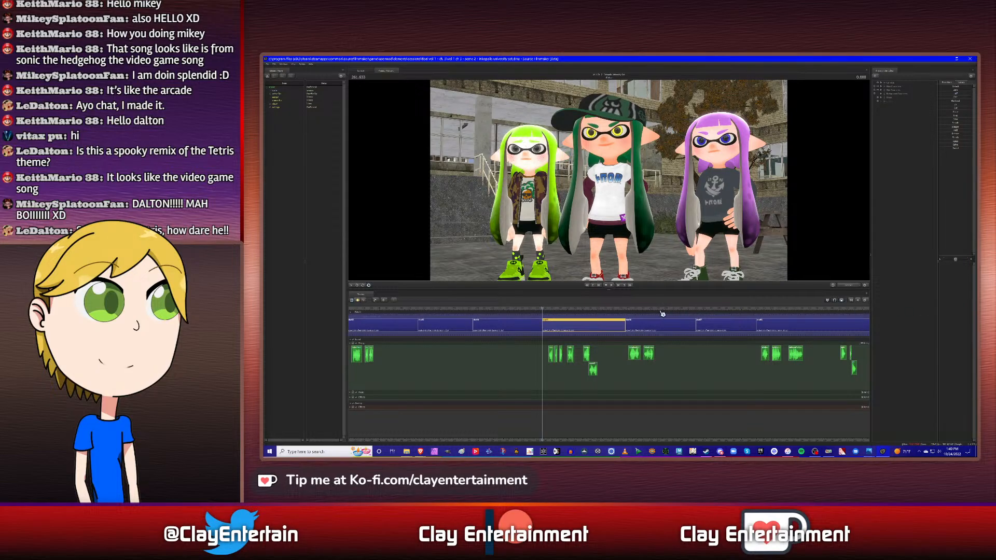
- Review the consecutive shots from the three-character shot through the close-ups to the start of the final shot
key(space)
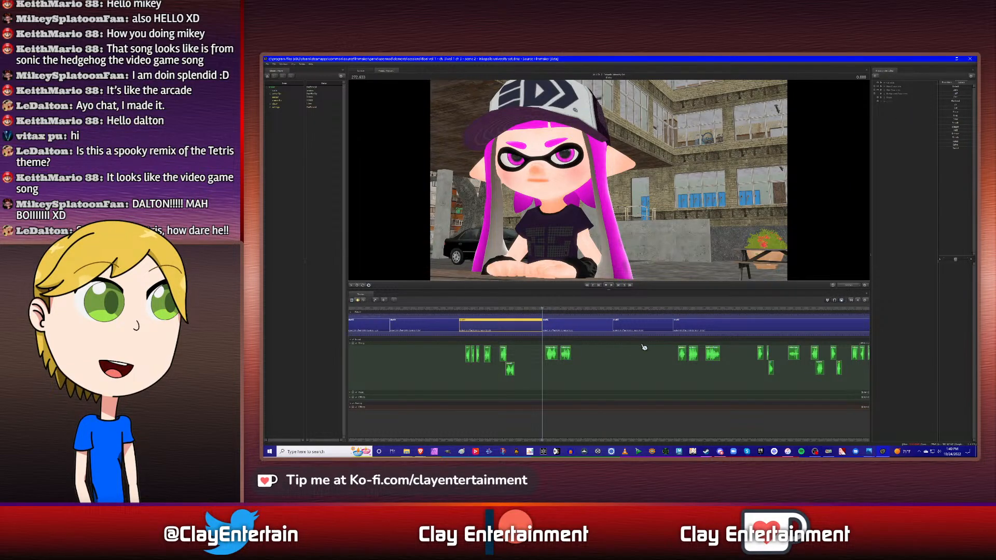
key(space)
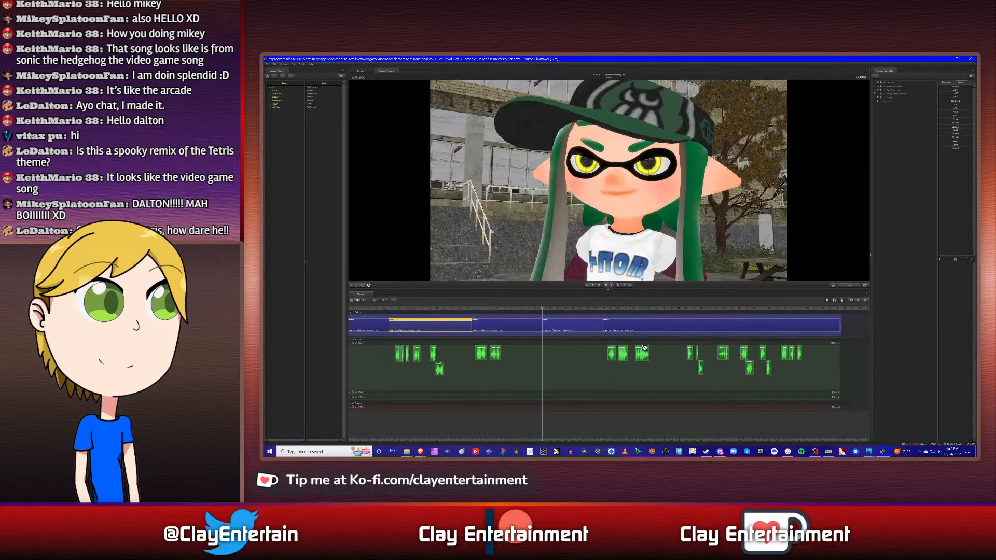
click(575, 326)
key(space)
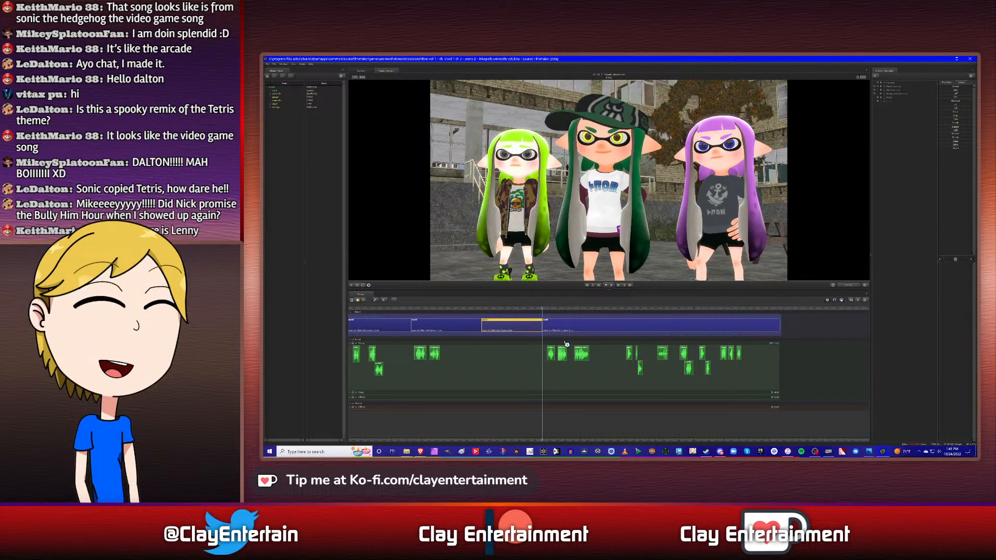
- Select the final shot on the timeline and put the playhead at its start
scroll(565, 343, up, 3)
scroll(560, 343, down, 2)
scroll(560, 342, down, 2)
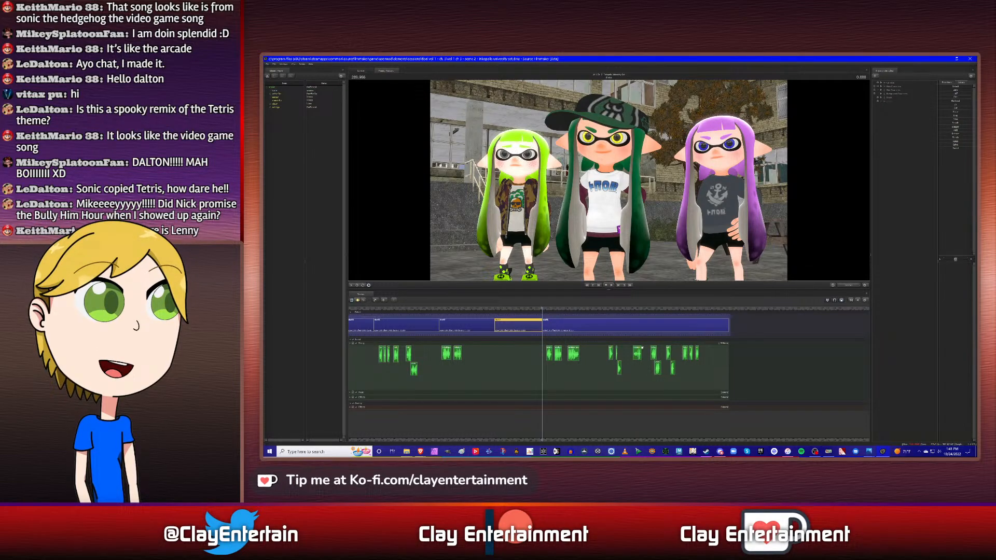
click(601, 332)
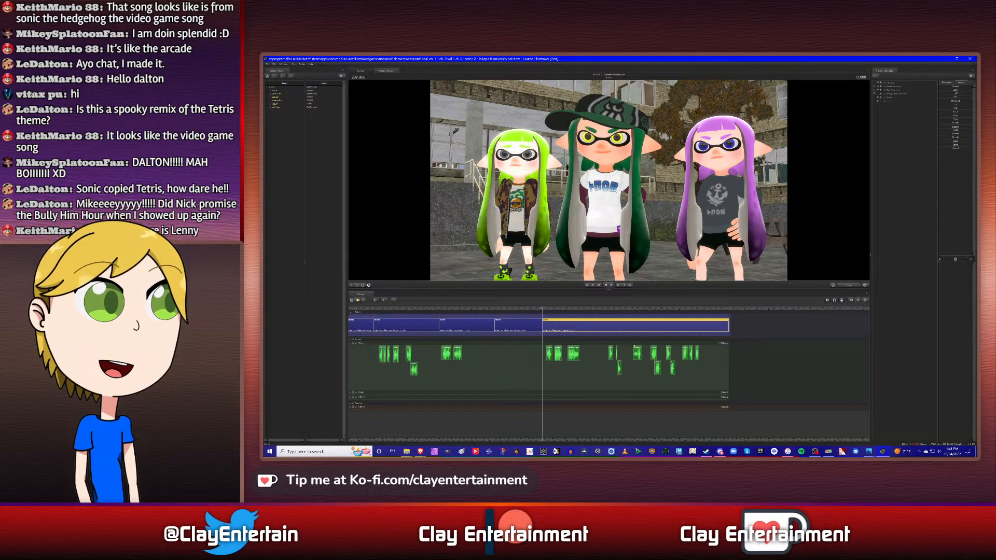
scroll(671, 345, down, 2)
scroll(670, 345, up, 6)
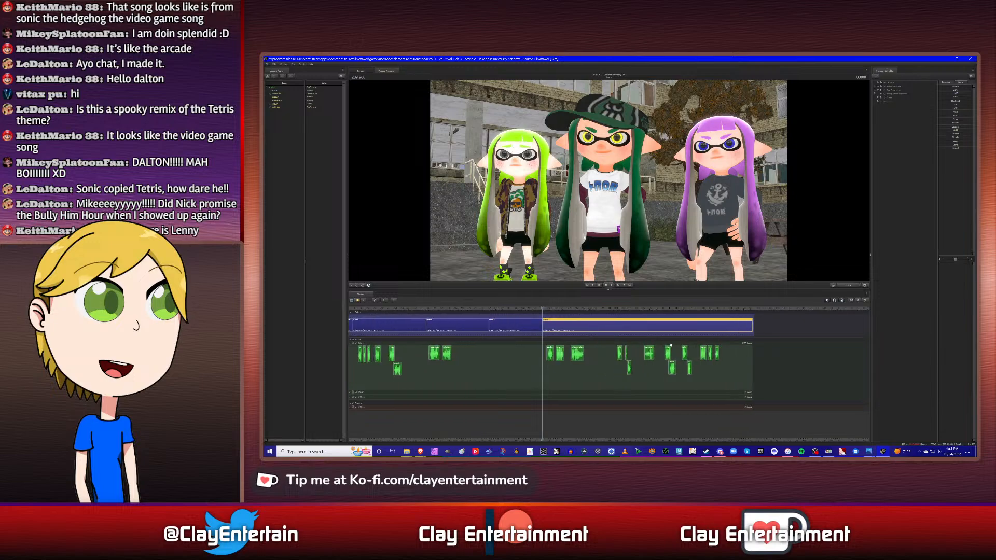
scroll(671, 345, down, 4)
scroll(670, 346, down, 1)
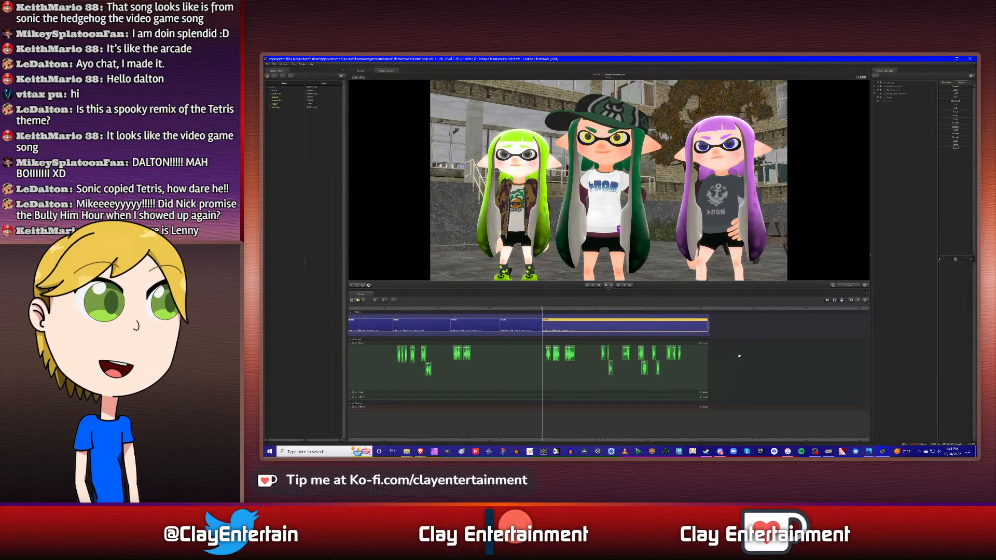
scroll(542, 330, up, 3)
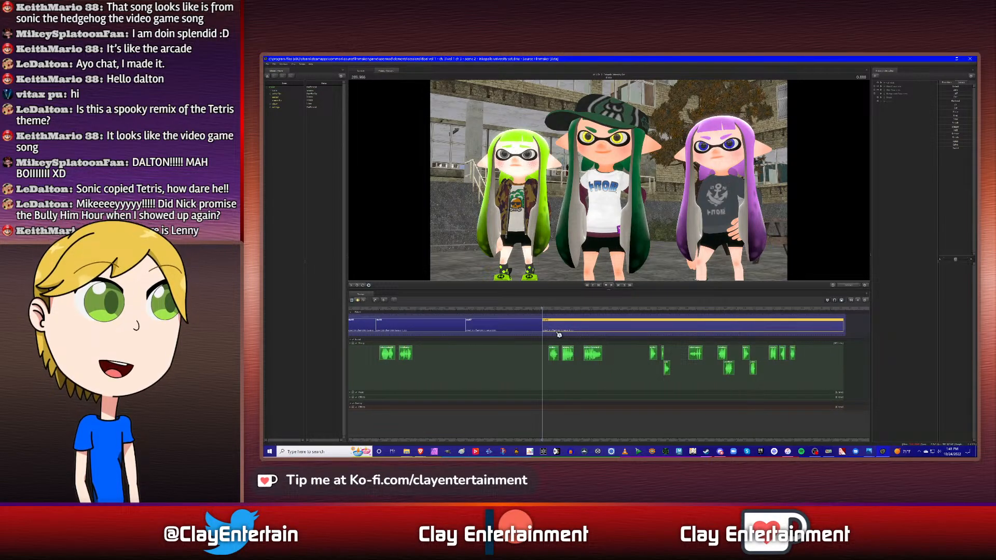
scroll(559, 327, up, 1)
click(553, 313)
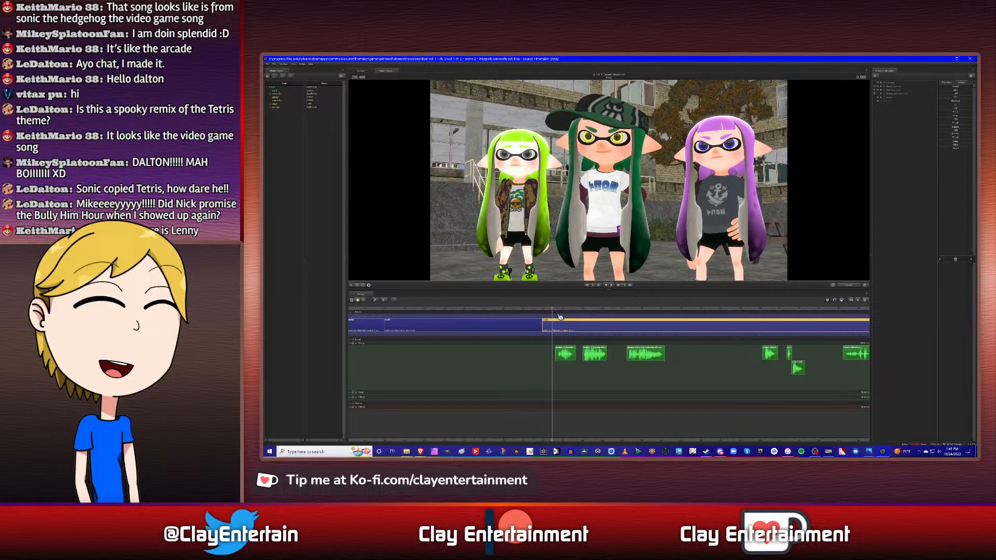
key(Up)
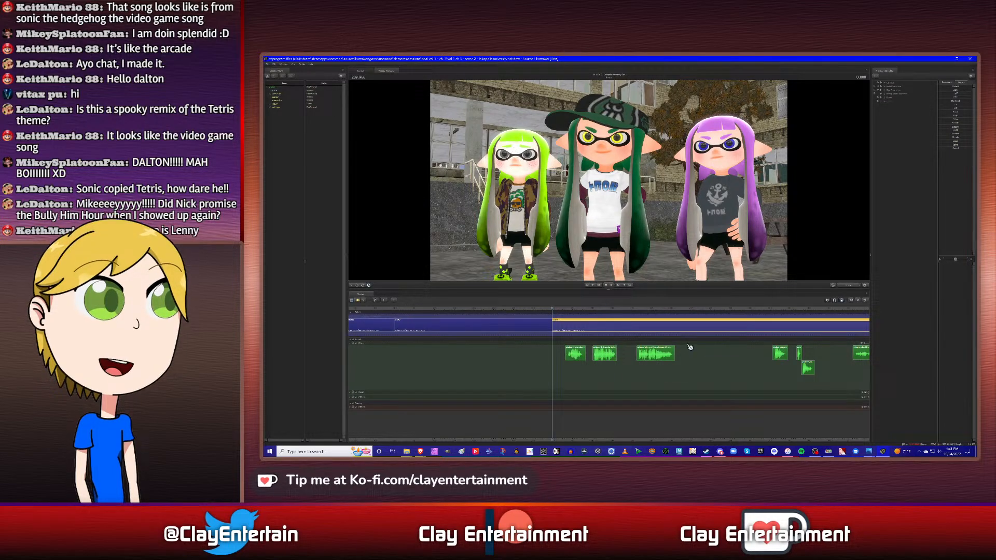
key(space)
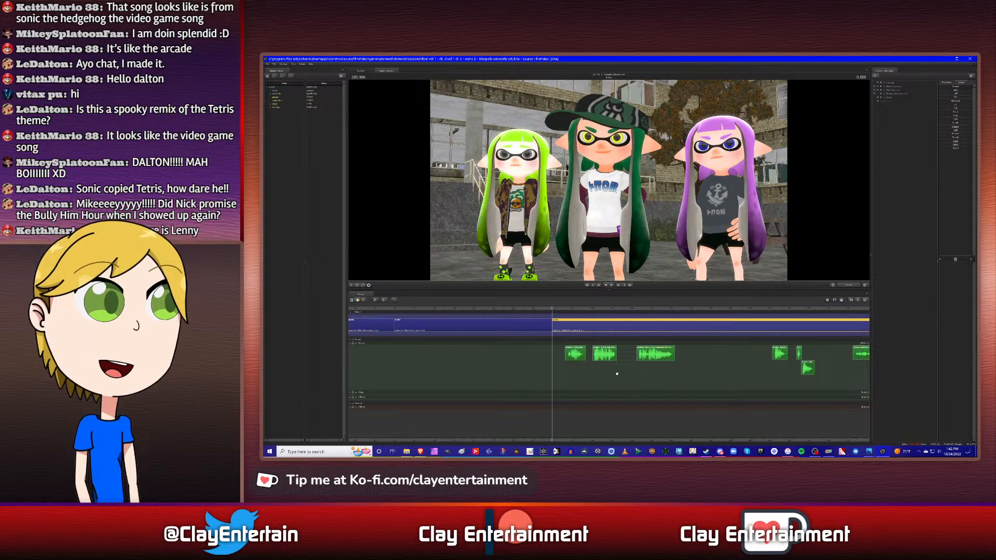
scroll(623, 371, down, 4)
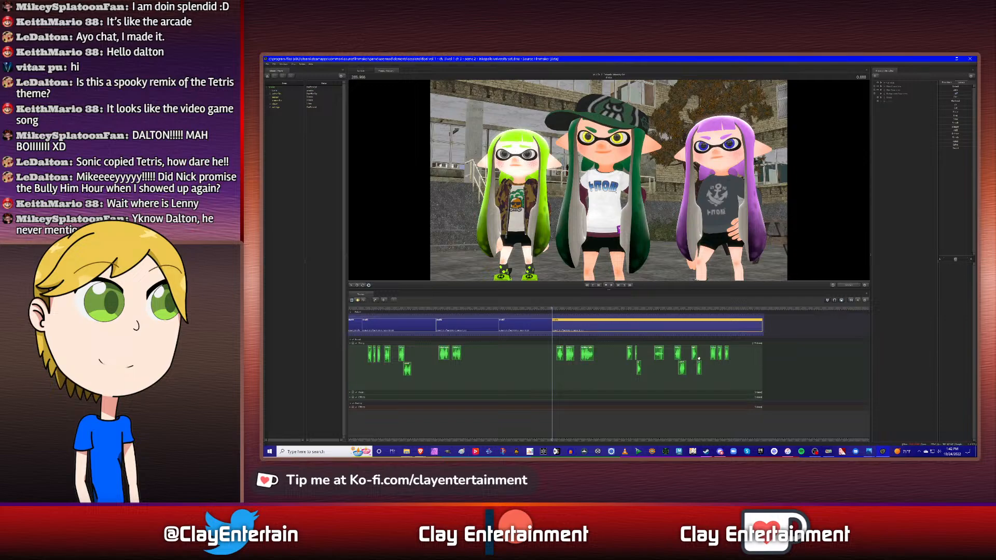
scroll(649, 352, up, 3)
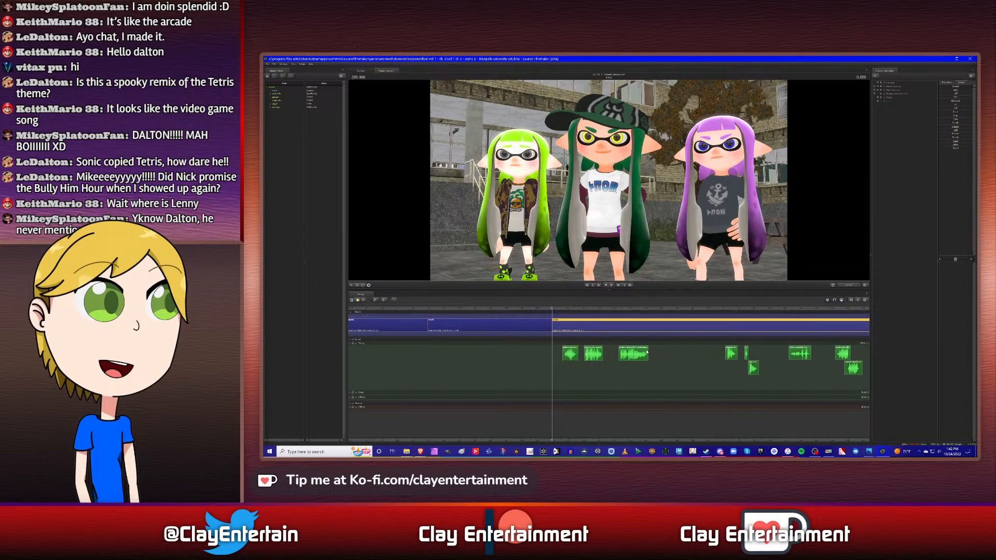
scroll(647, 352, down, 2)
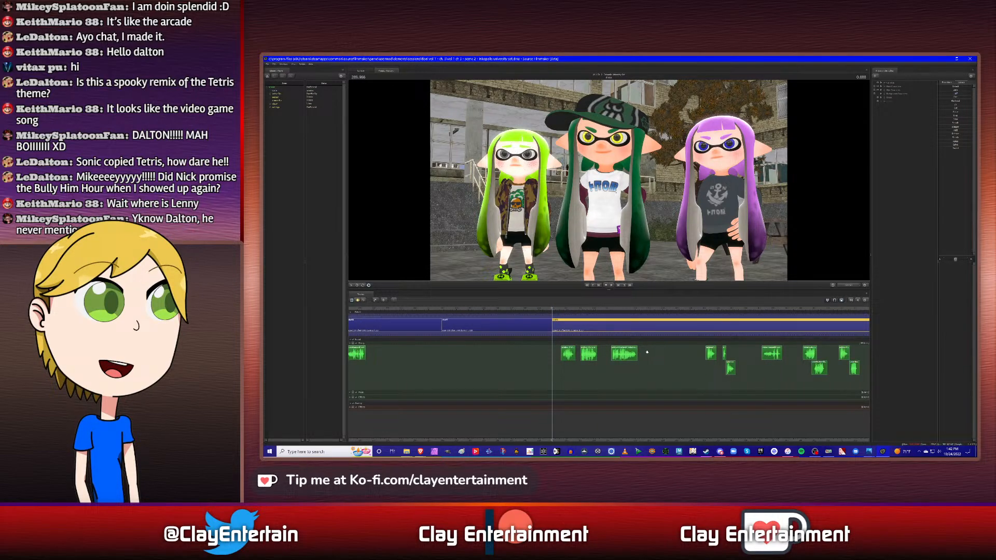
scroll(647, 352, down, 4)
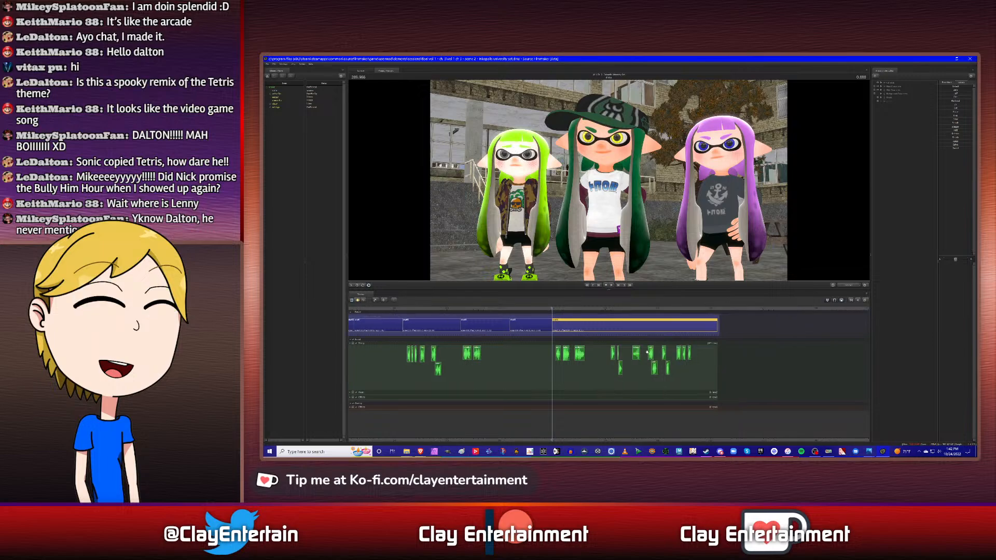
scroll(647, 353, up, 4)
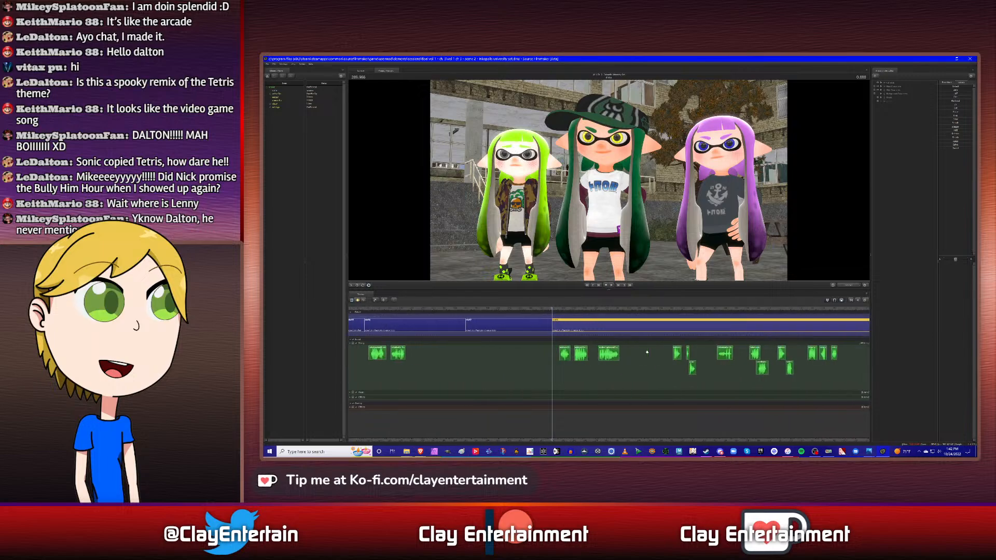
click(501, 309)
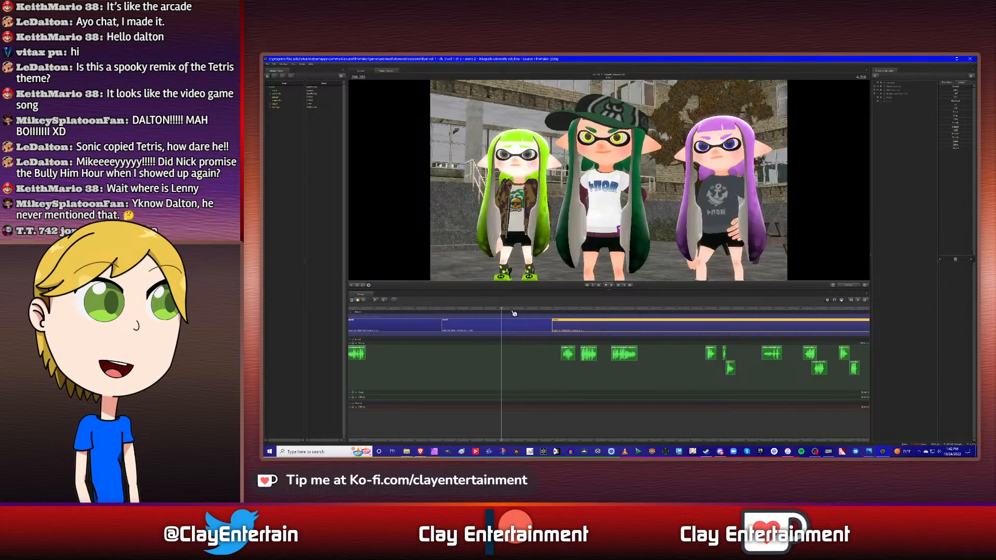
key(Down)
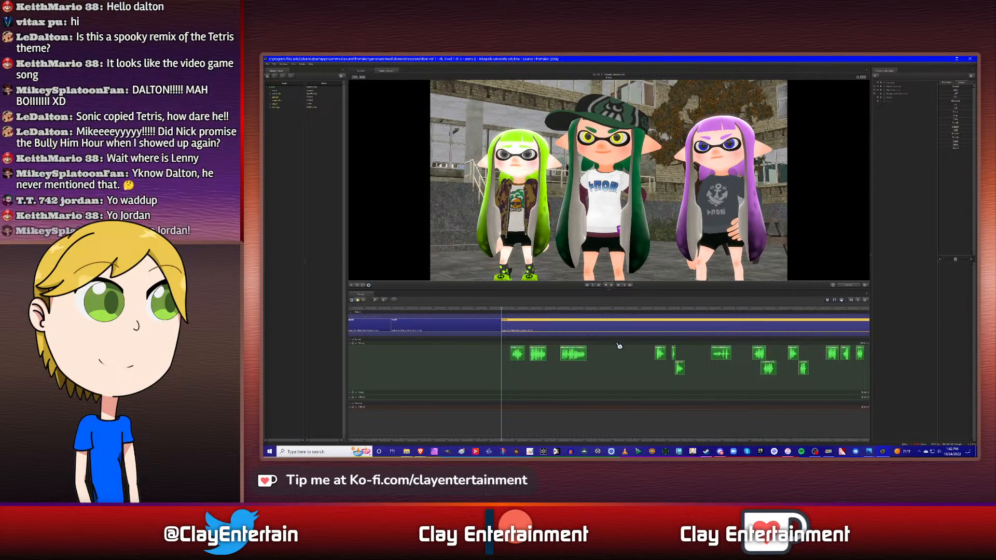
scroll(533, 335, up, 3)
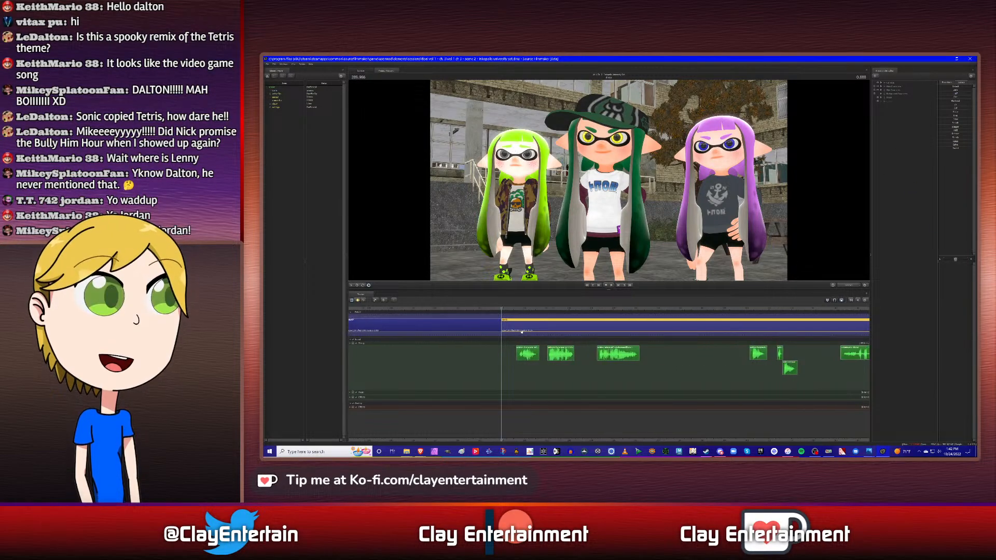
click(514, 309)
key(Up)
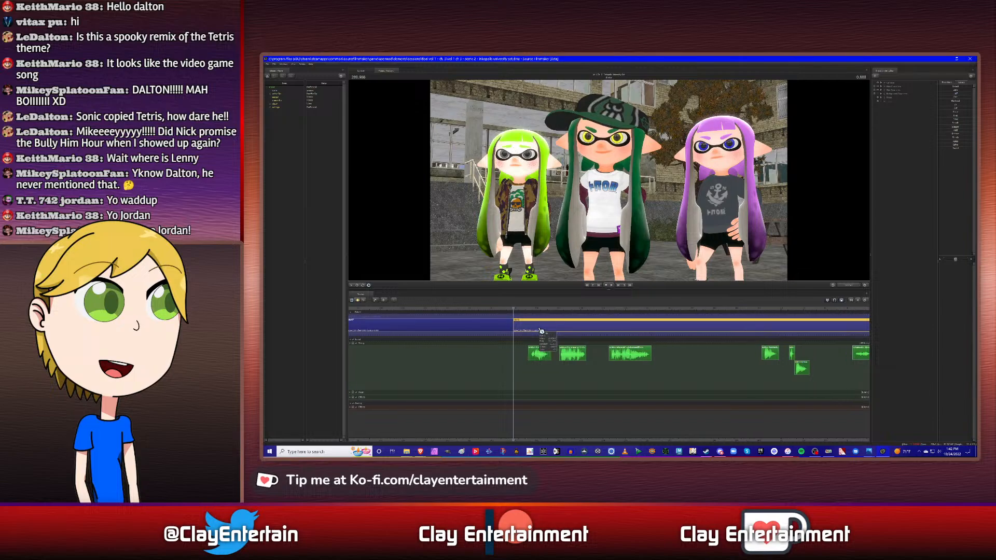
scroll(541, 330, down, 1)
click(523, 310)
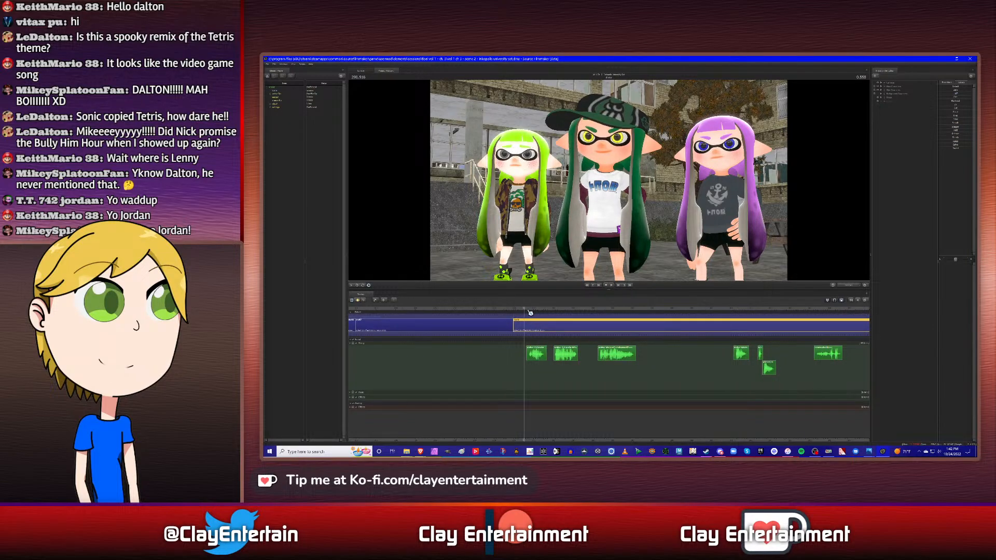
key(Up)
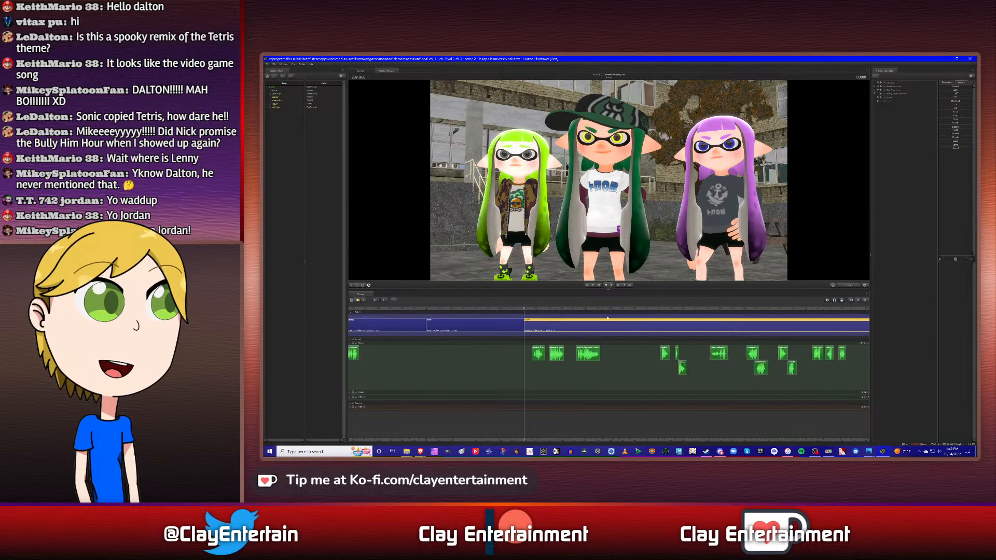
click(535, 308)
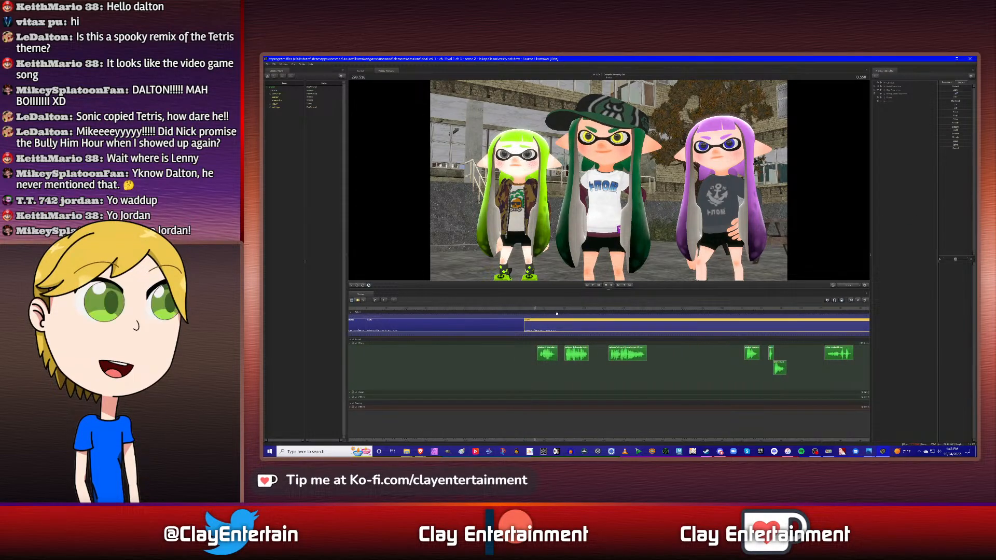
key(Up)
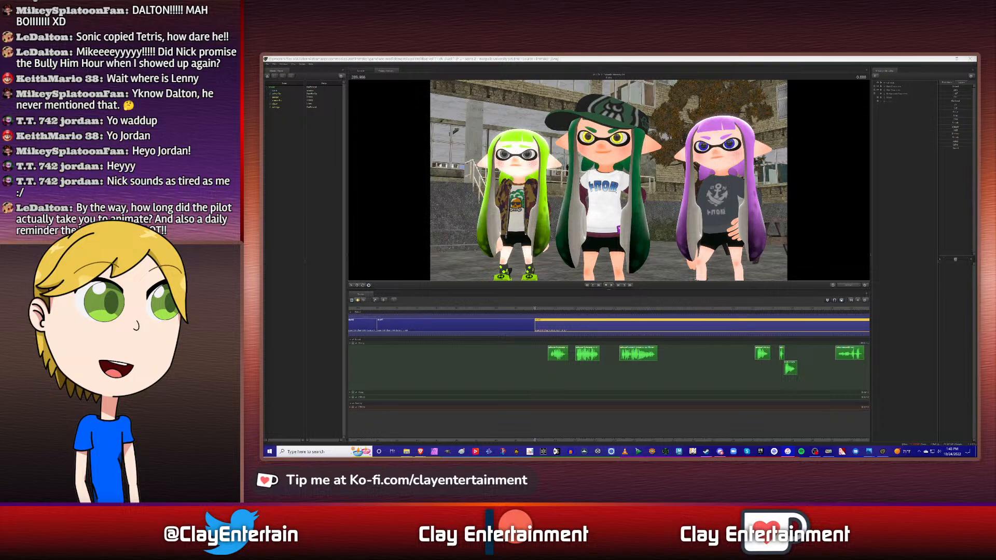
click(914, 141)
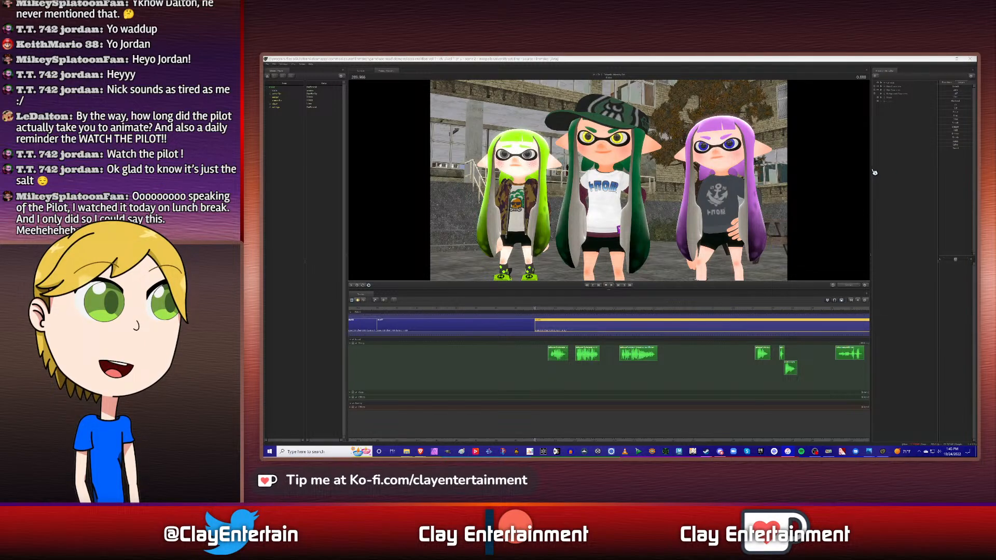
- Switch to the graph editor and select the lower-torso rig control of the middle, green-haired character
click(763, 58)
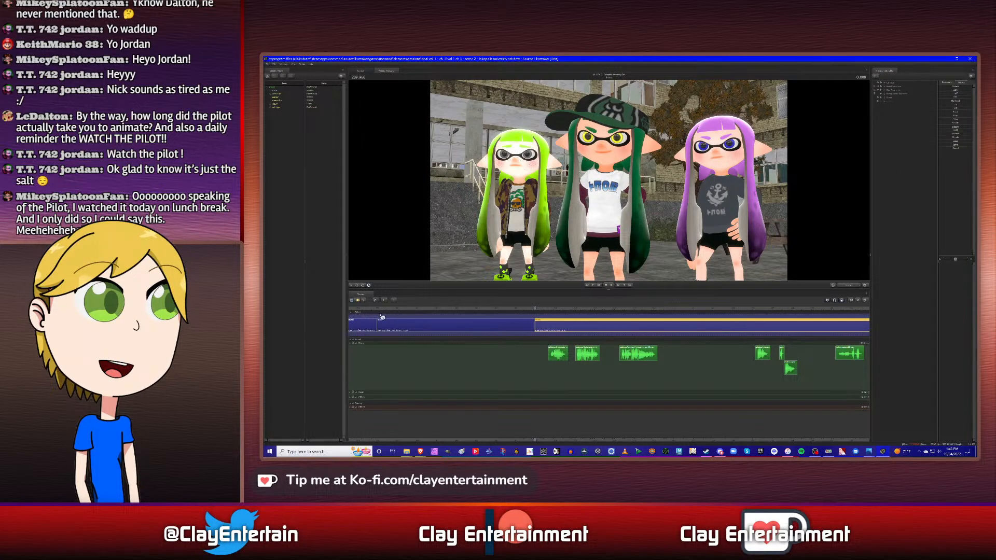
click(364, 301)
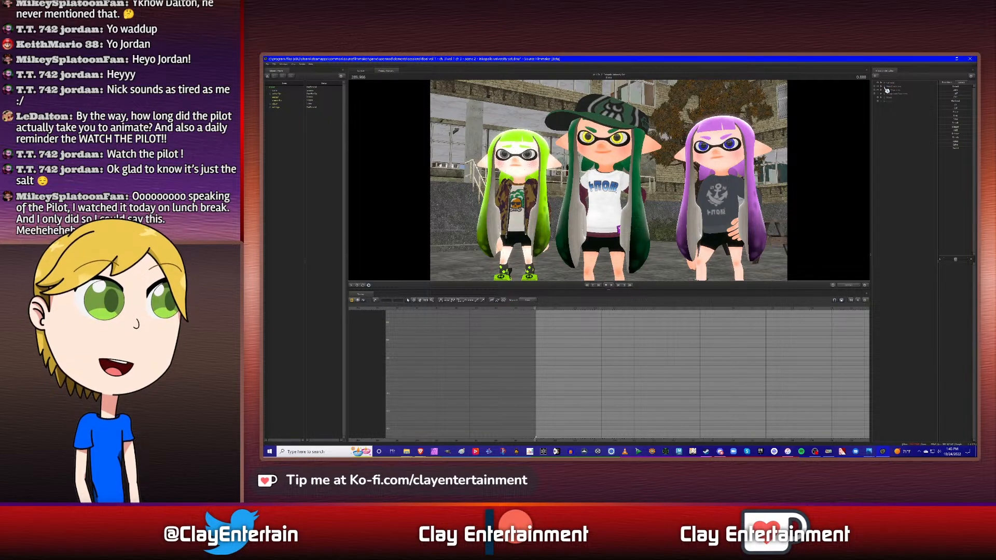
click(887, 89)
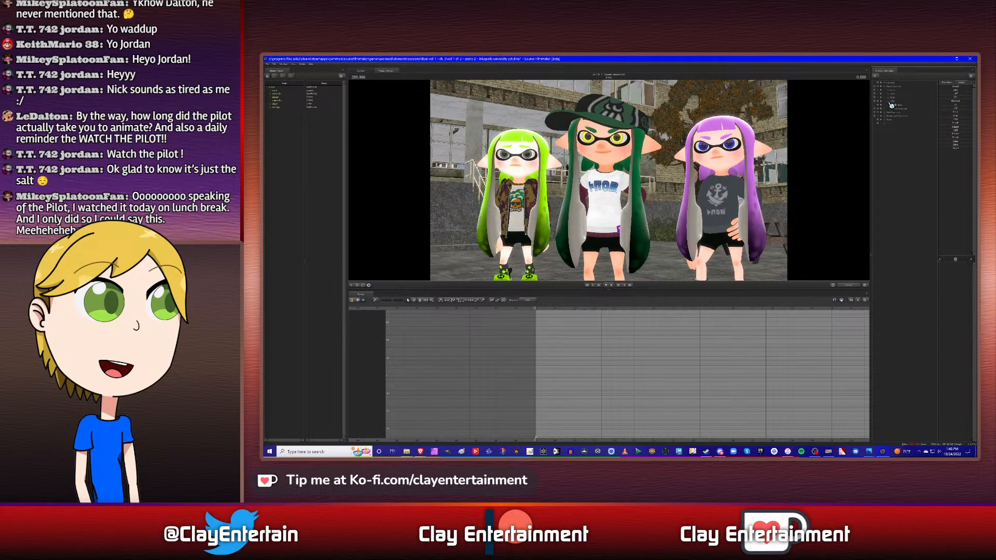
click(892, 105)
click(907, 146)
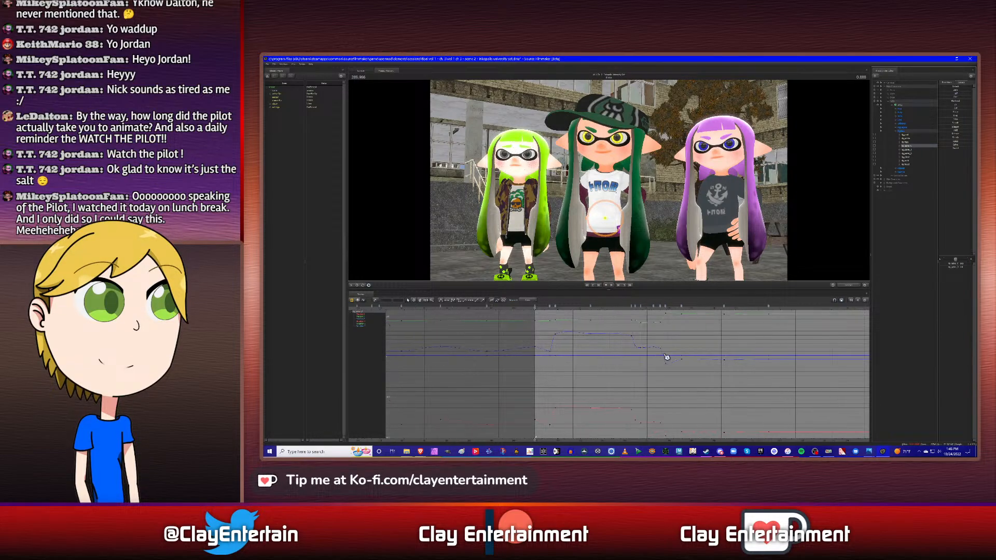
- Examine the keyframes on the torso control's animation curves across the final shot
scroll(665, 357, down, 2)
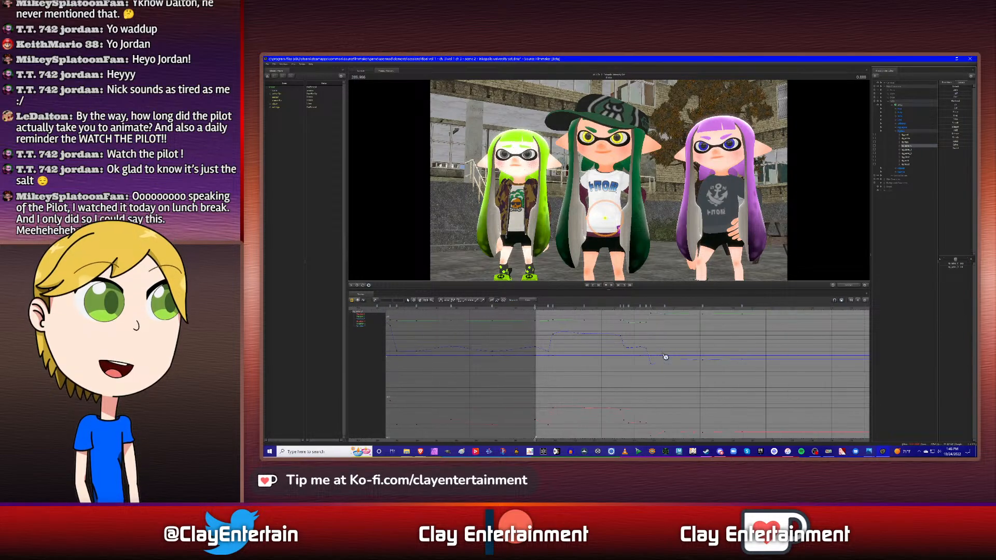
click(419, 300)
scroll(675, 340, up, 2)
drag(683, 340, 650, 341)
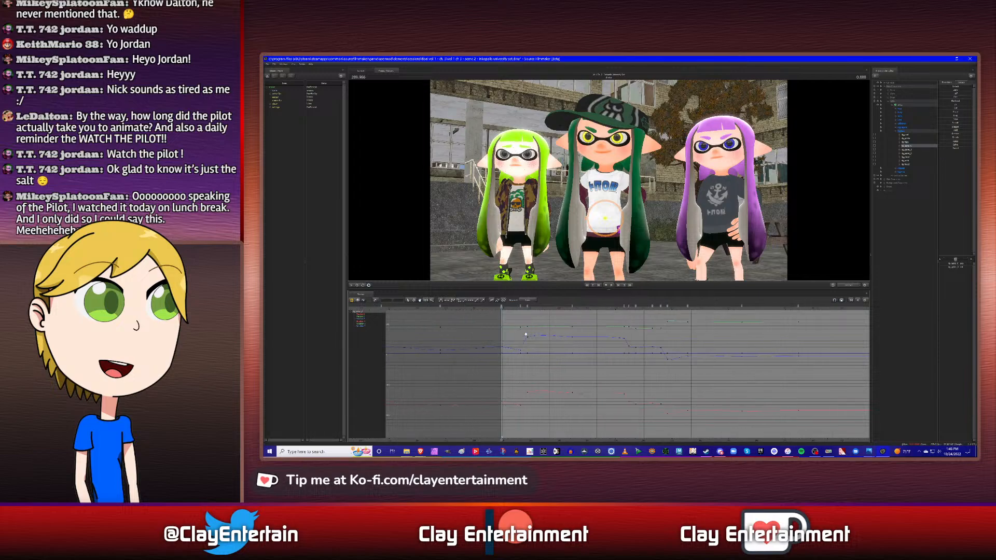
drag(710, 336, 687, 338)
scroll(705, 340, down, 2)
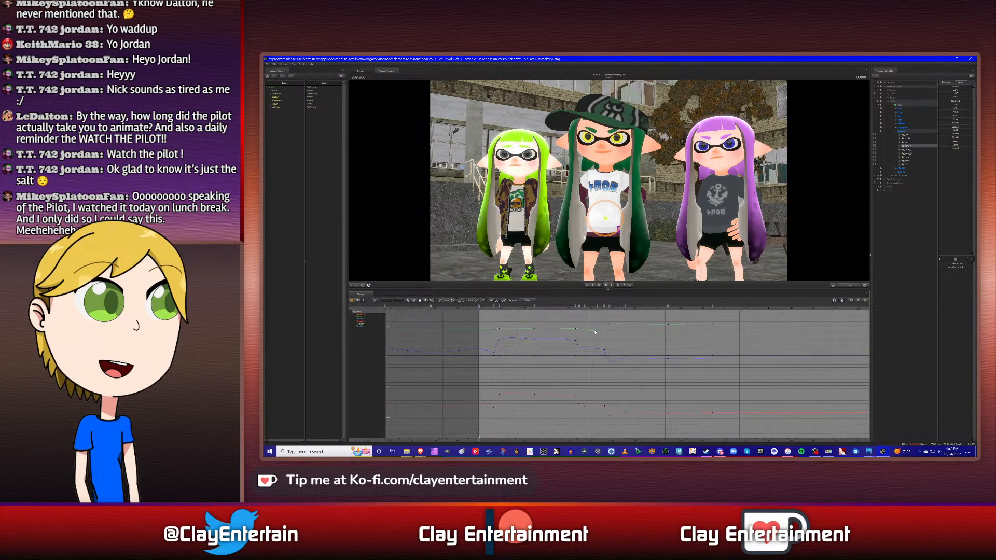
drag(594, 333, 665, 331)
scroll(624, 343, up, 2)
drag(718, 347, 733, 345)
scroll(734, 345, up, 2)
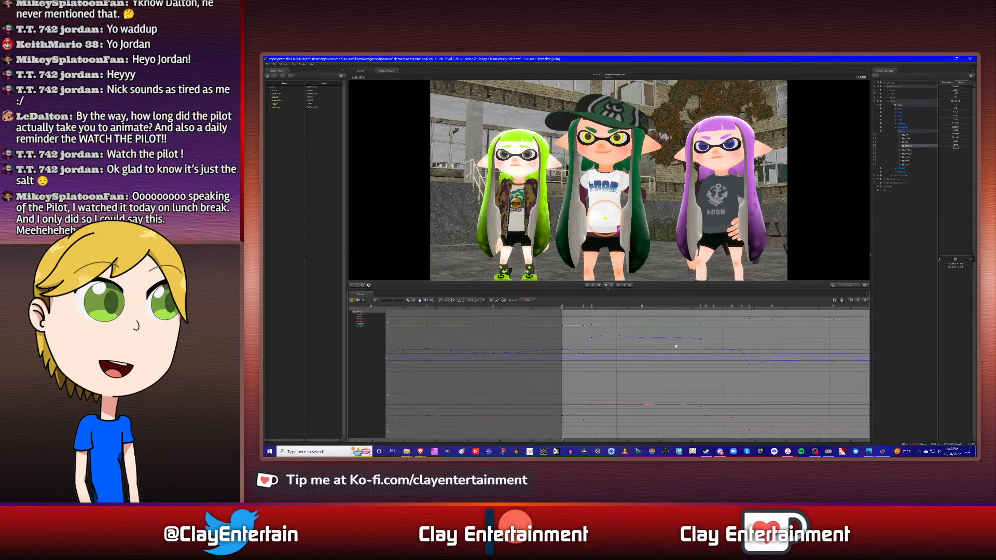
scroll(676, 346, down, 1)
drag(803, 347, 739, 350)
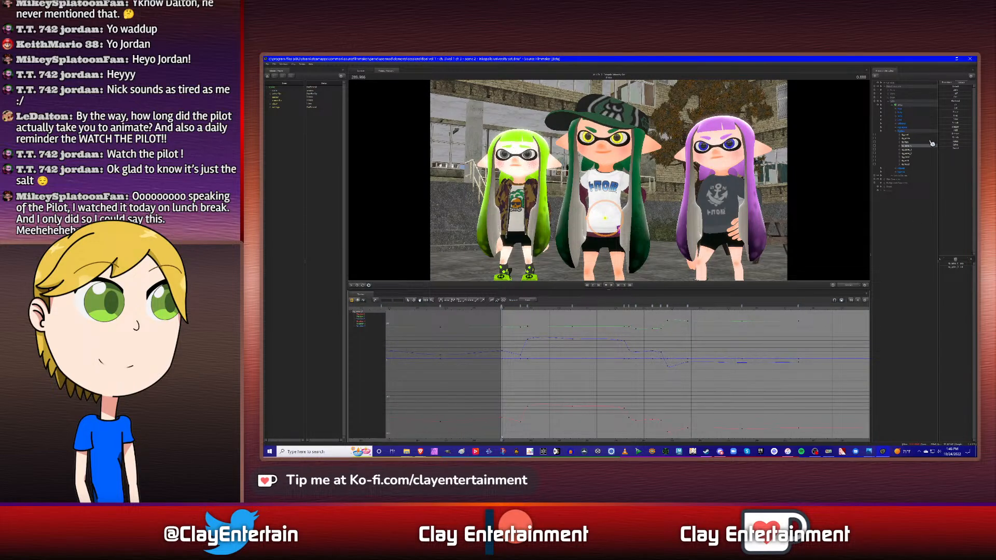
- Add a secondary viewport beside the primary one, size both about equally, and switch the new viewport to the work camera
click(283, 65)
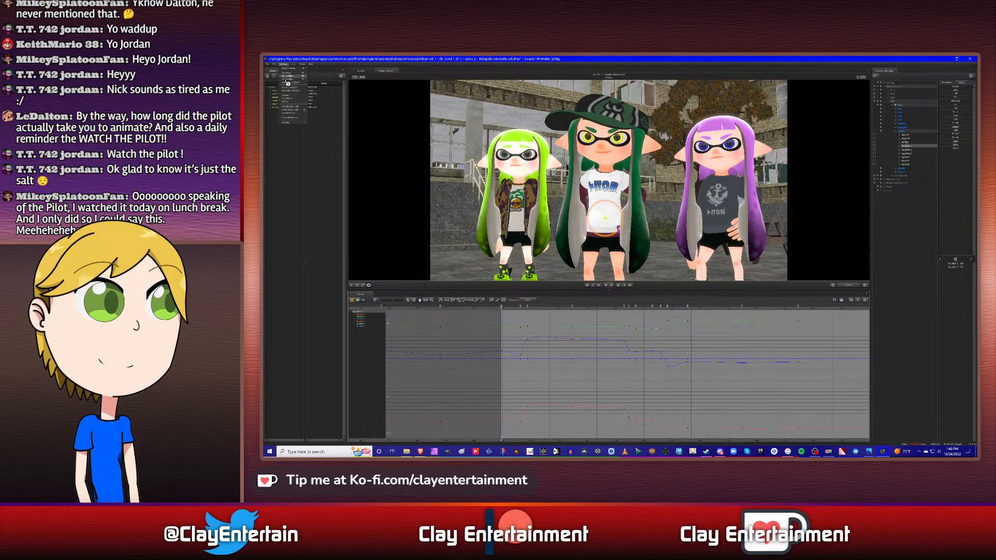
click(293, 89)
drag(603, 236, 629, 197)
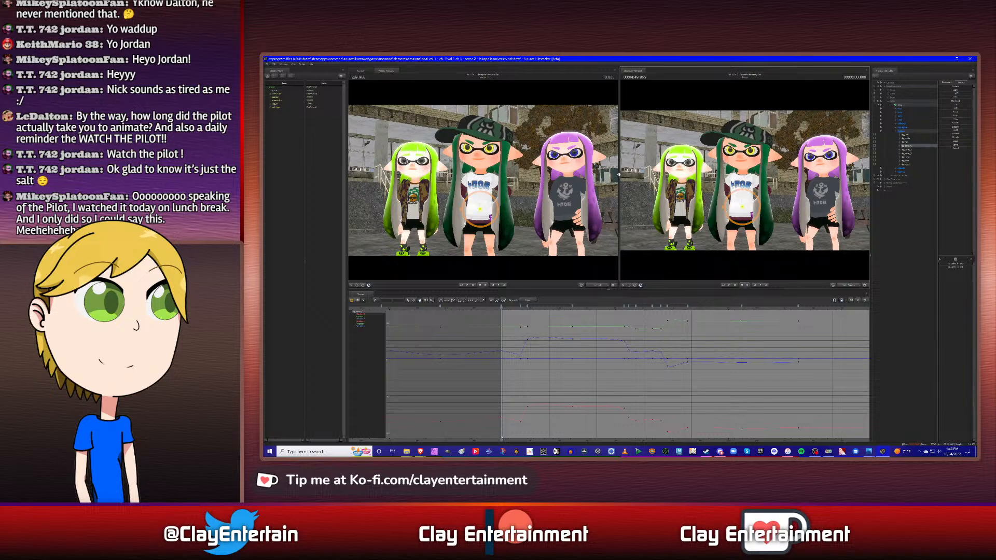
drag(619, 175, 608, 177)
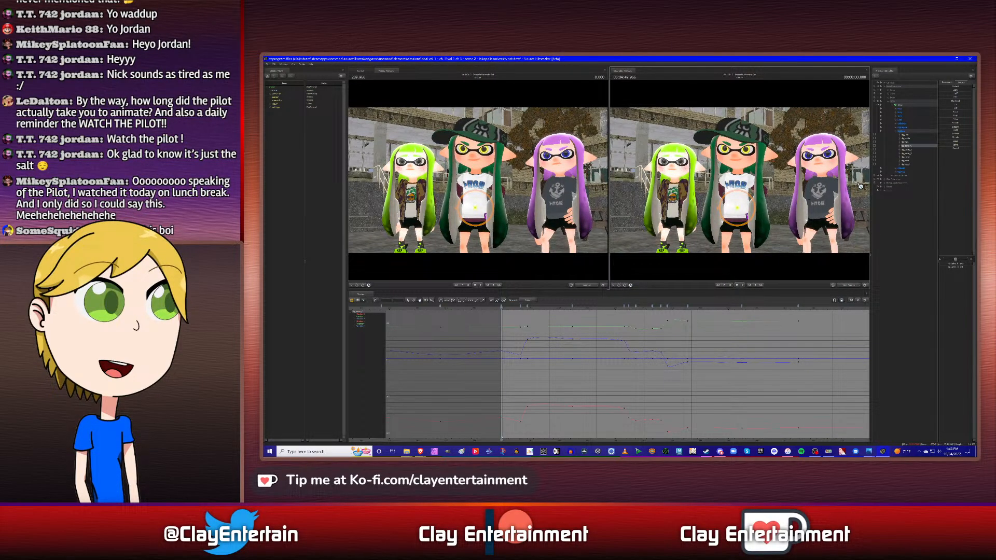
click(624, 285)
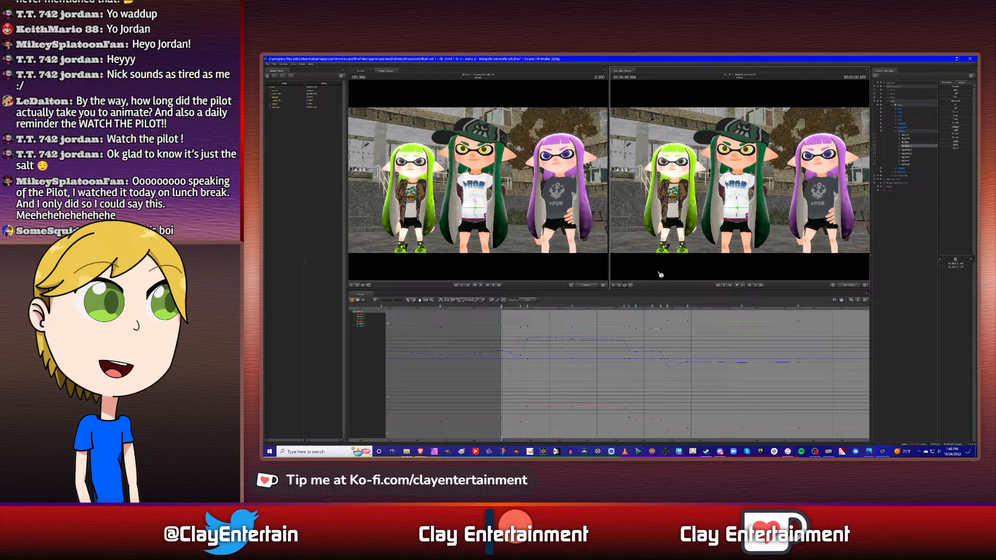
- Fly the work camera around the characters until all three are framed from the front
drag(781, 228, 723, 223)
key(d)
key(s)
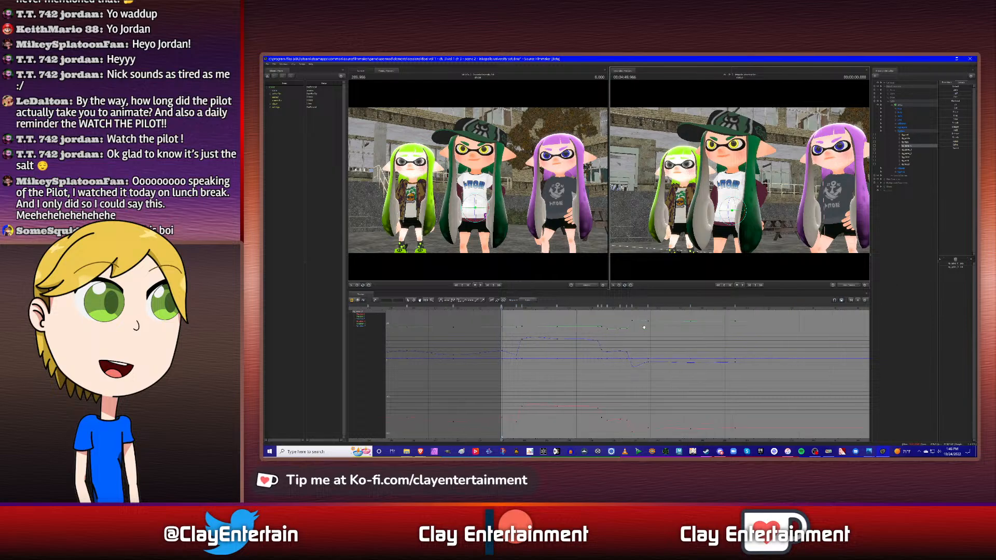
middle_drag(773, 350, 711, 348)
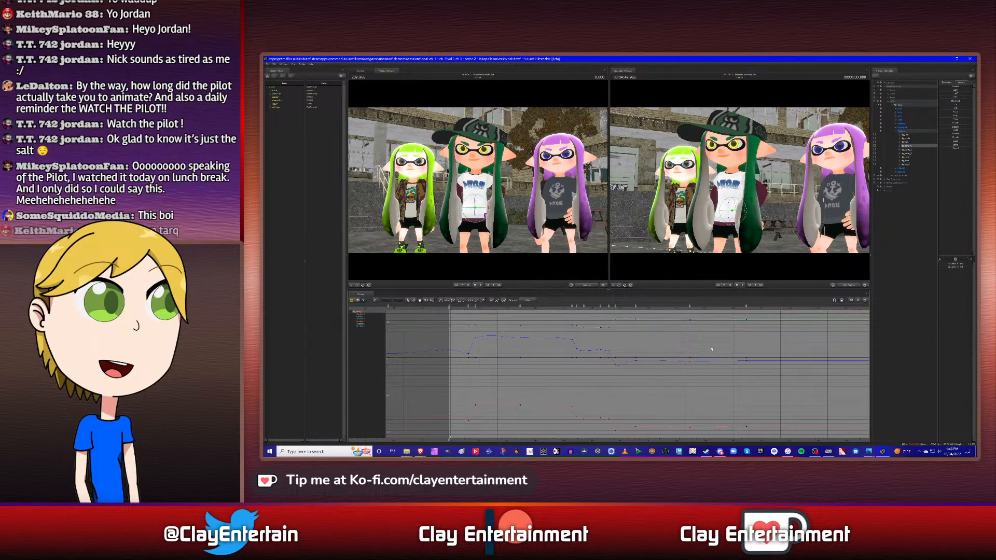
click(465, 309)
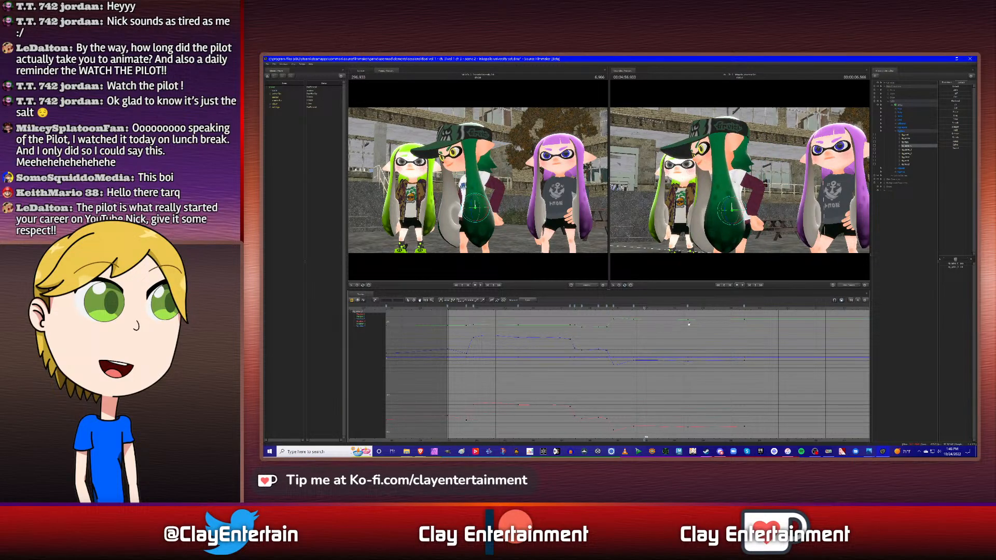
drag(687, 213, 874, 197)
key(a)
key(s)
key(a)
key(s)
drag(740, 181, 742, 184)
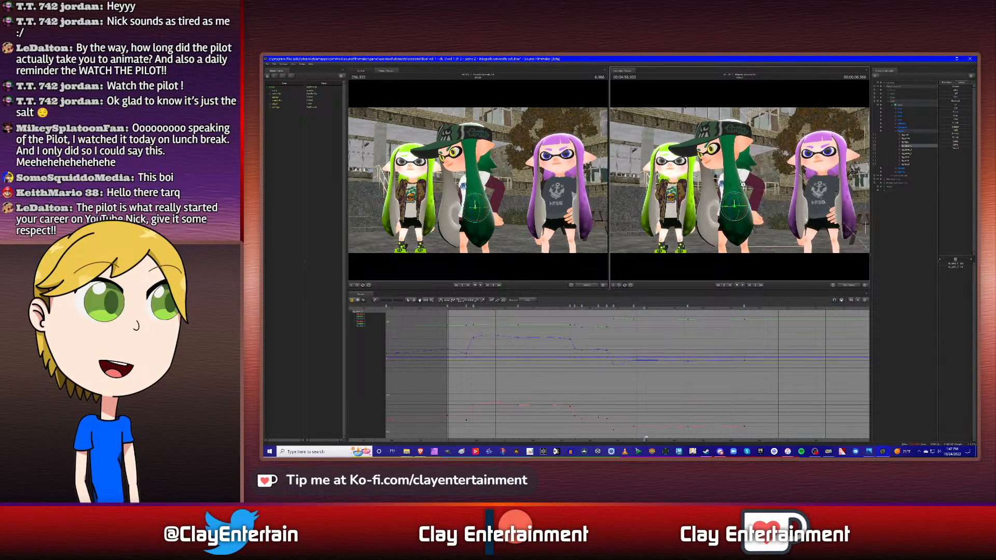
- Put the playhead on the torso's first keyframe after the shot start and select the green-haired character's two hair bones
click(465, 310)
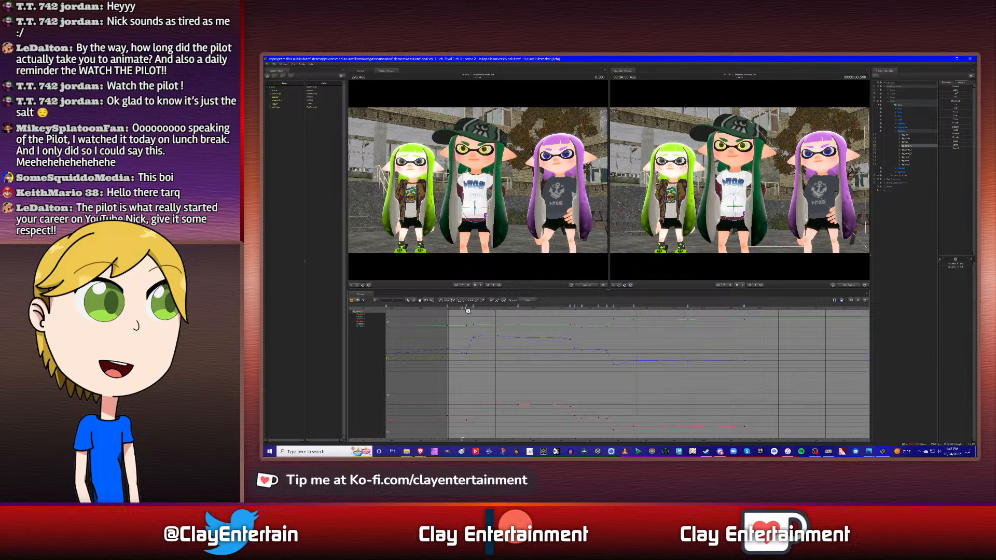
key(space)
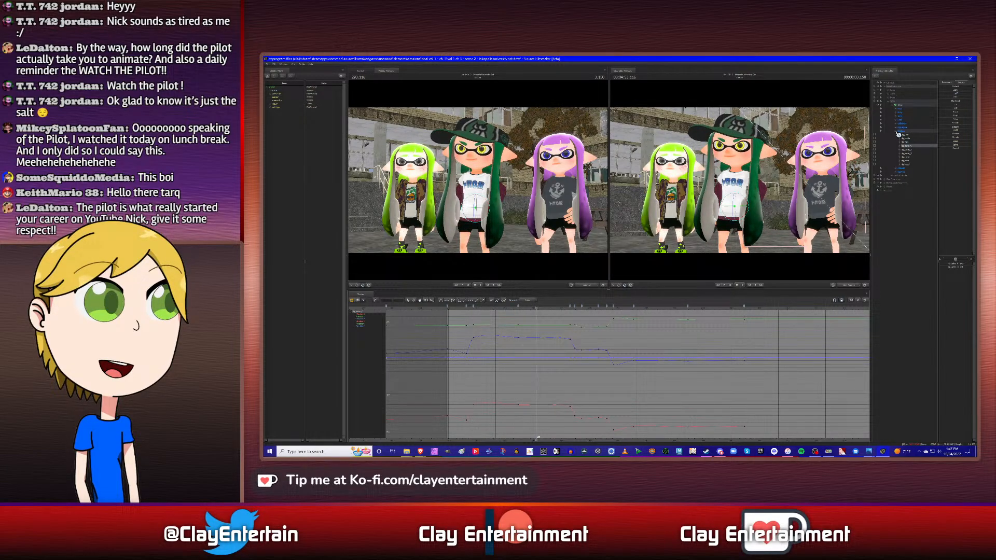
click(898, 134)
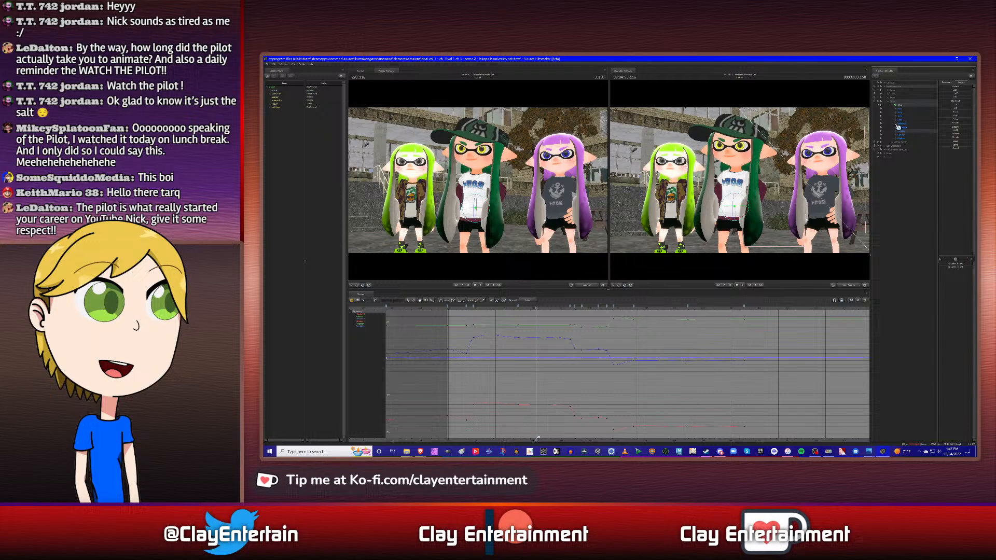
click(899, 126)
scroll(916, 266, down, 5)
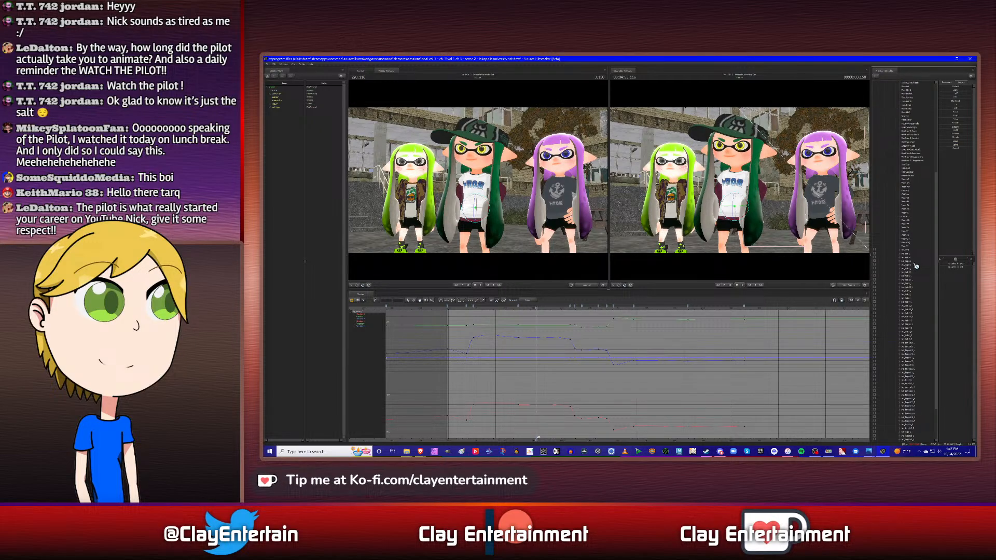
scroll(916, 266, down, 3)
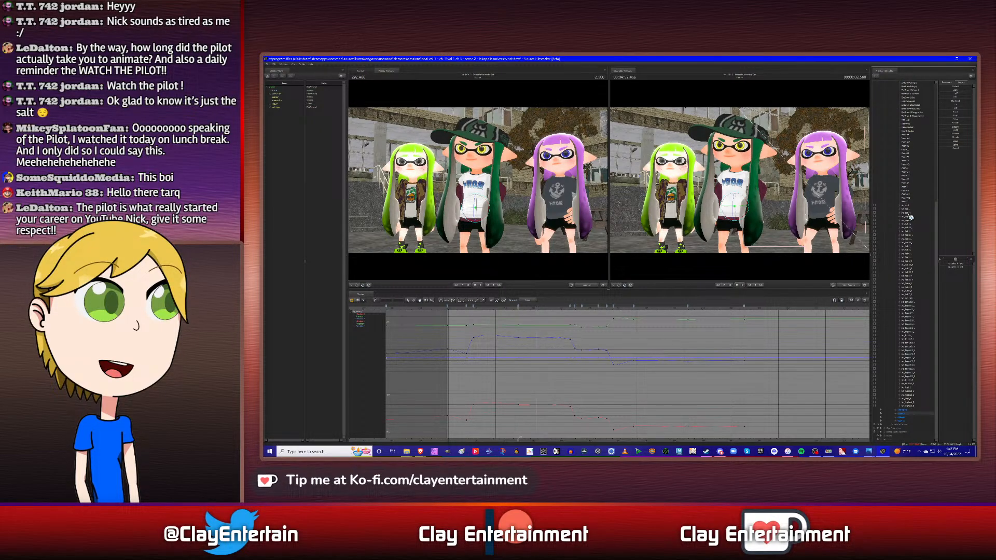
key(Up)
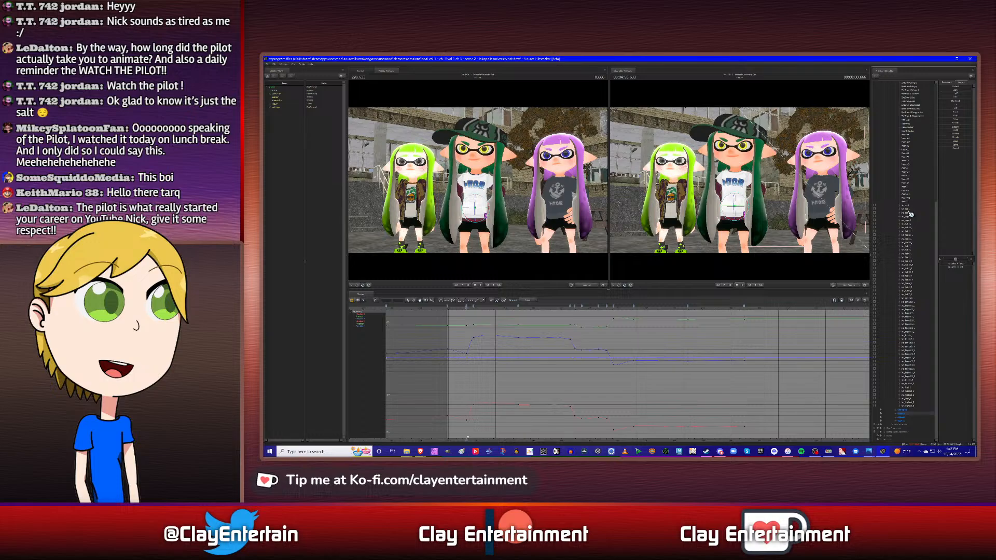
click(908, 213)
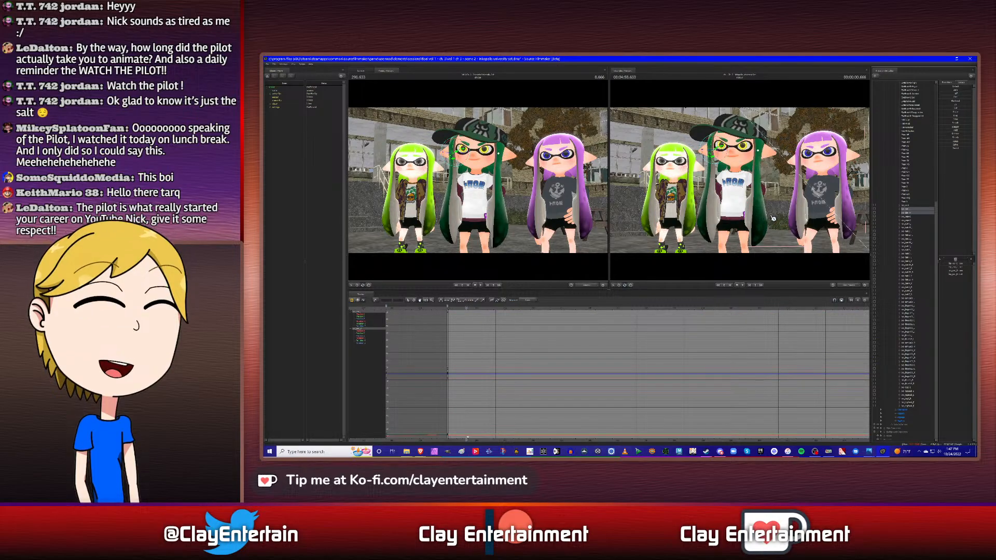
- Key both hair bones at the torso's first keyframe after the shot start and check their keys in the graph
drag(773, 219, 743, 183)
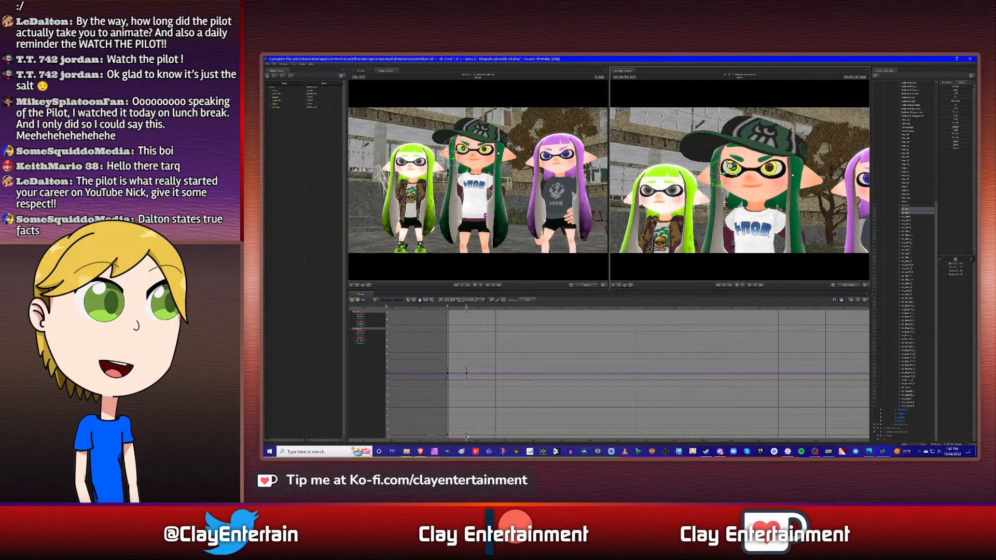
scroll(483, 397, down, 2)
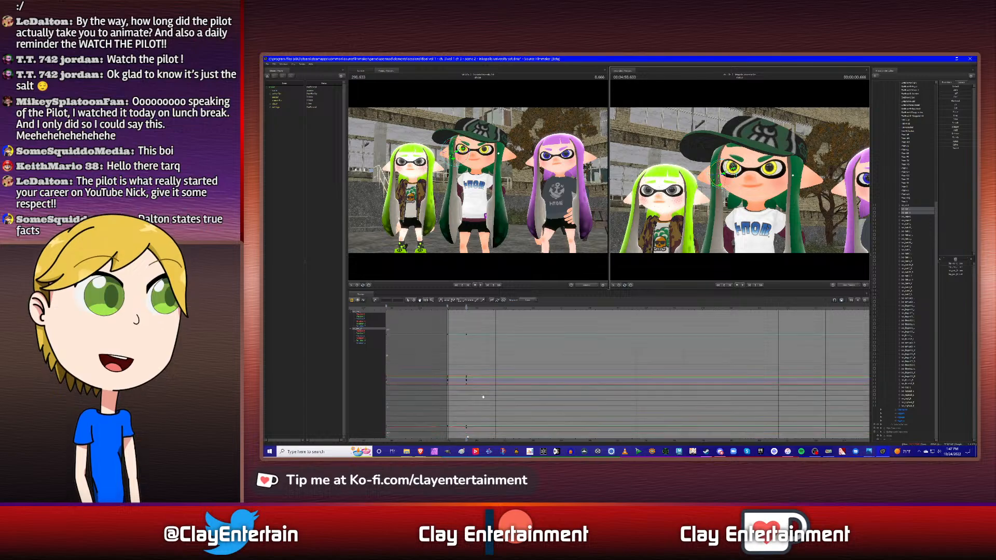
scroll(483, 397, down, 1)
click(407, 300)
drag(437, 333, 519, 452)
click(526, 327)
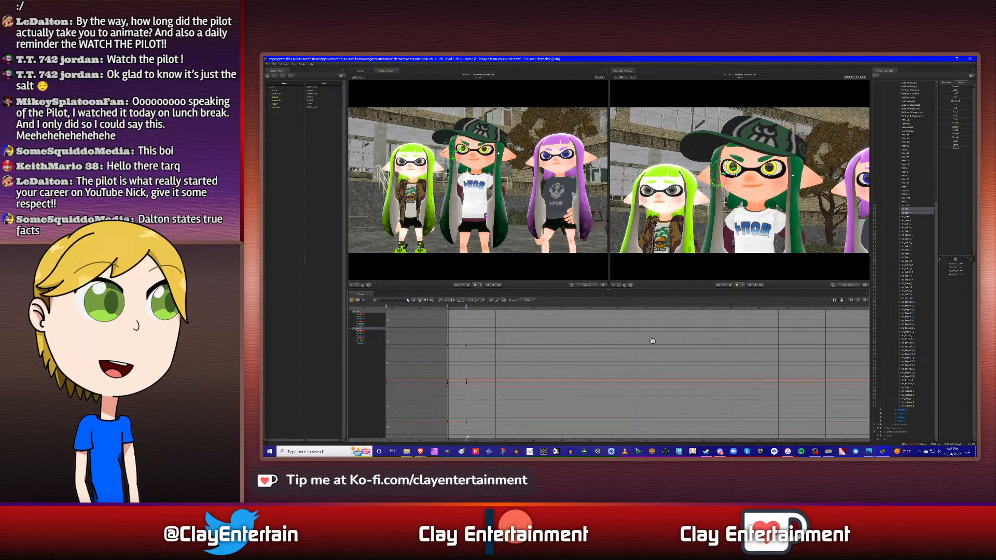
- Show the torso control's curves alongside the hair bones, move the playhead to its next keyframe, and deselect the torso control
click(898, 418)
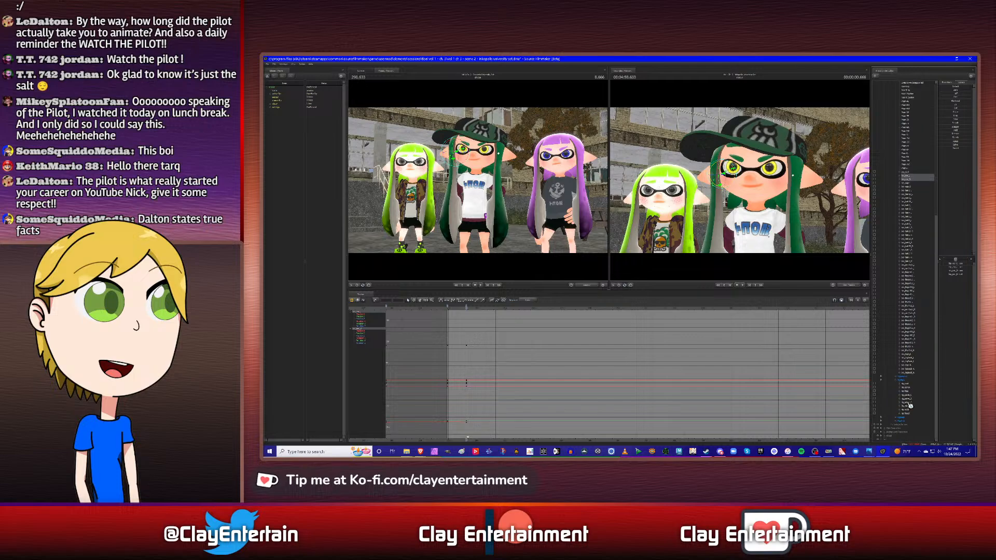
click(908, 396)
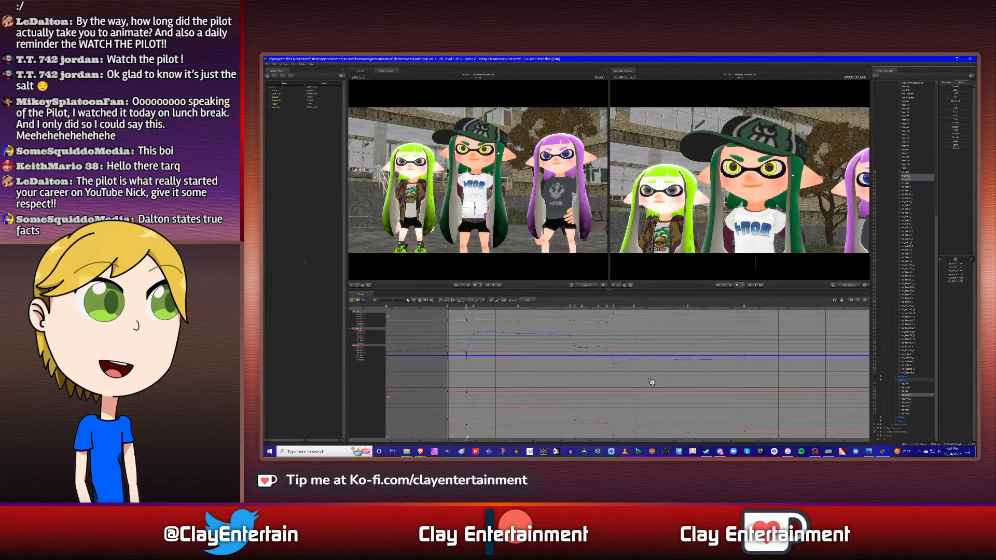
key(Down)
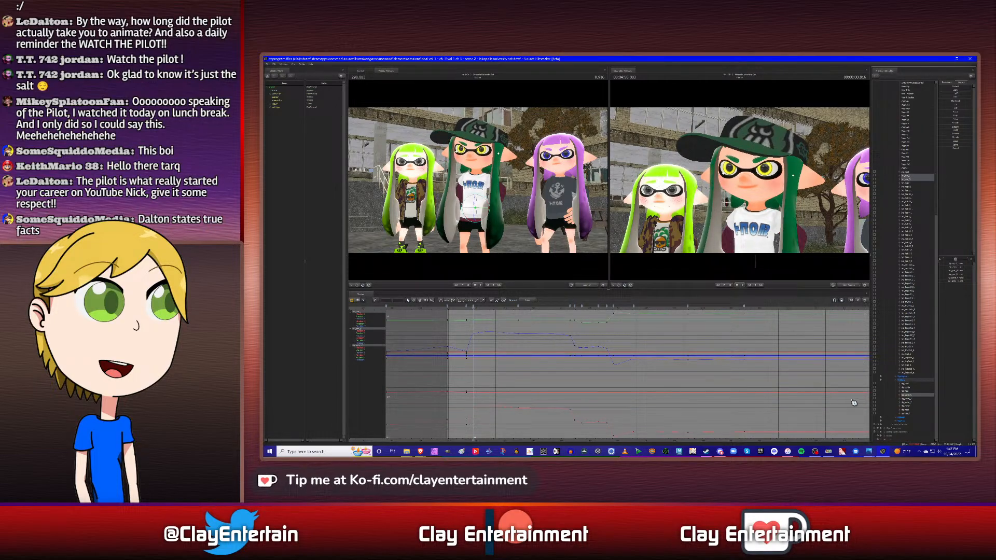
click(907, 398)
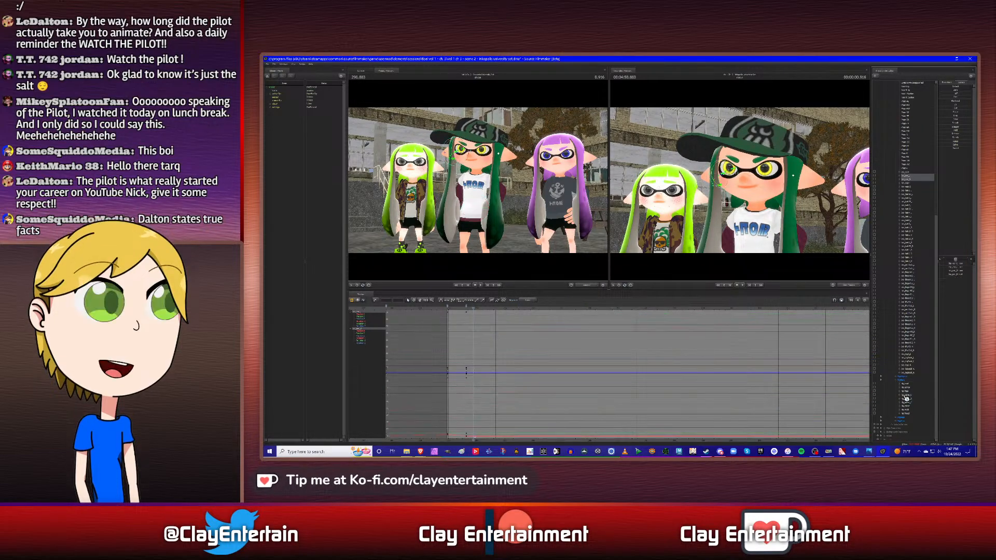
- Select the hair bones' keyframes around the shot start in the graph and clear the selection
right_click(449, 307)
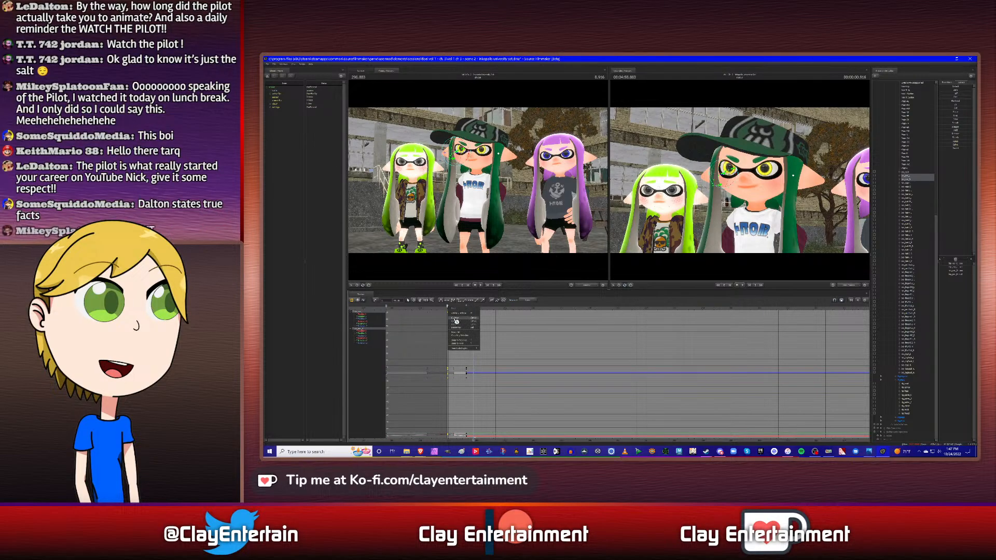
click(456, 322)
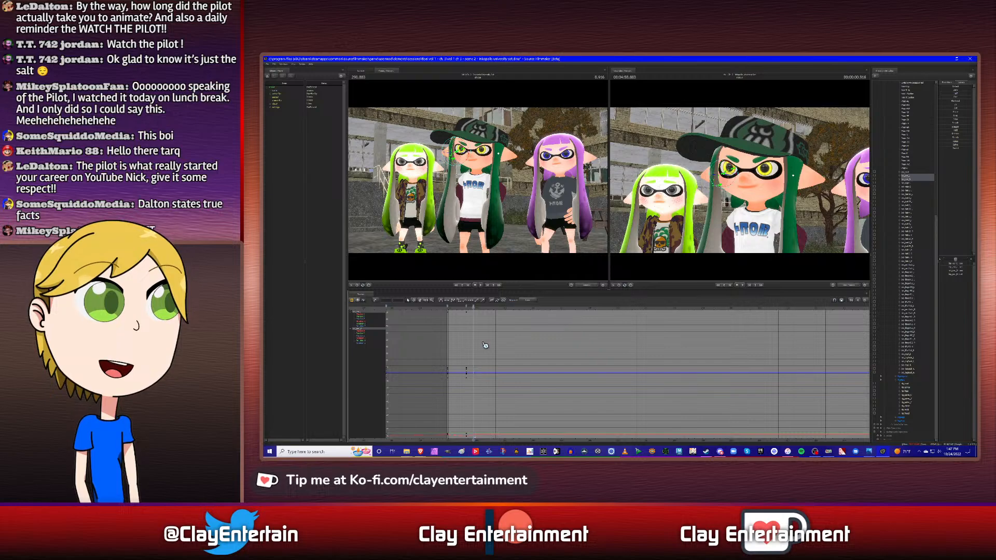
scroll(481, 341, down, 2)
drag(441, 320, 539, 414)
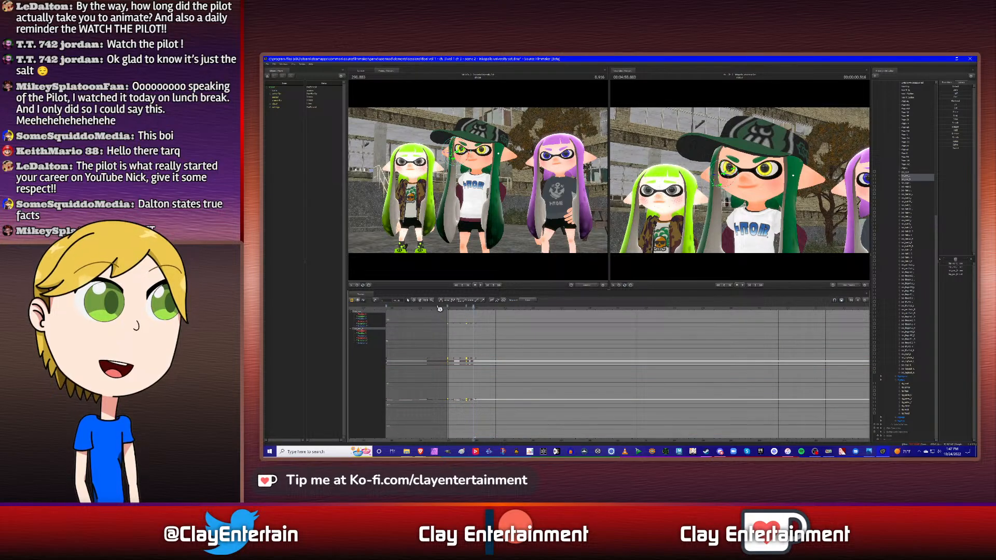
click(523, 347)
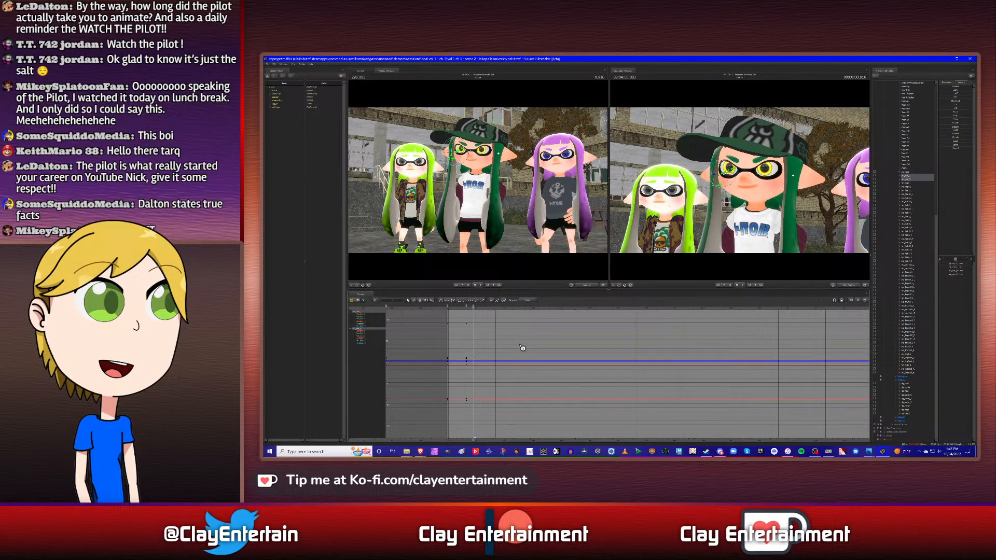
- Try keying both hair bones at the torso's second keyframe, step through the following frames, and undo the key
key(m)
key(Right)
key(Right)
key(Right)
key(Right)
key(Right)
key(Right)
key(Right)
key(Right)
key(Right)
key(Right)
key(Right)
key(Right)
key(Right)
key(Right)
key(Right)
key(Right)
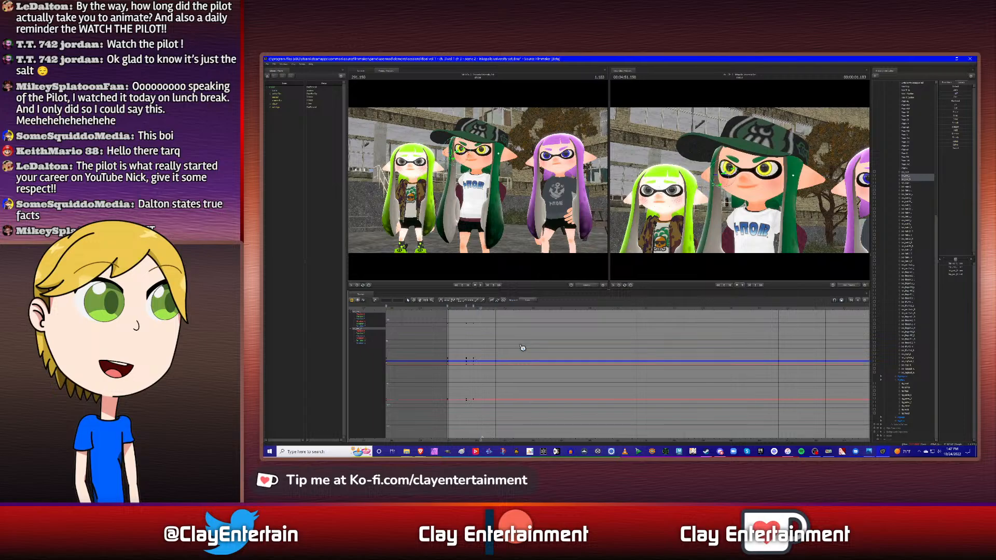
key(Left)
key(Left)
key(Left)
key(Left)
key(Left)
key(Left)
key(ctrl+z)
key(ctrl+z)
key(ctrl+z)
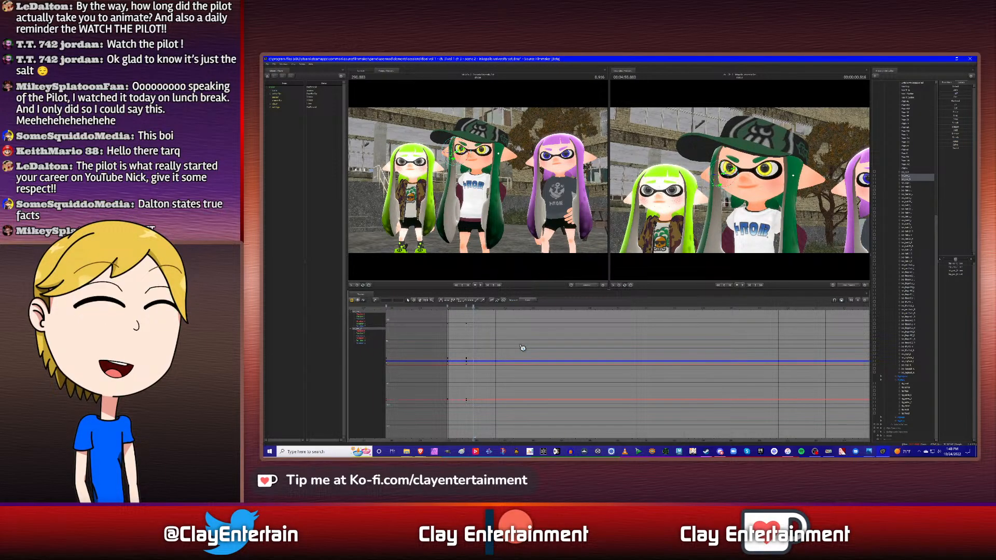
- Examine each hair bone and its curves individually from a closer view of the head, and reselect both bones
alt+drag(710, 220, 747, 186)
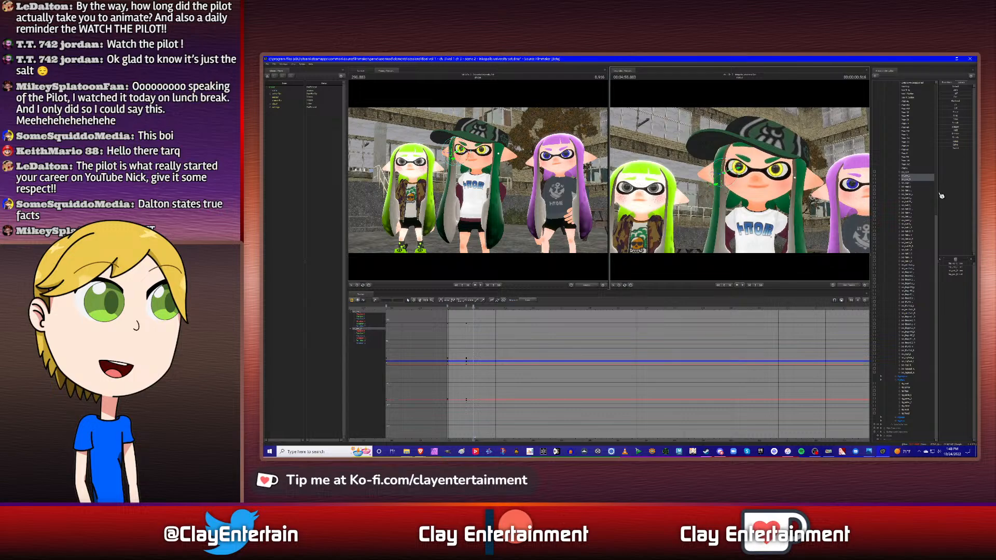
click(909, 179)
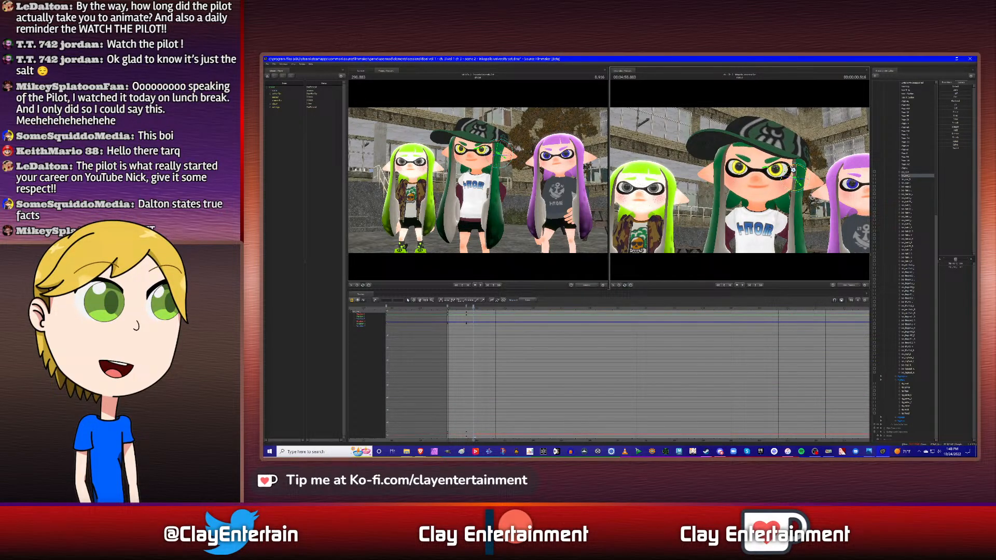
click(911, 181)
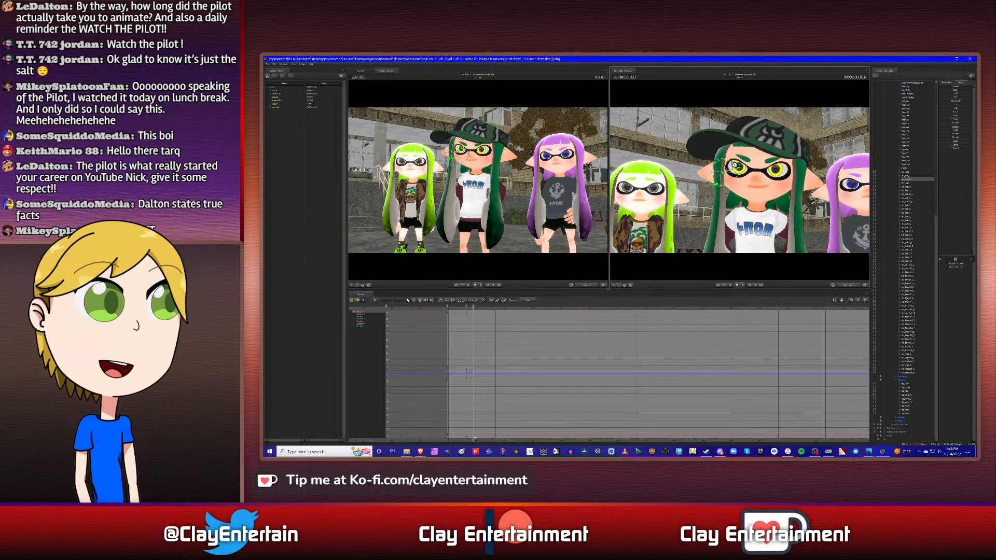
click(909, 177)
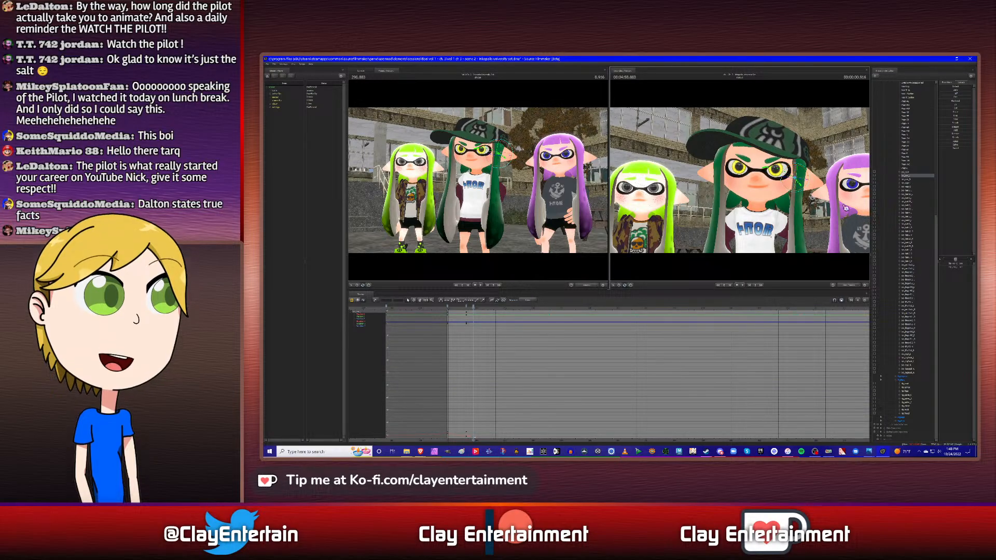
click(911, 180)
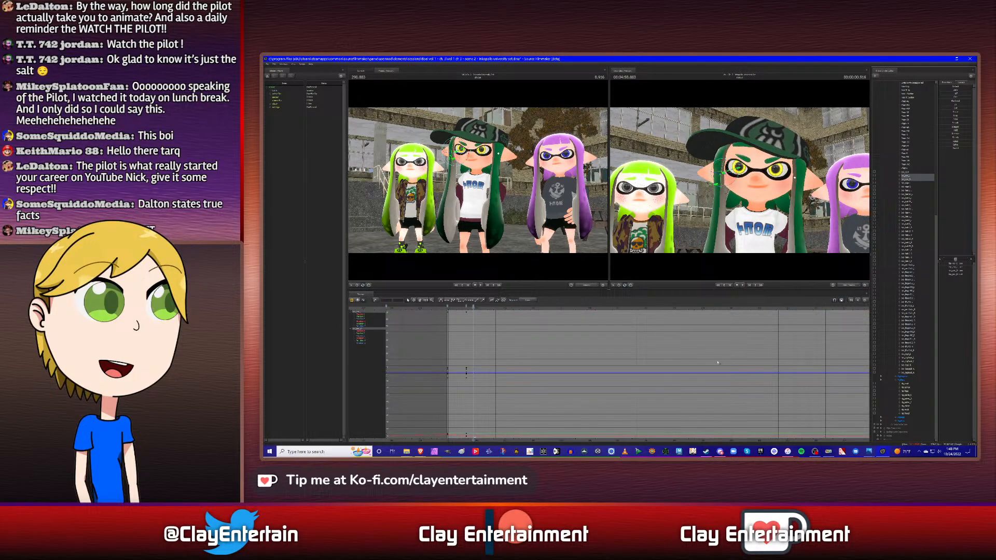
- Key both hair bones at the torso's second keyframe and add the torso control to the selection
scroll(641, 346, down, 2)
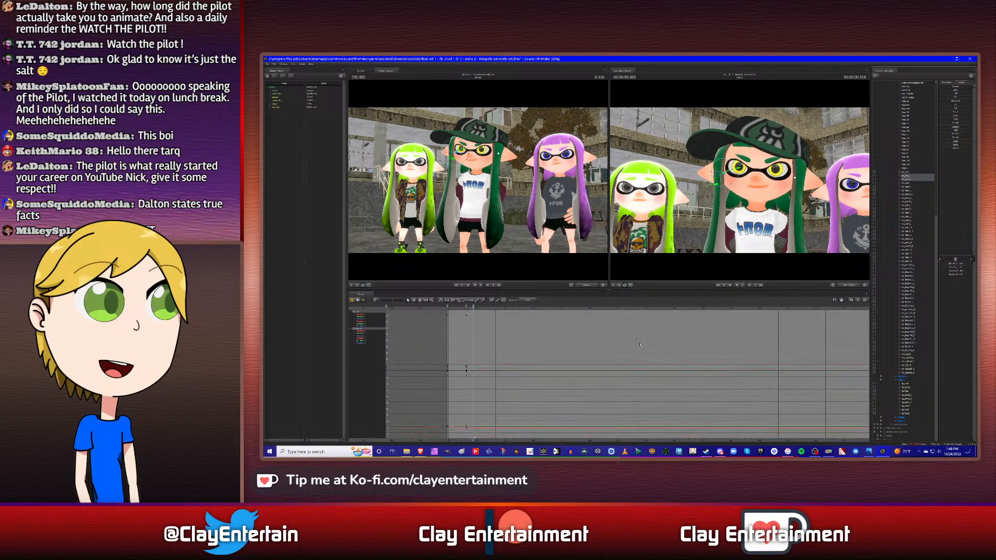
click(912, 396)
key(m)
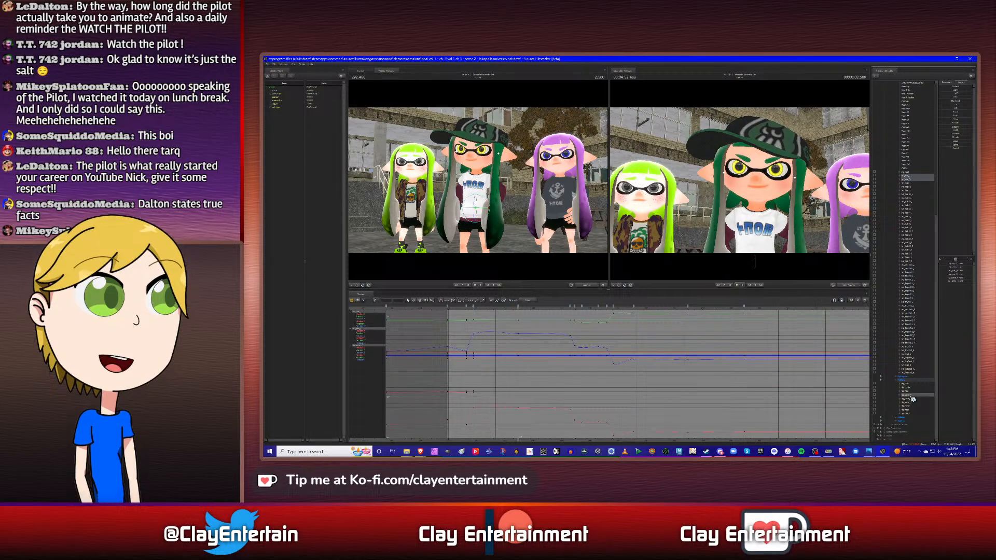
- Deselect the torso control, copy the hair bones' first keyframe after the shot start, and paste it at 2.500 s
key(Down)
ctrl+click(911, 396)
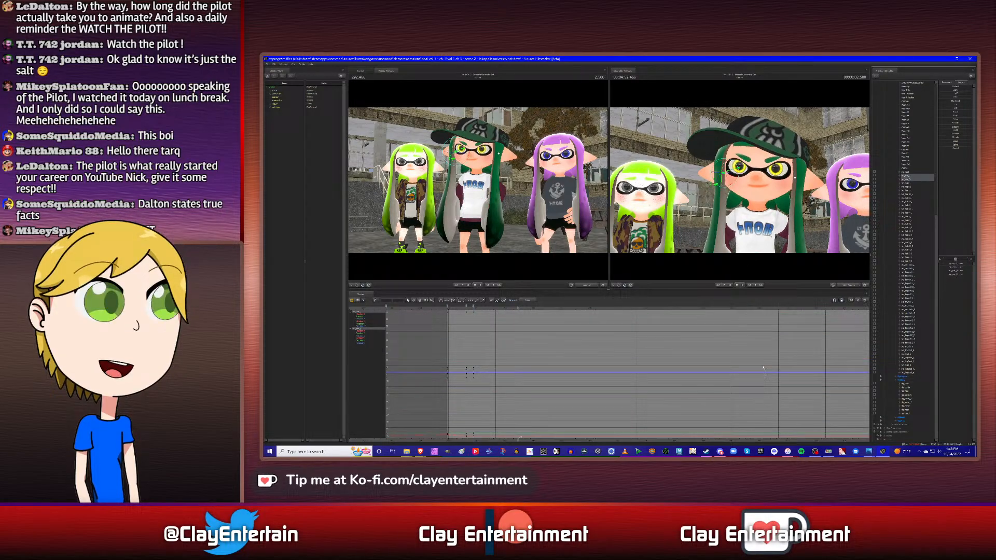
right_click(467, 307)
click(473, 325)
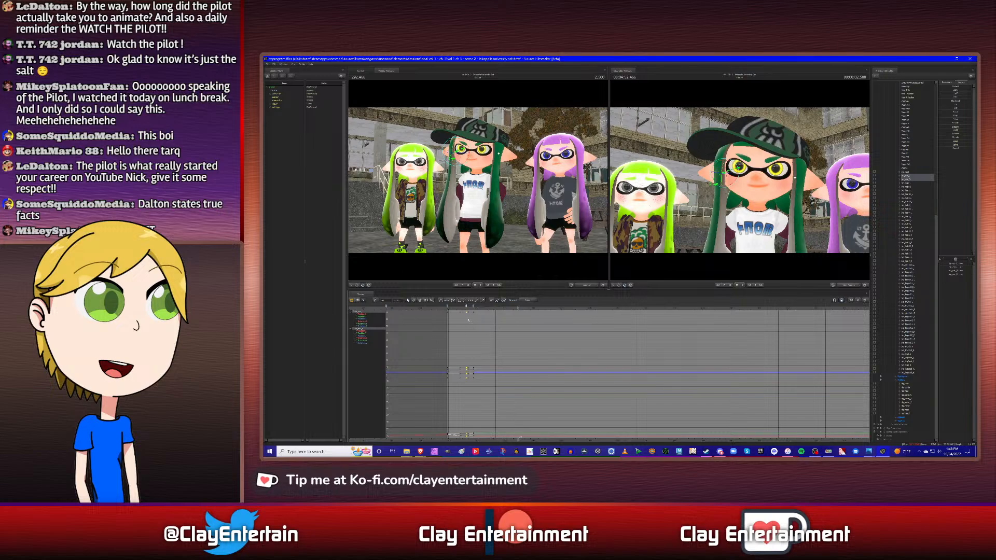
right_click(519, 308)
click(540, 327)
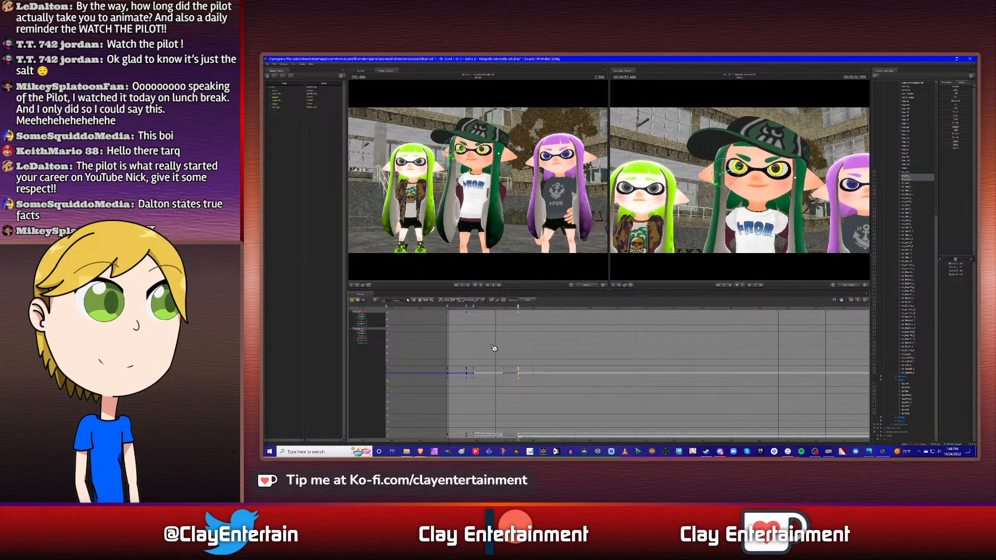
scroll(492, 347, down, 2)
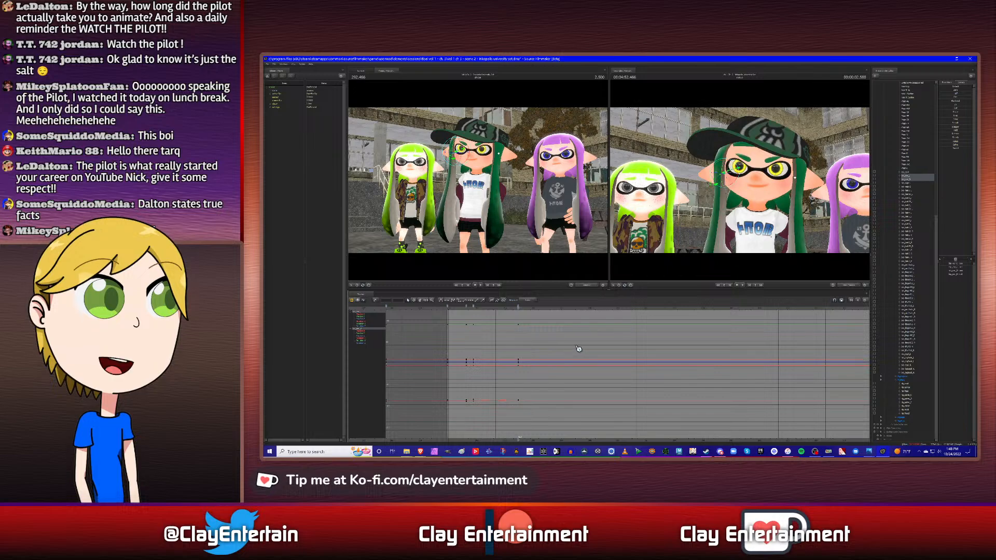
- Play the shot from its start to check the hair motion
key(Up)
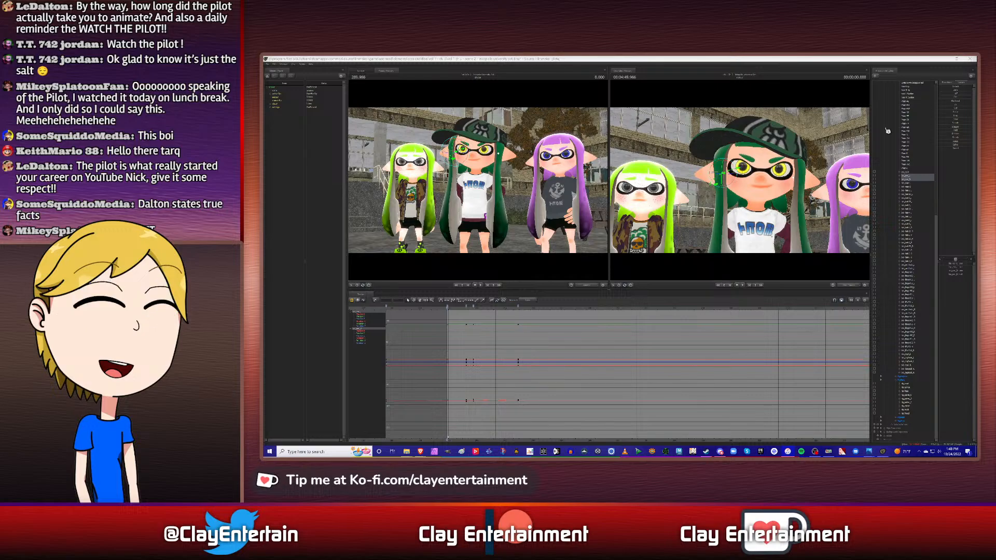
click(539, 358)
scroll(540, 358, up, 1)
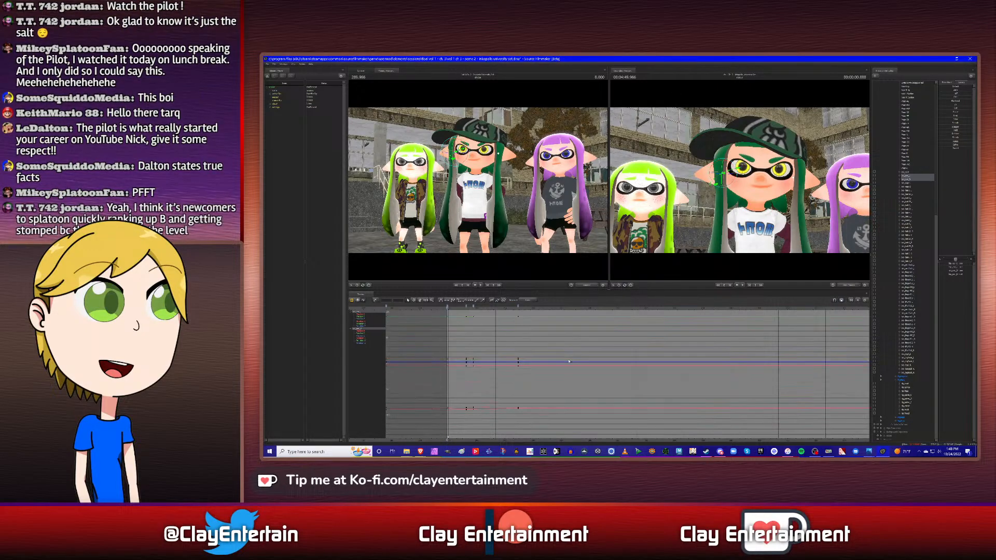
click(421, 302)
drag(520, 326, 574, 340)
scroll(592, 352, up, 1)
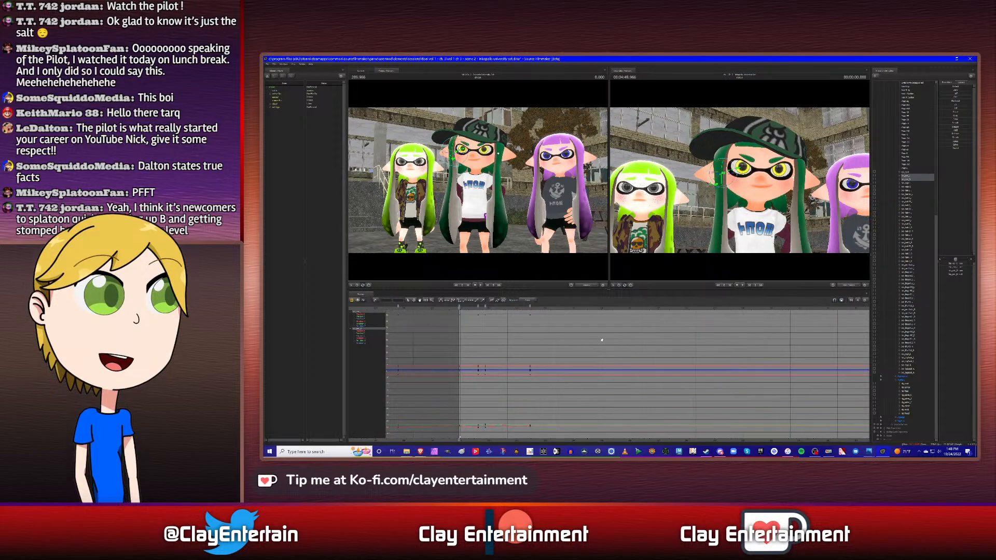
key(space)
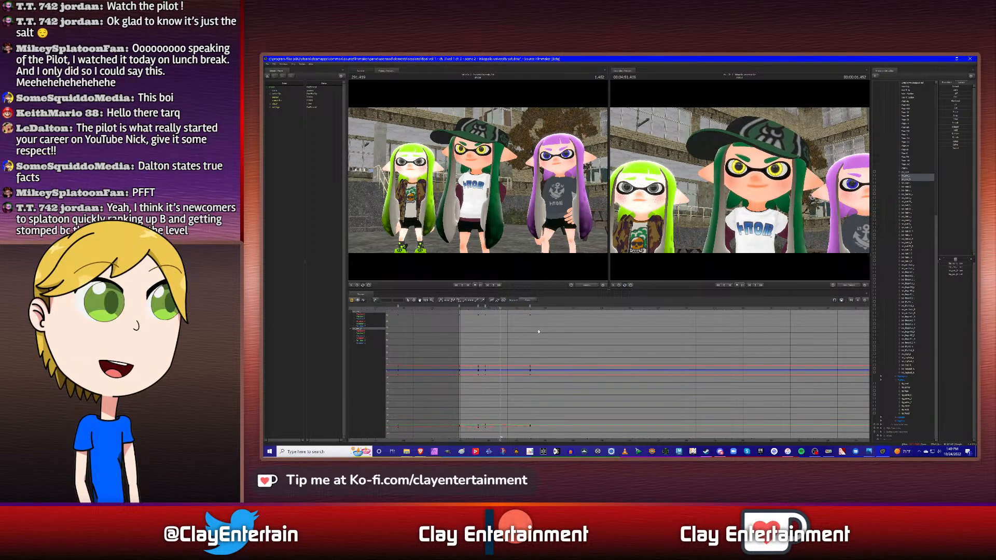
key(space)
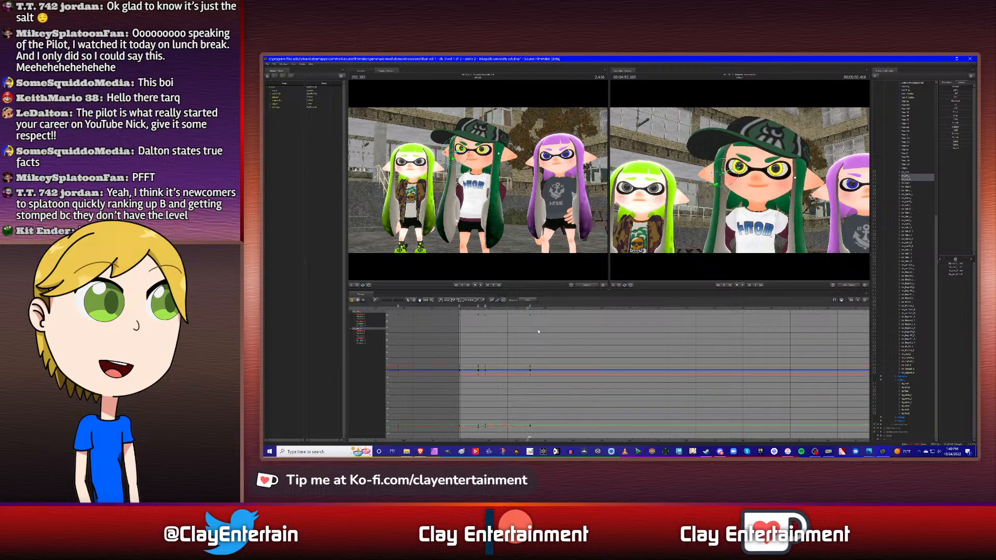
- Copy the hair bones' first keyframe after the shot start to the torso's next keyframe, at 4.333 s
click(909, 397)
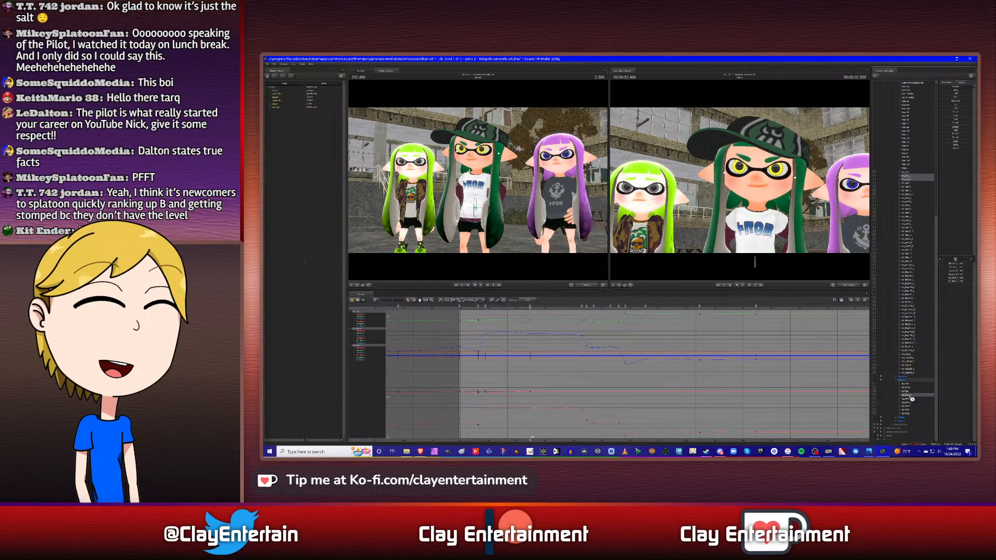
key(Down)
ctrl+click(910, 396)
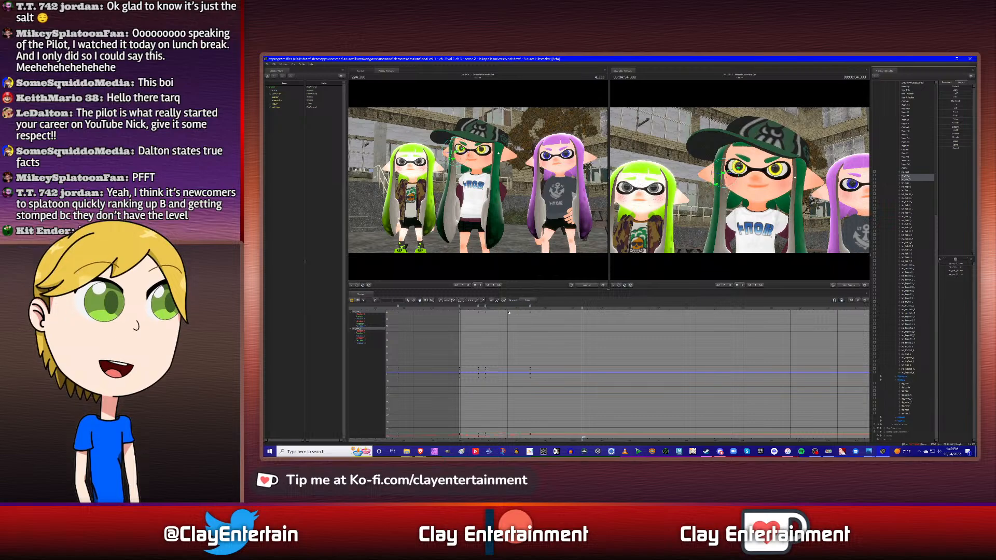
right_click(479, 306)
click(485, 323)
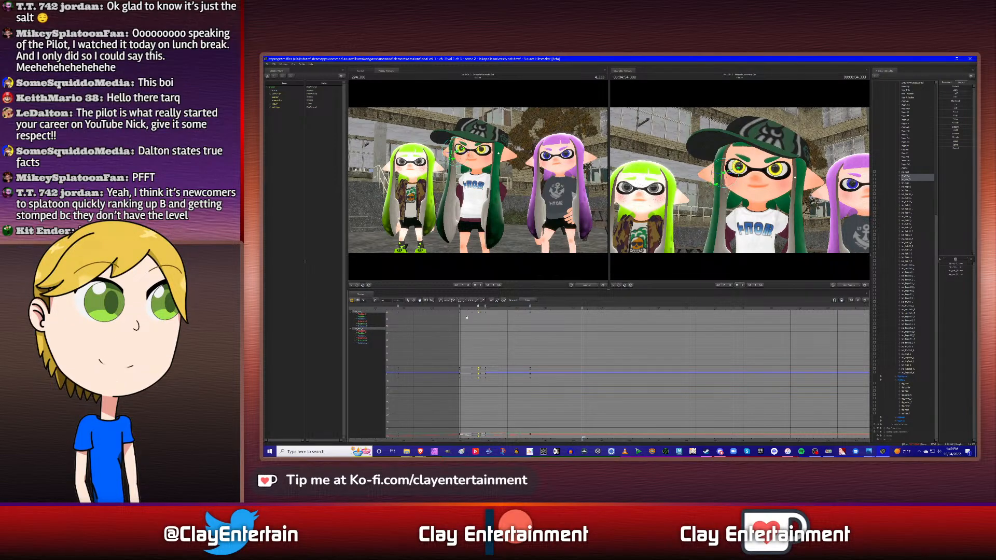
right_click(584, 310)
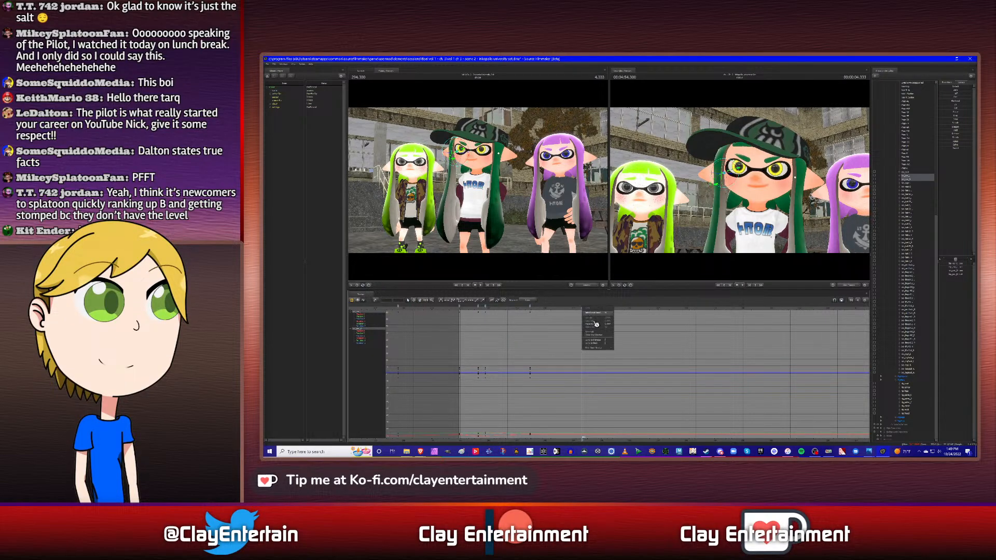
click(592, 325)
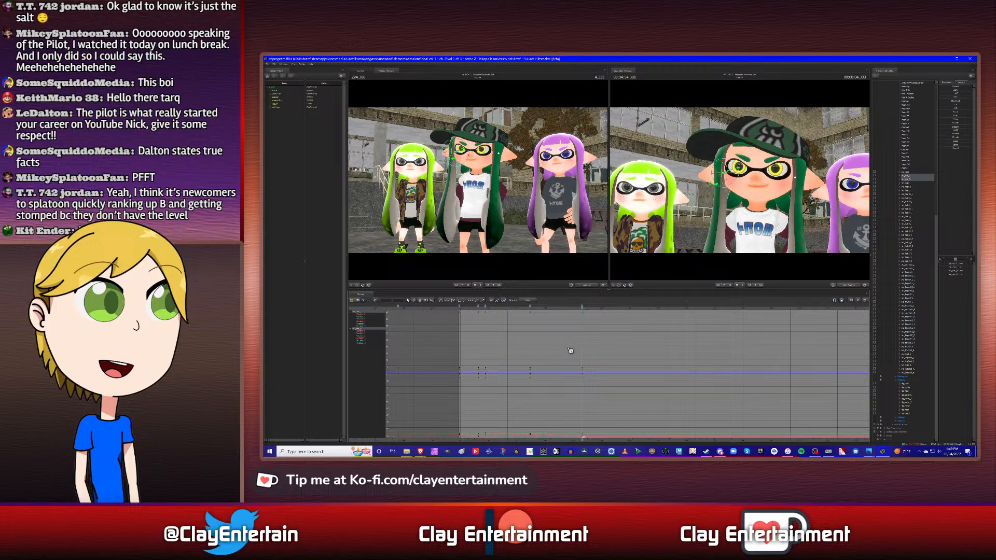
scroll(564, 346, down, 1)
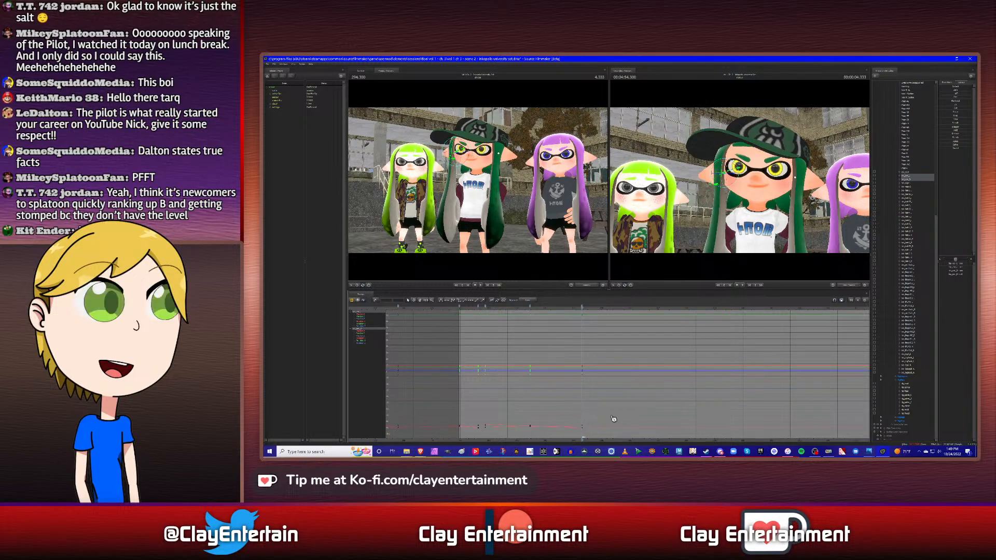
drag(632, 433, 633, 433)
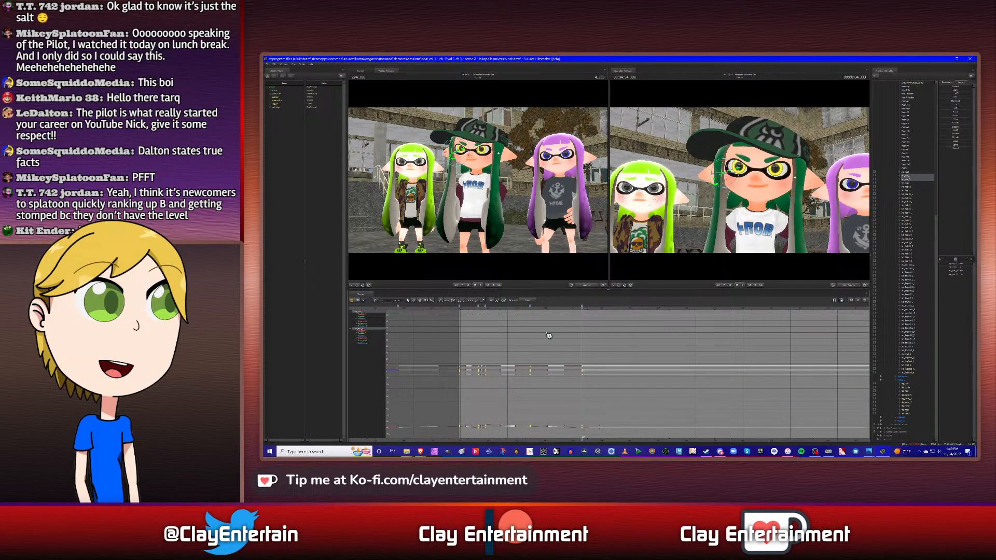
click(529, 336)
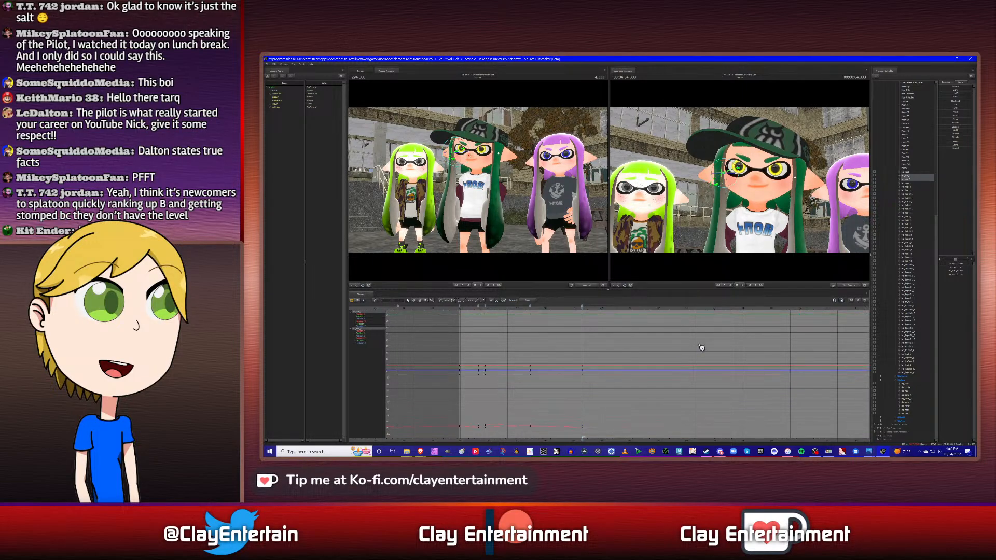
- Try keying both hair bones at 4.500 s, compare with the torso's keyframes, and delete that key
click(907, 396)
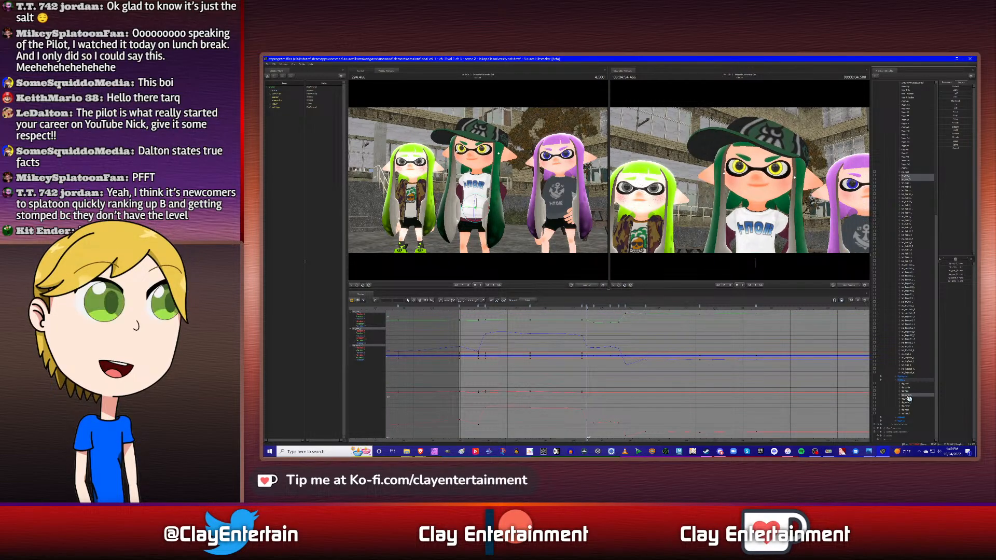
click(590, 308)
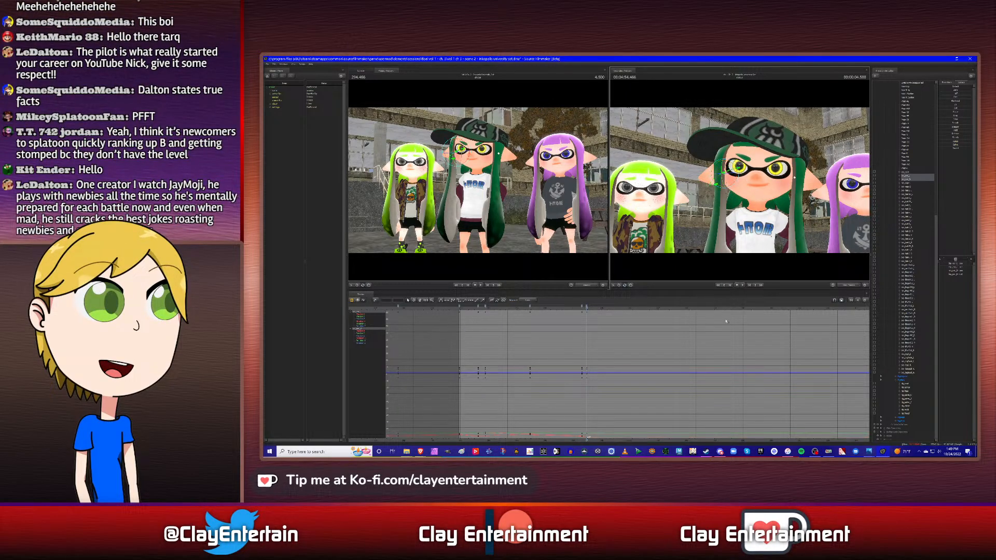
scroll(607, 389, down, 3)
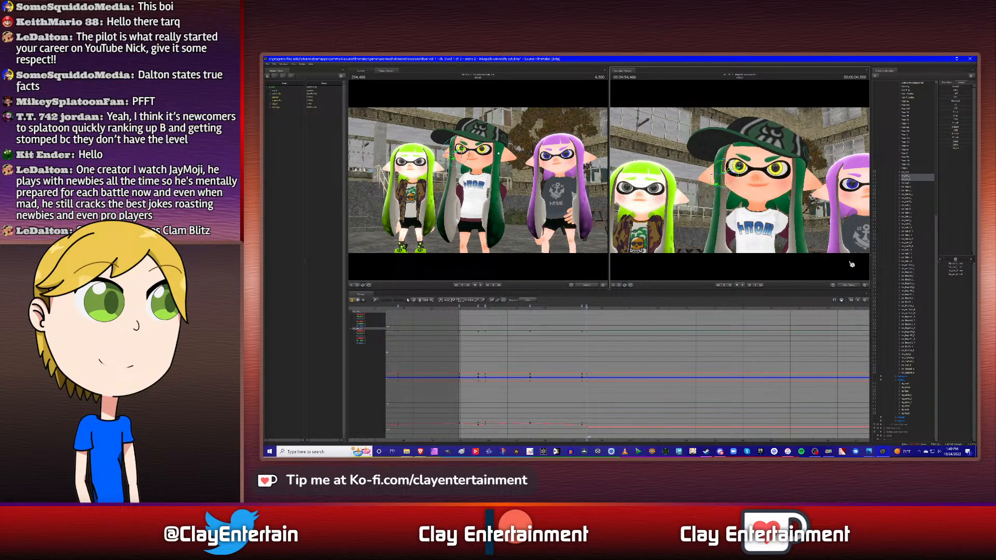
click(909, 396)
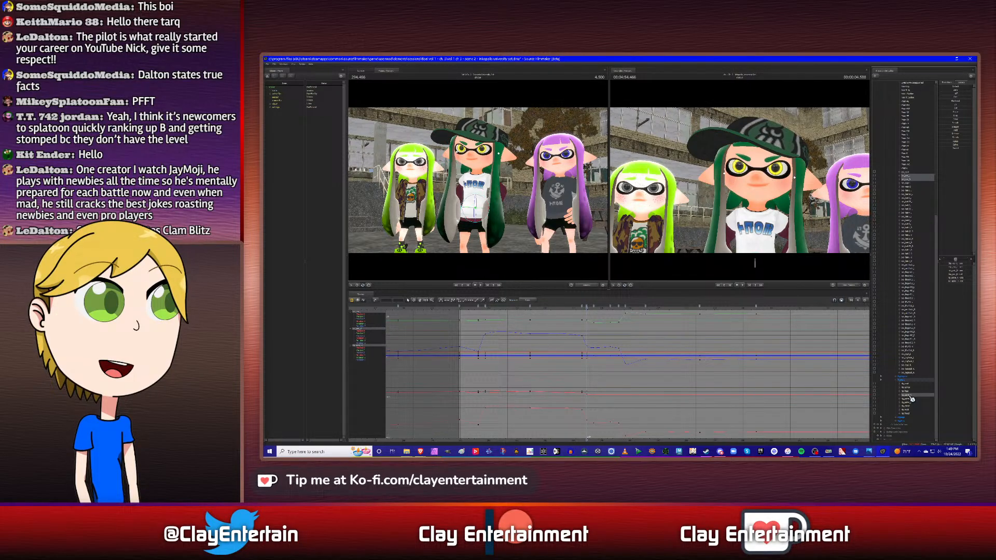
key(Down)
ctrl+click(910, 397)
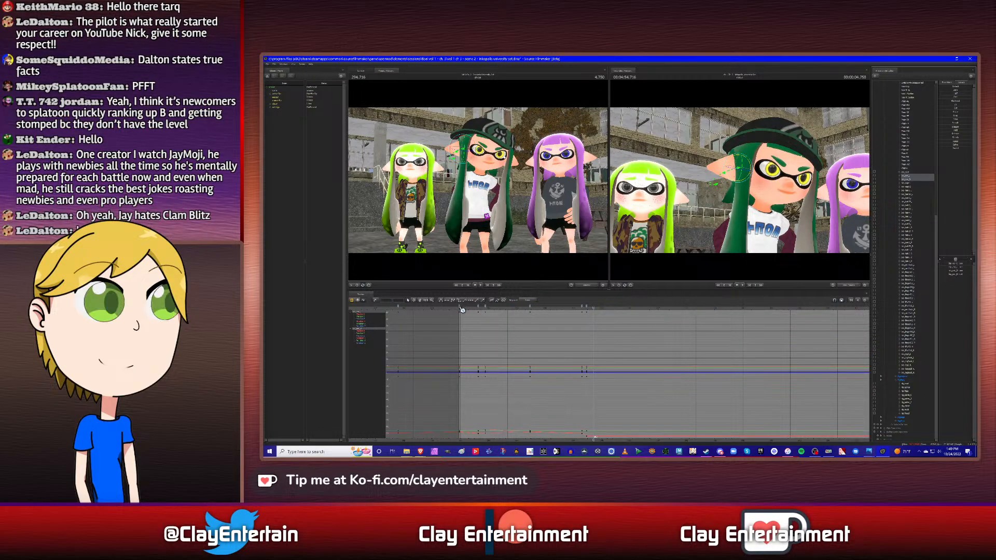
key(Left)
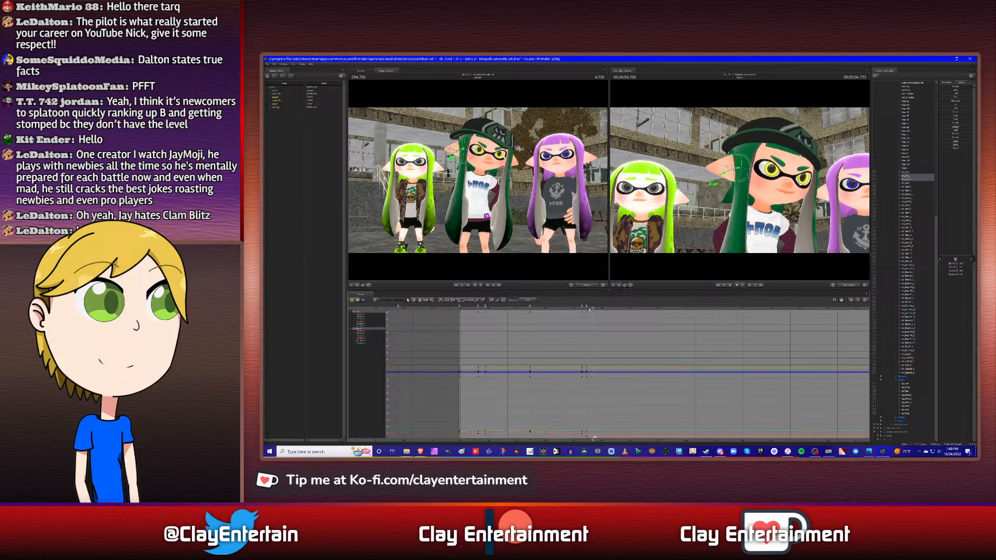
key(Up)
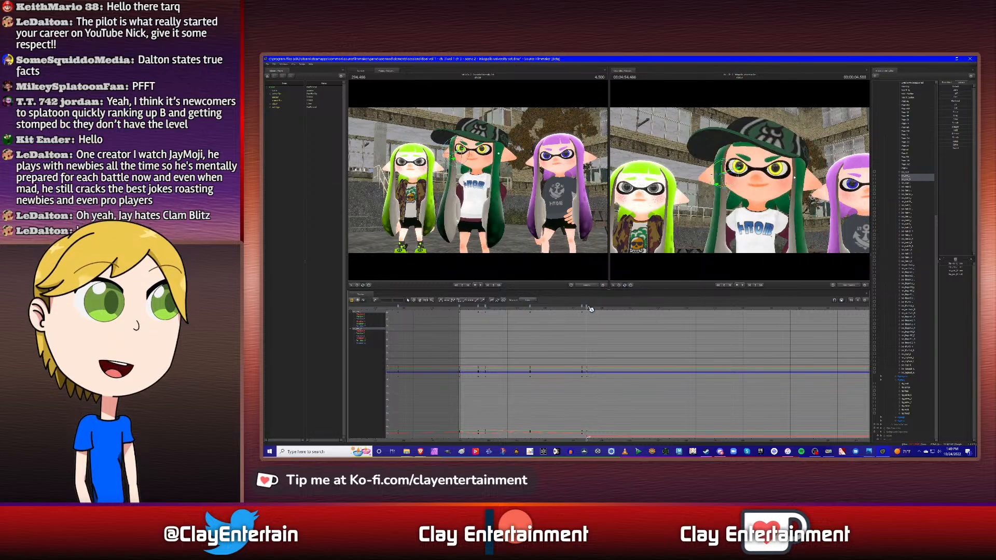
right_click(586, 308)
click(596, 335)
- Select all the hair bones' keyframes from the shot start onward in the graph and clear the selection
scroll(570, 328, down, 2)
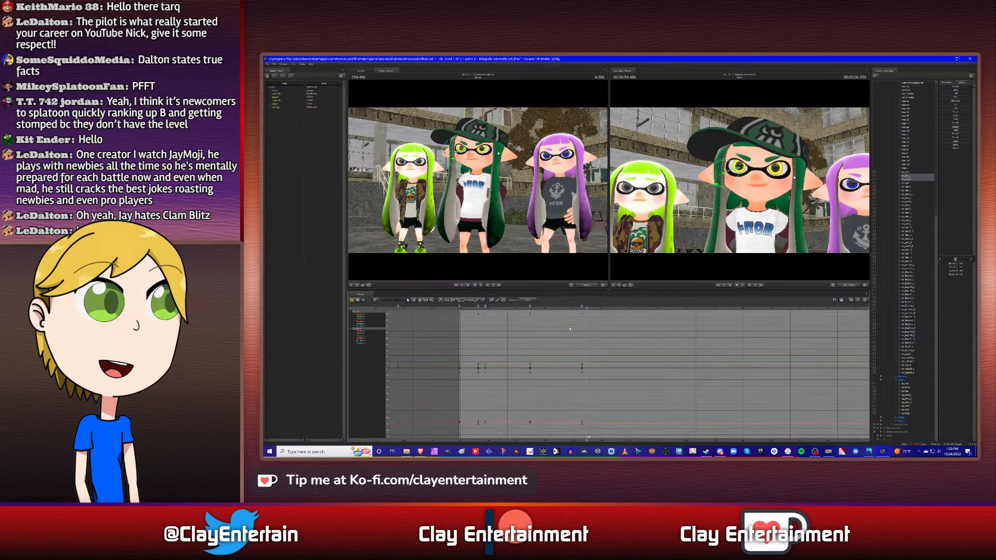
scroll(610, 340, up, 2)
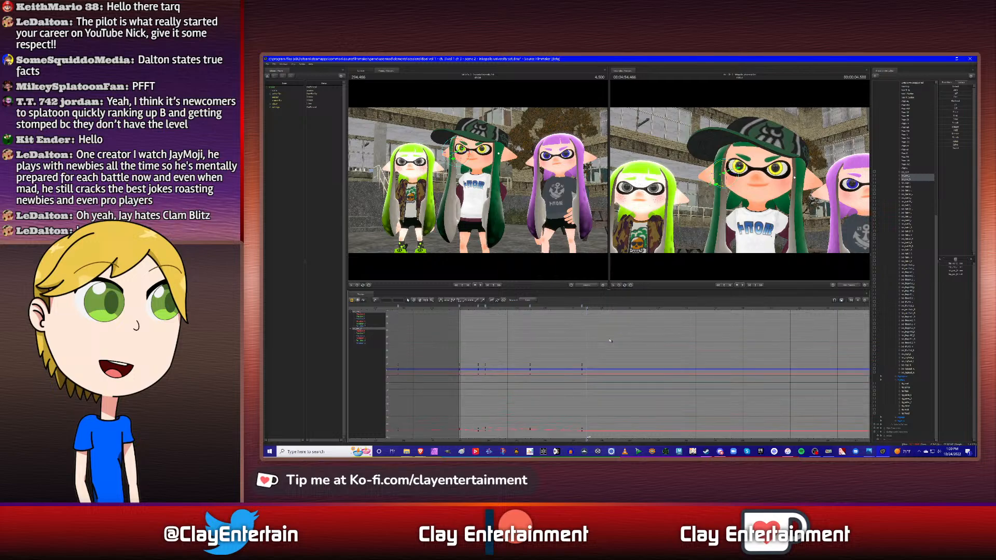
scroll(610, 341, down, 1)
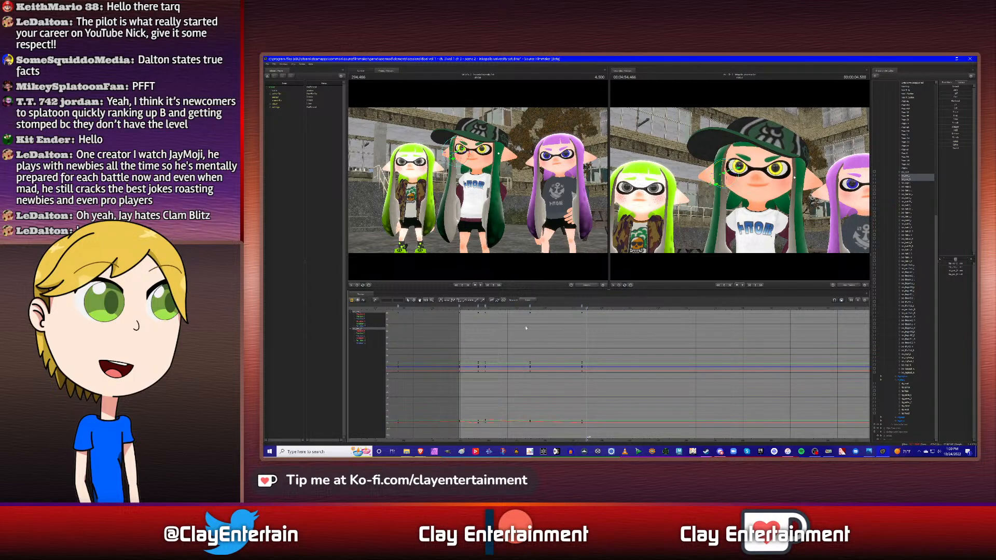
middle_drag(526, 329, 545, 333)
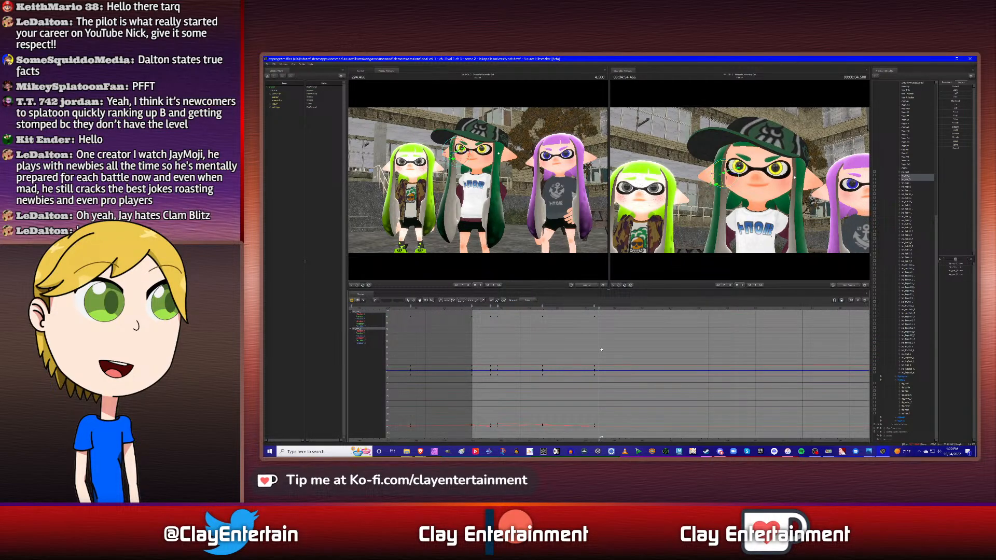
scroll(601, 350, up, 1)
middle_drag(574, 341, 581, 341)
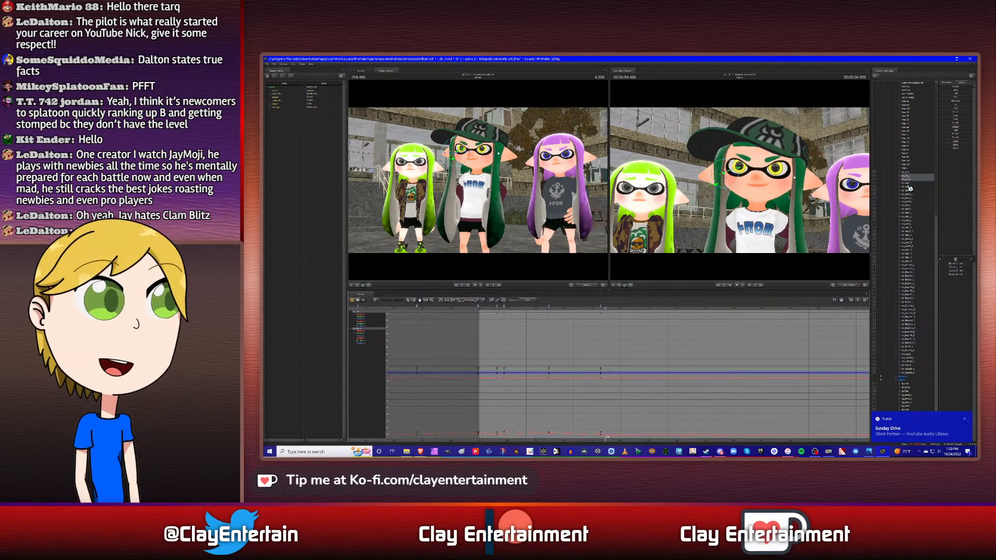
click(409, 302)
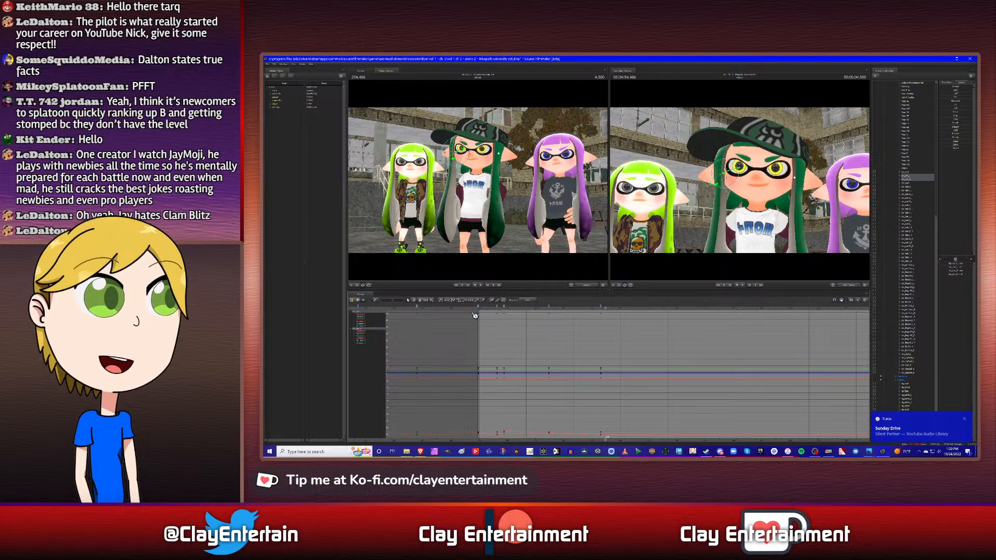
drag(472, 314, 668, 450)
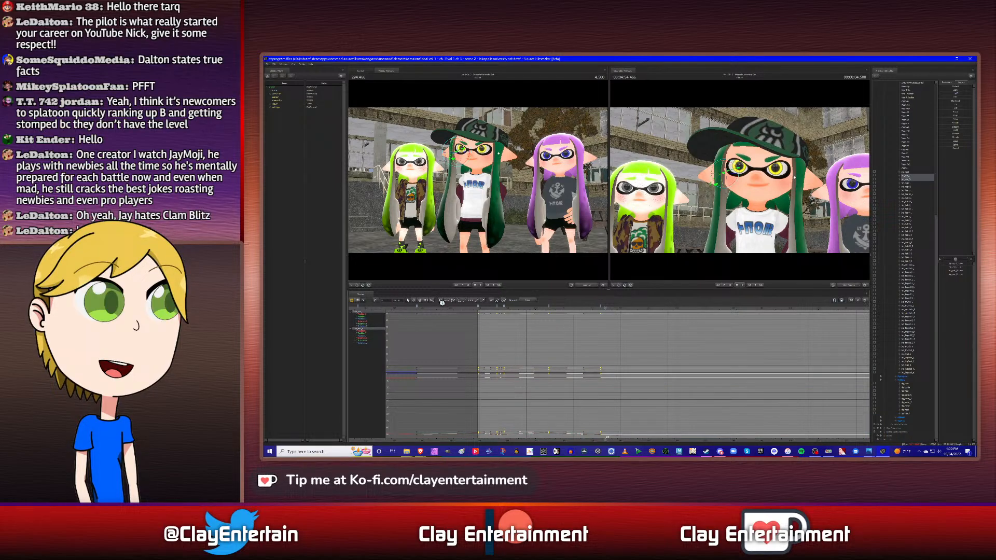
click(627, 363)
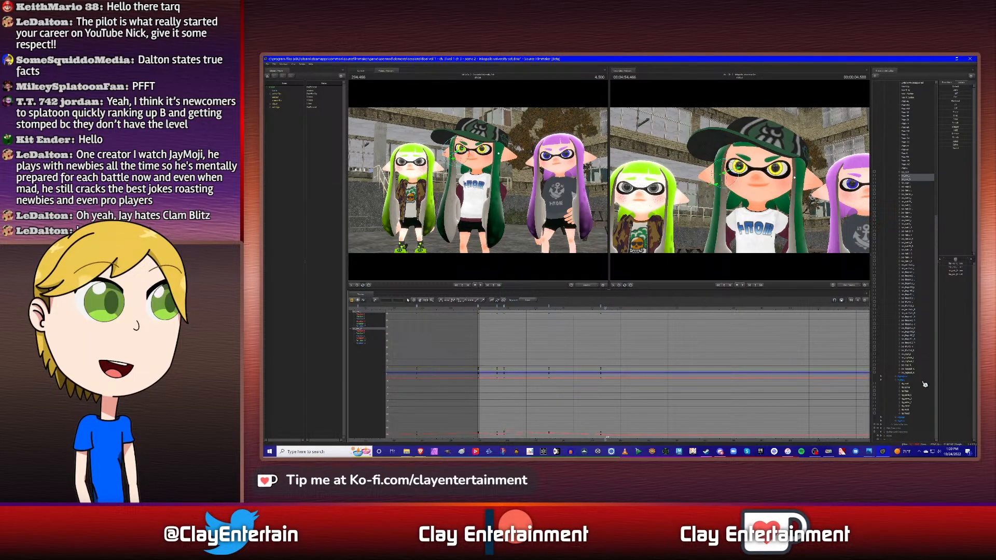
- Check the torso's keyframes, and copy the hair bones' keyframe at the shot start to 4.500 s
click(909, 396)
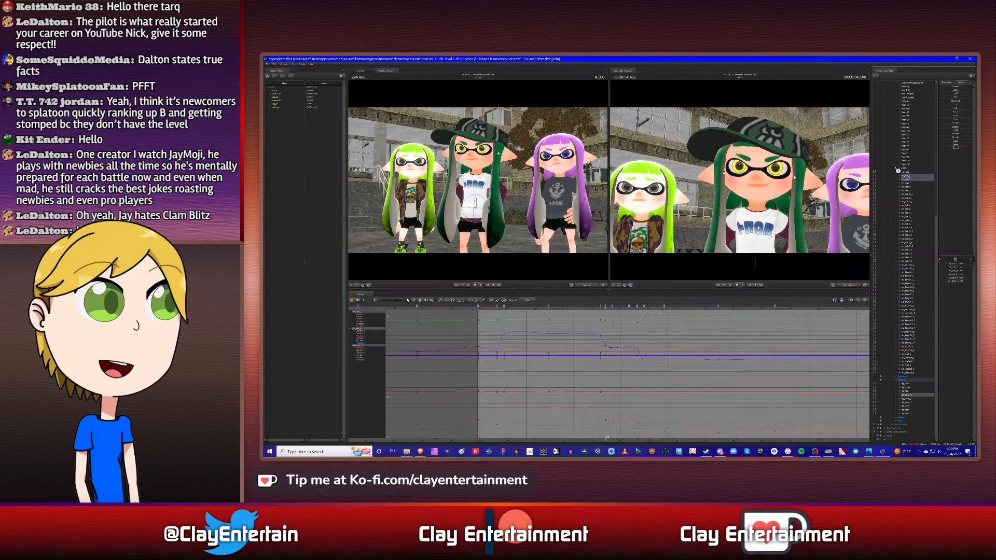
click(908, 399)
click(478, 306)
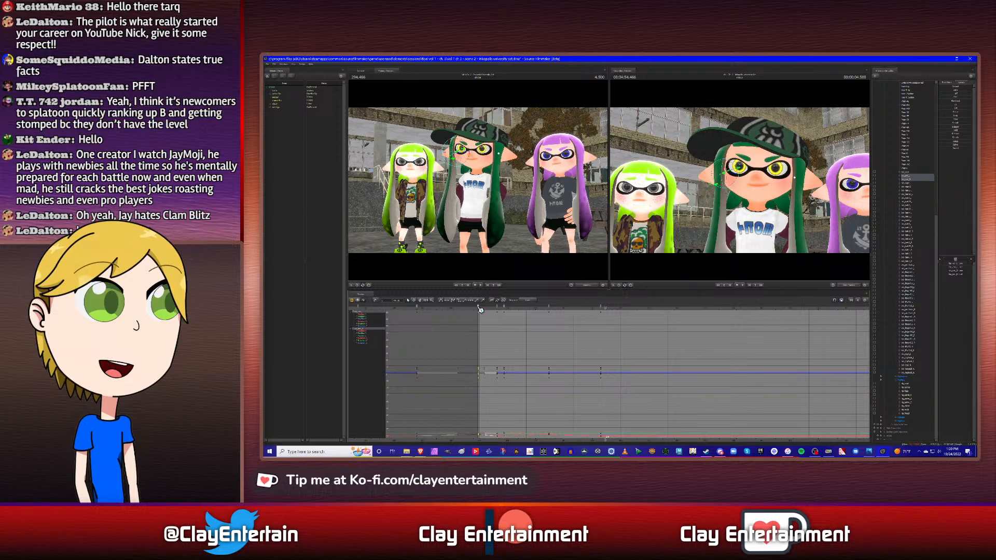
right_click(479, 306)
click(499, 324)
click(501, 324)
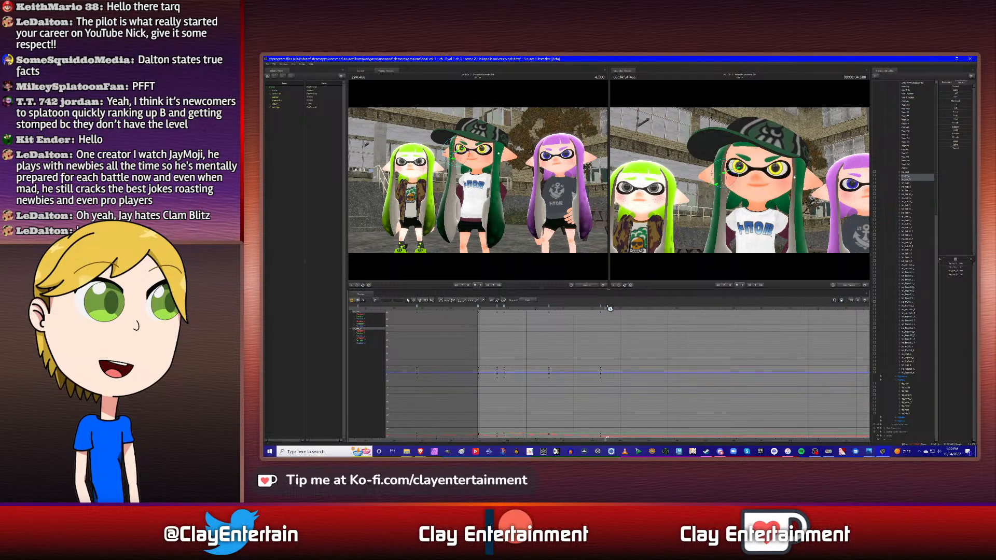
right_click(610, 309)
click(622, 325)
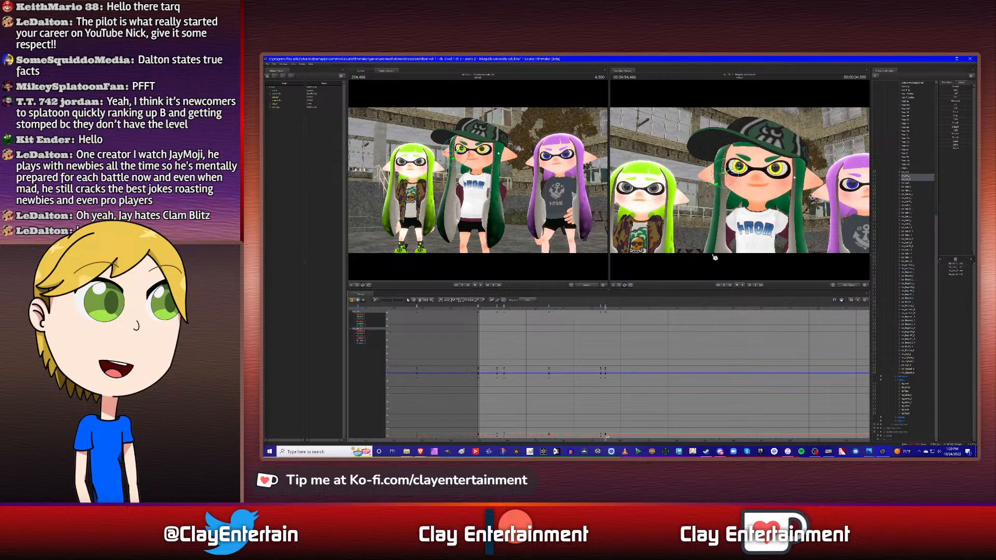
- Try adjusting the middle character's hair at 4.500 s, compare with the torso's keyframes, and delete the hair keyframe there
alt+drag(755, 235, 775, 232)
mouse_move(743, 182)
alt+mouse_down()
mouse_move(753, 188)
mouse_move(745, 186)
alt+mouse_up()
click(911, 179)
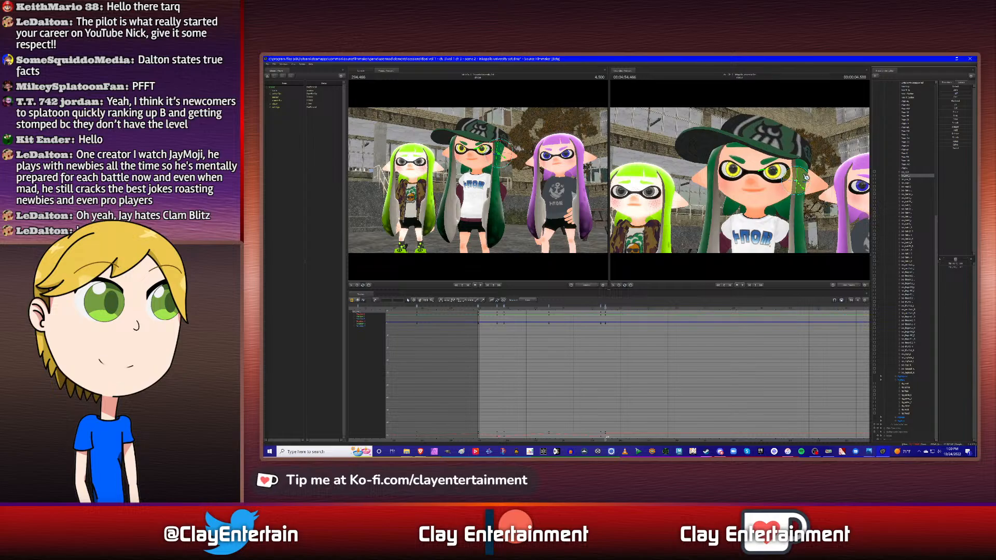
click(911, 183)
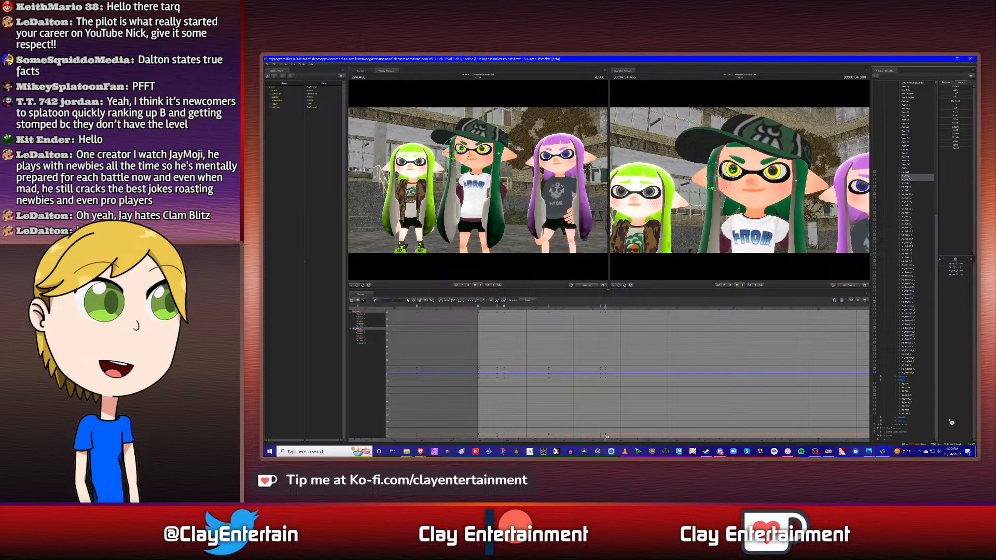
click(908, 396)
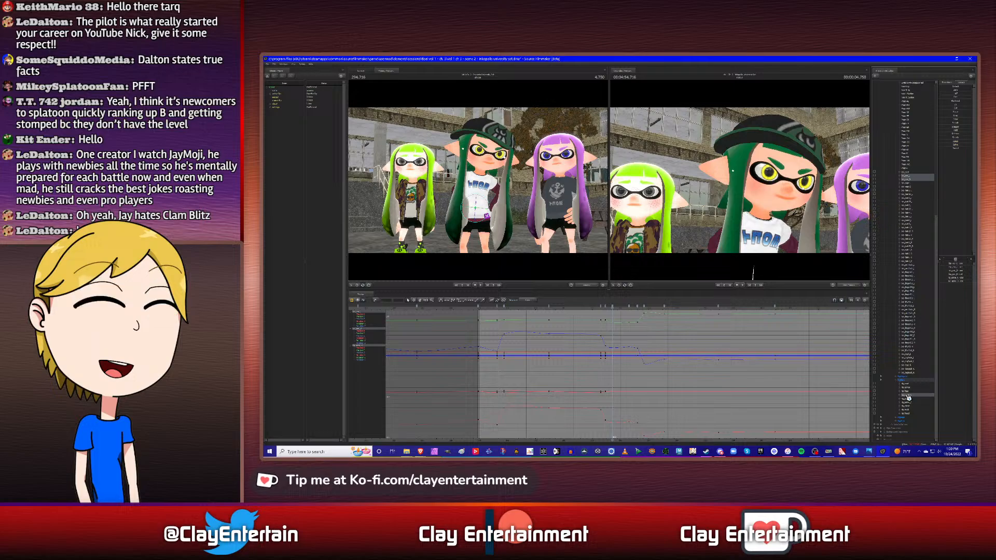
ctrl+click(908, 397)
right_click(606, 307)
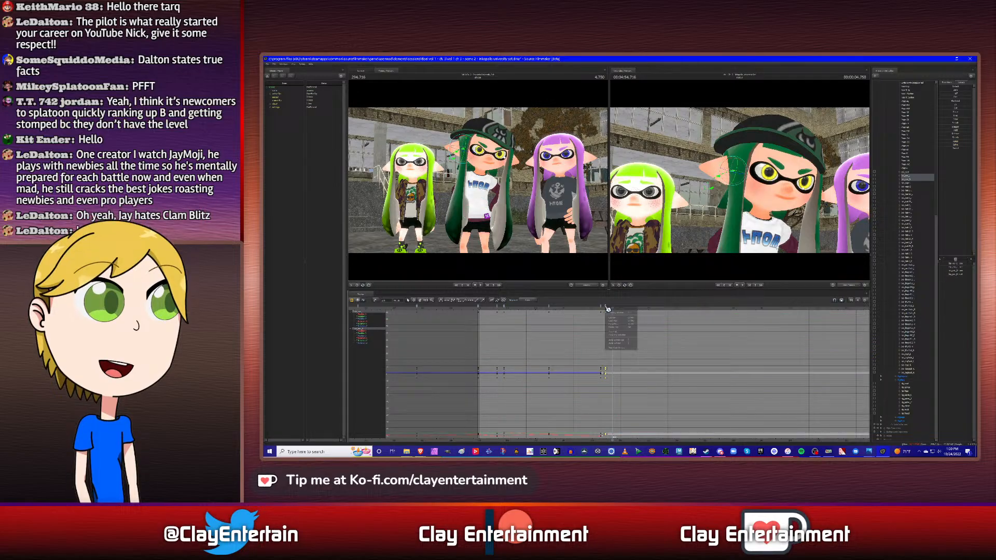
click(621, 329)
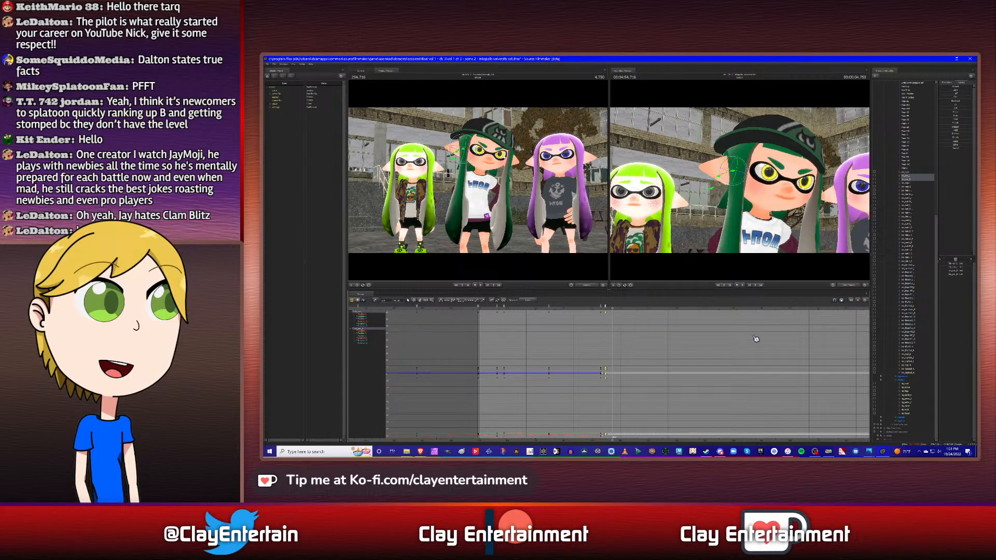
- Pose the middle character's two hair bones individually at 4.750 s to suit the turned head, and reselect both bones
click(907, 176)
alt+drag(783, 229, 726, 229)
mouse_move(739, 180)
mouse_down()
mouse_move(768, 169)
mouse_move(787, 184)
mouse_up()
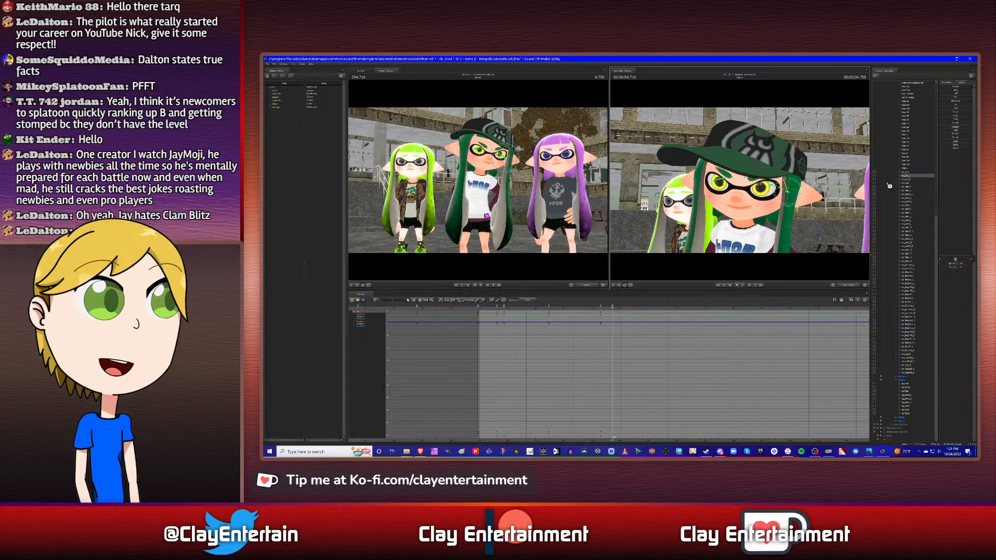
click(906, 179)
mouse_move(740, 180)
mouse_down()
mouse_move(749, 179)
mouse_move(741, 179)
mouse_up()
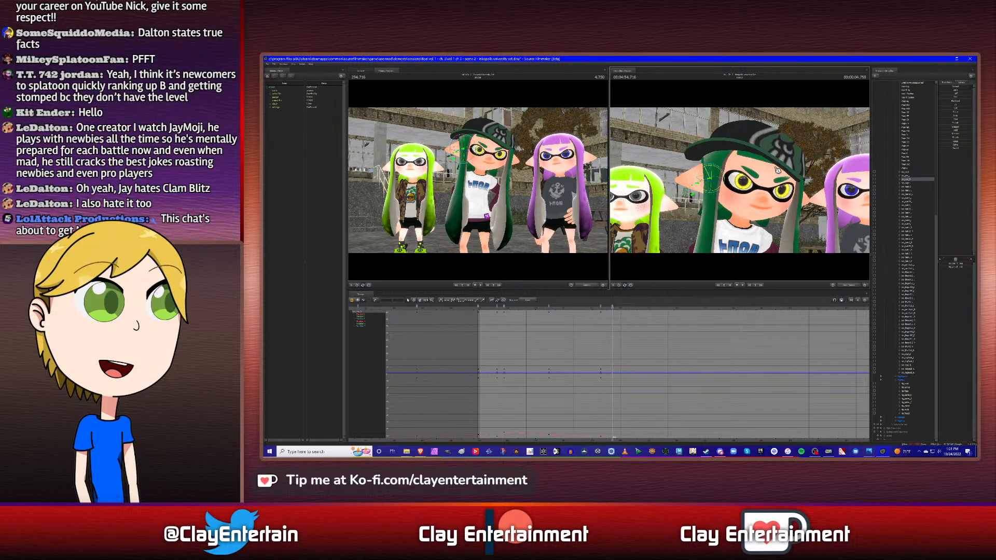
click(909, 176)
alt+drag(815, 201, 771, 188)
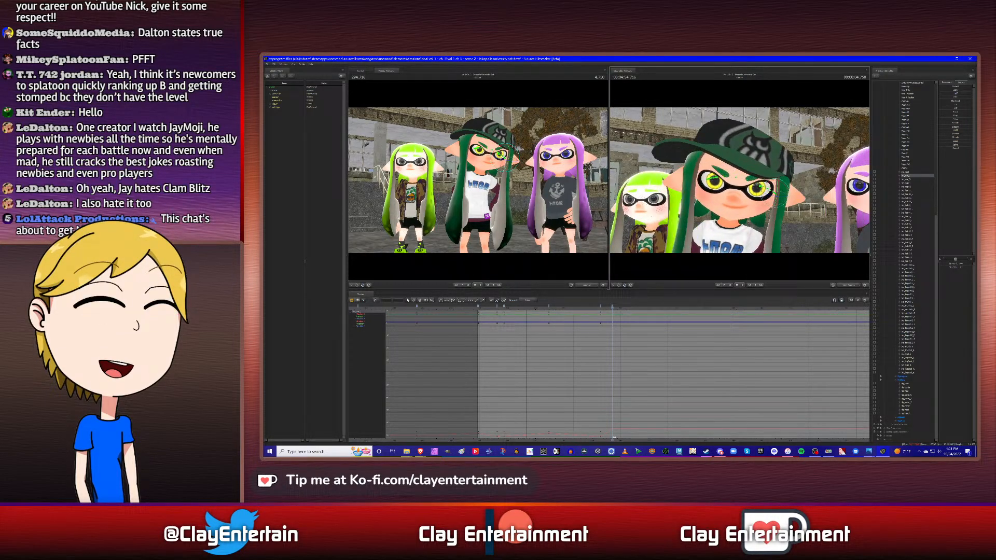
click(911, 180)
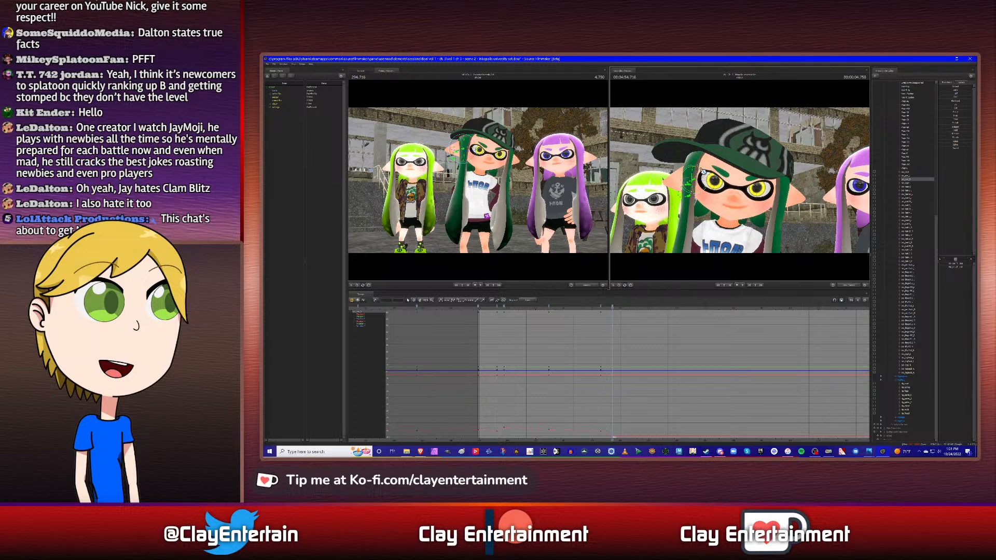
click(910, 176)
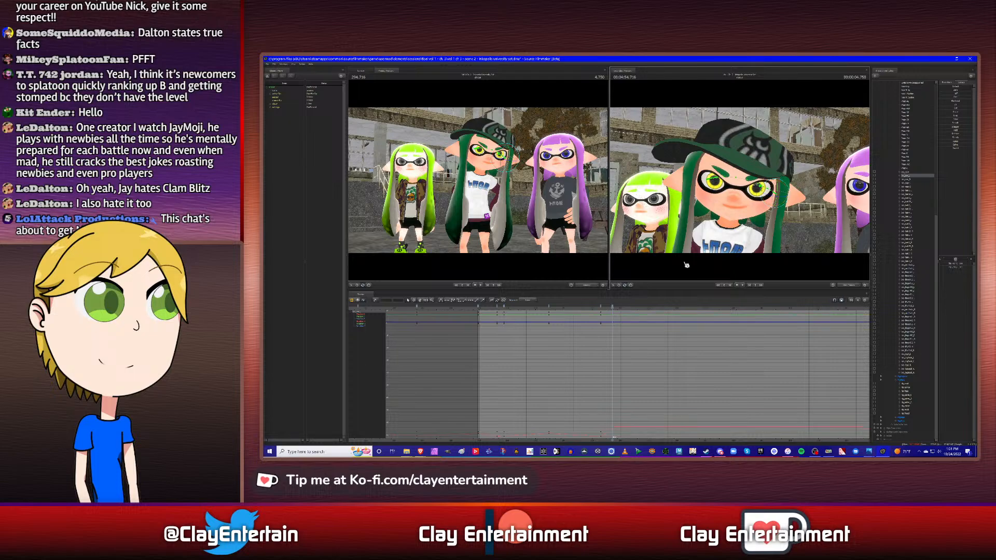
click(911, 181)
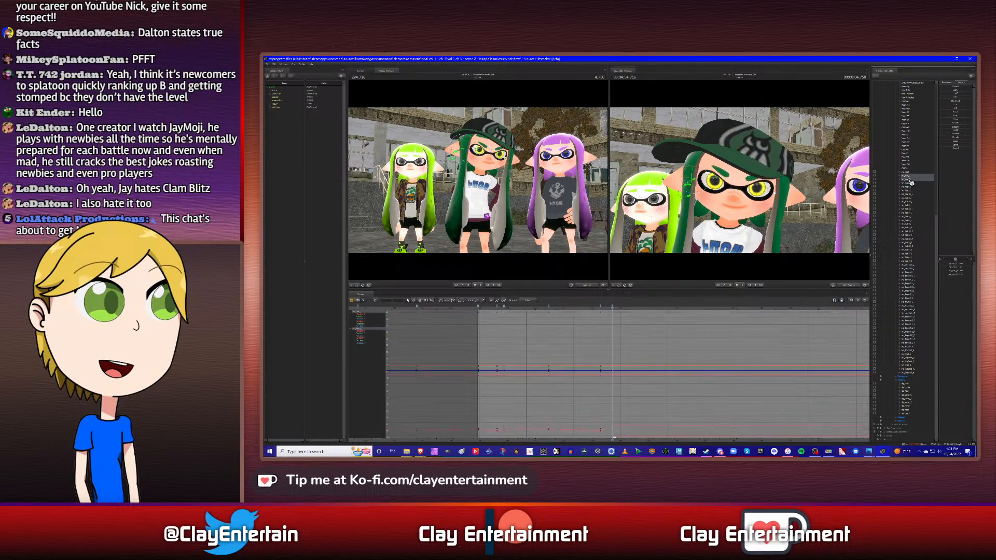
- Copy the hair bones' third keyframe after the shot start to the torso's next keyframe, at 5.333 s
scroll(661, 345, down, 3)
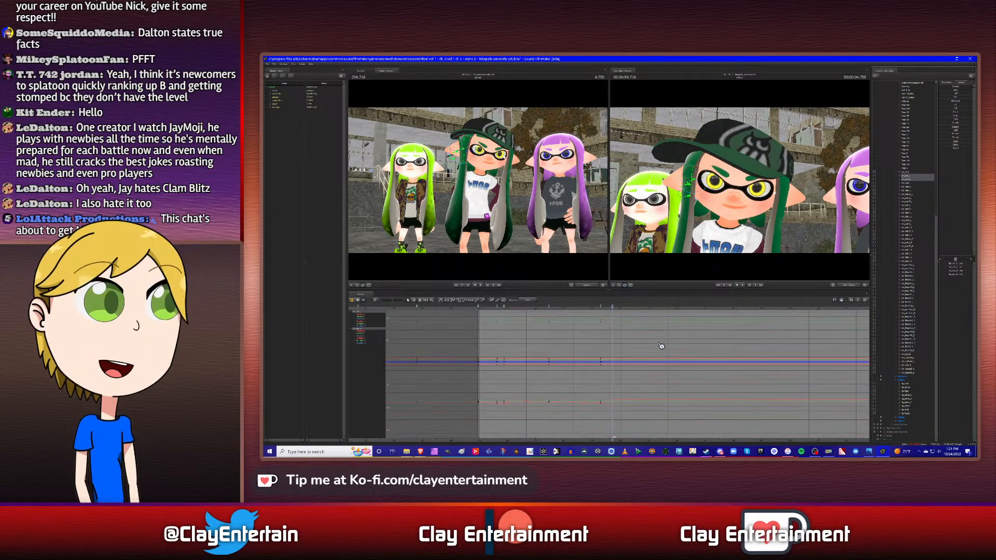
click(911, 397)
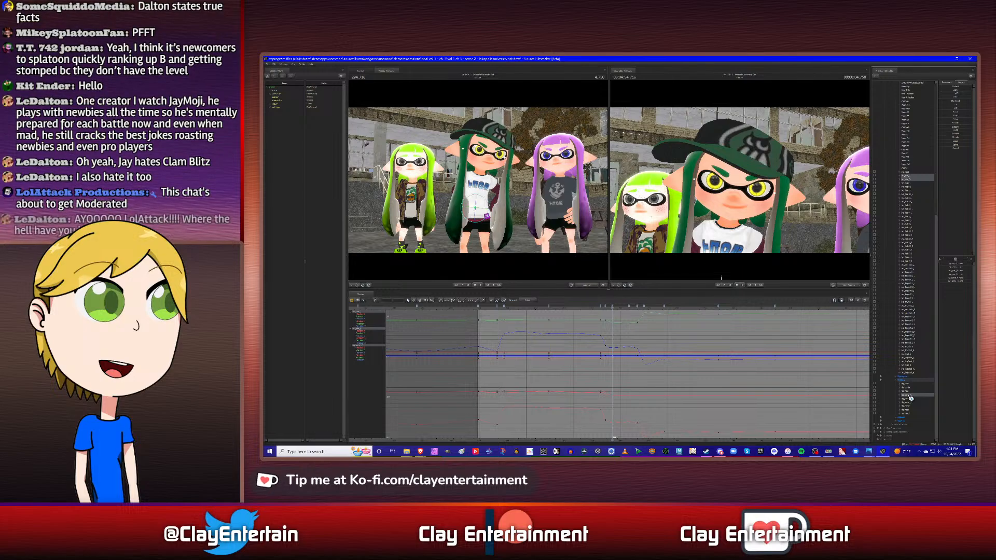
ctrl+click(910, 397)
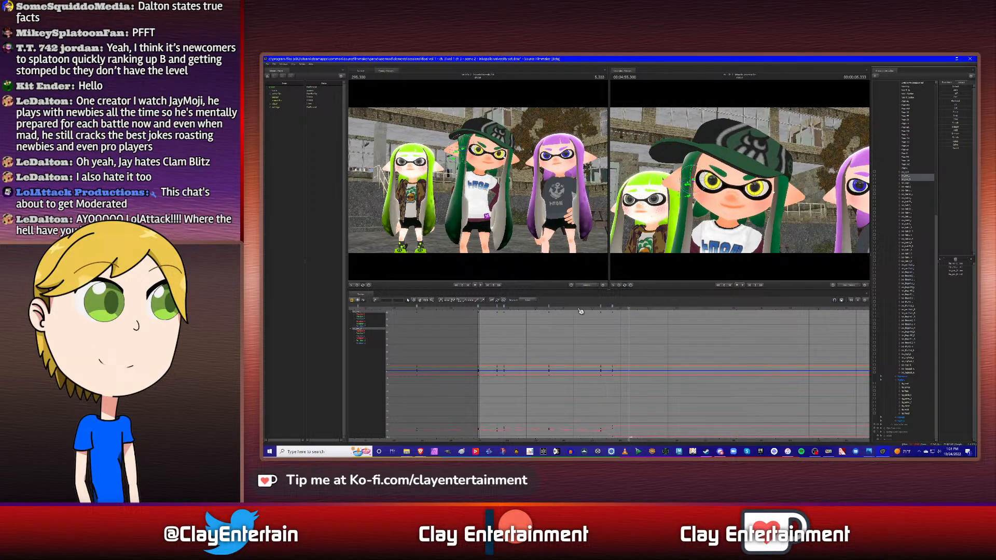
right_click(551, 308)
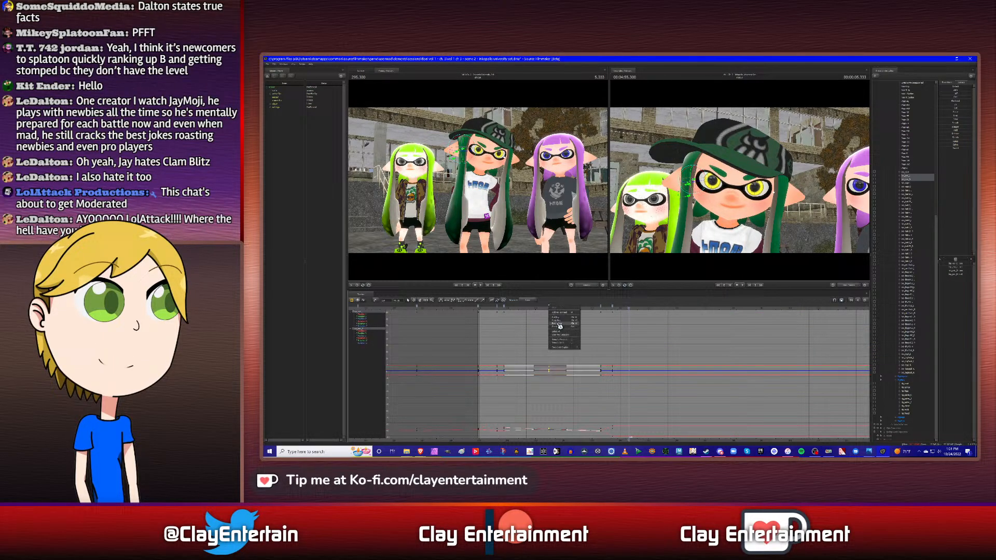
right_click(638, 312)
click(648, 325)
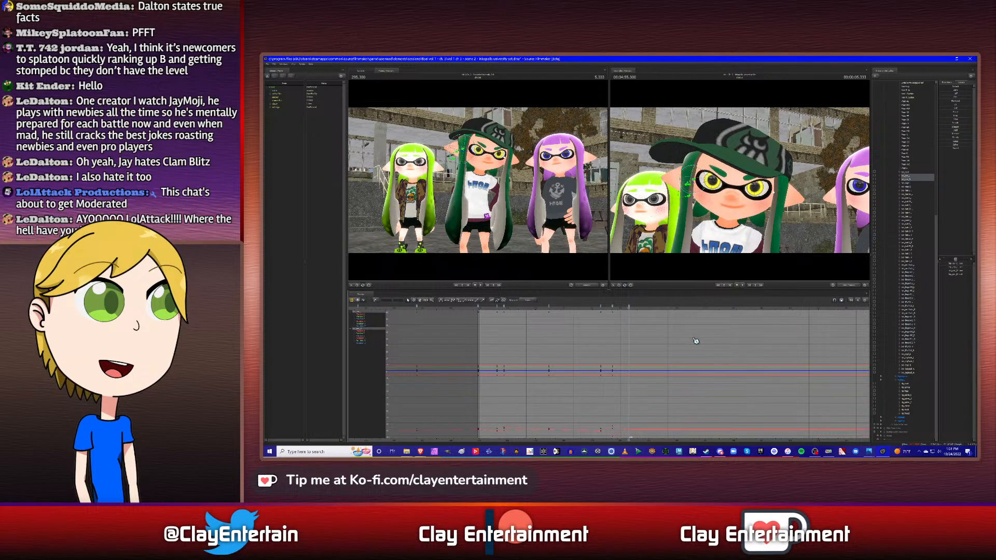
drag(472, 313, 699, 428)
click(607, 343)
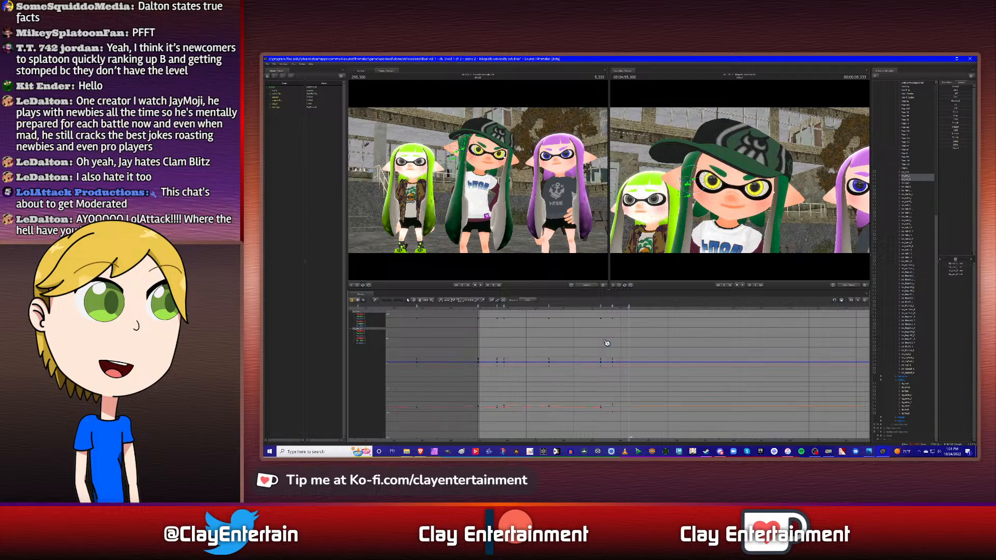
- Copy the hair bones' first keyframe after the shot start to the torso's following keyframe, at 5.633 s
click(420, 302)
drag(600, 334, 649, 345)
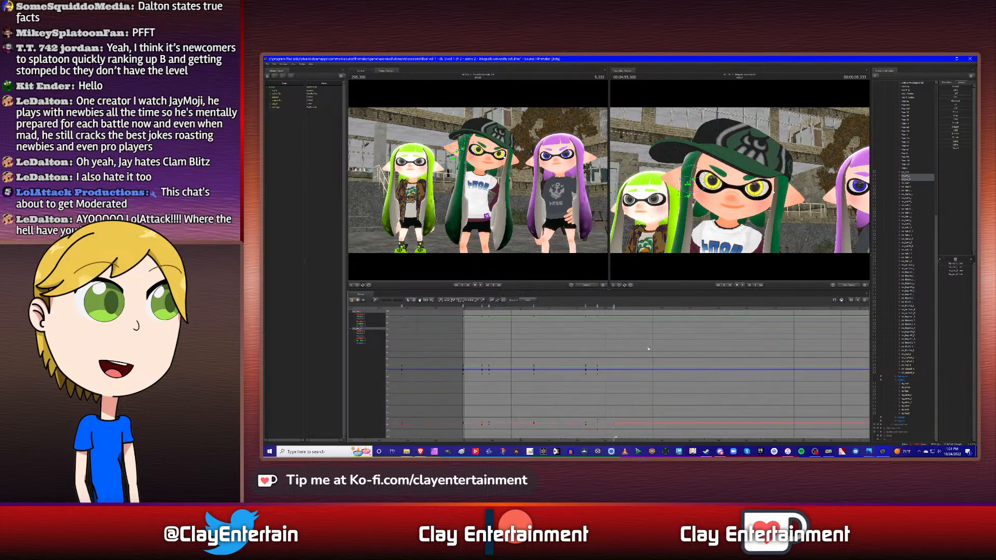
click(911, 396)
key(Down)
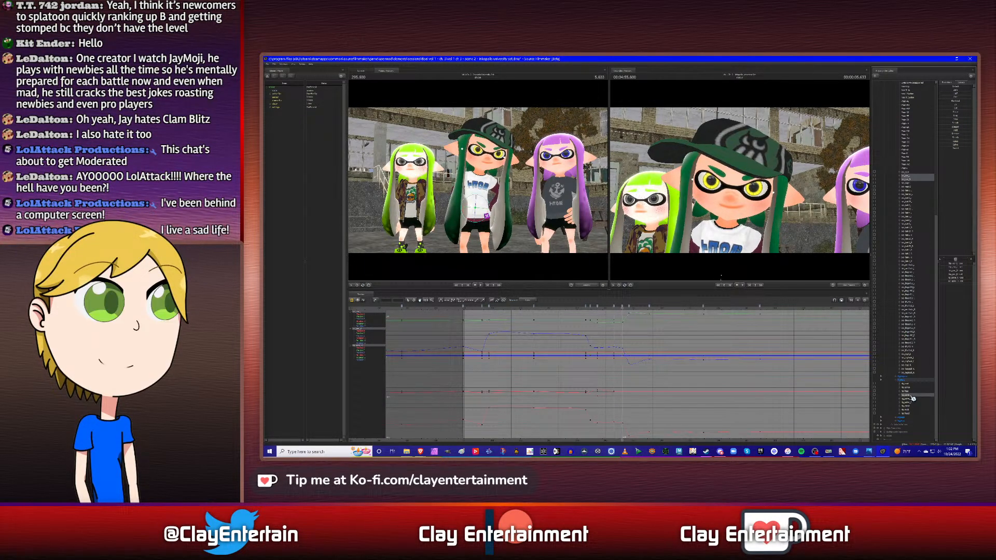
ctrl+click(911, 397)
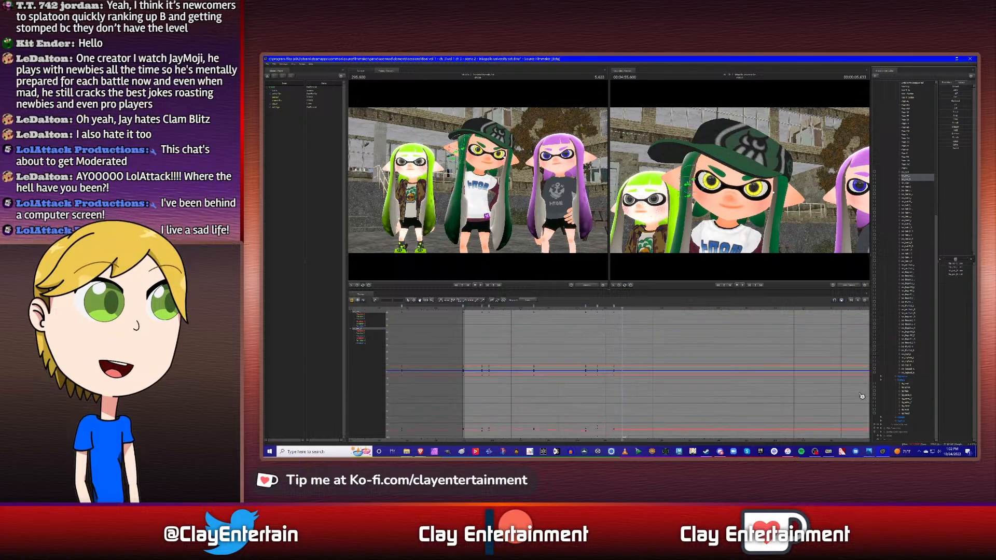
right_click(484, 309)
click(489, 321)
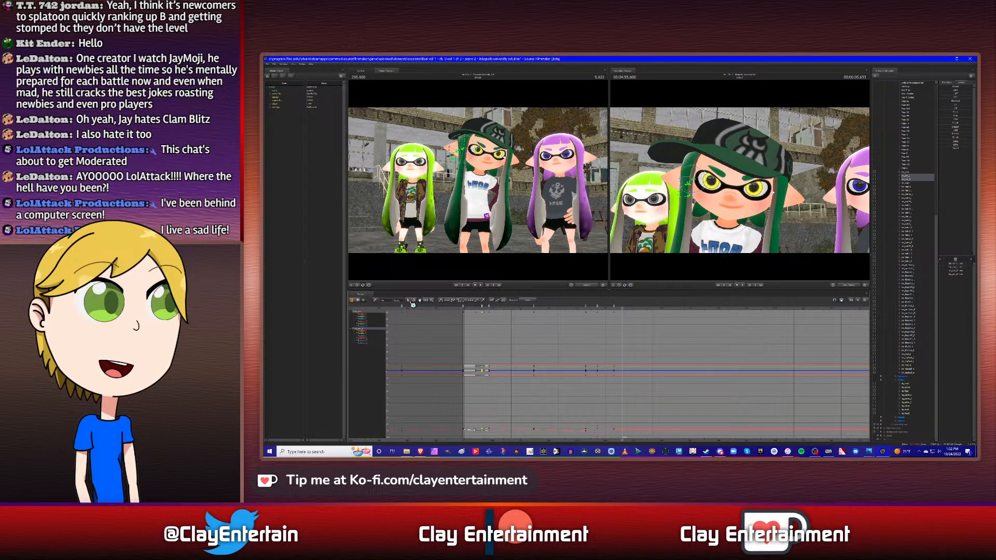
click(409, 301)
click(563, 331)
right_click(623, 309)
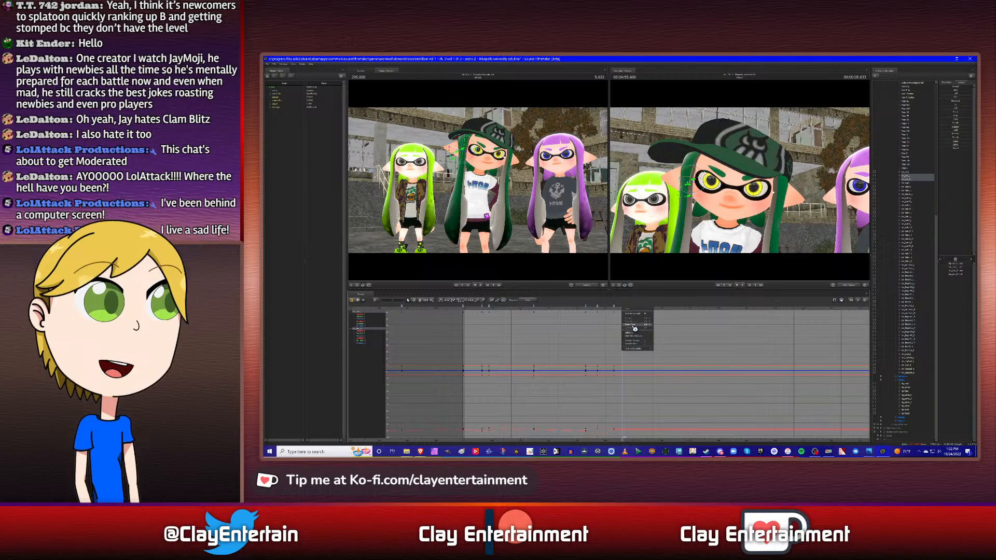
click(634, 335)
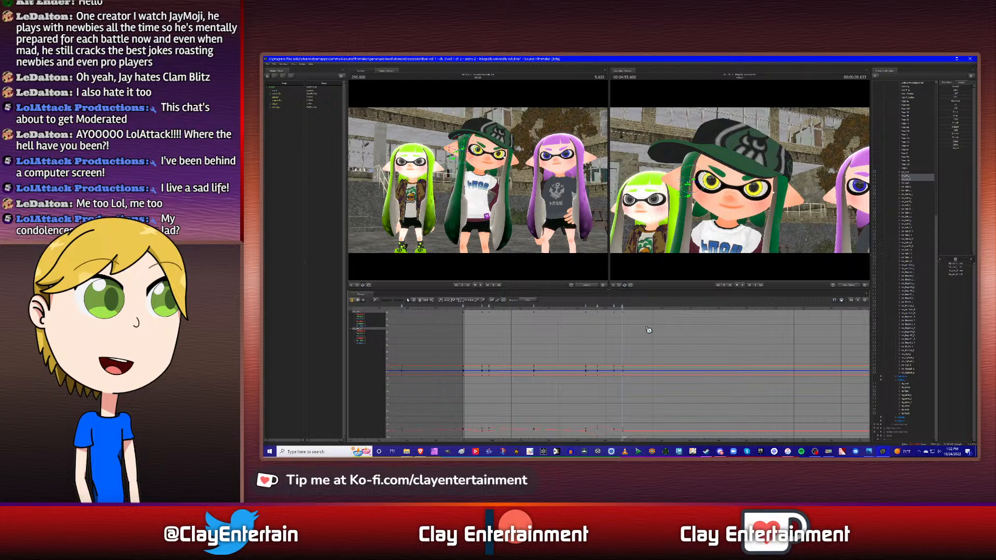
- Locate the torso's next keyframe at 5.866 s and paste the copied hair keyframe there
scroll(649, 330, down, 2)
scroll(648, 329, up, 1)
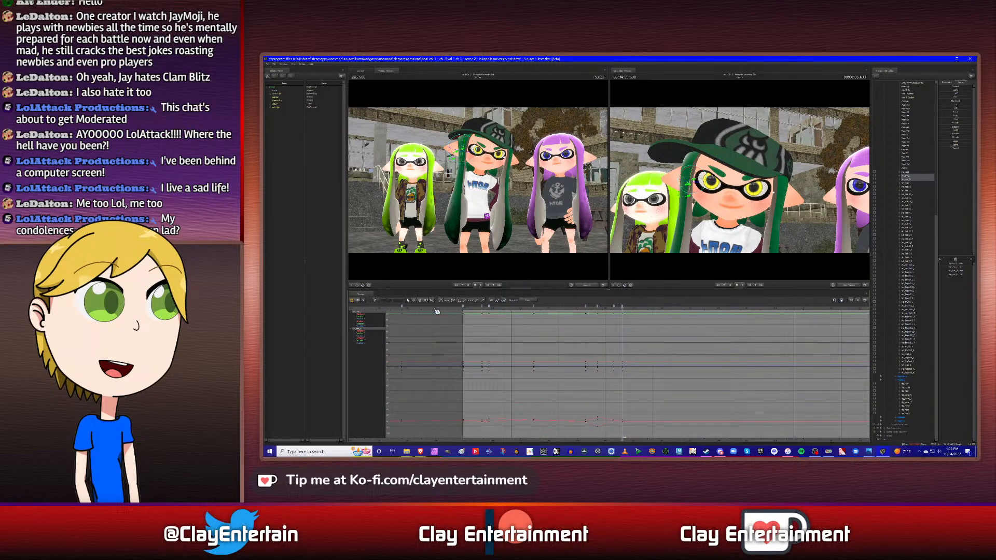
click(420, 300)
drag(593, 341, 597, 345)
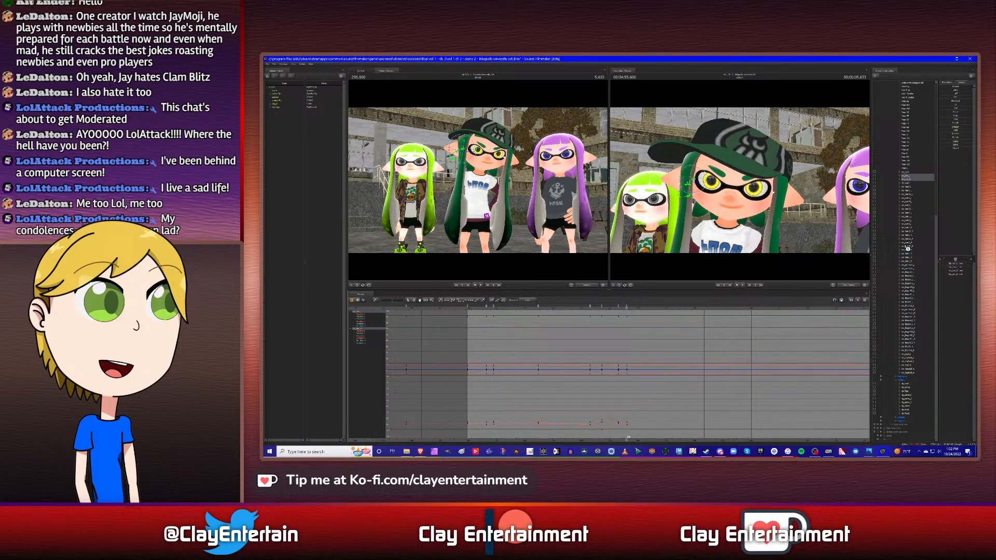
click(908, 397)
key(Up)
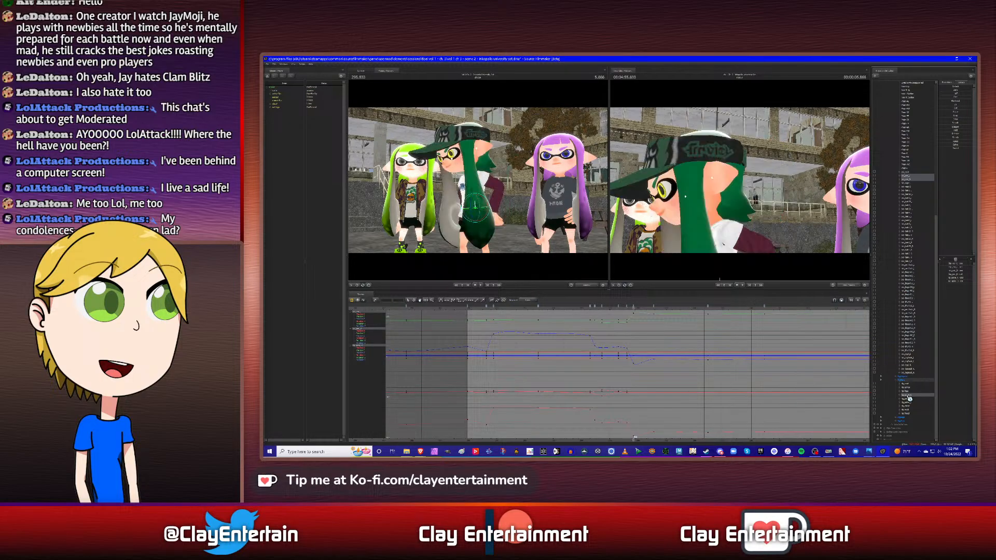
ctrl+click(909, 397)
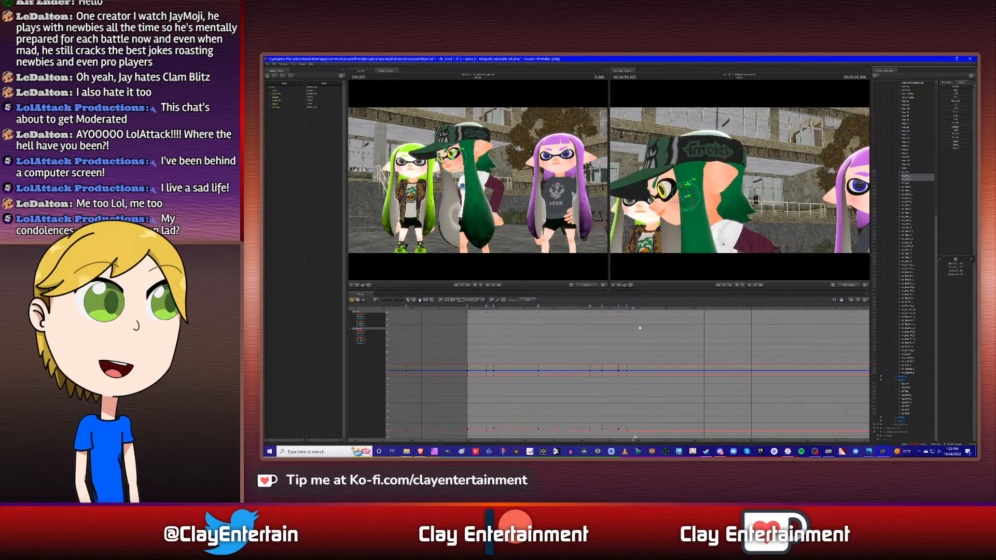
right_click(636, 307)
click(645, 326)
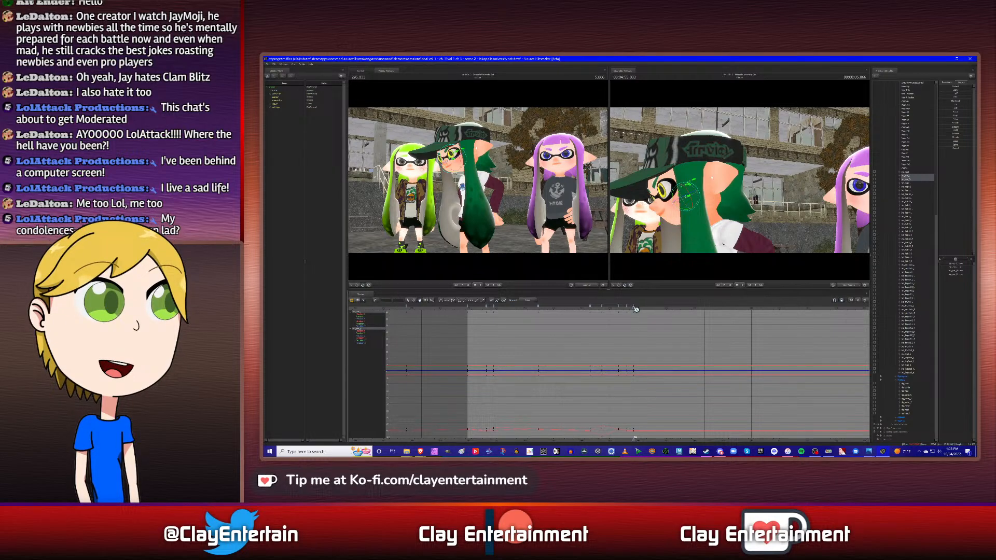
- Replace the hair bones' keyframe at 5.866 s with a copy of their shot-start keyframe
right_click(468, 306)
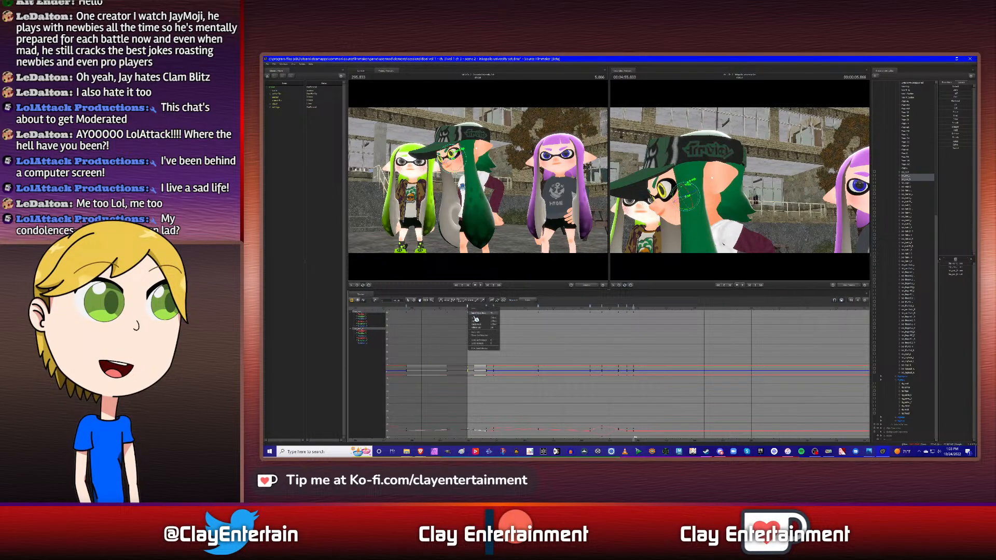
click(475, 323)
click(617, 346)
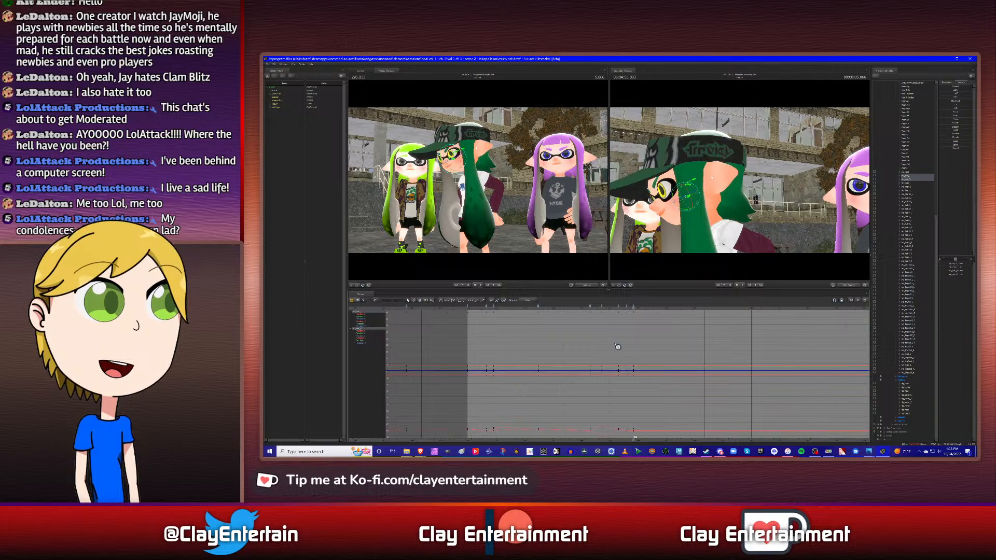
right_click(632, 306)
click(639, 322)
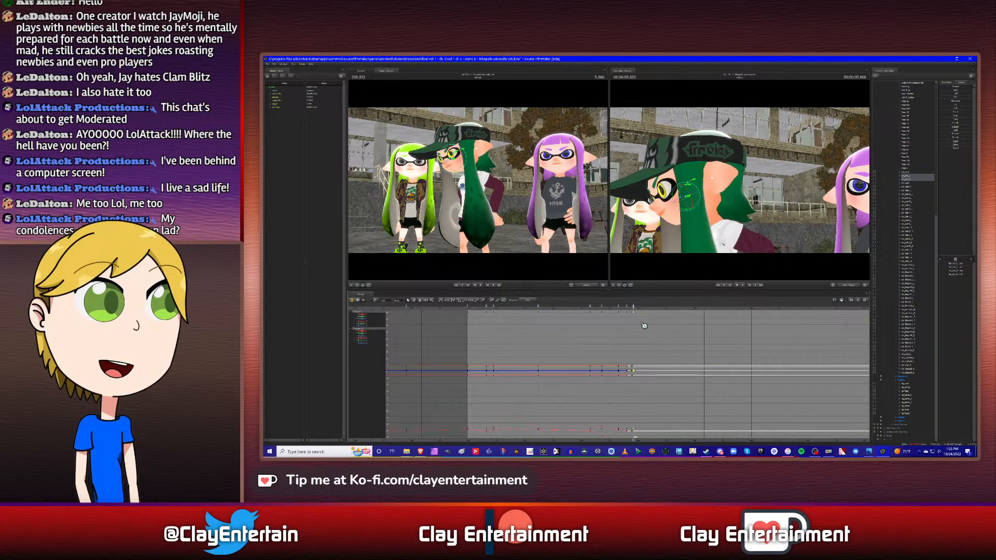
alt+drag(726, 207, 794, 205)
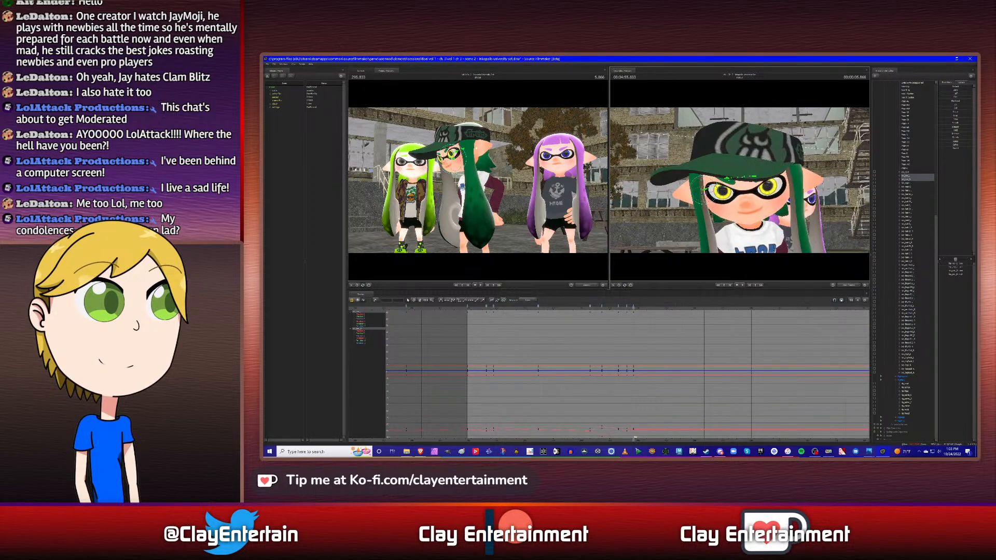
- Select the hair bones' keyframes at 5.633 s and 5.866 s and adjust their curve tangents
scroll(616, 352, down, 1)
drag(623, 314, 642, 427)
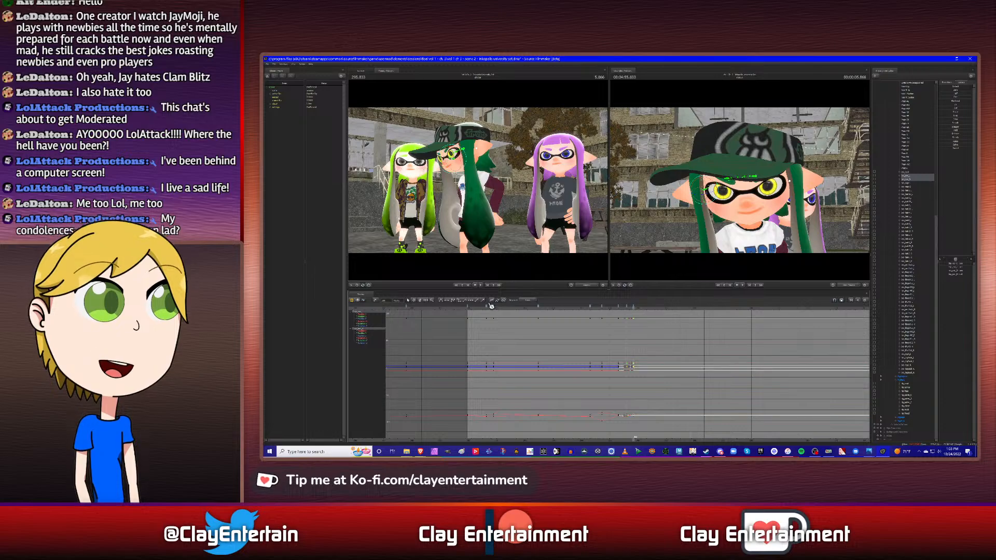
click(718, 349)
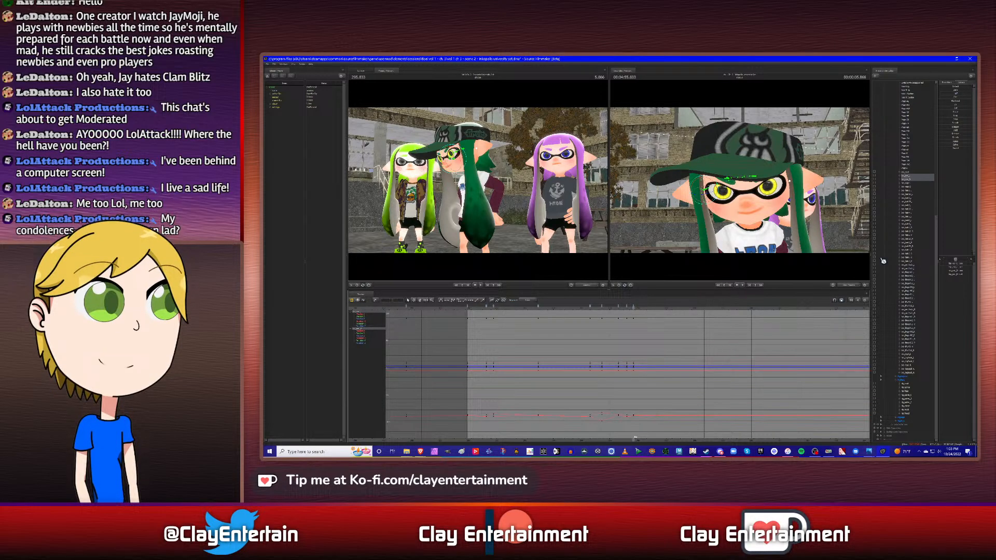
- Examine each of the two hair bones individually at 5.866 s from several camera angles
click(913, 176)
alt+drag(752, 191, 804, 192)
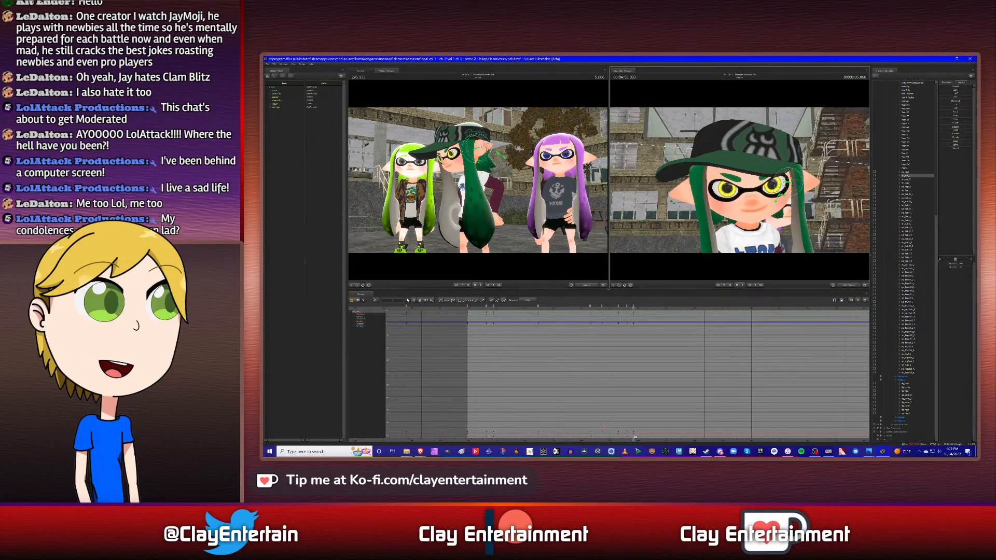
click(910, 180)
alt+drag(773, 214, 743, 183)
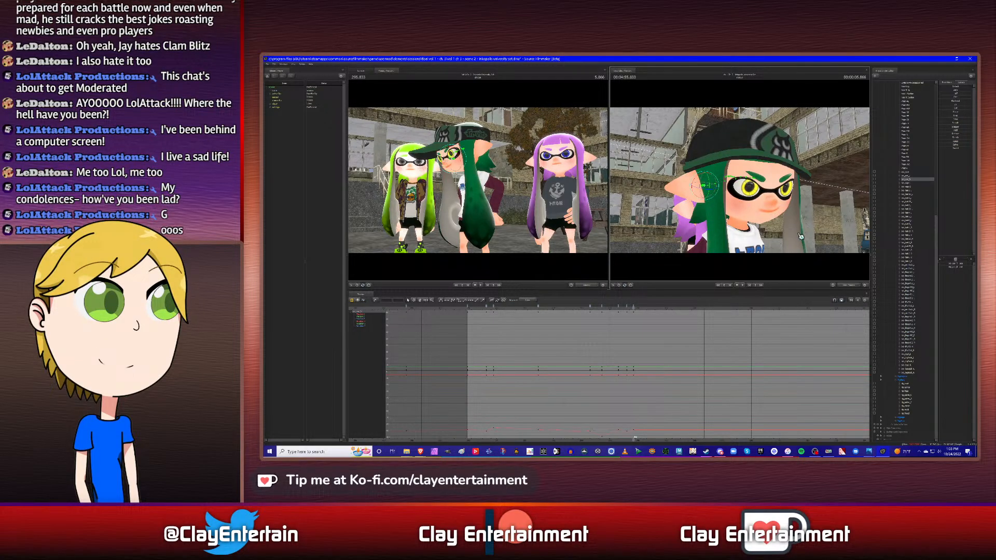
alt+drag(800, 236, 798, 190)
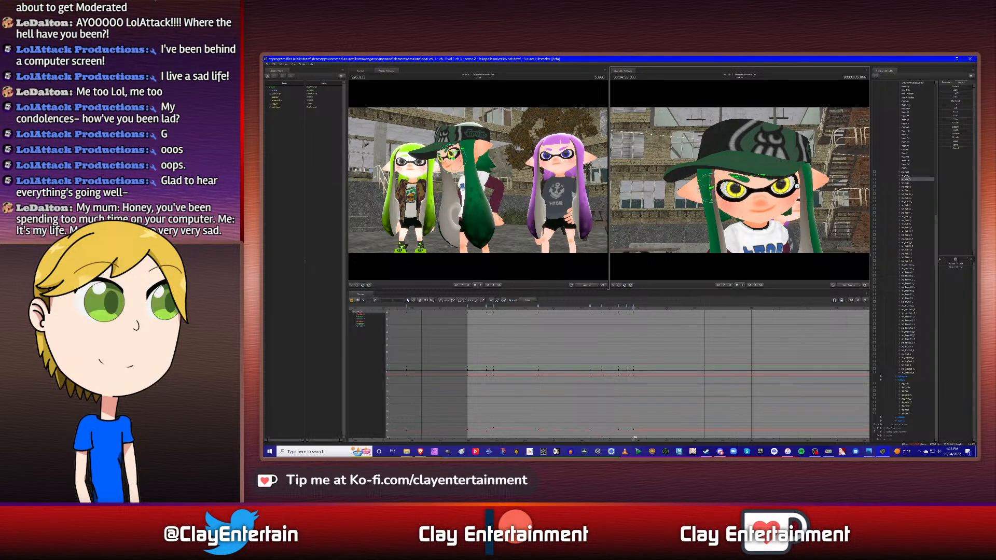
drag(798, 185, 741, 183)
- Go back through the hair bones' earlier keyframes to 4.333 s and play forward to compare the poses with 5.866 s
key(Up)
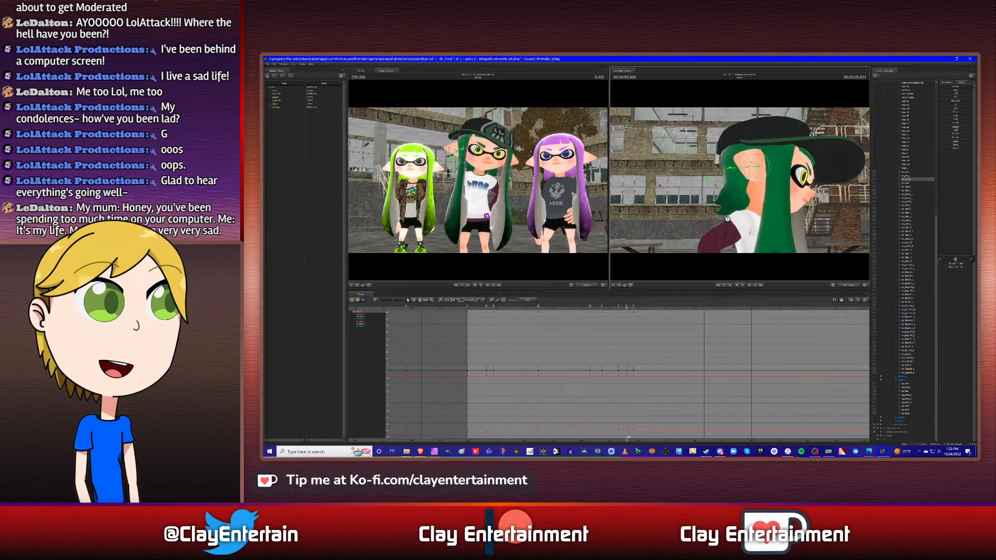
key(Up)
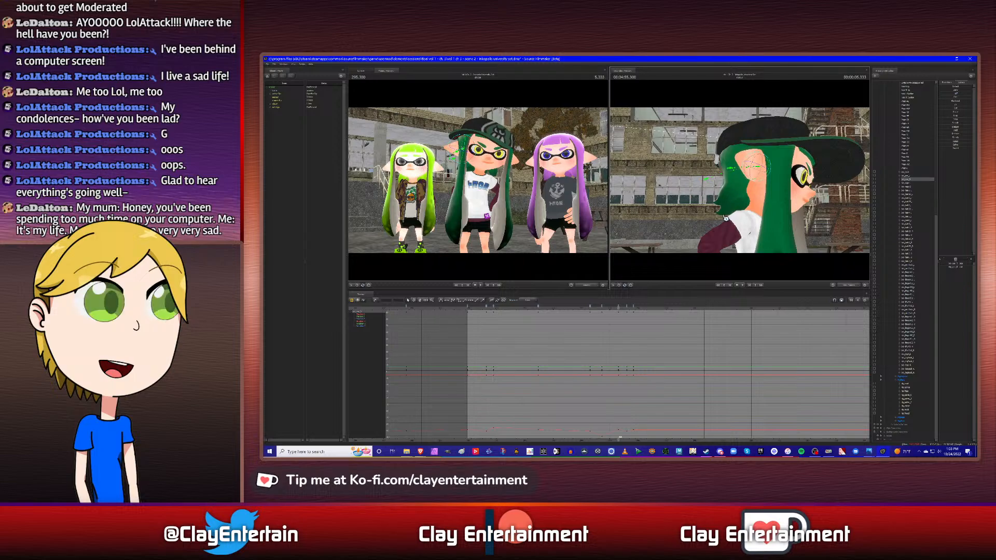
key(Up)
key(Down)
key(Up)
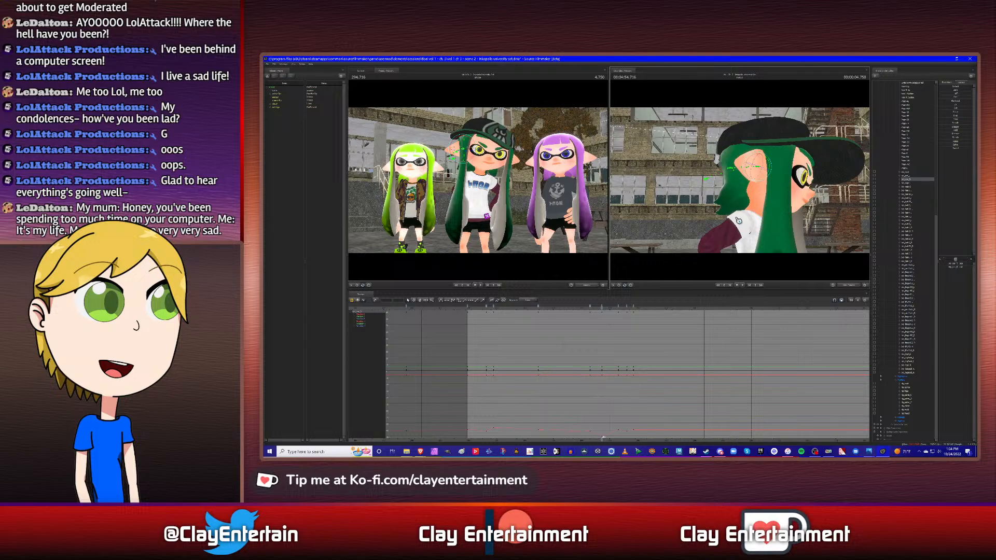
key(Up)
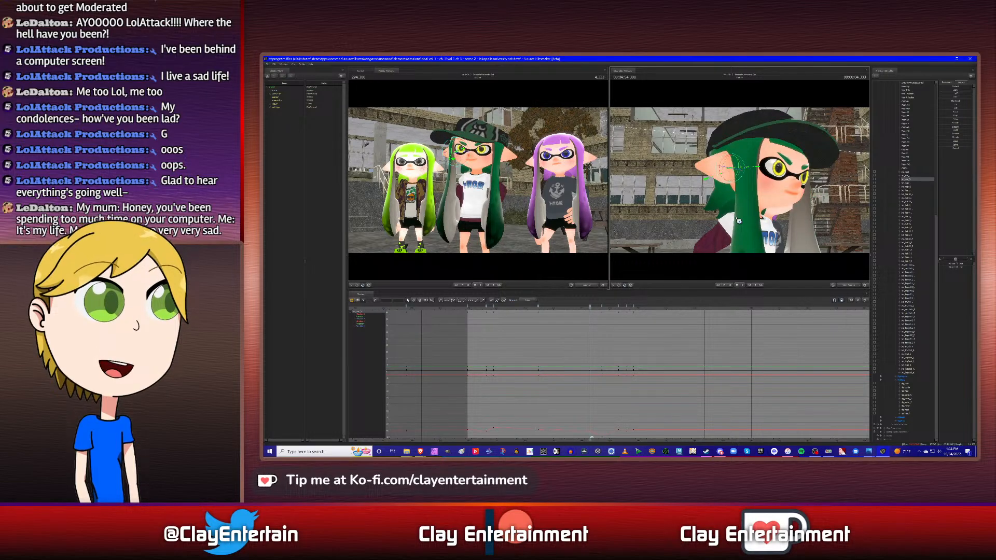
key(Down)
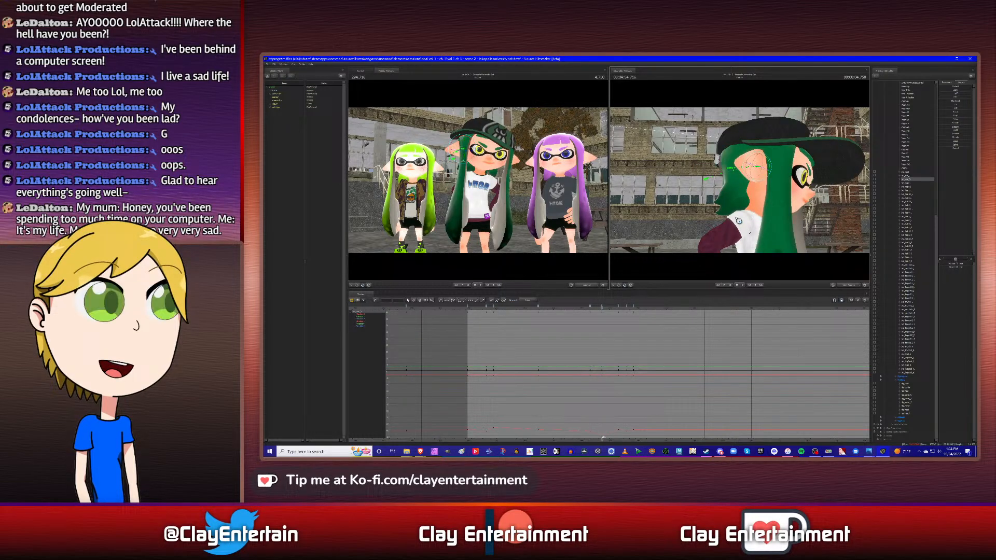
key(space)
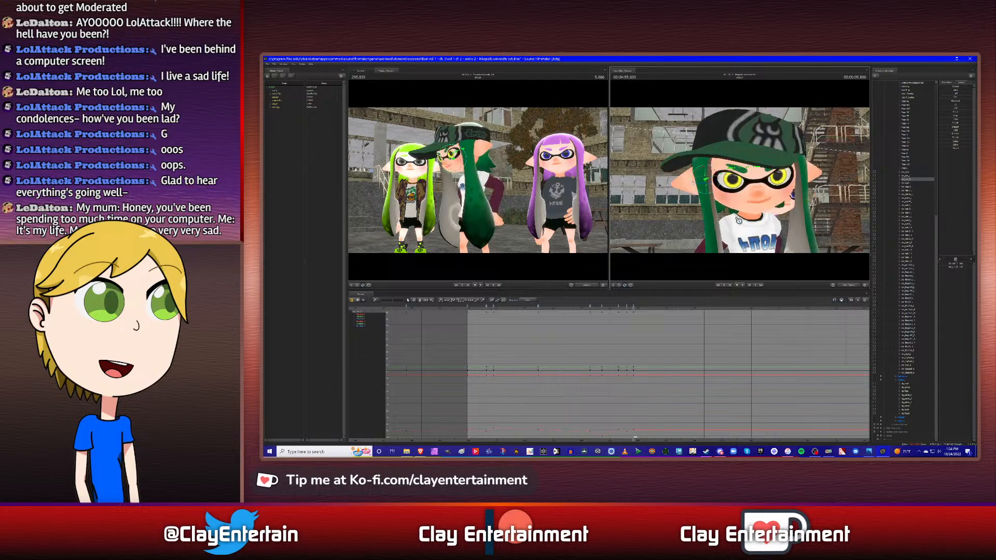
- Rotate the middle character's two hair bones one after the other to refine their pose at 5.866 s
alt+drag(796, 209, 843, 204)
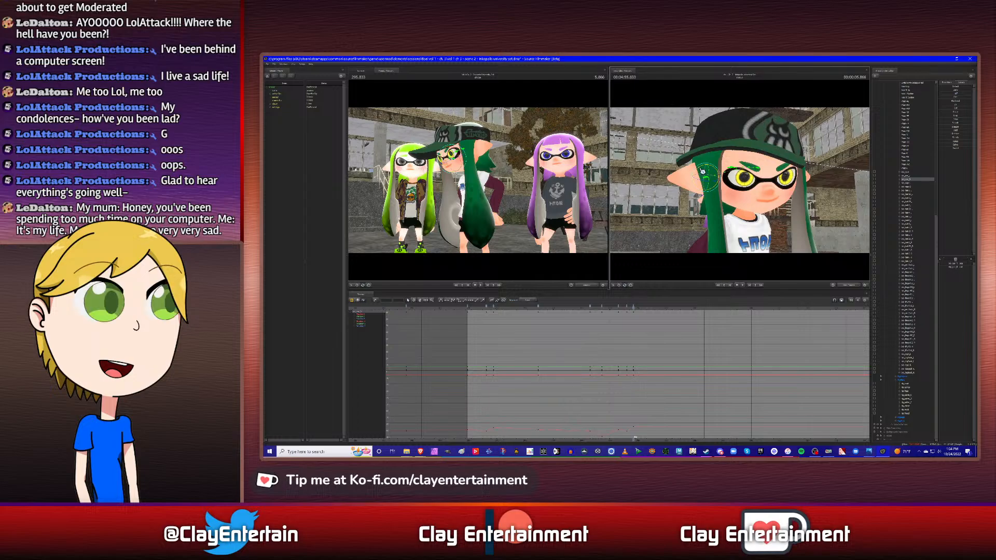
drag(703, 170, 648, 189)
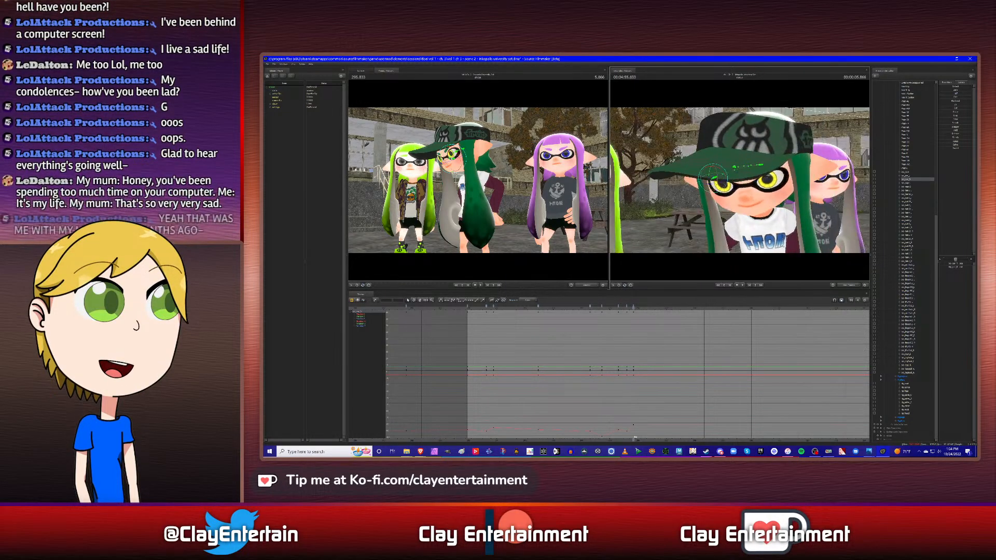
click(908, 176)
drag(742, 183, 777, 188)
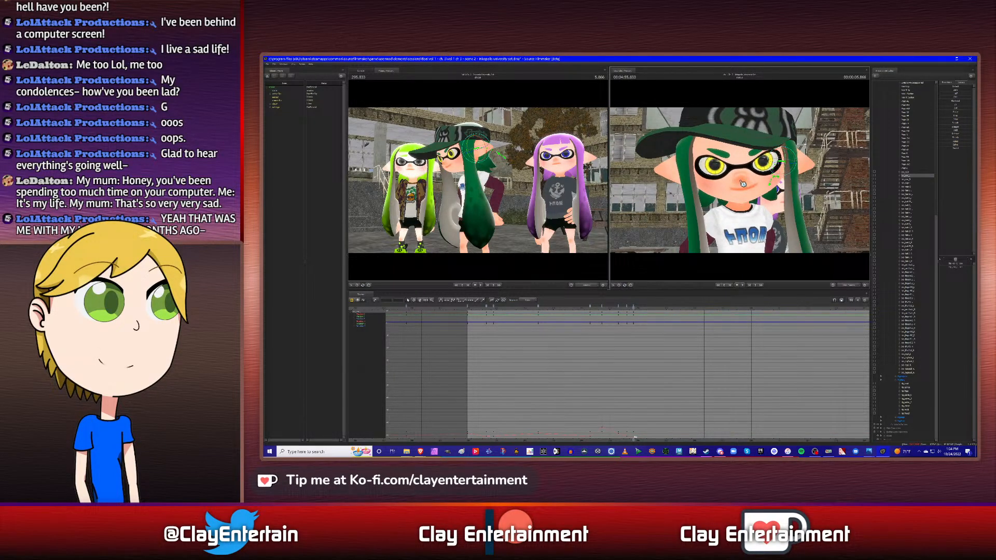
- Select both hair bones, locate the torso's next keyframe at 6.383 s and paste a hair keyframe there
click(908, 181)
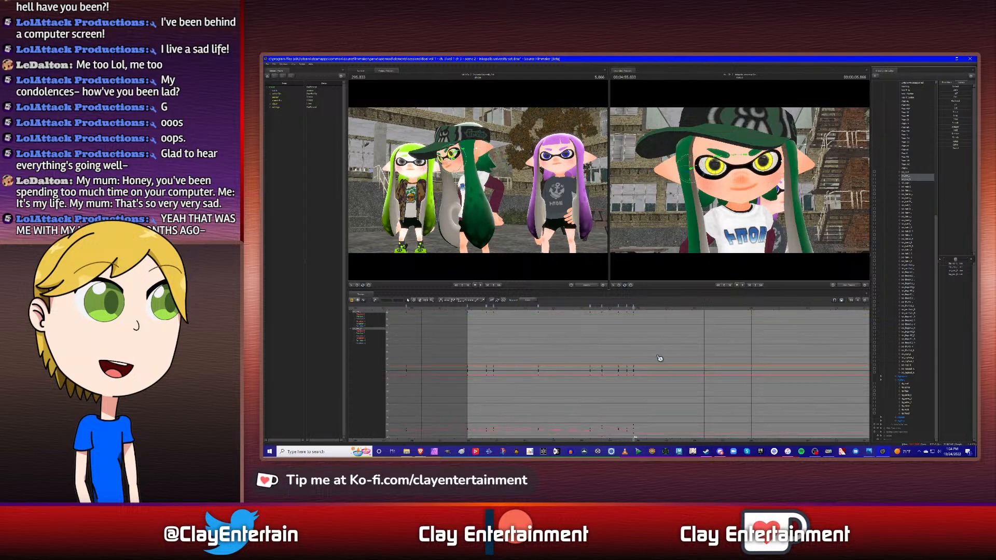
click(908, 397)
key(space)
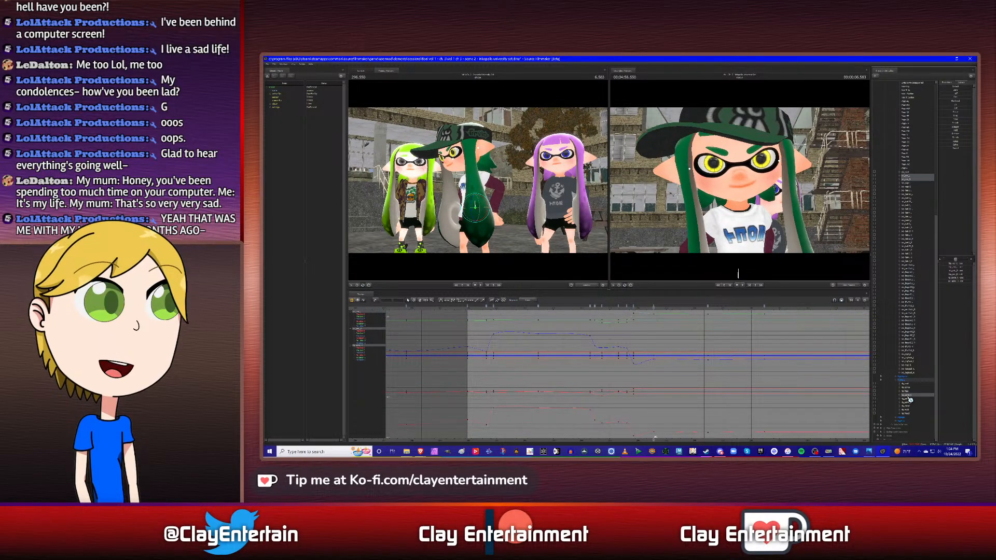
ctrl+click(908, 397)
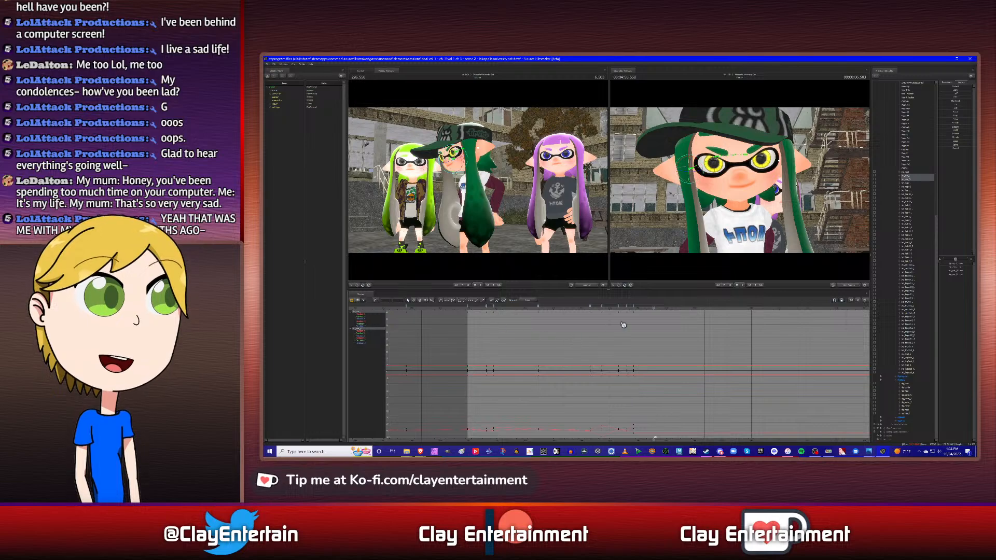
right_click(655, 307)
click(672, 327)
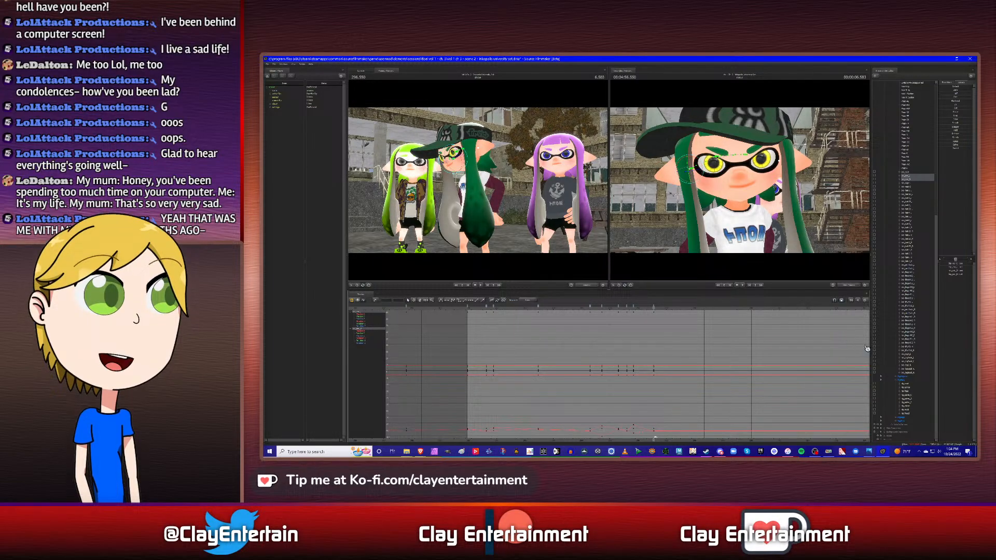
- Key the hair bones at the torso's following keyframe, at 8.500 s
click(908, 397)
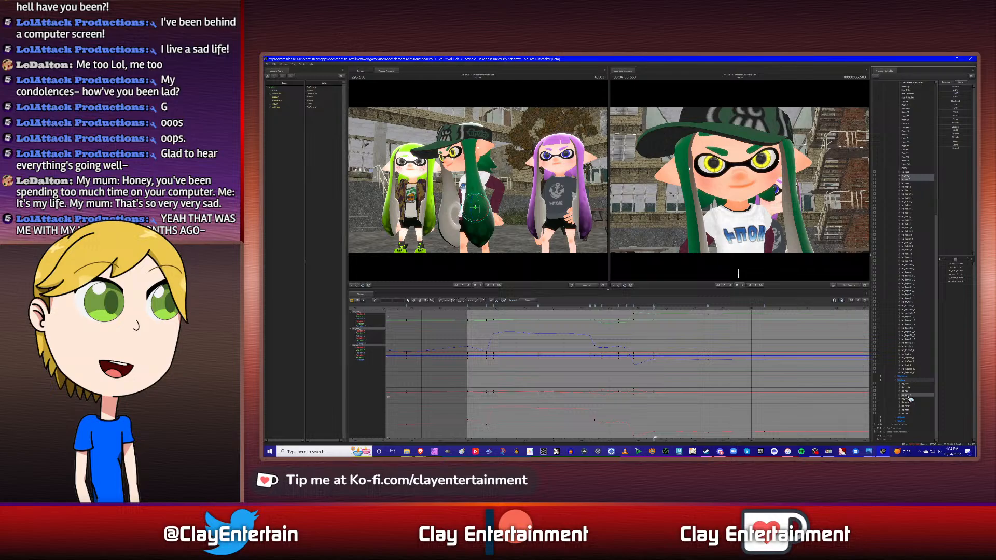
key(Down)
ctrl+click(909, 396)
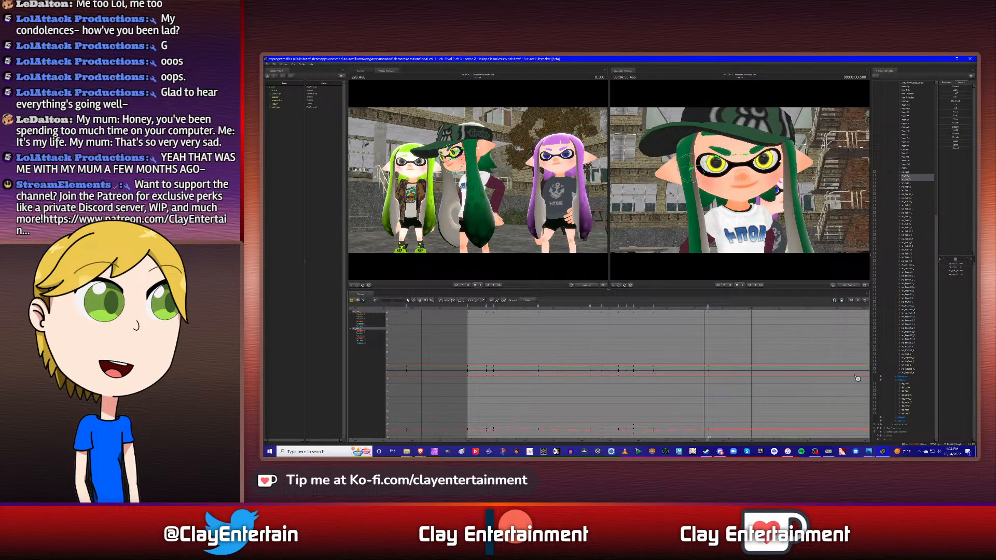
- Copy the hair bones' keyframe at 6.383 s to the torso's next keyframe, at 10.500 s
click(912, 396)
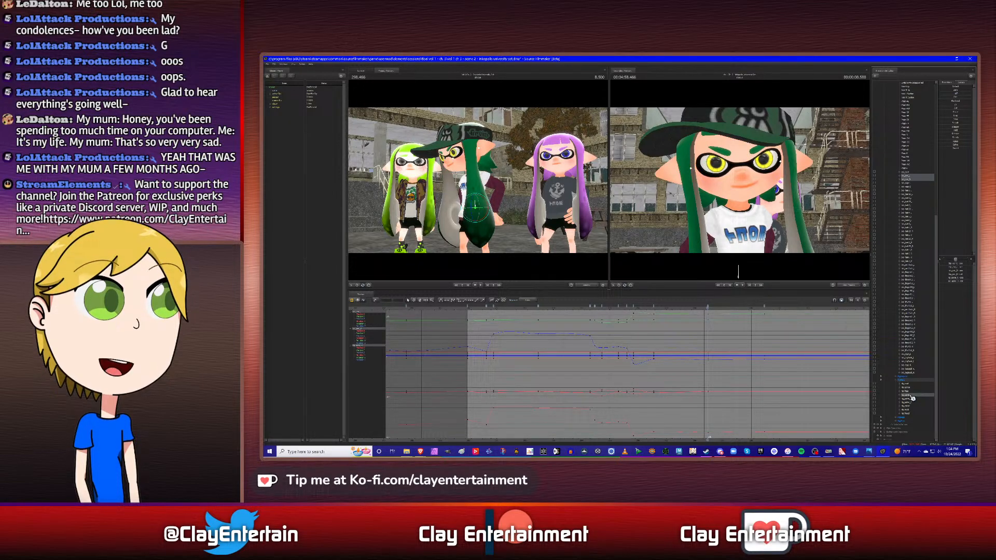
ctrl+click(912, 397)
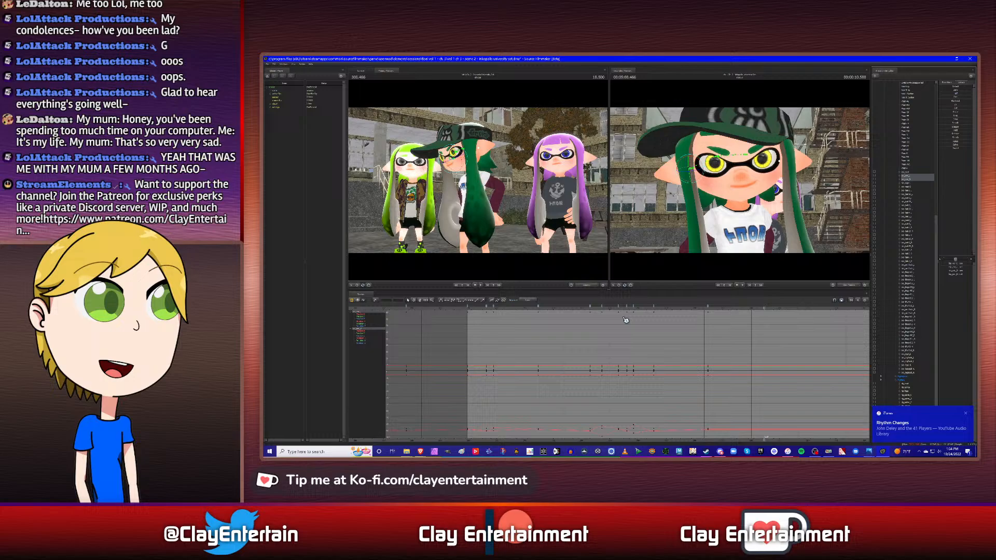
right_click(654, 308)
click(662, 323)
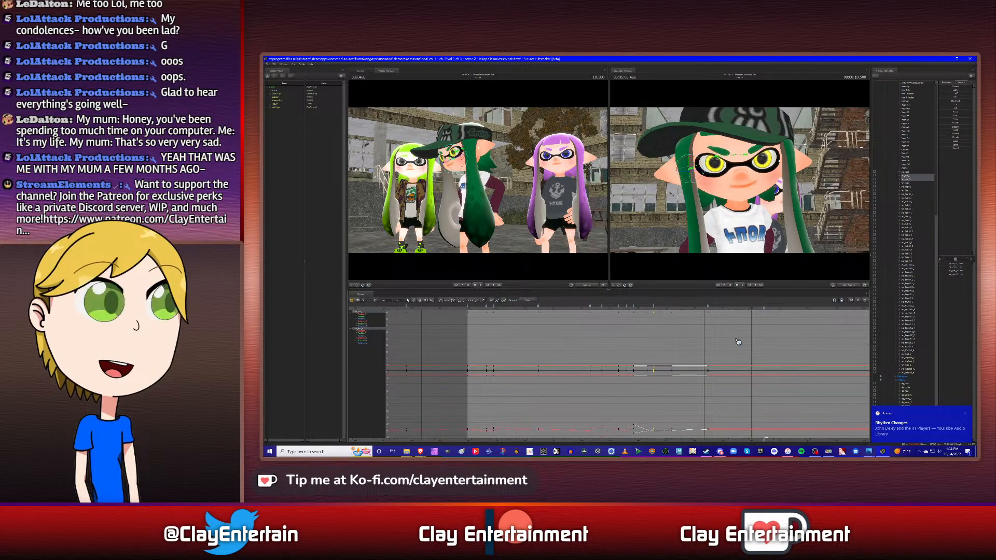
right_click(765, 309)
click(766, 329)
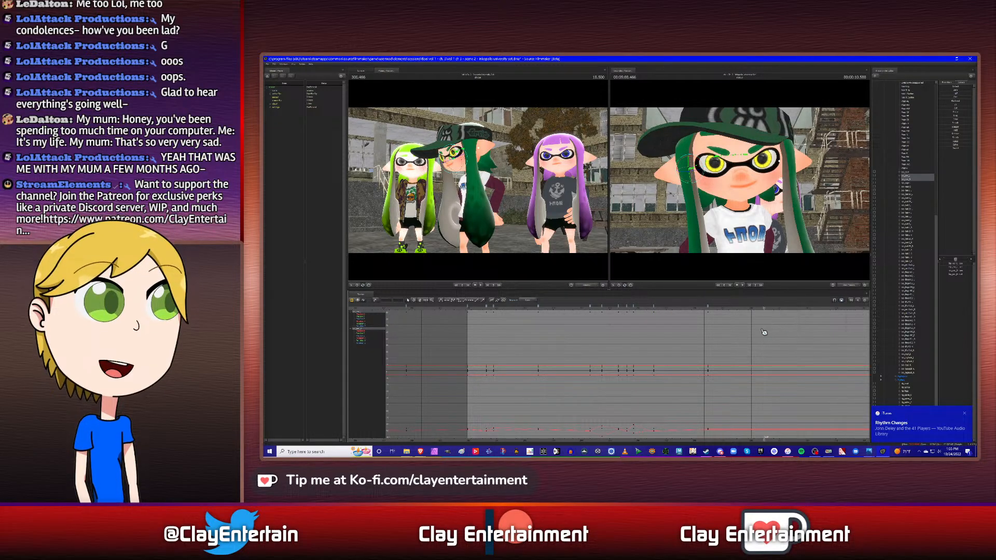
- Select all hair bone keyframes from the shot start through 10.500 s and adjust their curve tangents
scroll(567, 341, down, 4)
drag(462, 315, 778, 419)
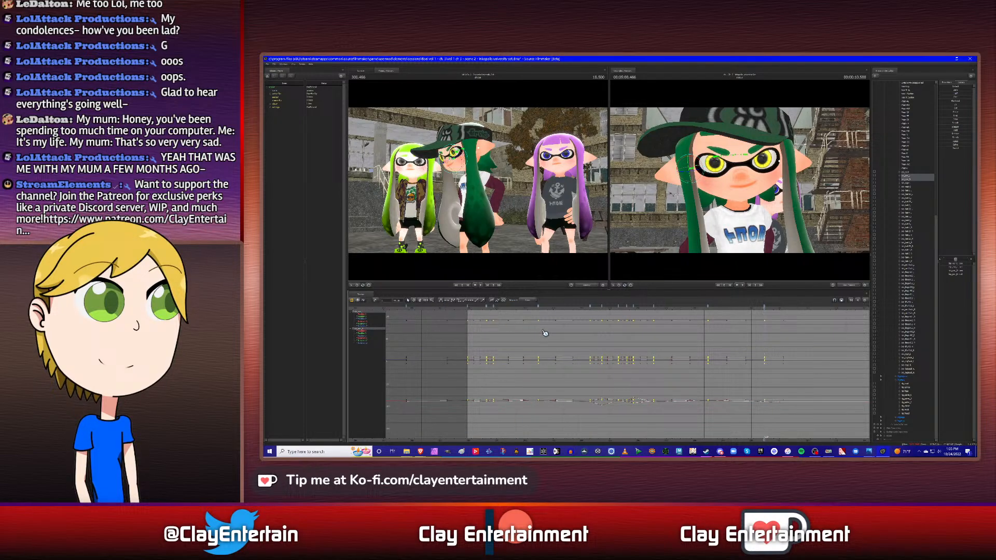
click(617, 357)
scroll(622, 357, up, 2)
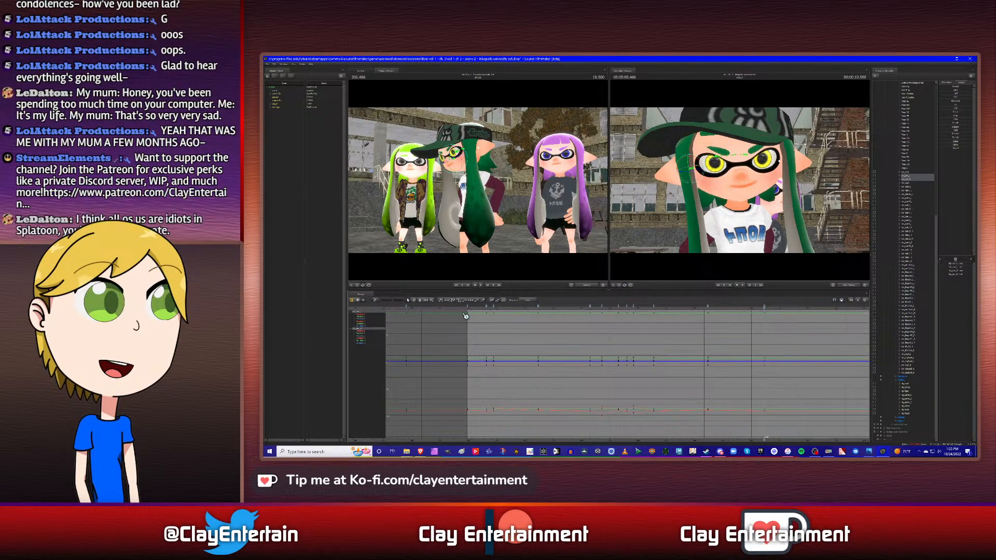
- Play the shot from near its start to 10.500 s to review the hair bones' motion
click(421, 302)
drag(606, 333, 595, 341)
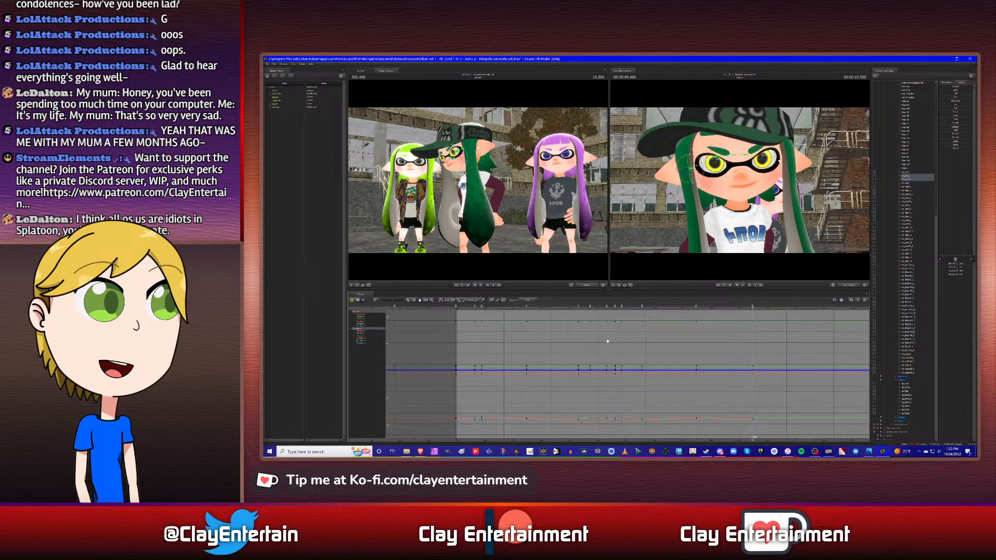
scroll(608, 341, up, 1)
drag(657, 349, 680, 347)
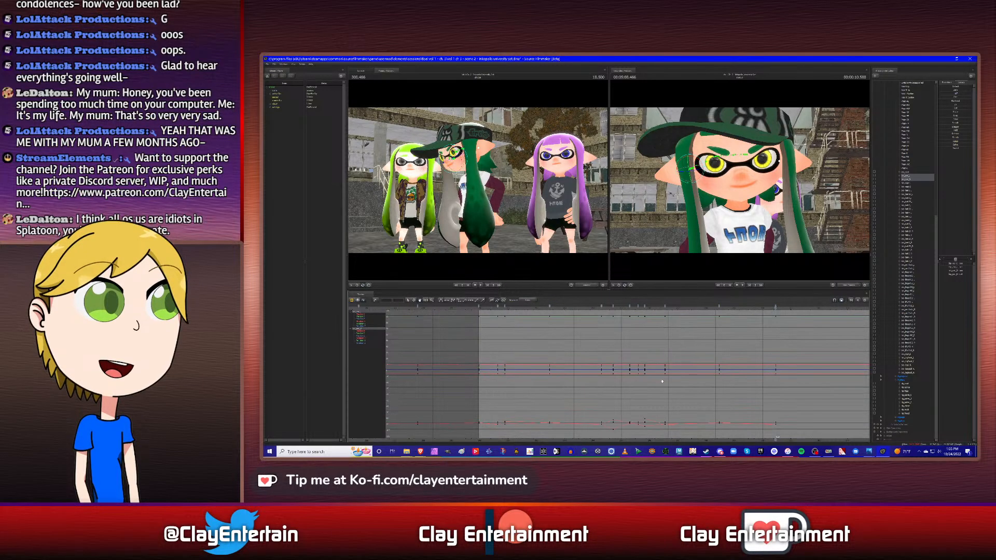
key(Up)
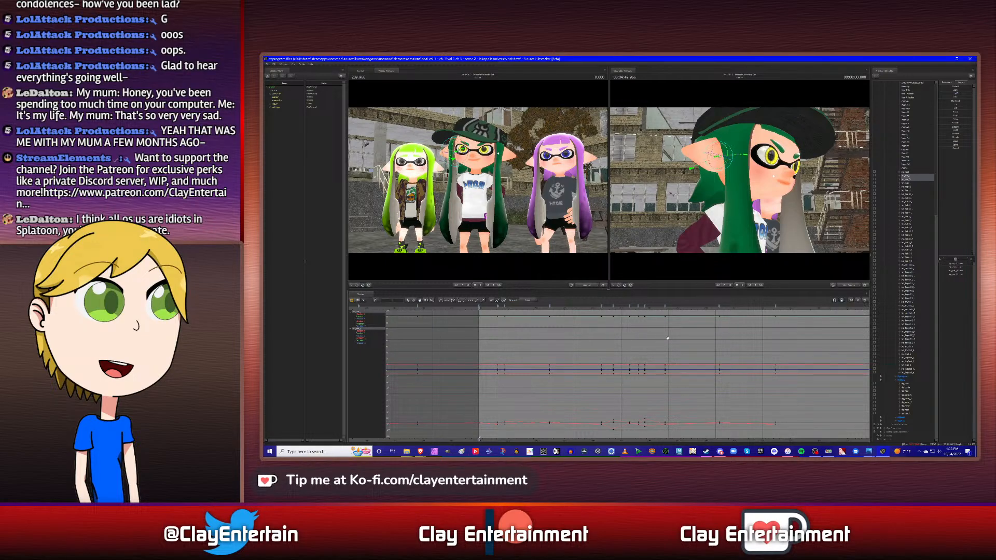
scroll(634, 340, up, 1)
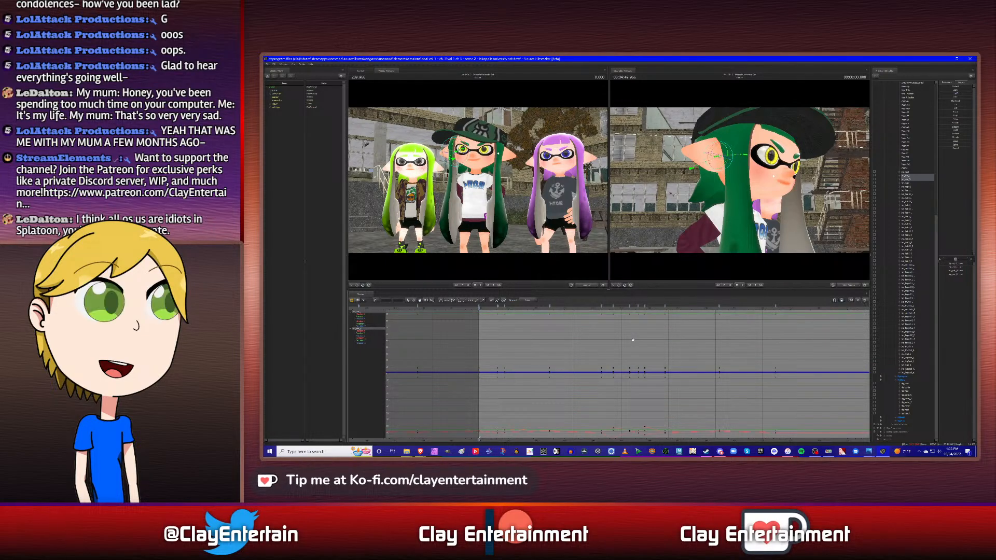
click(493, 310)
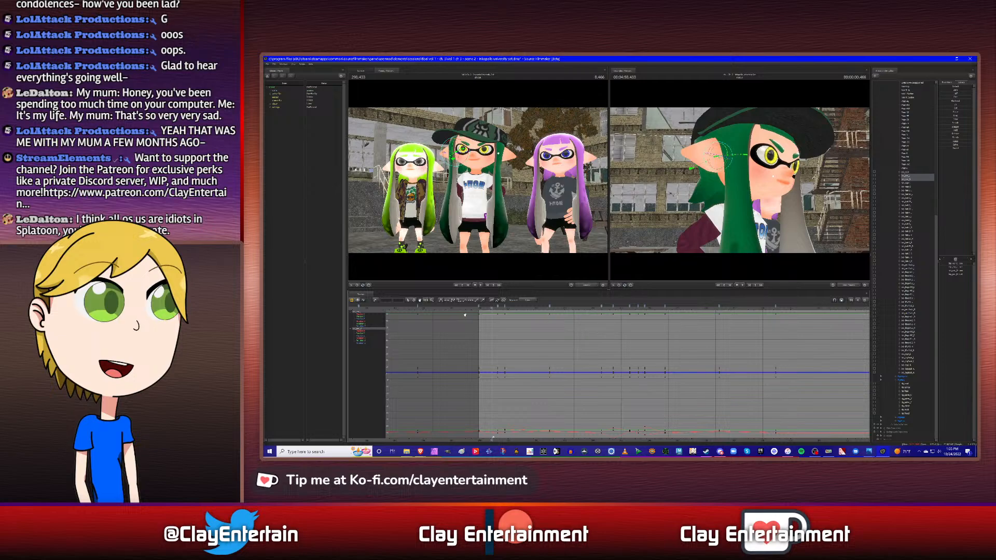
middle_drag(674, 357, 651, 355)
scroll(646, 356, down, 1)
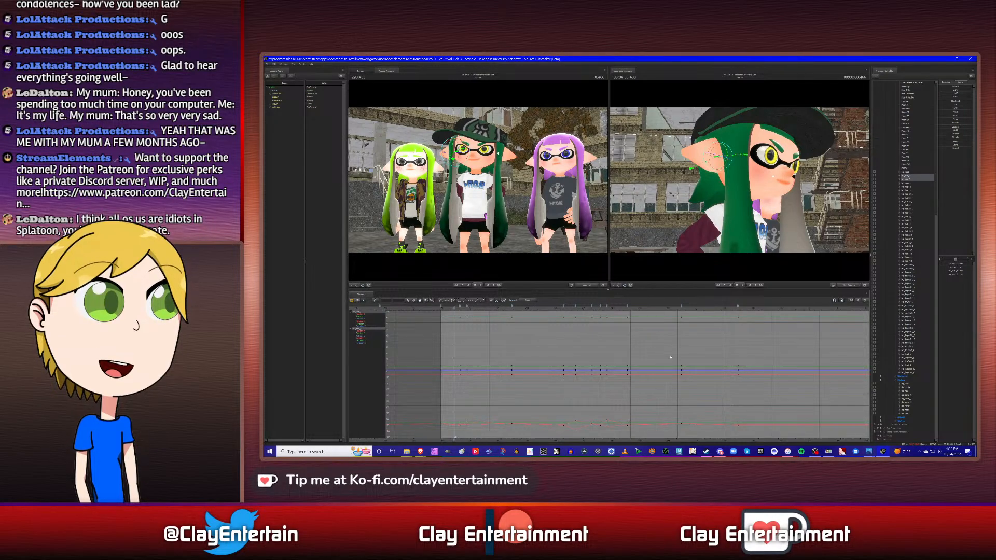
key(space)
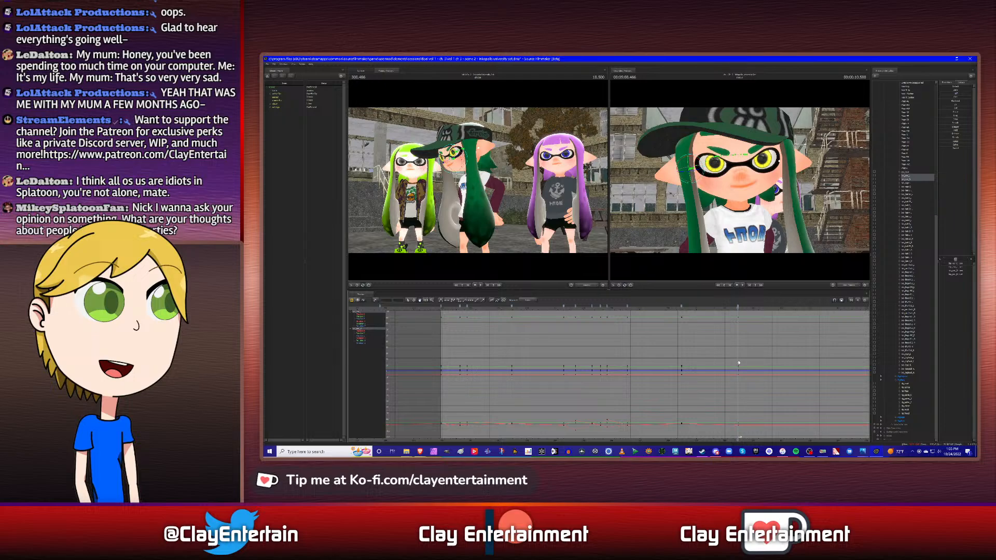
scroll(627, 352, up, 4)
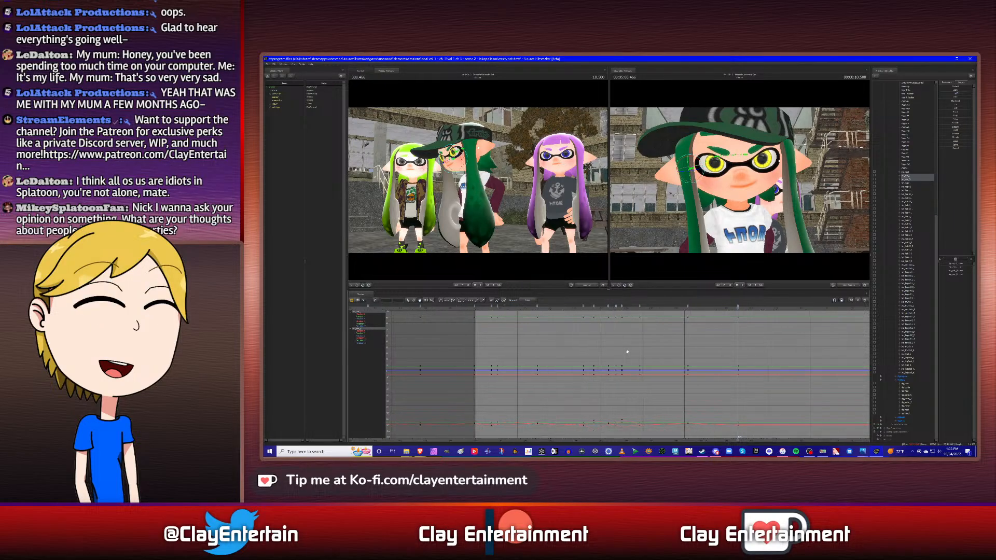
mouse_move(571, 341)
mouse_down()
mouse_move(585, 342)
mouse_move(575, 344)
mouse_up()
scroll(574, 343, down, 2)
drag(670, 343, 599, 341)
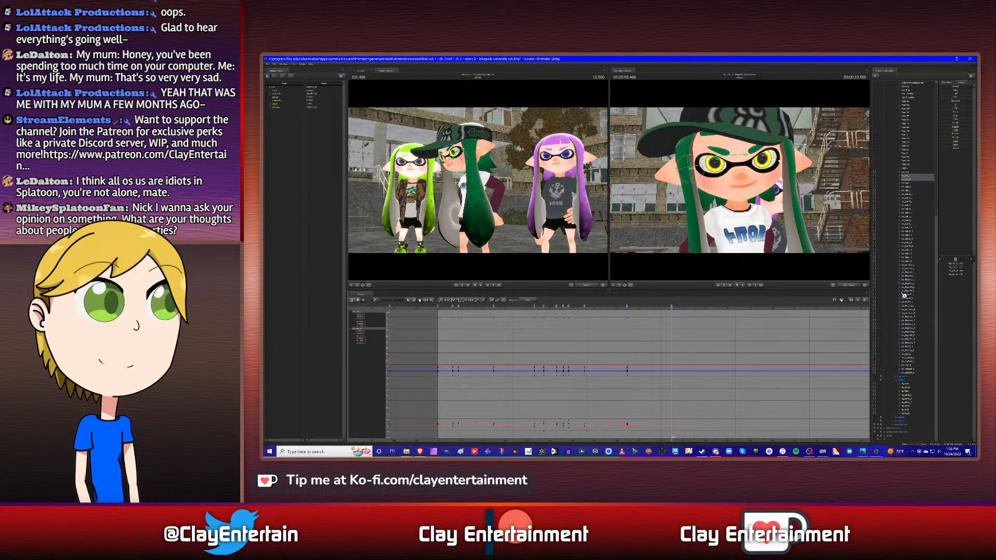
- At the torso's keyframe at 0.666 s, rotate the upper bone of the middle character's back hair strand
click(907, 396)
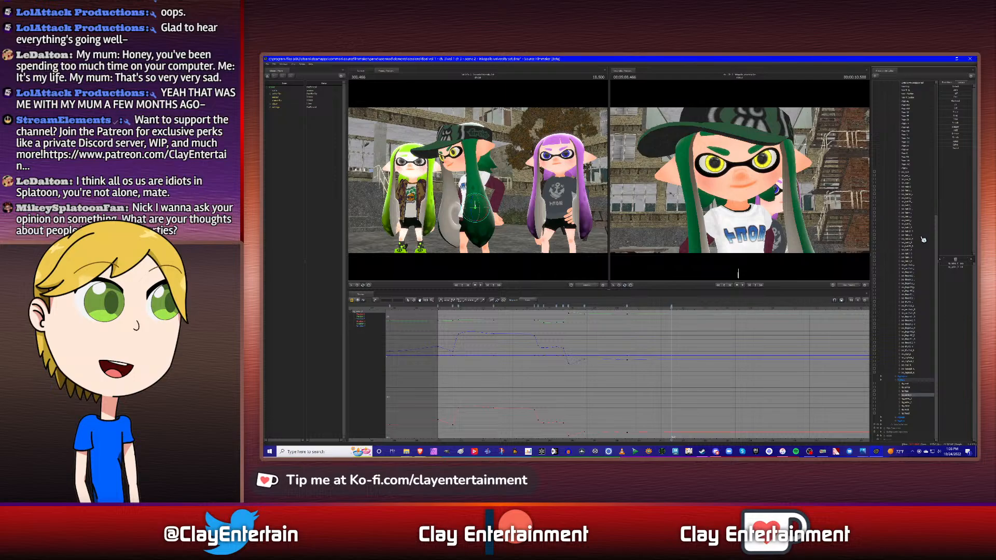
key(Up)
key(ctrl+Right)
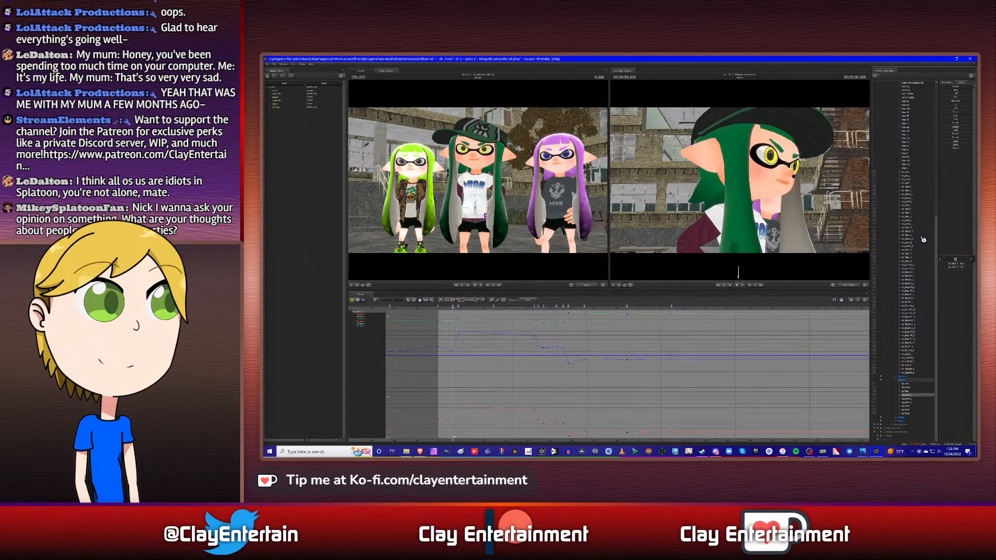
click(908, 183)
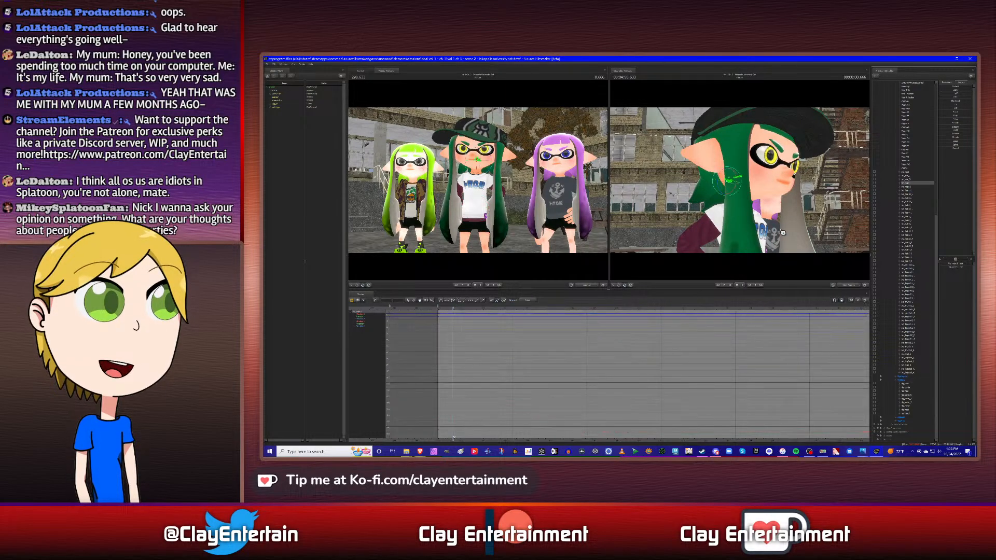
mouse_move(738, 184)
alt+mouse_down()
mouse_move(726, 192)
mouse_move(738, 184)
alt+mouse_up()
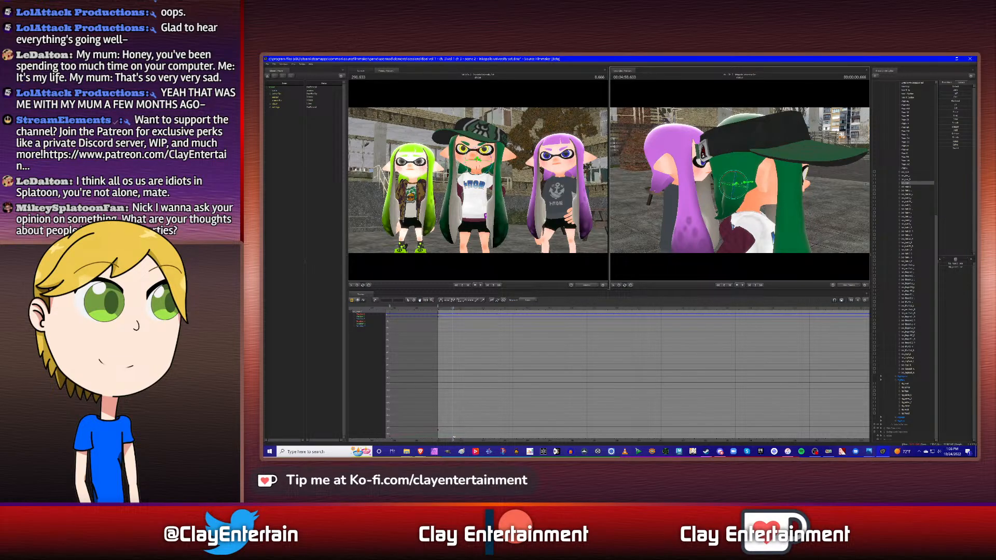
drag(772, 205, 806, 203)
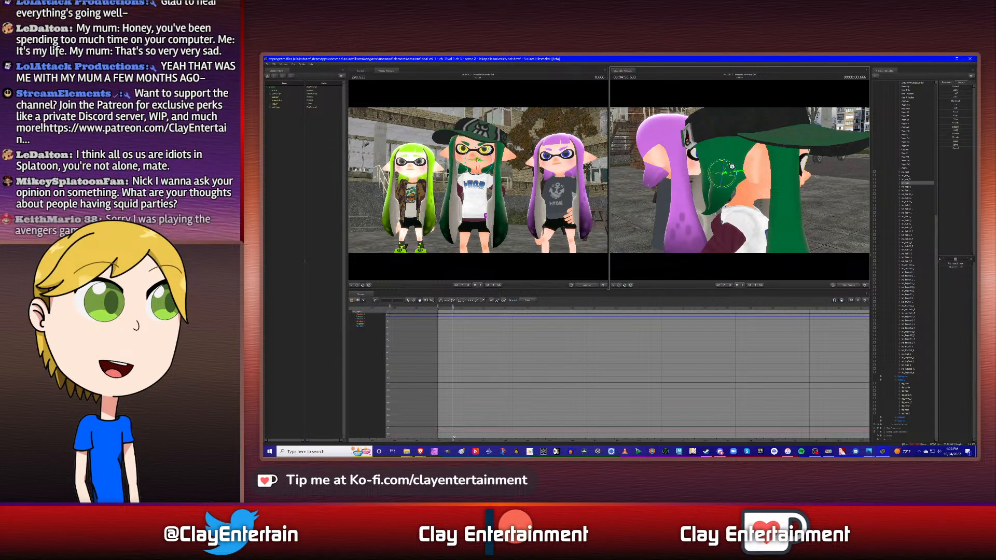
- Rotate the lower bone of the middle character's back hair strand at 0.666 s
click(909, 190)
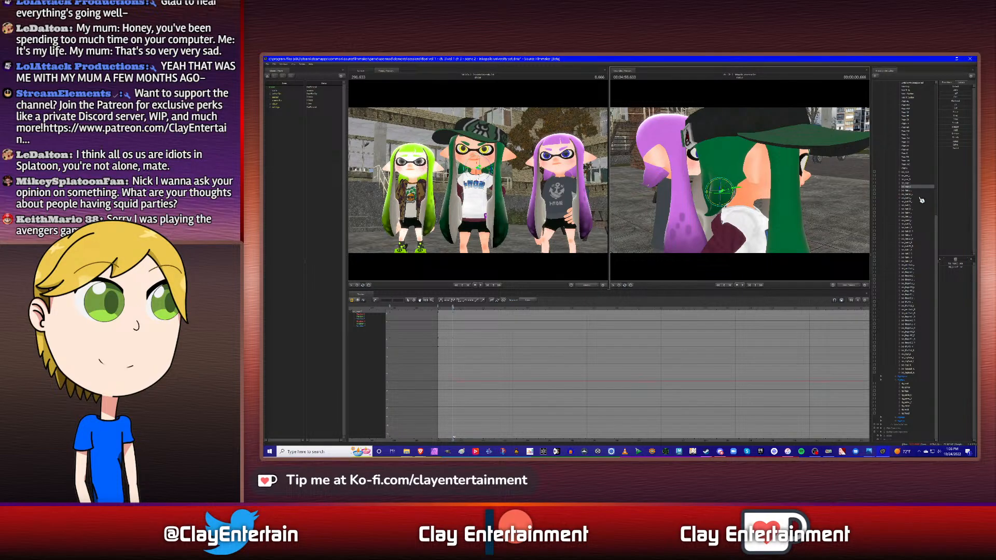
click(909, 183)
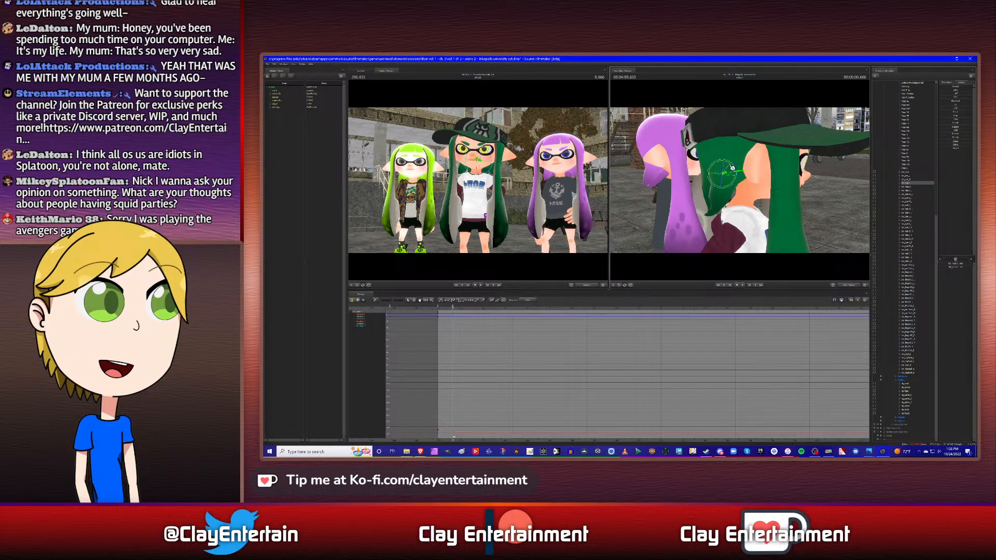
click(912, 187)
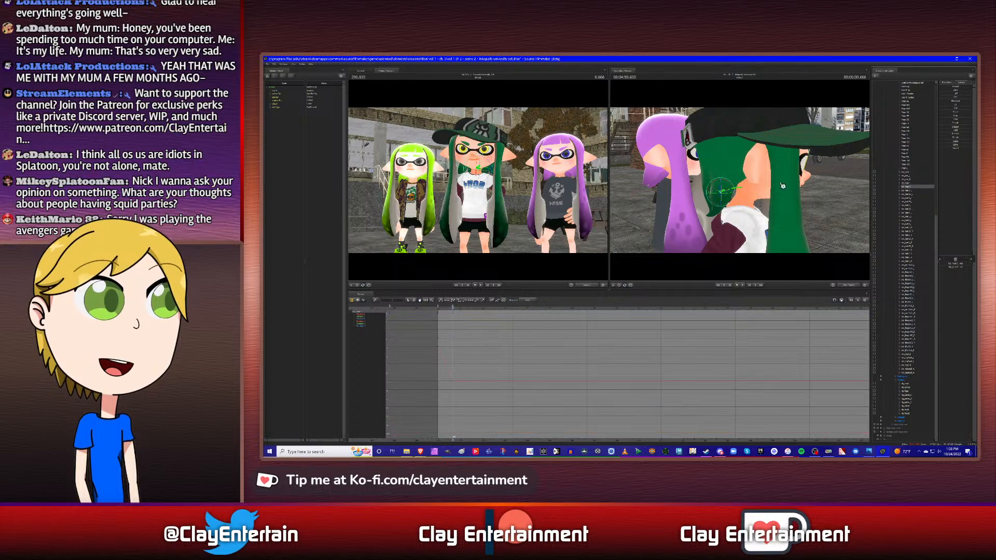
drag(728, 183, 728, 182)
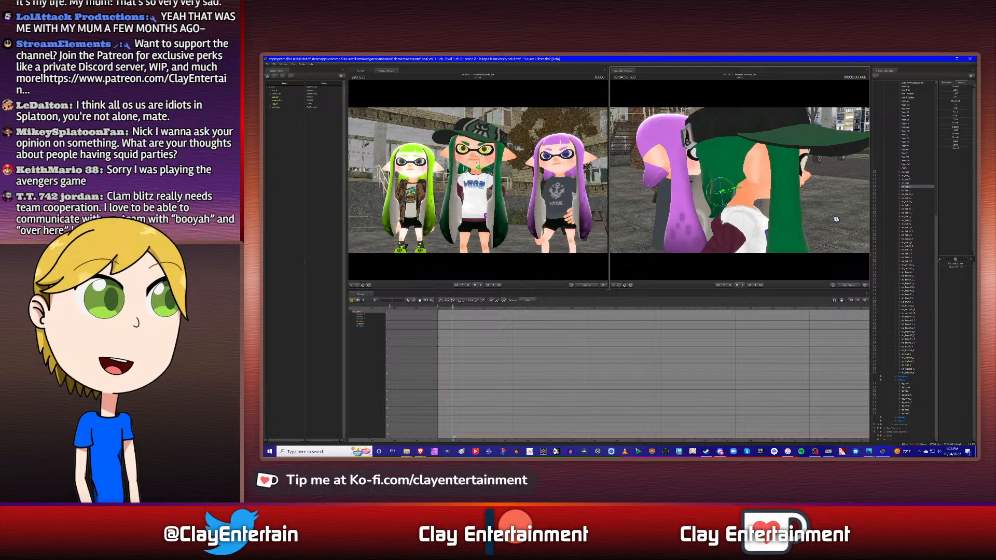
- Select the keyframes of both back hair bones near the shot start and adjust their curve tangents
click(913, 183)
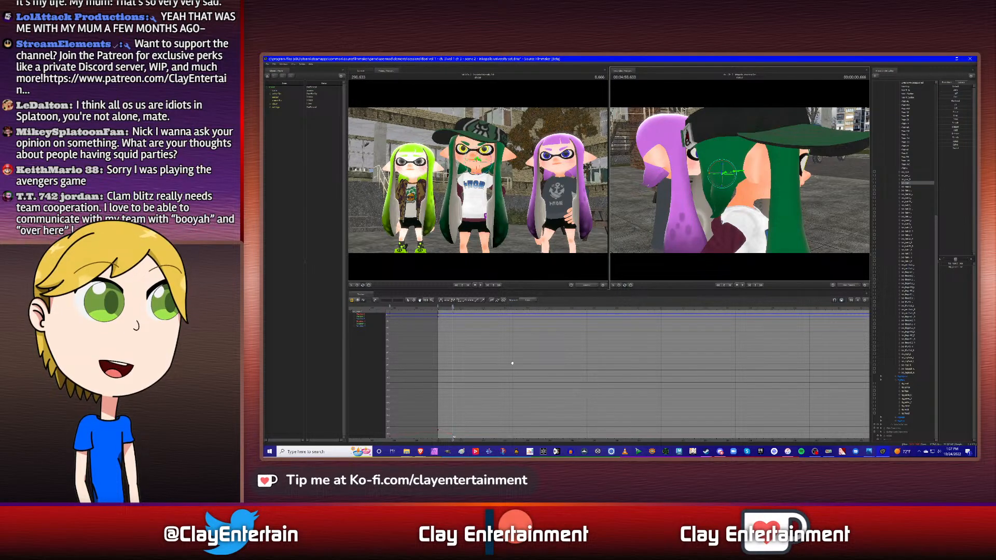
click(911, 189)
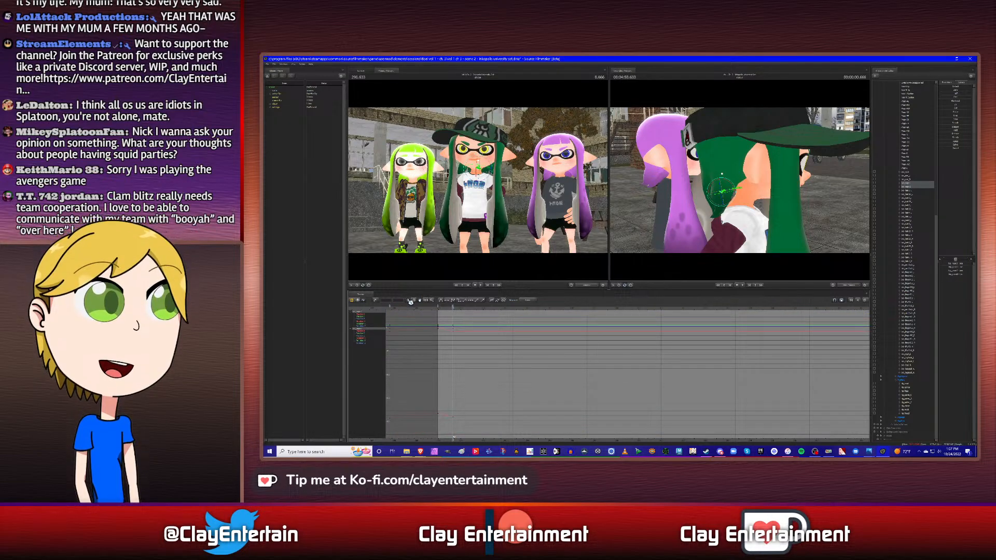
drag(430, 320, 510, 419)
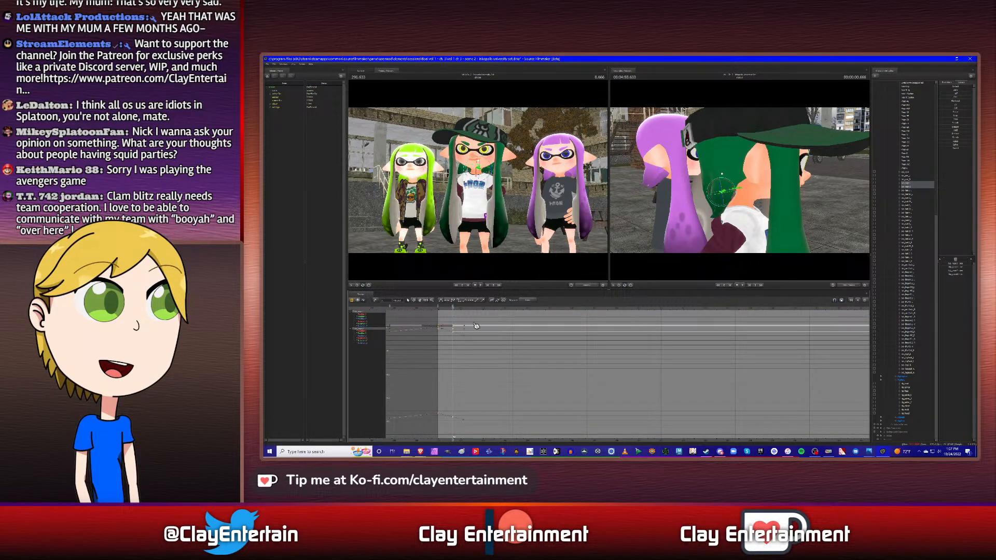
click(572, 369)
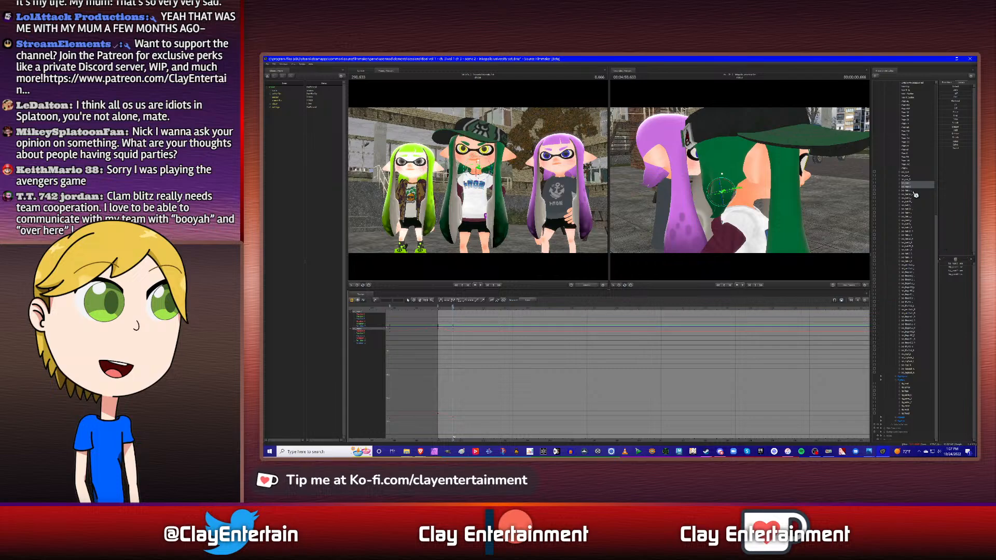
- Copy the back hair bones' keyframe at the shot start to the torso's next keyframe, at 0.916 s
click(909, 396)
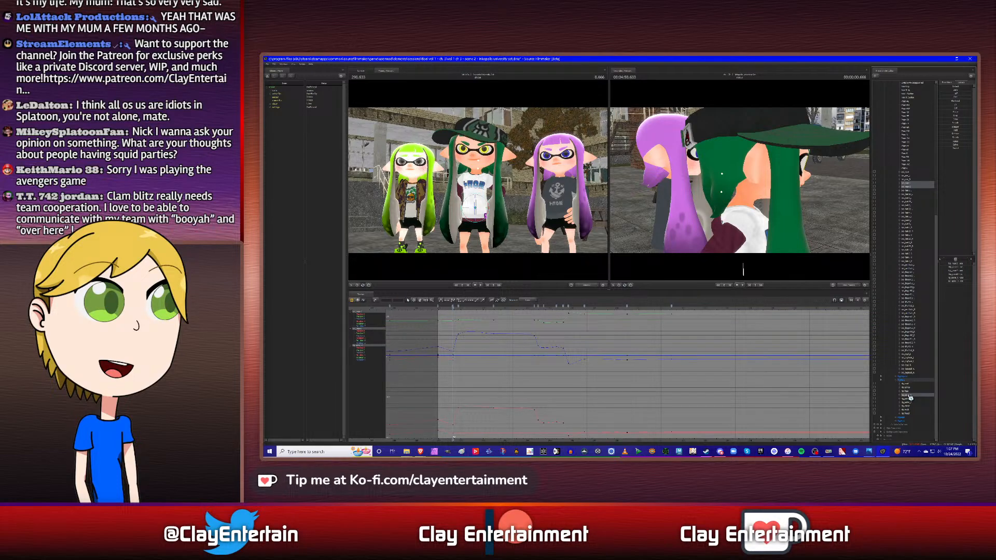
key(Down)
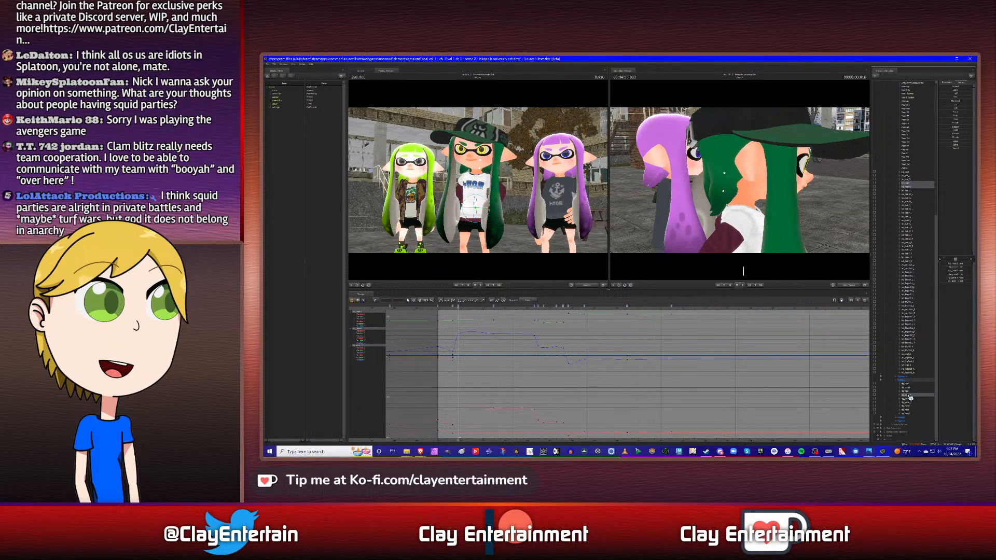
ctrl+click(910, 397)
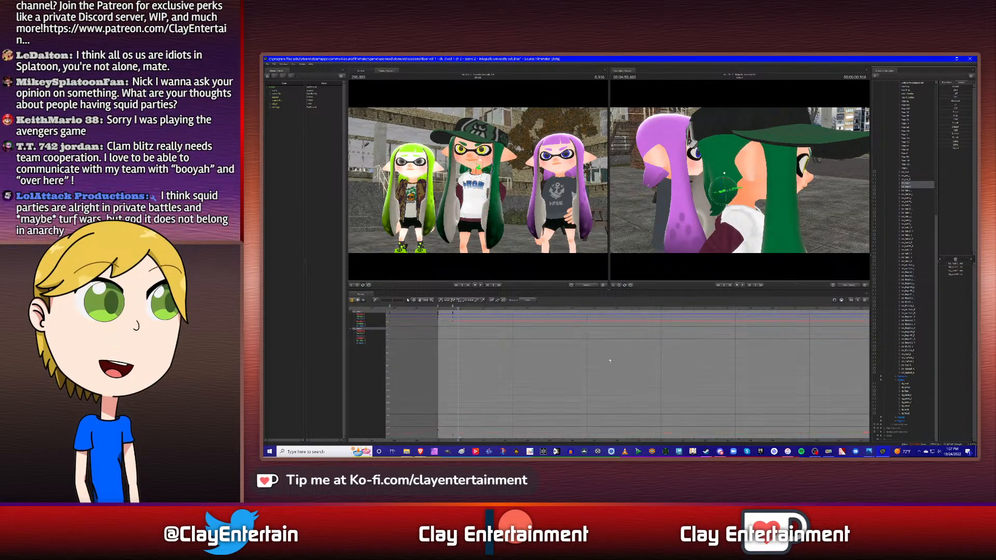
right_click(440, 309)
click(444, 323)
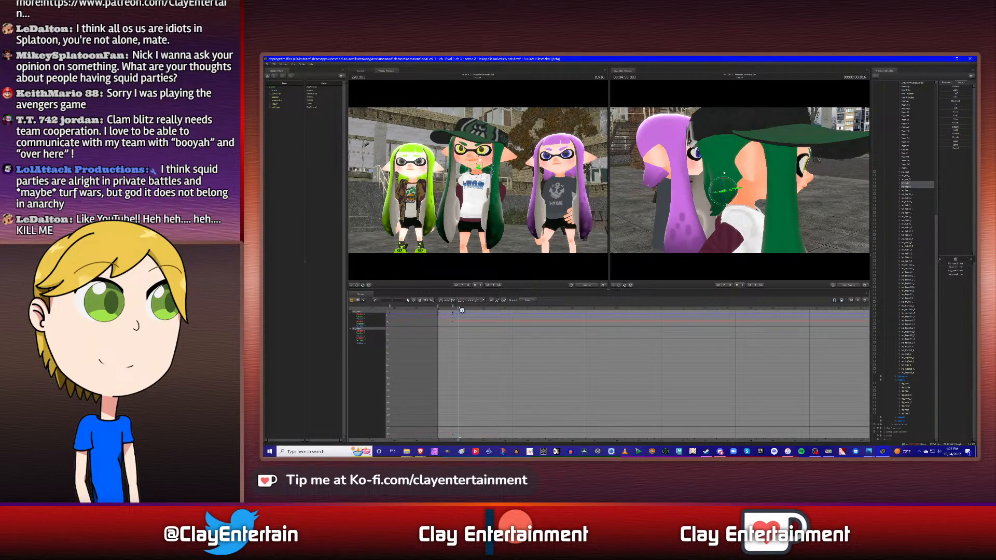
key(ctrl+v)
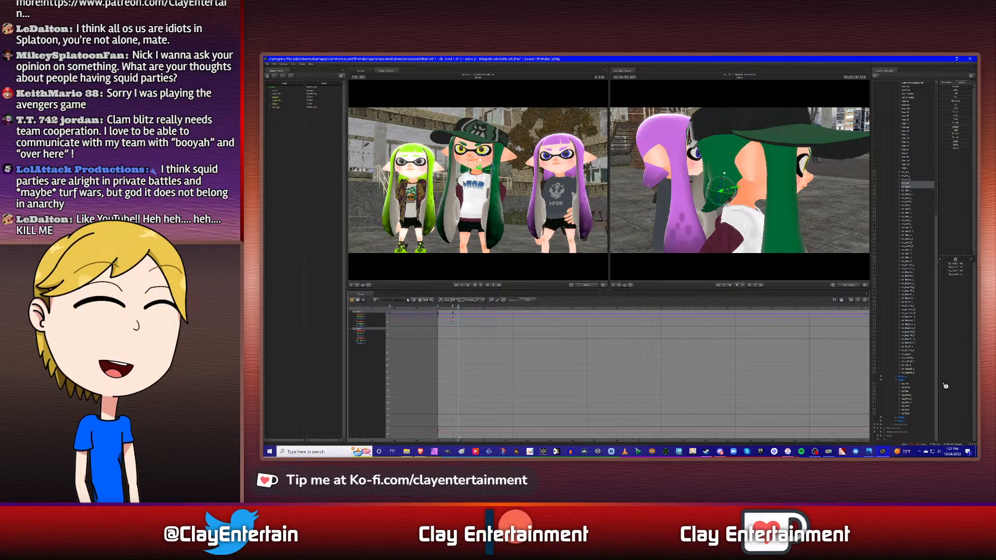
- Key both back hair bones at the torso's following keyframes, at 2.500 s and 4.333 s
click(910, 398)
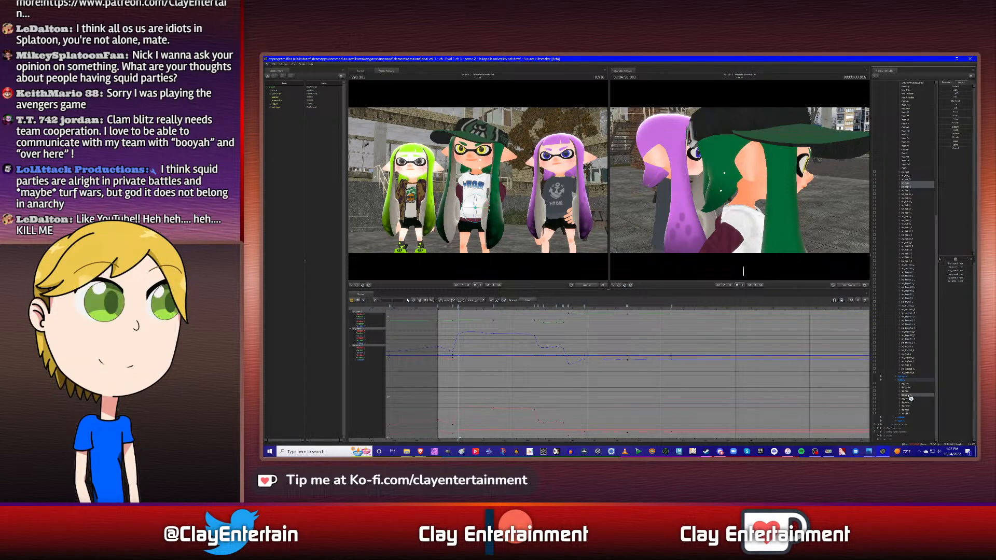
ctrl+click(910, 397)
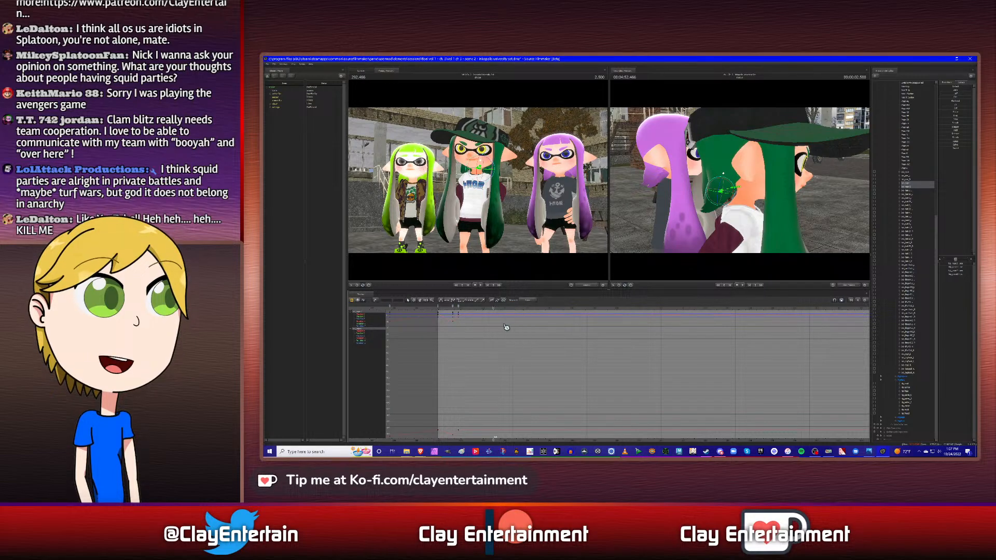
click(911, 396)
key(Down)
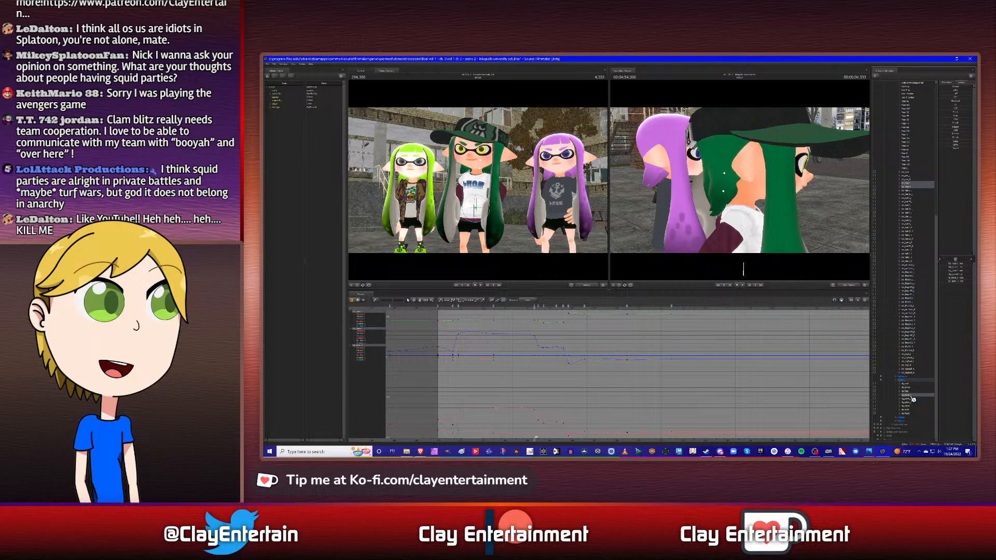
ctrl+click(911, 397)
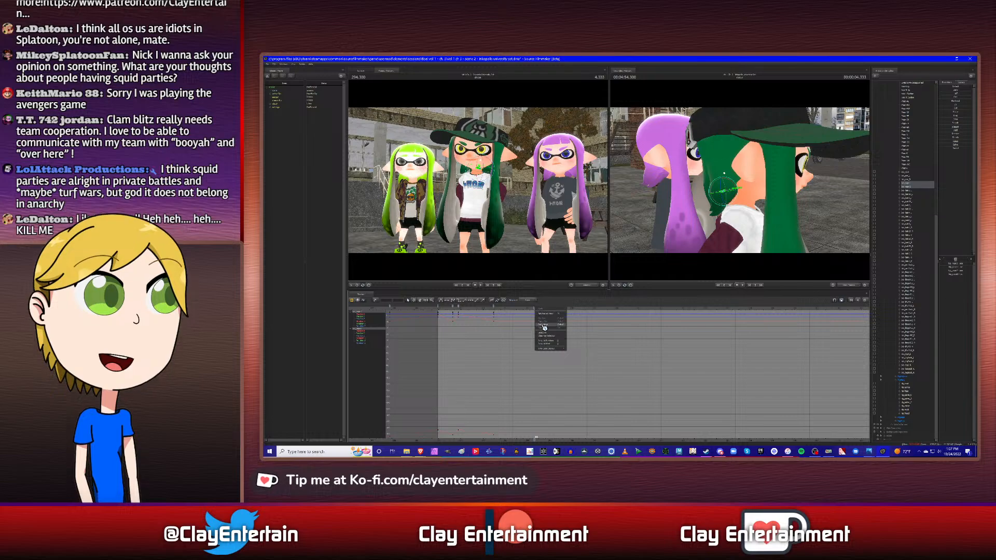
key(ctrl+v)
- Select all back hair bone keyframes from the shot start through 4.333 s and adjust their curve tangents
scroll(488, 356, down, 3)
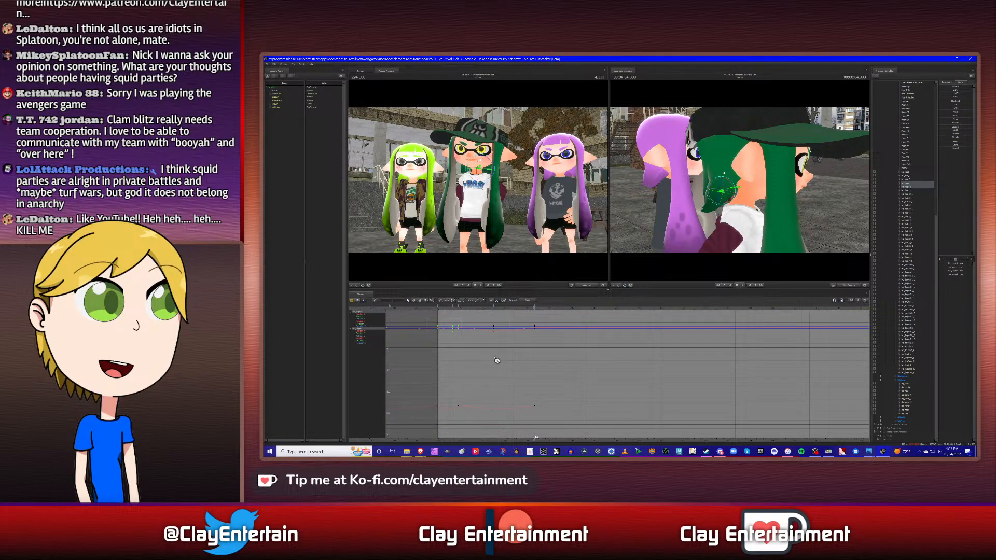
drag(497, 360, 580, 430)
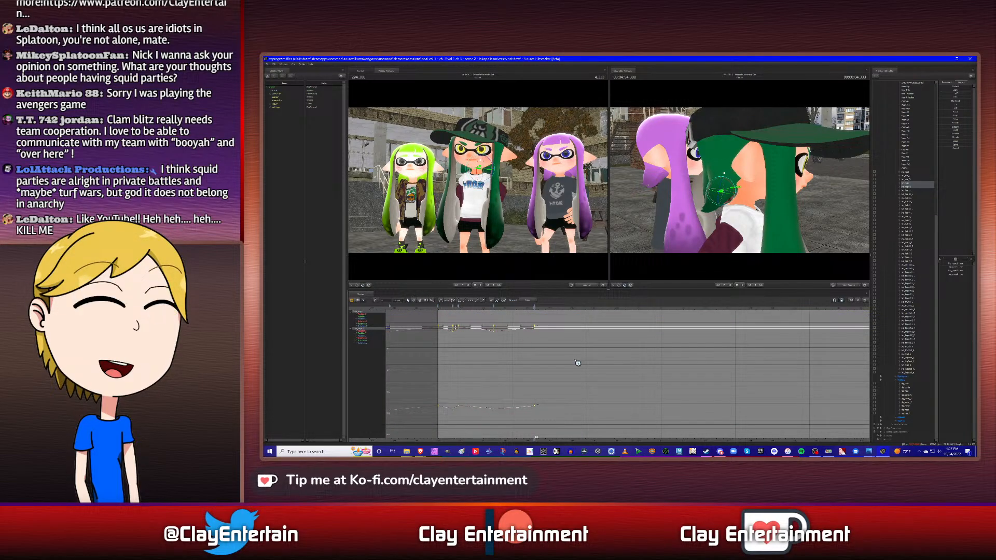
click(534, 361)
scroll(509, 359, up, 2)
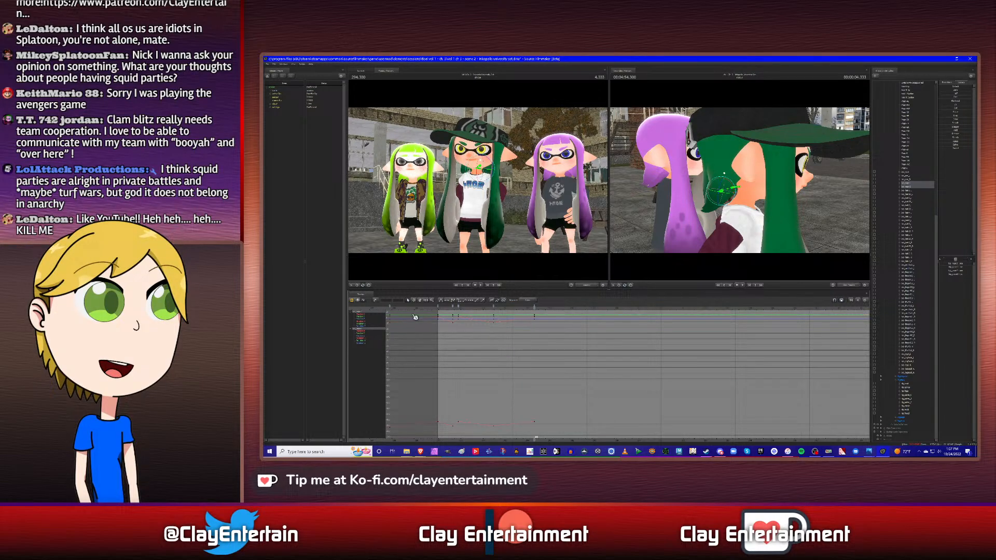
- Move the 4.333 s keyframe of the hair bones listed just above the back strand to the torso's keyframe at 4.500 s
drag(549, 347, 610, 350)
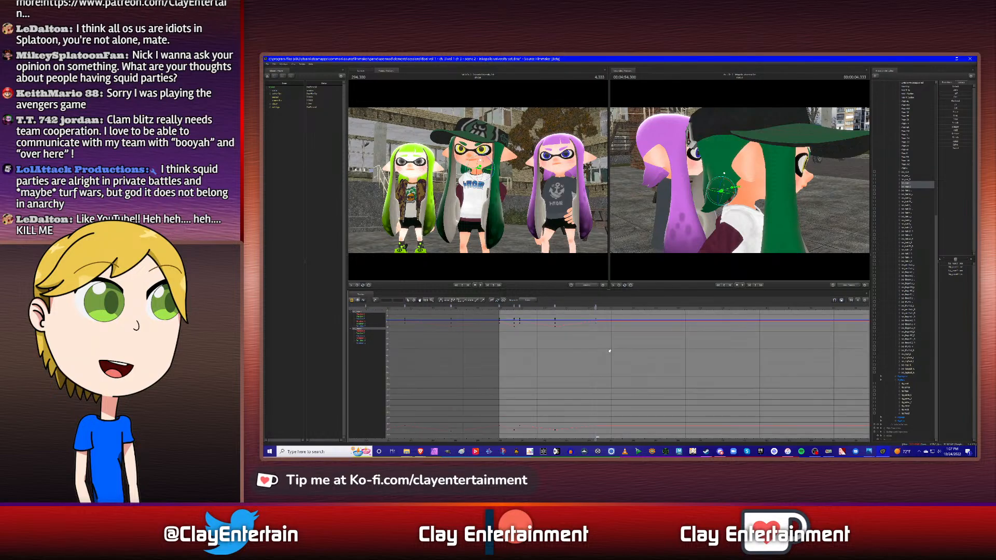
click(909, 396)
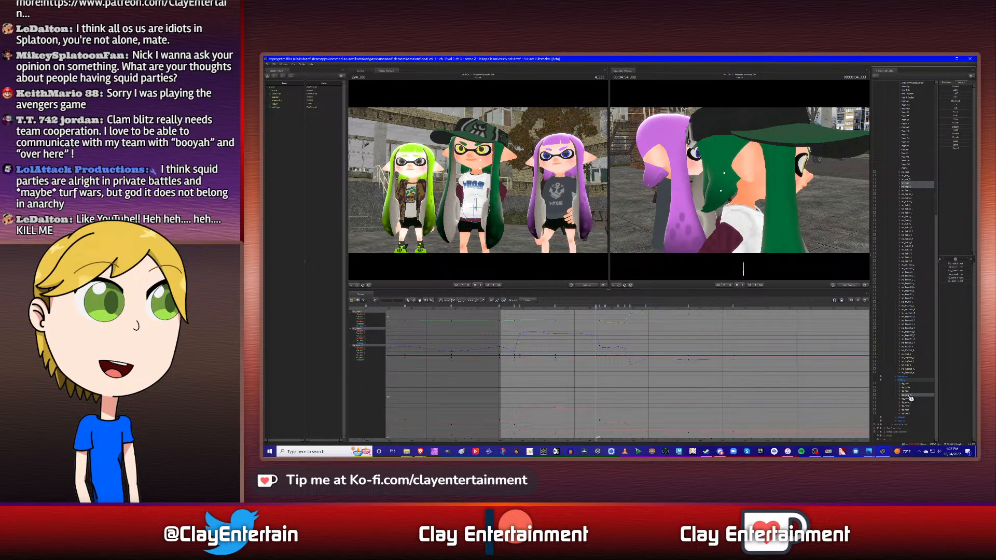
key(Up)
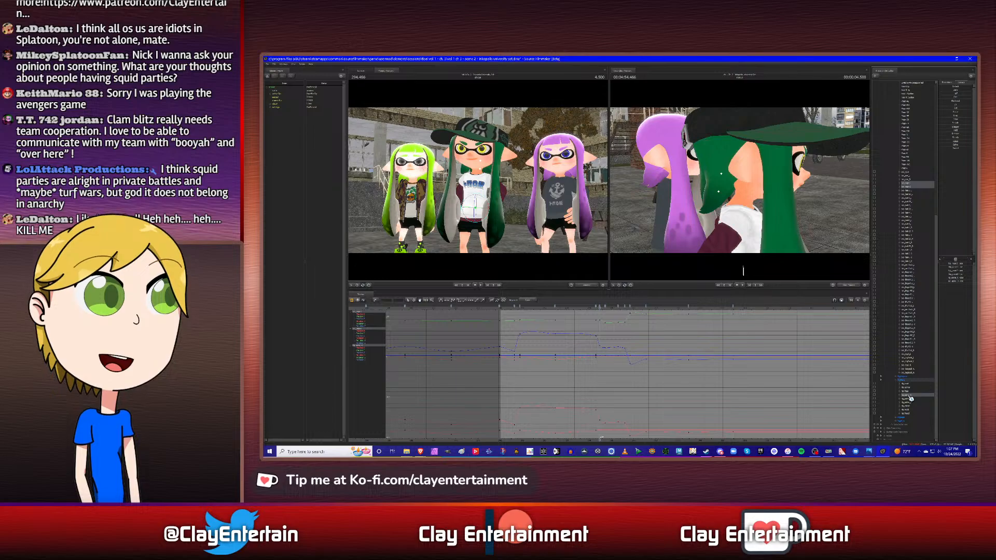
click(912, 180)
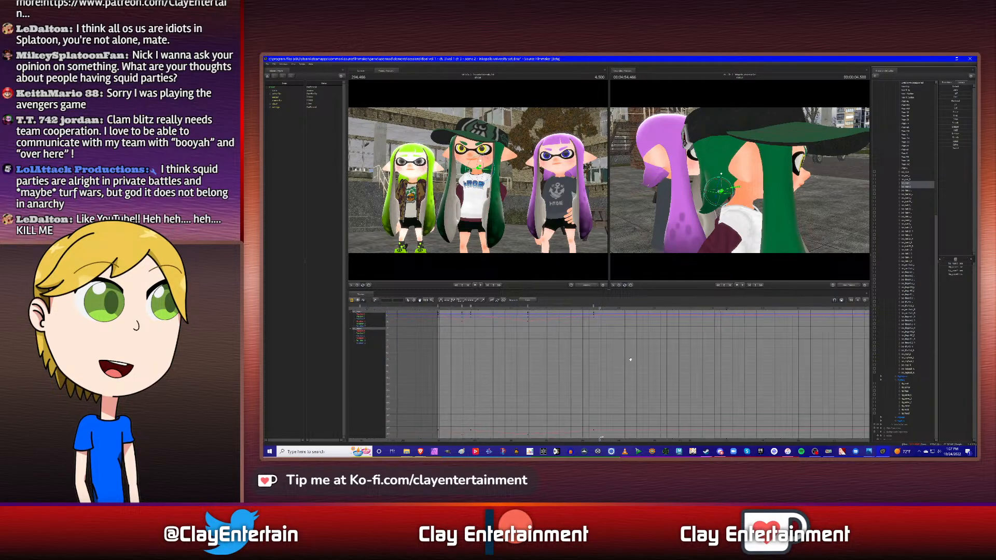
click(909, 177)
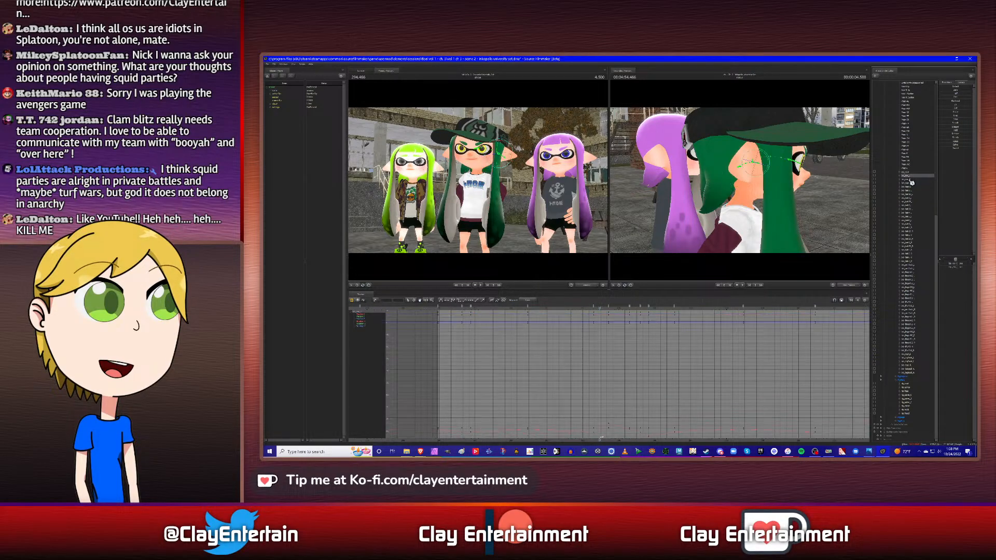
scroll(585, 372, up, 3)
click(589, 306)
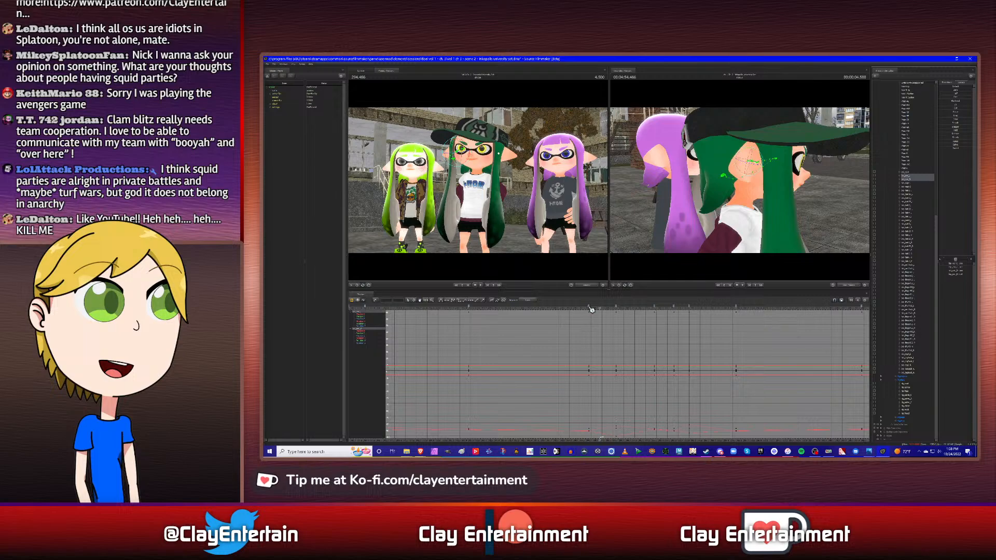
drag(598, 304, 599, 306)
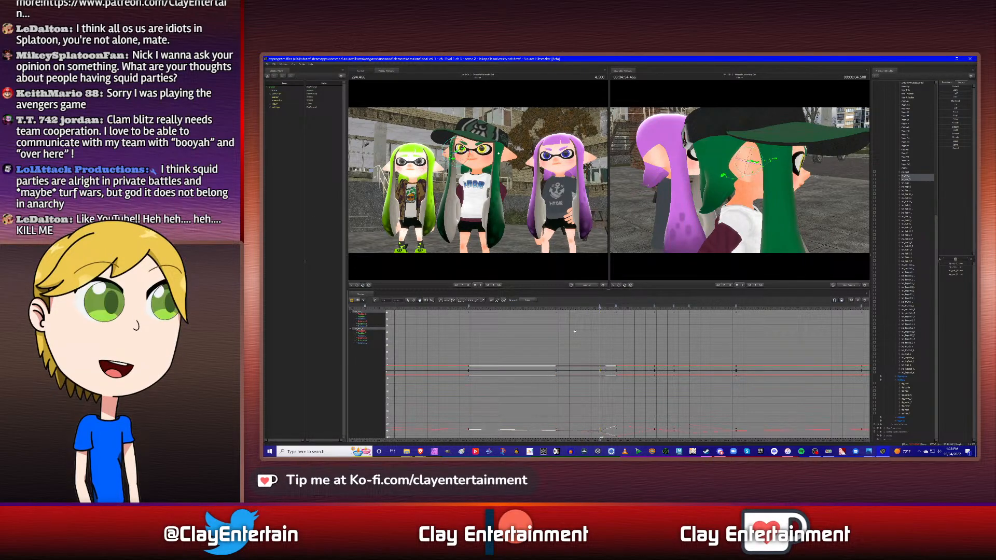
- Shift the 2.500 s keyframe of the hair bones listed just above the back strand slightly later in time
scroll(591, 333, down, 2)
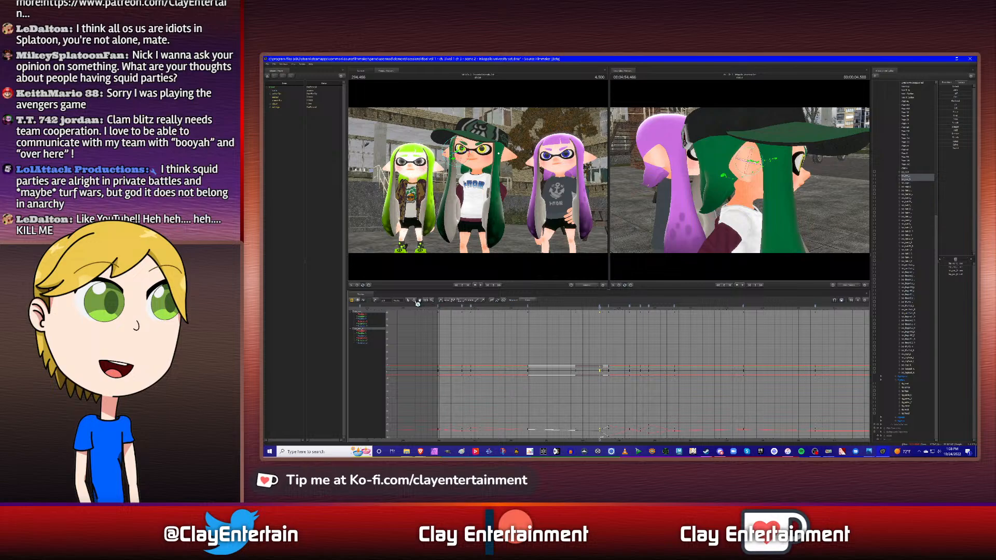
click(549, 324)
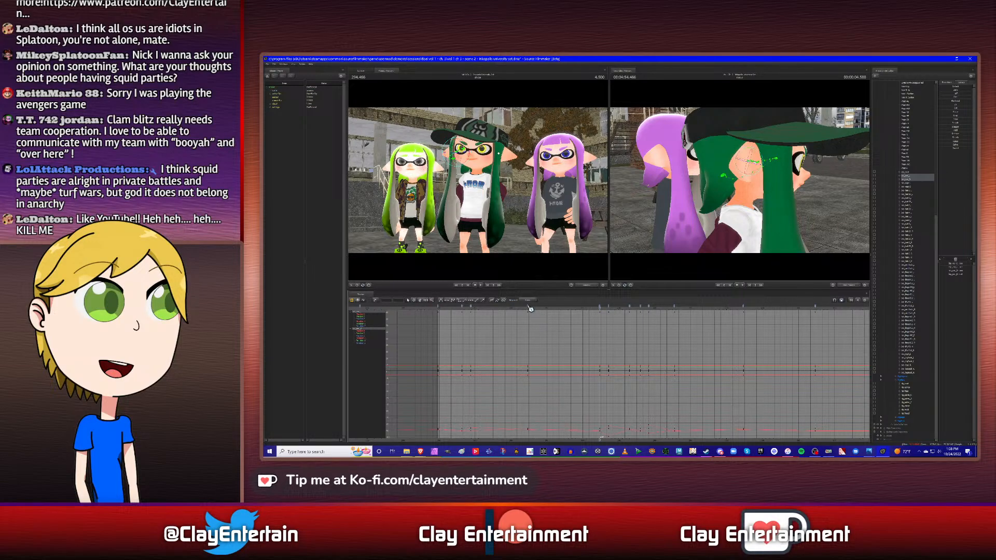
click(530, 306)
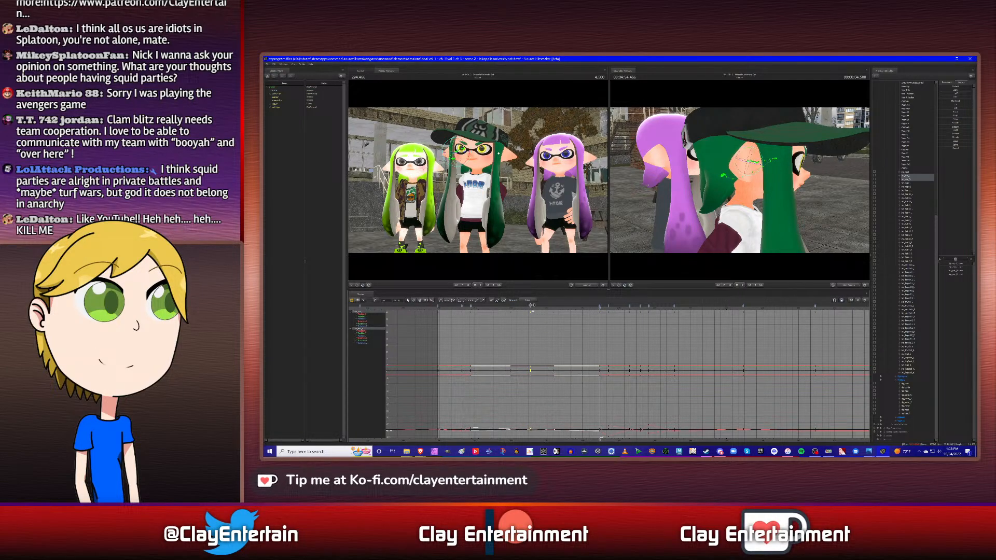
drag(532, 305, 533, 305)
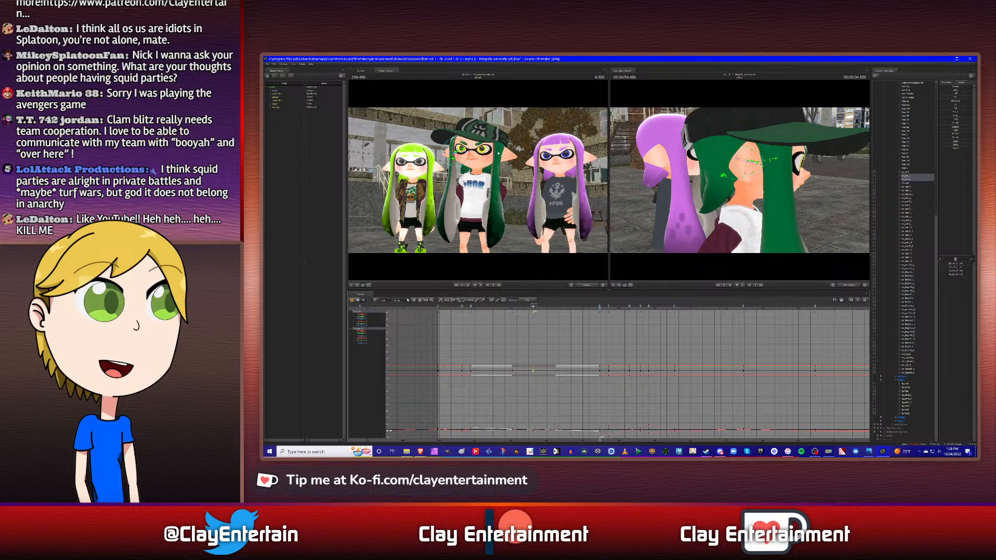
click(553, 332)
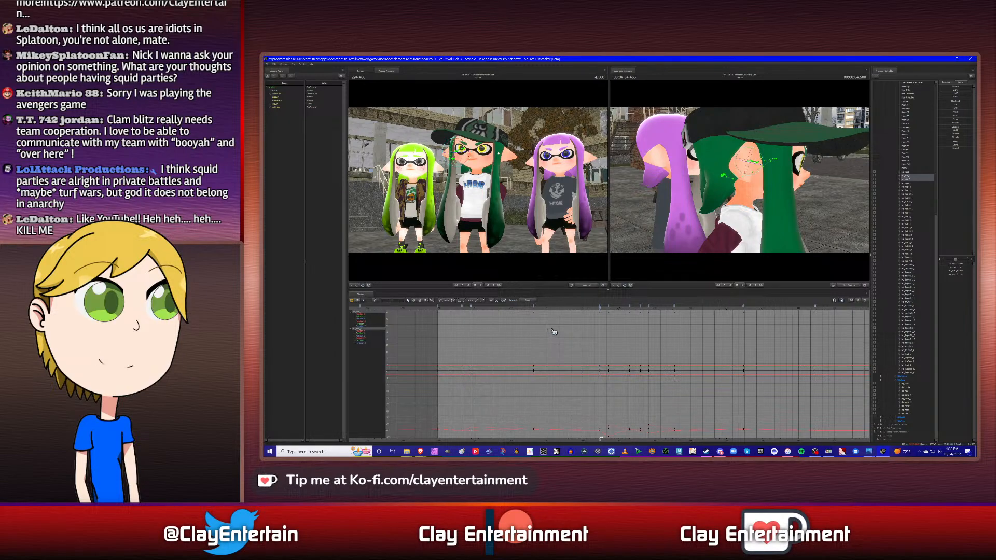
scroll(552, 338, down, 3)
scroll(615, 339, down, 2)
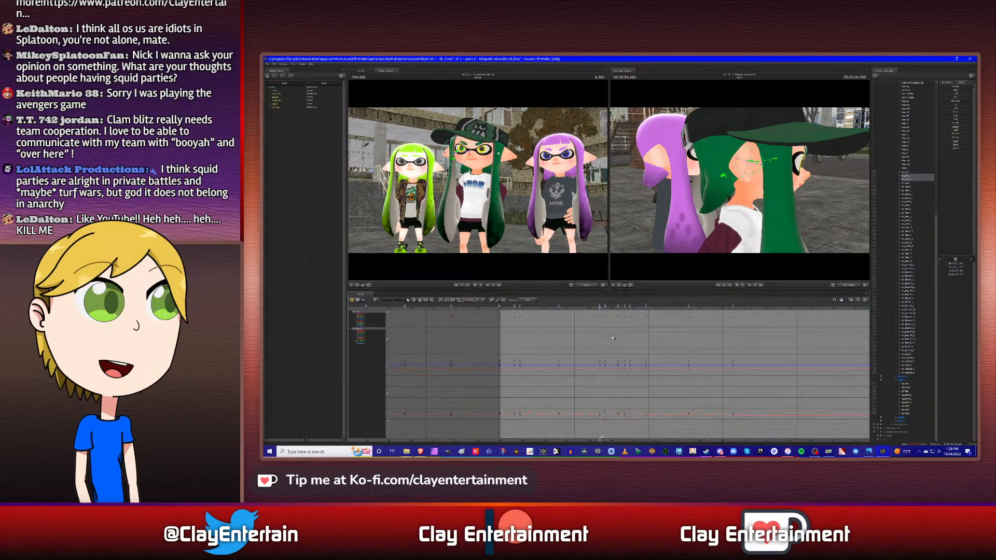
- Move the 4.333 s keyframe of both back hair bones to the neighbouring hair bones' keyframe at 4.500 s
click(908, 183)
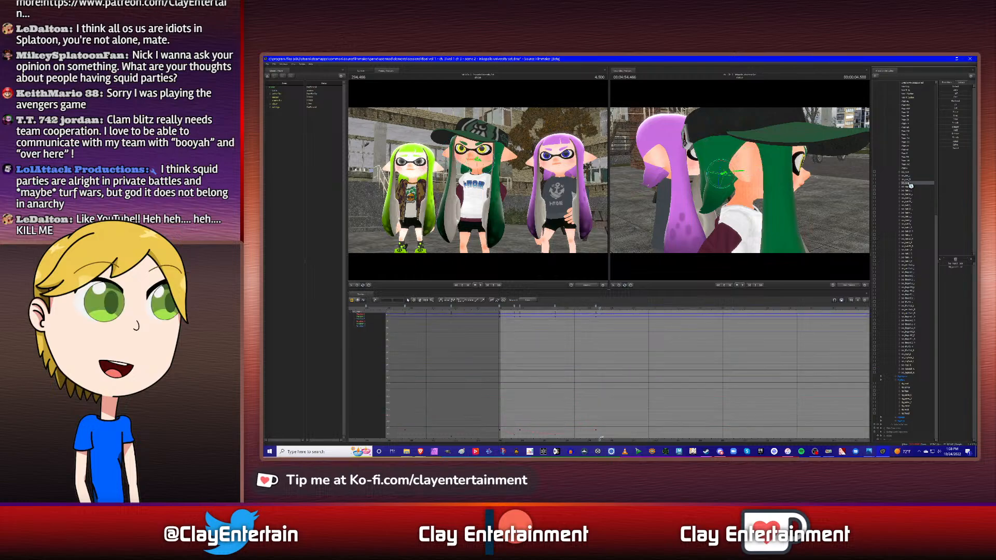
key(Up)
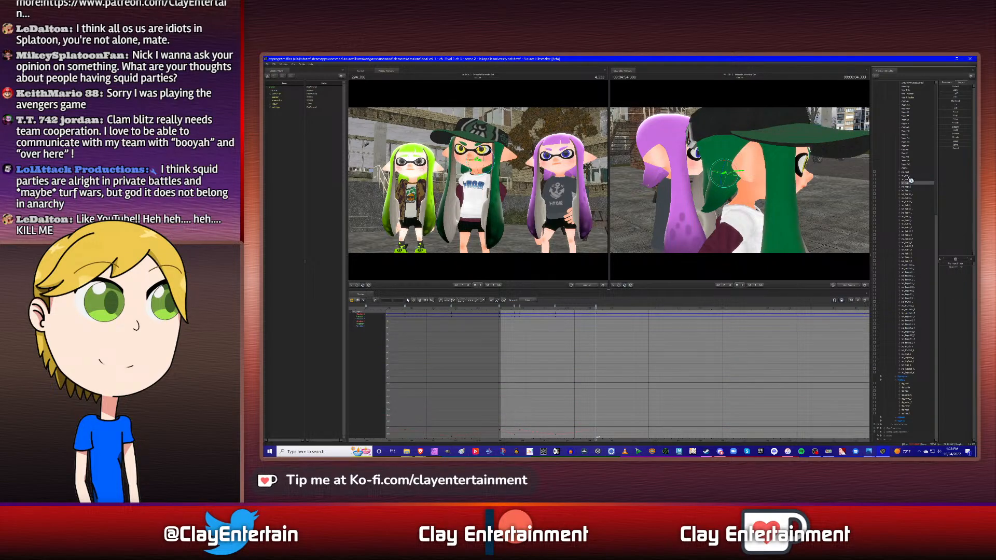
click(909, 176)
key(Down)
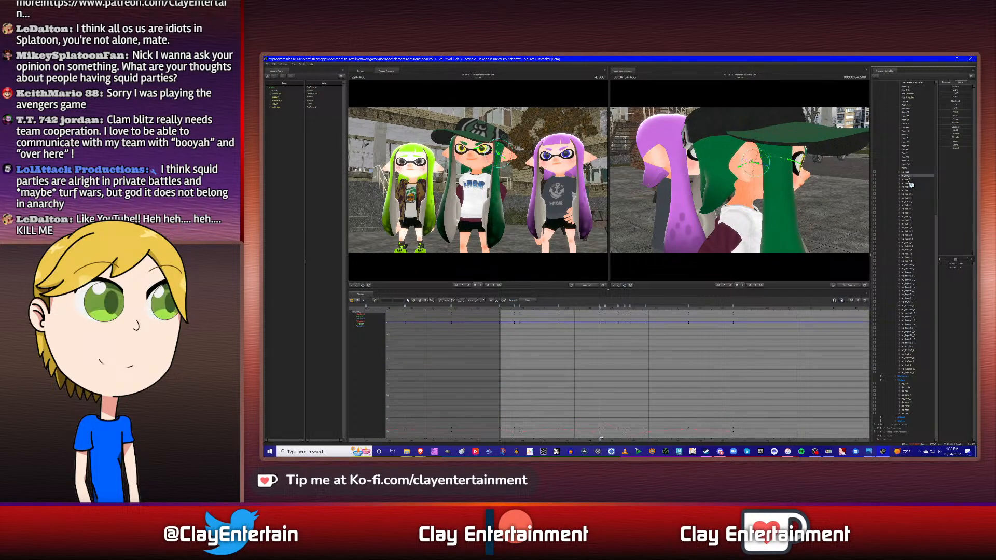
click(910, 184)
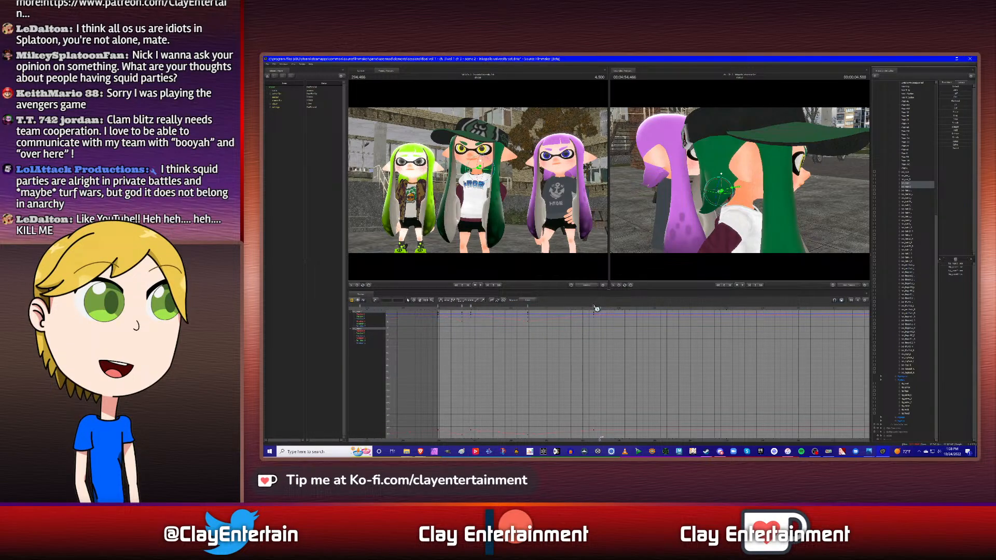
drag(595, 306, 599, 305)
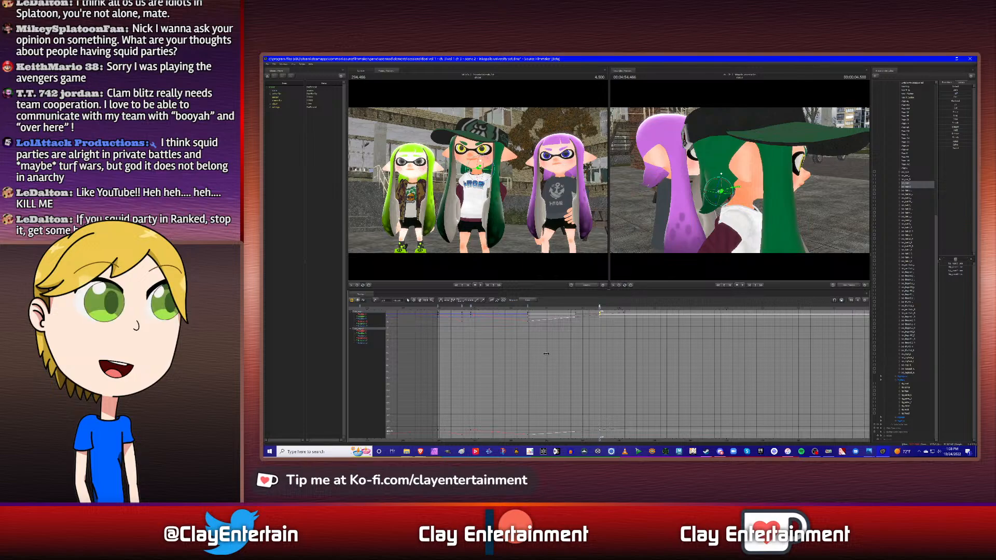
- Shift the 2.500 s keyframe of both back hair bones slightly later to match the neighbouring hair bones
click(533, 307)
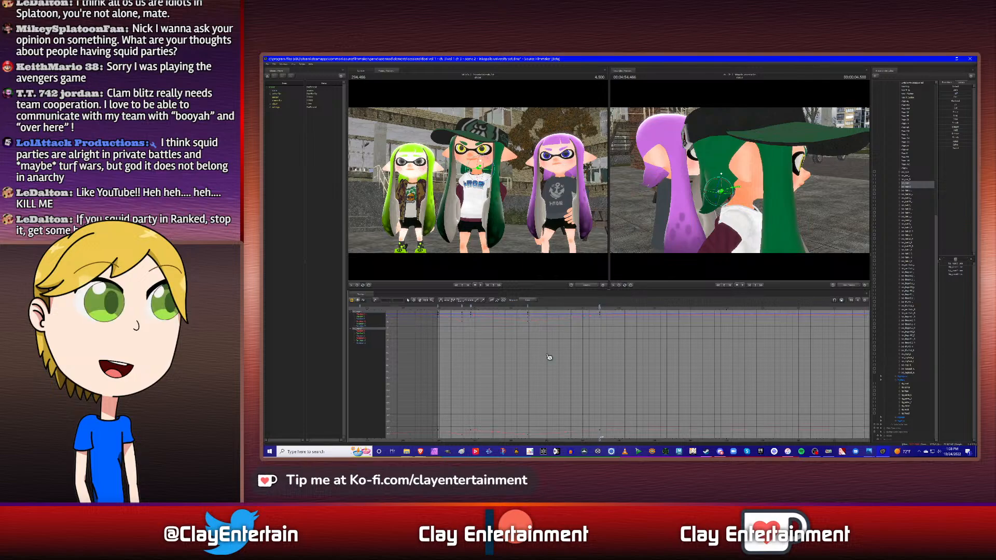
click(530, 305)
drag(532, 305, 534, 306)
click(600, 350)
scroll(604, 350, down, 2)
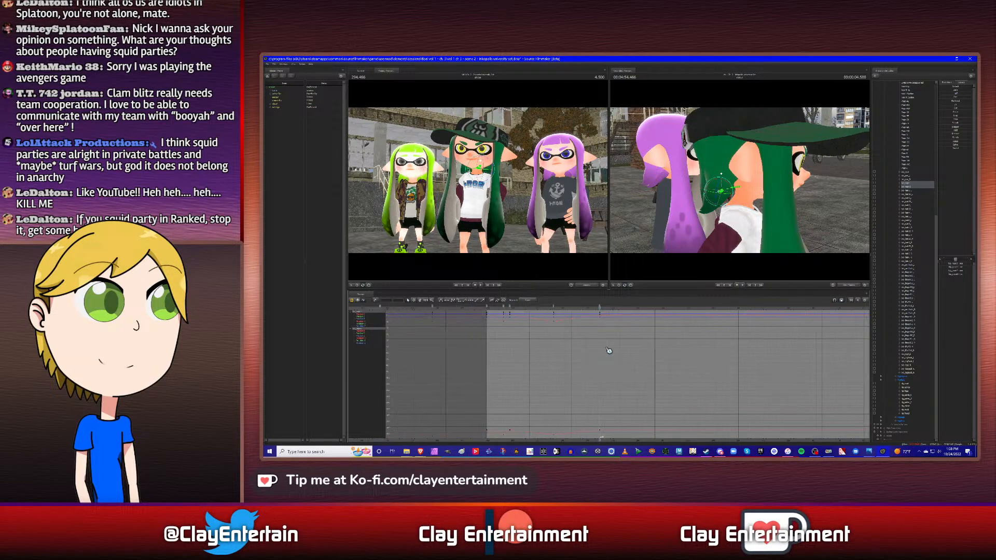
ctrl+scroll(607, 349, down, 1)
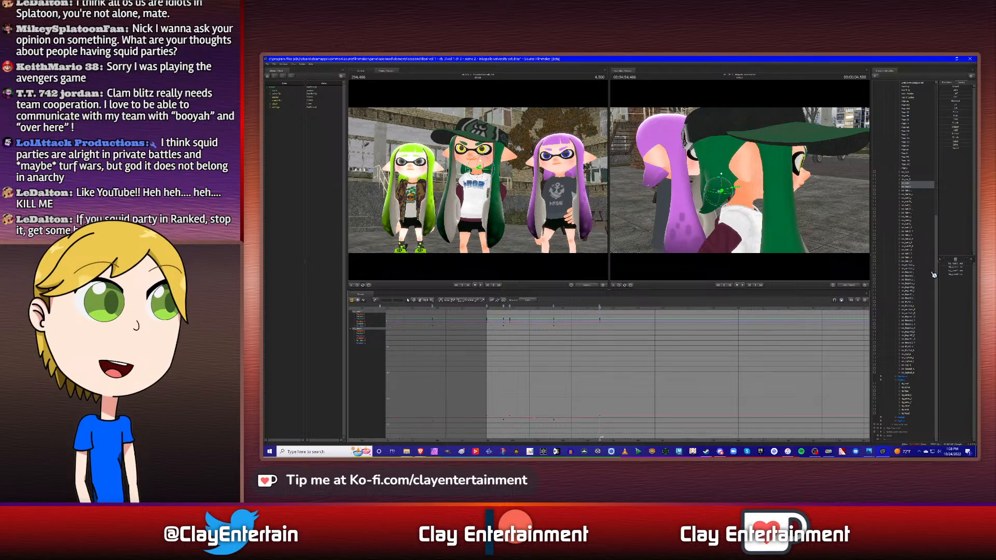
scroll(647, 376, down, 1)
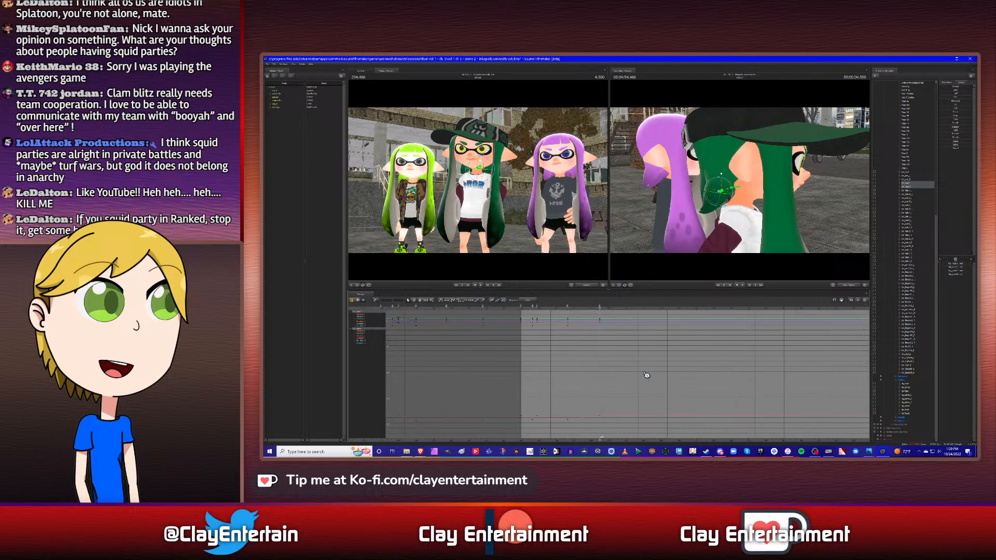
key(f)
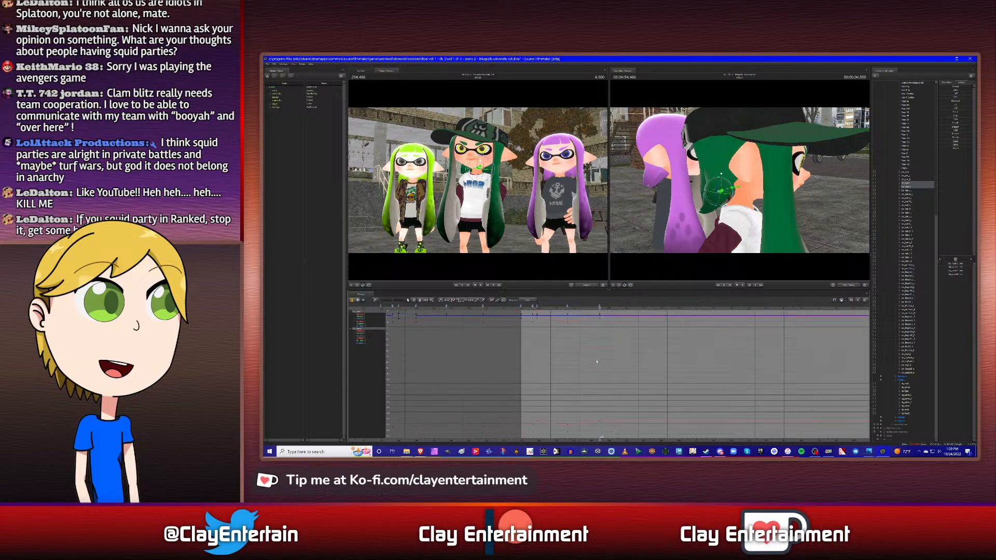
click(421, 301)
drag(653, 345, 624, 350)
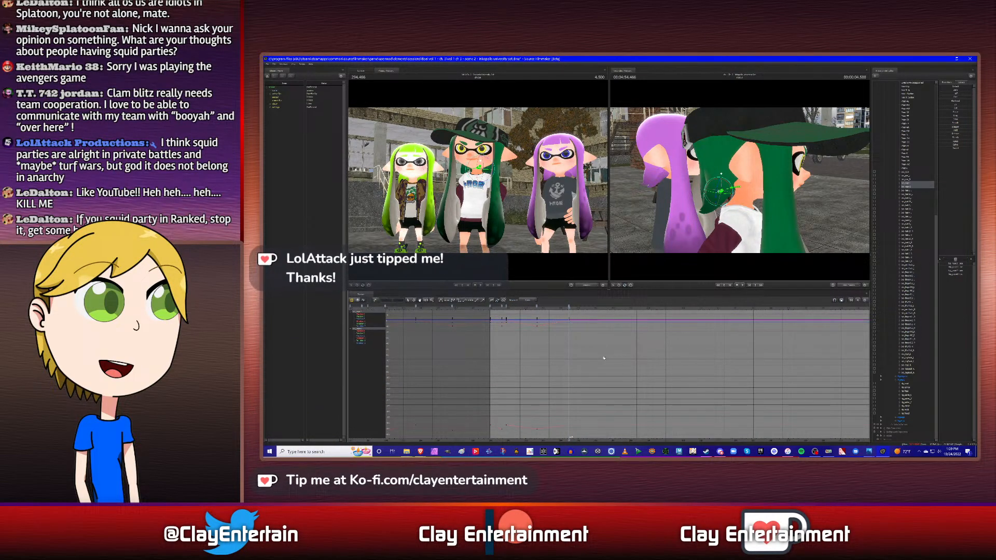
key(f)
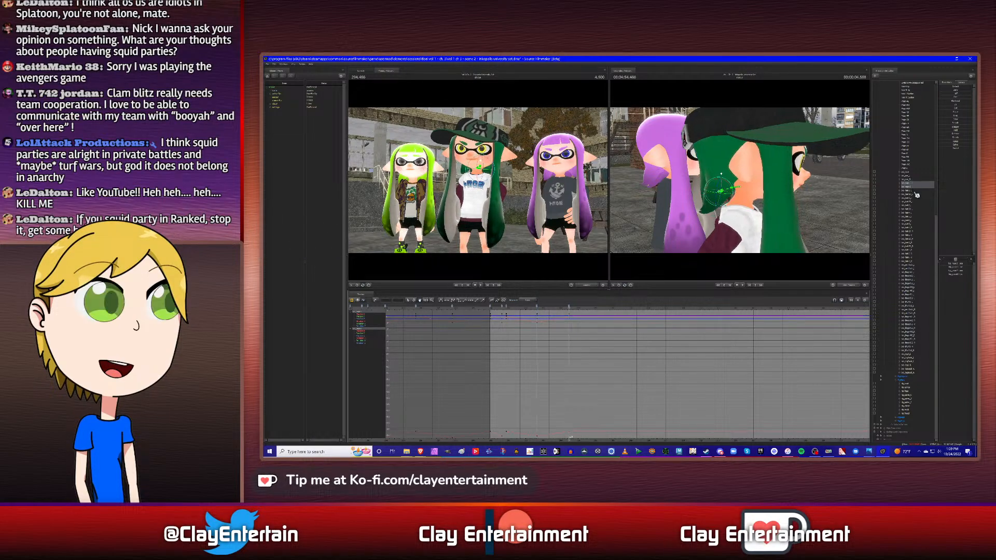
key(alt+Tab)
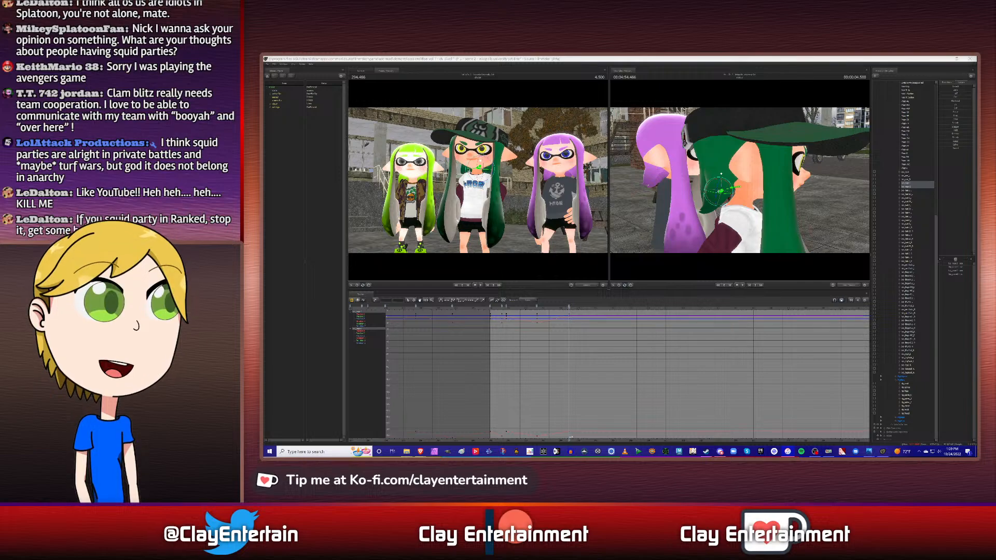
click(819, 59)
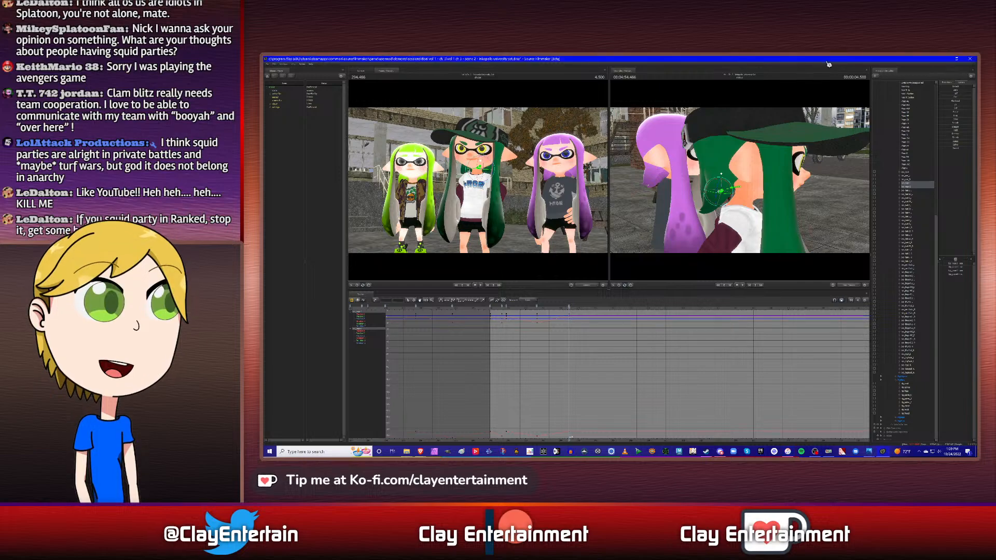
- Copy the back hair bones' keyframe just after 2.500 s to the neighbouring hair bone's next keyframe, at 4.750 s
click(910, 177)
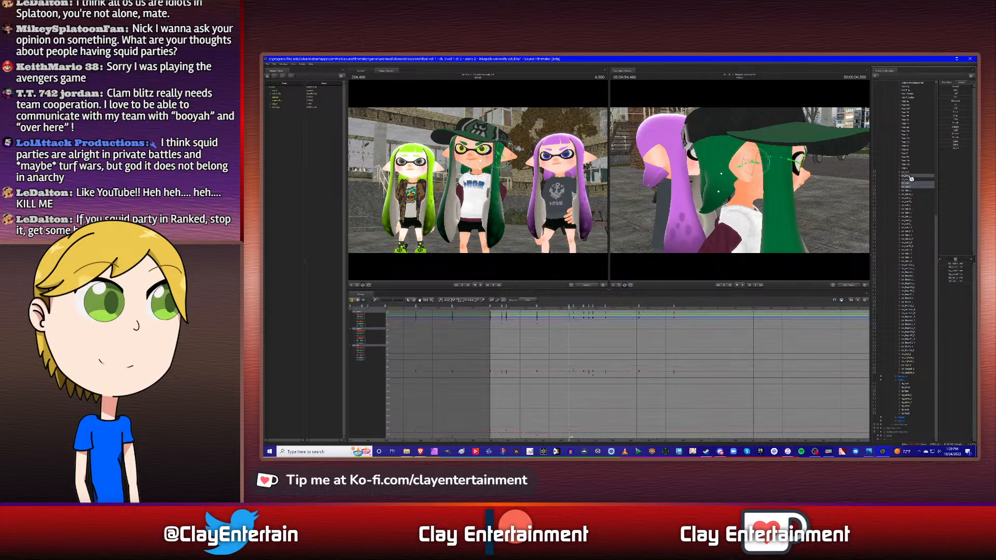
key(Down)
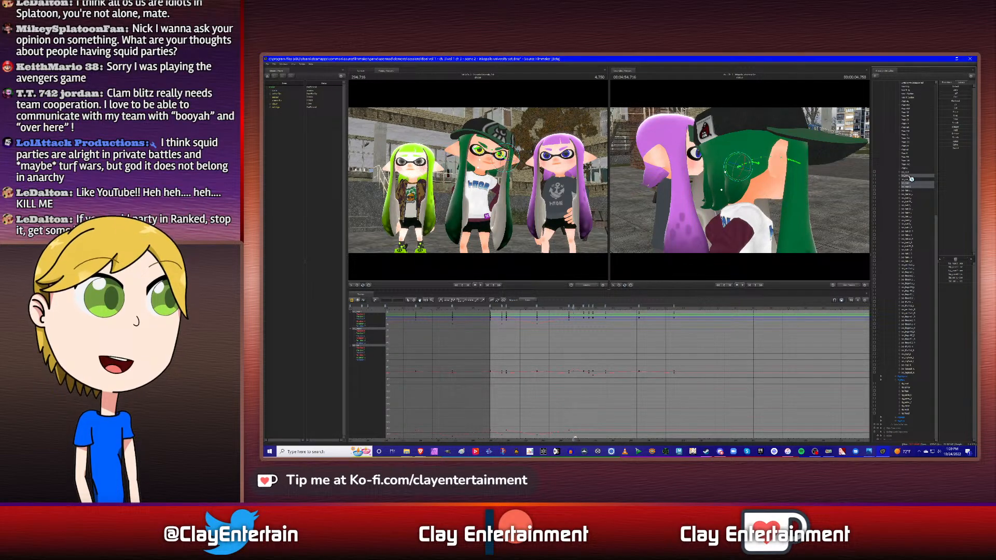
ctrl+click(910, 177)
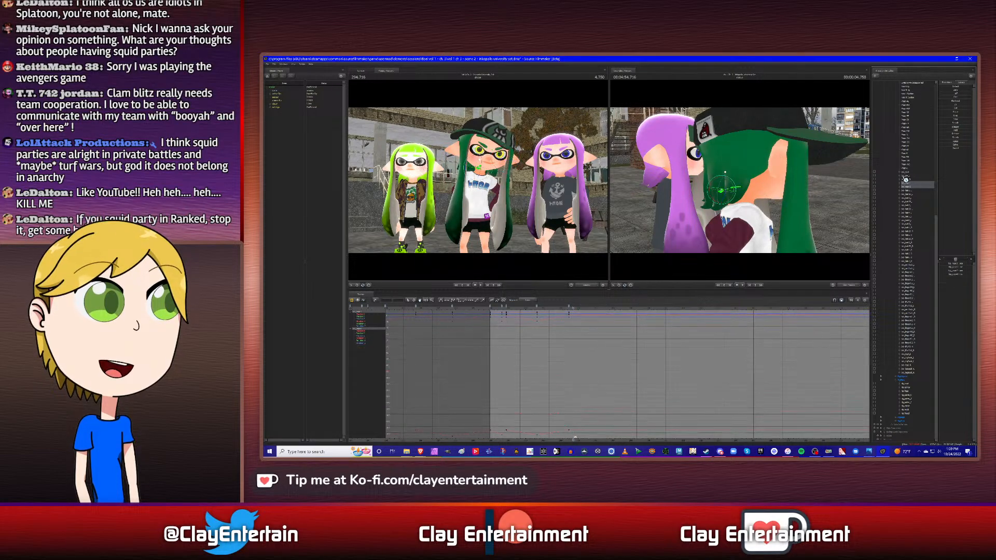
right_click(539, 309)
click(544, 322)
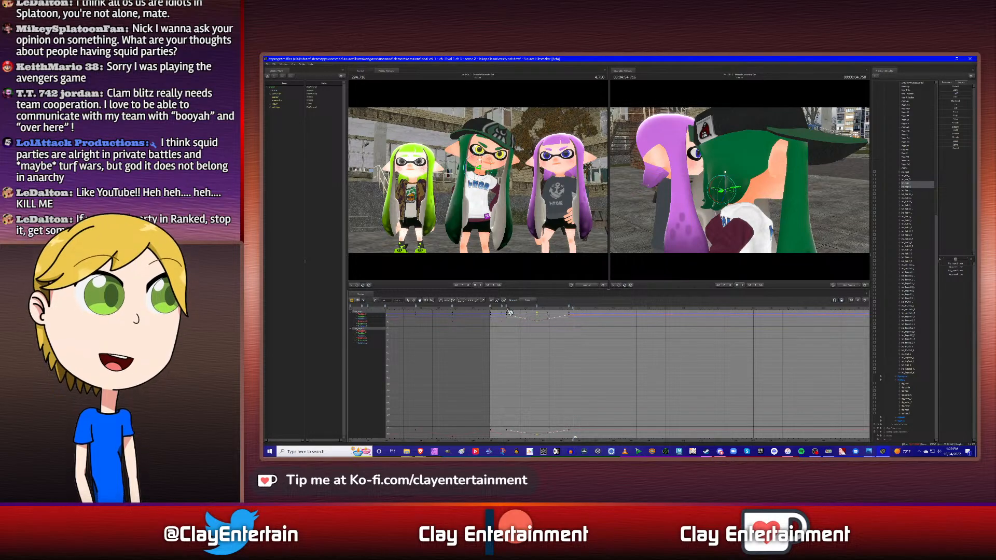
right_click(575, 307)
click(589, 327)
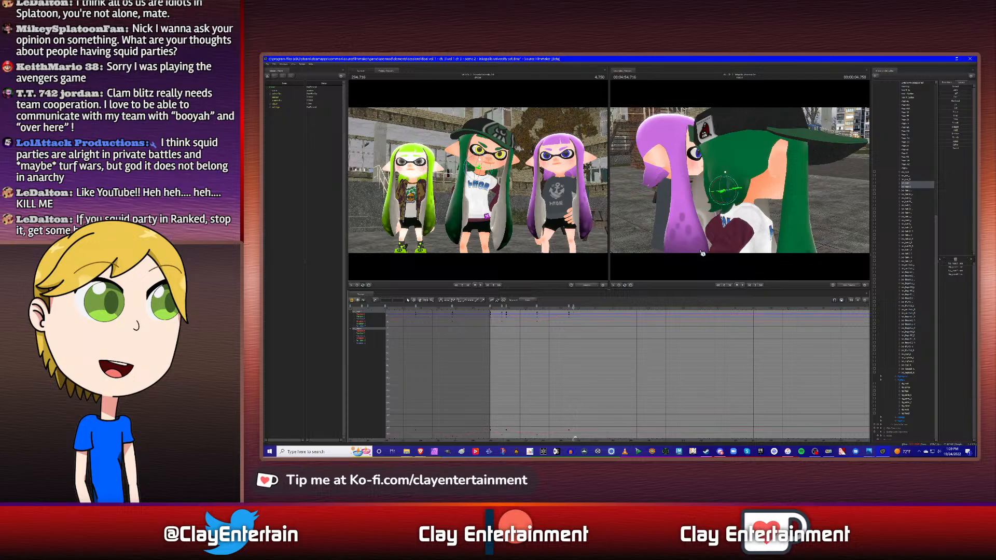
- Rotate the upper and lower back hair bones at 4.750 s to pose the strand behind the middle character's head
drag(691, 242, 826, 208)
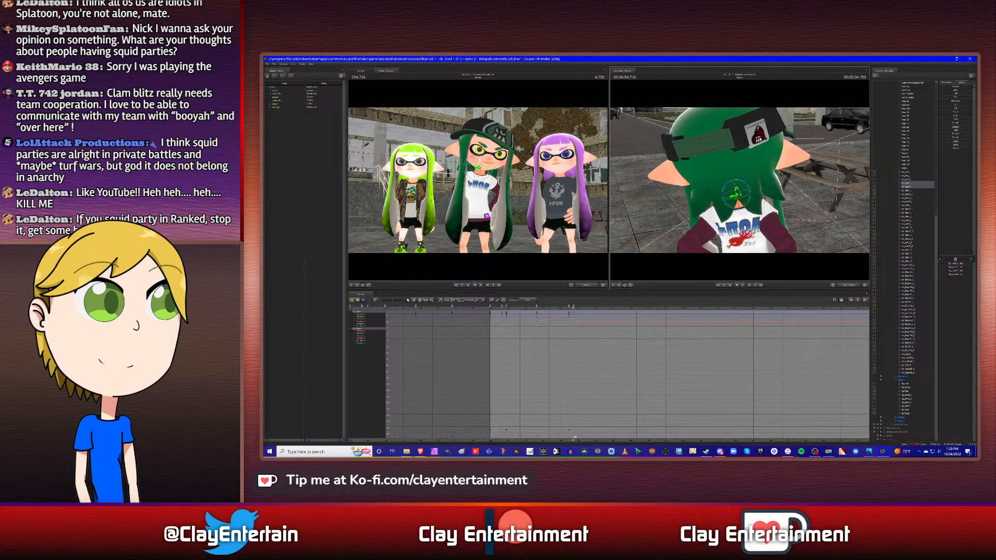
click(910, 187)
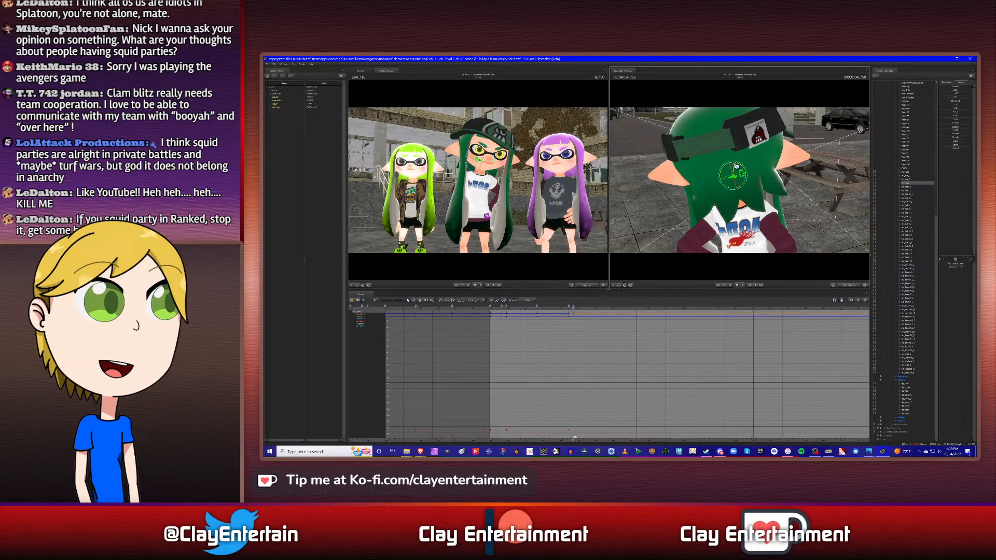
click(909, 186)
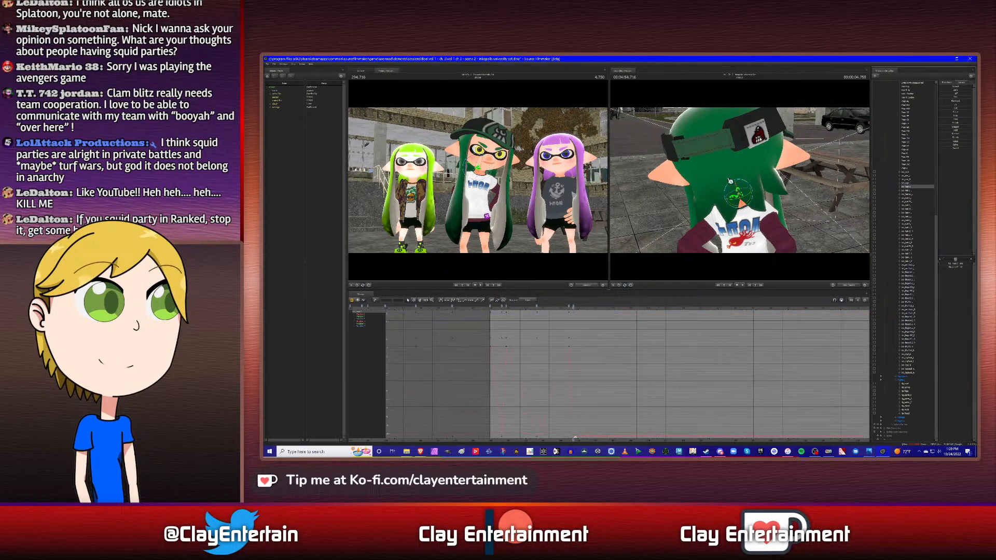
drag(746, 185, 787, 191)
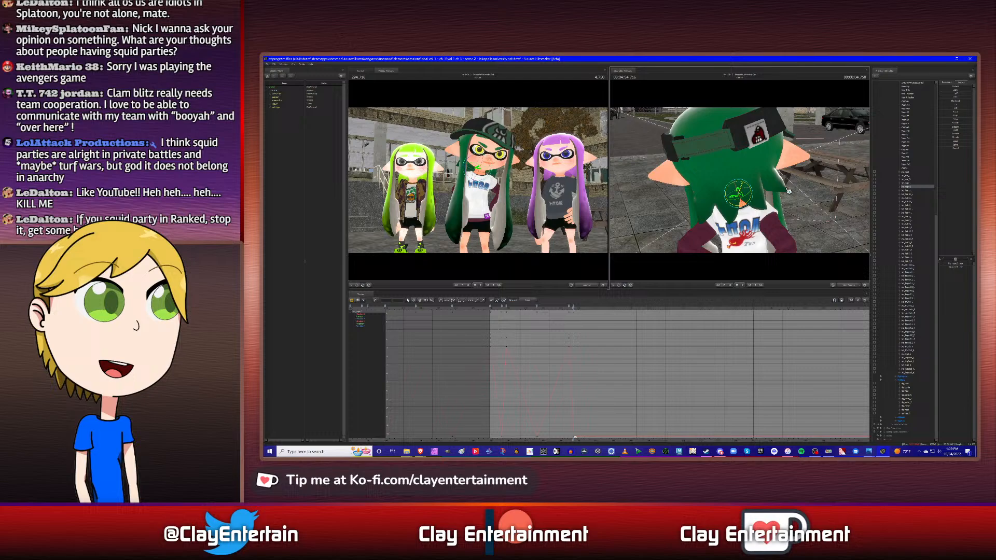
click(908, 185)
drag(739, 164, 737, 166)
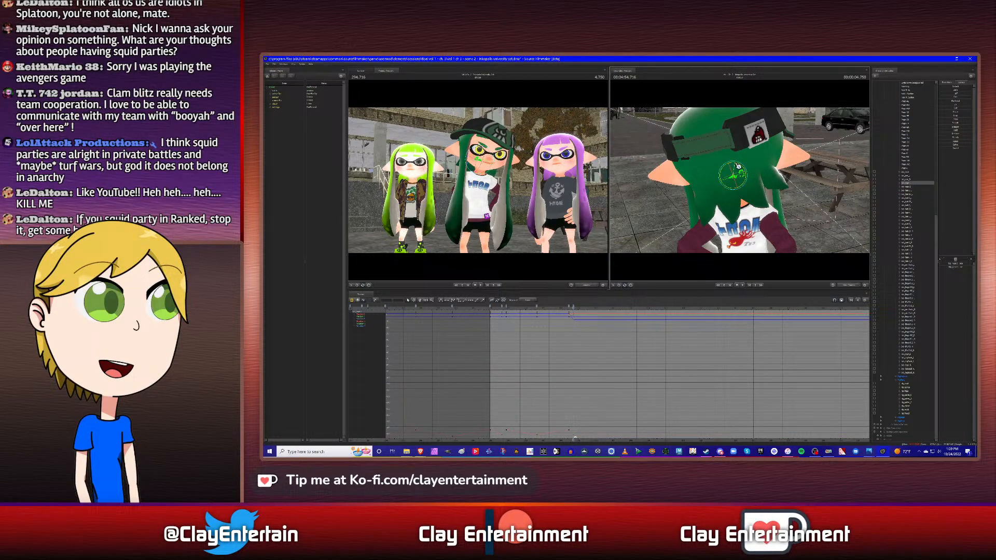
click(906, 187)
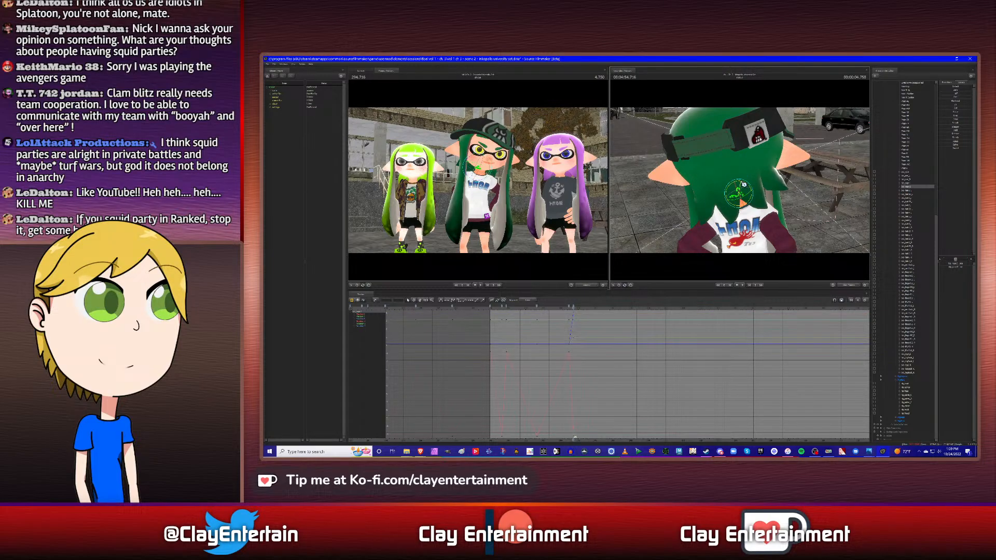
mouse_move(773, 236)
alt+mouse_down()
mouse_move(858, 237)
mouse_move(773, 236)
alt+mouse_up()
ctrl+scroll(585, 350, down, 5)
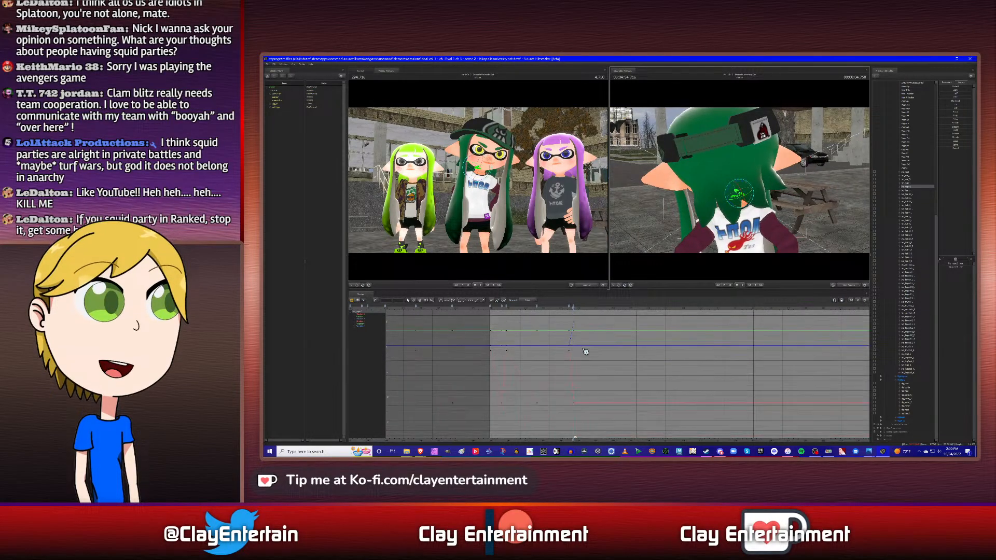
- Paste the copied keyframe of both back hair bones at the neighbouring hair bone's next keyframe, at 5.333 s
click(907, 185)
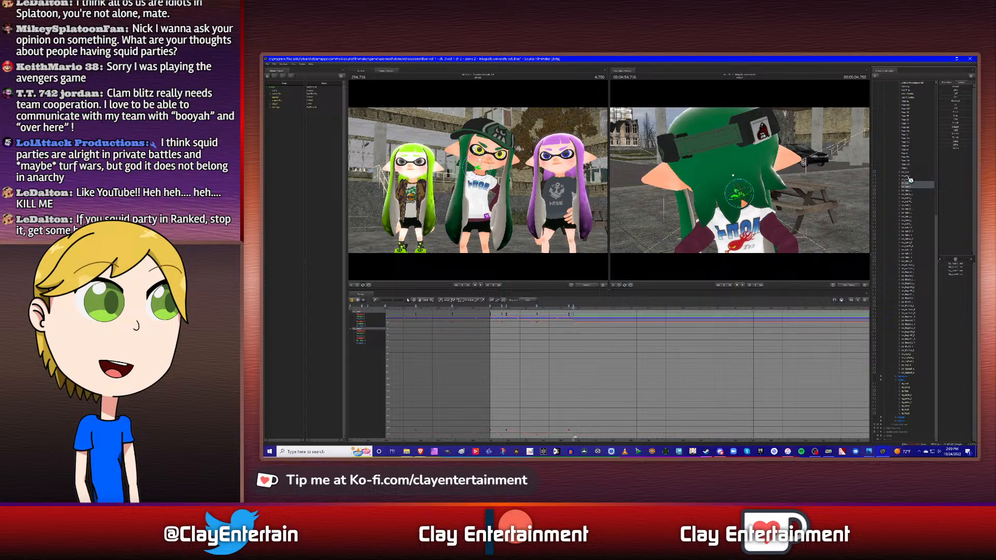
click(910, 176)
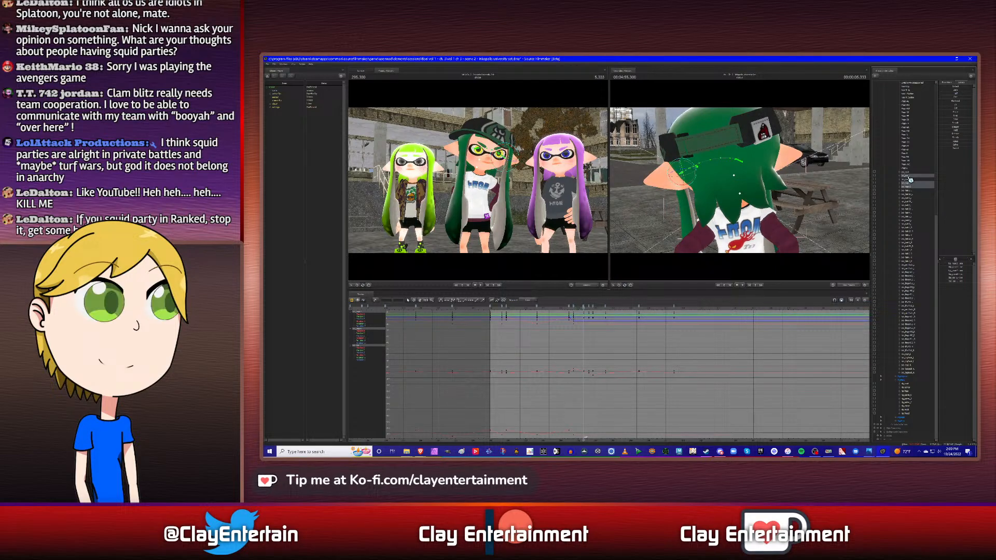
ctrl+click(909, 176)
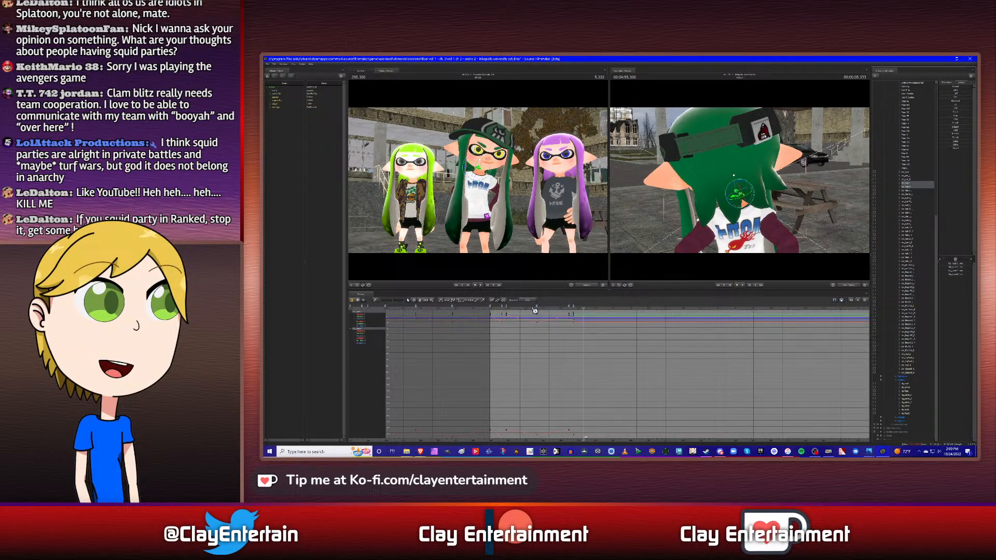
right_click(583, 306)
click(601, 325)
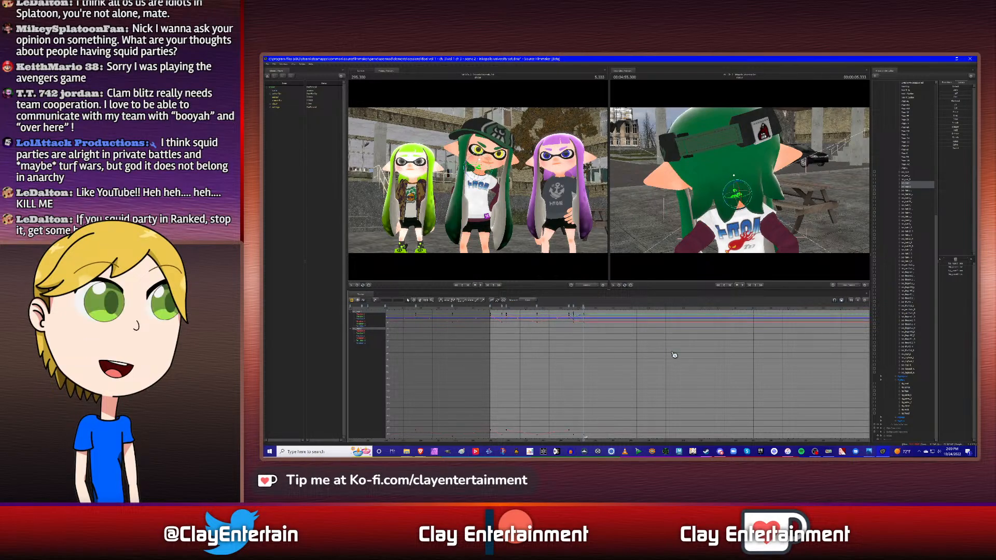
- Select the back hair bones' keyframes from about 2.5 s to 5.333 s in the graph and adjust their curve tangents
scroll(548, 389, down, 2)
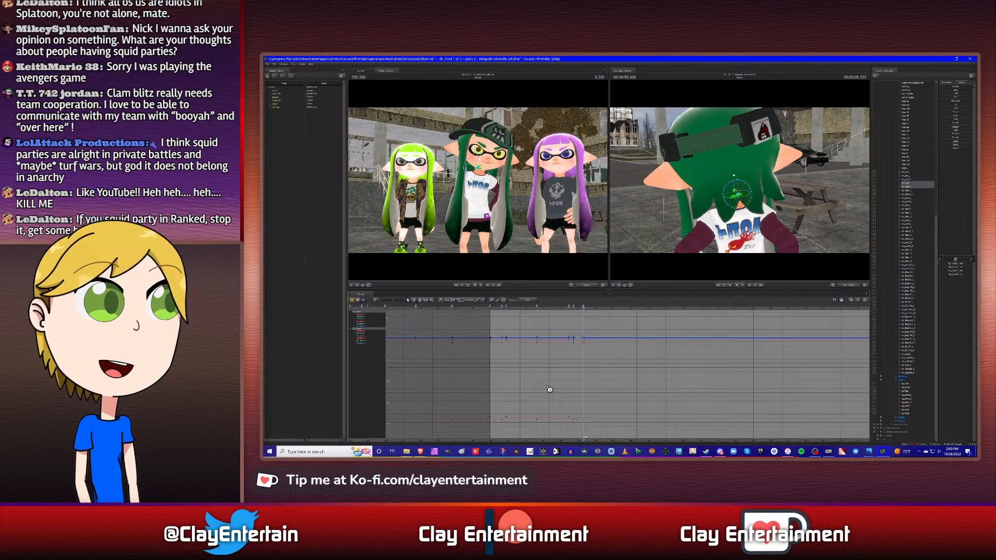
drag(495, 335, 627, 439)
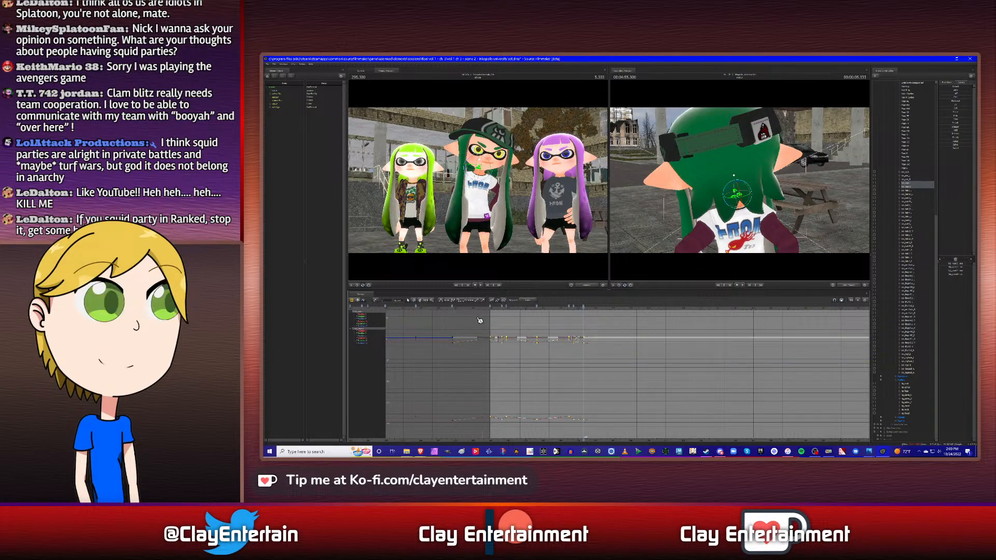
click(564, 368)
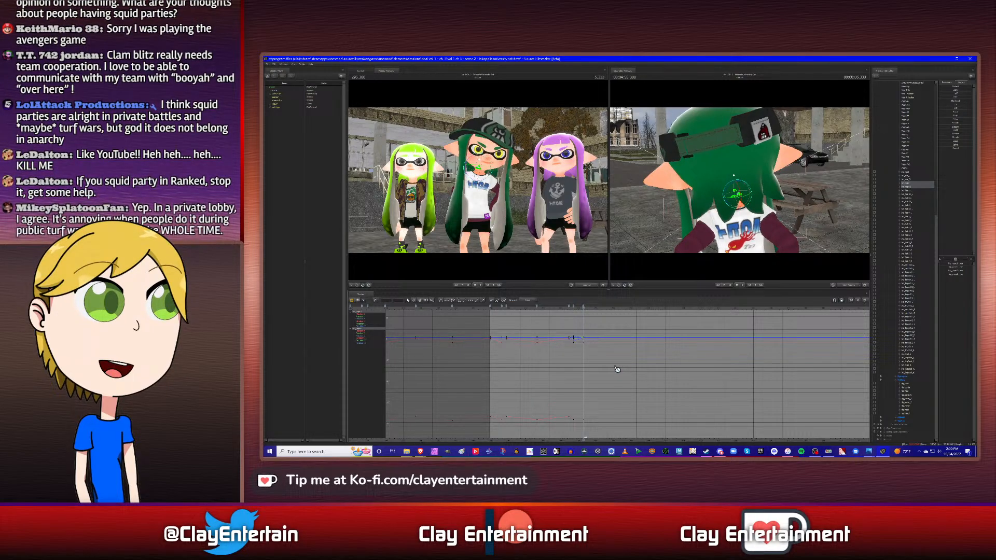
- Copy the back hair bones' keyframe just after 2.500 s to the neighbouring hair bone's keyframe at 5.633 s
alt+drag(806, 227, 894, 180)
click(912, 177)
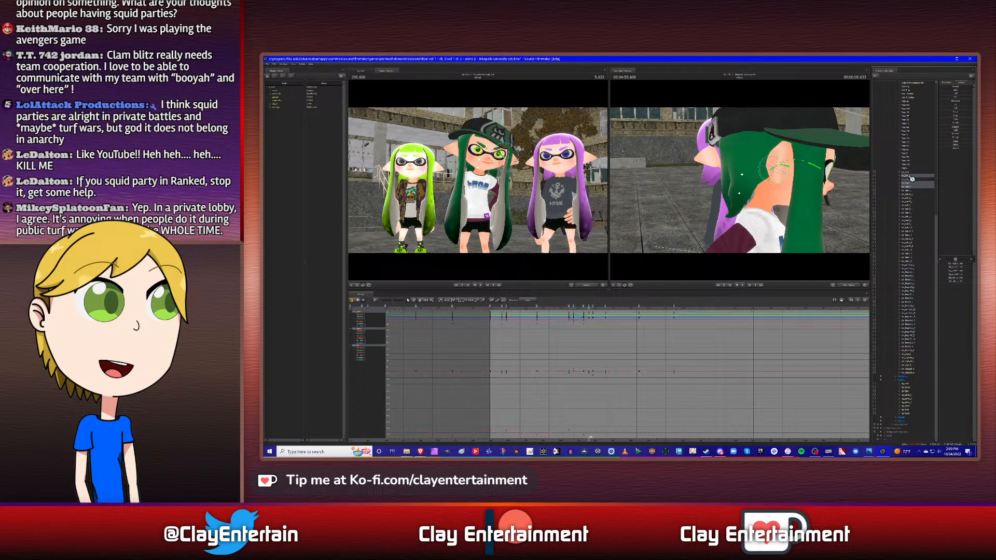
ctrl+click(911, 176)
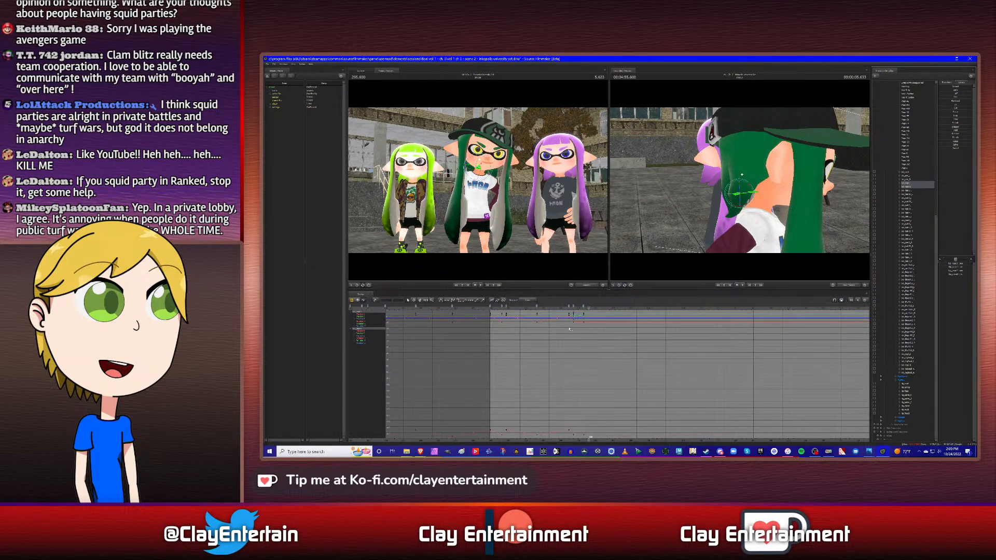
right_click(508, 307)
click(515, 323)
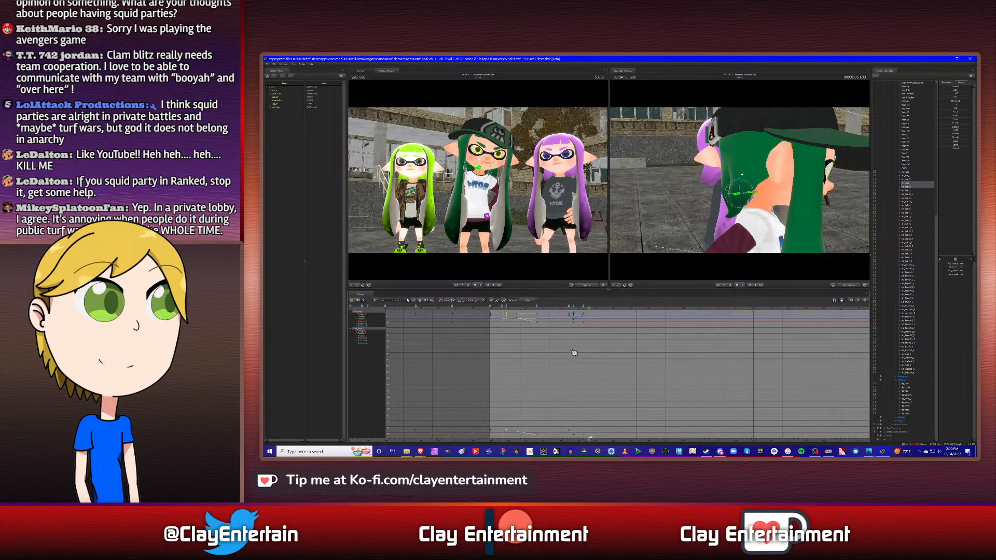
right_click(591, 307)
click(604, 325)
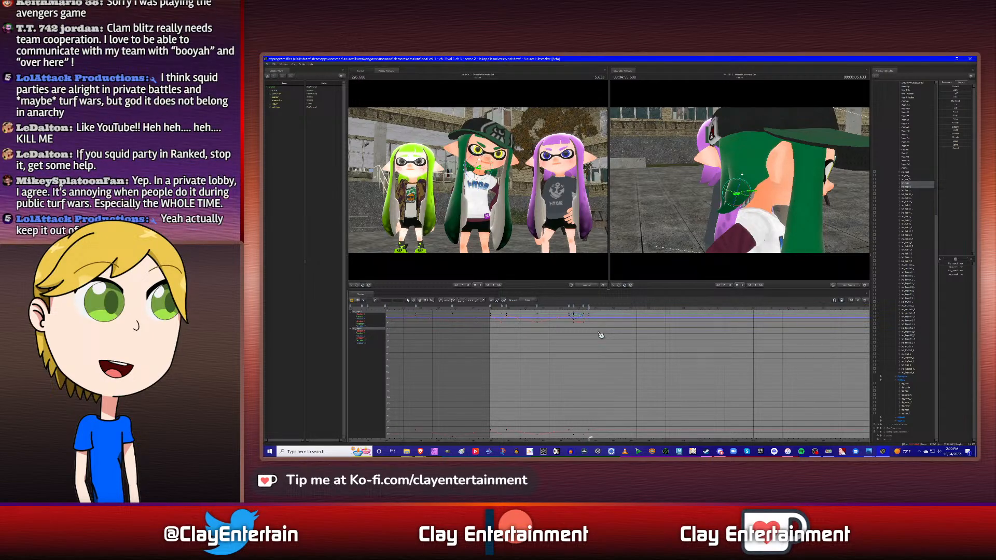
- Remove the back hair bones' keyframe at 5.633 s and paste the copied pose at 5.333 s instead
right_click(590, 307)
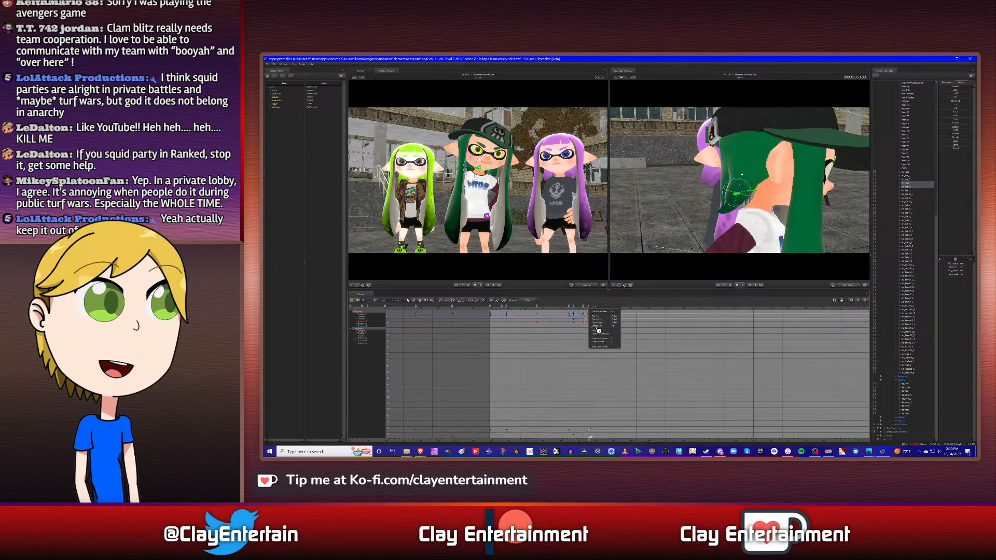
click(602, 330)
key(Delete)
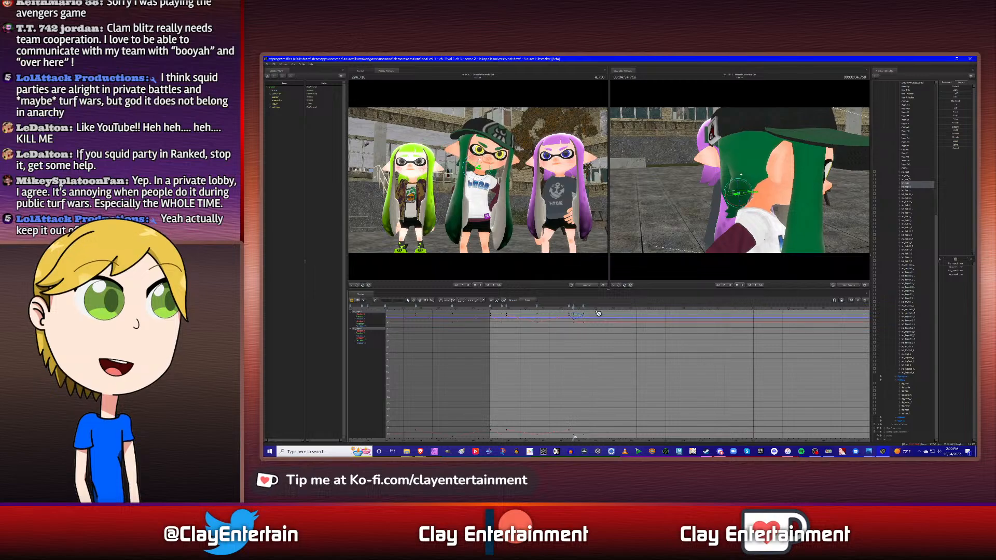
drag(596, 311, 591, 307)
right_click(583, 306)
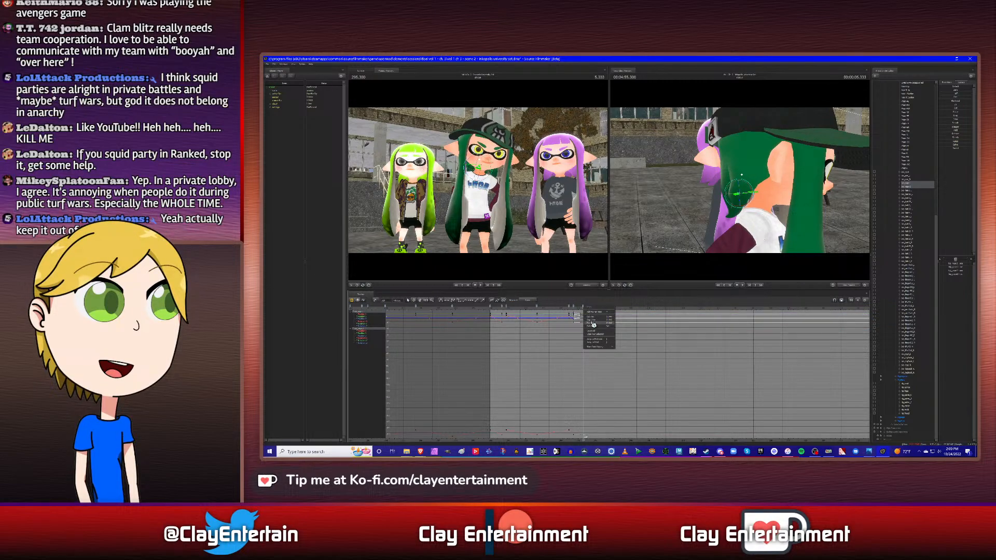
click(596, 328)
key(ctrl+v)
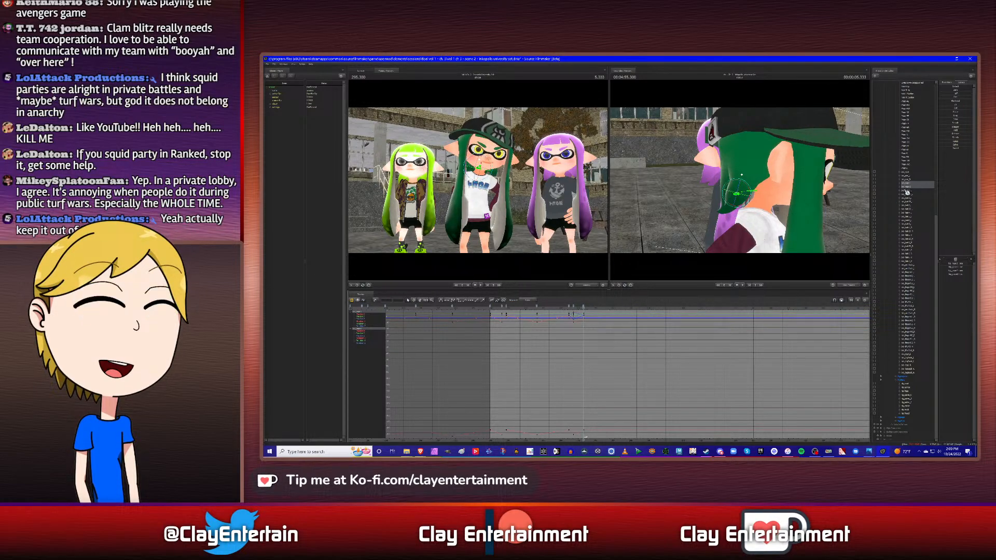
- Paste a resting-pose keyframe for both back hair bones at the neighbouring hair bone's keyframe at 5.633 s
click(910, 178)
key(Right)
key(Right)
key(Right)
key(Right)
key(Right)
key(Right)
key(Right)
key(Right)
key(Right)
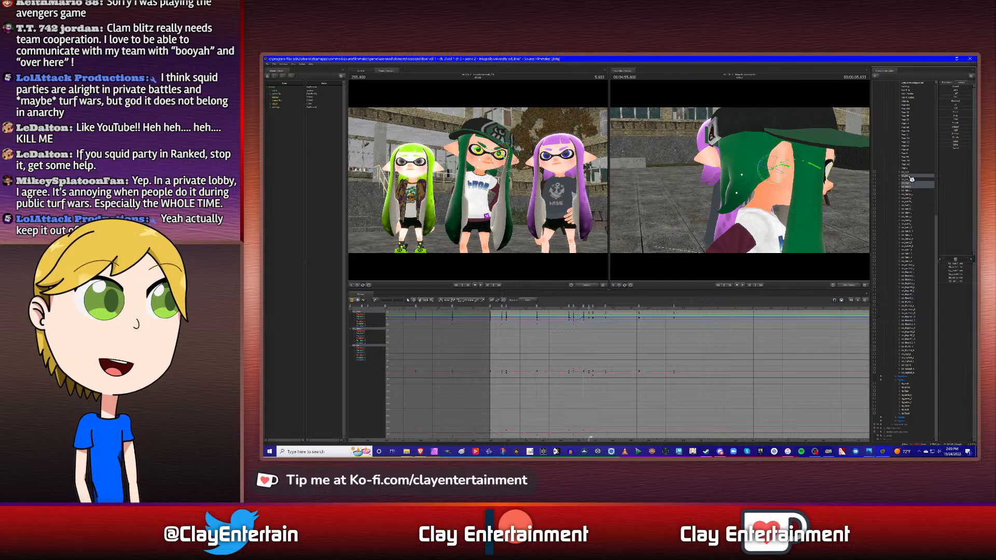
click(909, 184)
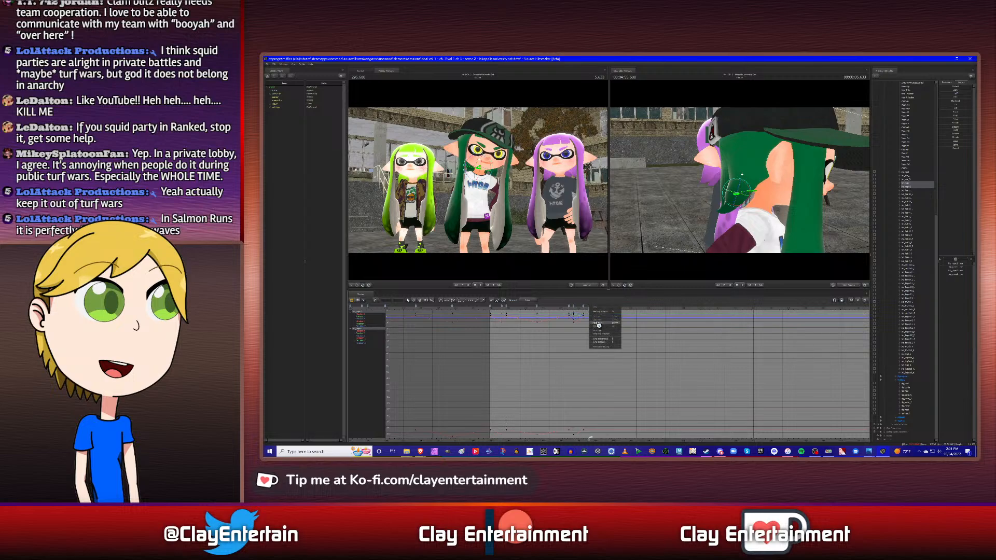
- Select the back hair bones' keyframes up to 5.633 s in the graph and adjust their curve tangents
scroll(586, 358, up, 1)
scroll(524, 346, down, 2)
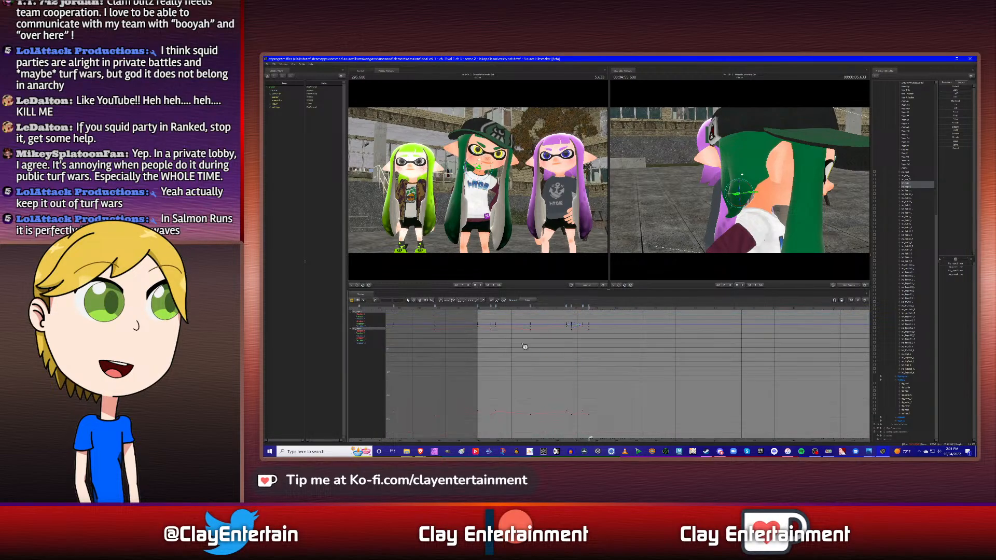
drag(471, 318, 651, 445)
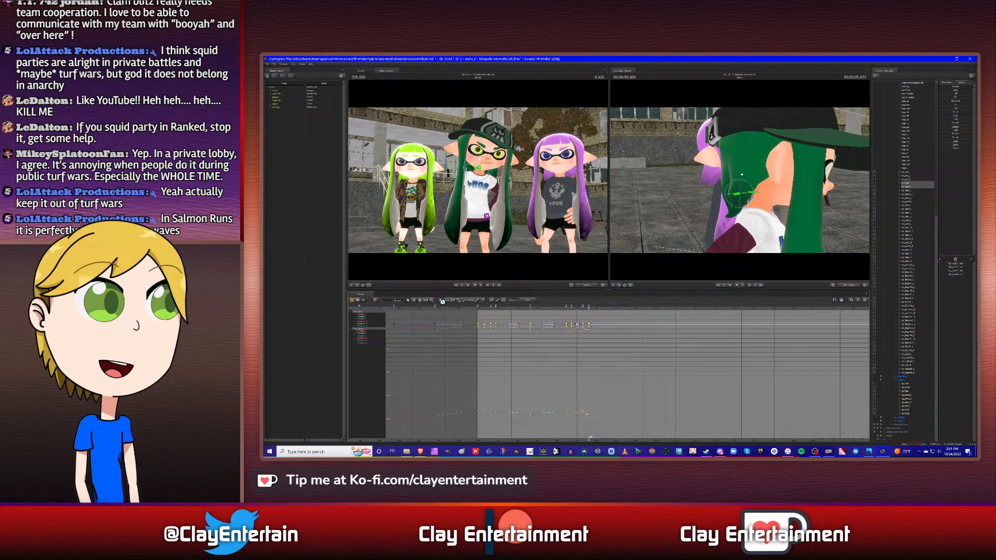
click(634, 368)
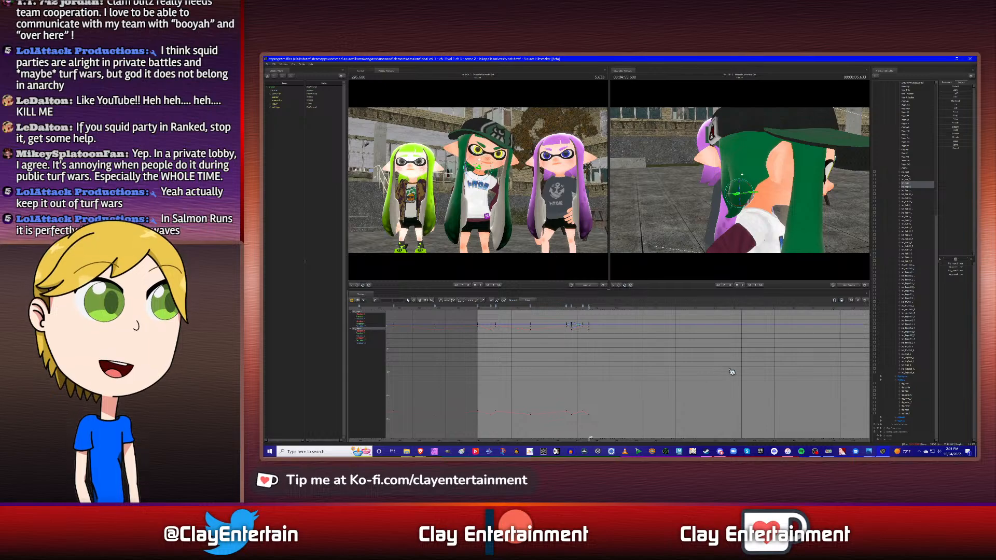
- Paste the back hair bones' keyframe at the neighbouring hair bone's next keyframe, at 5.866 s, where the middle character turns sideways
ctrl+click(911, 176)
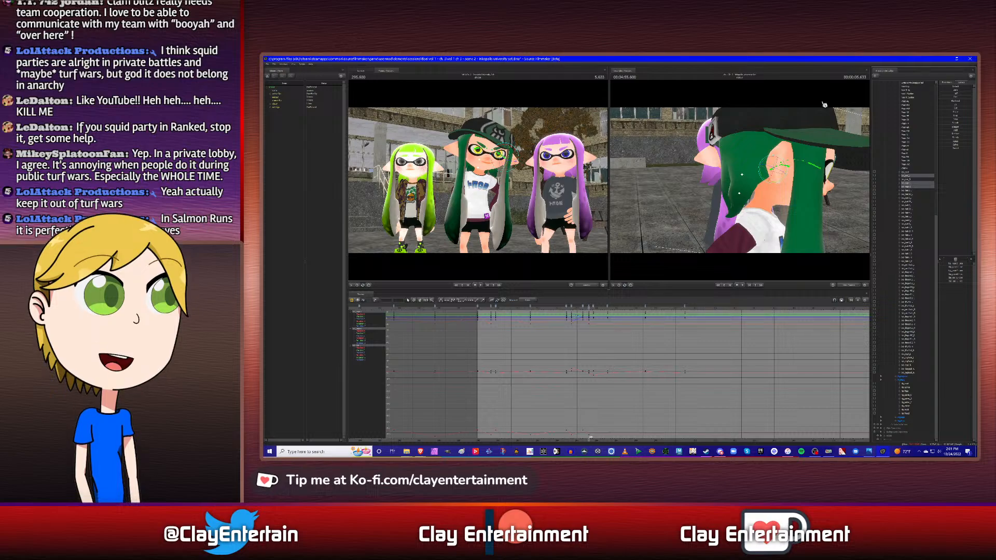
ctrl+click(909, 178)
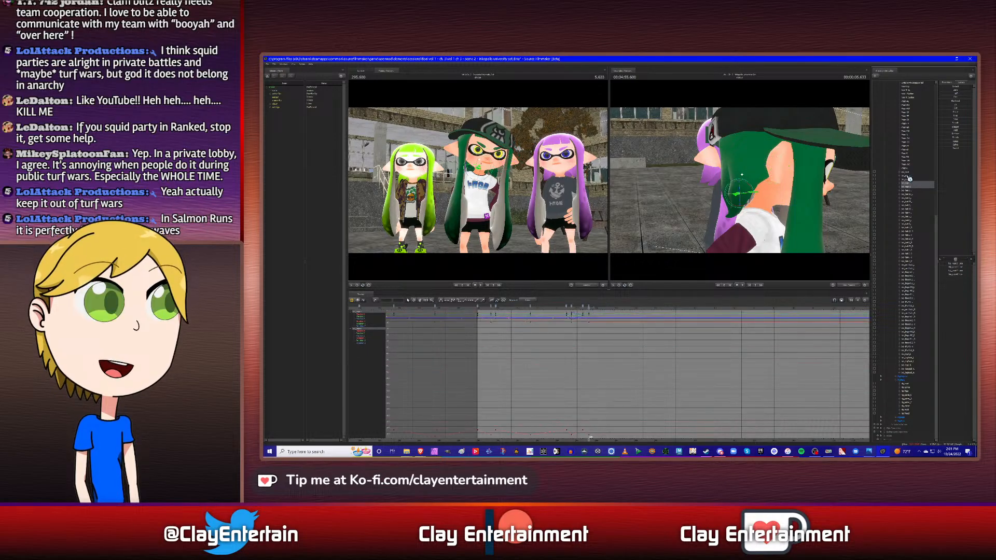
ctrl+click(909, 179)
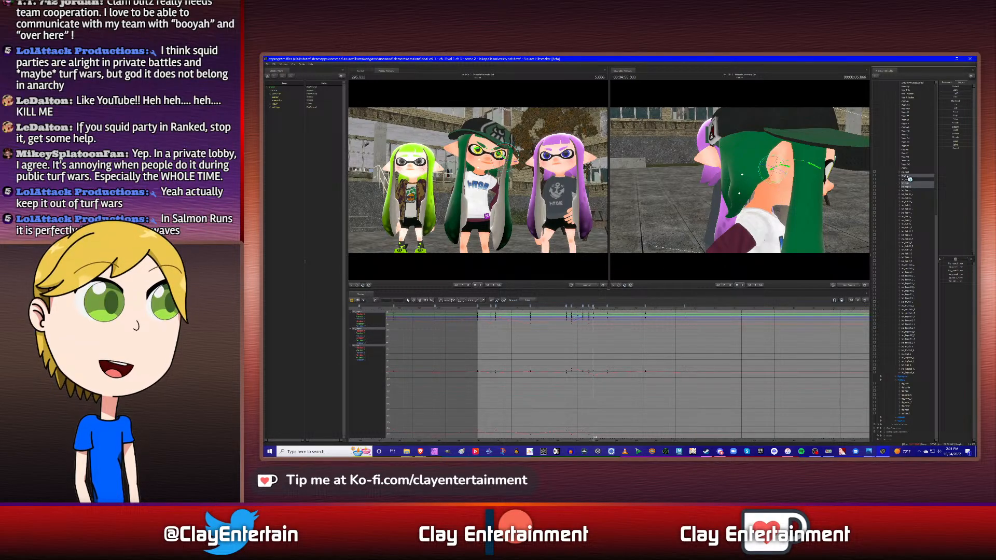
key(Down)
ctrl+click(908, 179)
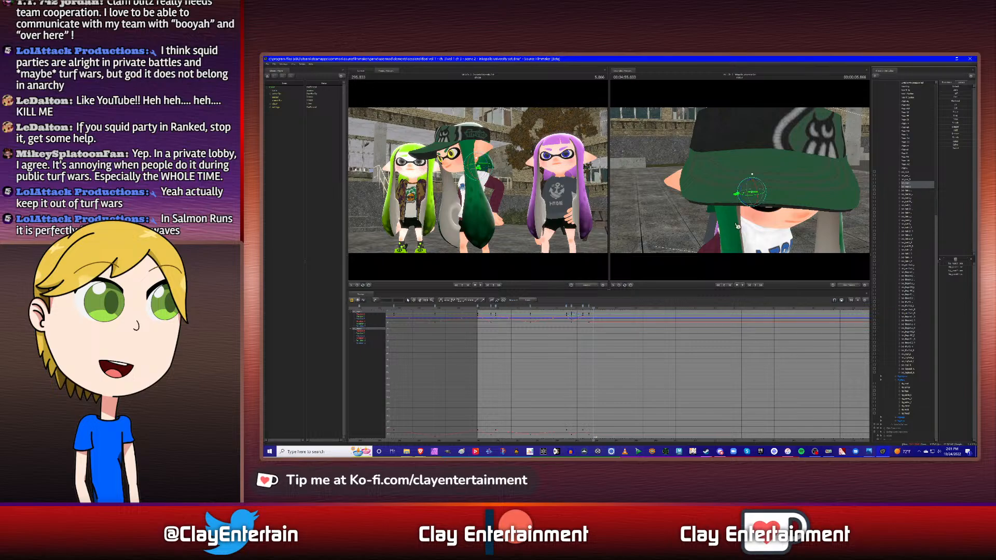
drag(738, 226, 657, 224)
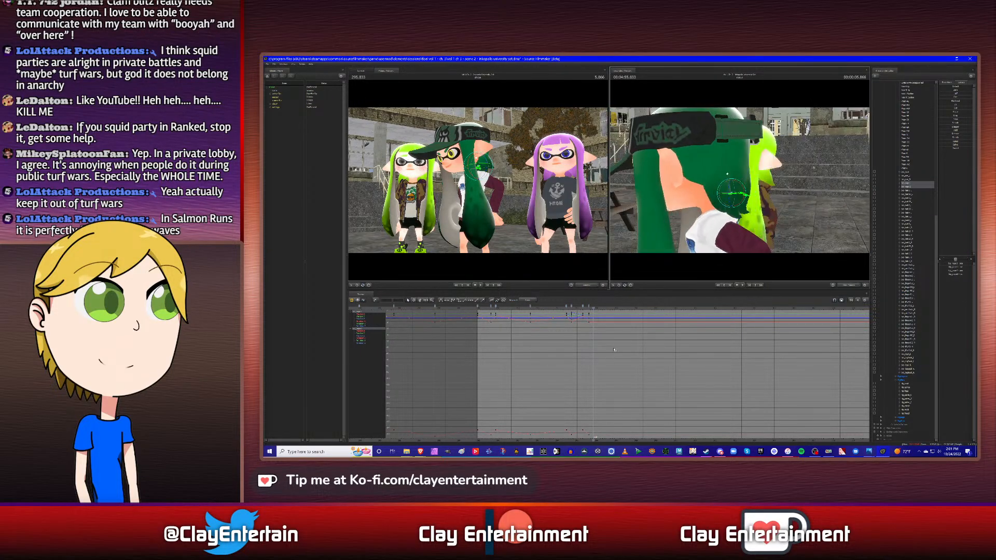
right_click(595, 307)
click(601, 326)
alt+drag(785, 240, 684, 254)
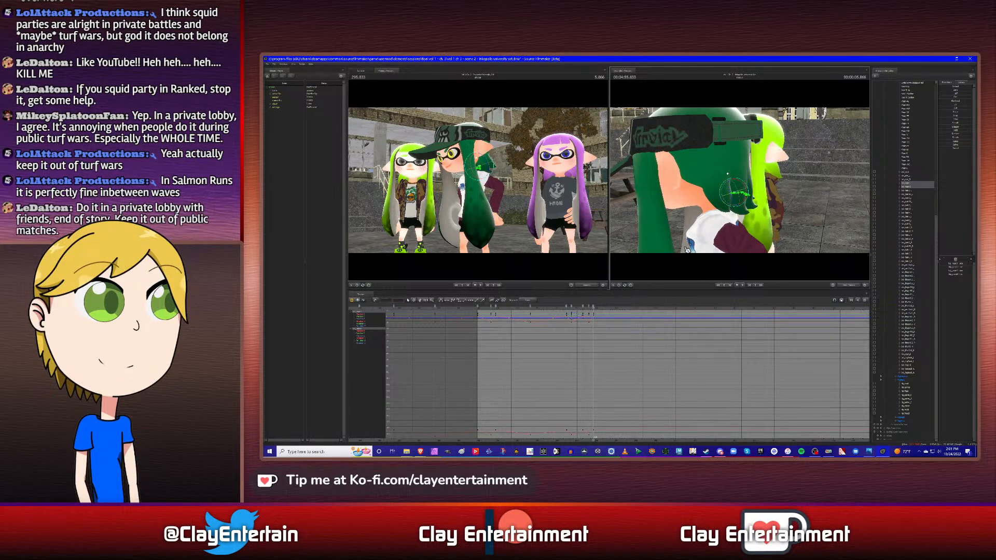
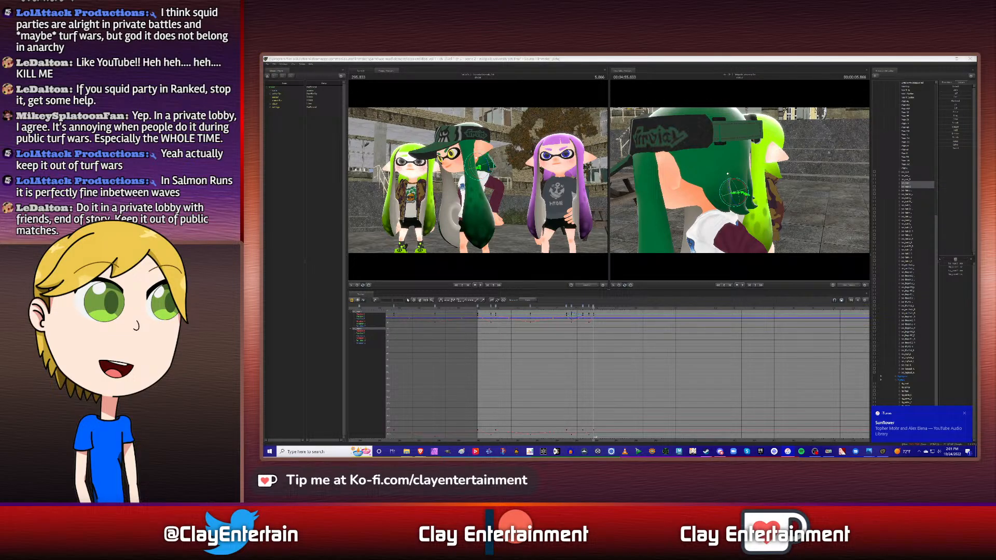
- Rotate the middle character's upper and lower back hair bones at 5.866 s to refine their pose behind the turned head
click(731, 58)
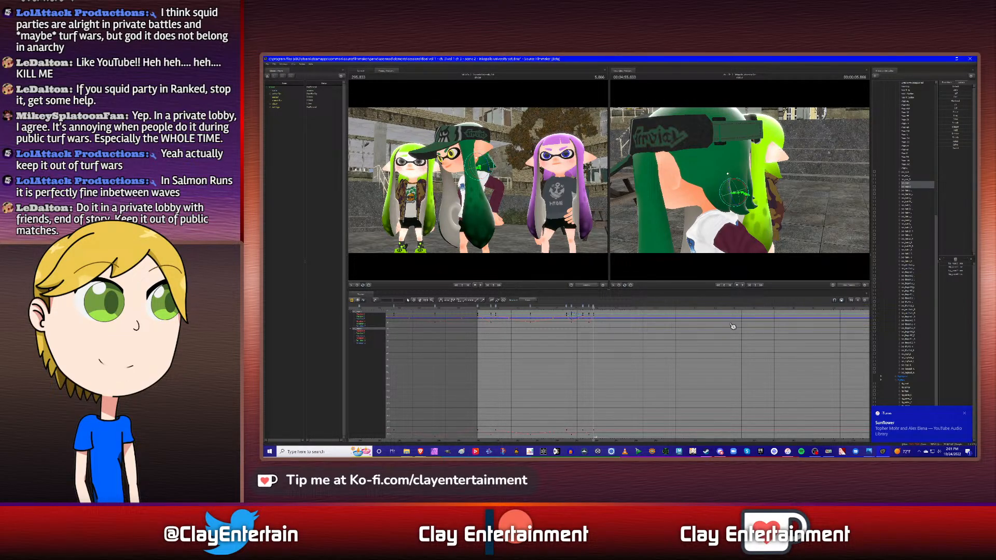
alt+drag(740, 180, 657, 188)
click(906, 183)
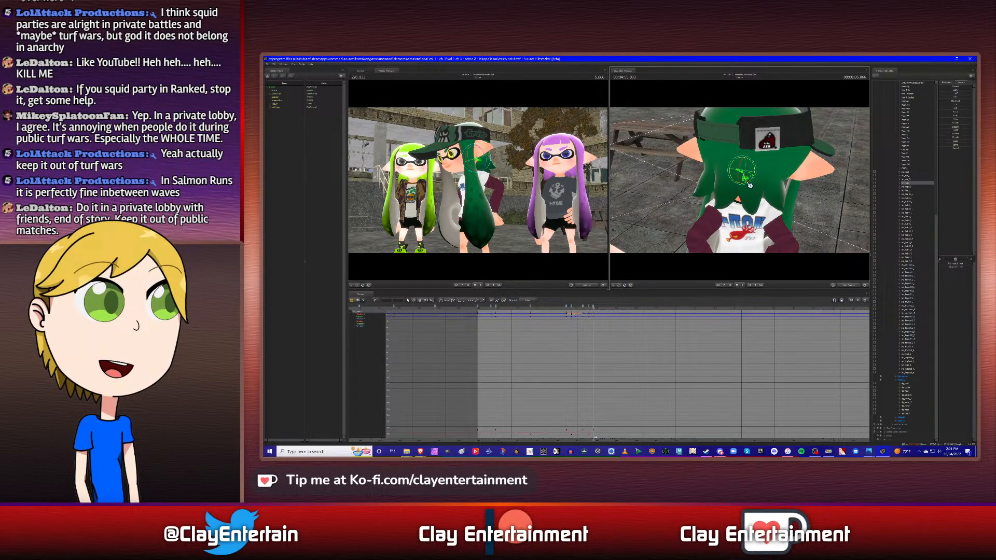
drag(746, 184, 748, 185)
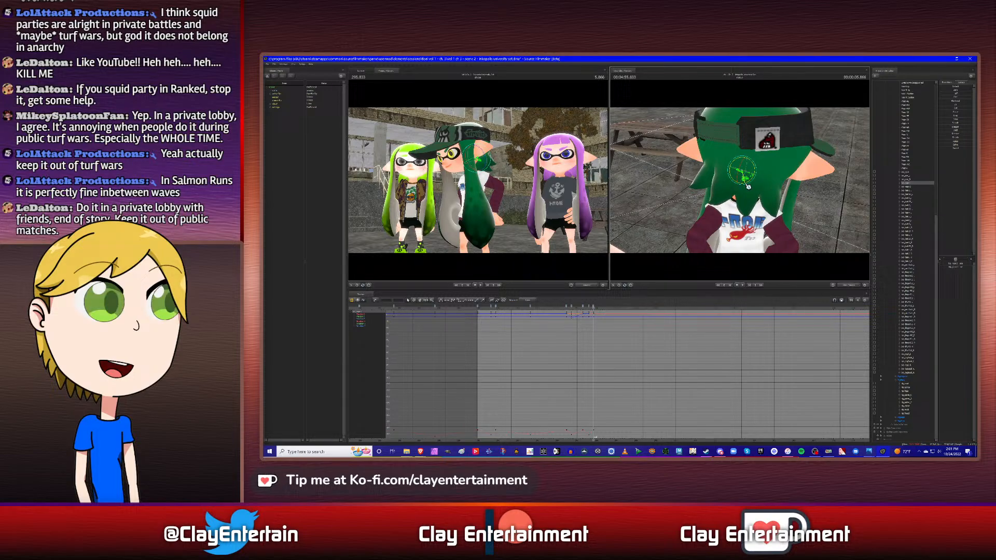
click(910, 187)
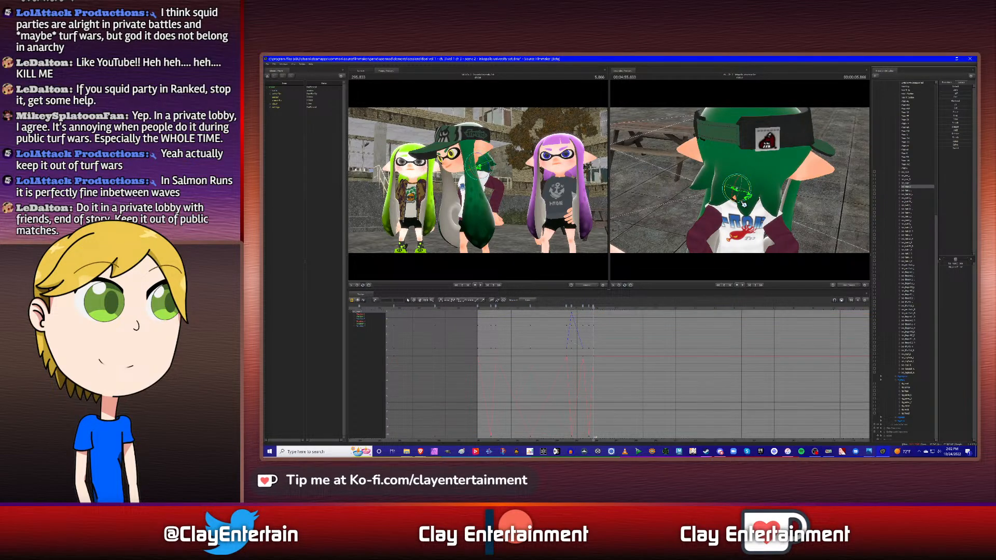
drag(742, 202, 749, 185)
click(913, 184)
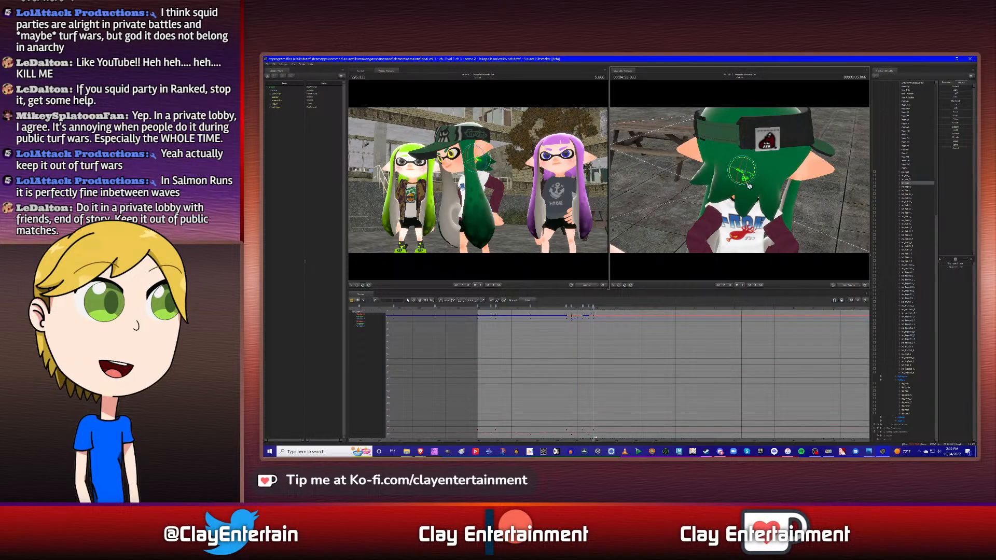
mouse_move(801, 207)
alt+mouse_down()
mouse_move(850, 201)
mouse_move(807, 201)
alt+mouse_up()
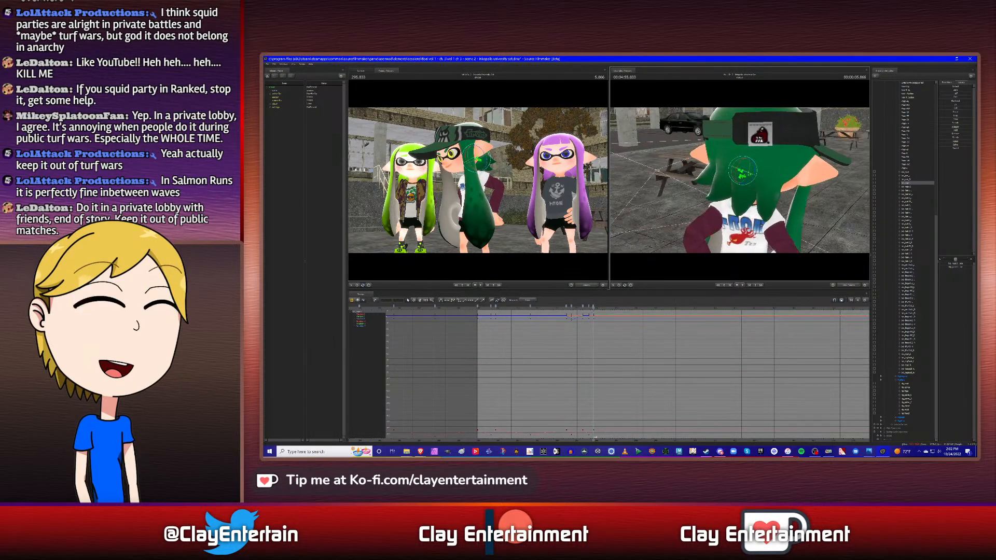
- Copy an earlier keyframe of both back hair bones and paste it at the neighbouring hair bone's next keyframe after 5.866 s
ctrl+click(909, 187)
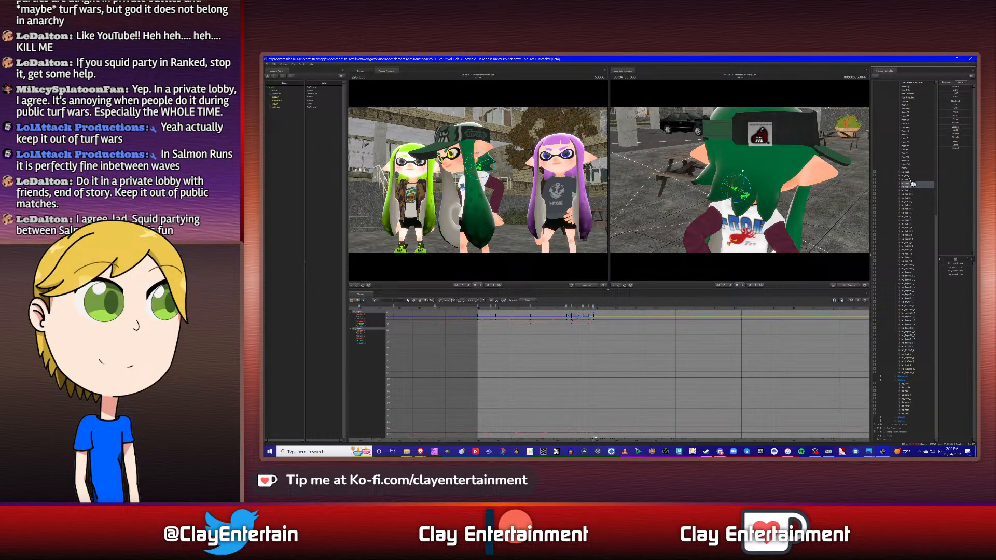
ctrl+click(911, 177)
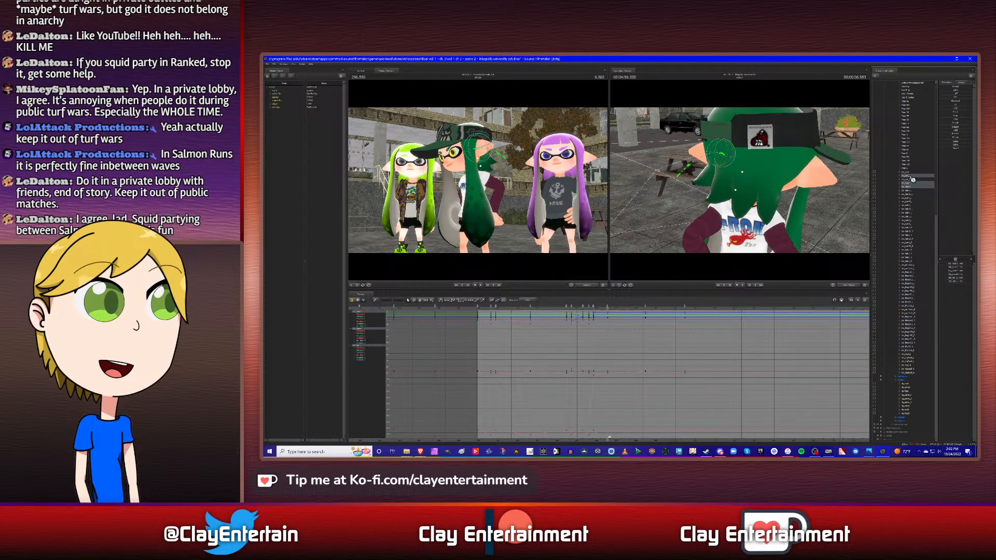
ctrl+click(911, 178)
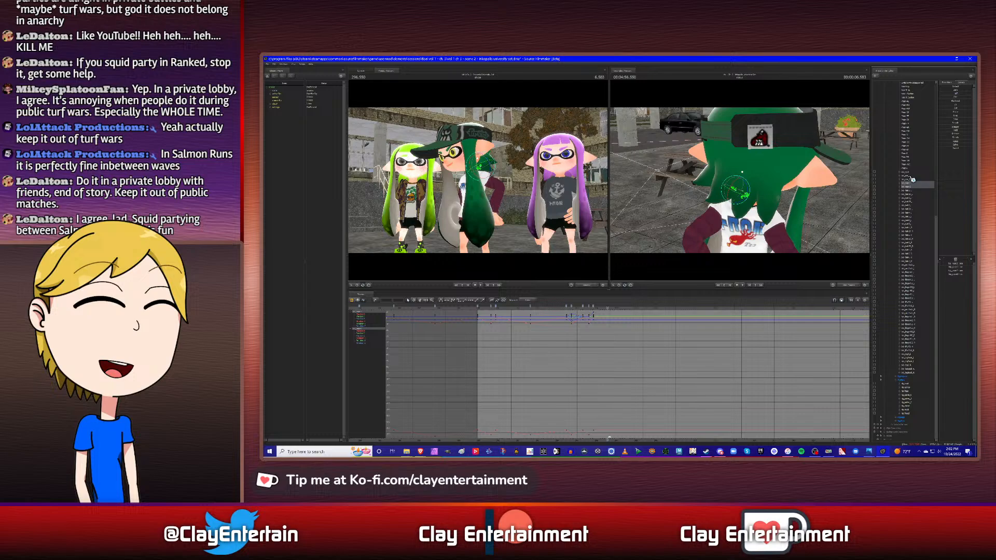
right_click(530, 309)
click(538, 321)
click(617, 309)
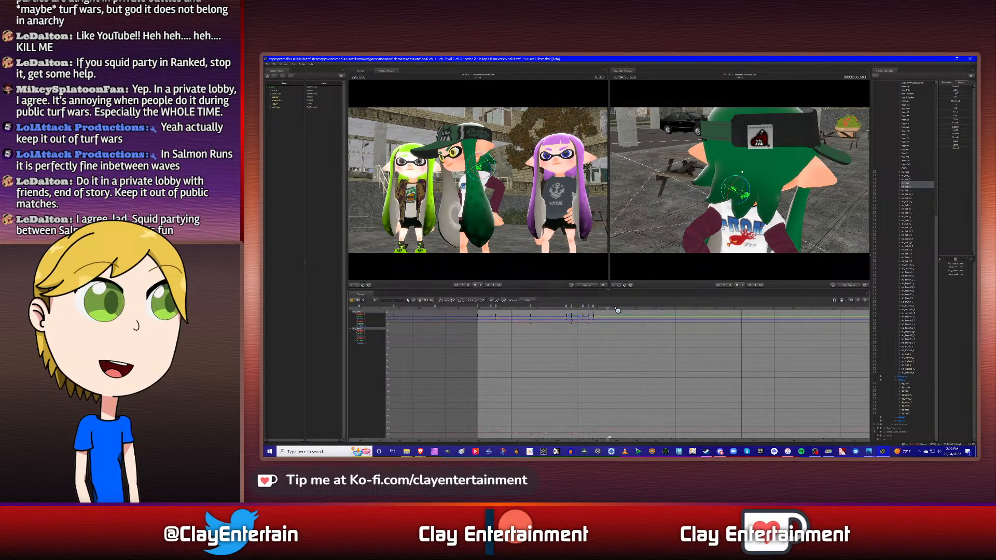
right_click(607, 308)
click(623, 326)
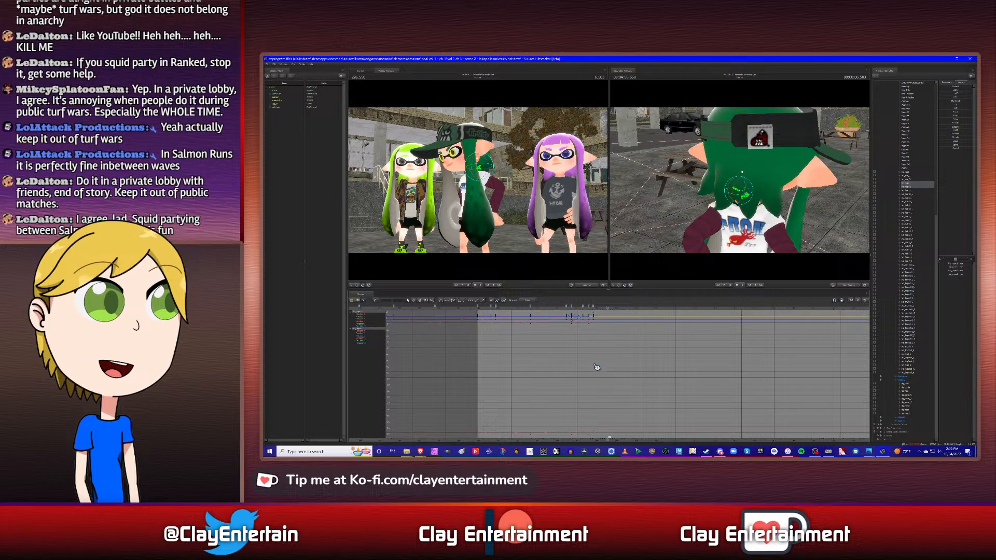
- Select the back hair bones' keyframes in the graph, including the newly pasted one, and adjust their curve tangents
drag(497, 337, 674, 446)
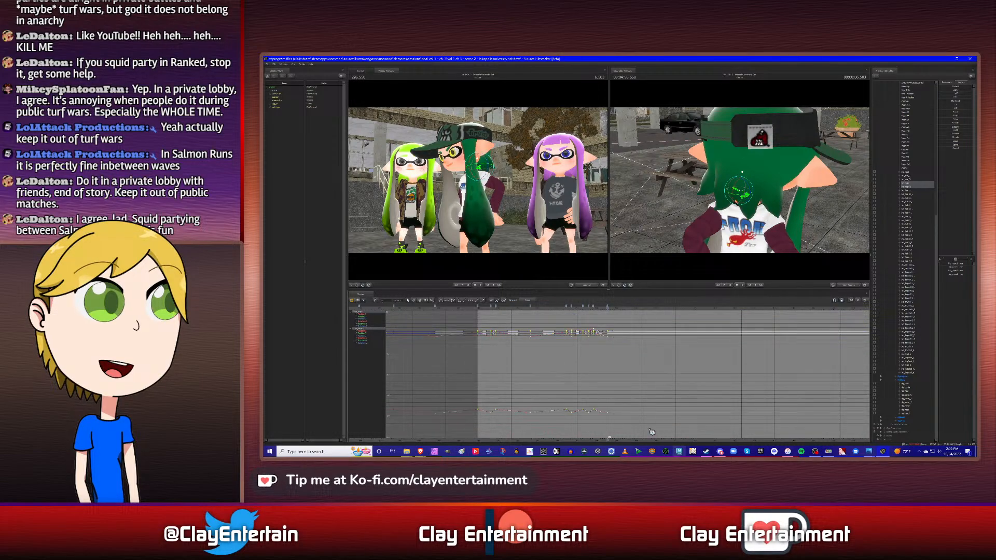
click(633, 372)
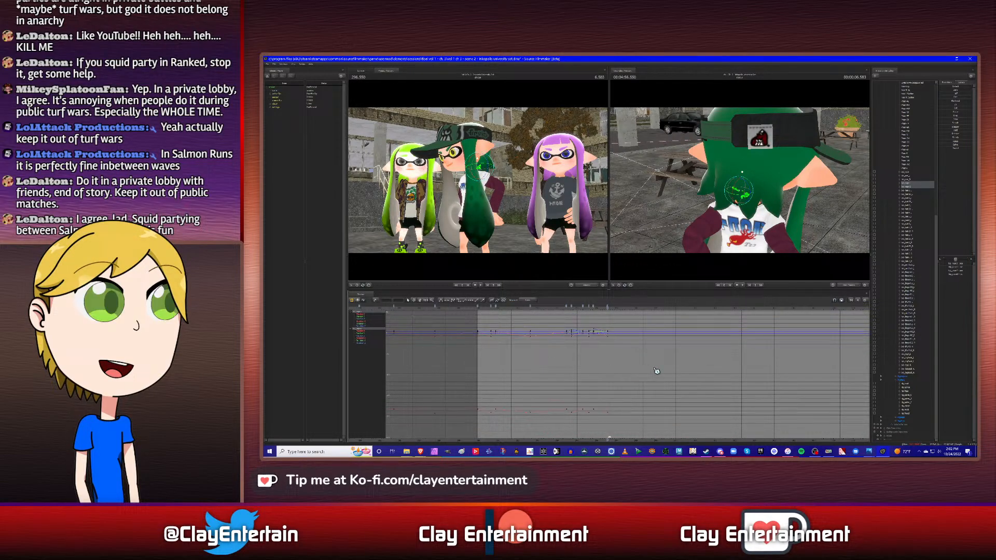
scroll(656, 372, up, 2)
scroll(656, 372, down, 2)
scroll(610, 364, up, 2)
scroll(609, 364, down, 2)
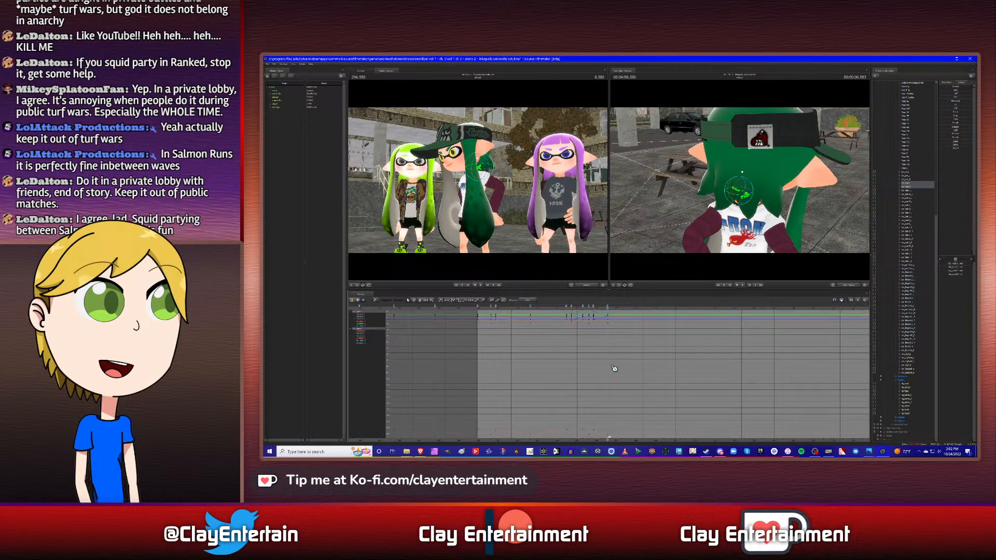
- Paste a copied keyframe for both back hair bones at 8.5 s on the timeline
alt+drag(795, 230, 618, 218)
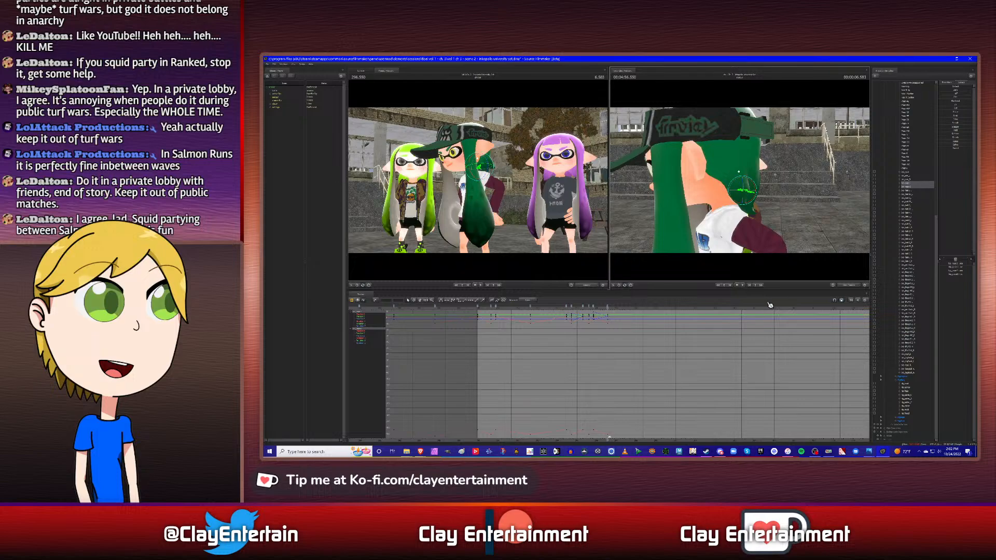
middle_drag(638, 379, 573, 373)
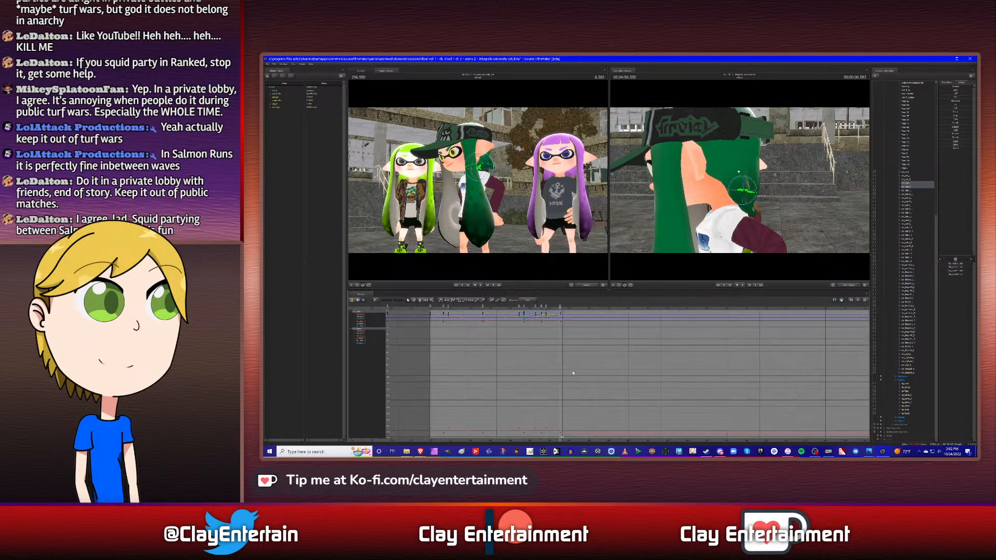
click(911, 177)
key(Down)
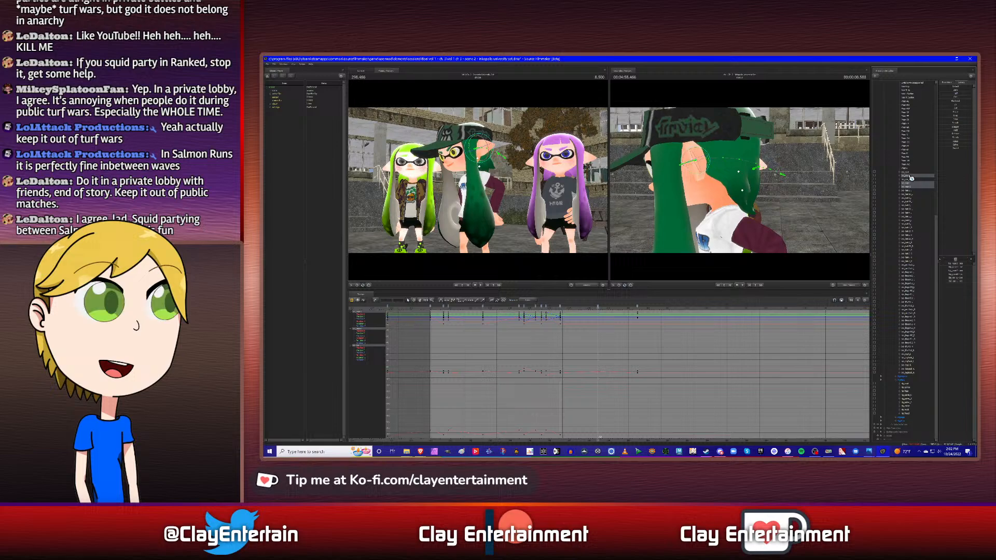
click(911, 184)
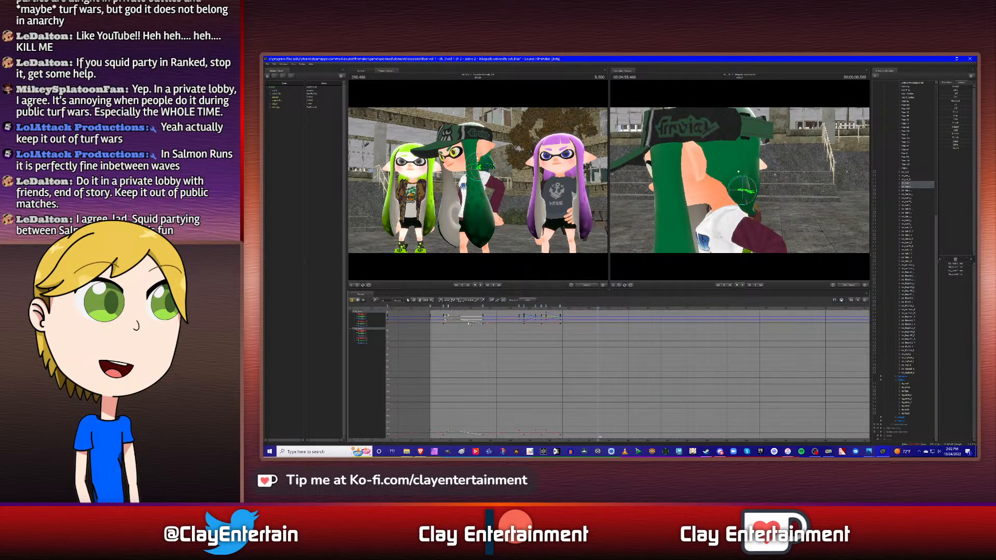
right_click(599, 308)
click(615, 329)
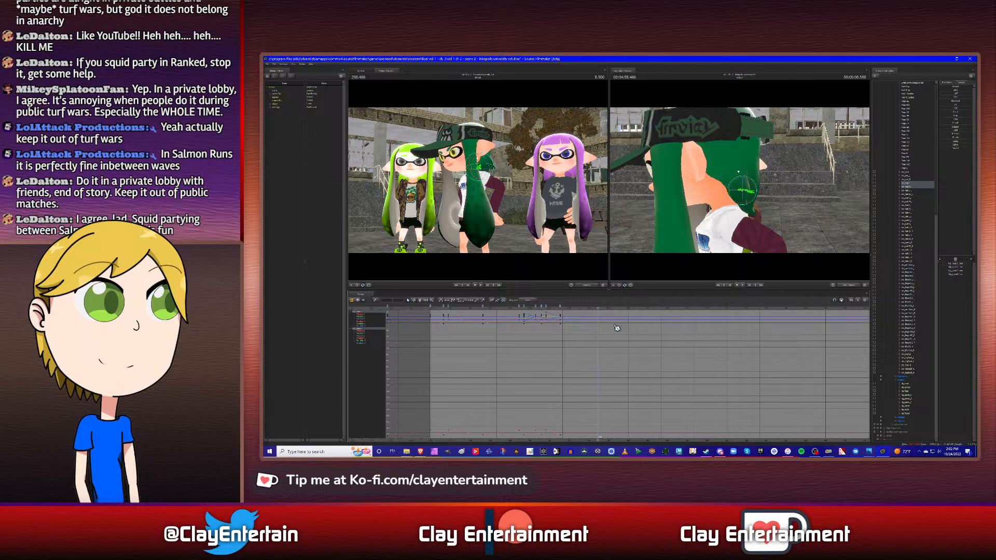
- Find the neighbouring hair bone's following keyframe and copy the back hair bones' keyframe that precedes the one at 8.5 s
ctrl+click(907, 176)
click(907, 183)
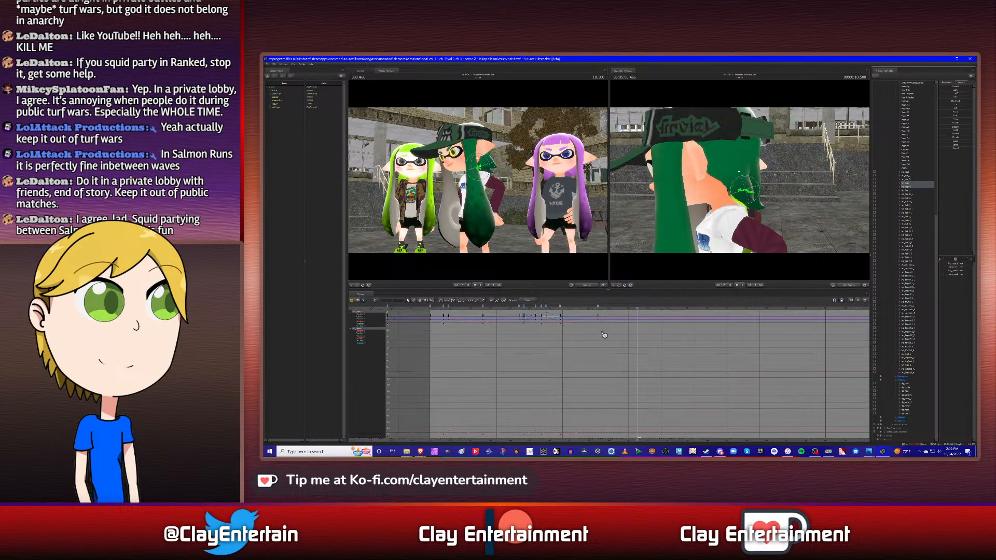
right_click(564, 303)
click(564, 302)
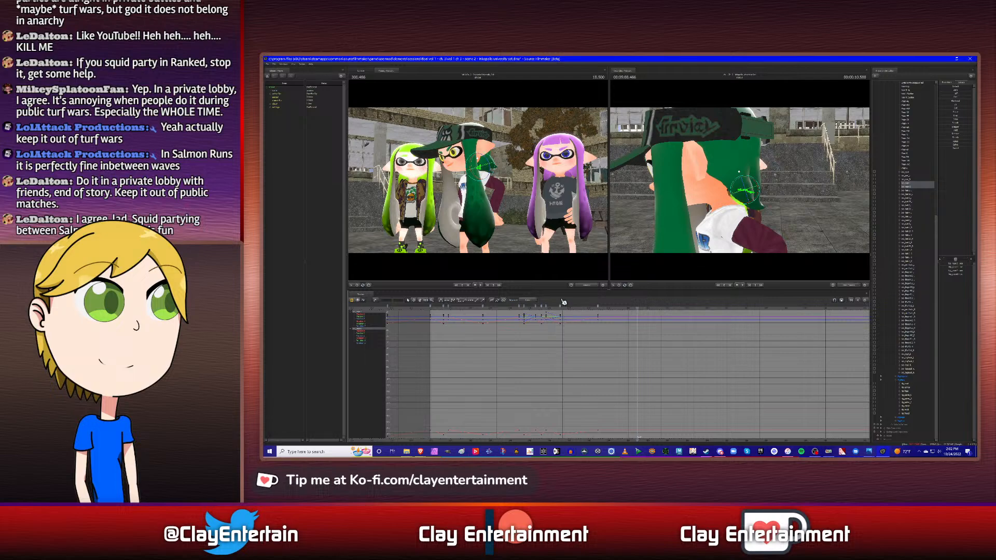
right_click(562, 307)
click(562, 306)
click(561, 306)
right_click(562, 306)
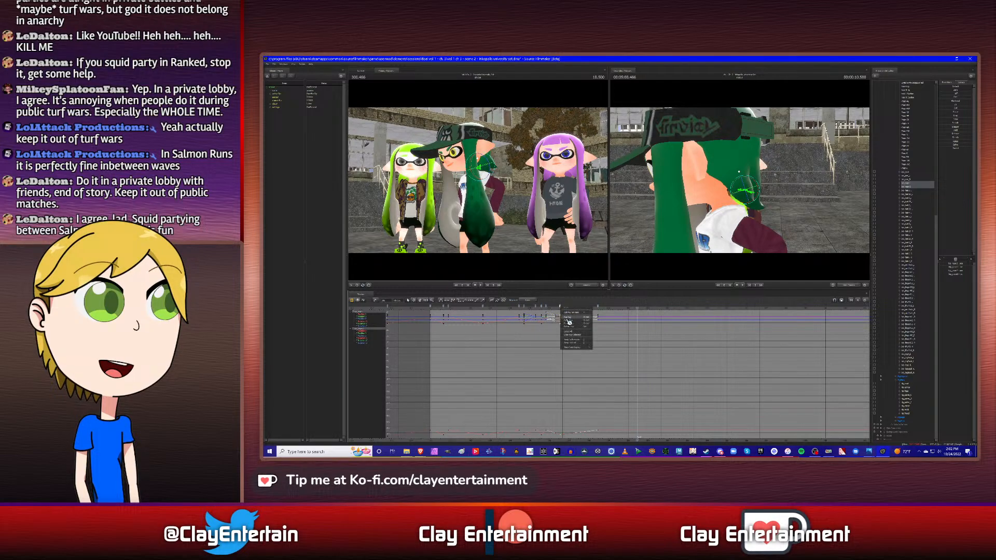
click(570, 318)
click(619, 338)
- Paste the copied back hair keyframe at 10.5 s and adjust the curve tangents of the back hair bones' keyframes
right_click(637, 307)
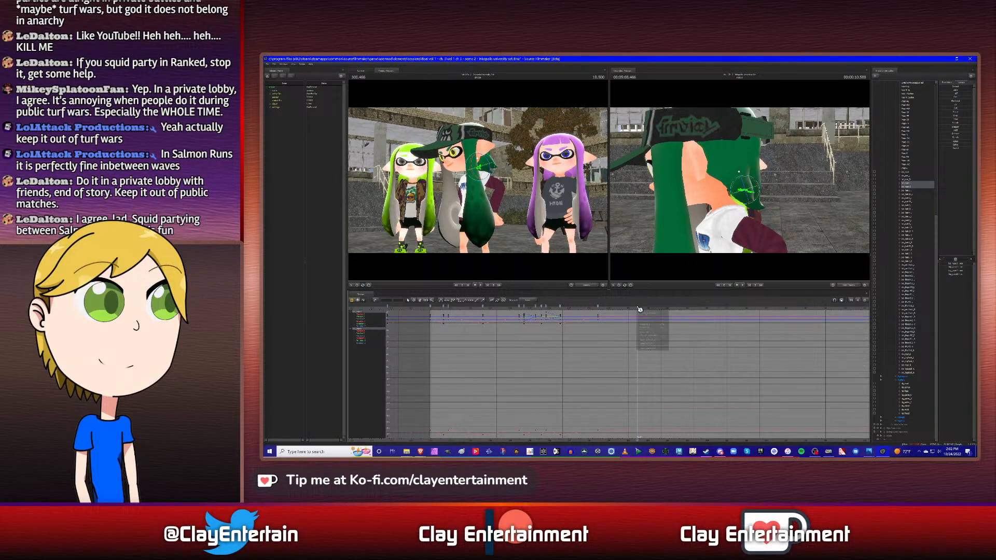
click(643, 330)
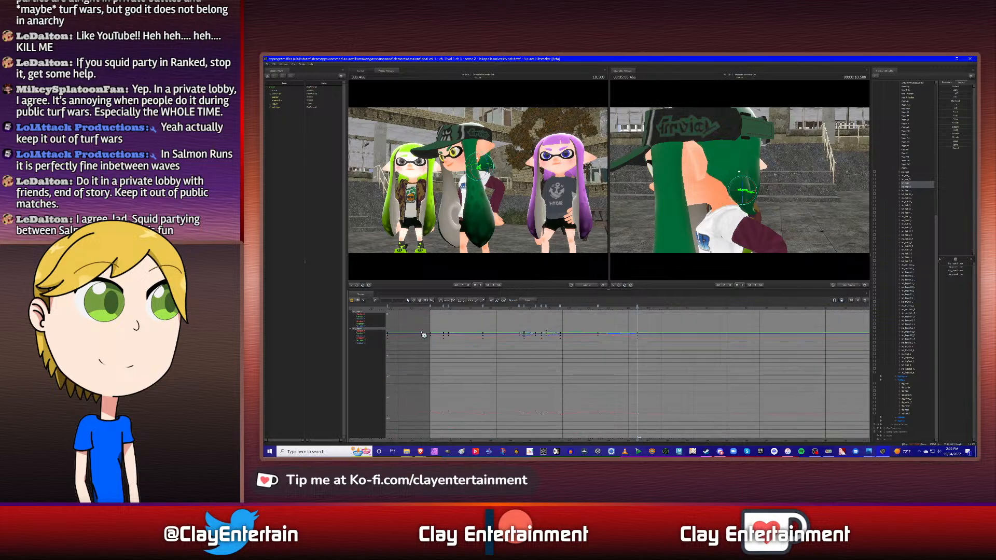
click(445, 301)
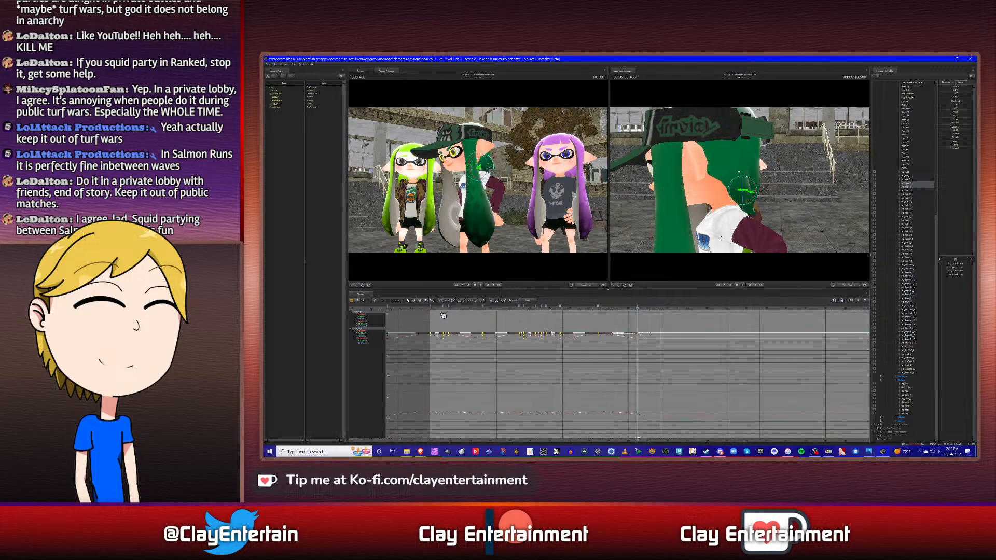
click(621, 389)
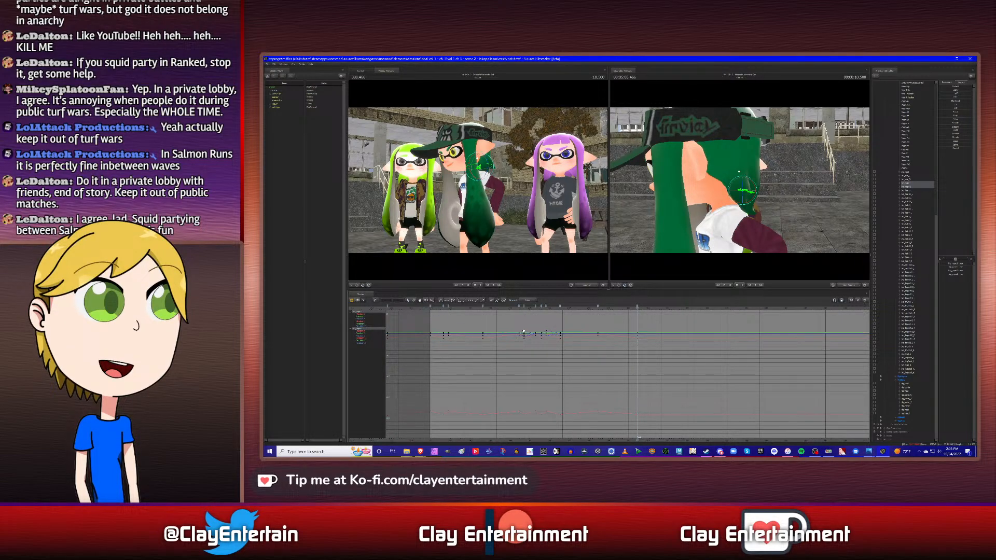
- Play back the shot to check the middle character's back hair motion
middle_drag(523, 331, 580, 331)
scroll(614, 368, up, 2)
key(Left)
key(Left)
key(Left)
key(Left)
key(Left)
key(Left)
key(Left)
key(Left)
key(Left)
key(Left)
key(Left)
key(Left)
key(Left)
key(Left)
key(Left)
key(Left)
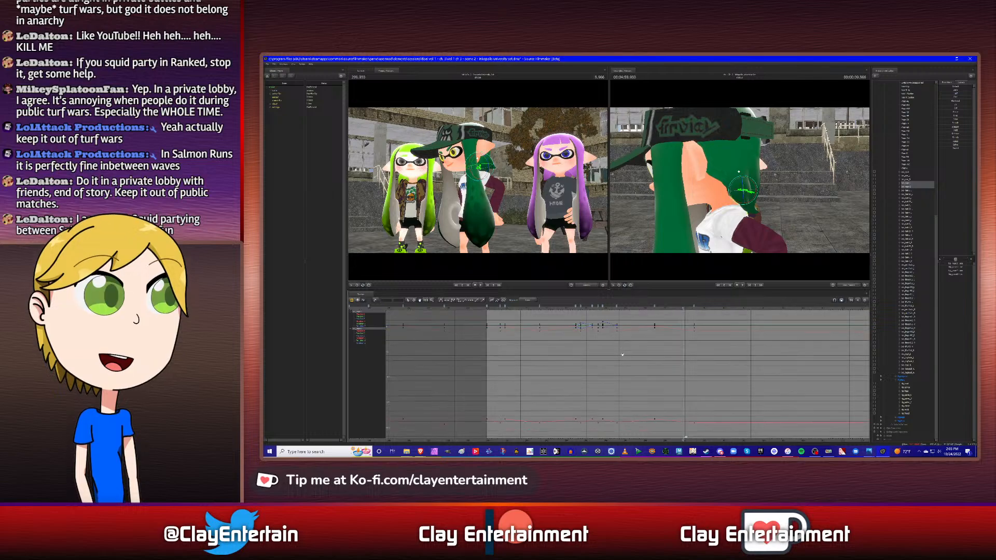
key(space)
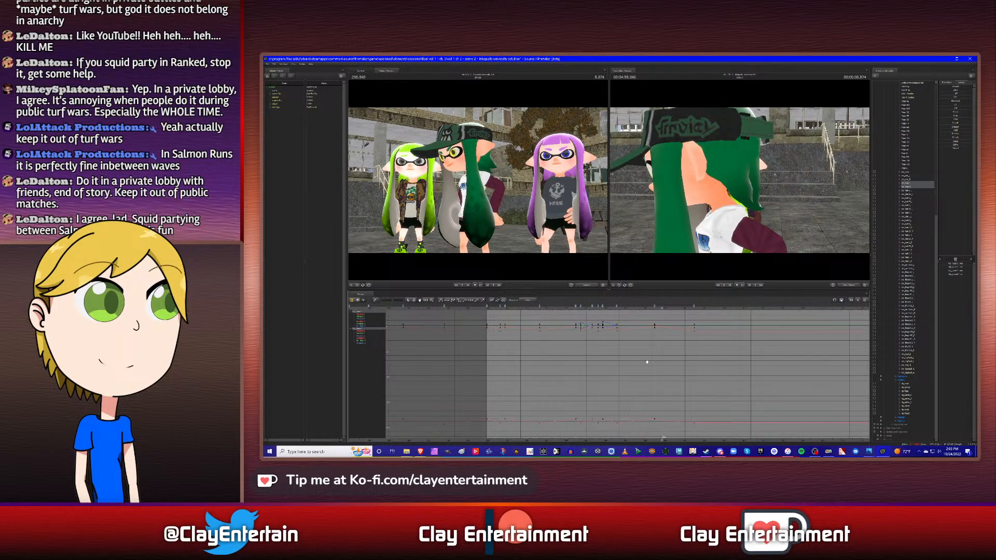
key(space)
- Keyframe the middle character's side hair bone chain at the start of the shot and show the first back hair bone's keyframes alongside
key(Up)
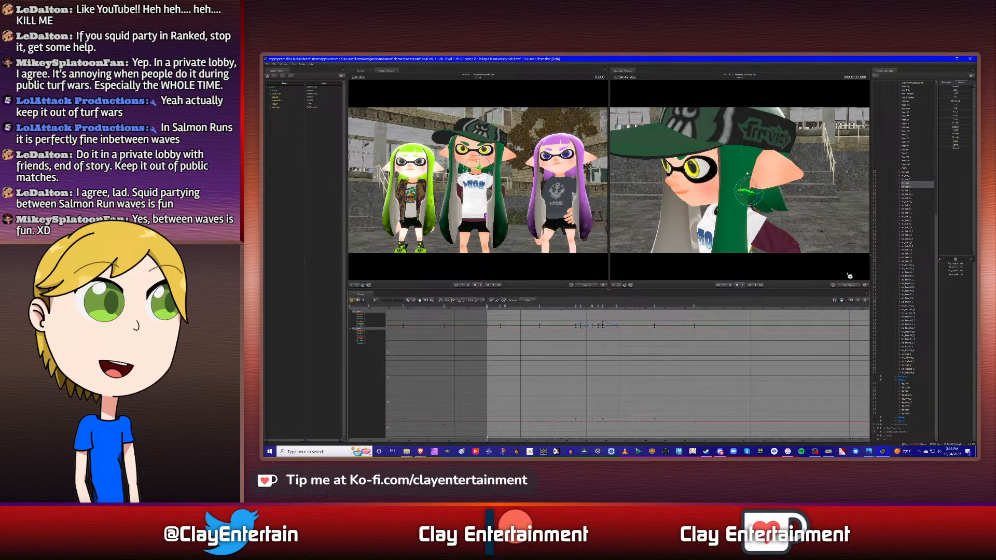
click(911, 191)
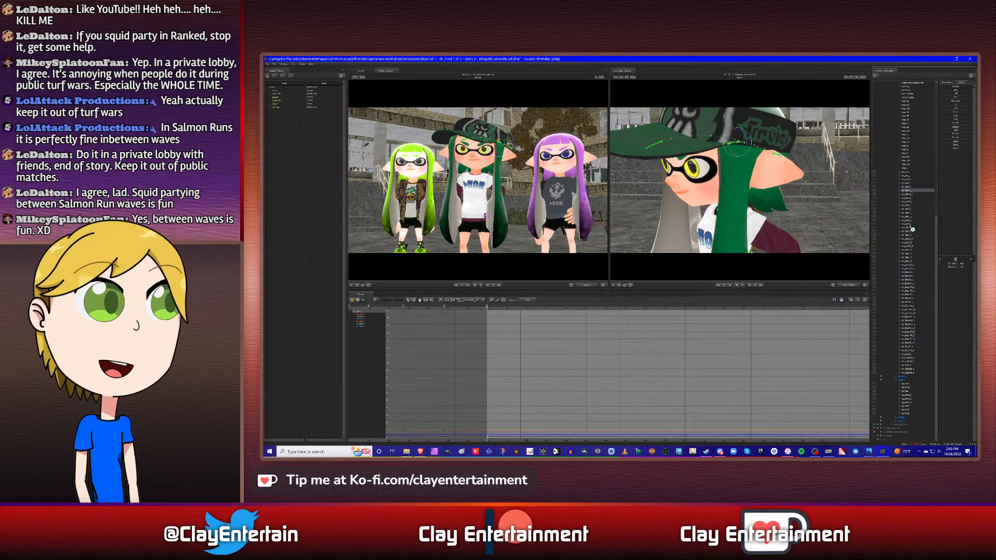
shift+click(910, 224)
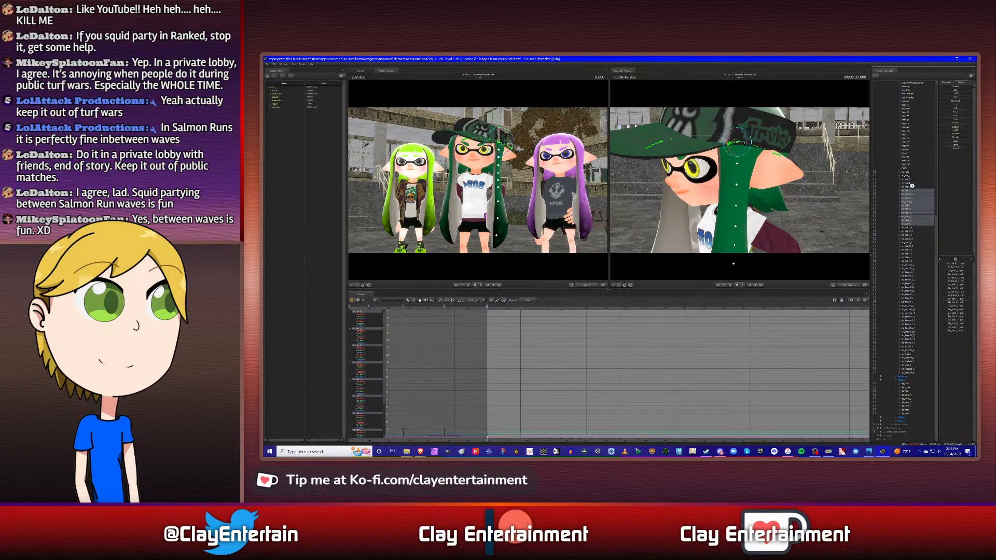
ctrl+click(911, 183)
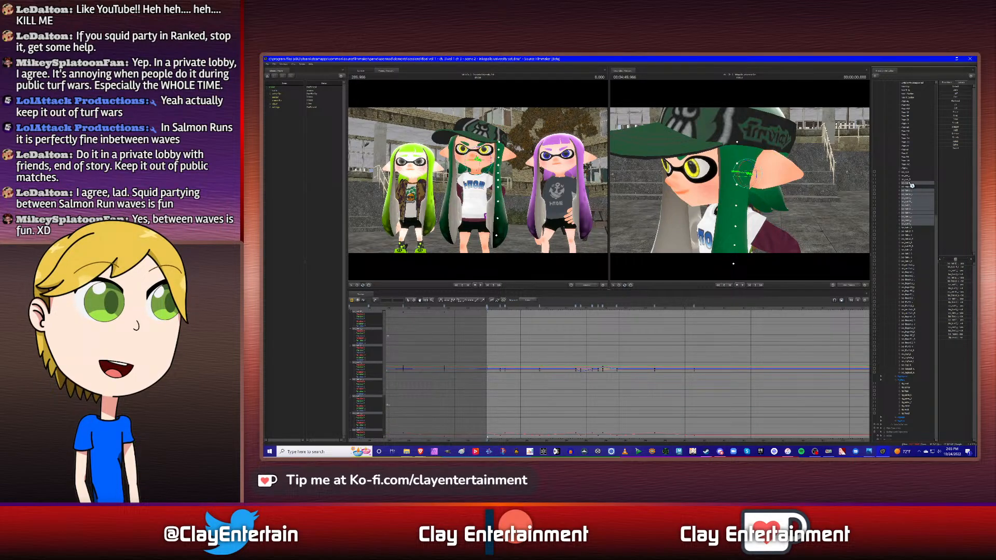
- Find the back hair bone's keyframe at 0.666 s and rotate the side hair bone chain outward there for the sway
click(908, 192)
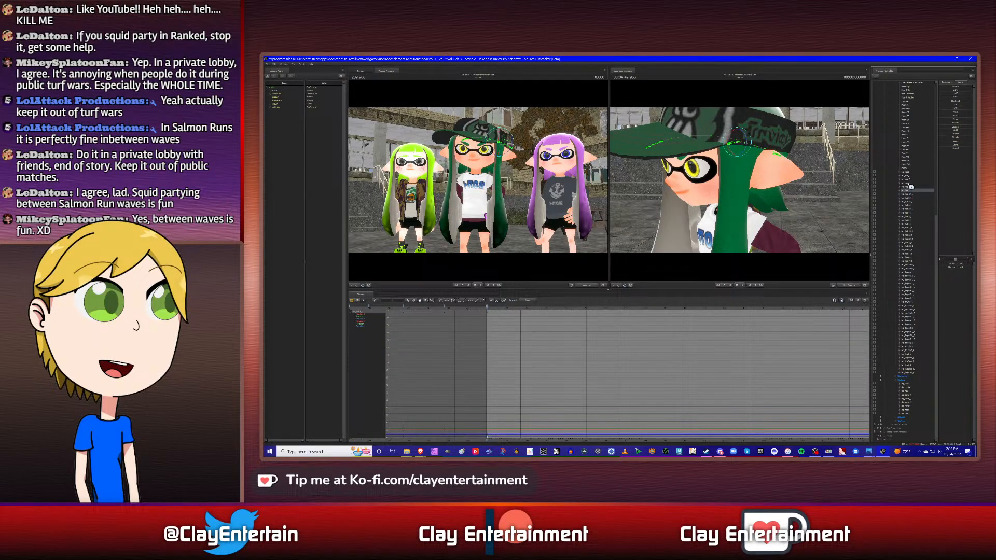
ctrl+click(911, 184)
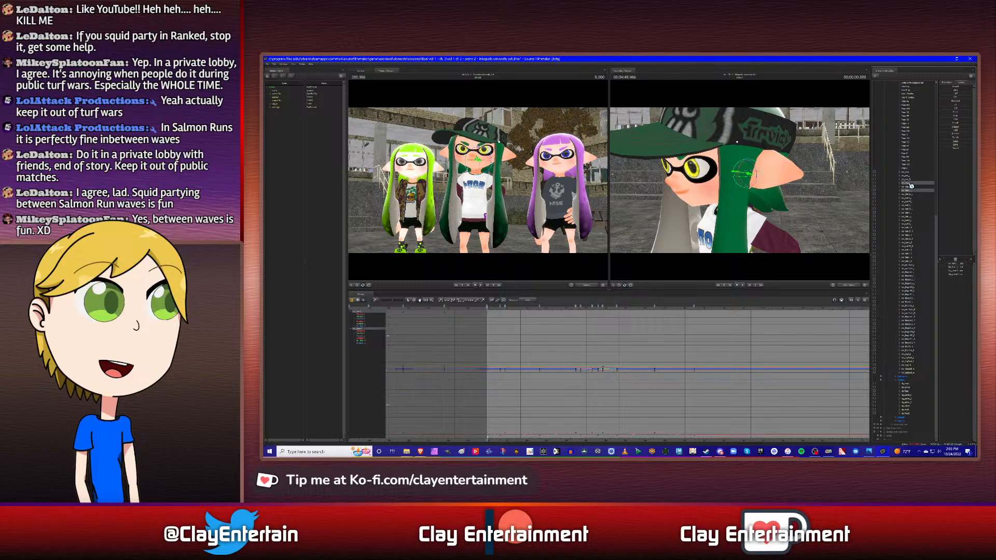
key(Up)
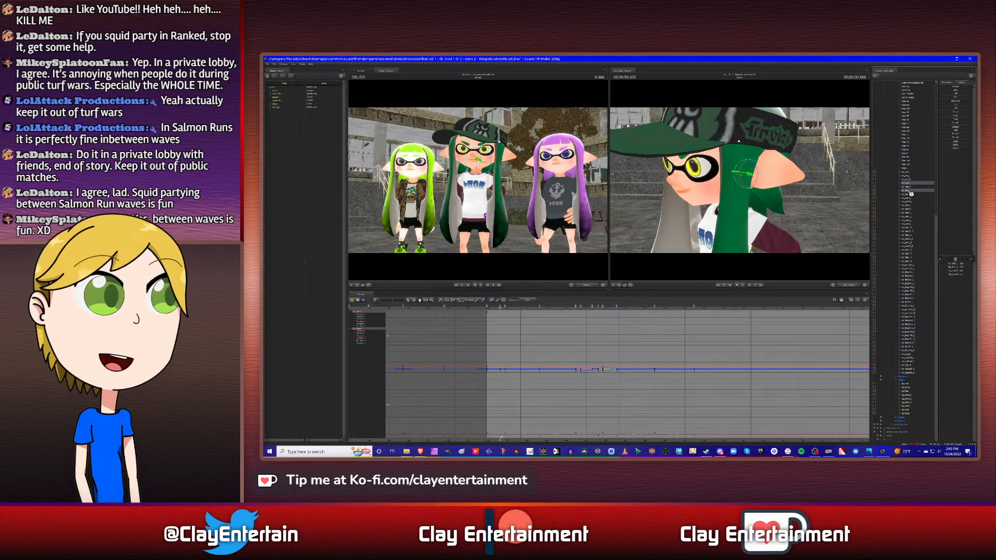
click(911, 191)
shift+click(911, 224)
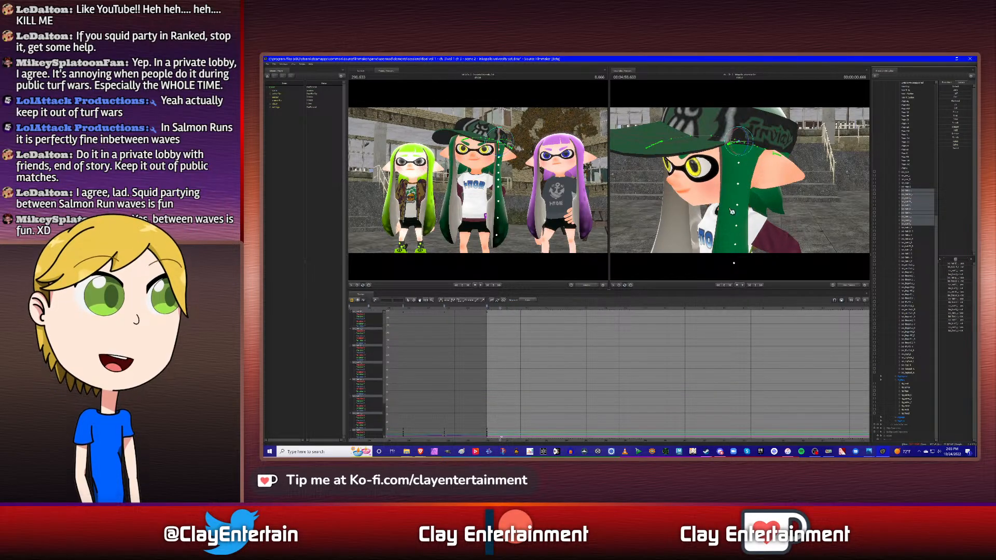
alt+drag(737, 182, 742, 182)
alt+right_drag(742, 182, 738, 181)
alt+drag(737, 181, 743, 183)
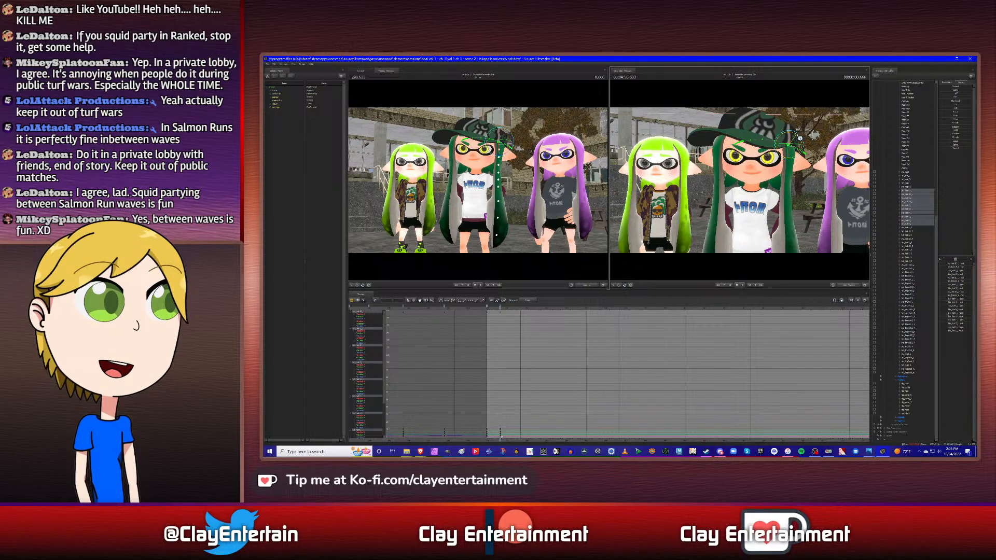
drag(799, 138, 799, 138)
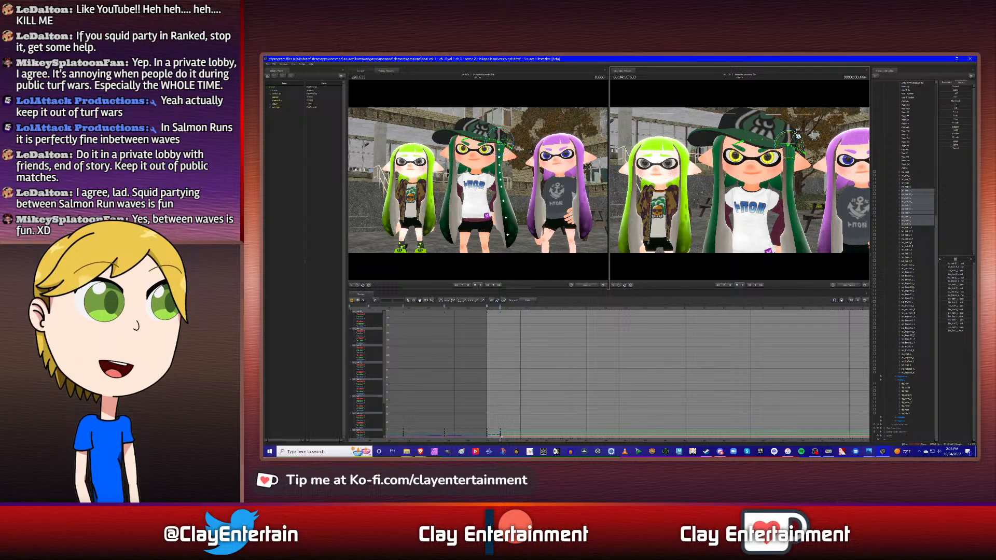
drag(797, 136, 795, 135)
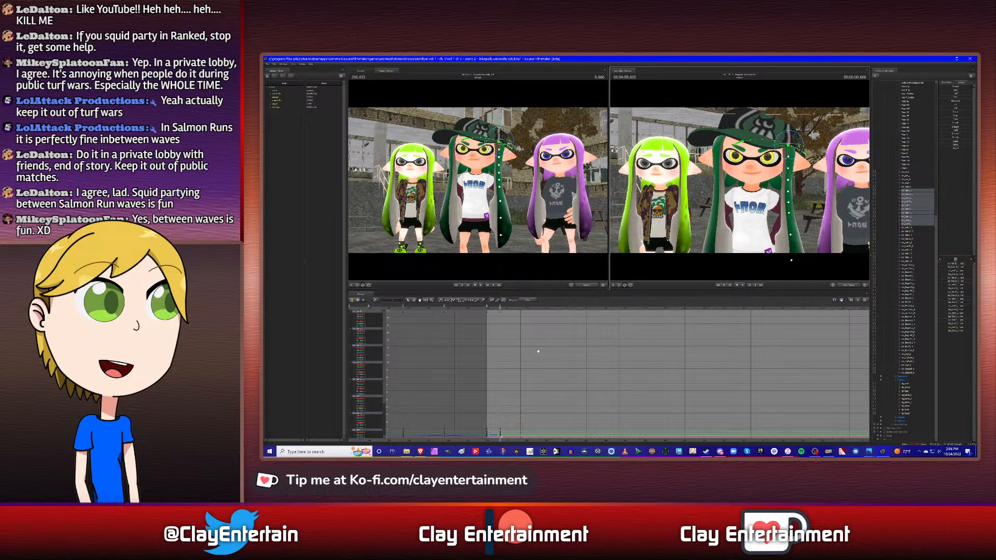
- Adjust the curve tangents of the side hair chain's keyframes at 0 s and 0.666 s
scroll(540, 349, down, 3)
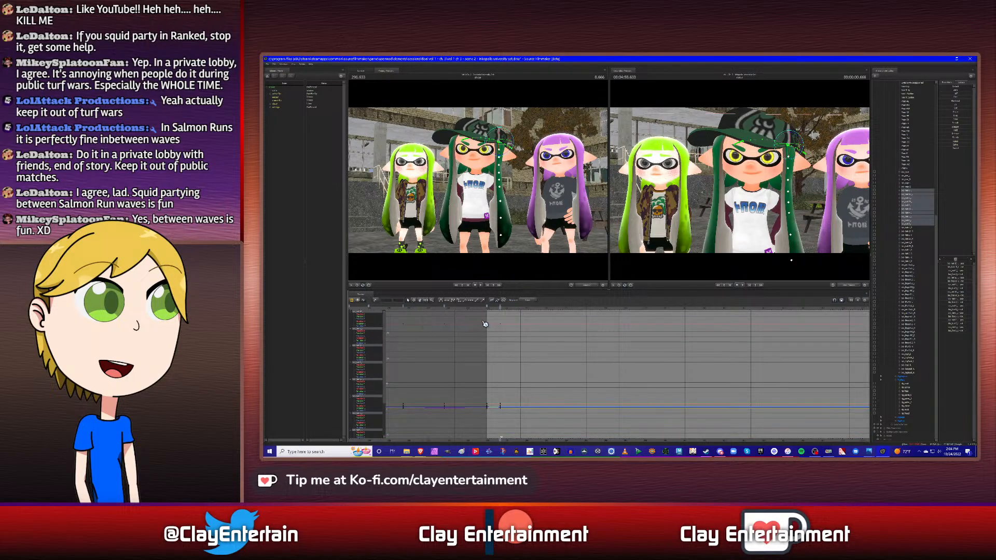
drag(553, 442, 548, 437)
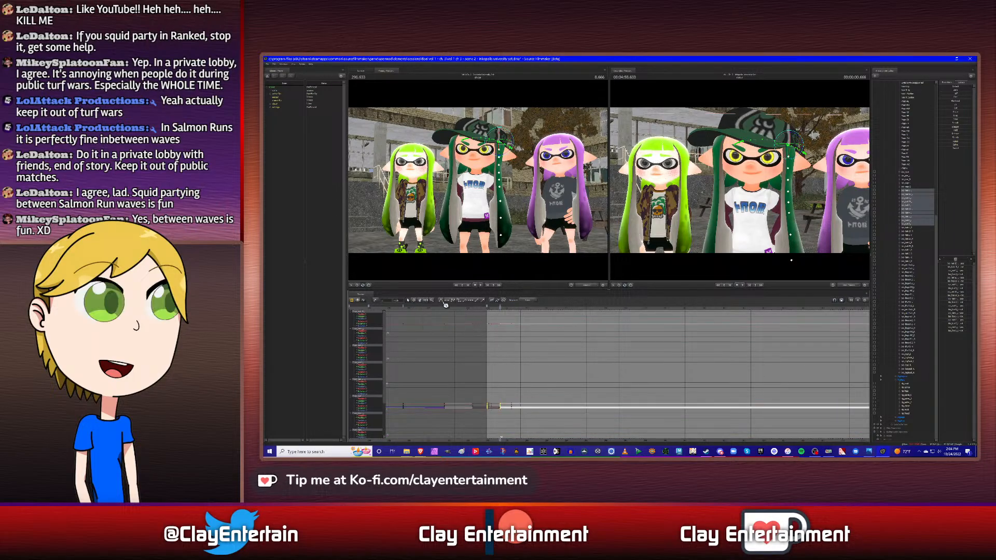
click(565, 365)
- Copy the side hair chain's keyframe from the start of the shot and paste it at the back hair's 0.916 s keyframe
key(Up)
key(Down)
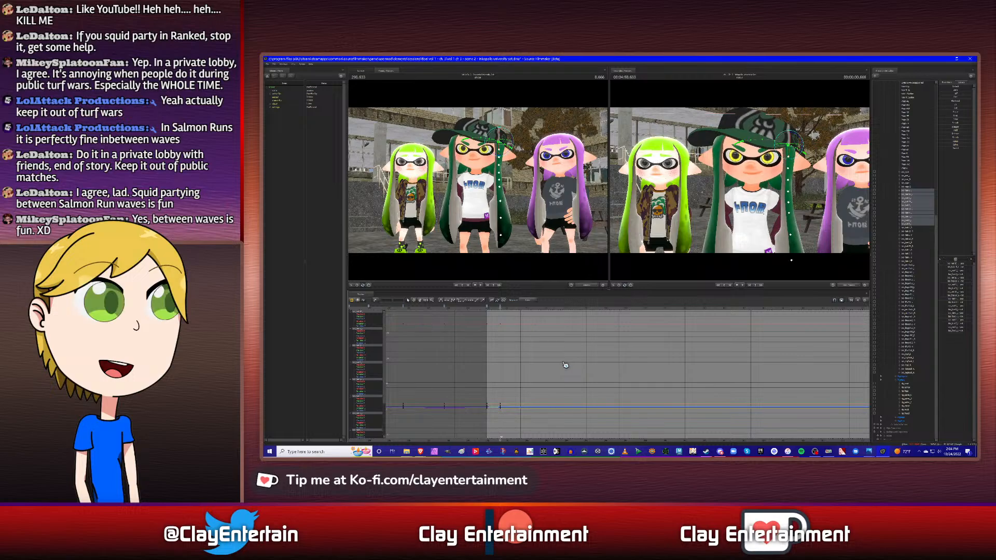
click(907, 184)
key(Down)
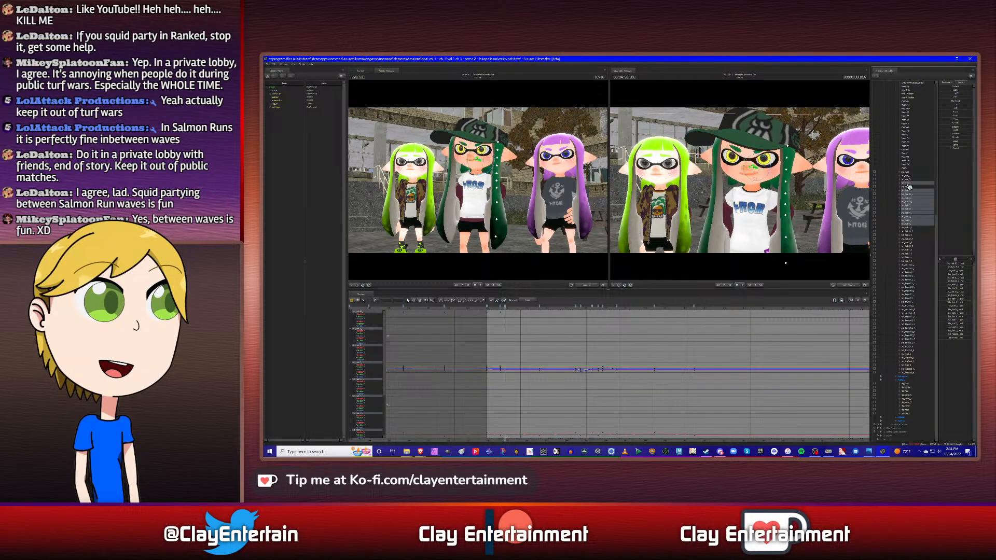
ctrl+click(908, 184)
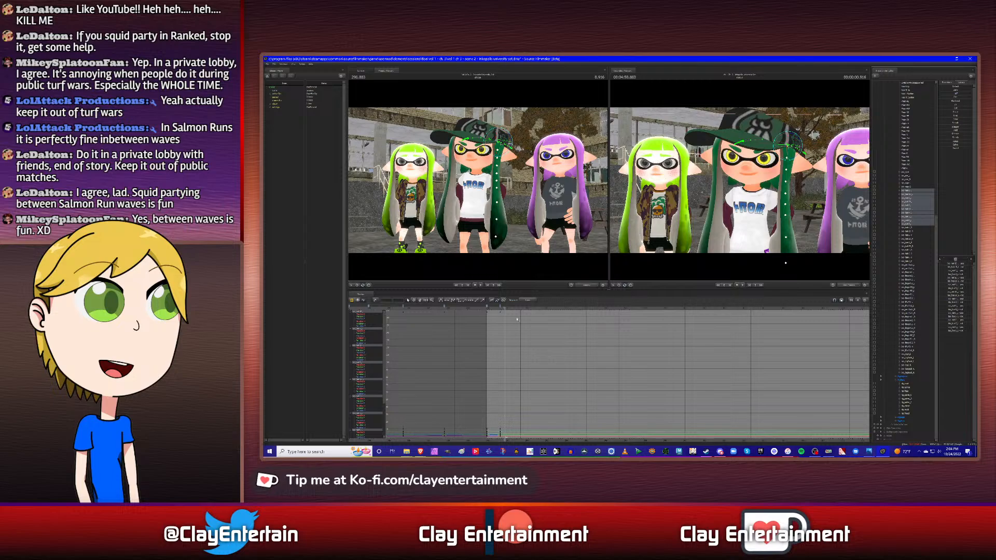
right_click(489, 310)
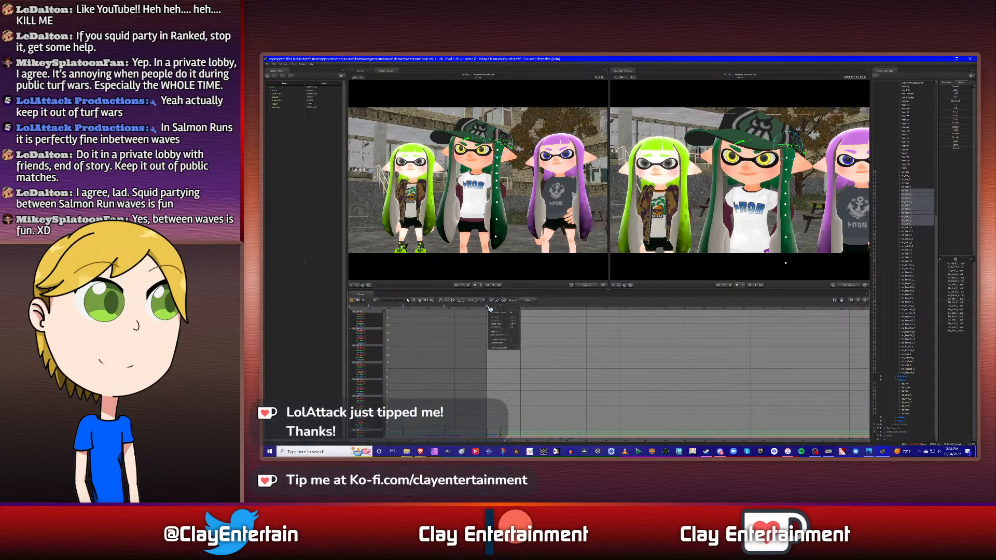
click(506, 326)
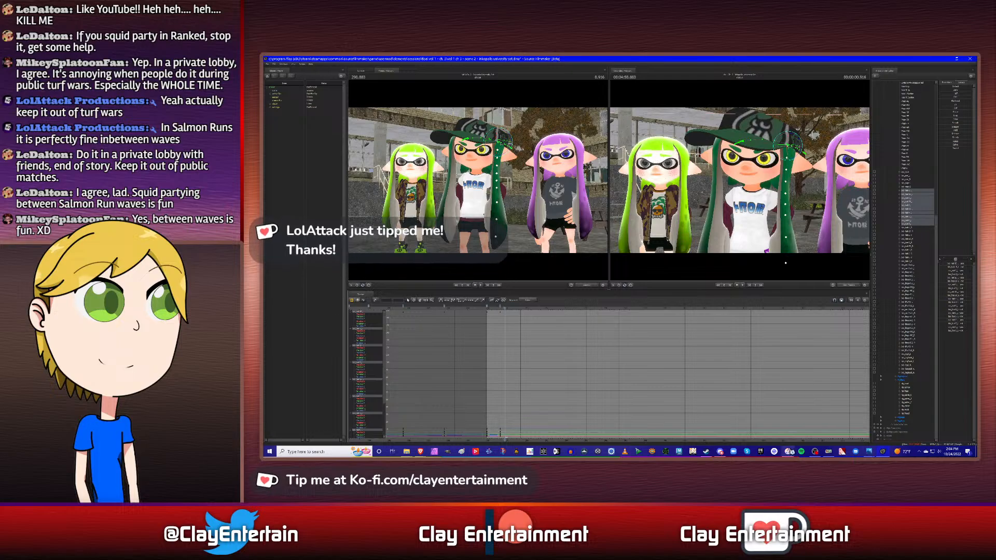
mouse_move(789, 452)
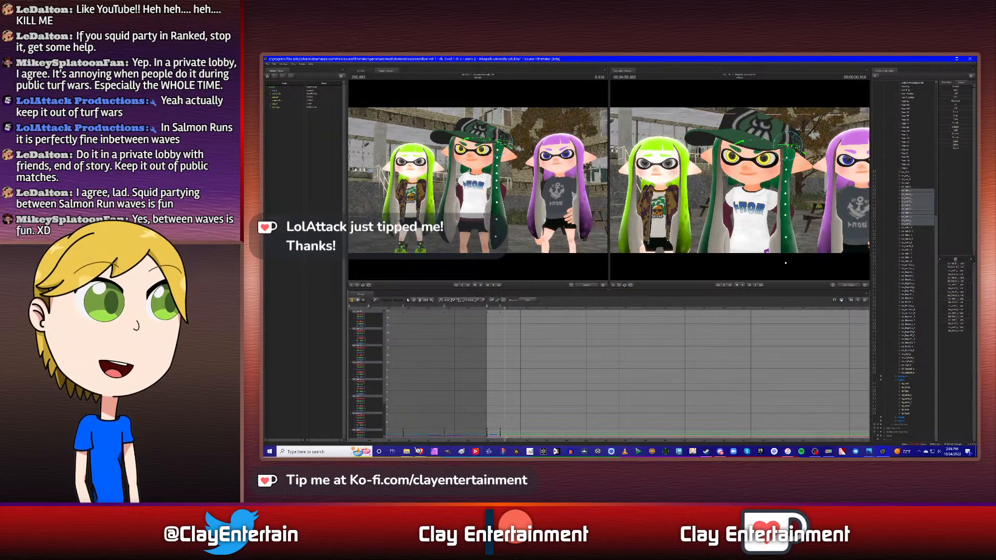
mouse_move(419, 451)
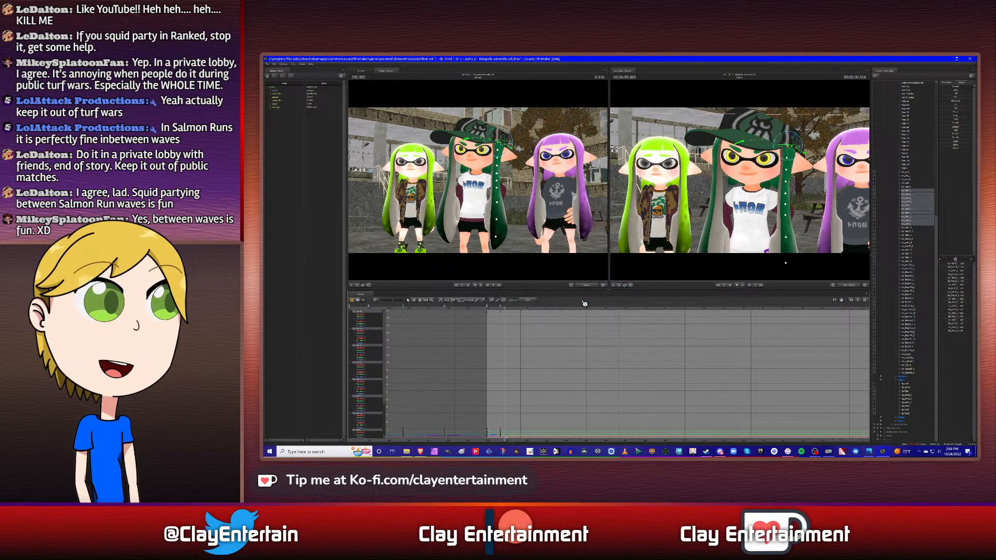
right_click(508, 308)
click(515, 324)
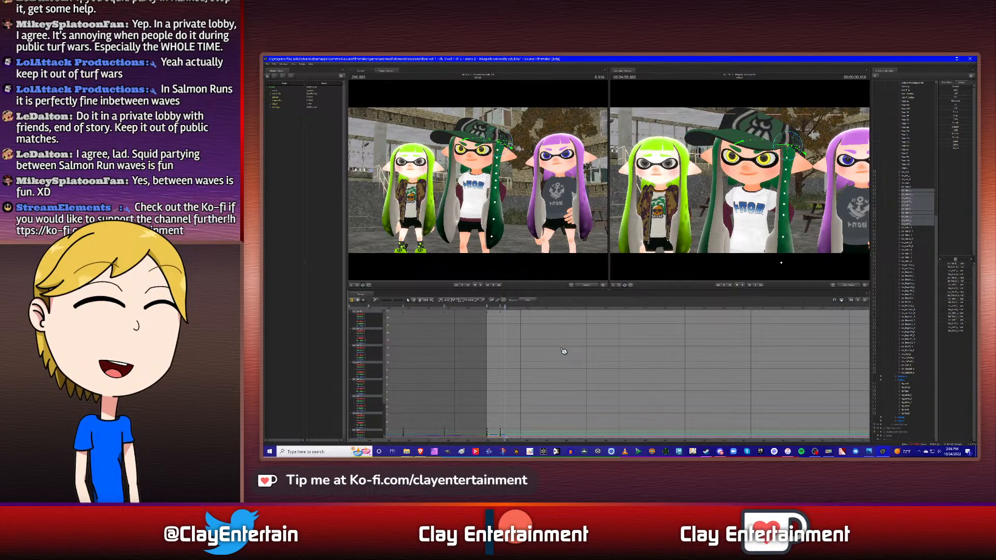
- Adjust the curve tangents of the side hair chain's keyframes from 0 s through 0.916 s
scroll(550, 350, down, 3)
drag(480, 315, 550, 410)
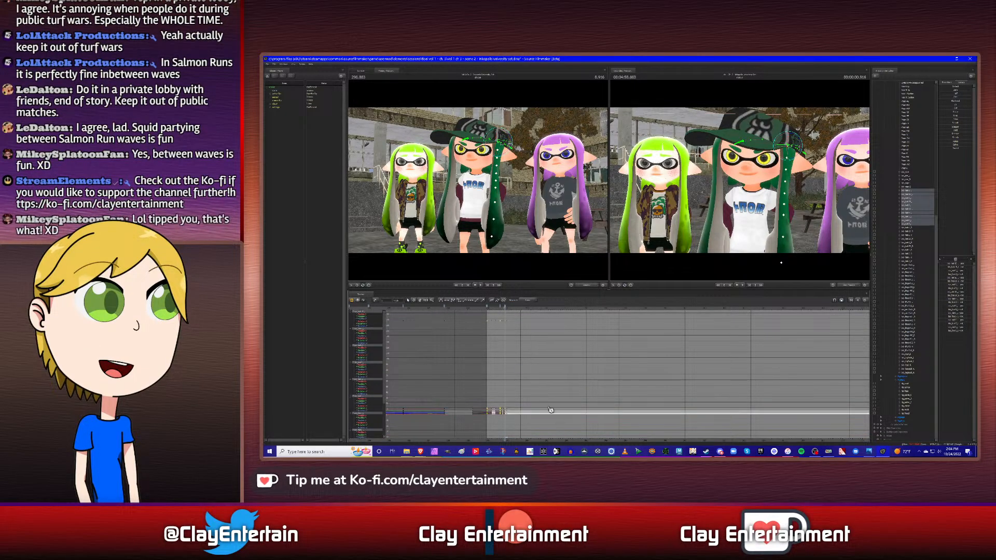
click(569, 351)
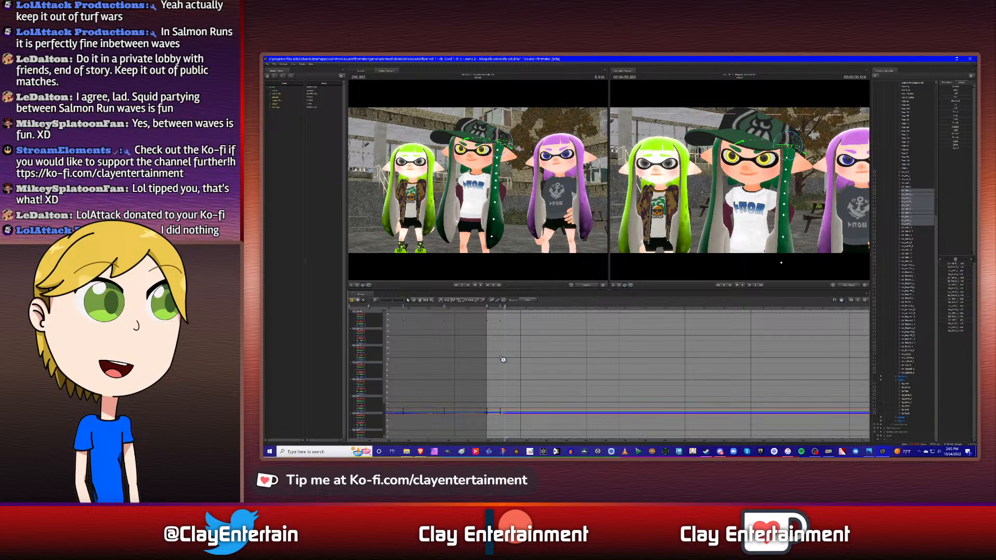
- Copy the side hair chain's 0.666 s keyframe and paste it at the back hair's following keyframe at 2.666 s
scroll(502, 359, up, 2)
scroll(514, 357, down, 3)
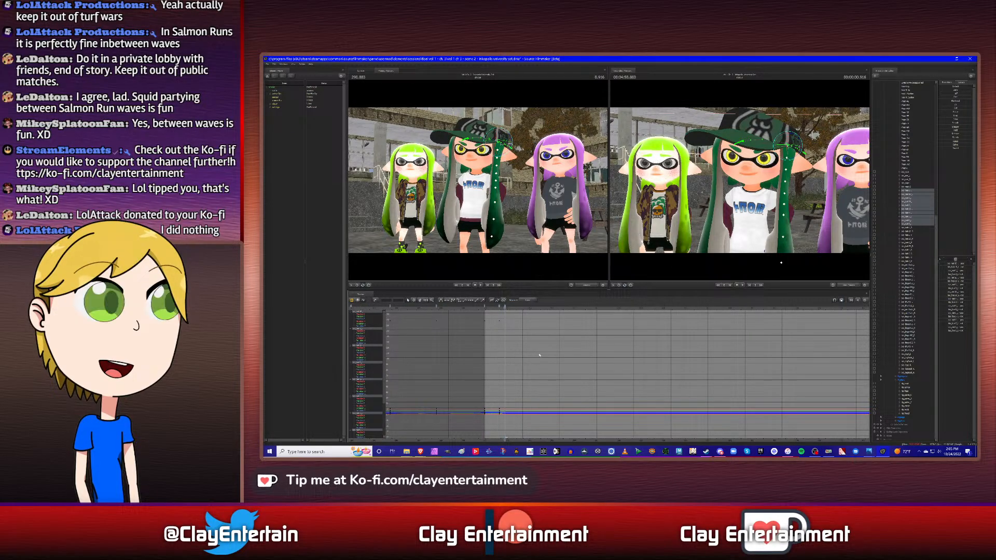
ctrl+scroll(540, 355, up, 2)
click(420, 301)
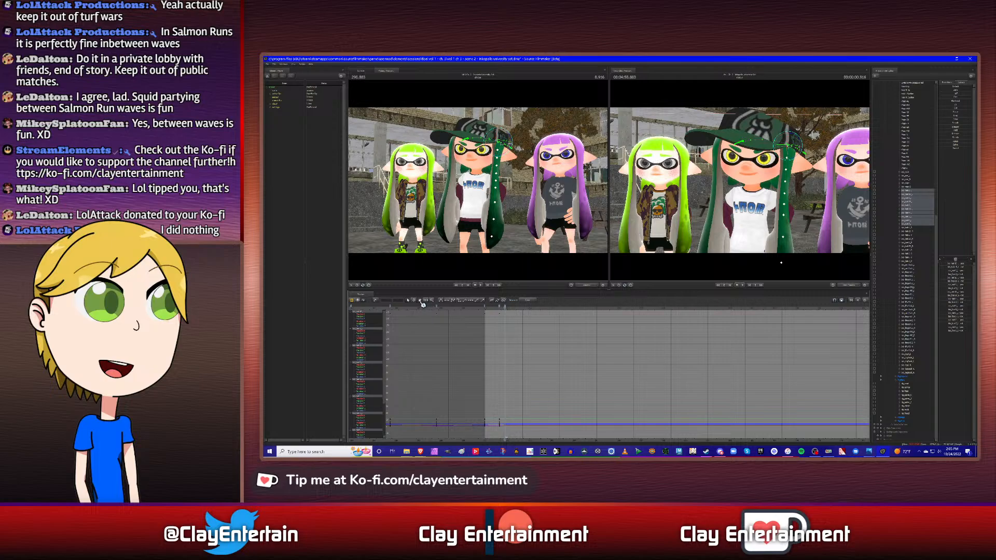
drag(562, 328, 596, 332)
key(m)
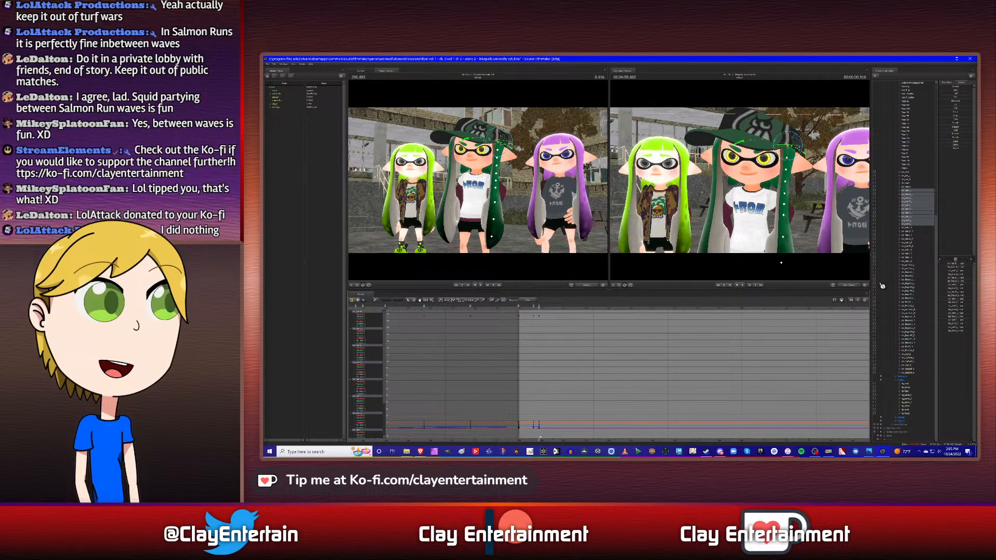
click(910, 185)
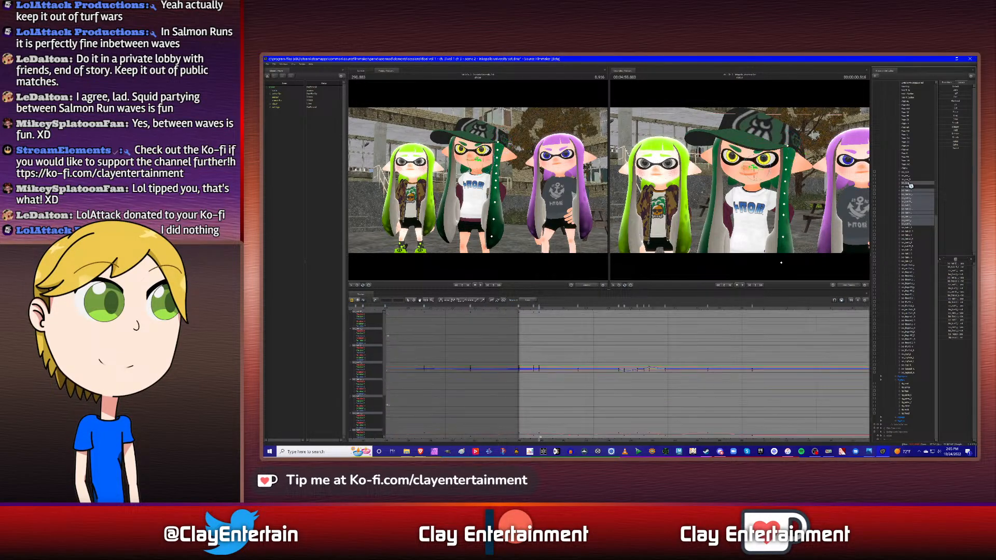
ctrl+click(910, 185)
drag(578, 307, 524, 307)
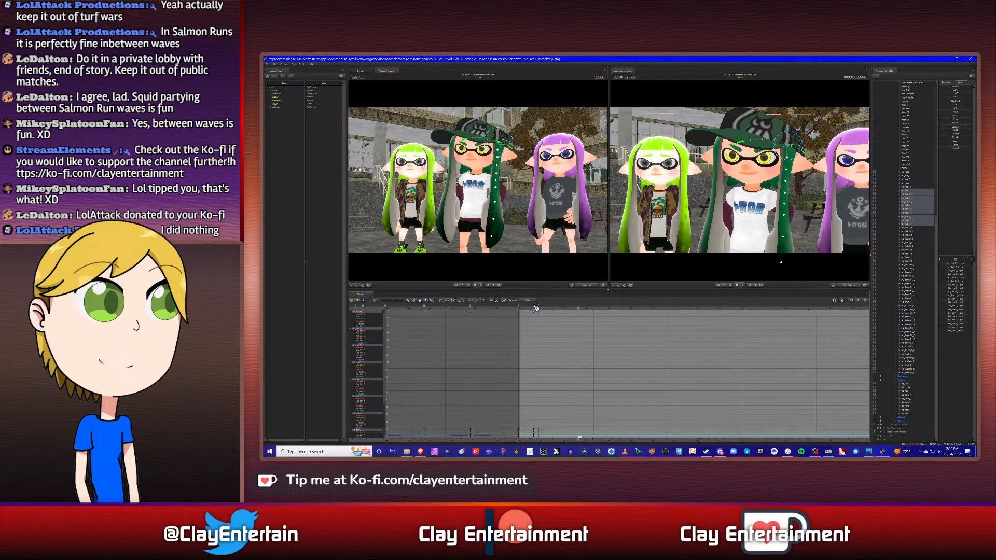
right_click(535, 306)
click(541, 323)
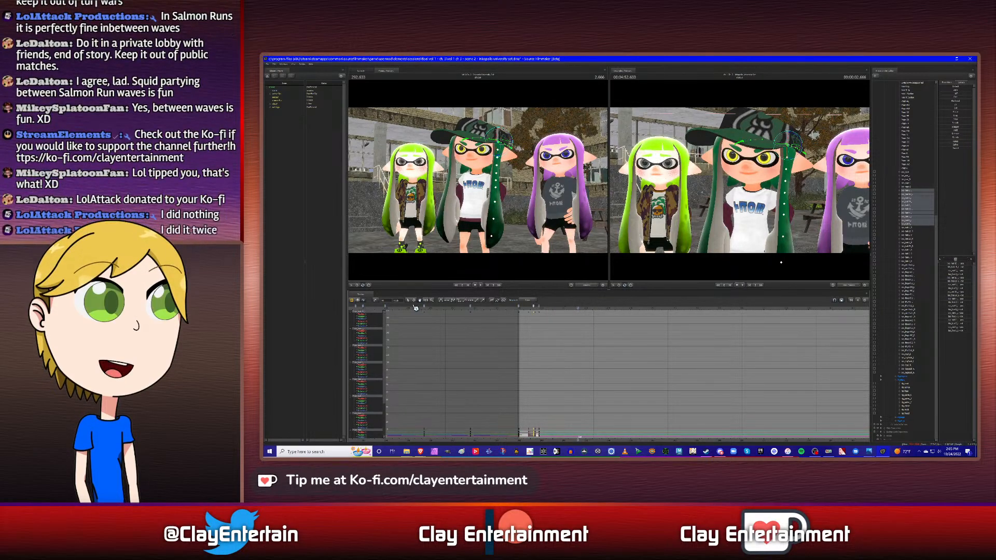
right_click(579, 308)
click(591, 325)
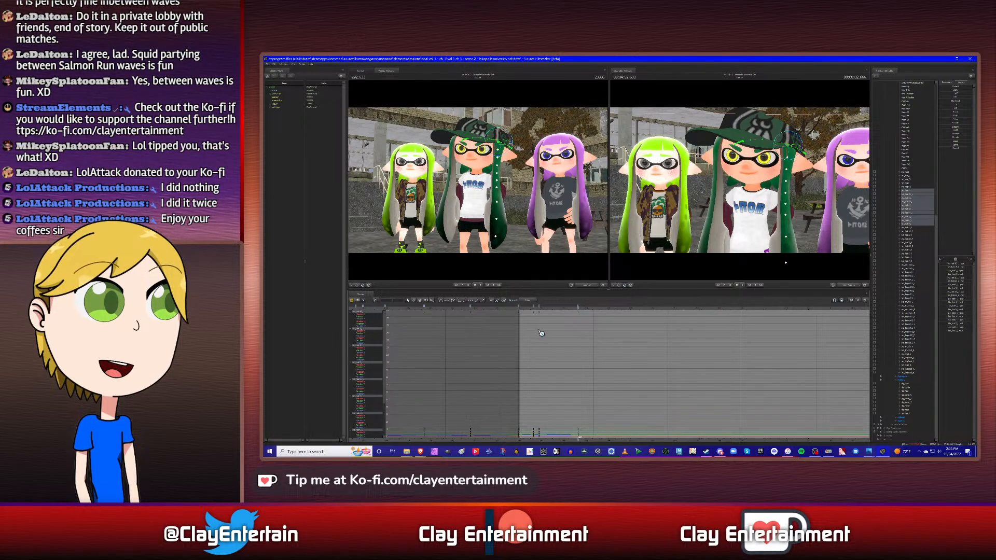
- Adjust the curve tangents of the side hair chain's keyframes from 0 s through 2.666 s
scroll(612, 339, down, 2)
drag(511, 316, 657, 431)
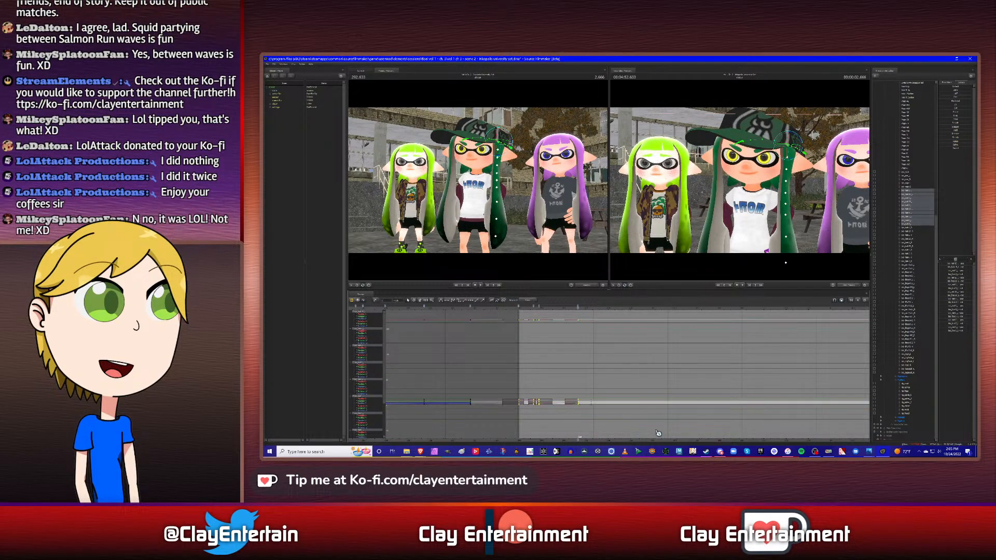
click(595, 347)
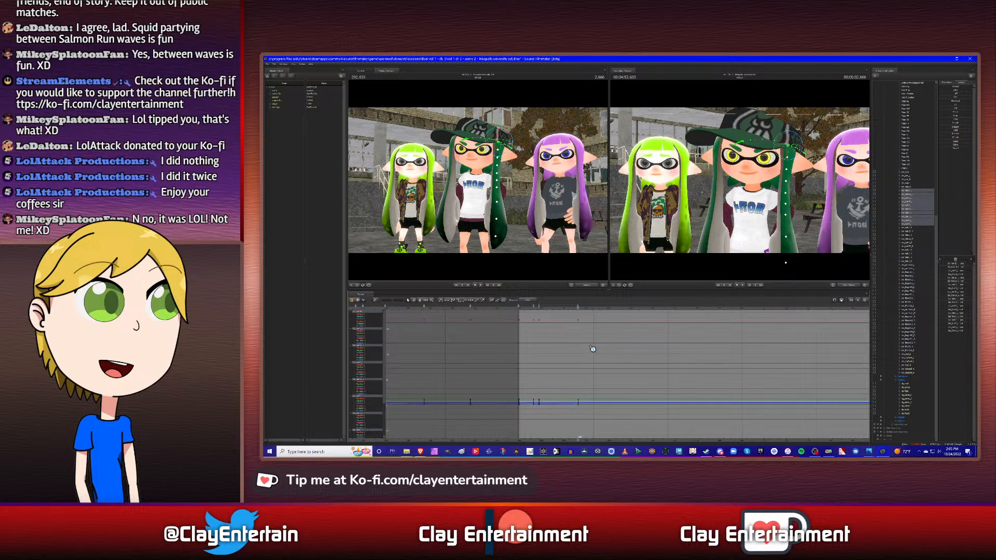
- Copy the side hair chain's 0.916 s keyframe and paste it at the back hair's following keyframe at 4.500 s
scroll(621, 351, up, 2)
scroll(622, 352, down, 1)
ctrl+scroll(590, 342, up, 2)
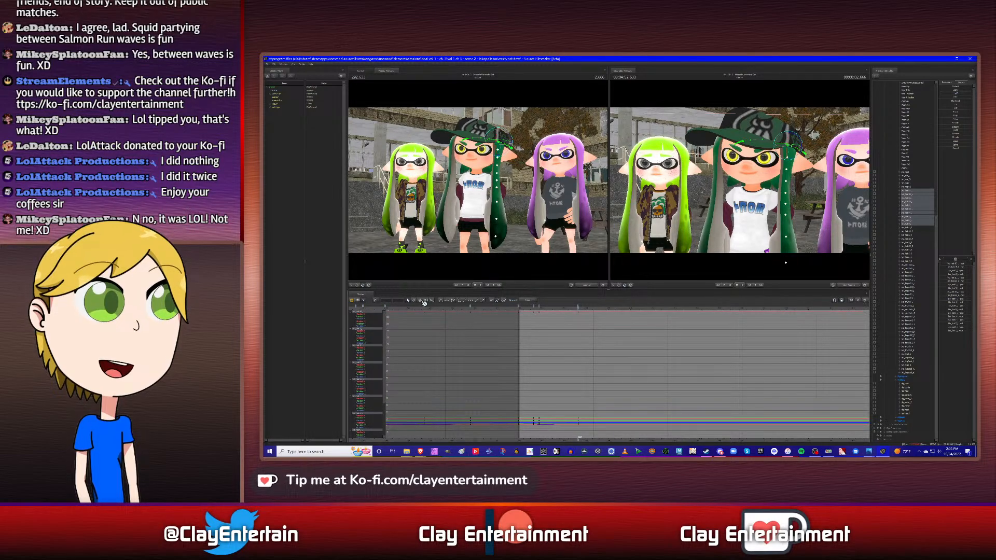
drag(640, 336, 645, 345)
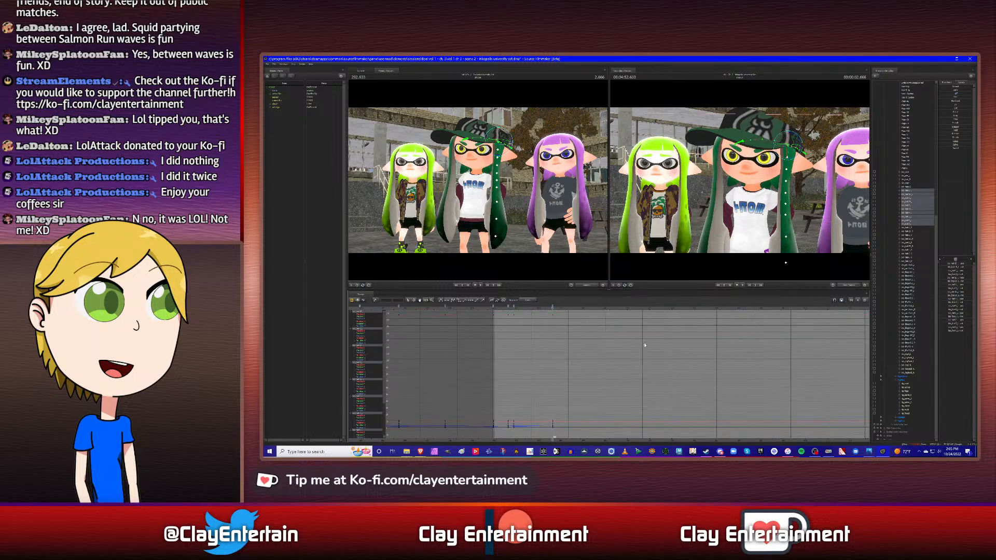
ctrl+click(907, 184)
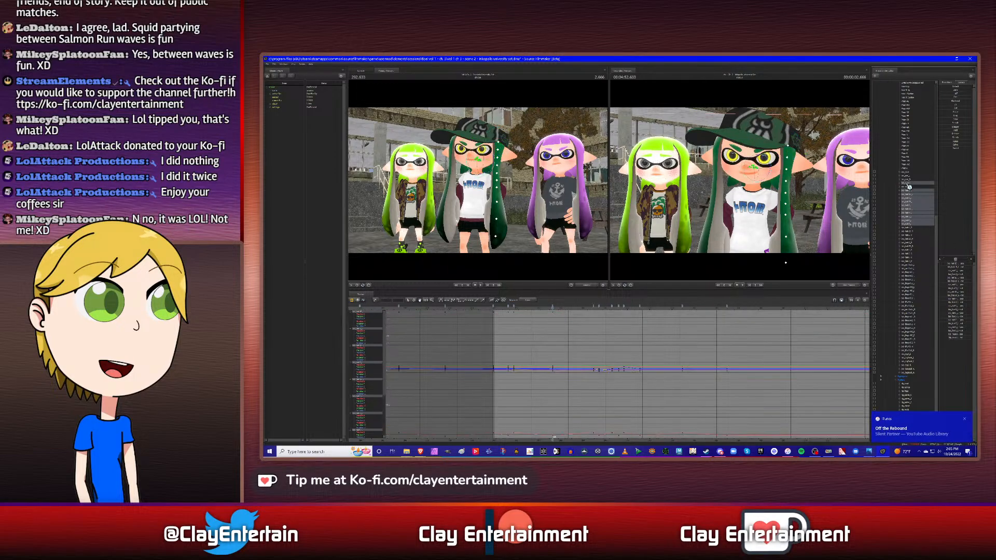
key(Down)
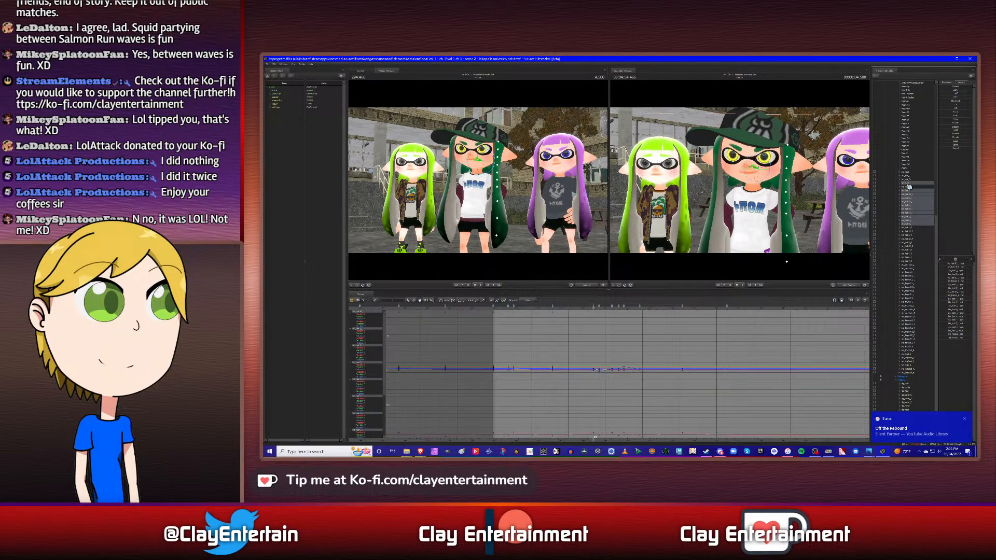
ctrl+click(908, 185)
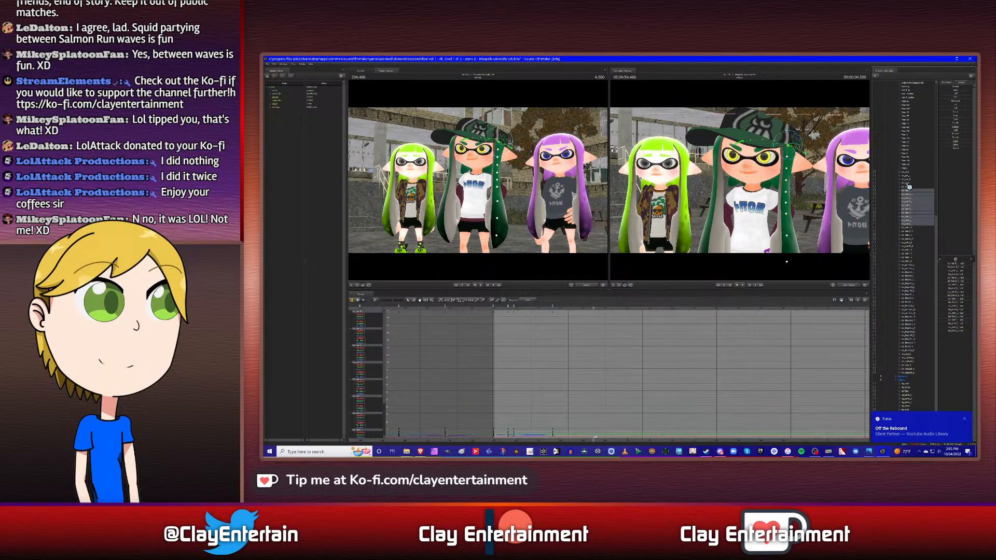
right_click(514, 306)
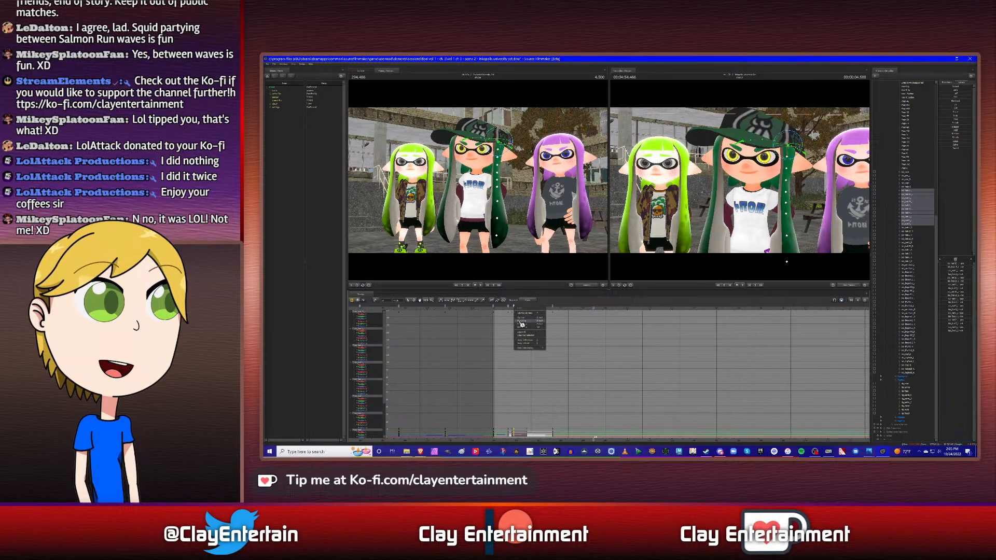
click(523, 322)
click(573, 333)
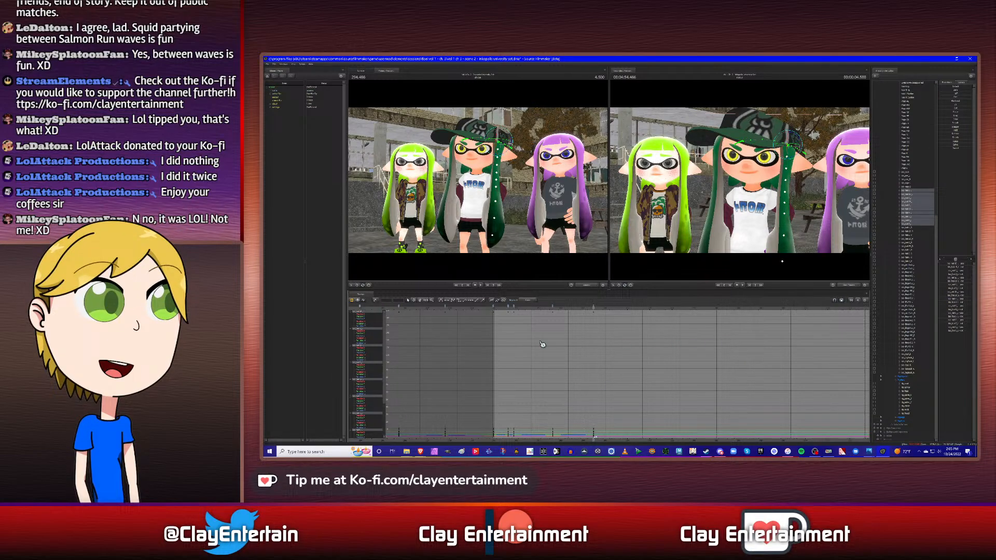
- Adjust the curve tangents of the side hair chain's keyframes from 0 s through 4.500 s
key(a)
drag(490, 316, 669, 439)
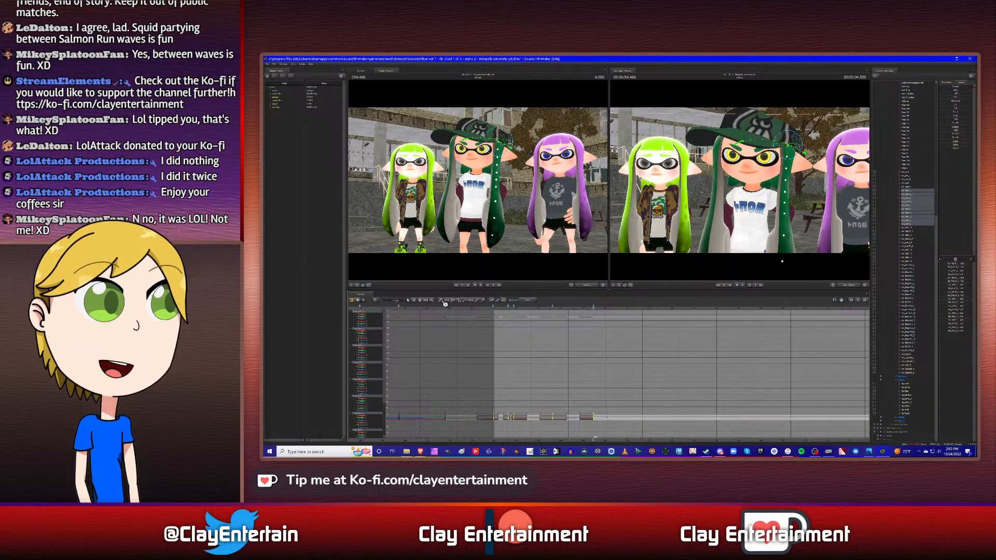
click(722, 364)
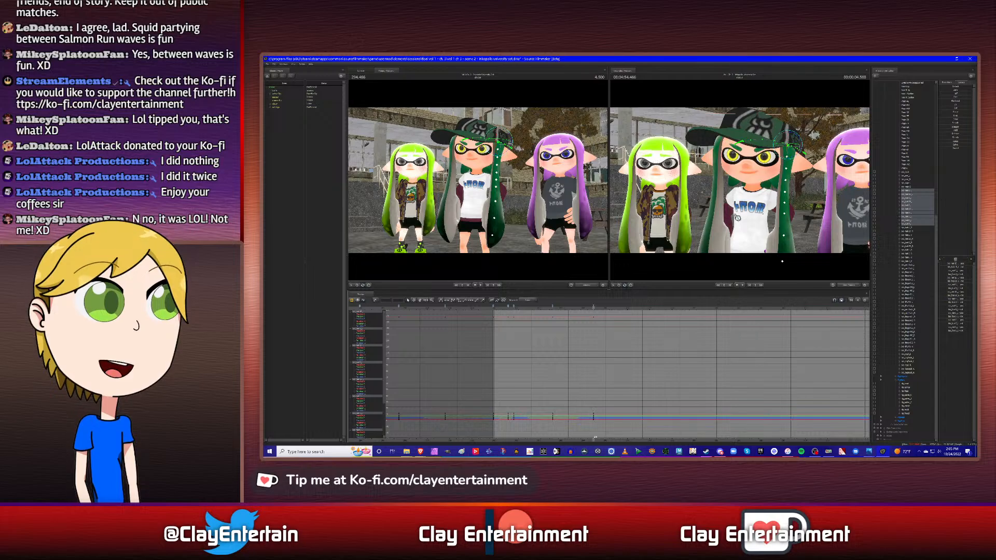
- Move the playhead to the back hair's next keyframe at 4.750 s and reselect the side hair chain
mouse_move(737, 218)
mouse_down()
mouse_move(759, 202)
mouse_move(740, 210)
mouse_up()
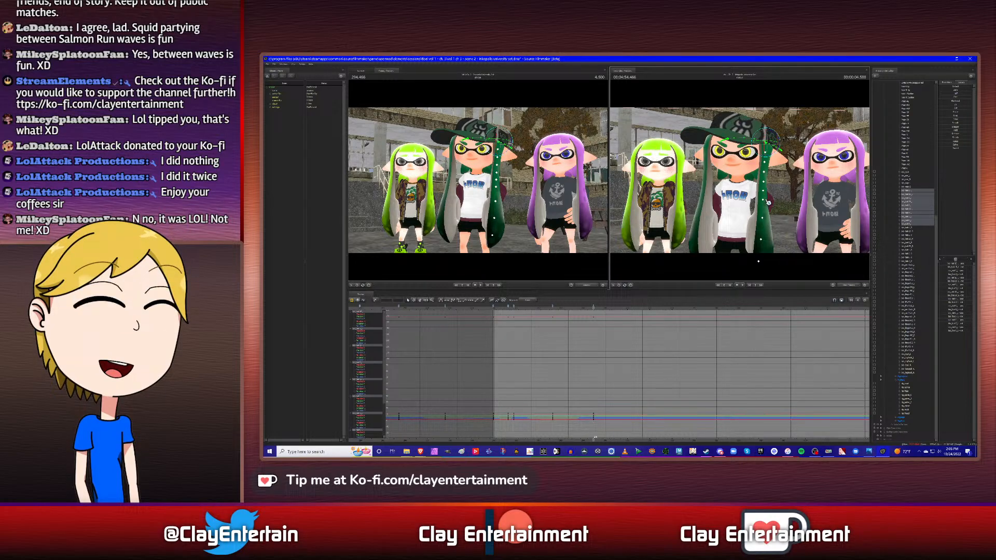
alt+drag(804, 203, 781, 204)
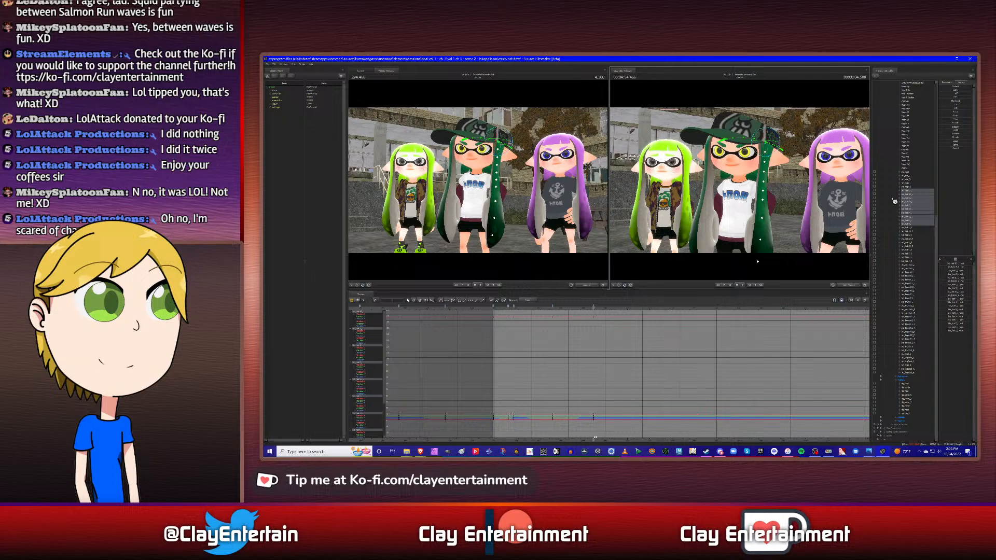
click(911, 184)
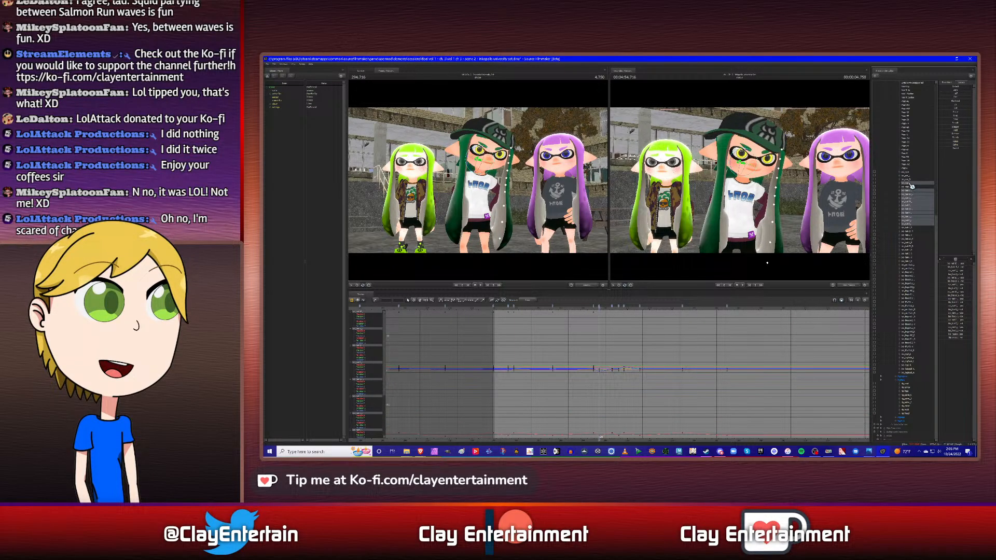
ctrl+click(911, 184)
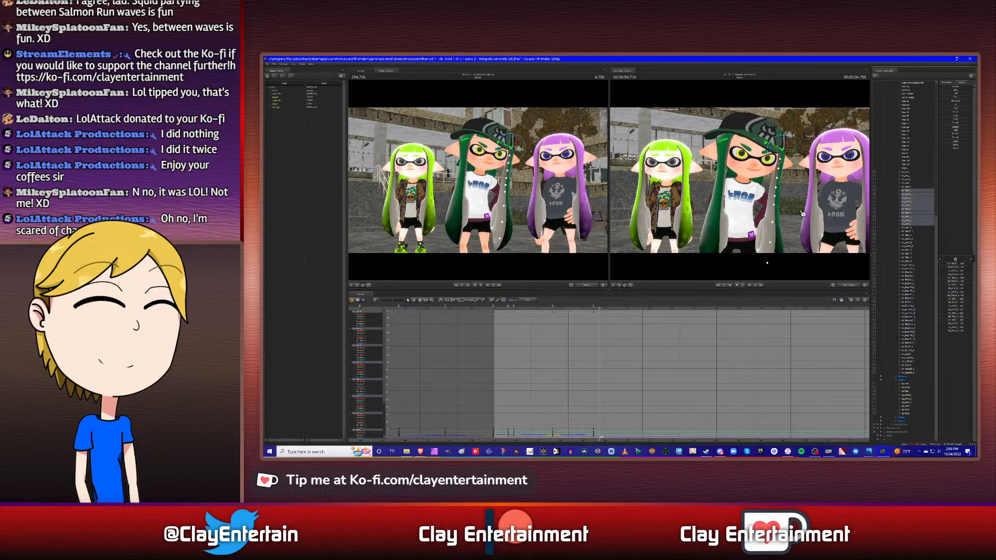
- Try swinging the side hair chain outward at 4.750 s, and remove the trial pose
alt+drag(778, 179, 671, 179)
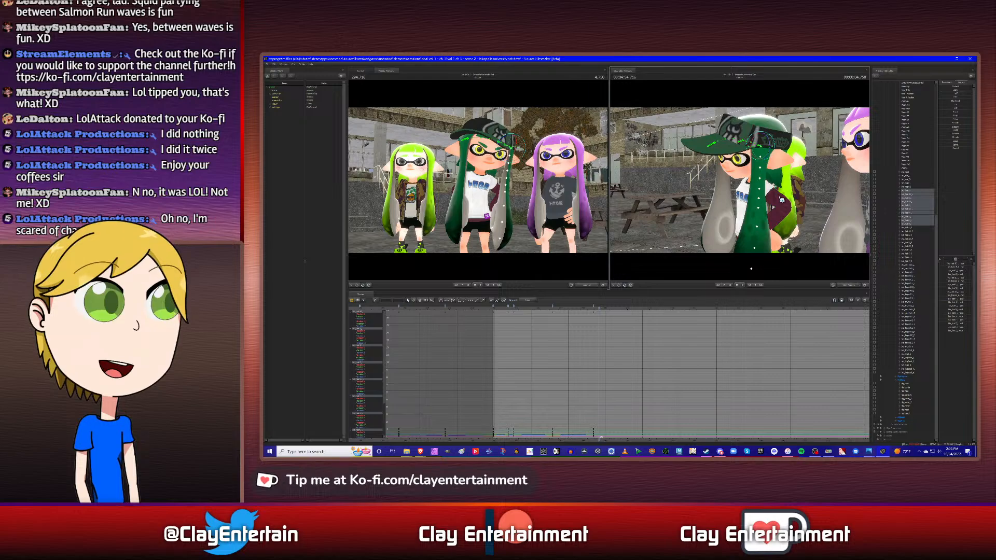
alt+drag(787, 199, 775, 191)
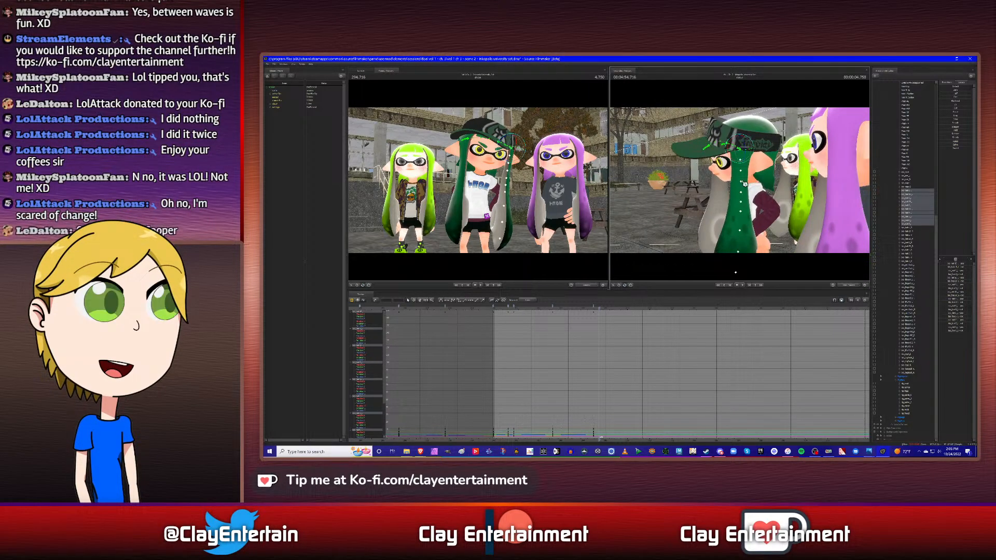
alt+drag(756, 181, 768, 182)
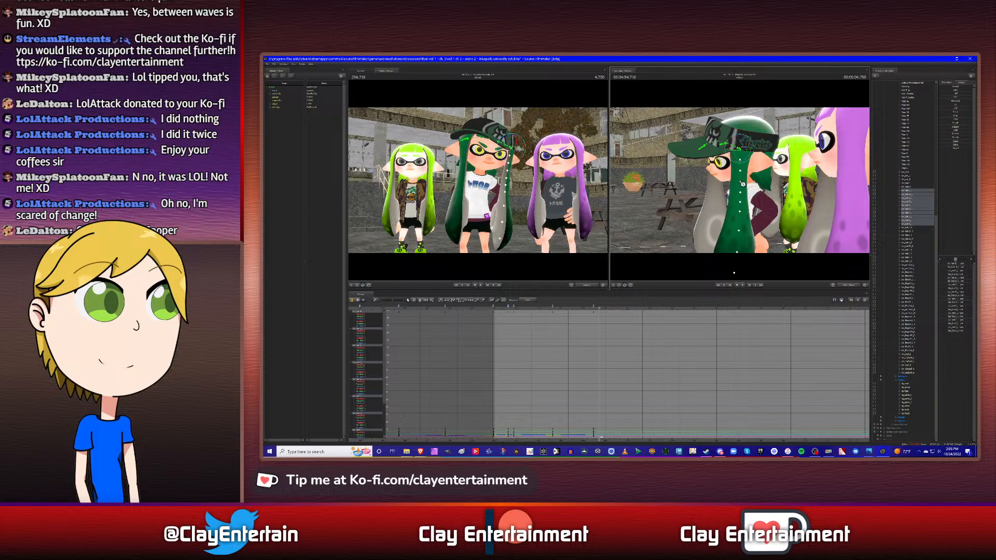
alt+drag(742, 183, 706, 196)
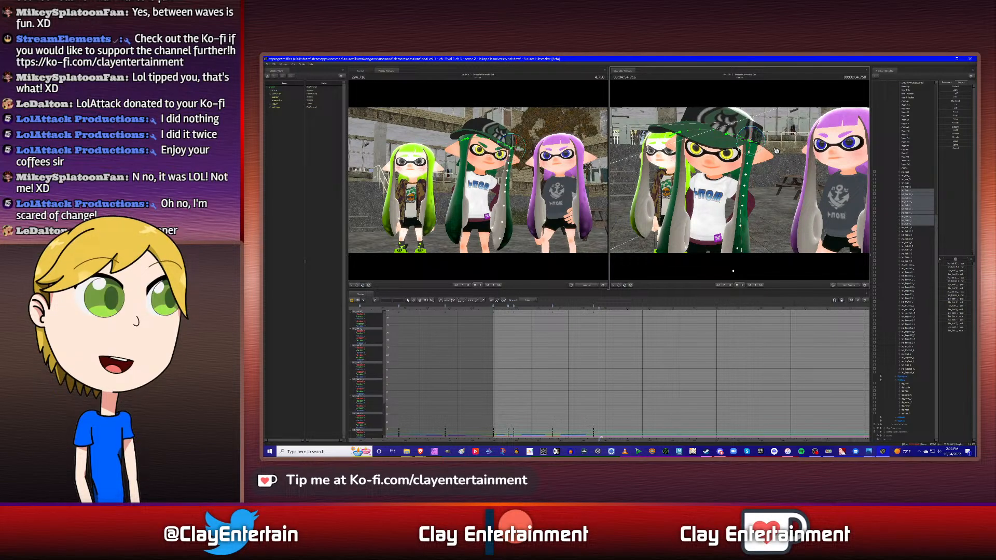
drag(760, 133, 760, 134)
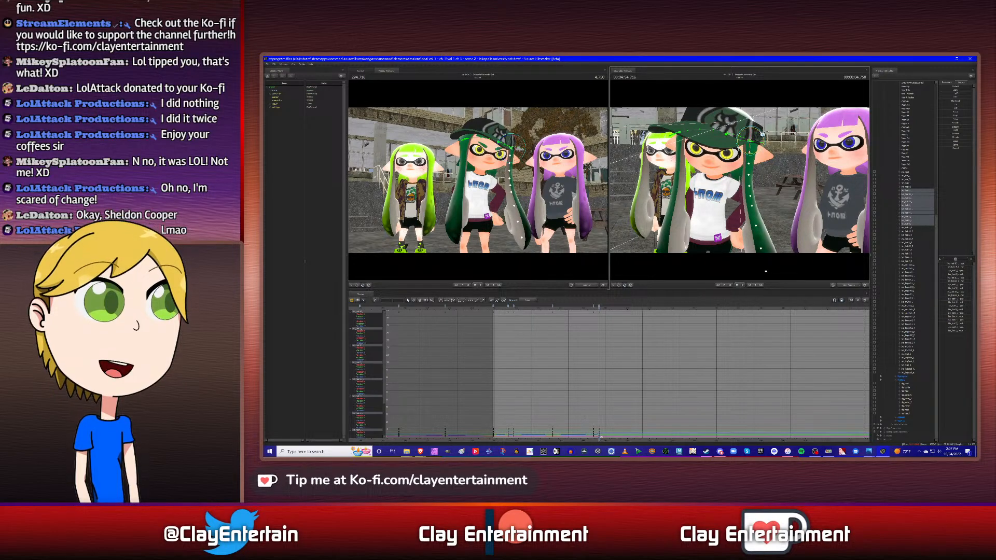
key(ctrl+z)
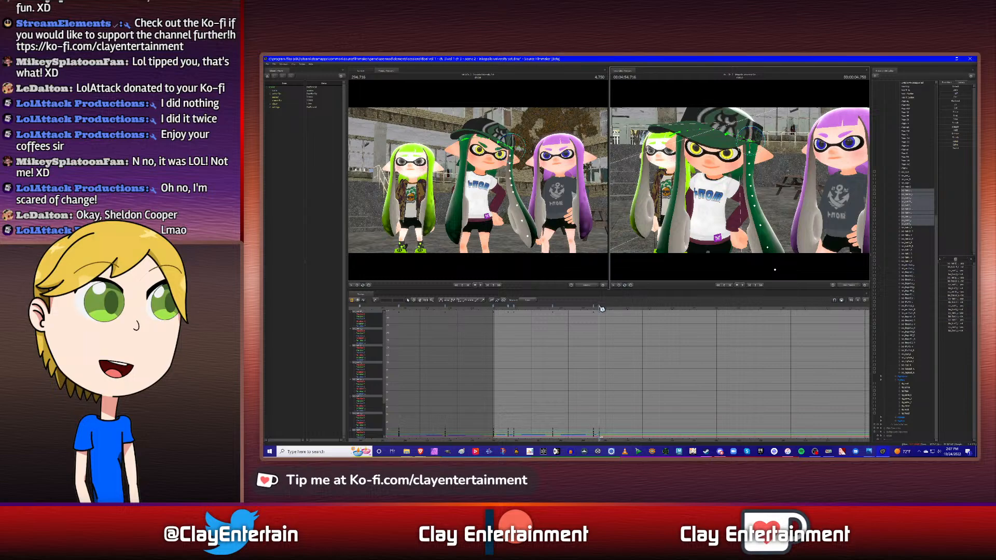
right_click(600, 308)
click(601, 306)
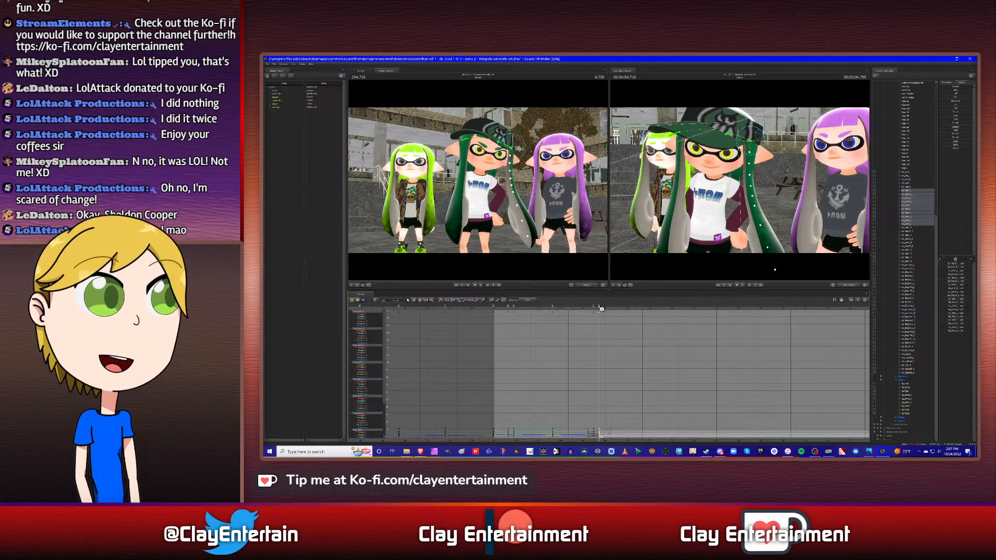
right_click(601, 308)
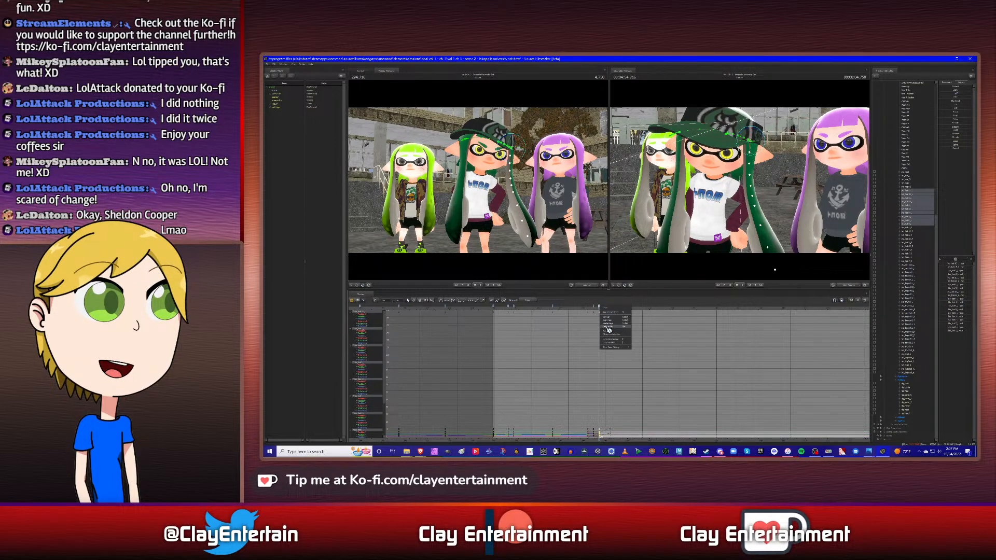
click(608, 326)
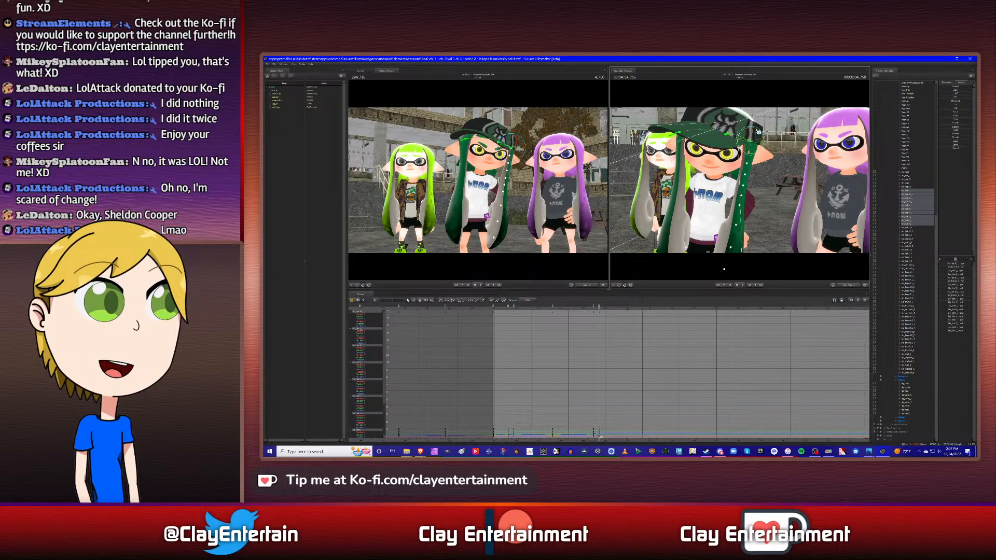
- Rotate the side hair chain slightly to pose it at 4.750 s, checking it from both sides
drag(759, 131, 749, 156)
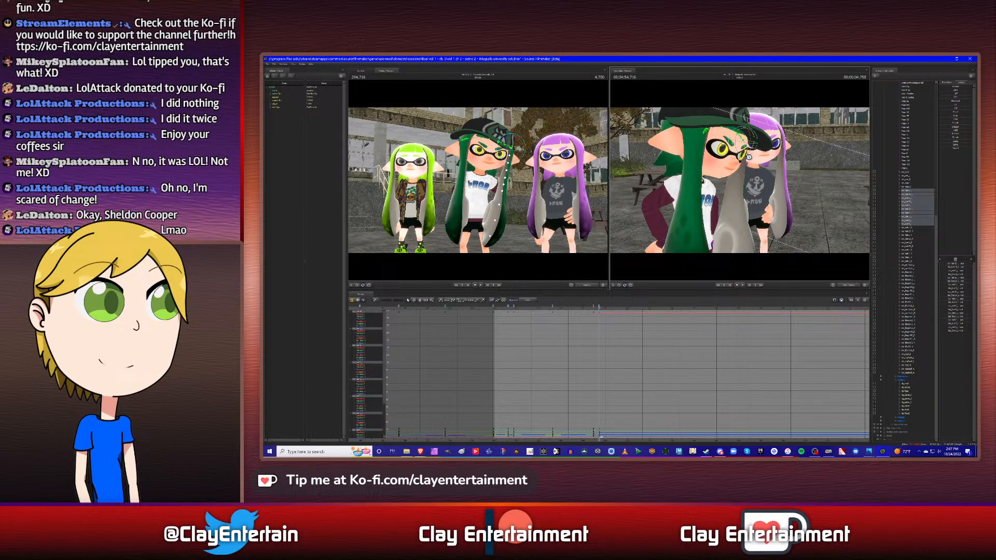
drag(749, 156, 749, 157)
alt+drag(773, 213, 742, 184)
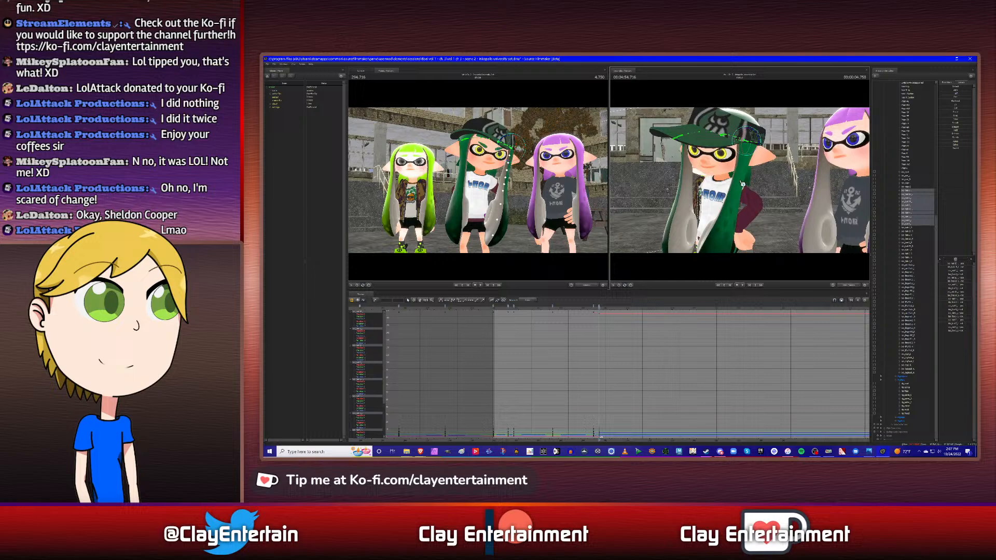
- Move to the back hair's following keyframe at 5.333 s and rotate the side hair chain outward from the body there
click(912, 187)
click(909, 186)
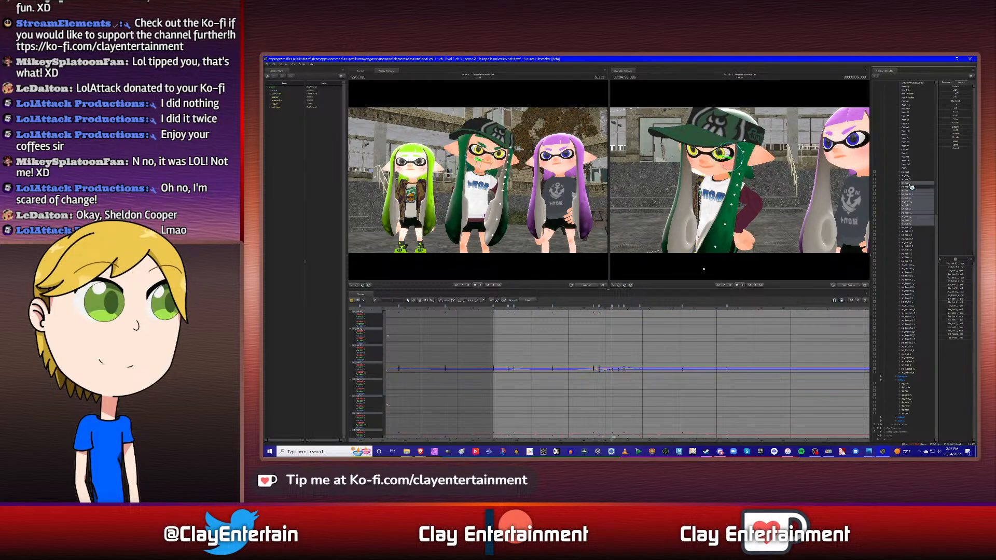
right_click(614, 309)
click(625, 326)
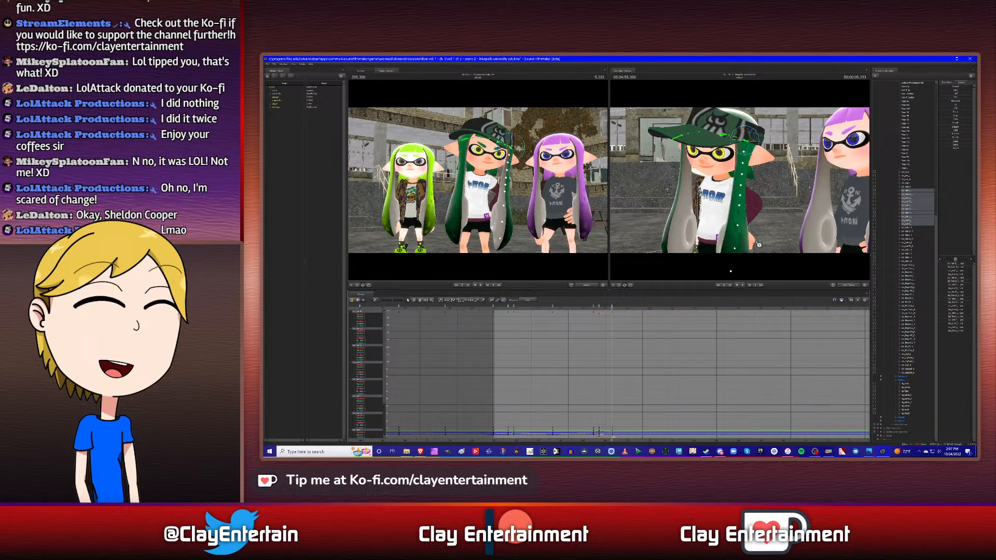
alt+drag(846, 188, 815, 189)
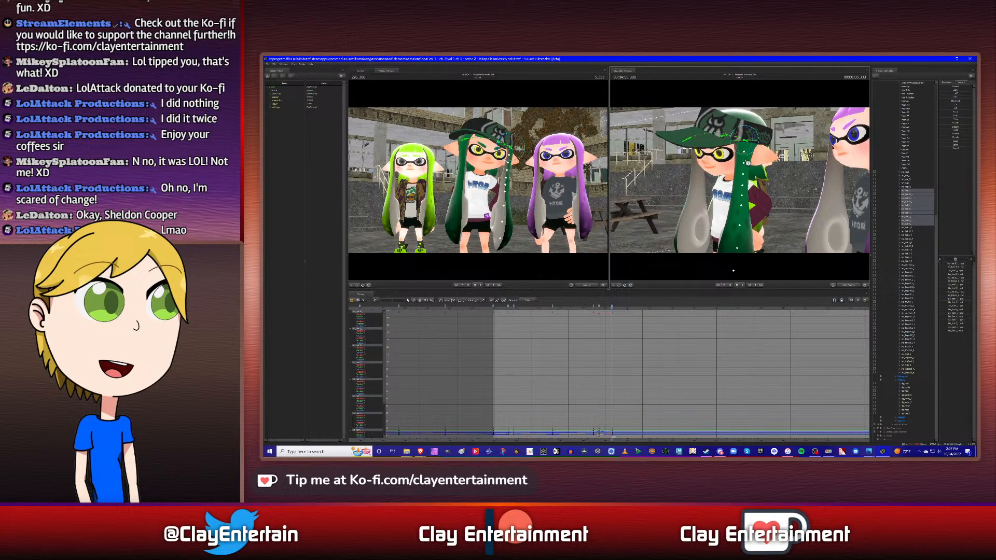
drag(755, 155, 754, 154)
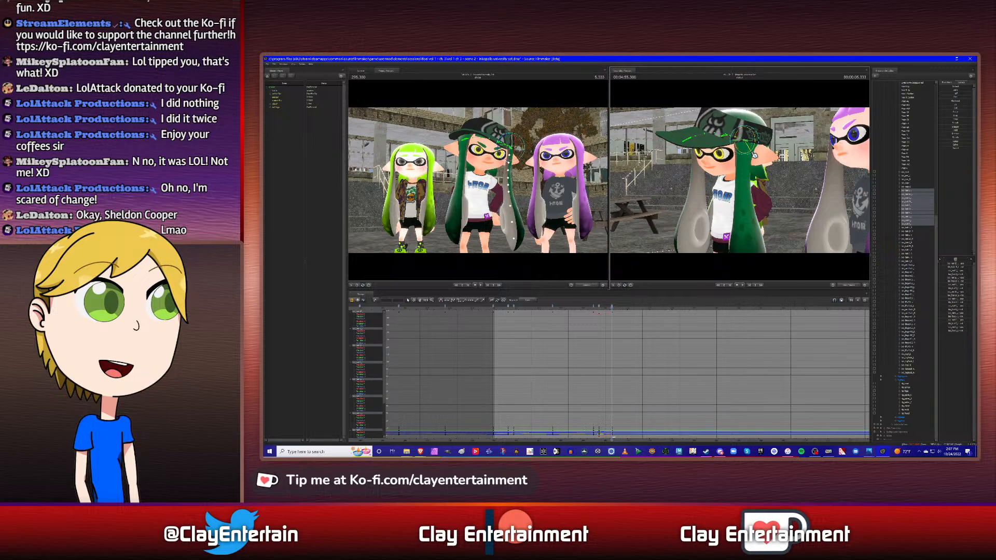
alt+drag(799, 129, 755, 147)
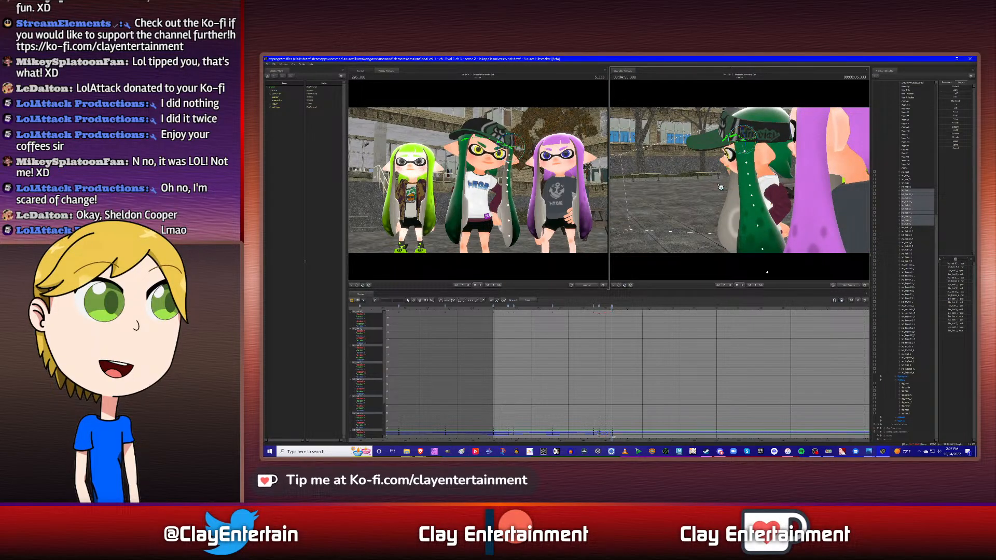
alt+drag(720, 187, 743, 183)
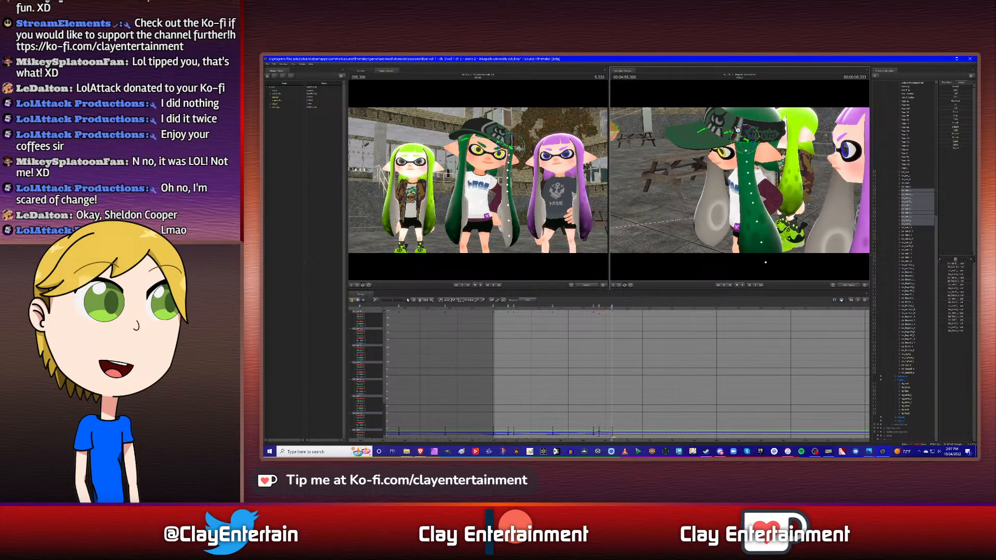
drag(742, 132, 737, 141)
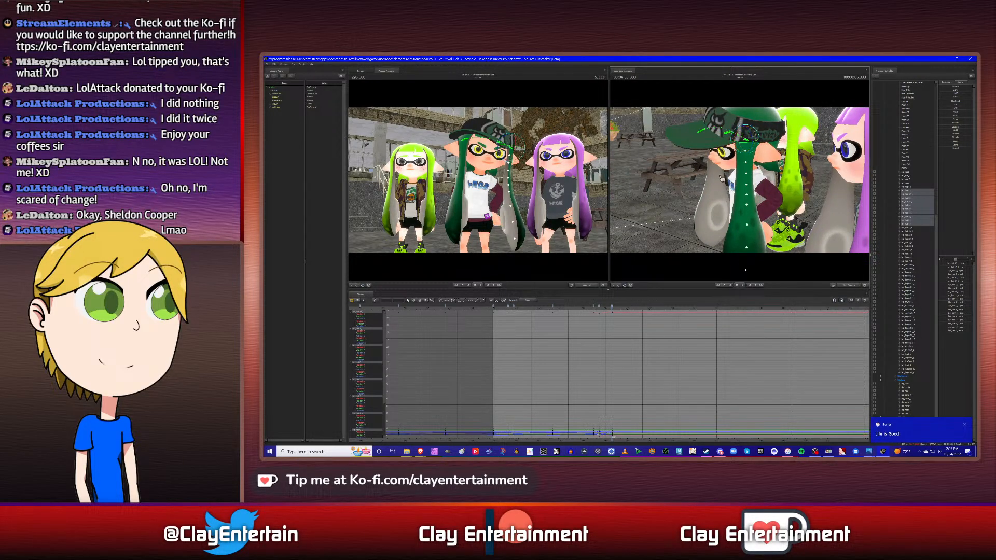
alt+drag(705, 221, 782, 218)
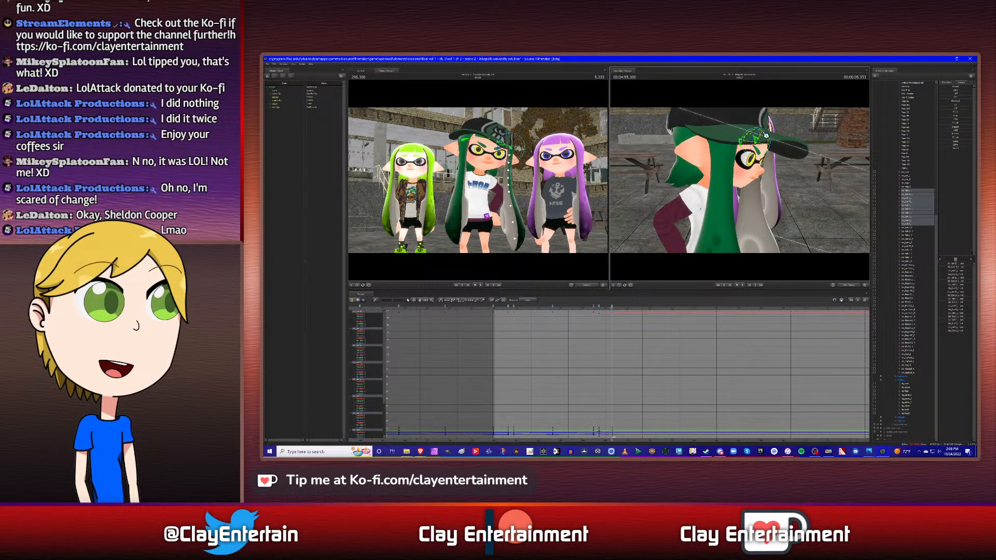
drag(766, 133, 692, 151)
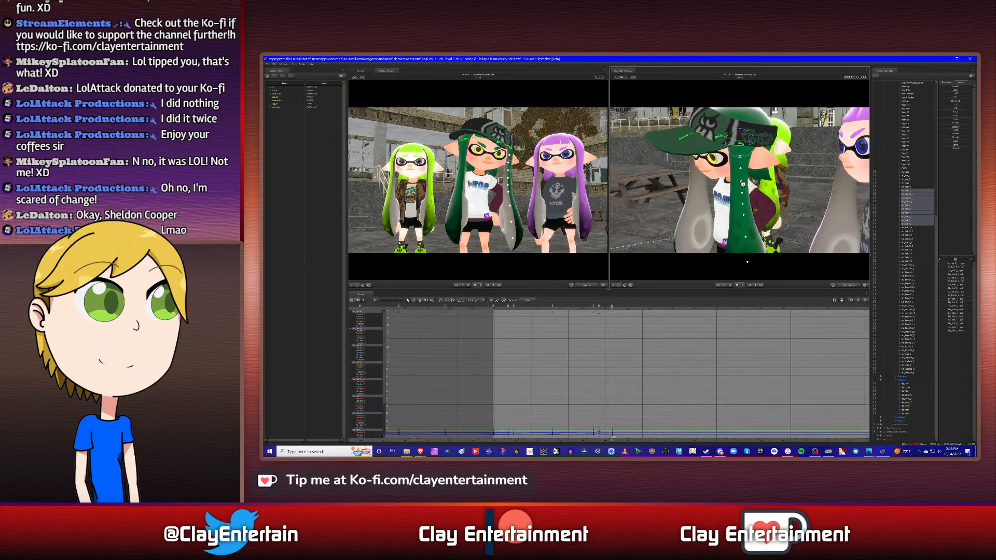
- Play back the stretch leading up to the 5.333 s keyframe to review the side hair's sway
click(587, 307)
key(space)
key(space)
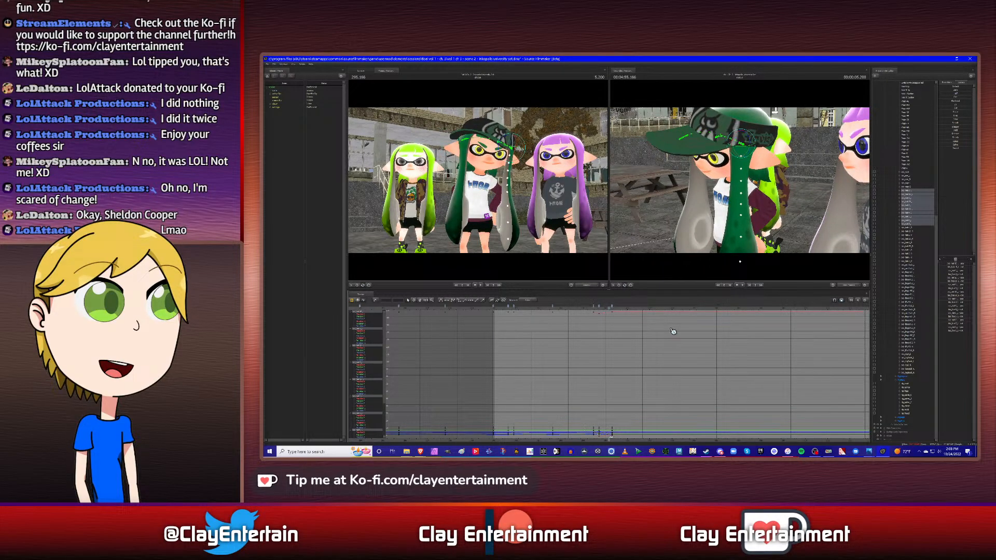
scroll(729, 338, up, 1)
ctrl+scroll(657, 338, down, 1)
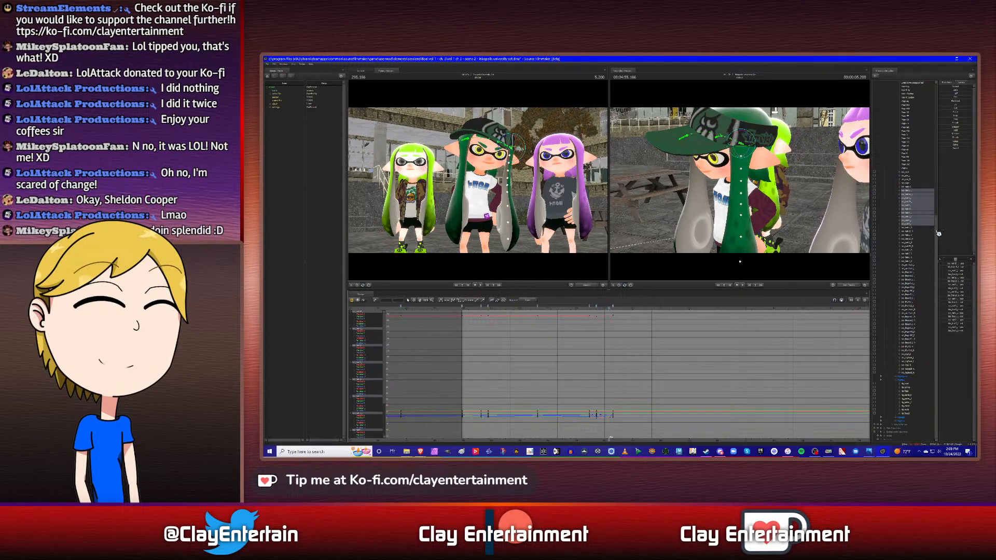
- Copy the side hair's keyframe just before 4.750 s and paste its pose at the back hair's next keyframe, 5.633 s
click(910, 184)
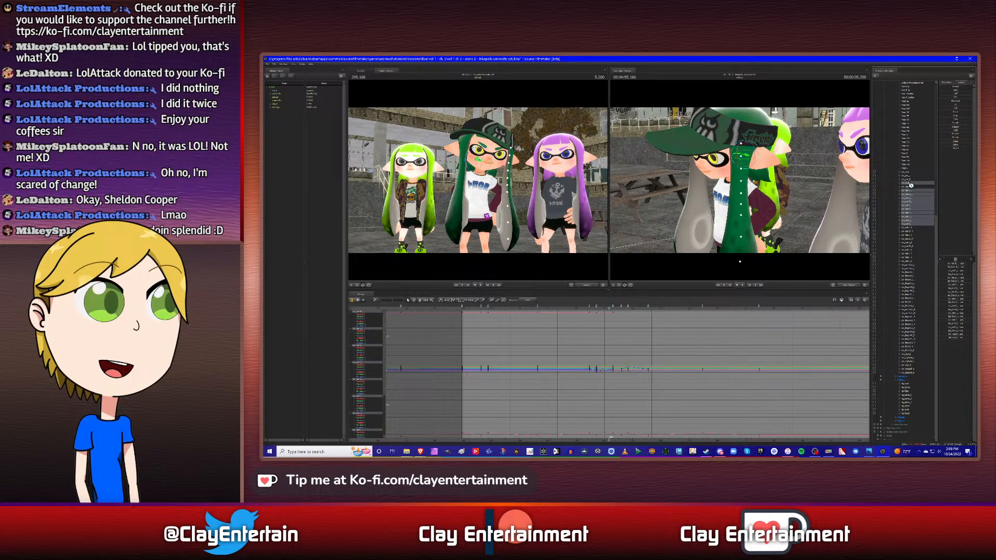
key(Down)
key(Down)
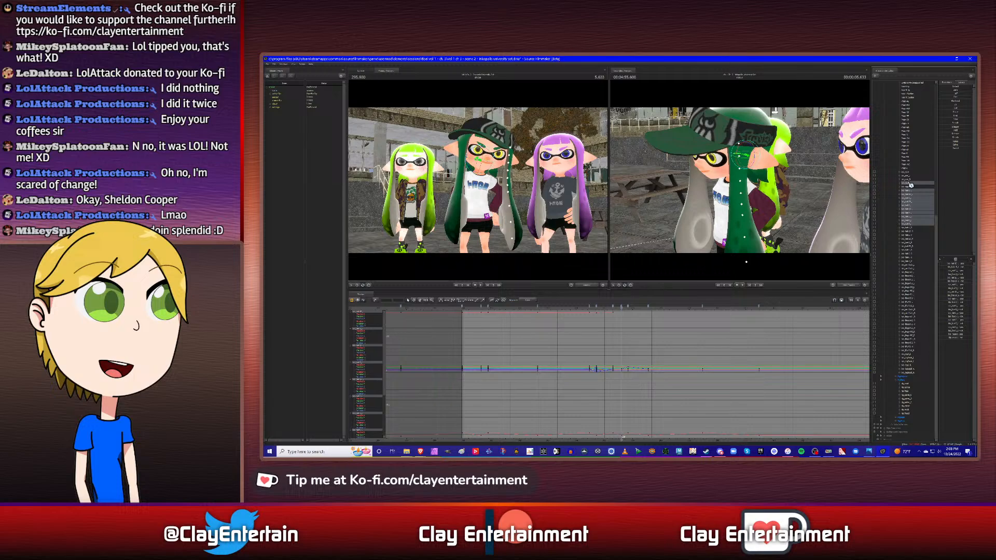
ctrl+click(910, 184)
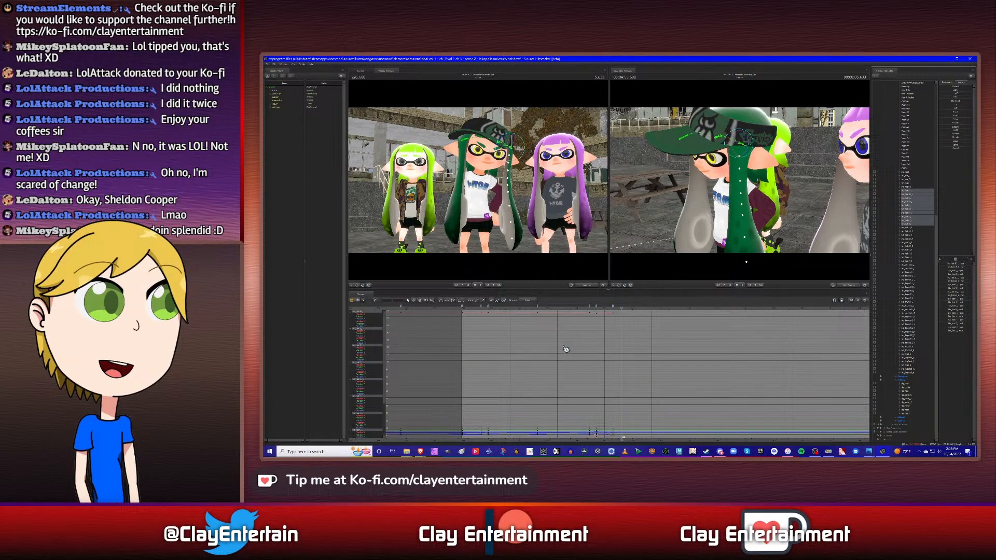
right_click(599, 309)
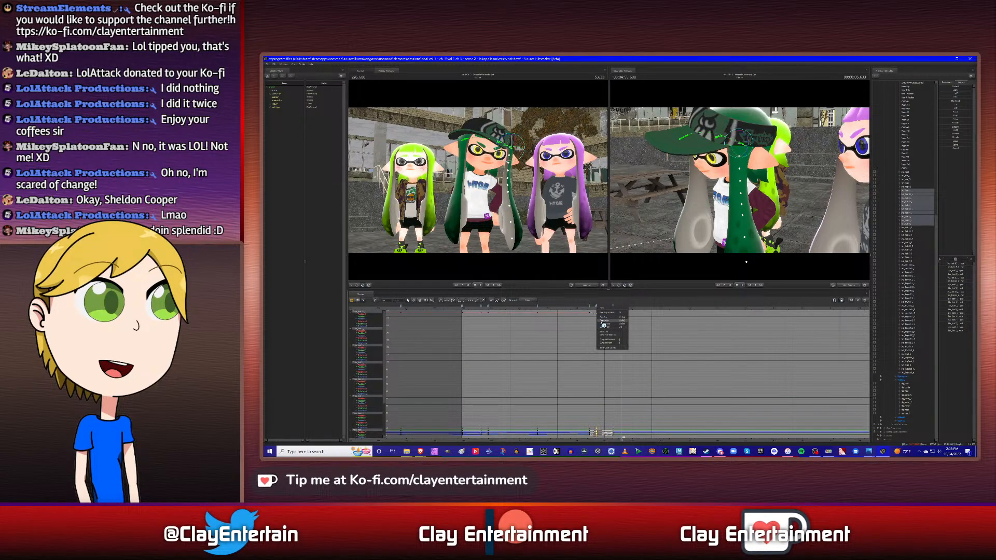
click(604, 323)
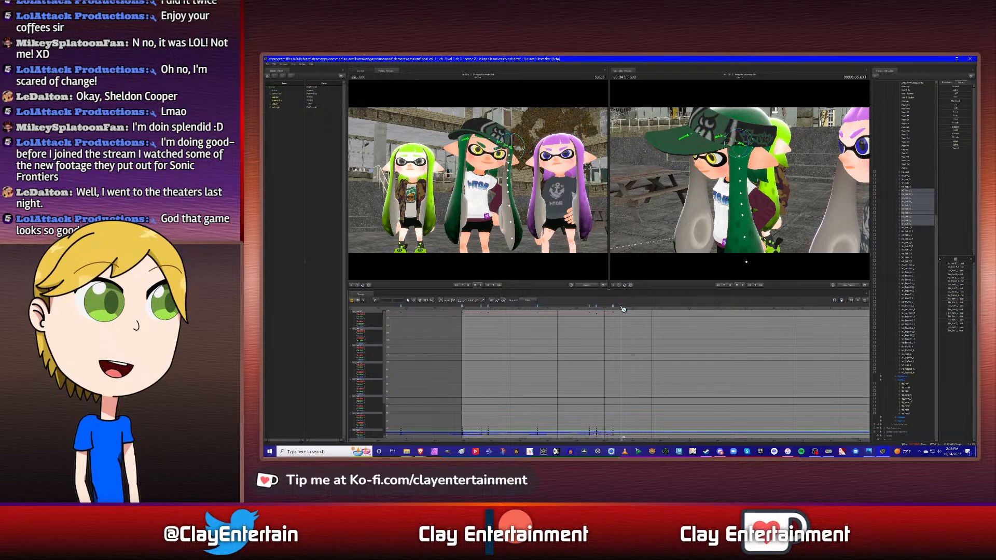
right_click(592, 310)
click(597, 322)
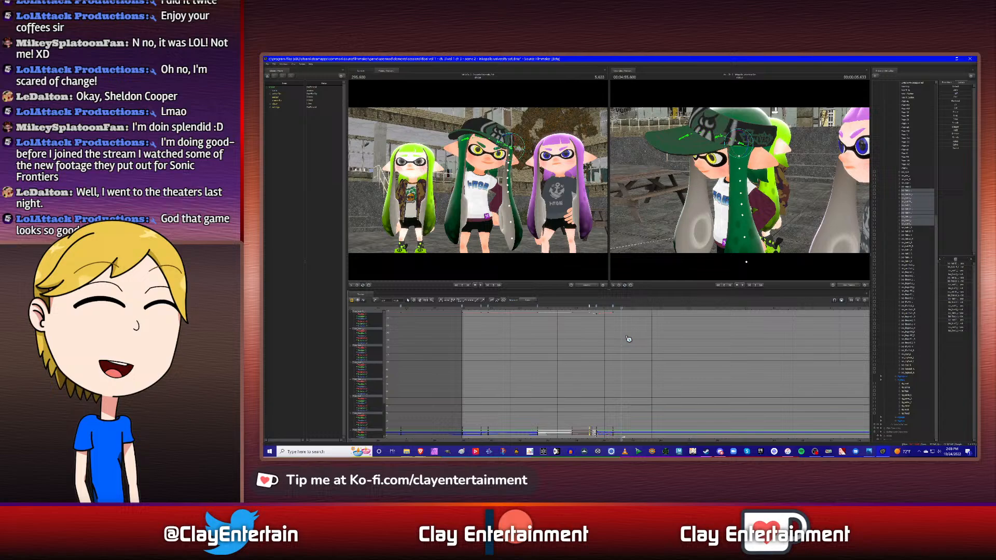
right_click(623, 309)
click(633, 328)
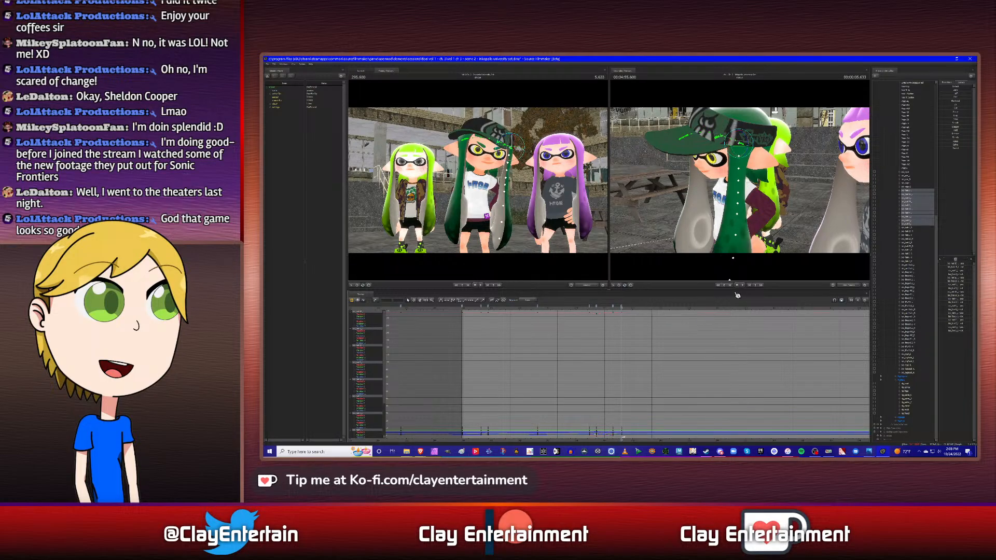
- Rotate the side hair chain slightly to refine its pose at 5.633 s, and play back the sway
drag(759, 240, 809, 239)
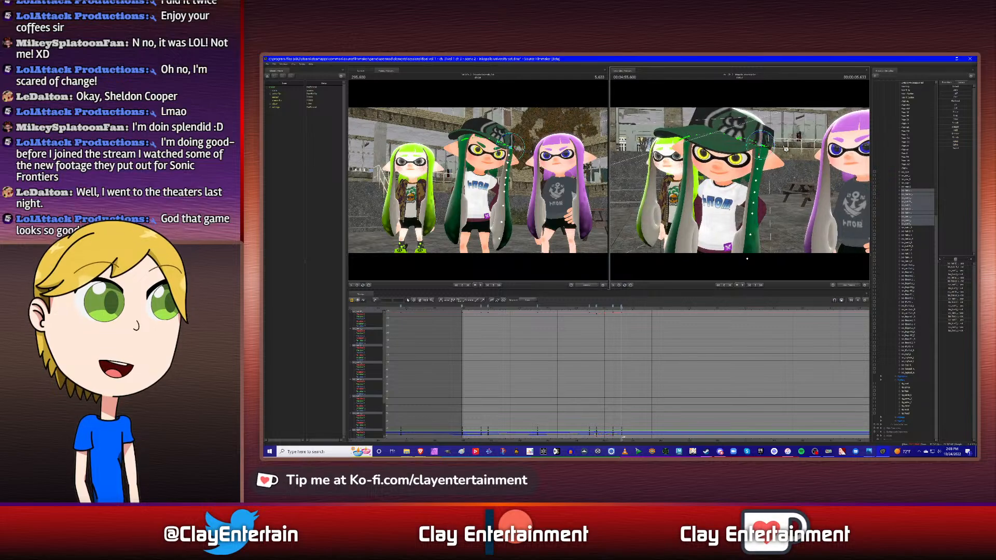
drag(772, 139, 770, 139)
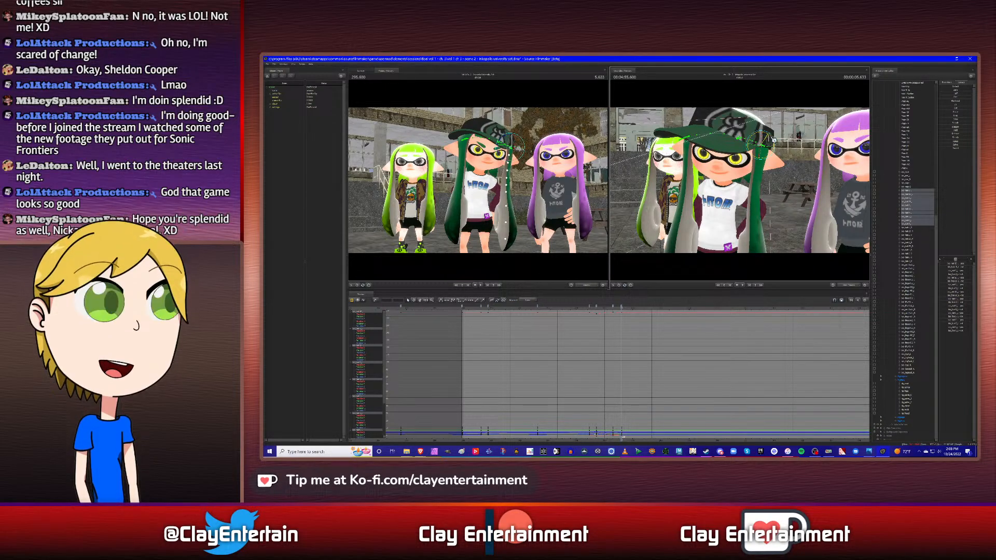
click(589, 309)
key(space)
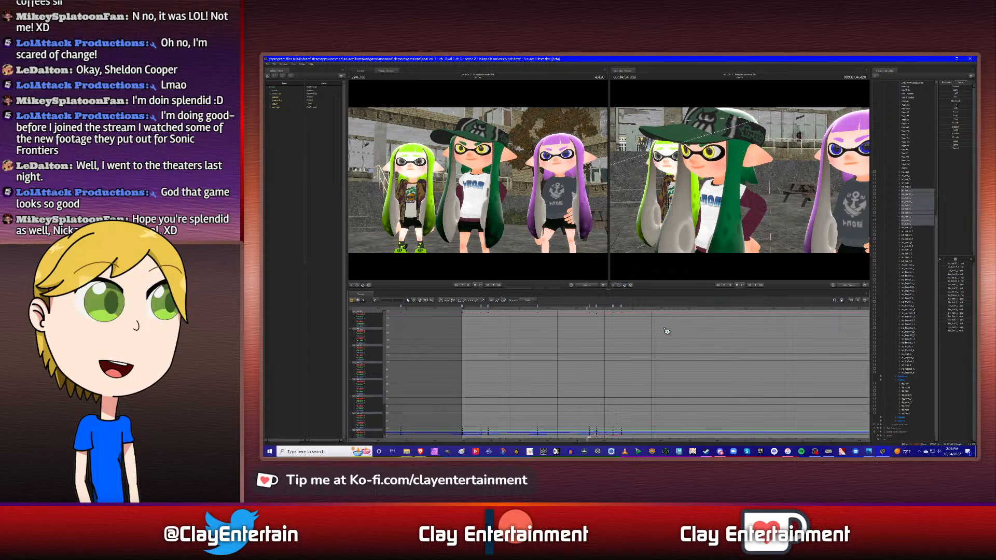
- Move the side hair's outward-swing keyframe earlier in time, to 5.083 s
scroll(613, 346, up, 2)
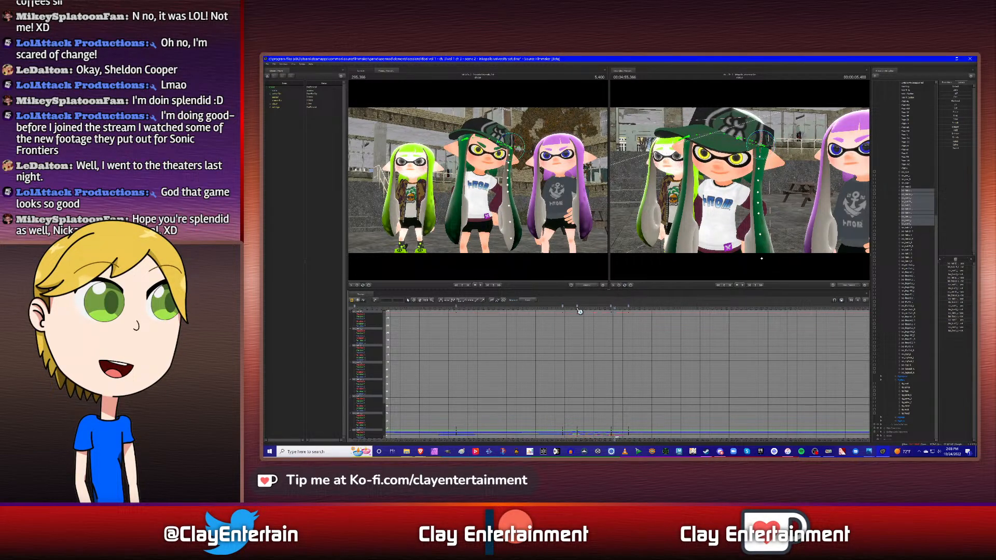
drag(572, 309, 597, 305)
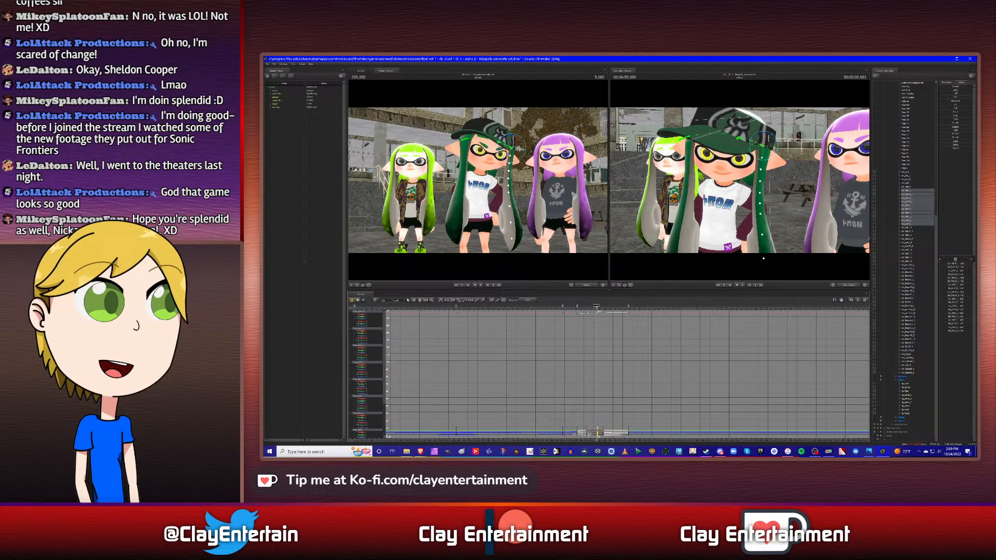
click(564, 315)
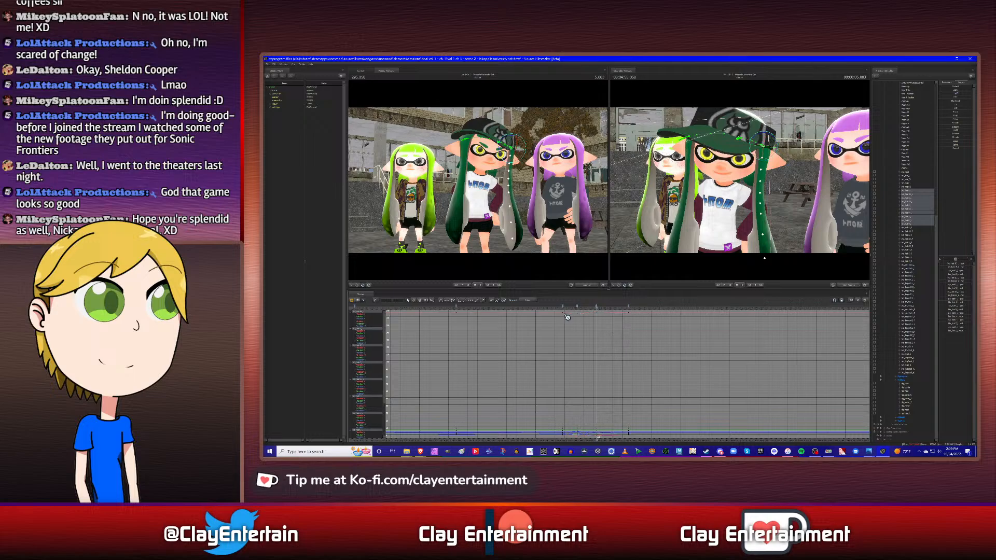
- Play back the retimed side hair sway, from the head turn past its last keyframe
click(560, 312)
key(space)
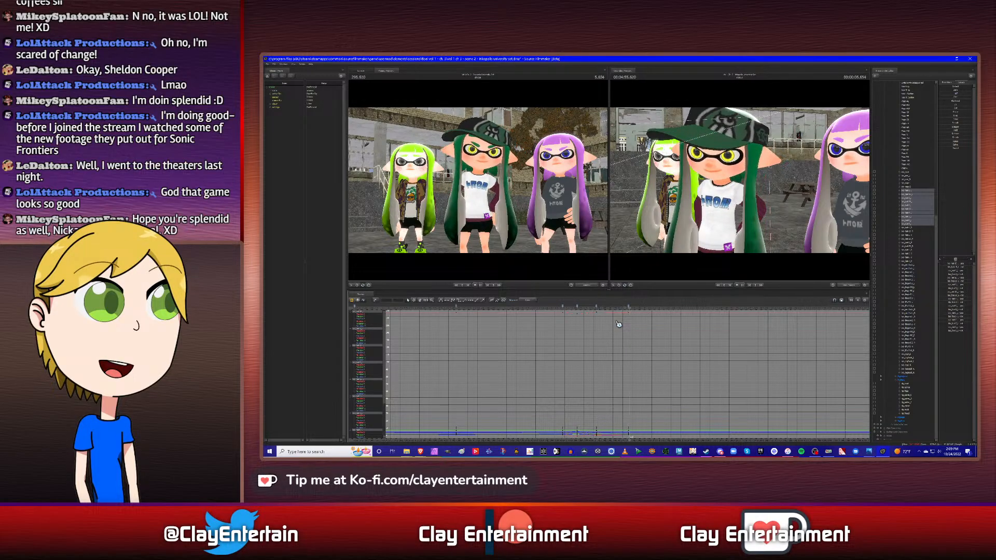
key(space)
key(Up)
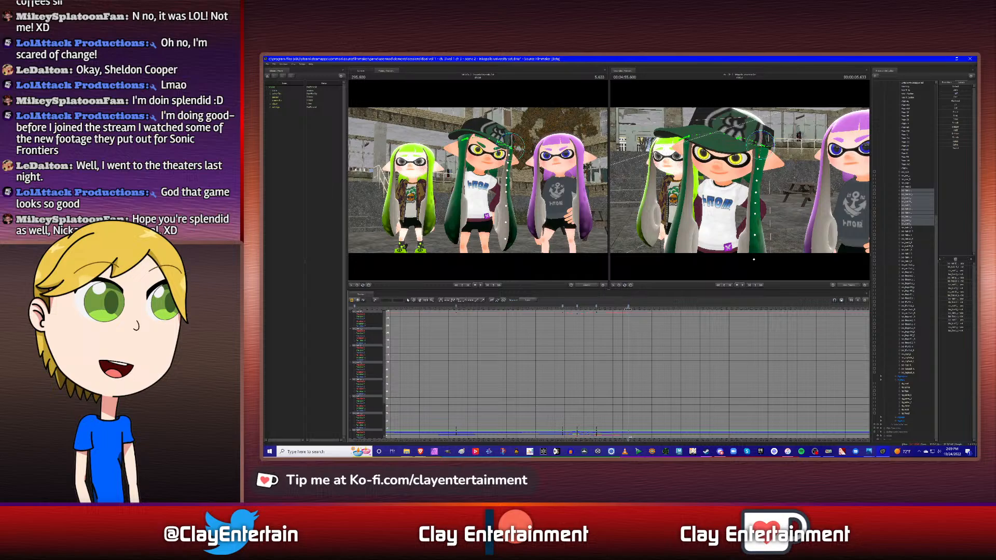
scroll(638, 351, down, 4)
click(588, 312)
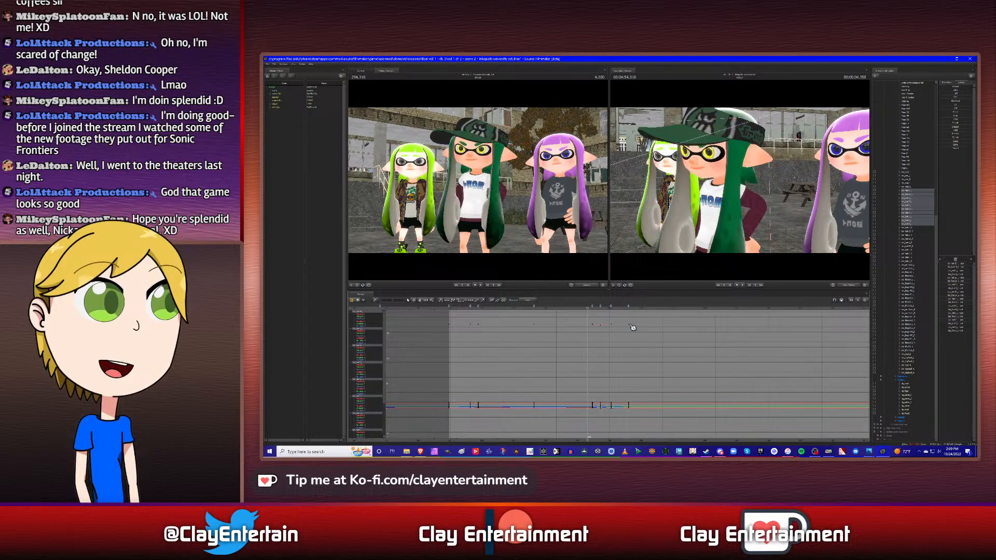
key(space)
key(space)
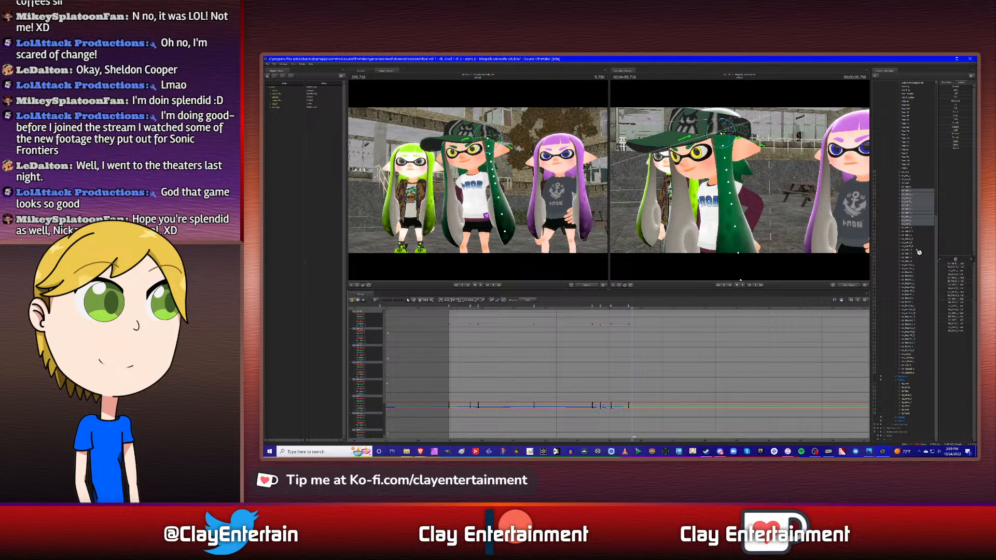
- Try rotating the side hair chain inward at the back hair's following keyframe, 5.866 s, checking it from several angles
click(912, 185)
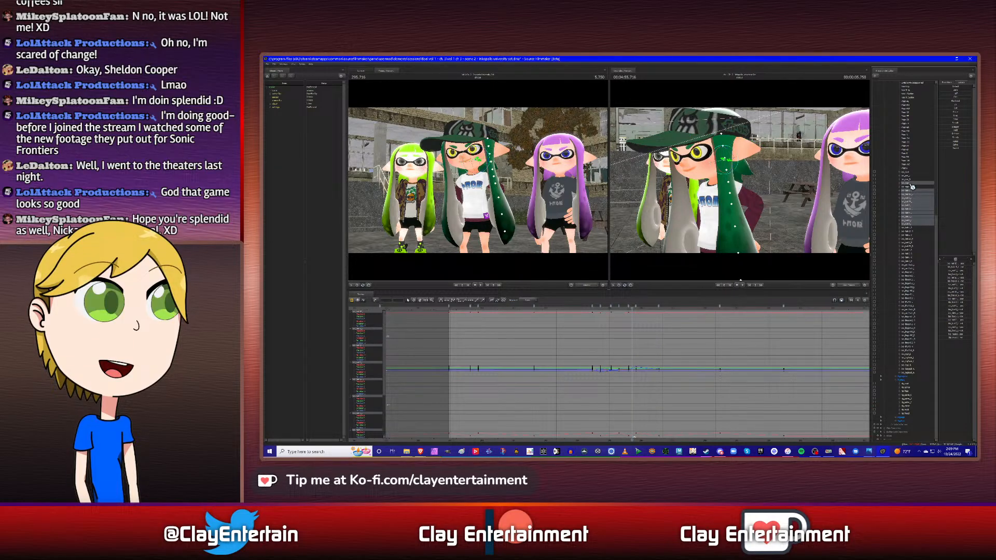
key(Right)
ctrl+click(910, 184)
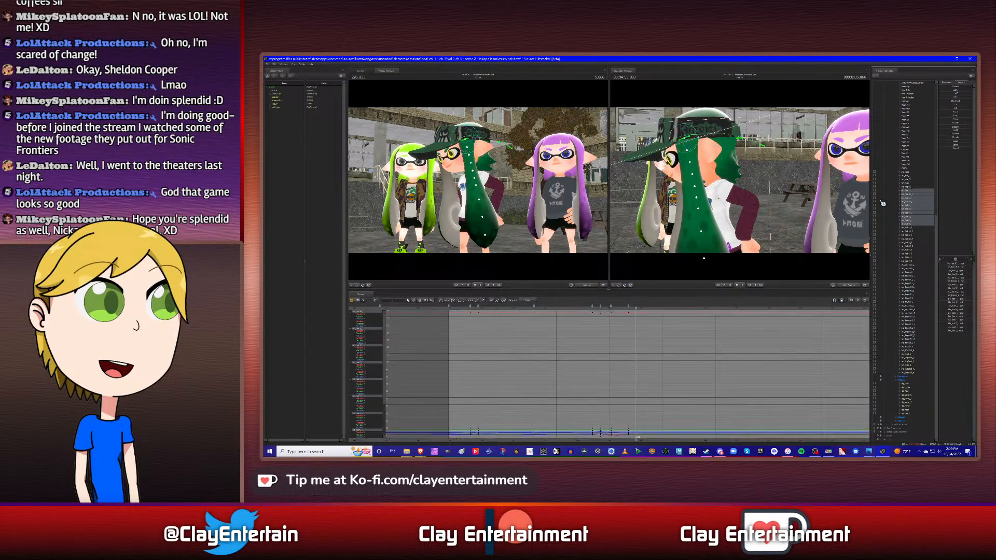
drag(743, 210, 743, 184)
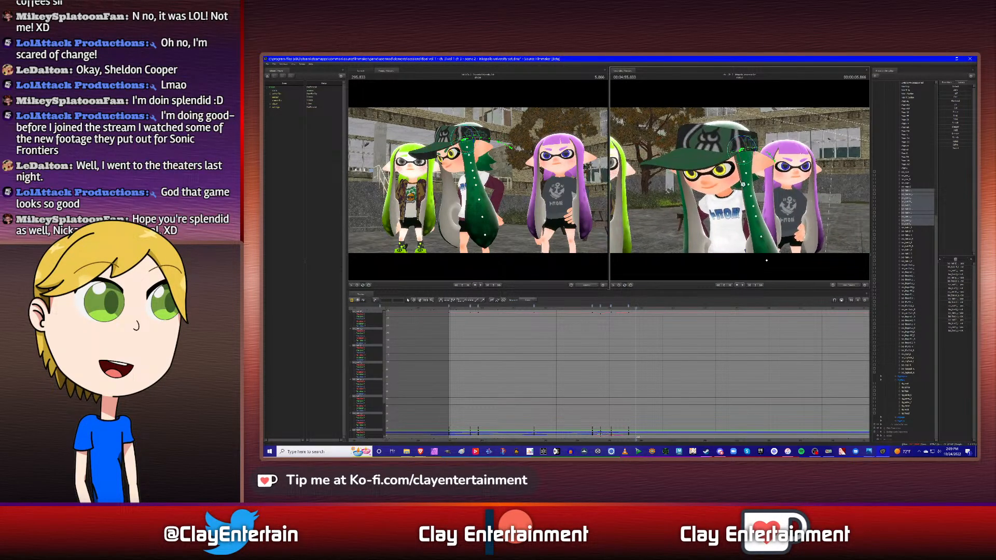
drag(746, 141, 741, 150)
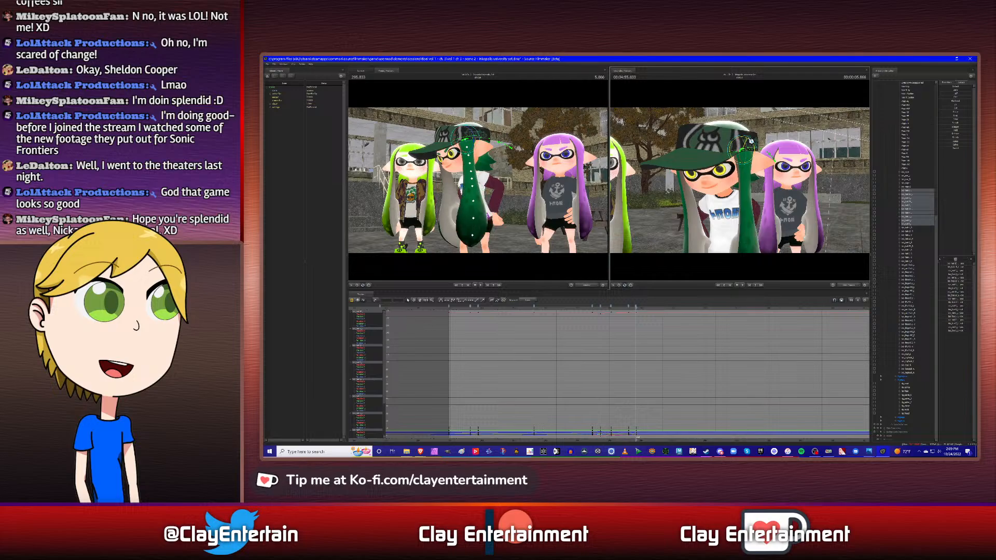
drag(753, 213, 742, 183)
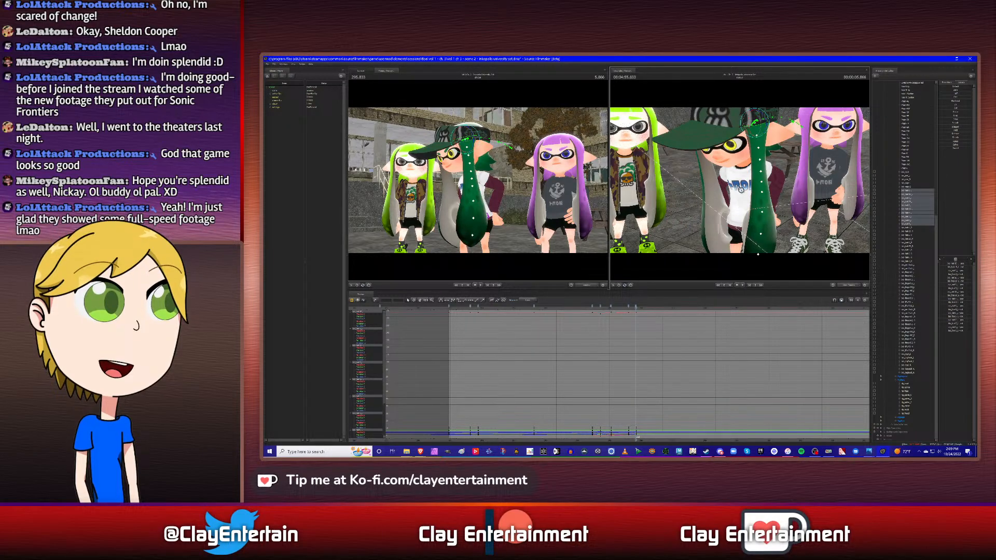
drag(745, 189, 739, 171)
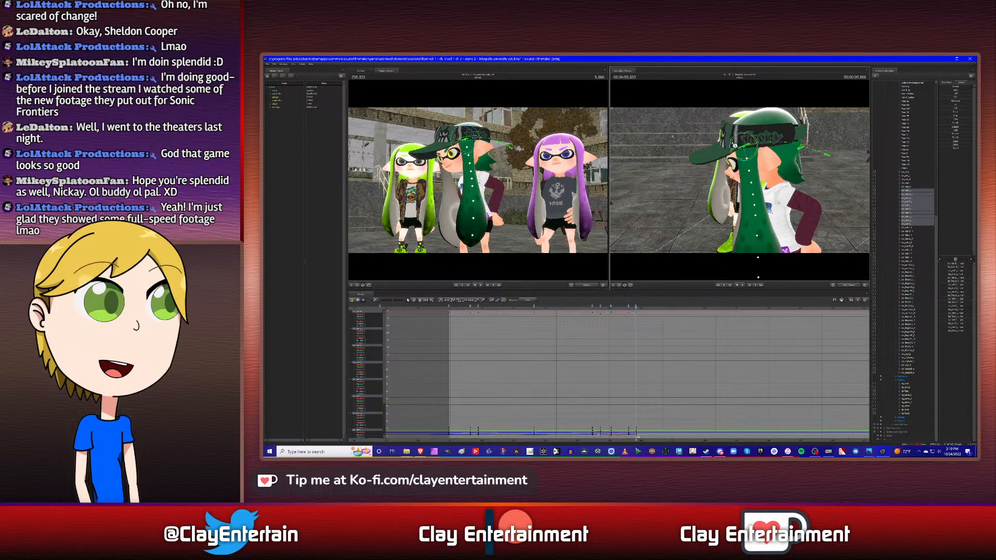
drag(735, 145, 736, 146)
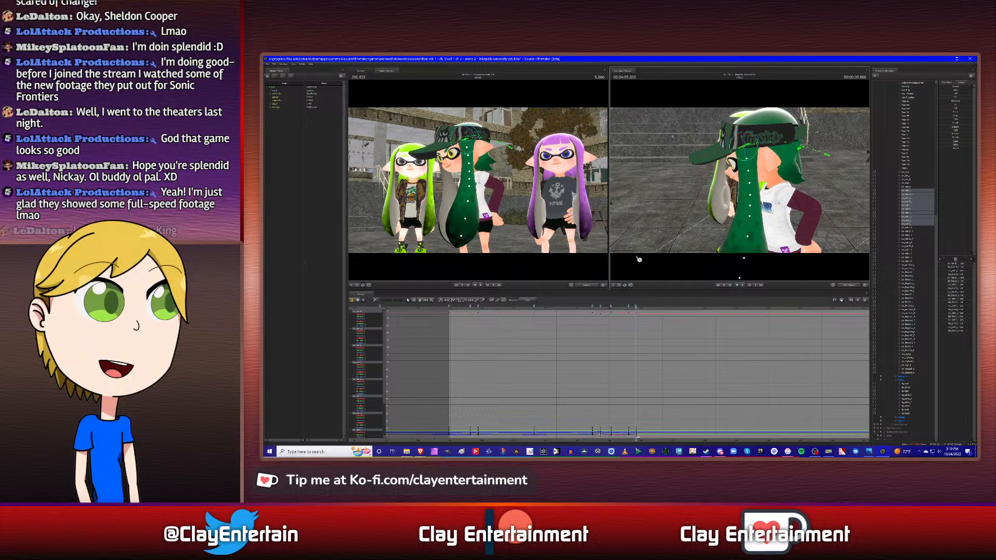
- Review the trial sway against the earlier side hair poses, and remove the trial keyframe at 5.866 s
click(589, 308)
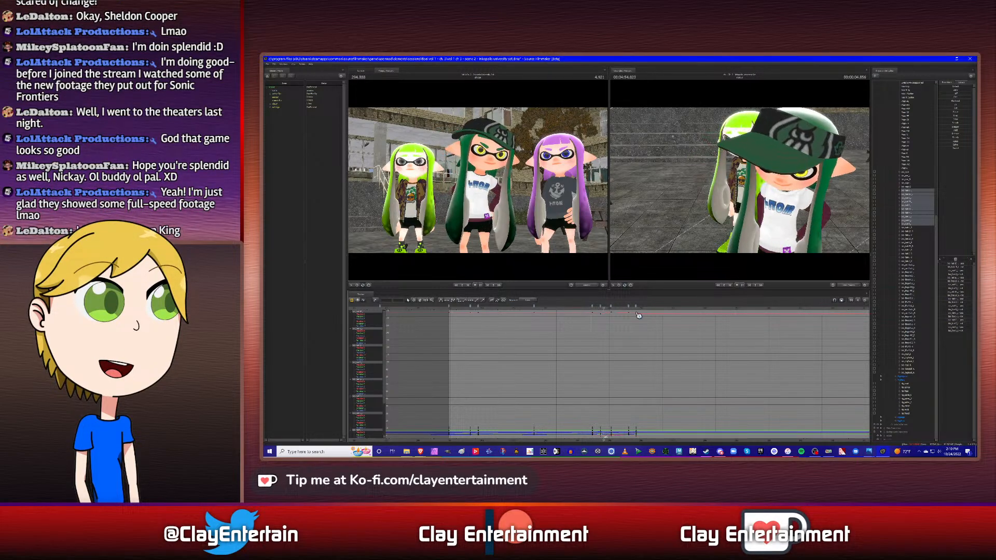
key(space)
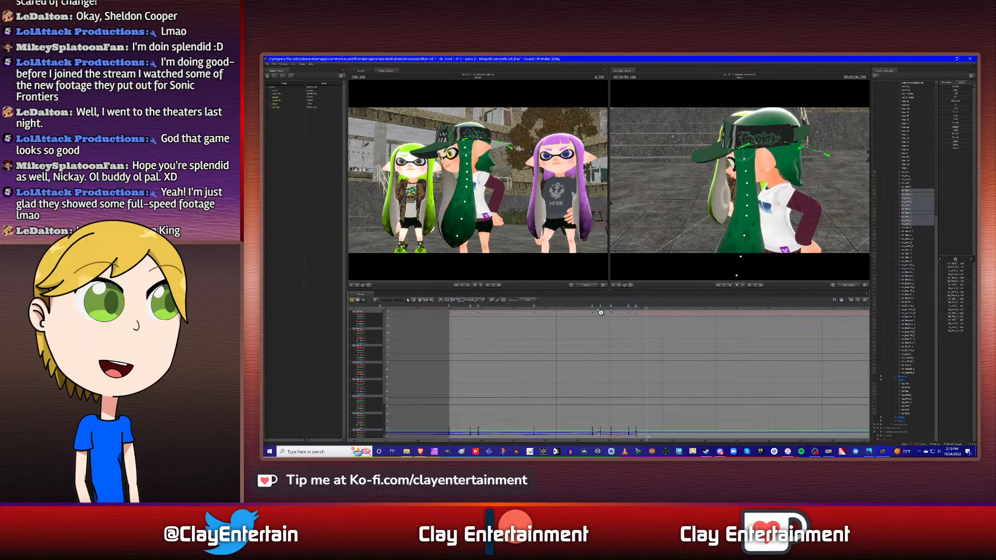
click(599, 311)
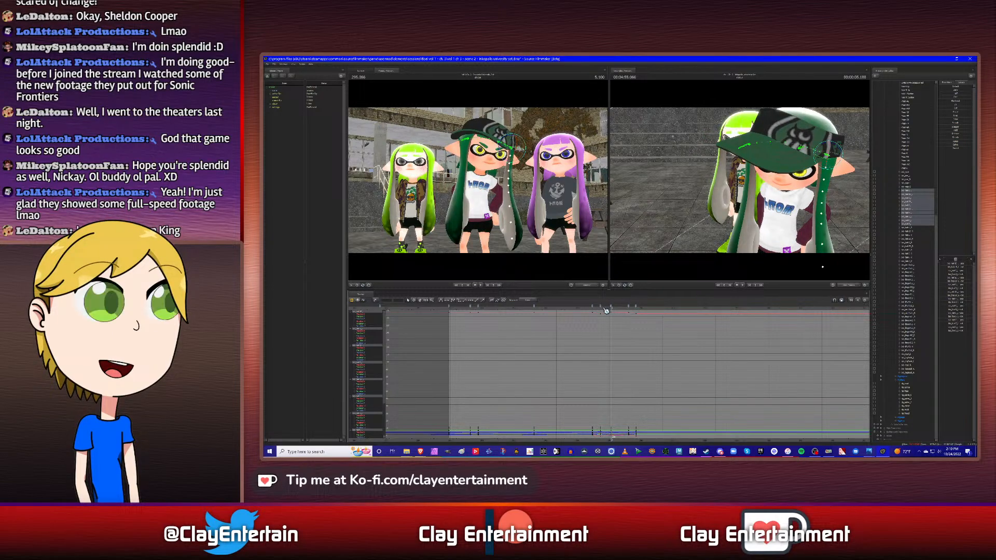
click(607, 311)
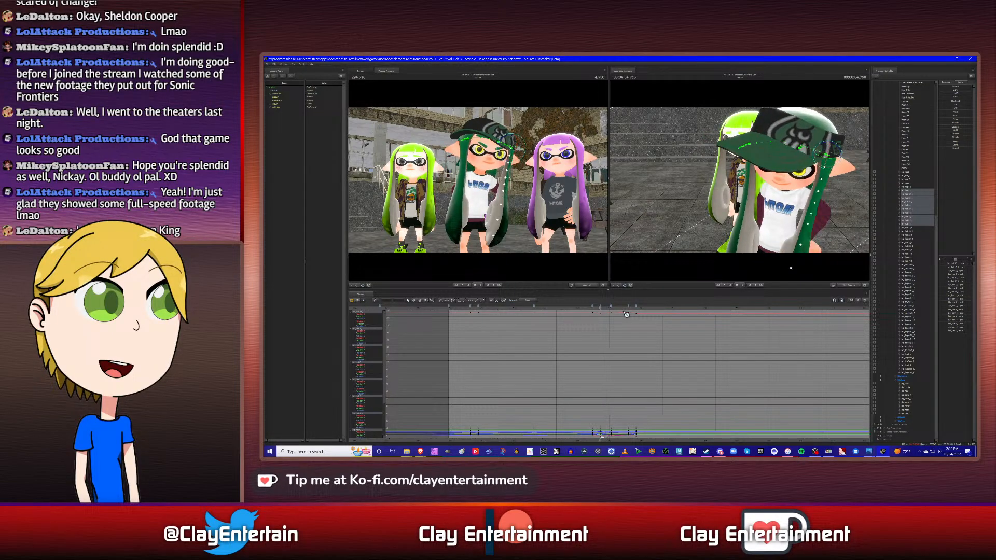
drag(740, 180, 742, 182)
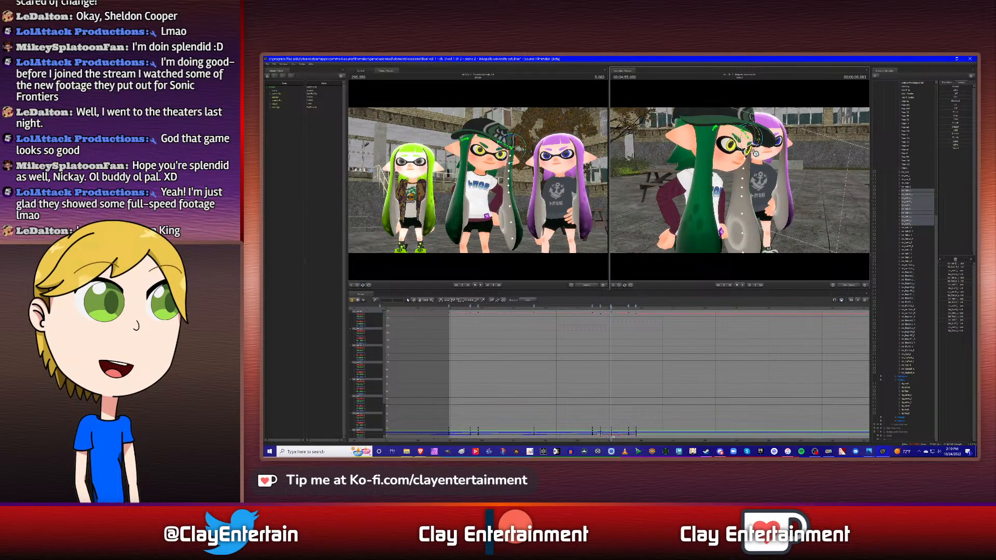
drag(755, 151, 773, 250)
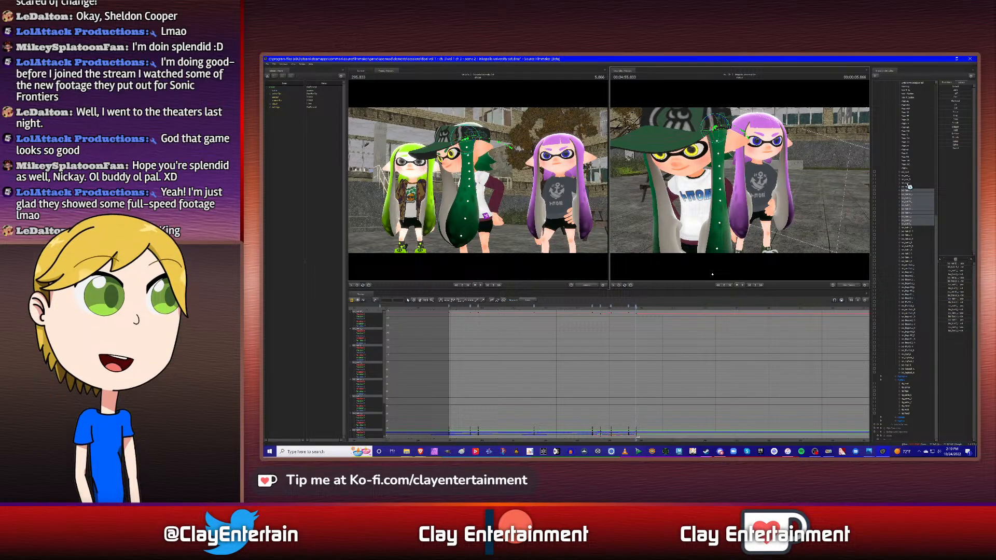
right_click(637, 308)
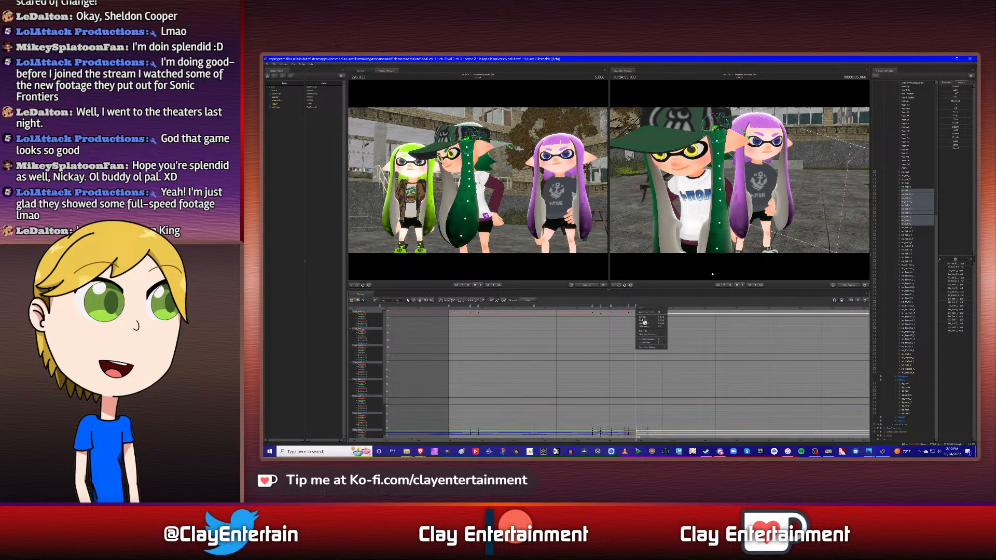
click(648, 329)
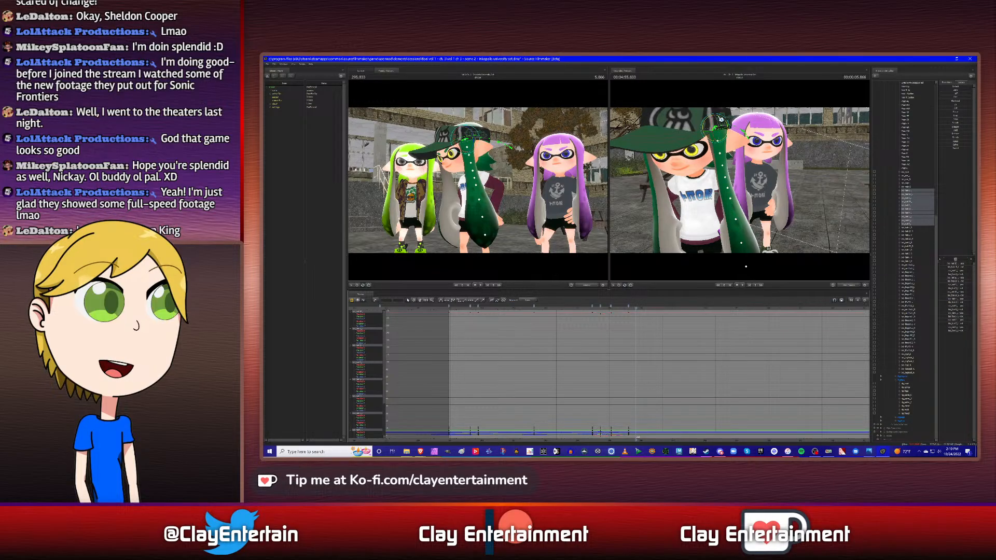
- Rotate the side hair chain outward from the body at 5.866 s, checking it from both sides, and play back the sway
drag(720, 118, 761, 133)
drag(760, 185, 741, 145)
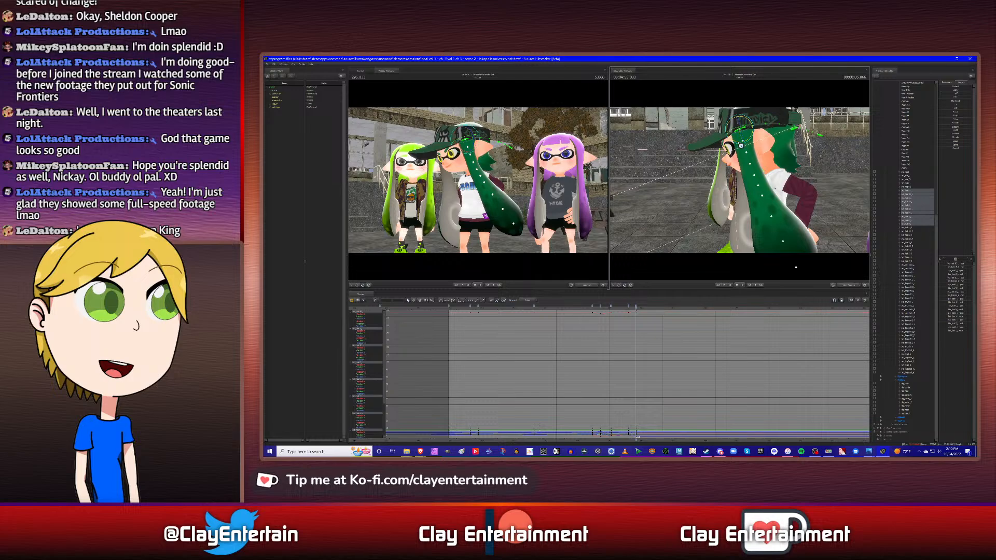
alt+drag(707, 185, 760, 181)
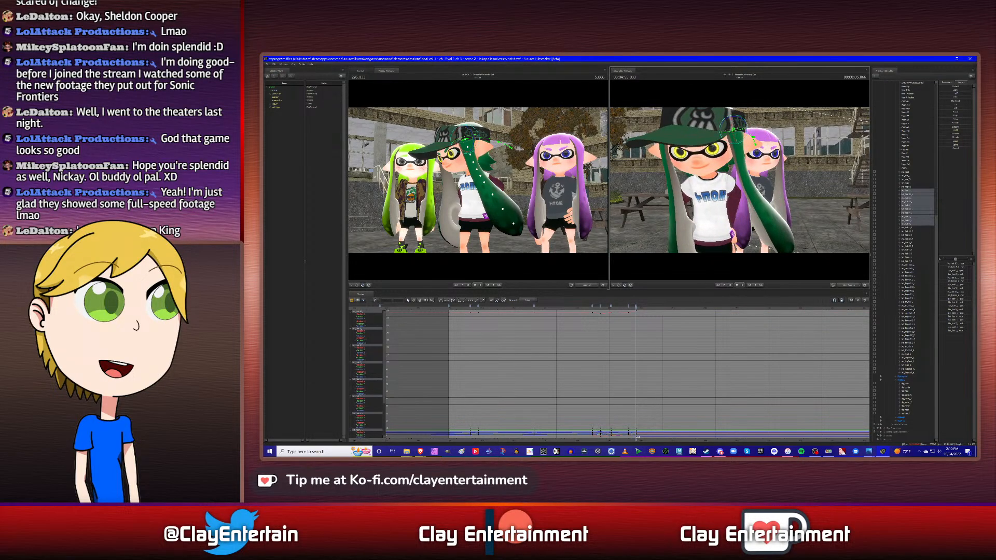
mouse_move(744, 122)
mouse_down()
mouse_move(730, 123)
mouse_move(752, 138)
mouse_up()
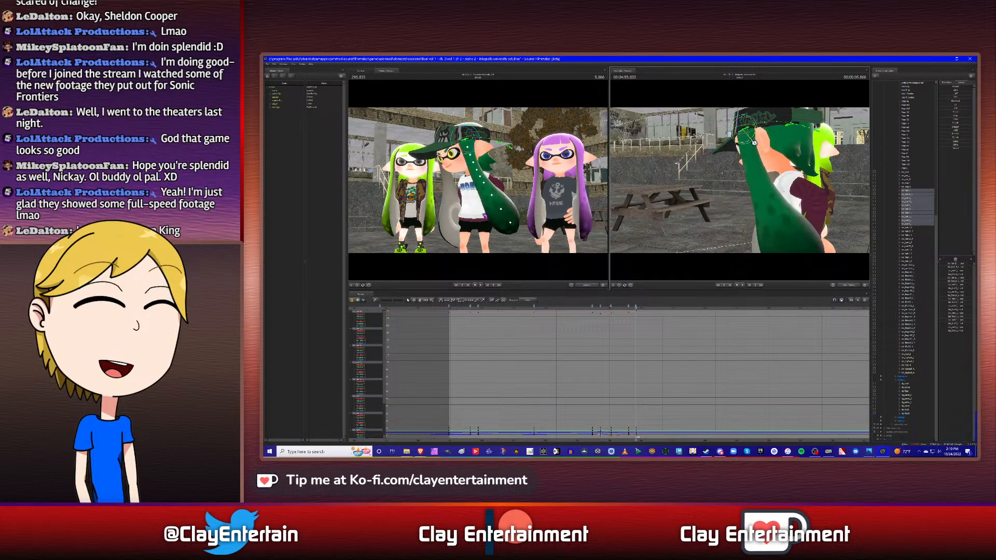
click(616, 308)
key(space)
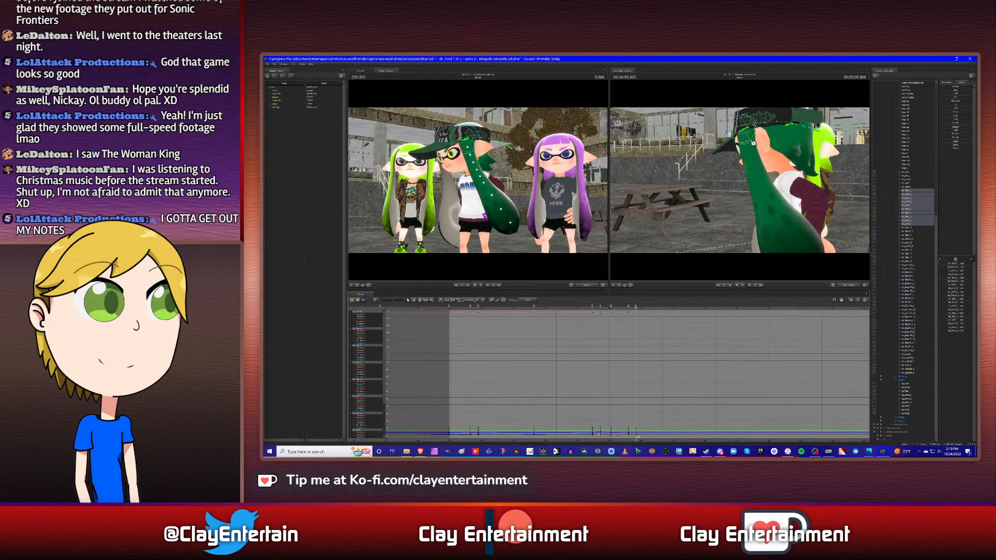
- Rotate the side hair chain farther outward from the body at 5.866 s, working from the front
drag(751, 141, 758, 168)
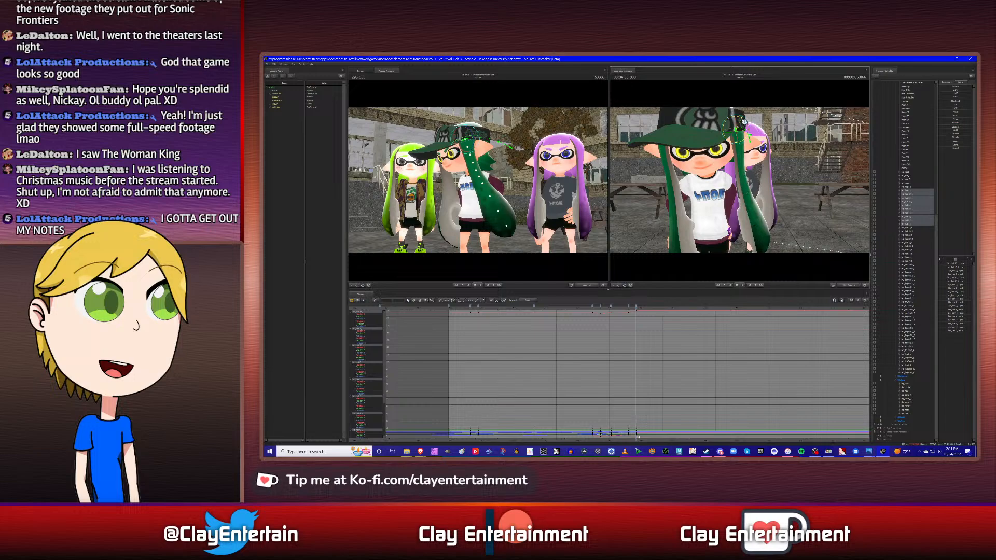
drag(743, 121, 741, 126)
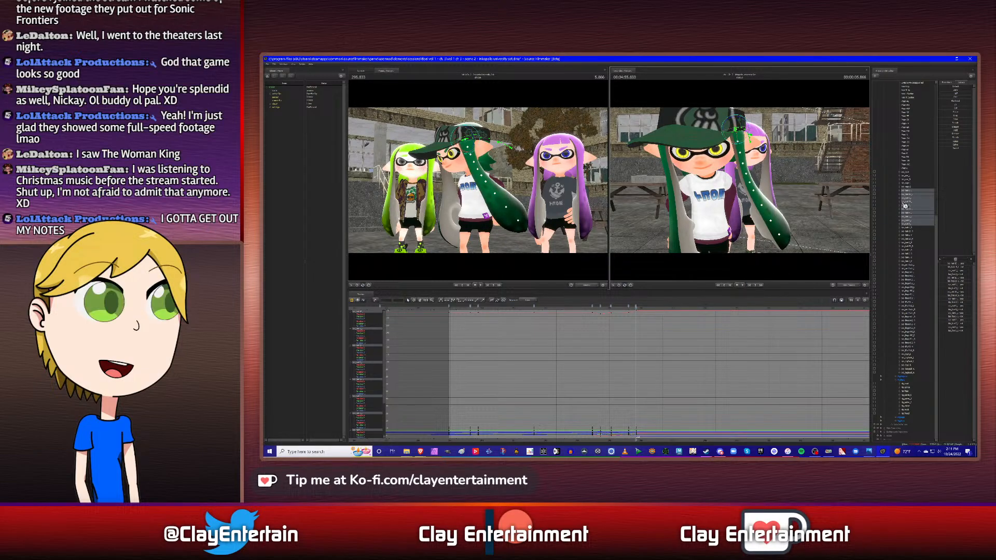
- Rotate the side hair chain inward toward the body at the back hair's next keyframe after 5.866 s
click(912, 184)
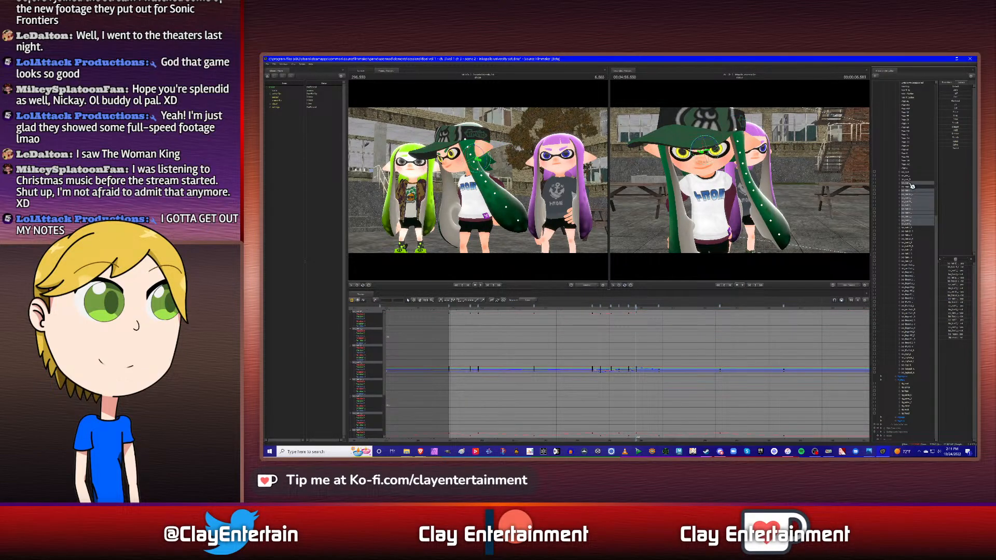
ctrl+click(912, 184)
alt+drag(796, 207, 710, 215)
drag(728, 125, 736, 120)
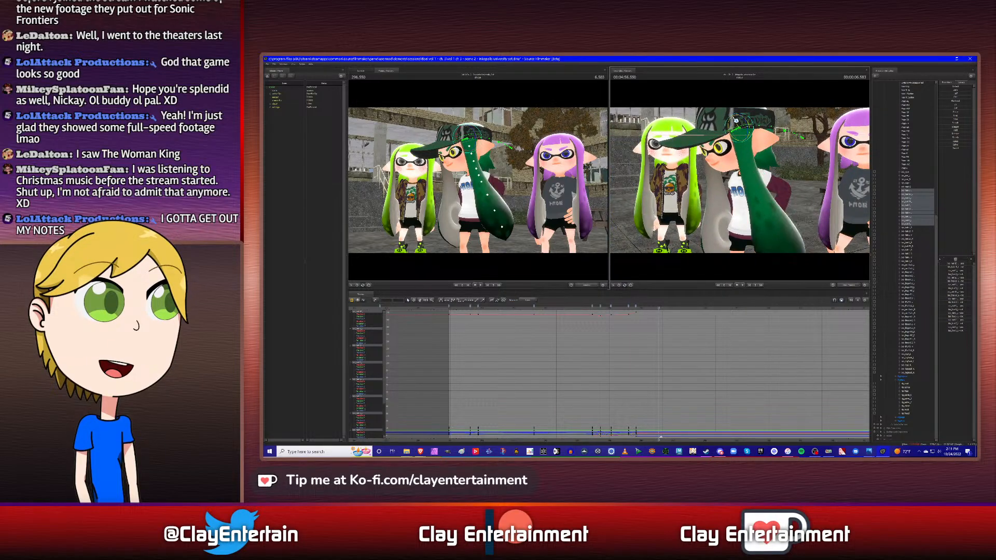
alt+drag(705, 162, 772, 163)
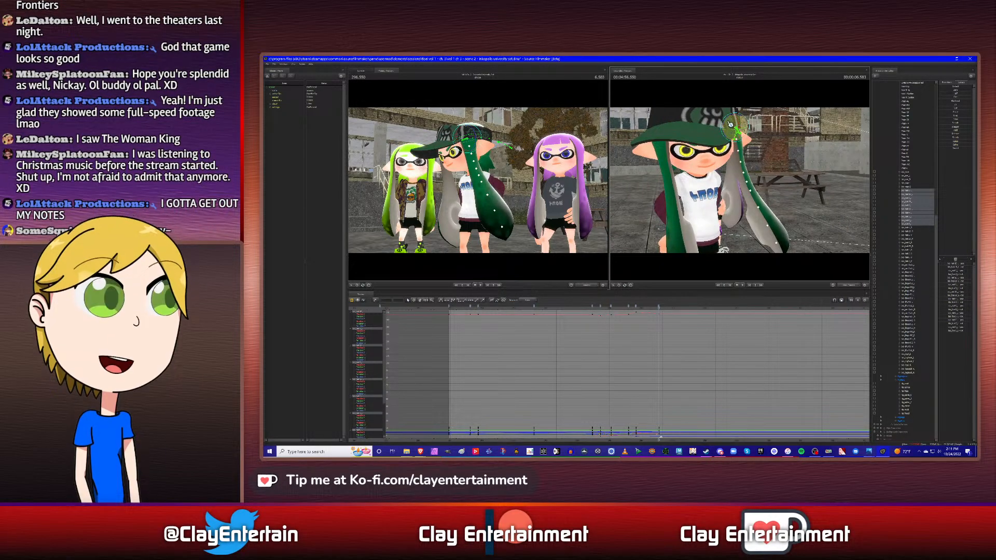
drag(731, 119, 734, 128)
alt+drag(768, 187, 794, 224)
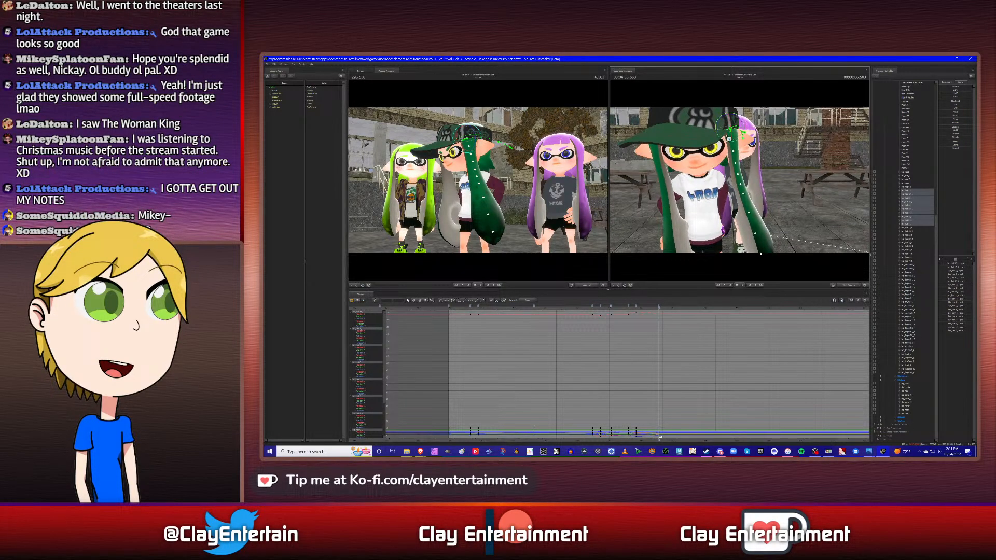
drag(725, 120, 721, 125)
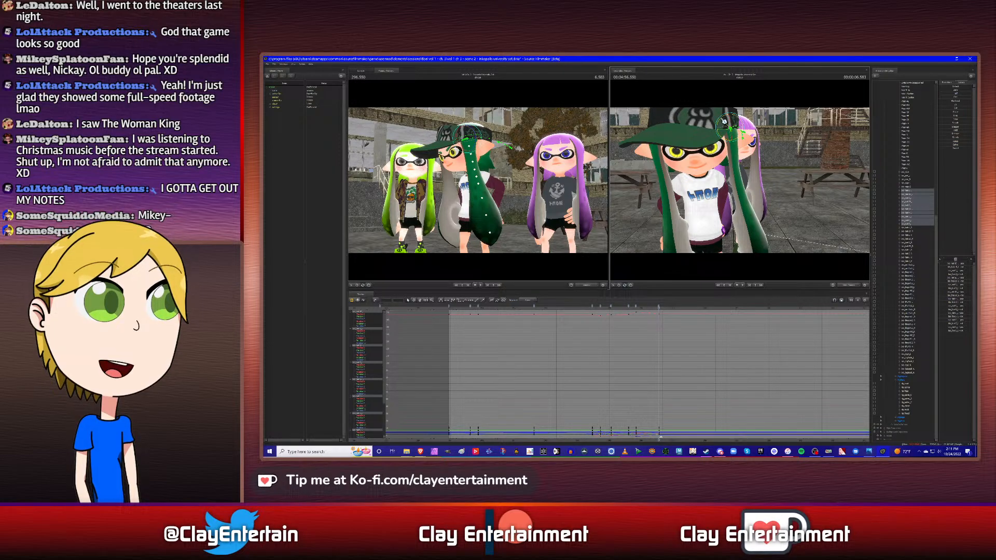
drag(725, 120, 725, 120)
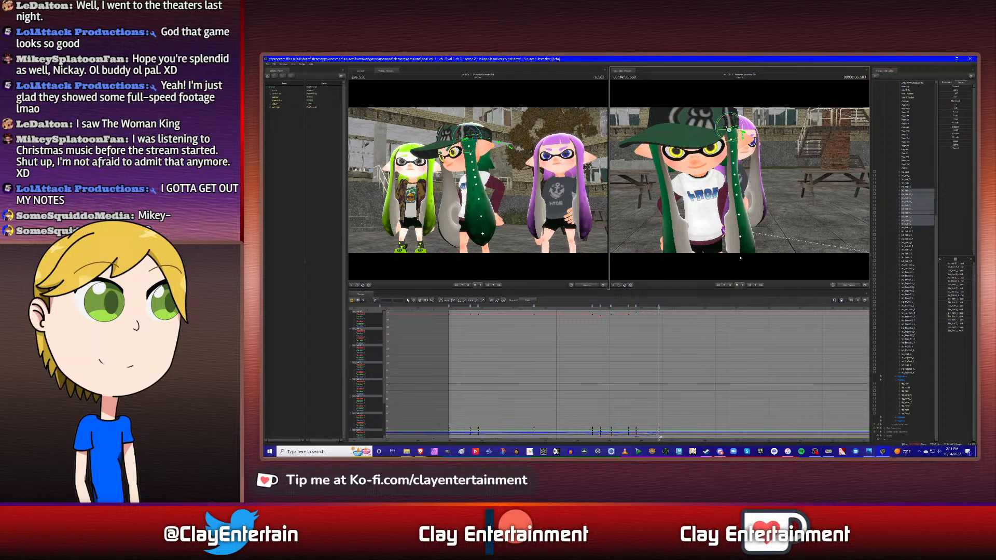
- Swing the side hair chain forward past the character's chest at the same keyframe, checking it from the side and front
alt+drag(763, 164, 680, 165)
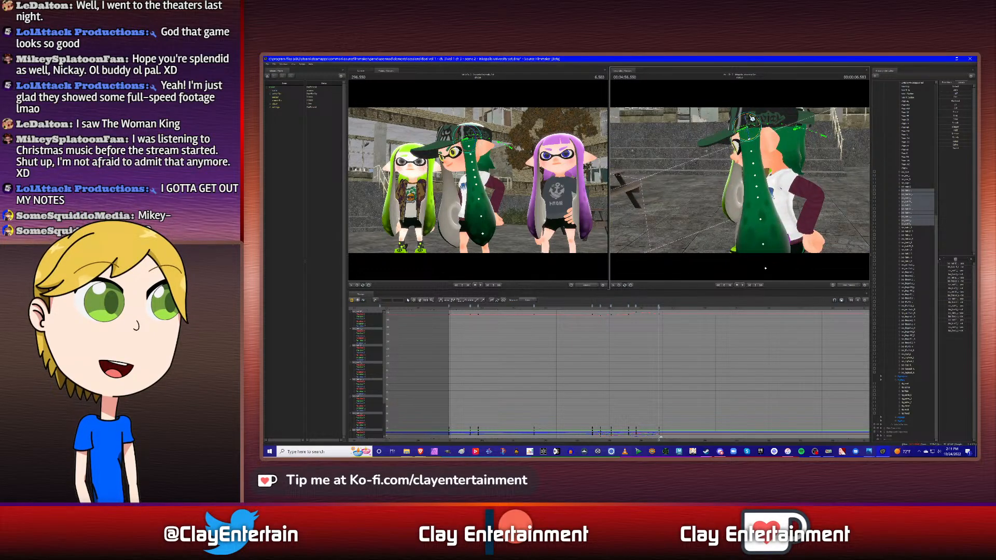
drag(754, 118, 753, 119)
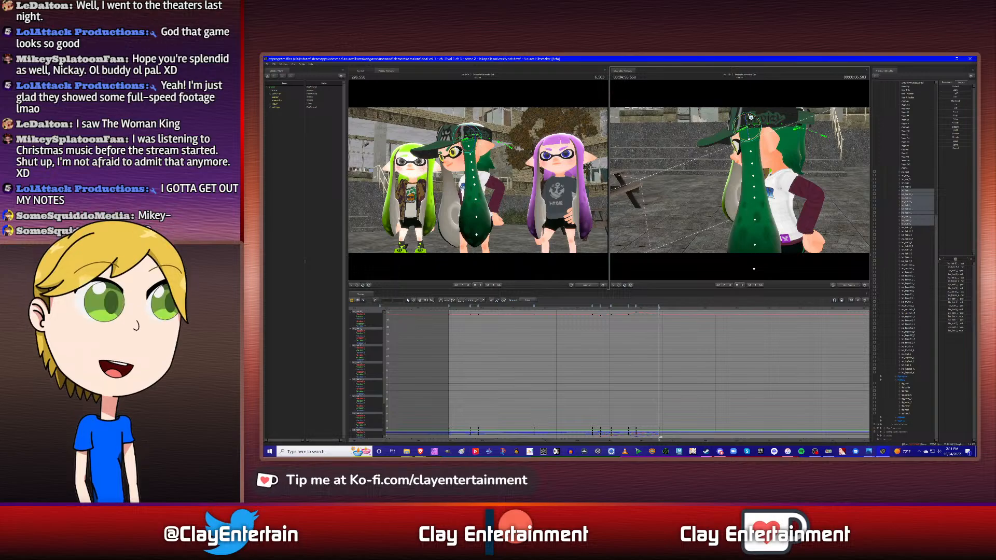
drag(753, 117, 755, 118)
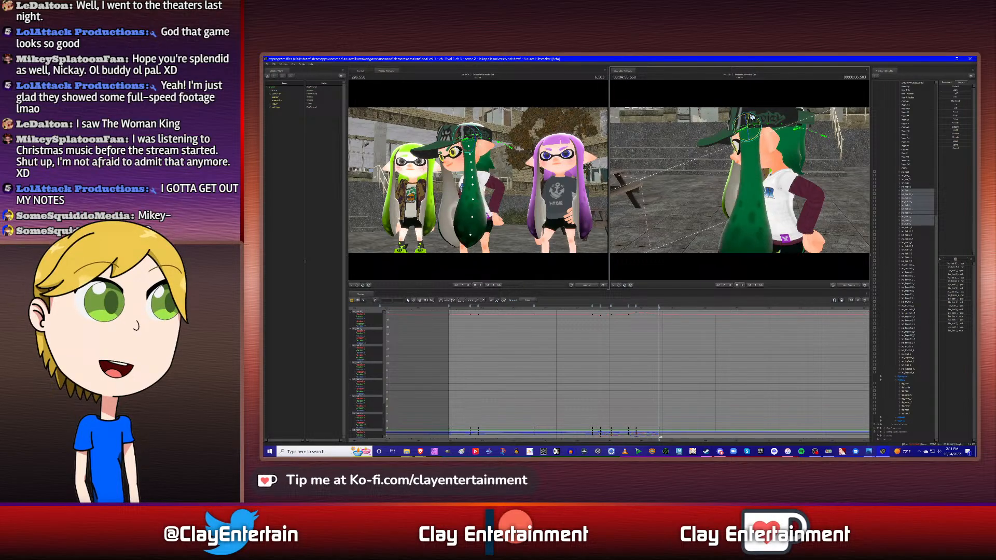
alt+drag(743, 269, 794, 269)
alt+drag(794, 148, 746, 145)
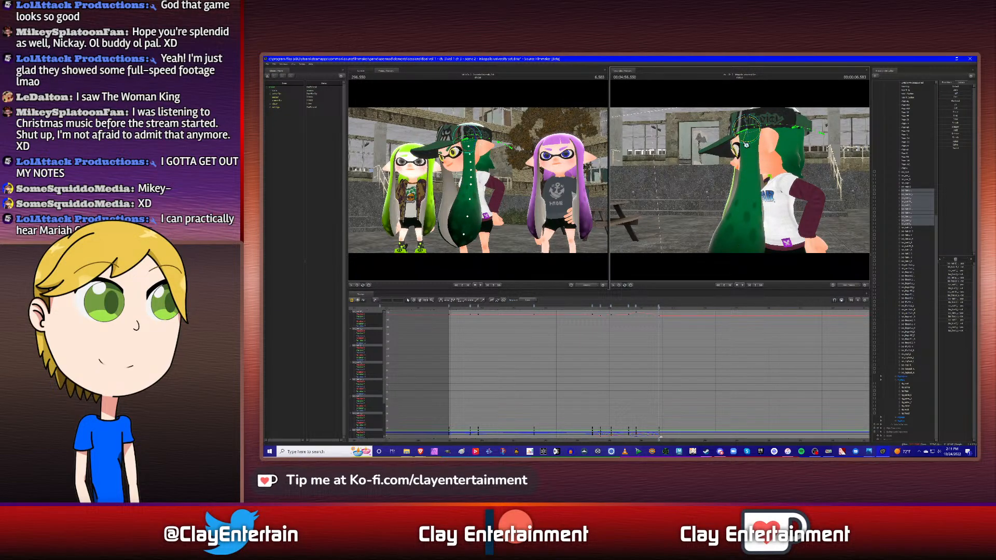
drag(745, 145, 744, 145)
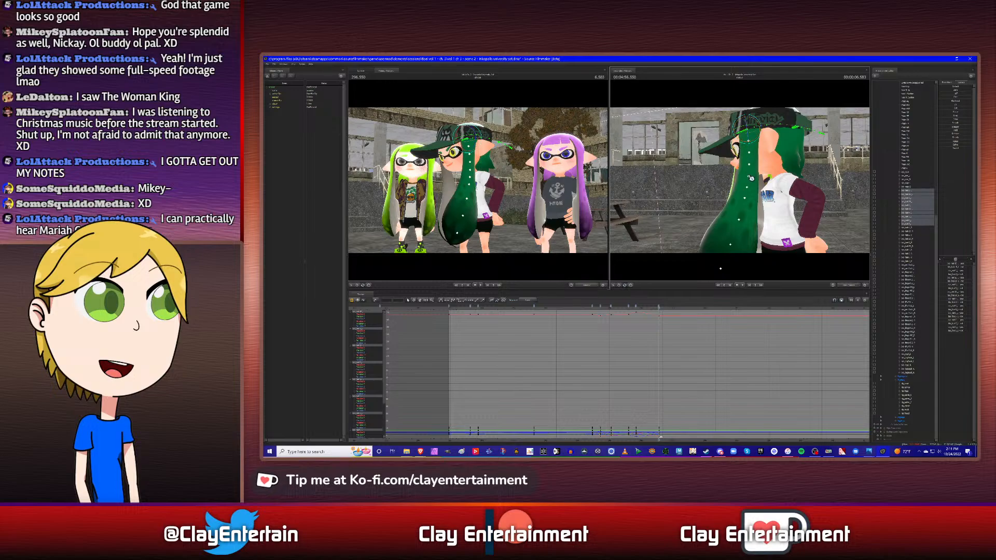
alt+drag(742, 180, 746, 145)
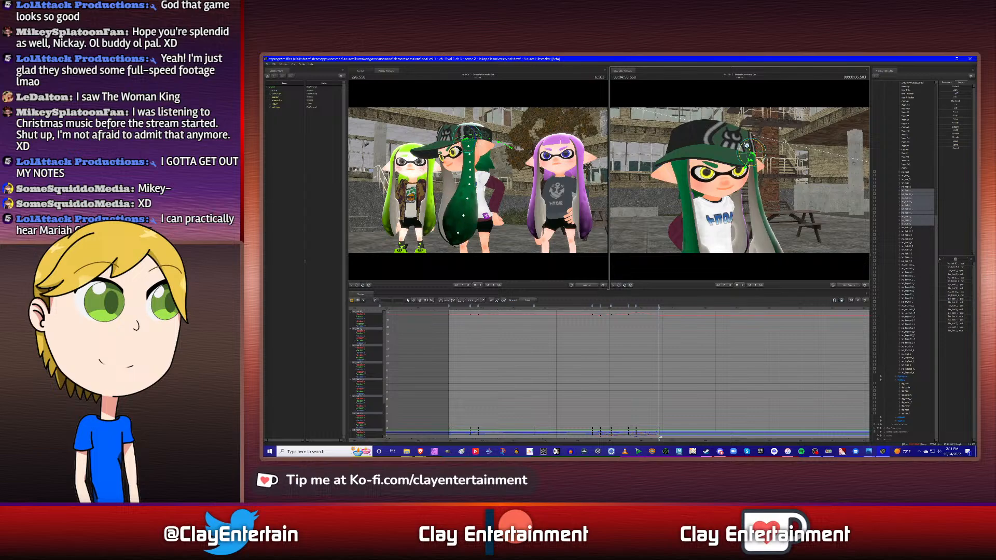
- Play back the side hair sway twice from the head turn
click(590, 309)
key(space)
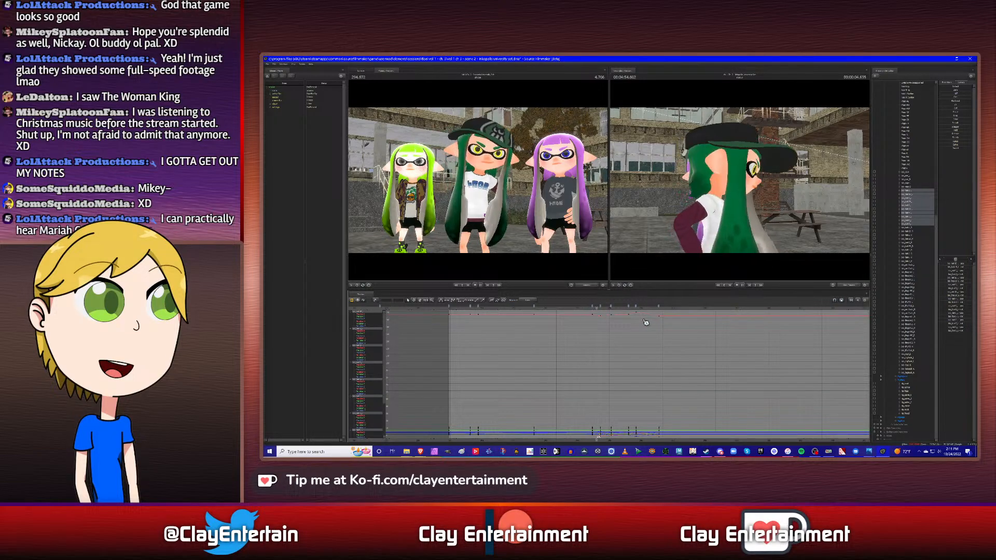
key(space)
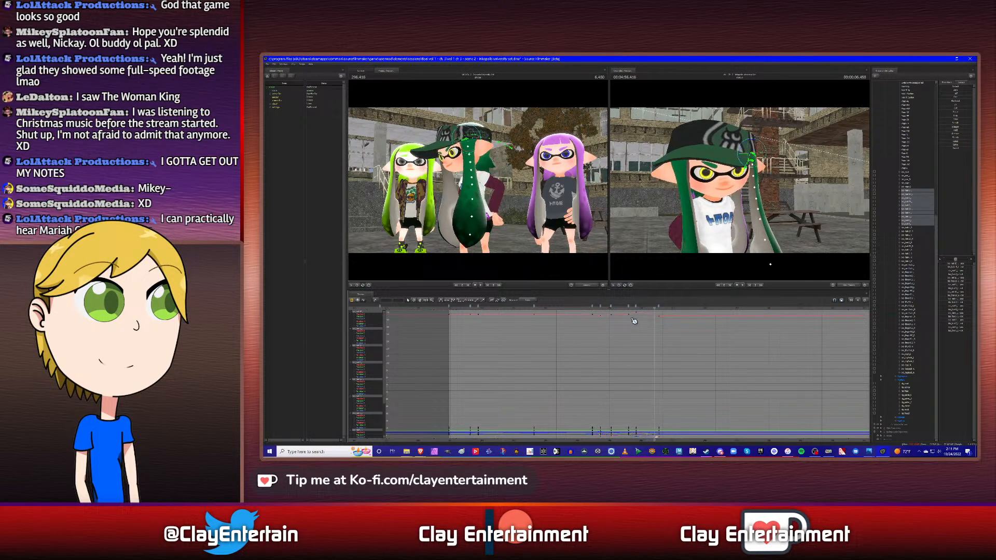
click(590, 309)
key(space)
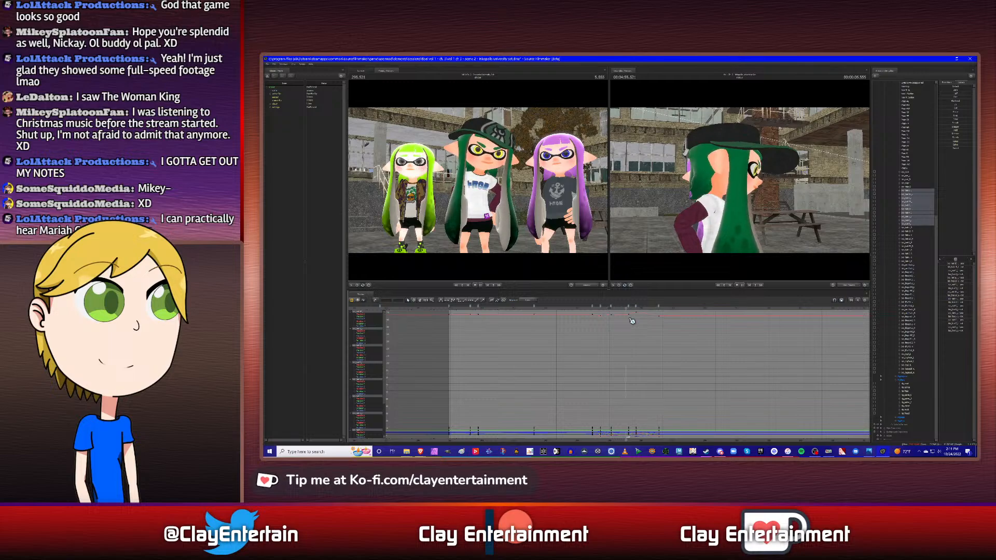
key(space)
- Try removing the side hair keyframe just before 5.866 s, and play back the sway from the head turn
click(641, 314)
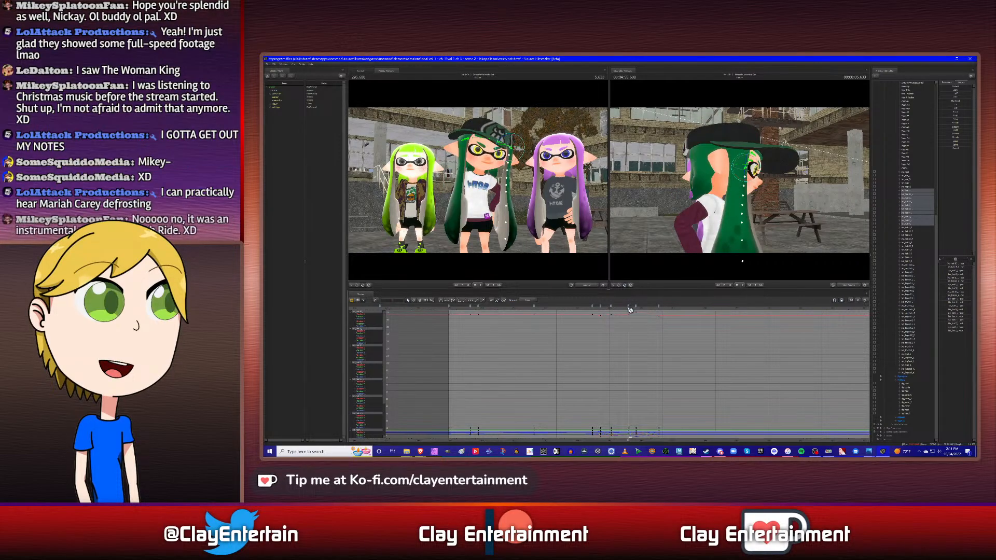
right_click(631, 308)
click(639, 329)
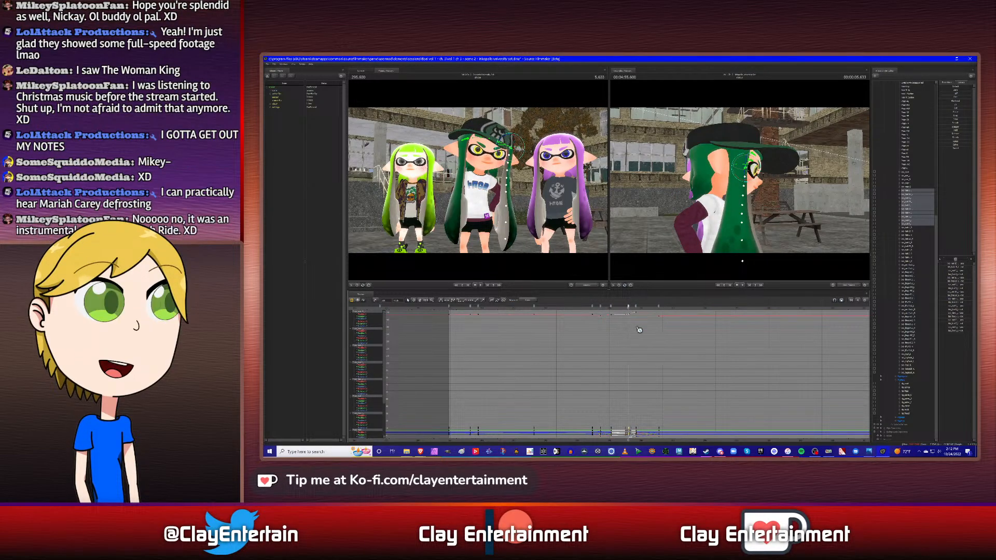
click(594, 308)
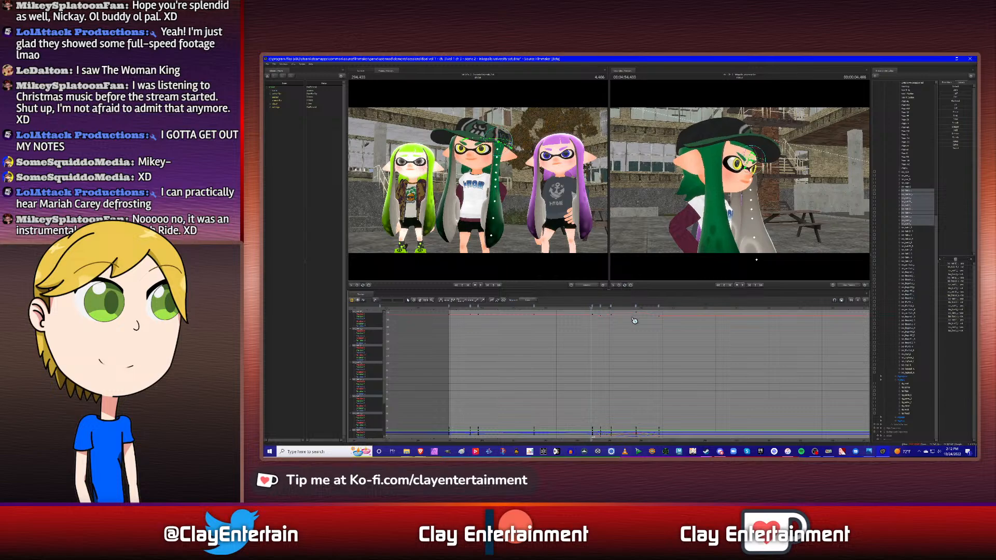
key(space)
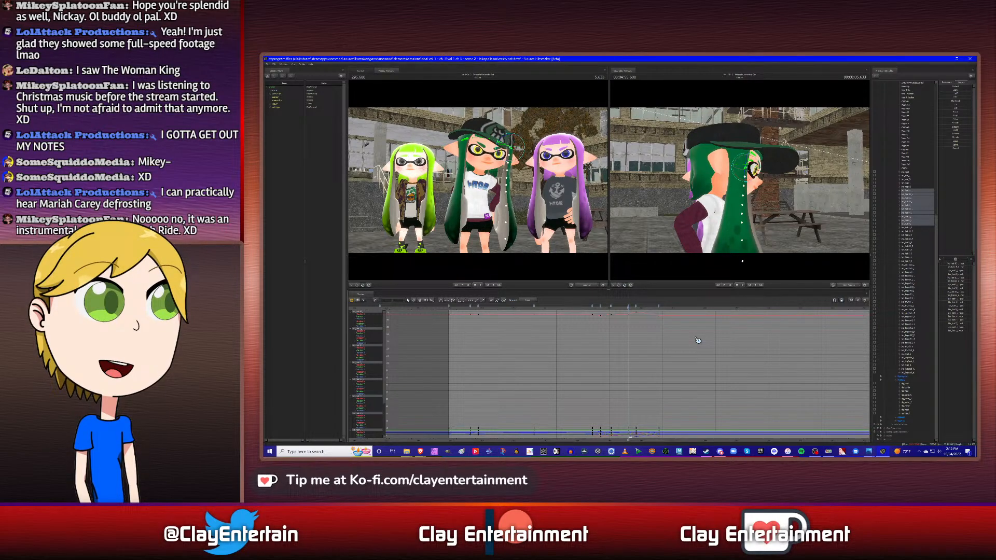
scroll(630, 331, down, 2)
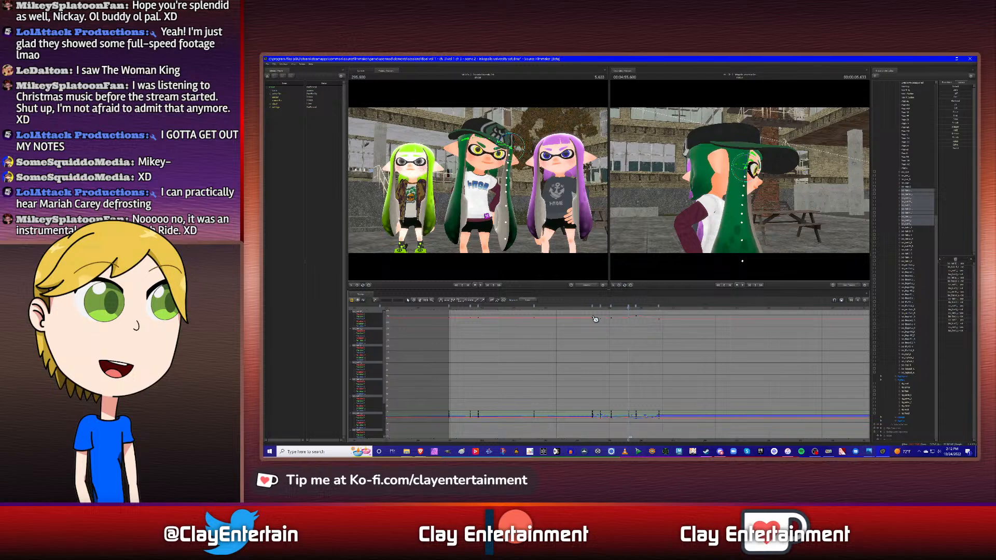
drag(442, 312, 750, 449)
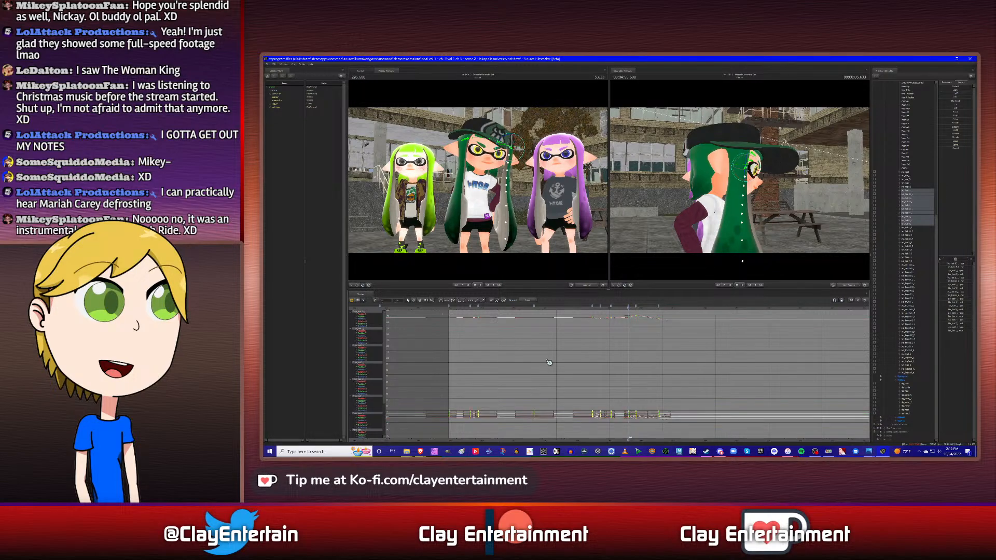
click(659, 350)
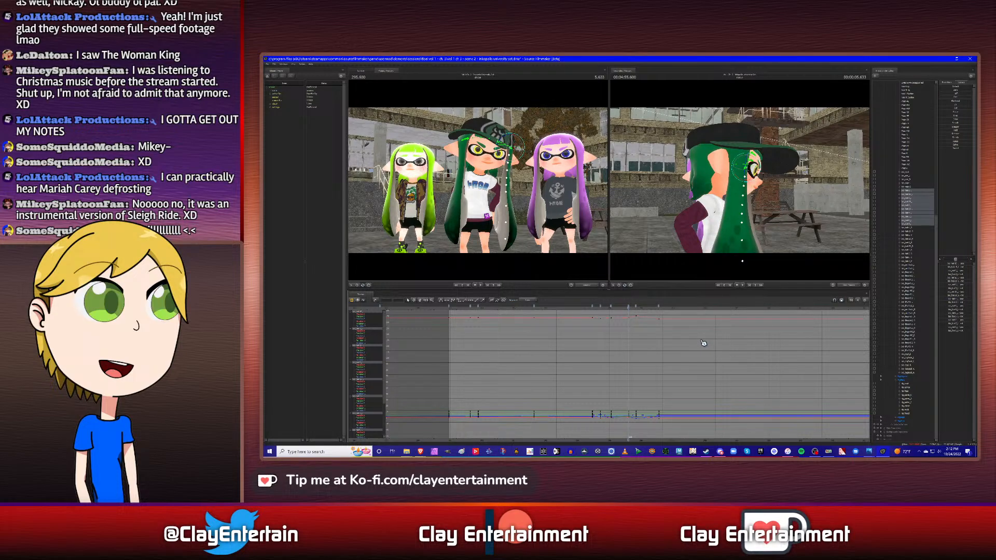
- Step through the side hair poses around 5.866 s and play back the sway from the head turn
key(Up)
key(Up)
key(Up)
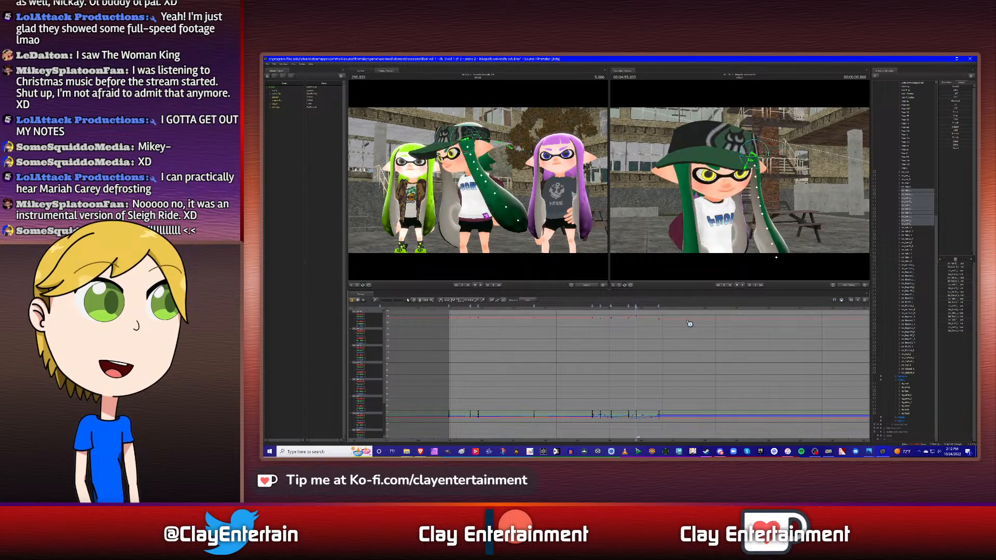
key(Down)
key(Down)
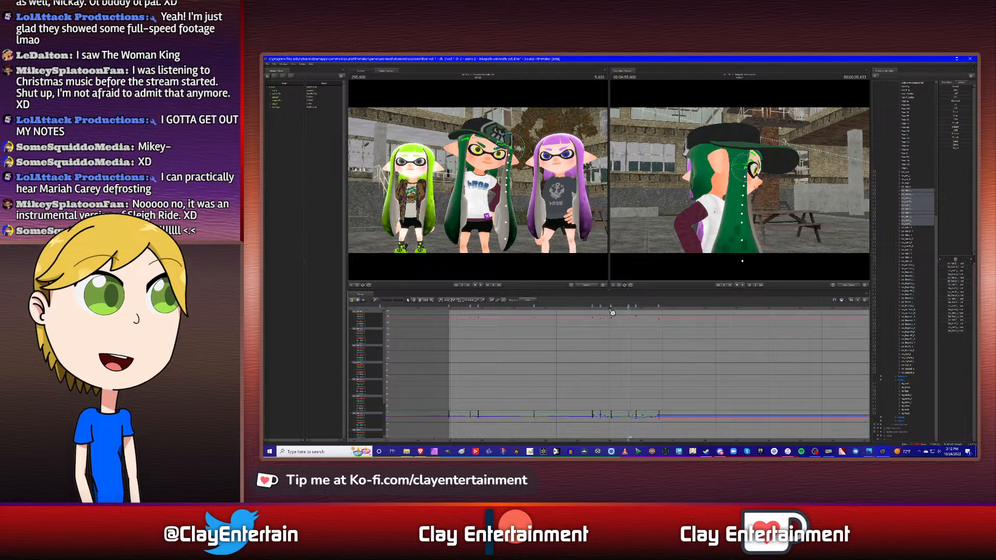
click(594, 311)
key(space)
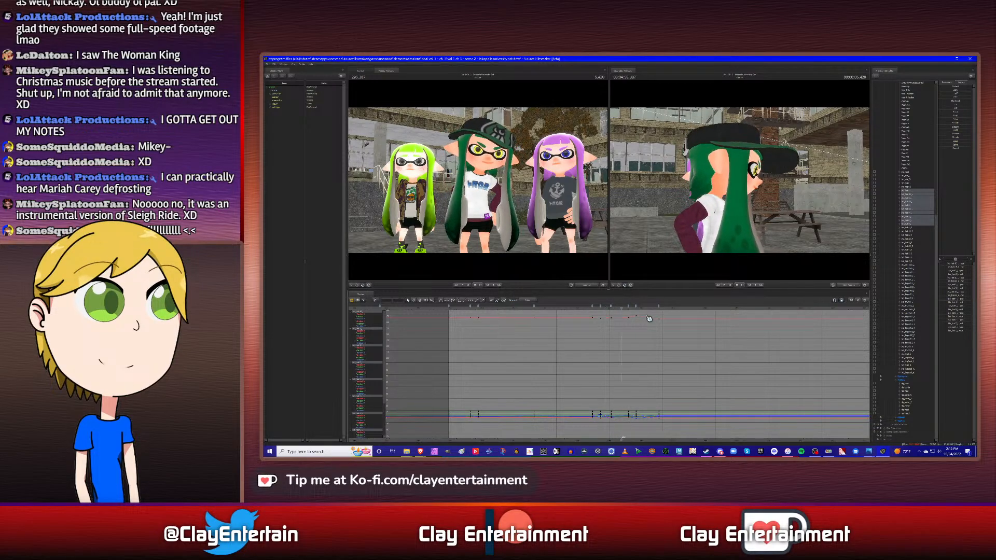
key(space)
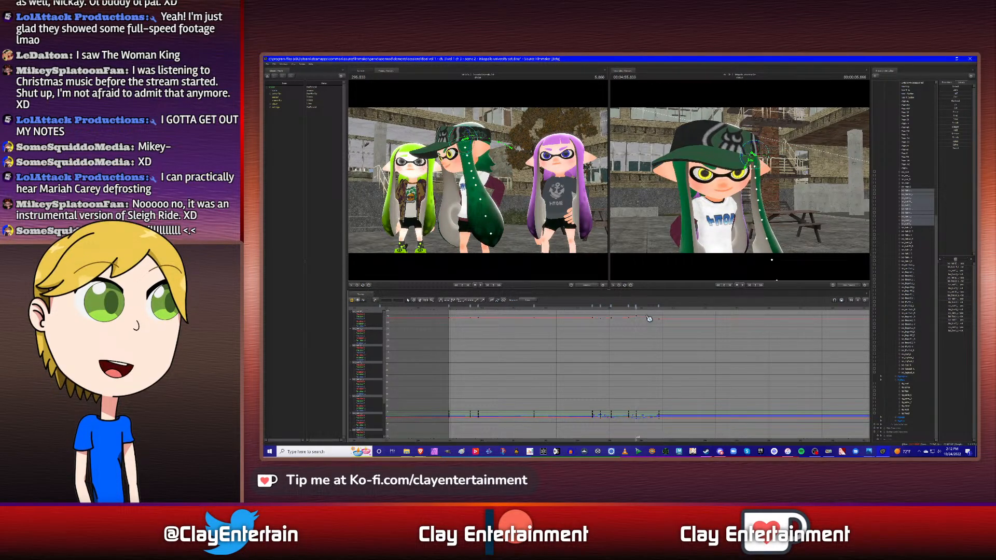
- Rotate the side hair chain slightly farther forward at its last keyframe, working from the character's side
key(Down)
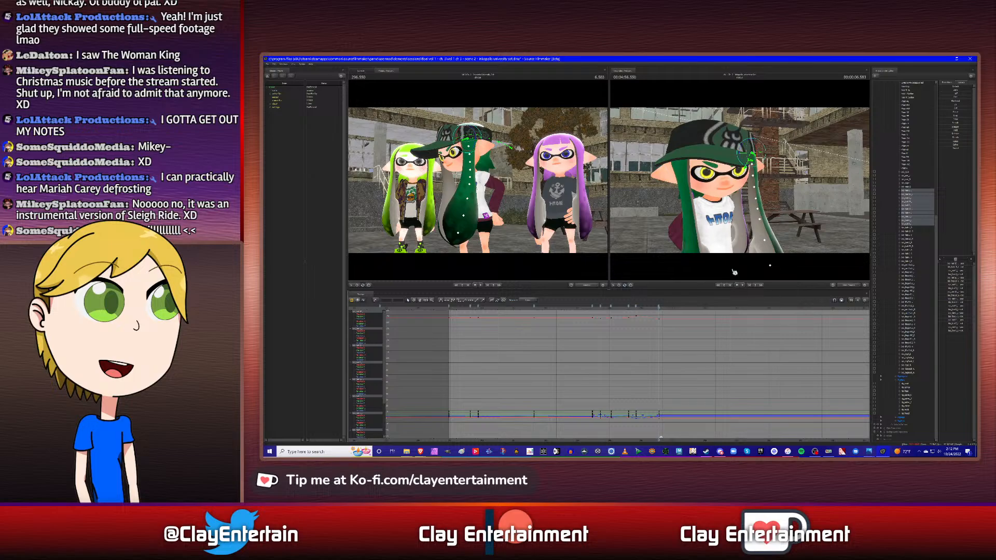
alt+drag(778, 218, 744, 180)
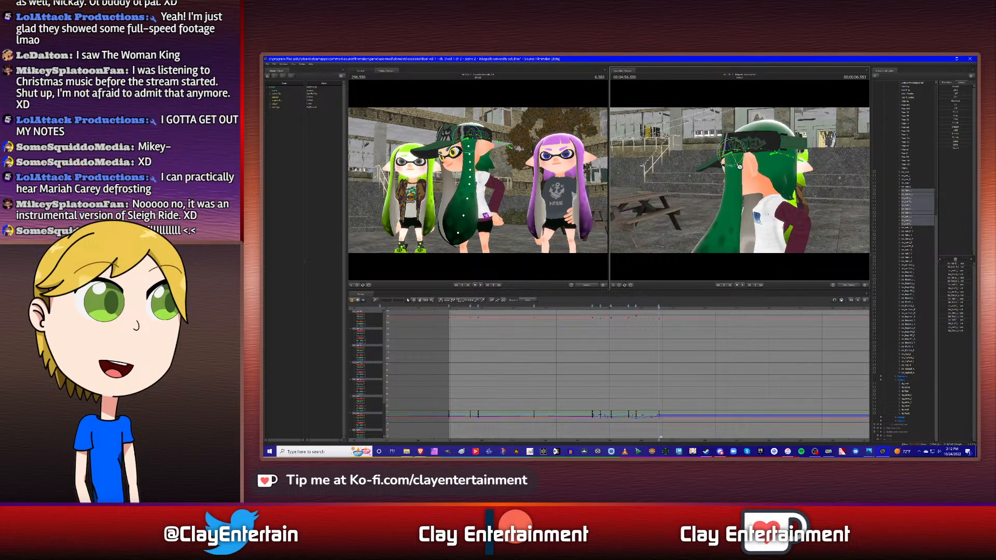
drag(739, 168, 737, 168)
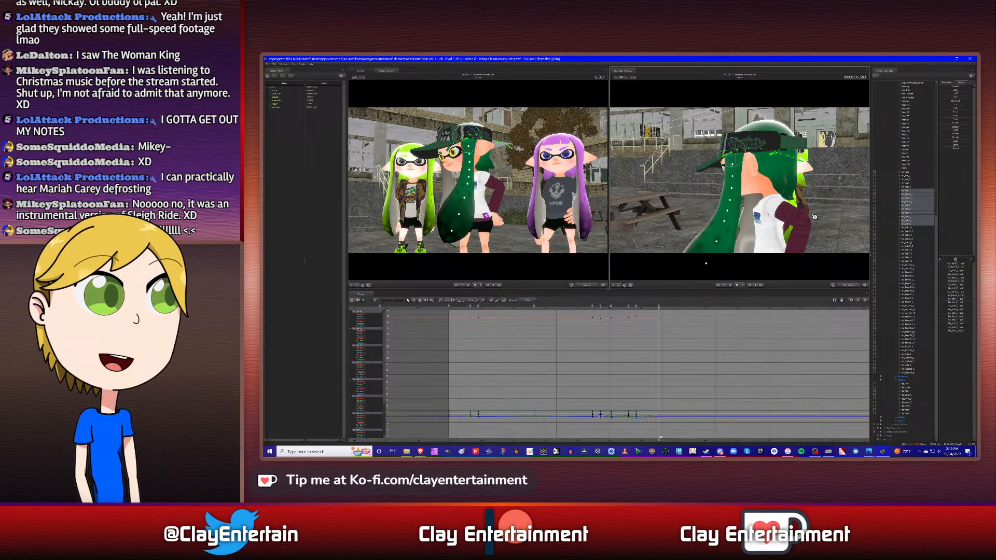
- Add a side hair keyframe at about 8.5 s, rotating the chain back outward as seen from the character's front
click(910, 183)
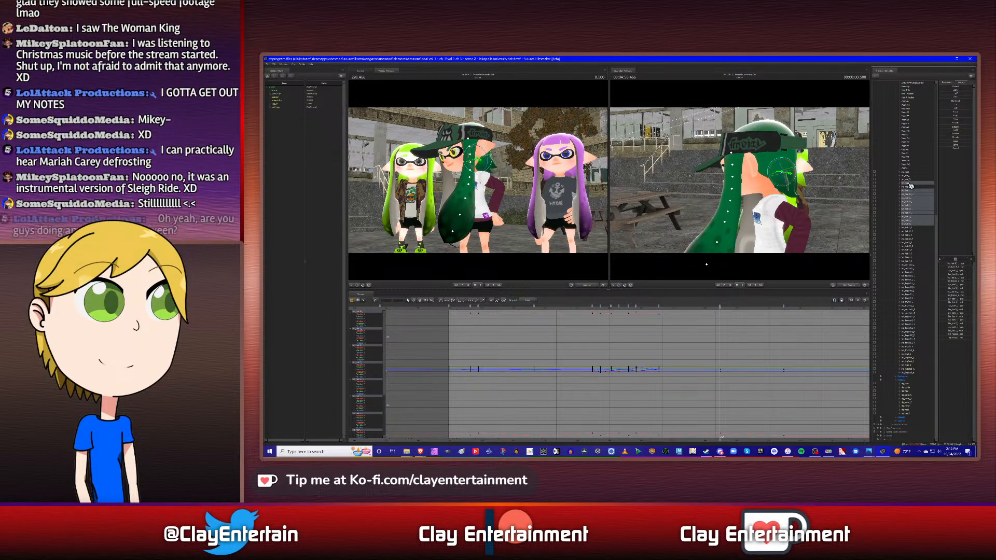
ctrl+click(910, 184)
scroll(674, 352, down, 5)
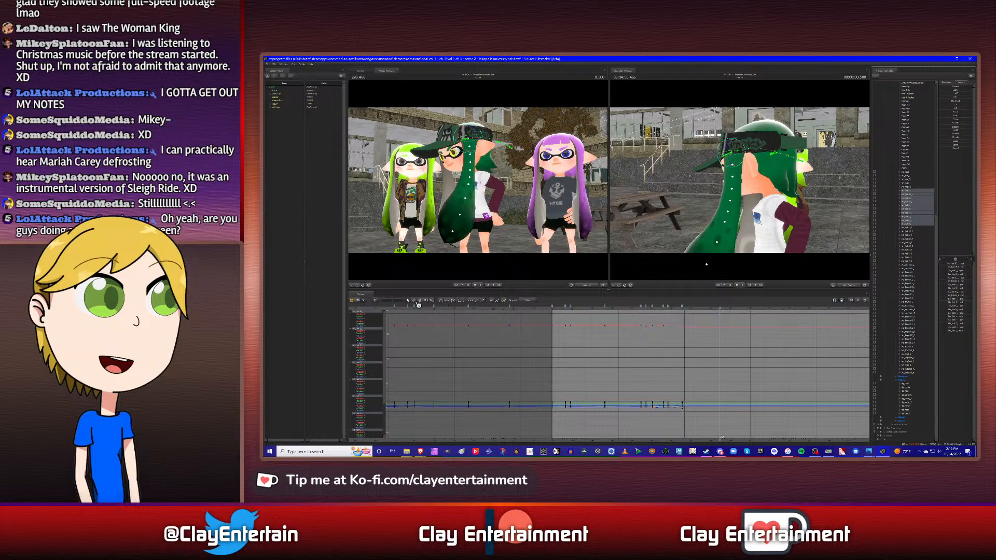
scroll(622, 331, down, 3)
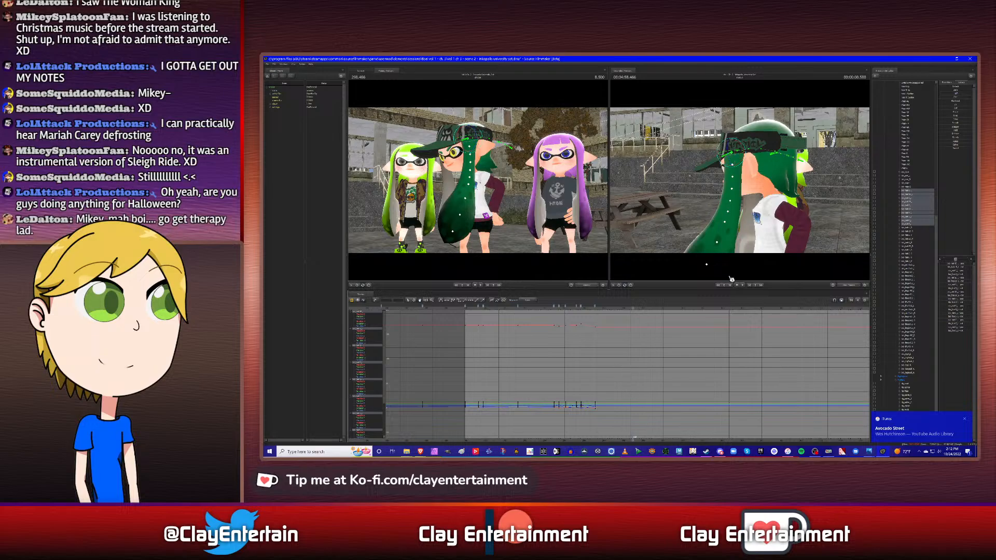
drag(731, 236, 781, 175)
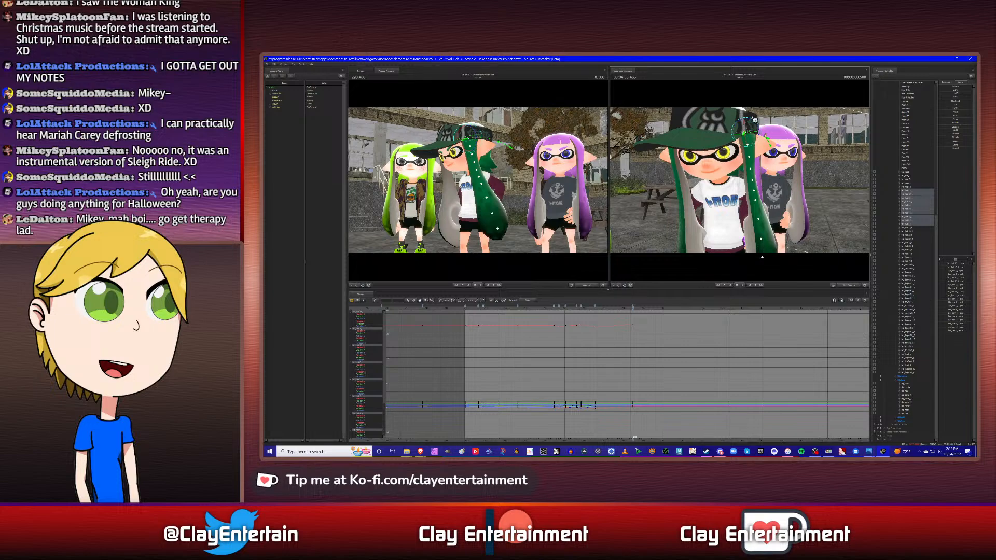
drag(751, 123, 753, 123)
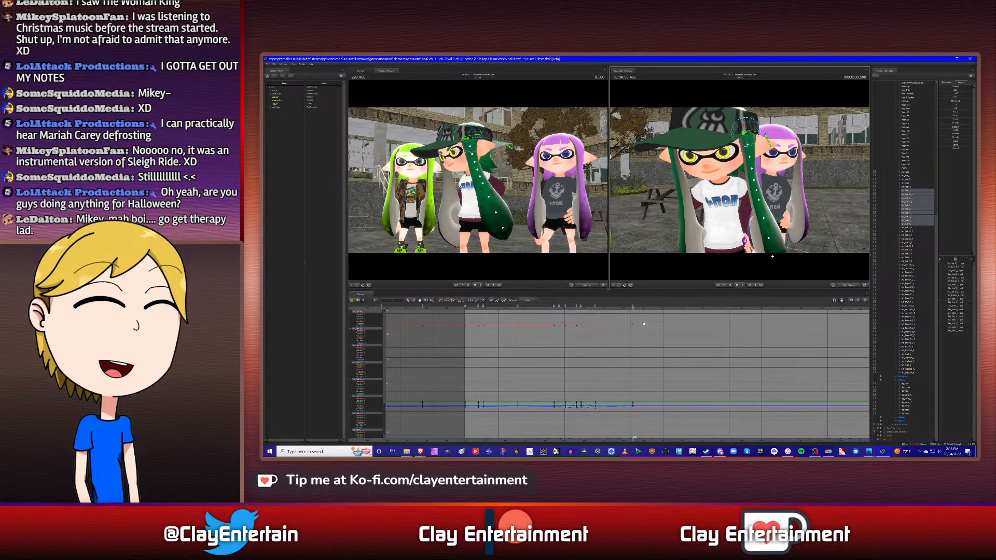
- Play back the new side hair pose and move the last side hair keyframe earlier, to 7.416 s
click(552, 308)
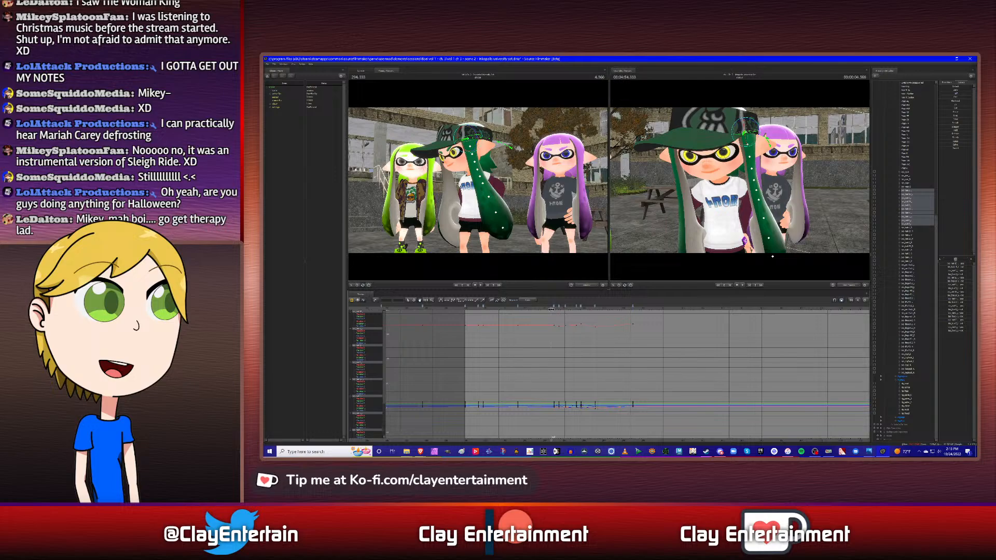
key(space)
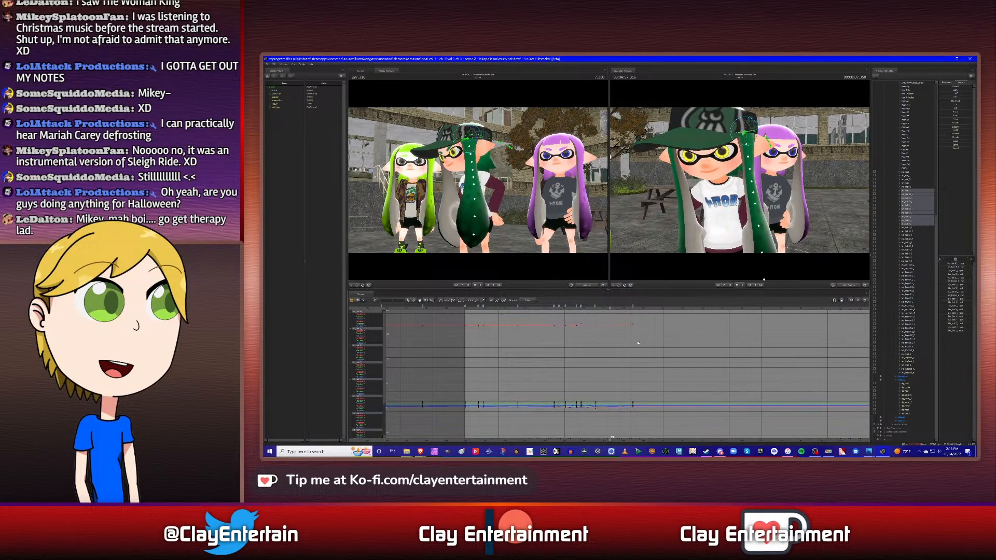
scroll(636, 337, up, 2)
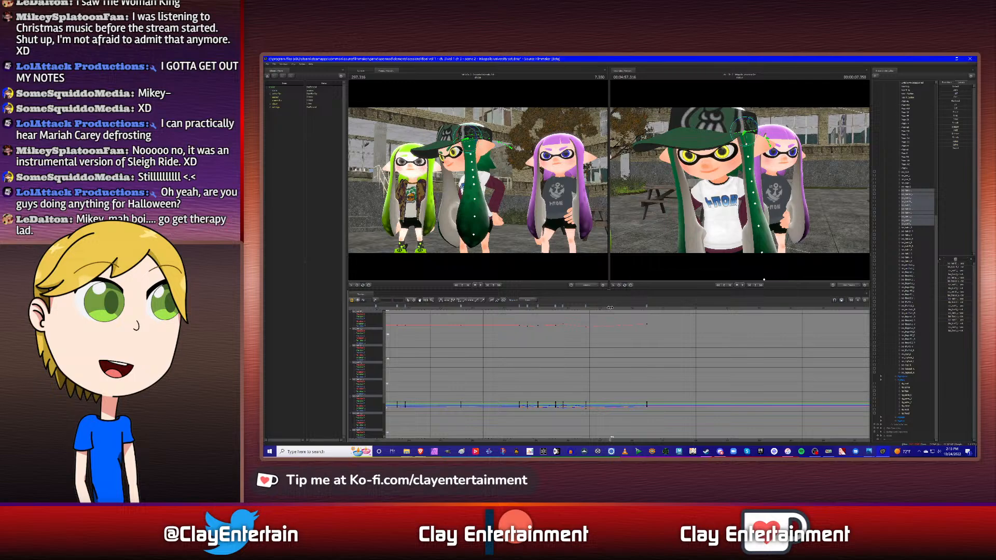
drag(610, 308, 611, 308)
drag(611, 307, 613, 308)
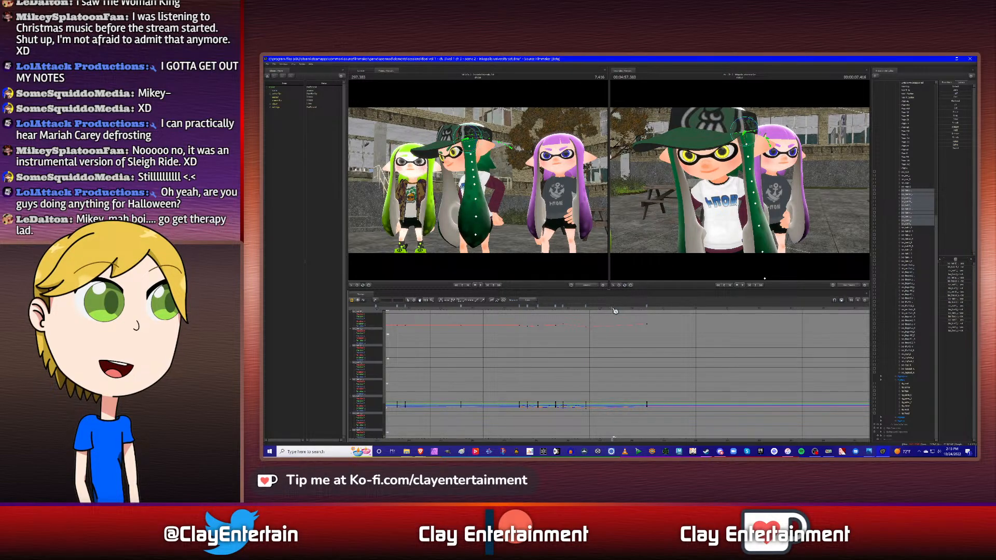
drag(646, 306, 614, 306)
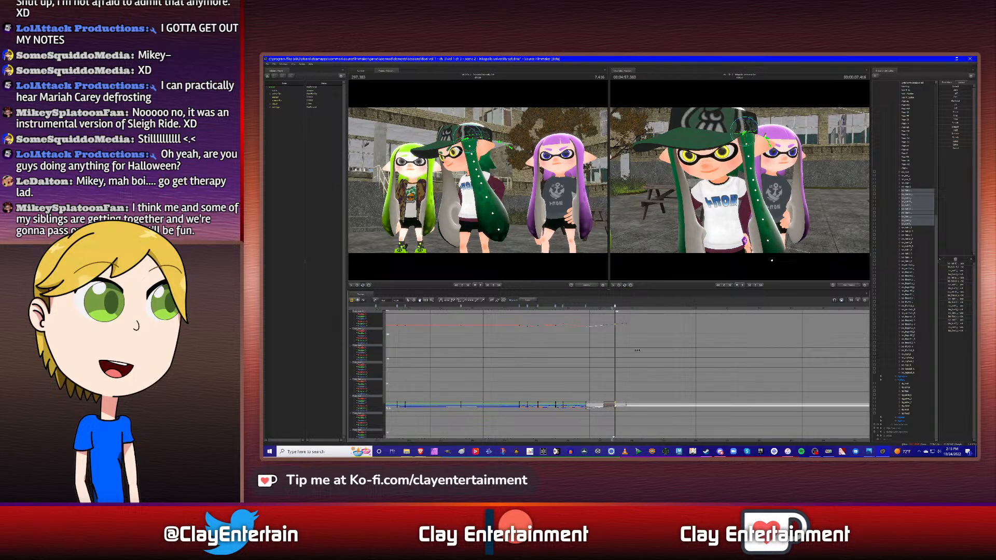
click(646, 369)
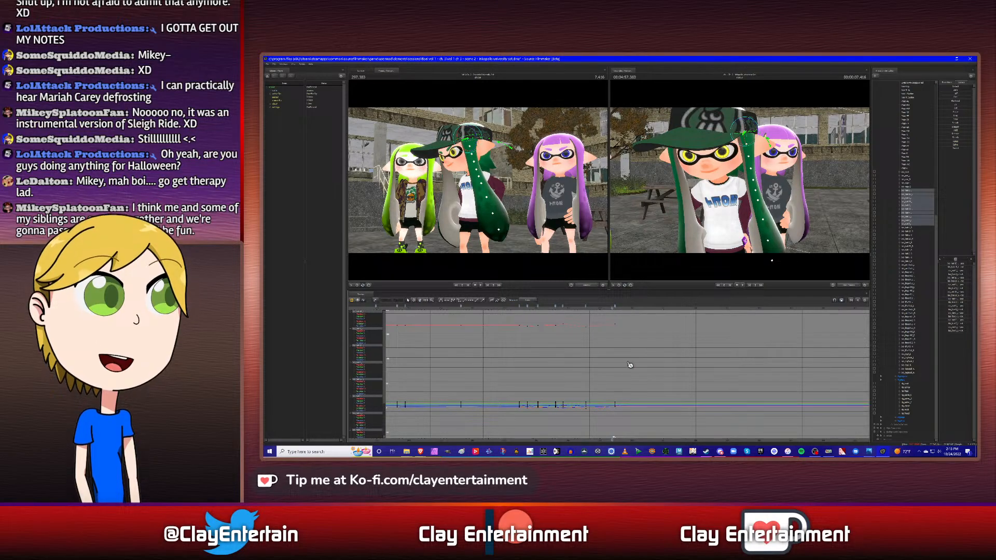
- Play back the side hair sway from the head turn through the moved last keyframe
scroll(650, 371, down, 3)
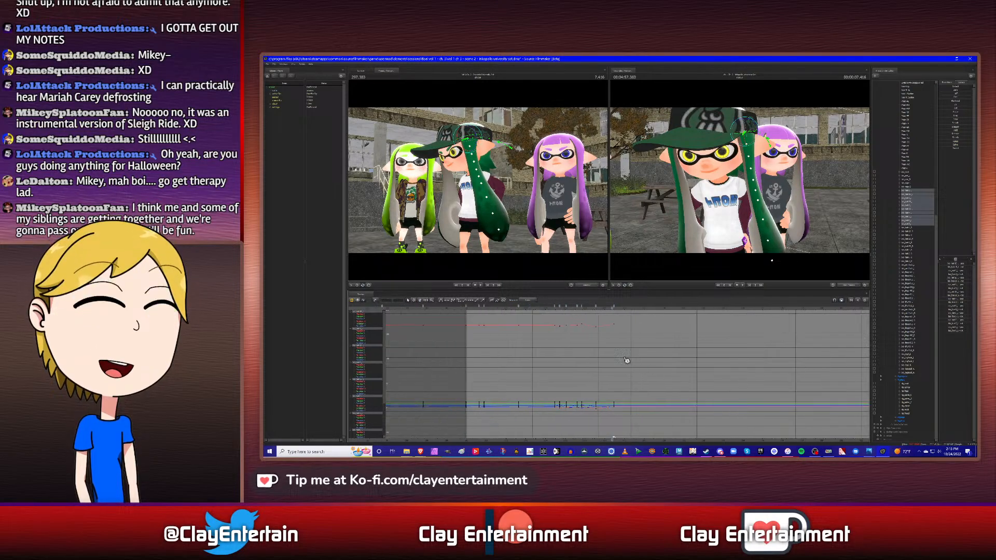
click(547, 309)
key(space)
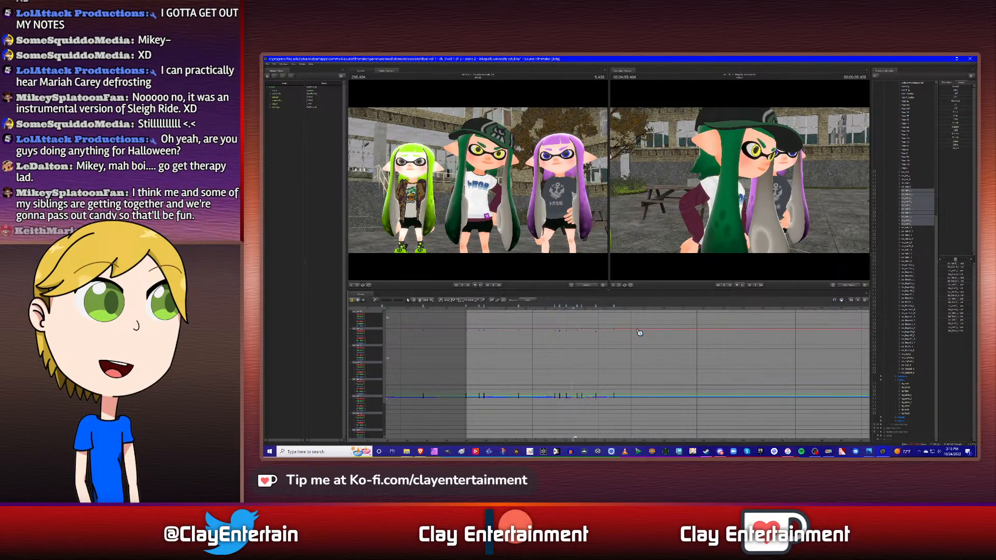
key(space)
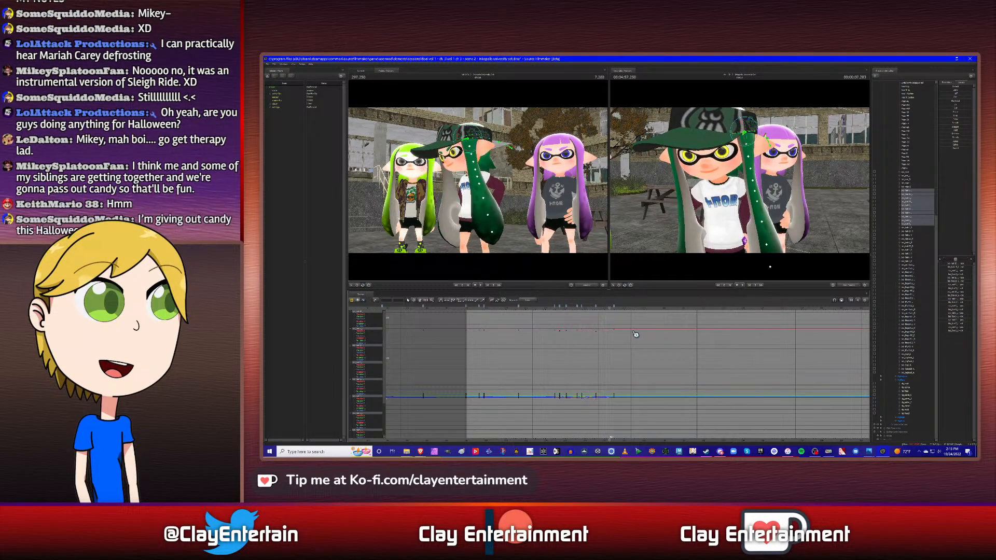
- Move the second-to-last side hair keyframe earlier, to 6.416 s
scroll(592, 343, up, 2)
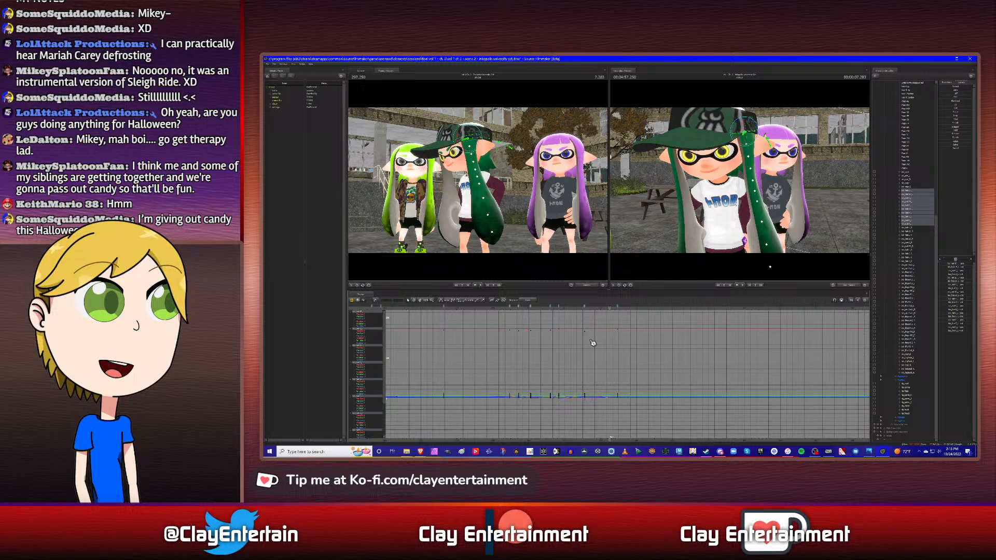
click(572, 308)
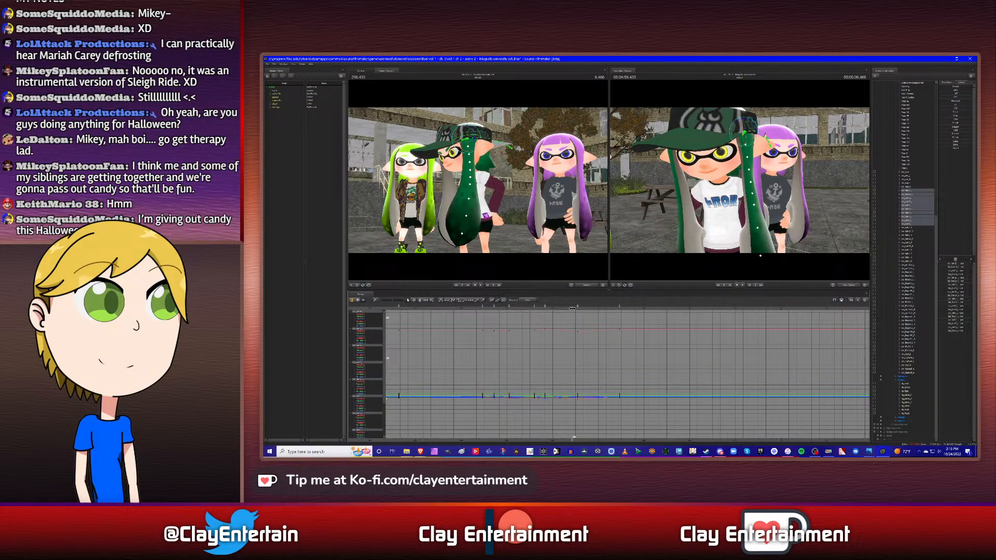
click(570, 308)
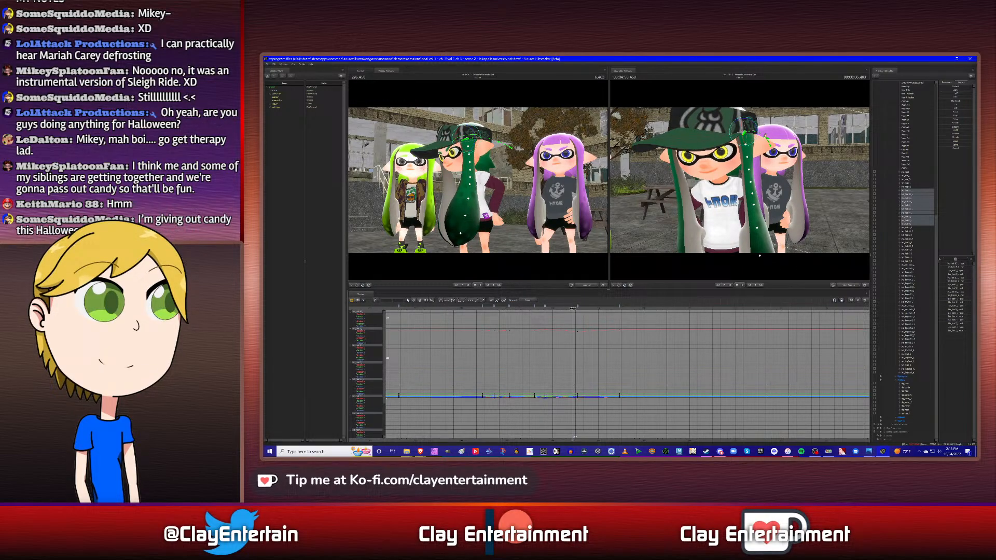
key(Left)
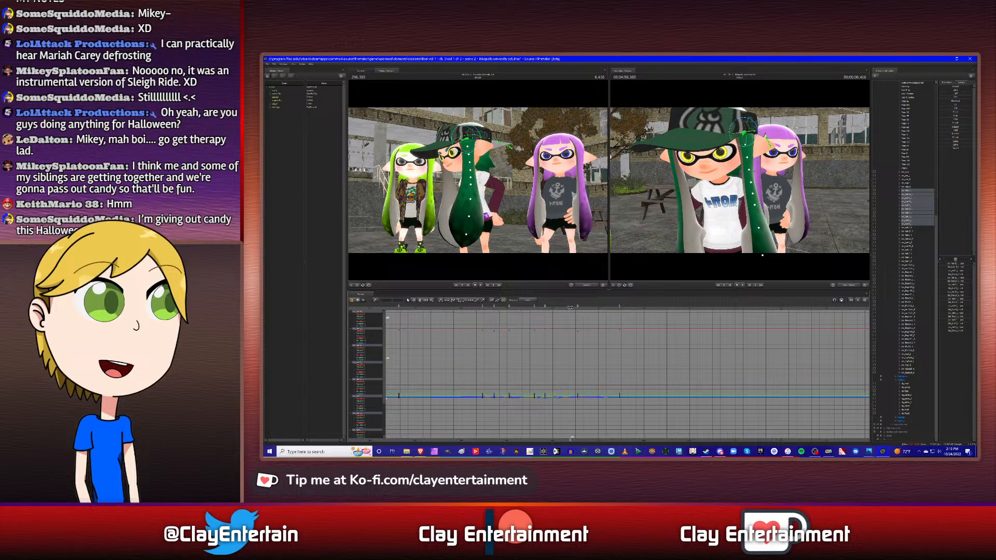
drag(578, 306, 570, 305)
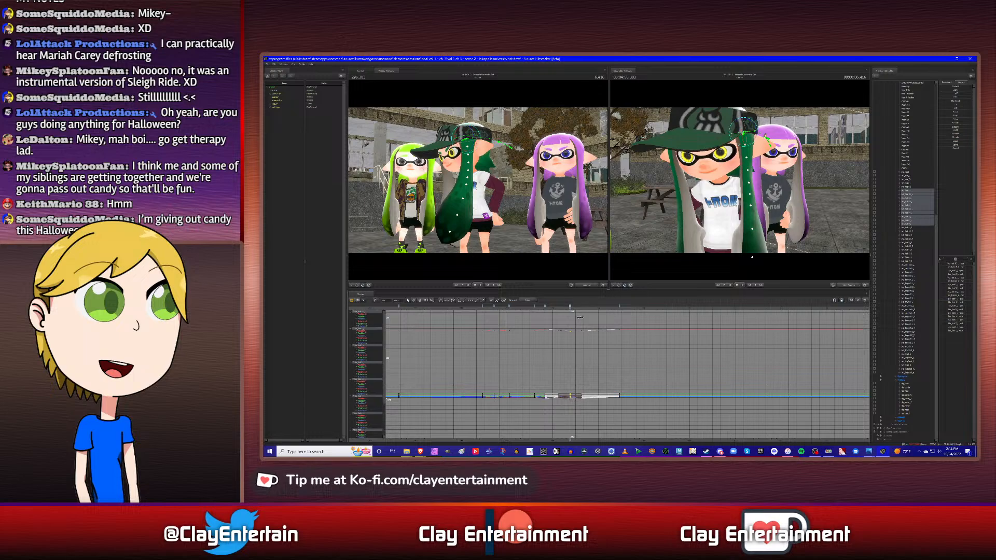
click(608, 356)
- Move the last side hair keyframe earlier, to 7.250 s
click(609, 306)
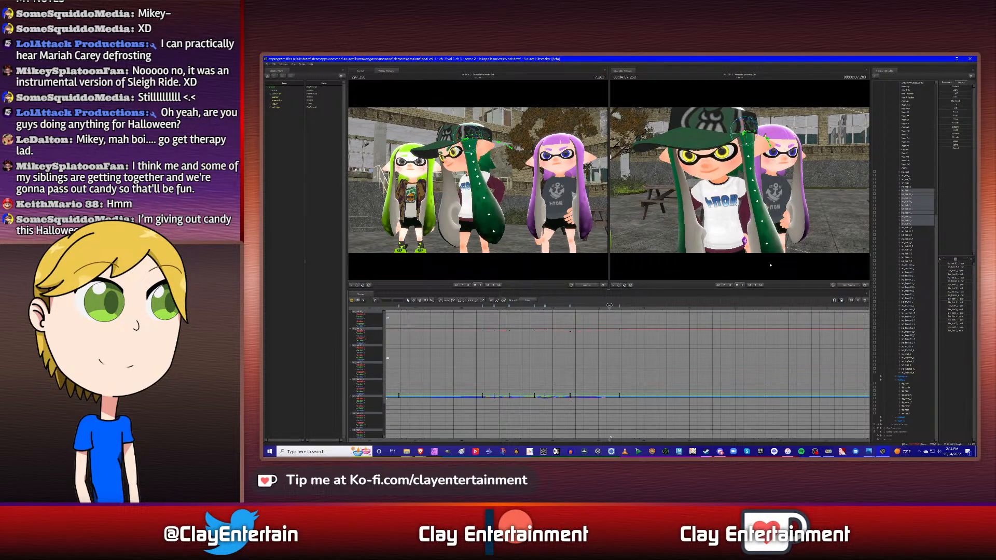
drag(610, 306, 608, 305)
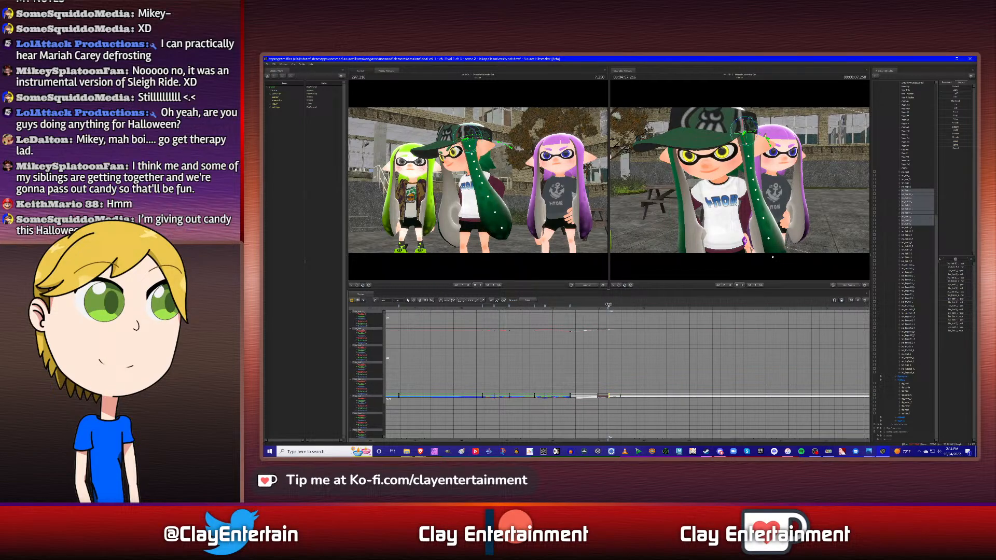
click(639, 362)
- Play back the retimed side hair sway twice, starting just before the head turn
scroll(641, 363, down, 3)
drag(533, 311, 566, 317)
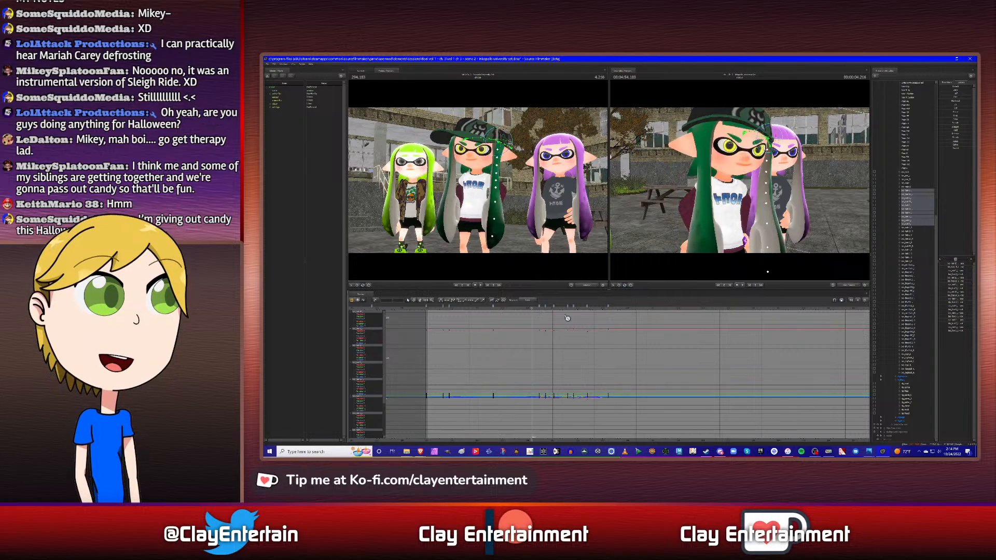
key(space)
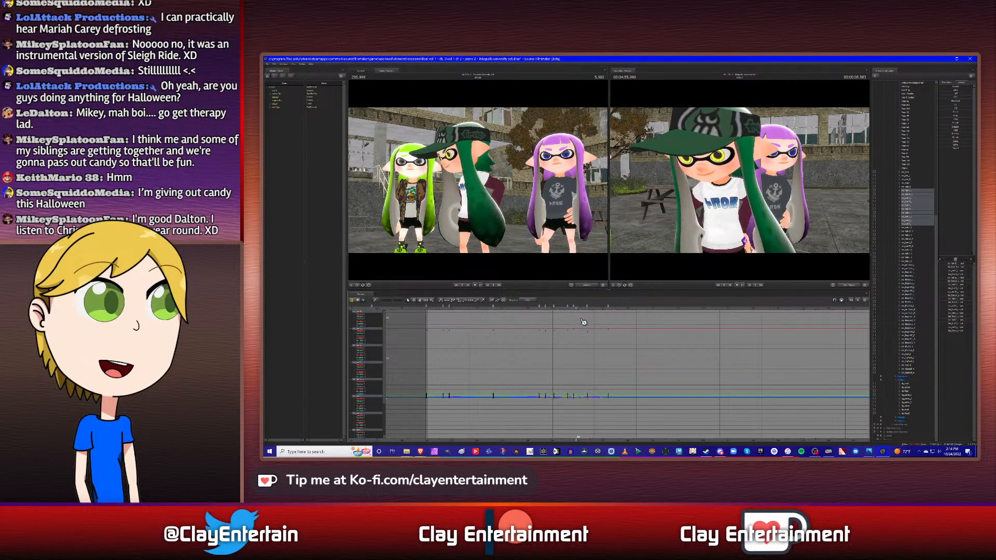
key(space)
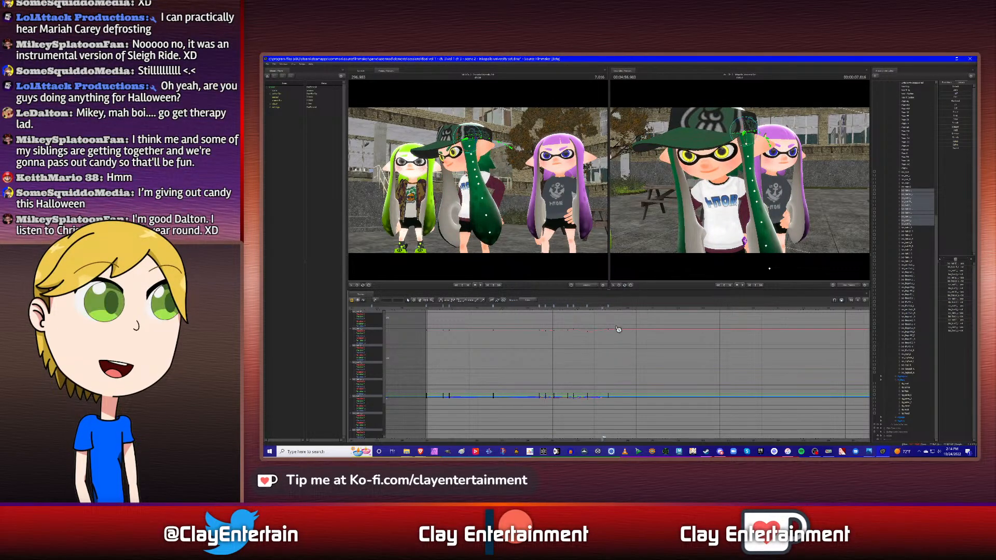
click(533, 310)
key(space)
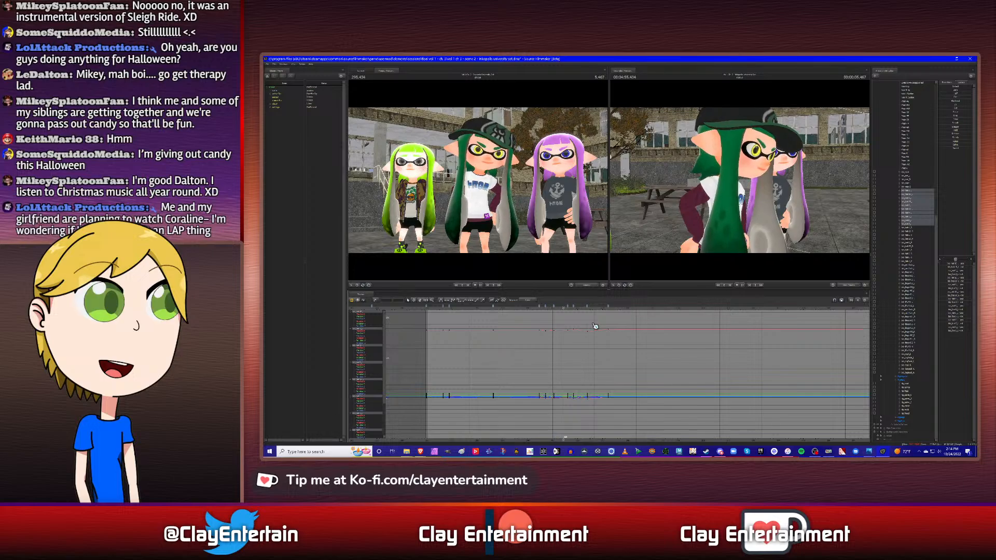
key(space)
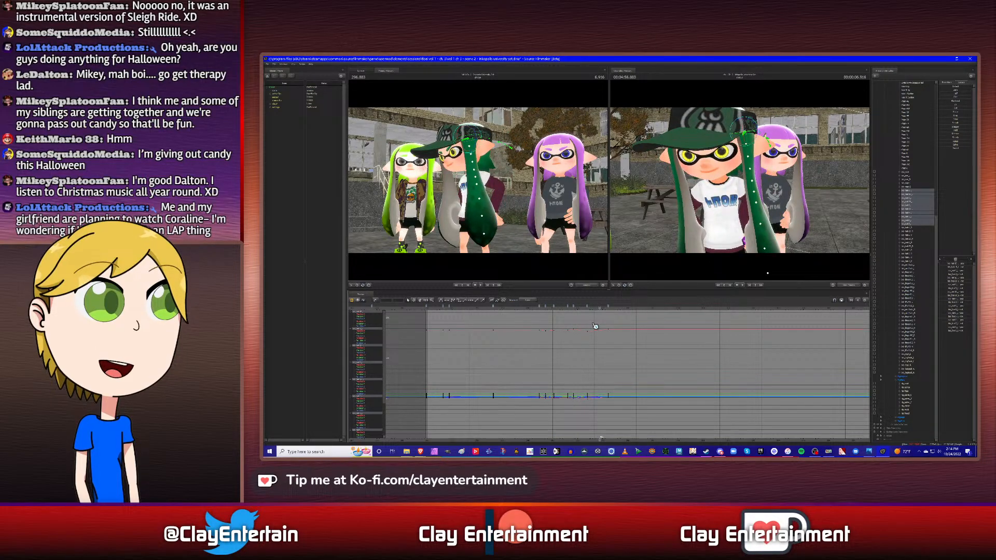
- Step back and forth through the side hair keyframes up to the last one at 7.250 s
key(Up)
key(Up)
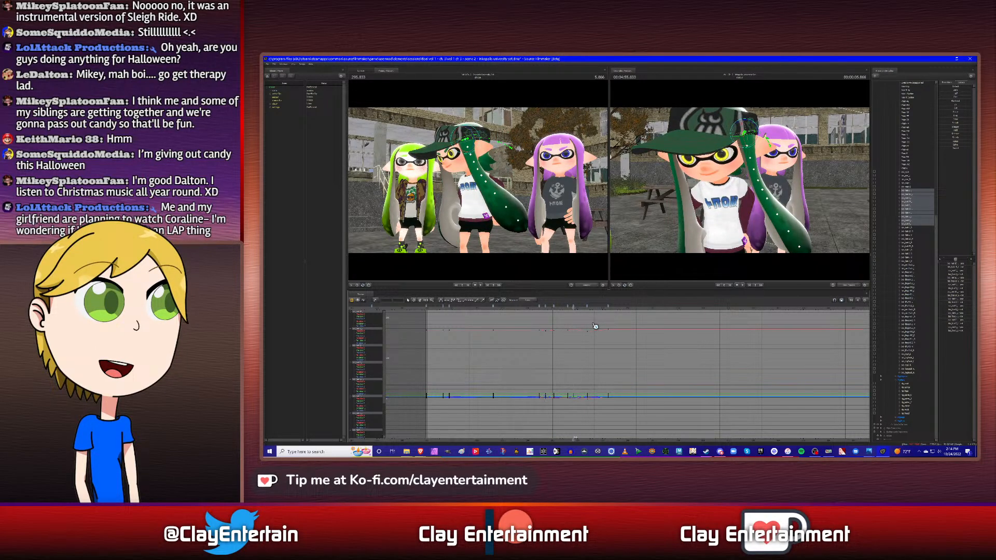
key(Down)
key(Down)
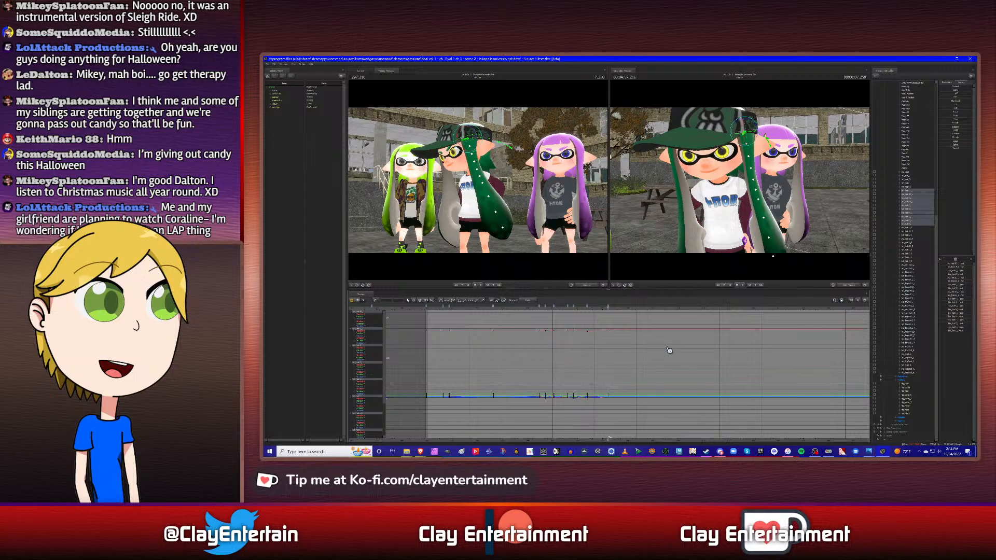
scroll(668, 348, down, 1)
ctrl+scroll(617, 353, up, 3)
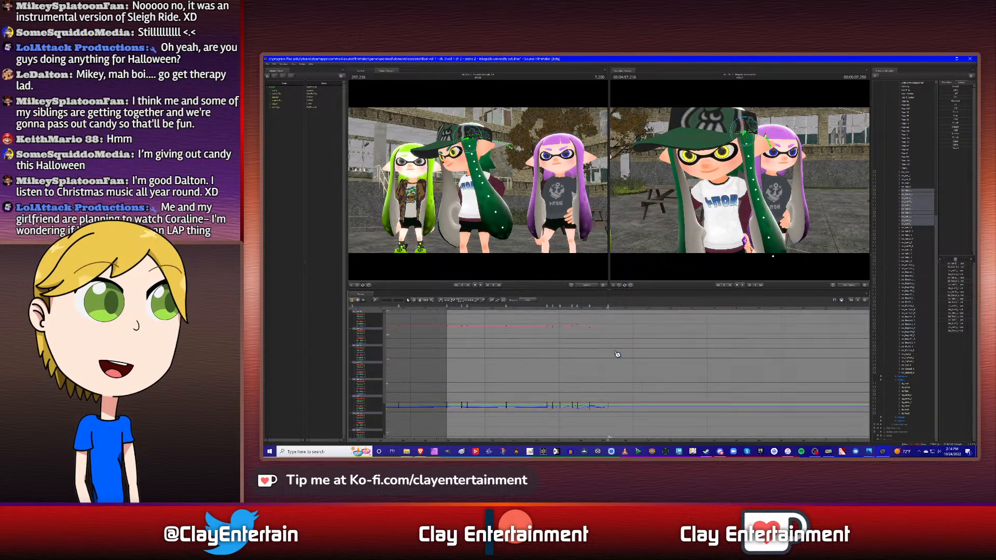
ctrl+scroll(617, 353, up, 1)
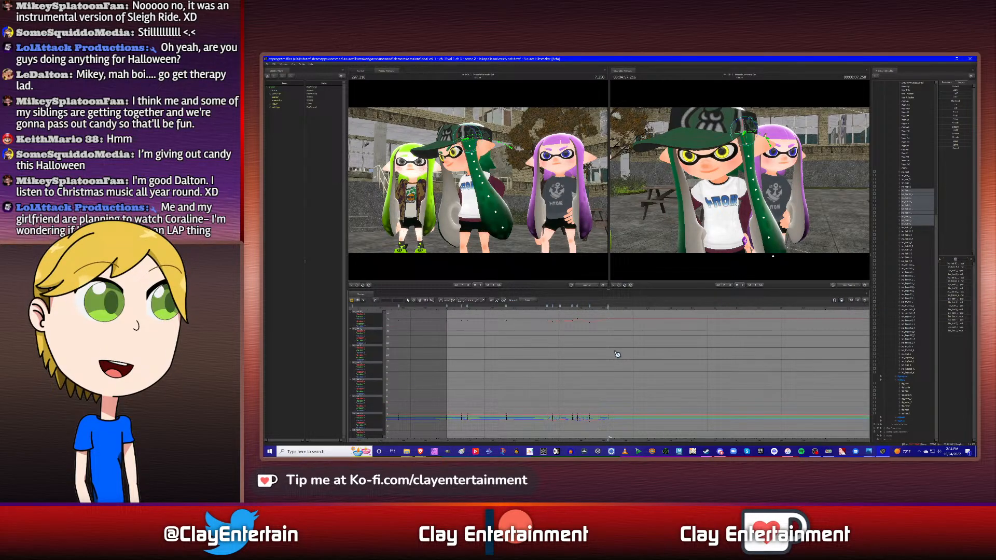
ctrl+scroll(618, 353, up, 1)
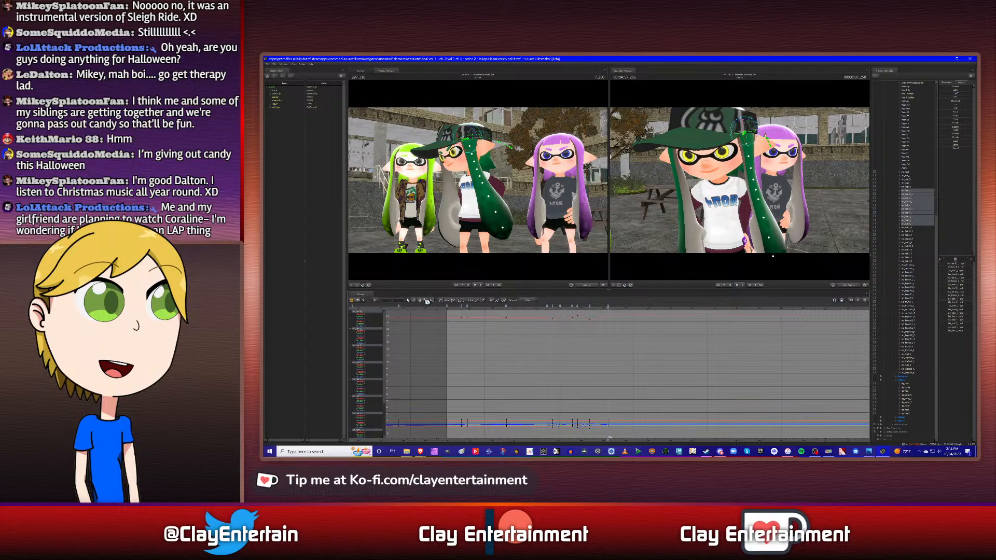
middle_drag(588, 342, 633, 343)
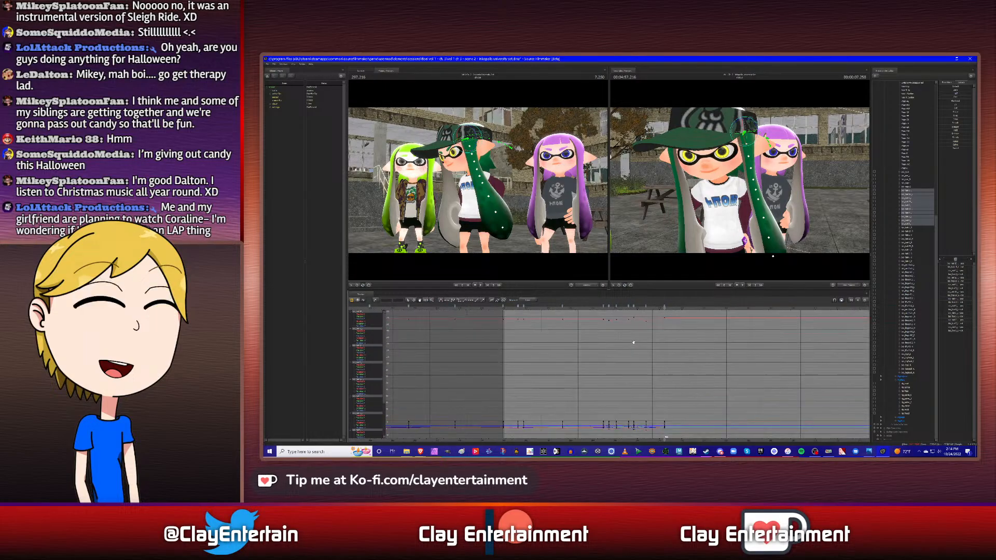
scroll(689, 359, up, 2)
scroll(689, 359, up, 1)
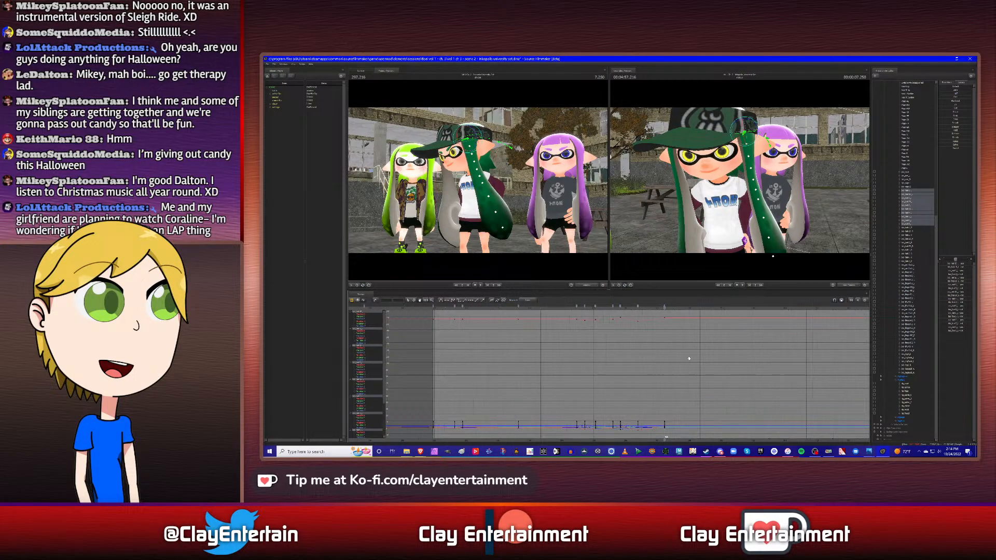
scroll(689, 358, down, 1)
middle_drag(693, 359, 664, 358)
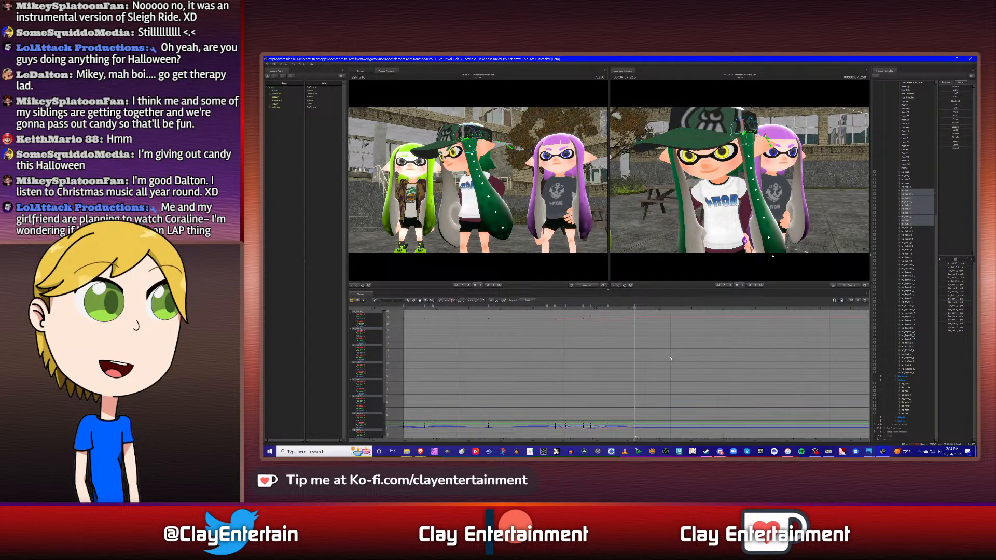
ctrl+scroll(671, 358, down, 2)
scroll(671, 359, down, 2)
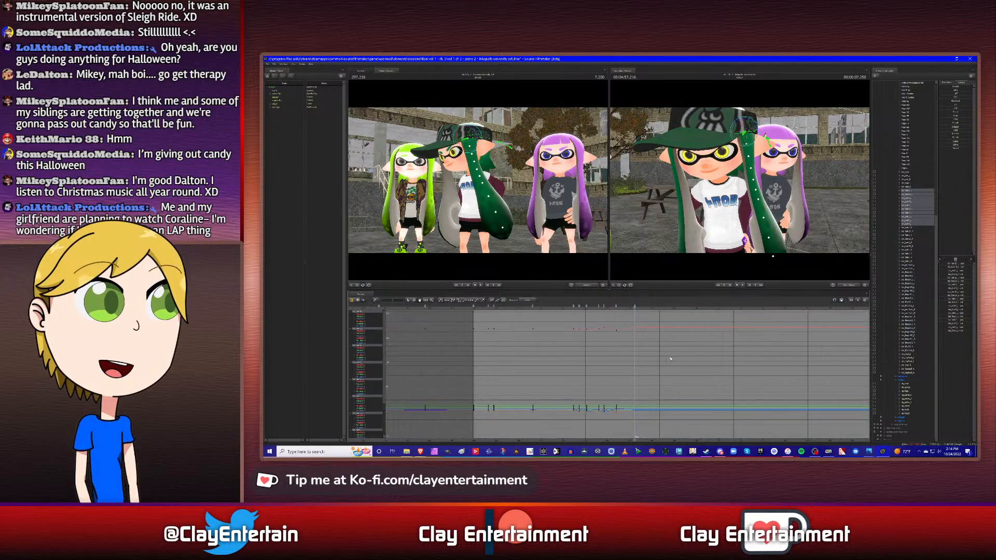
- At 8.500 s, rotate the middle character's side hair forward from its backward swing so that it hangs nearly straight down
scroll(671, 359, down, 2)
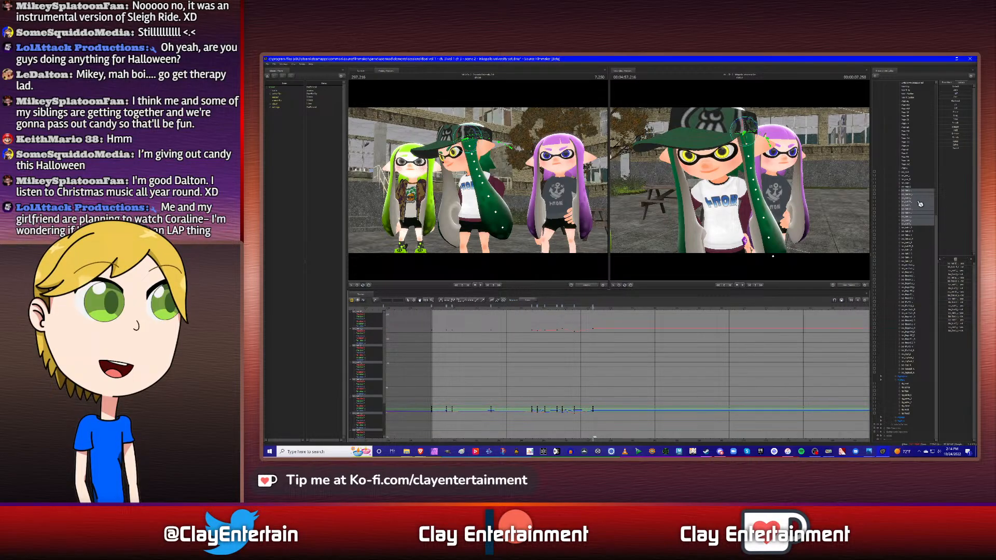
click(908, 186)
ctrl+click(908, 186)
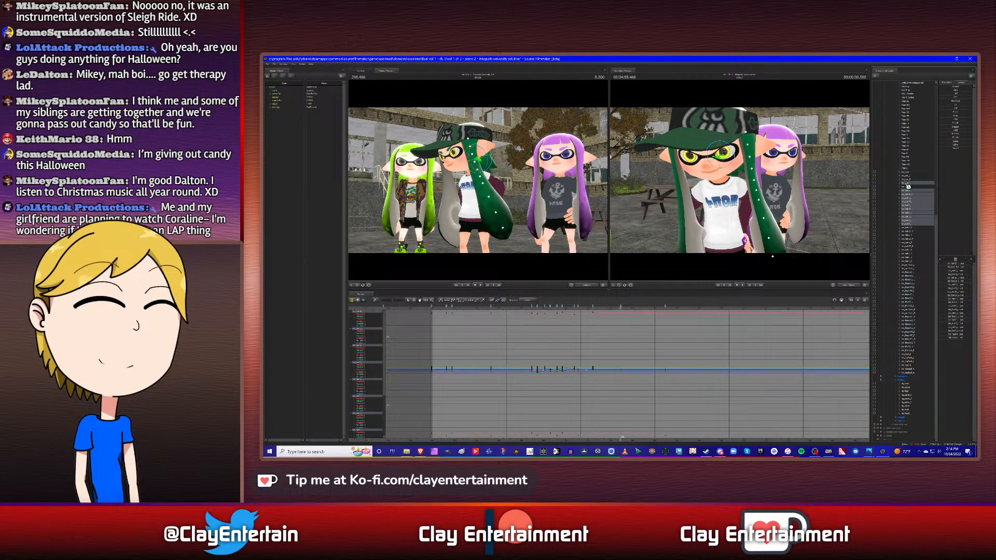
key(shift)
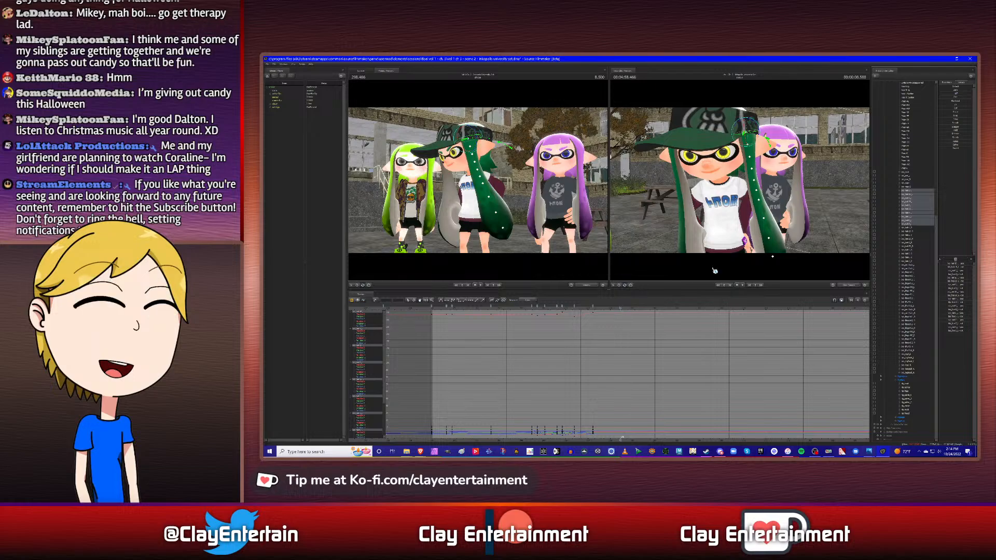
alt+drag(766, 230, 738, 174)
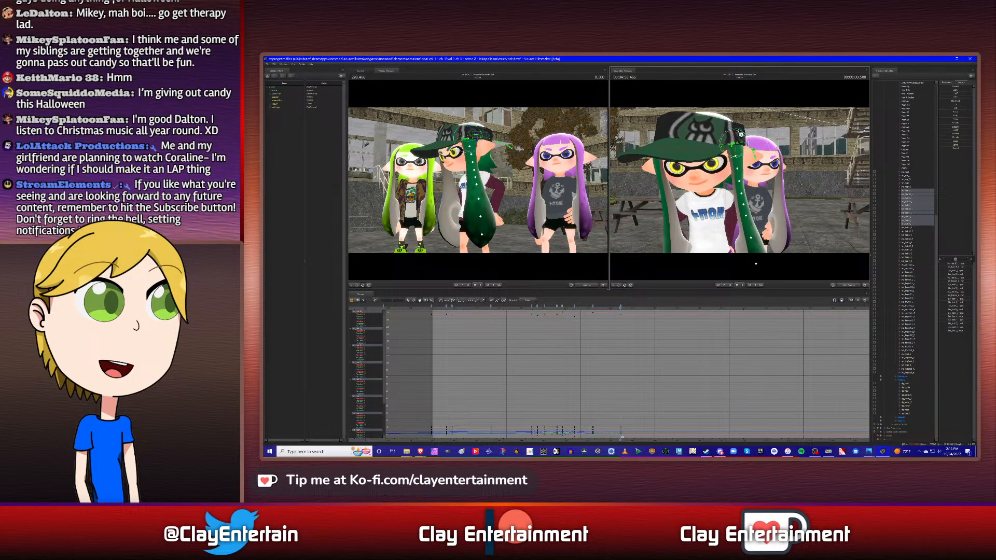
drag(740, 133, 741, 134)
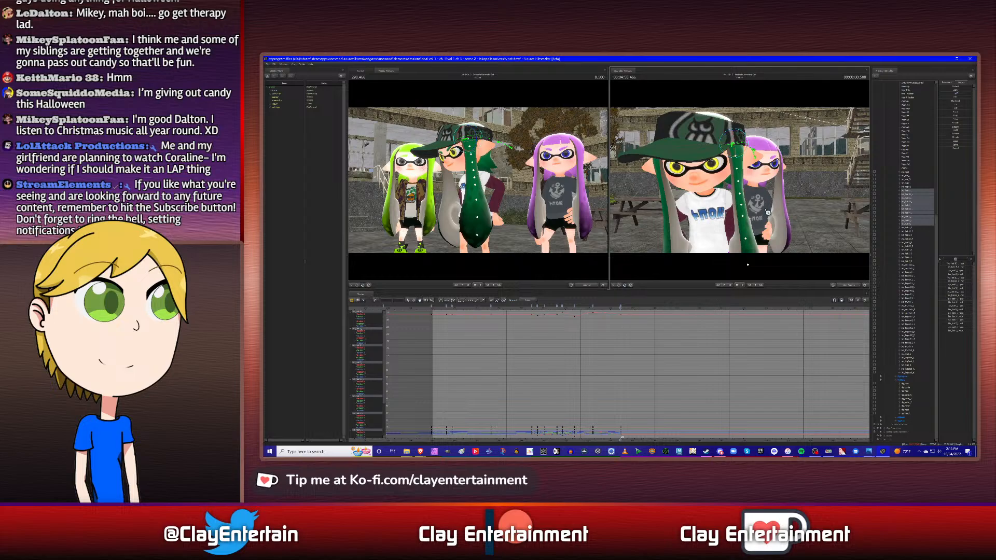
alt+drag(768, 212, 732, 134)
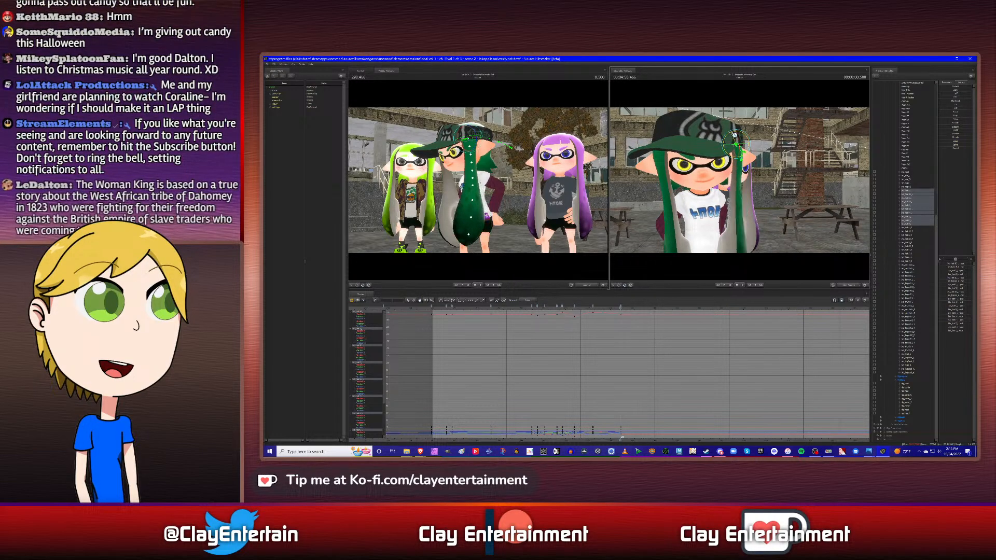
drag(733, 135, 732, 135)
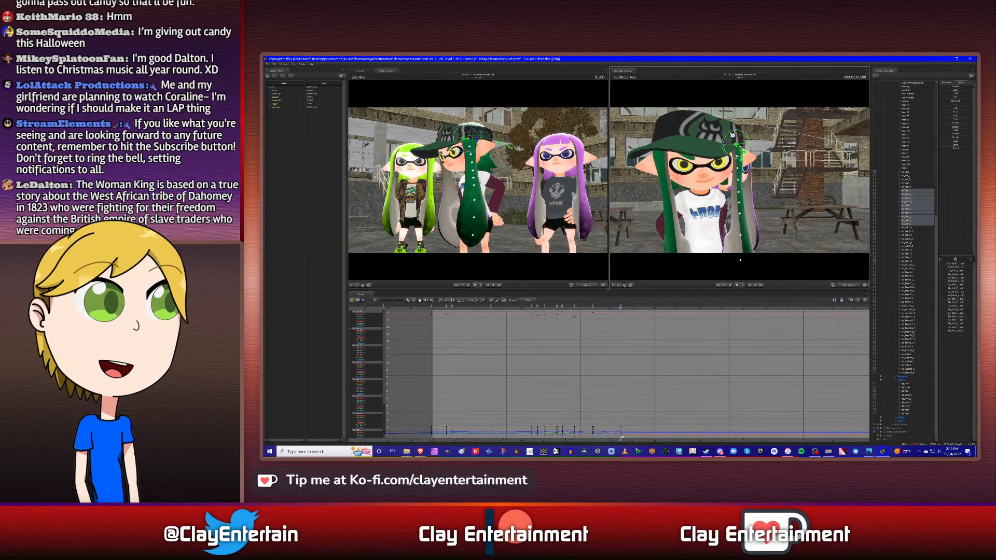
- Select all side hair keyframes in the graph from the start of the shot through 8.500 s
scroll(657, 336, down, 2)
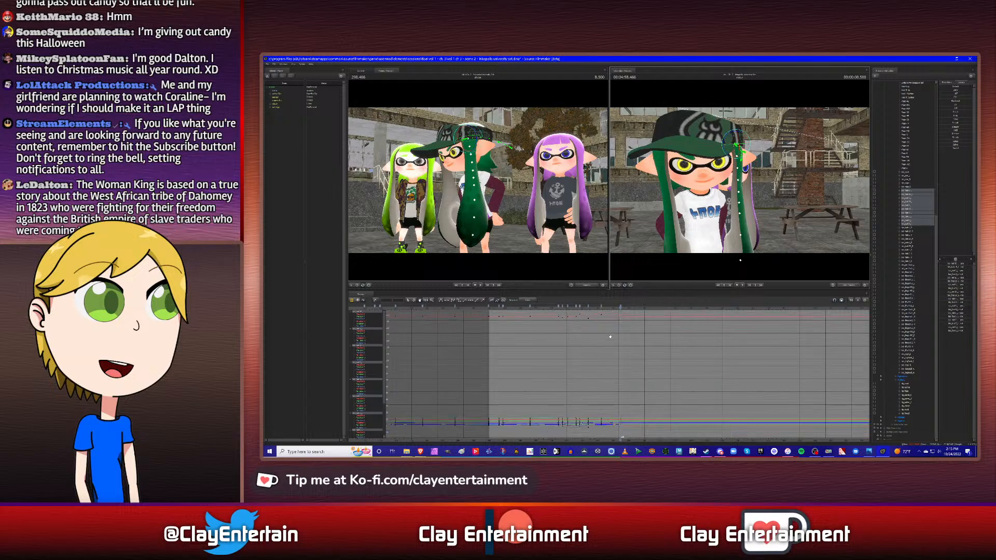
click(414, 300)
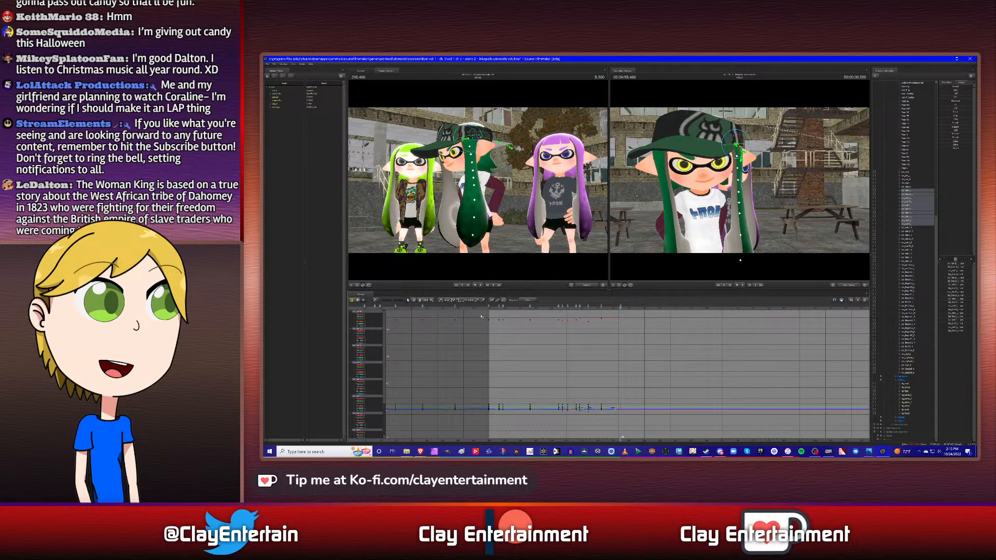
drag(481, 316, 643, 426)
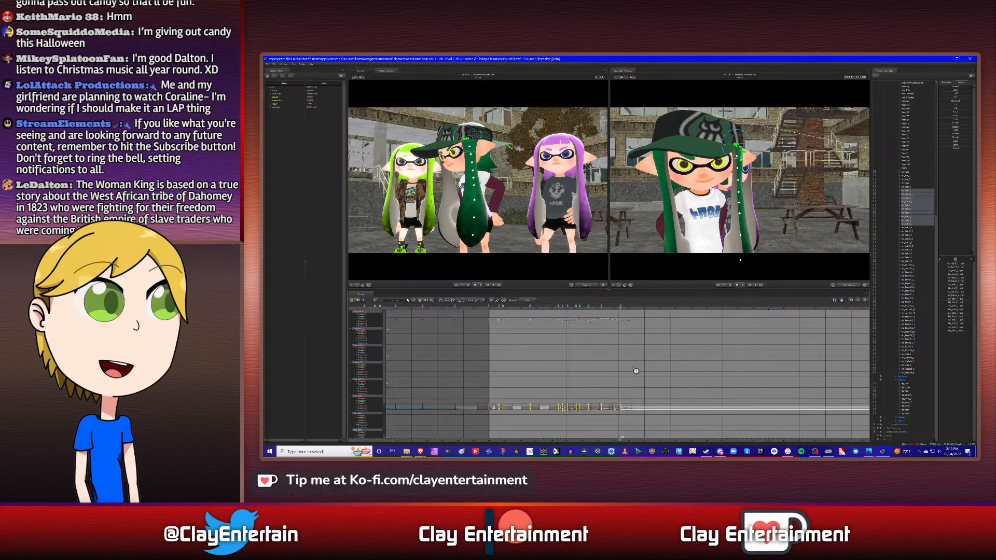
ctrl+scroll(635, 369, up, 2)
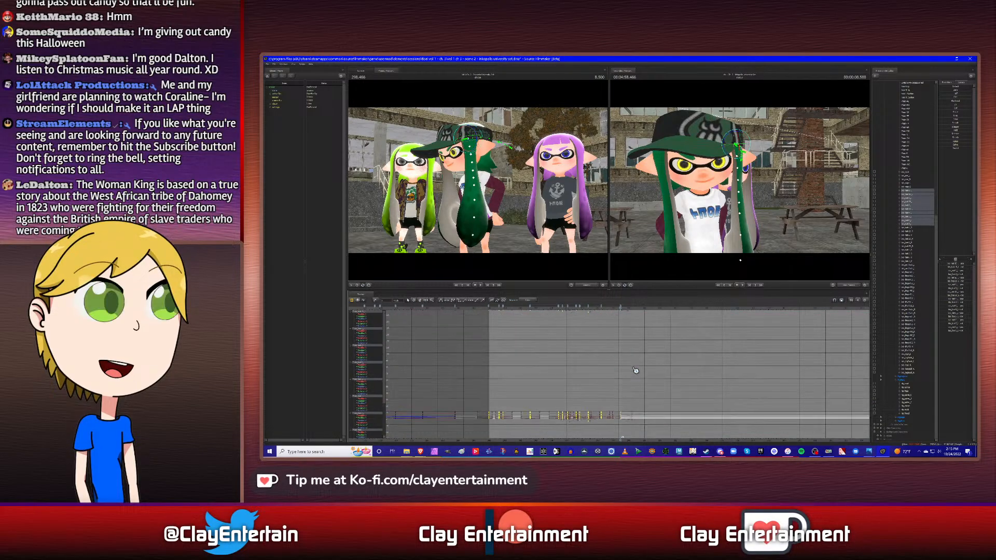
click(420, 301)
drag(592, 335, 594, 343)
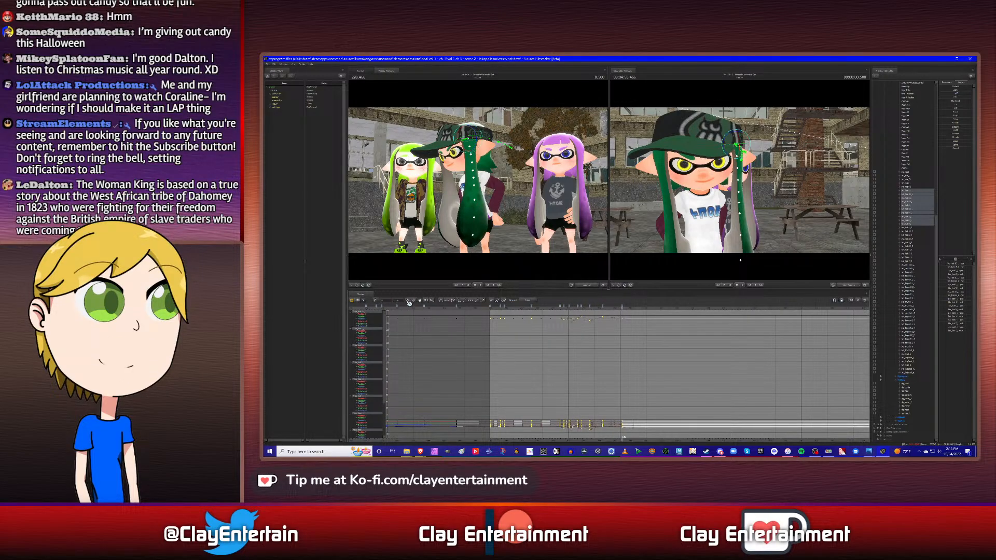
click(409, 300)
click(611, 346)
- Play back the side hair sway, starting just before the head turn
click(550, 310)
key(space)
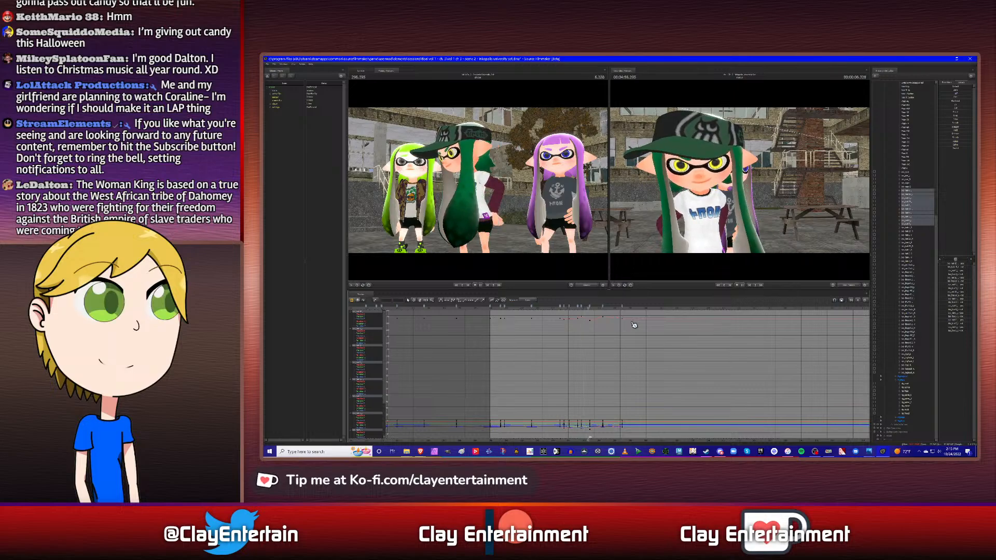
key(space)
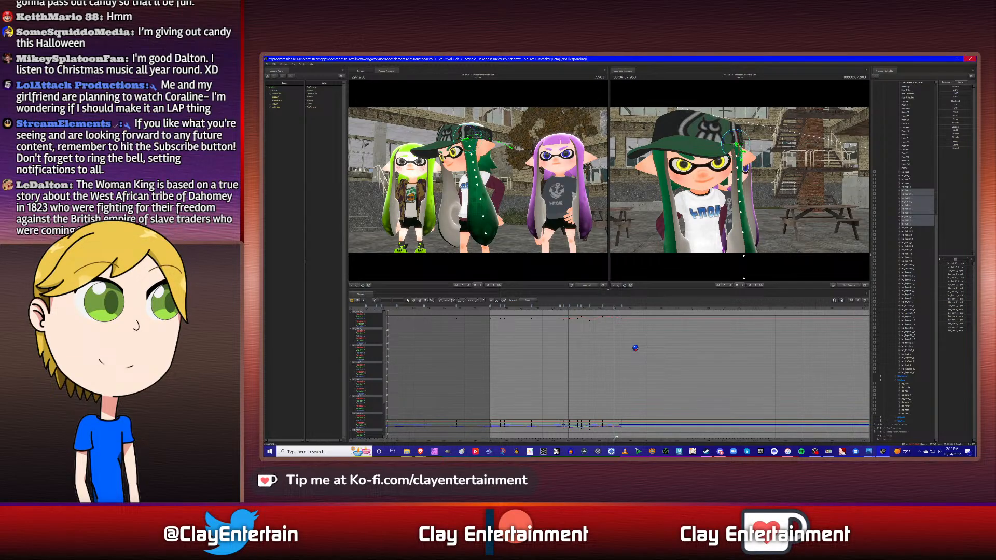
key(Up)
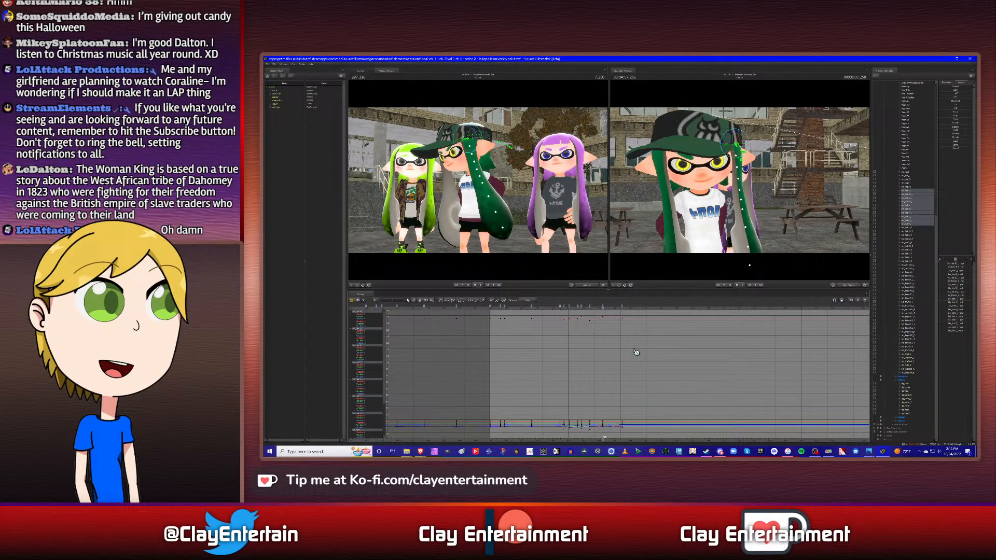
- Move the 7.250 s side hair keyframe earlier, to 7.000 s
scroll(613, 346, up, 3)
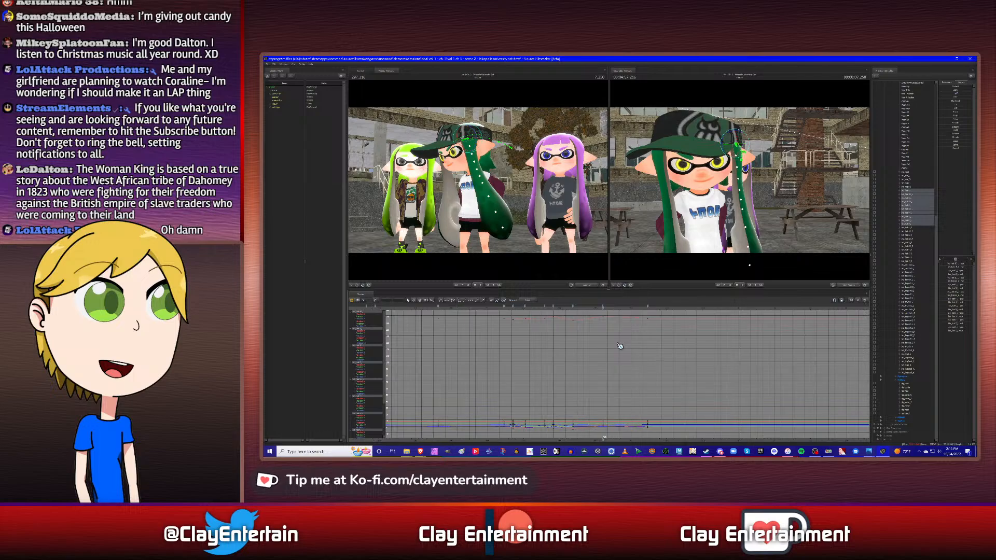
click(594, 306)
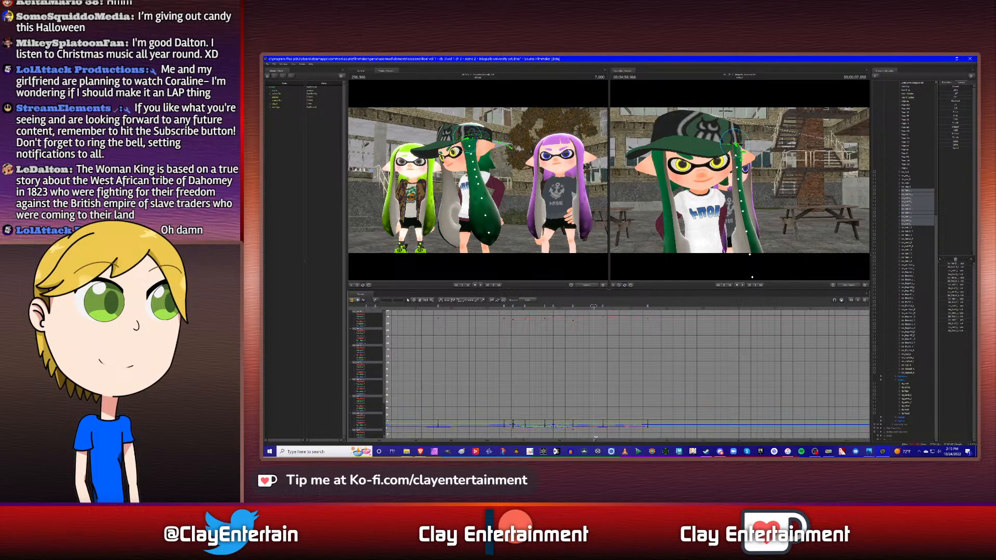
drag(603, 306, 594, 305)
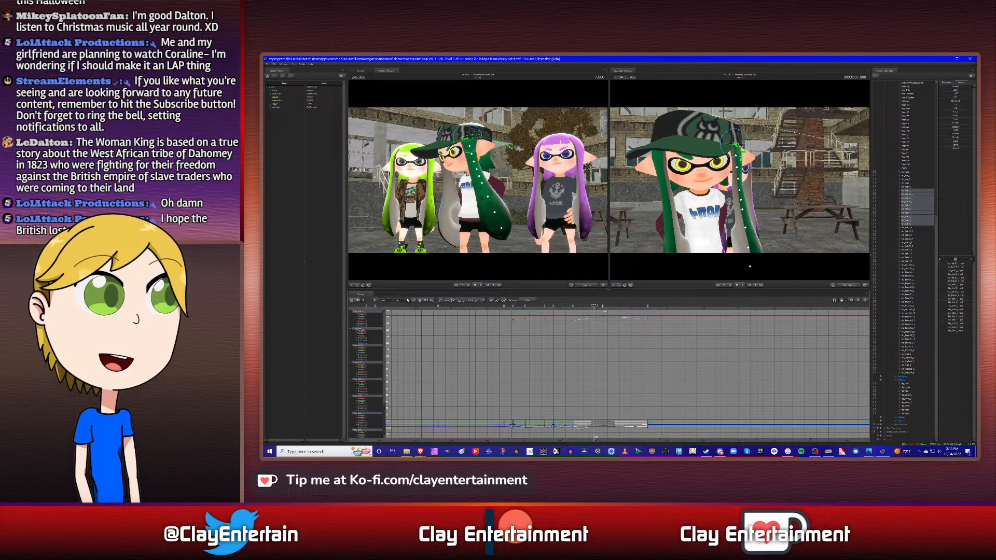
click(644, 343)
- Move the last side hair keyframe earlier, to 7.833 s
click(626, 306)
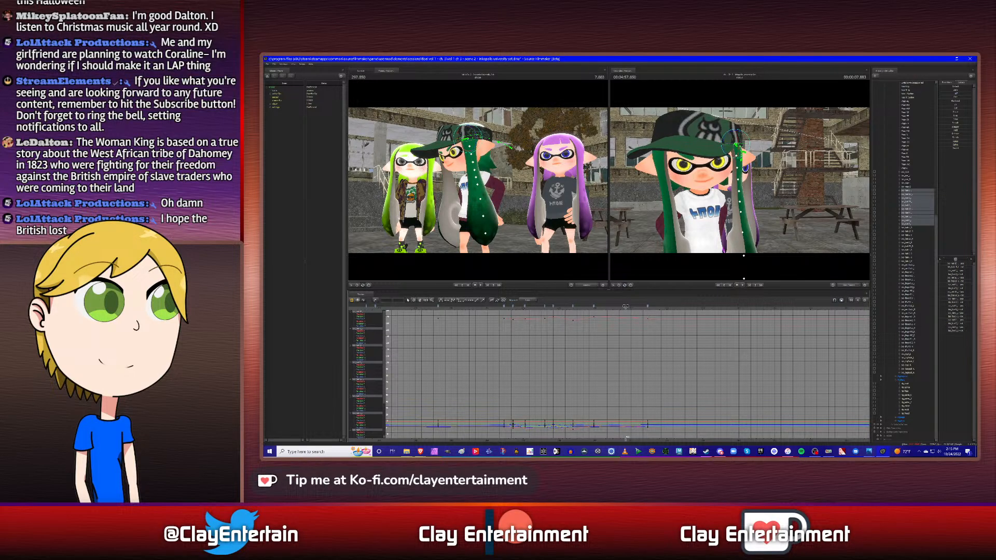
mouse_move(625, 306)
mouse_down()
mouse_move(576, 306)
mouse_move(646, 306)
mouse_move(624, 305)
mouse_up()
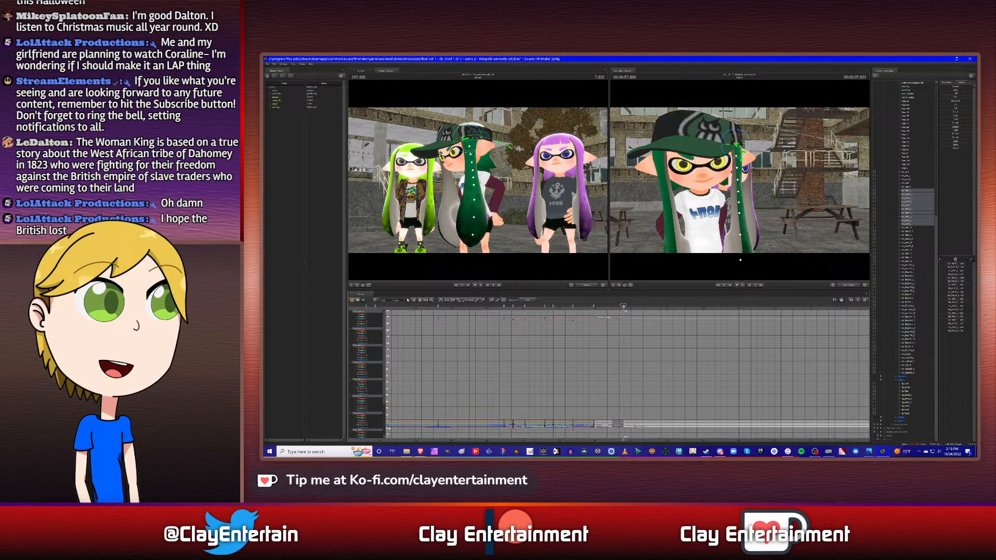
click(642, 336)
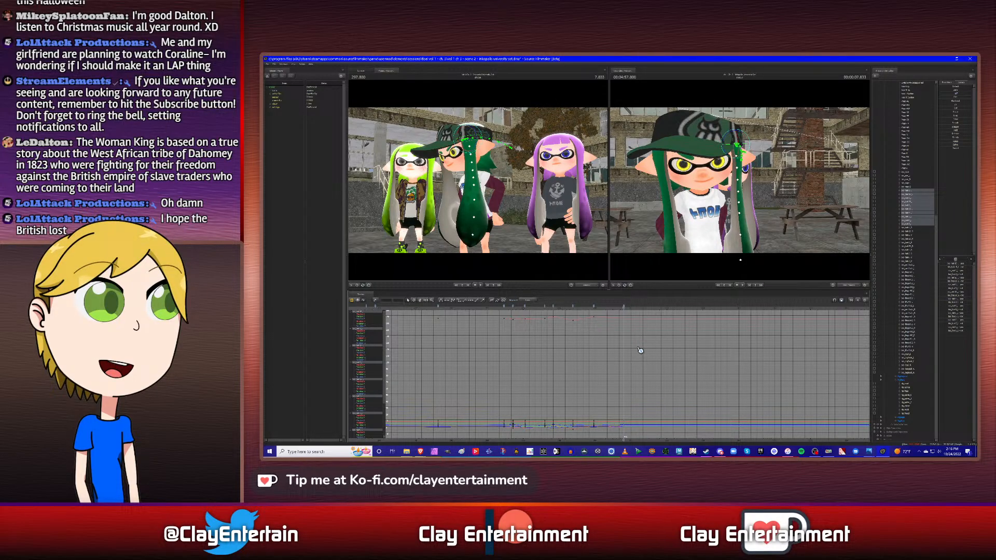
- Play back the shot from its start through the last side hair keyframe
scroll(642, 363, down, 5)
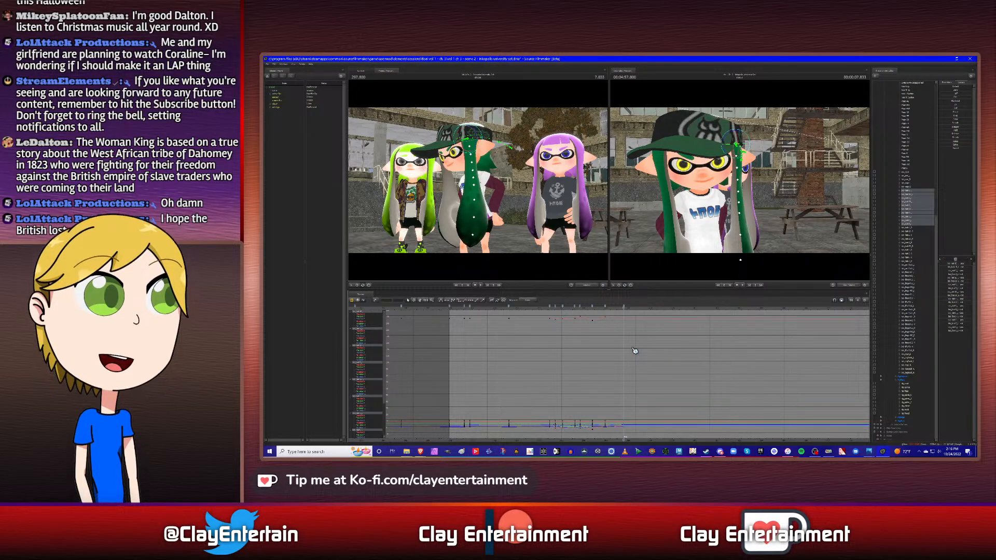
scroll(635, 351, down, 2)
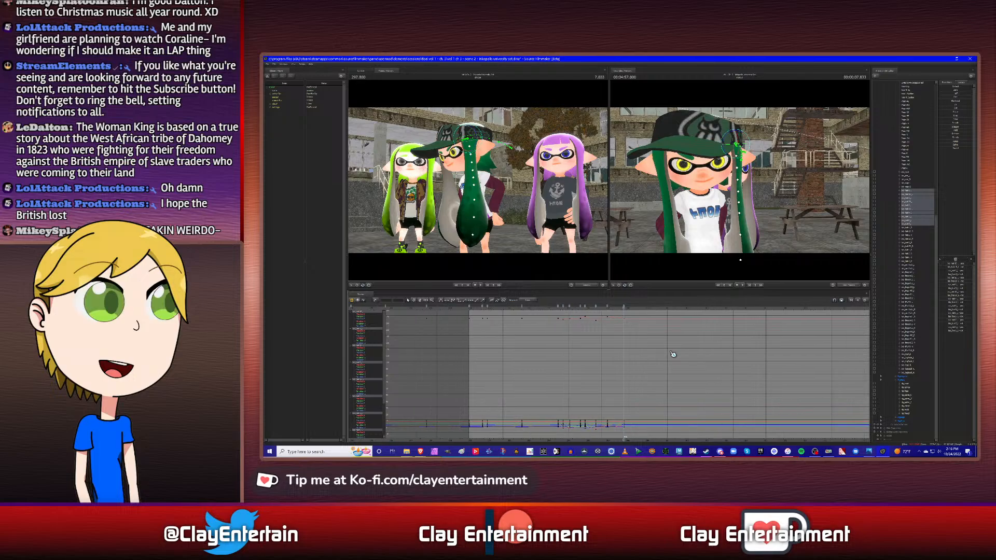
click(421, 301)
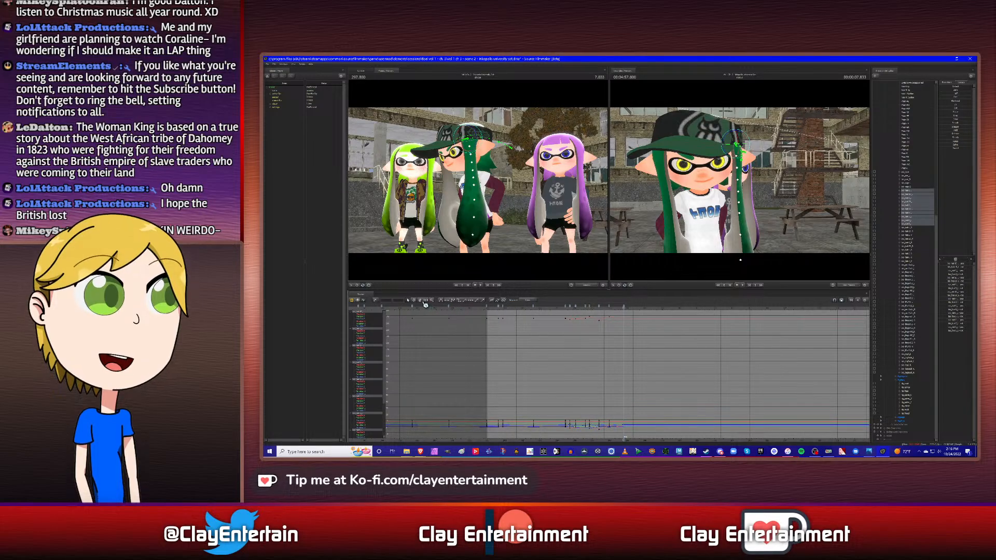
drag(689, 339, 668, 341)
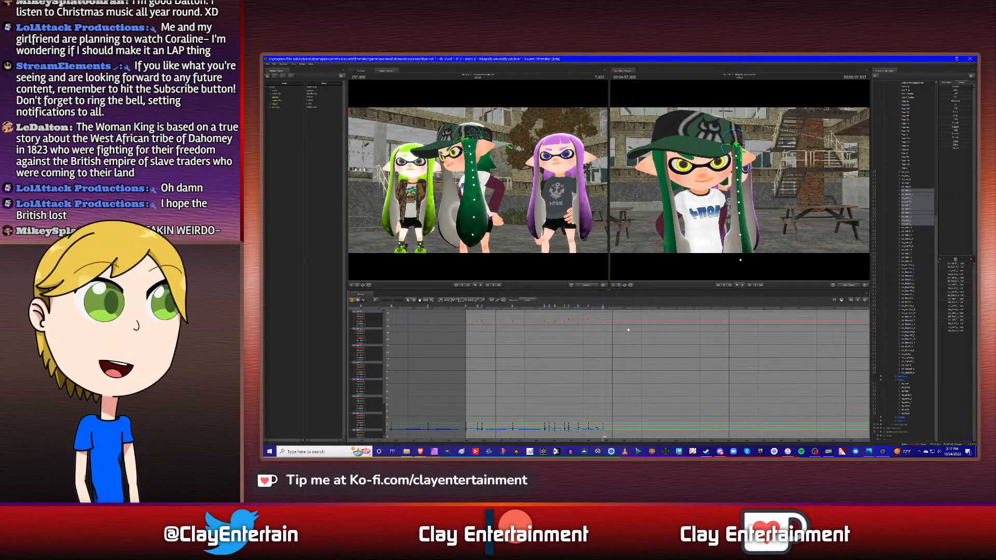
key(Up)
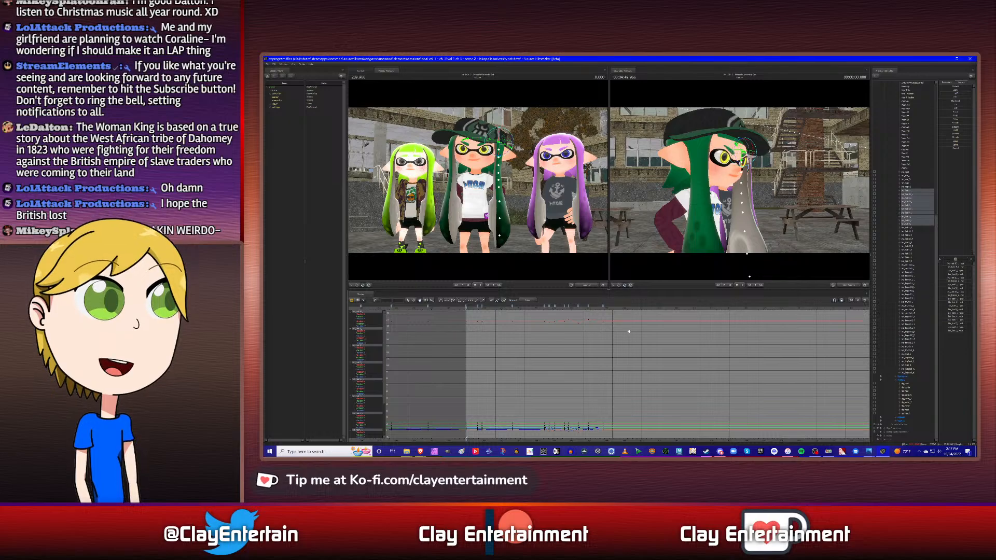
key(space)
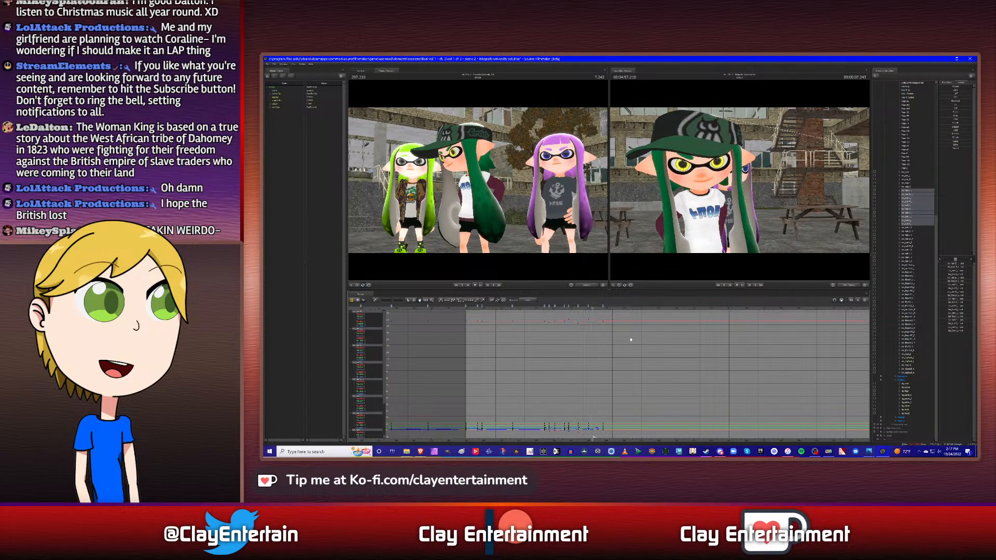
key(space)
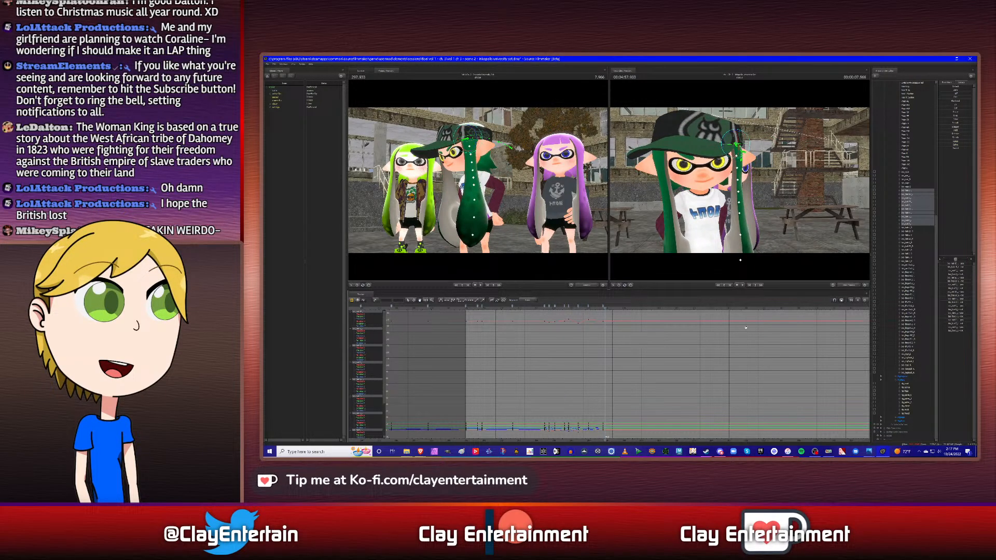
- At 9.083 s, rotate the middle character's side hair slightly backward, away from the face, for another small swing
click(910, 184)
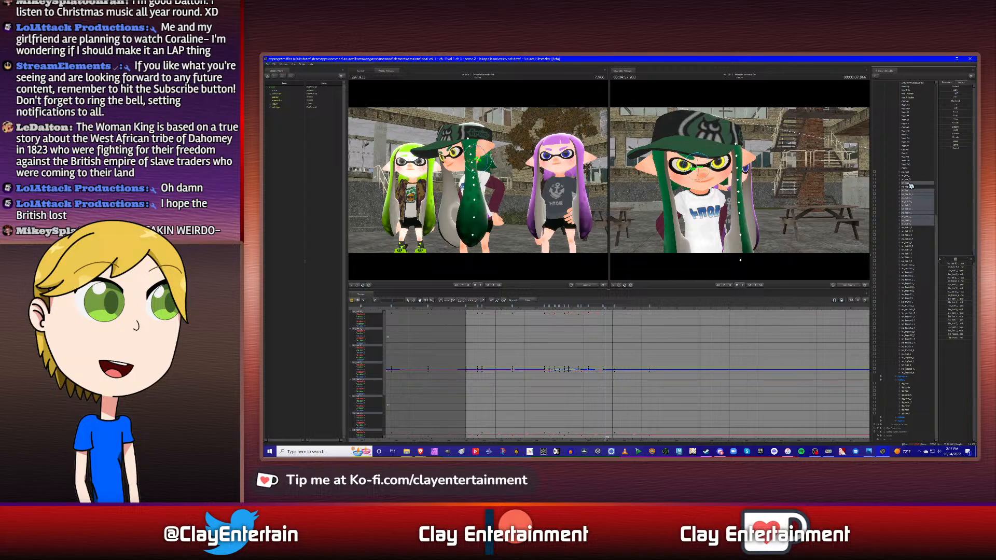
click(623, 307)
drag(623, 307, 625, 307)
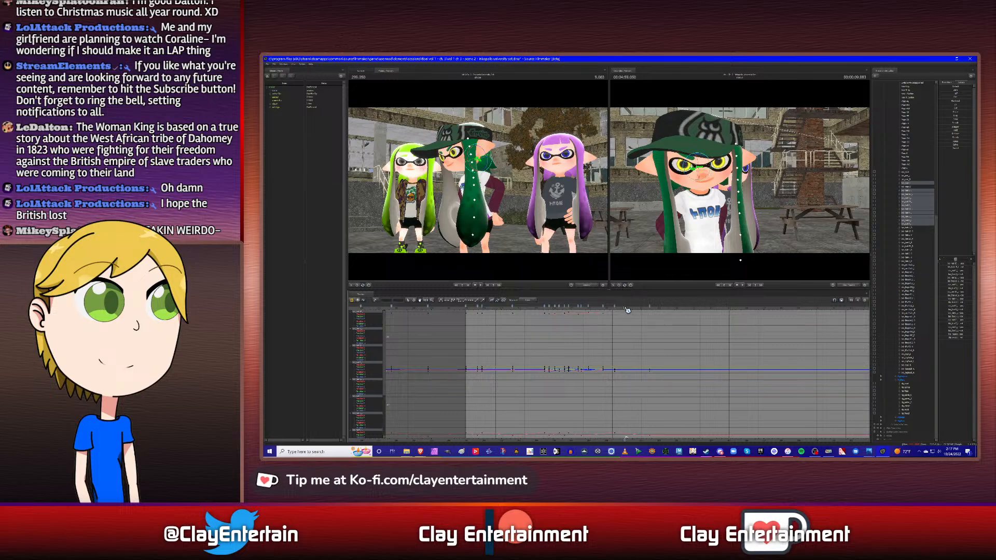
ctrl+click(909, 184)
alt+drag(765, 209, 675, 205)
alt+drag(739, 181, 706, 177)
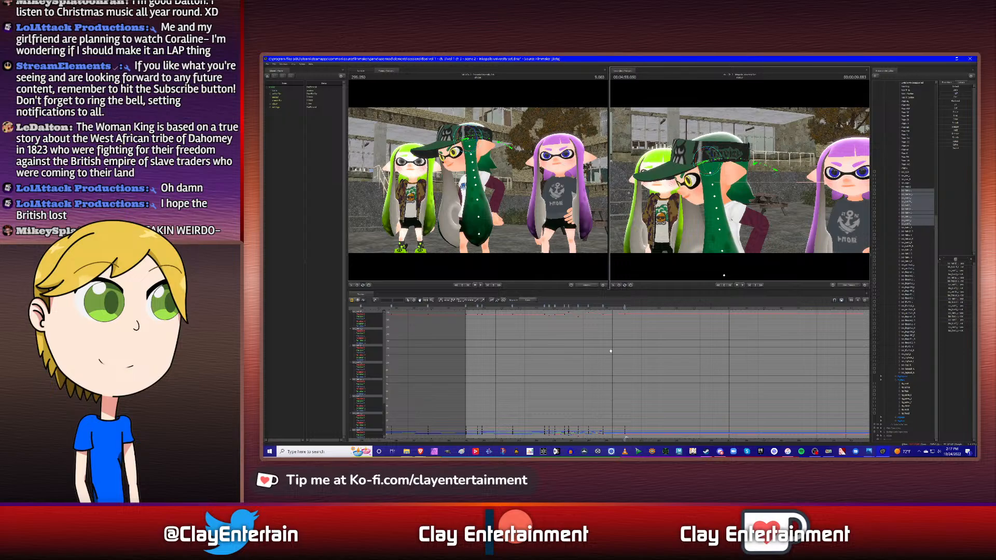
- Copy the side hair keyframe at 7.833 s and paste it at 10.500 s
scroll(619, 346, down, 1)
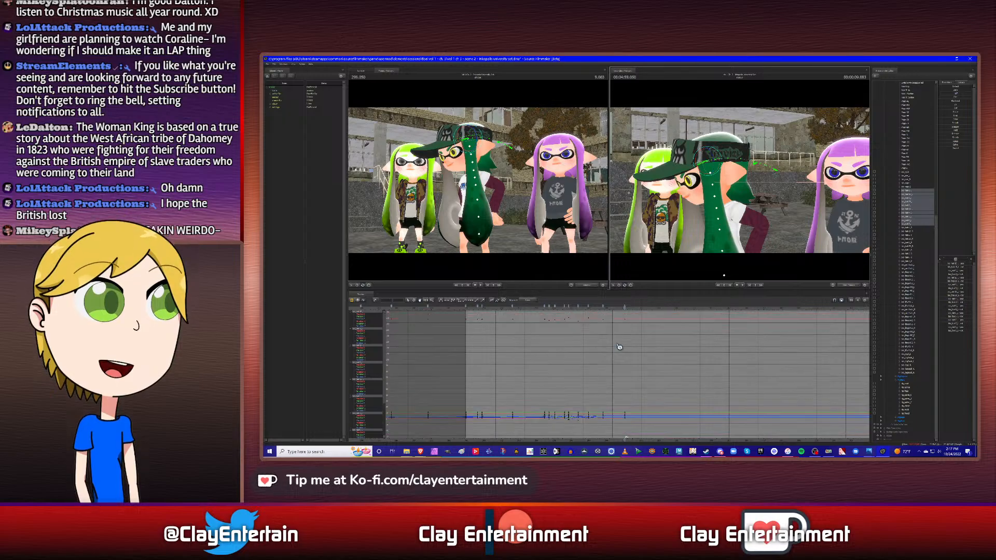
click(912, 184)
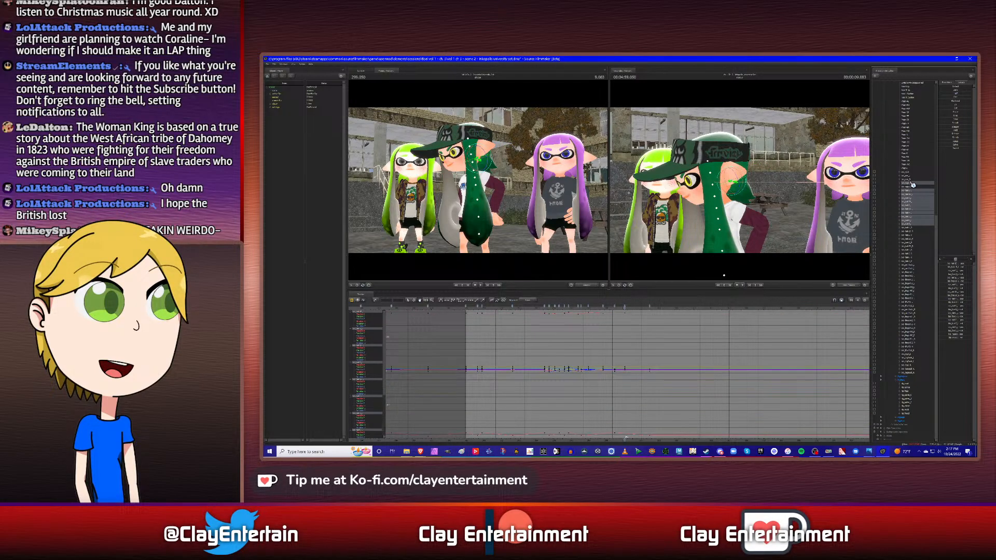
key(Down)
ctrl+click(913, 185)
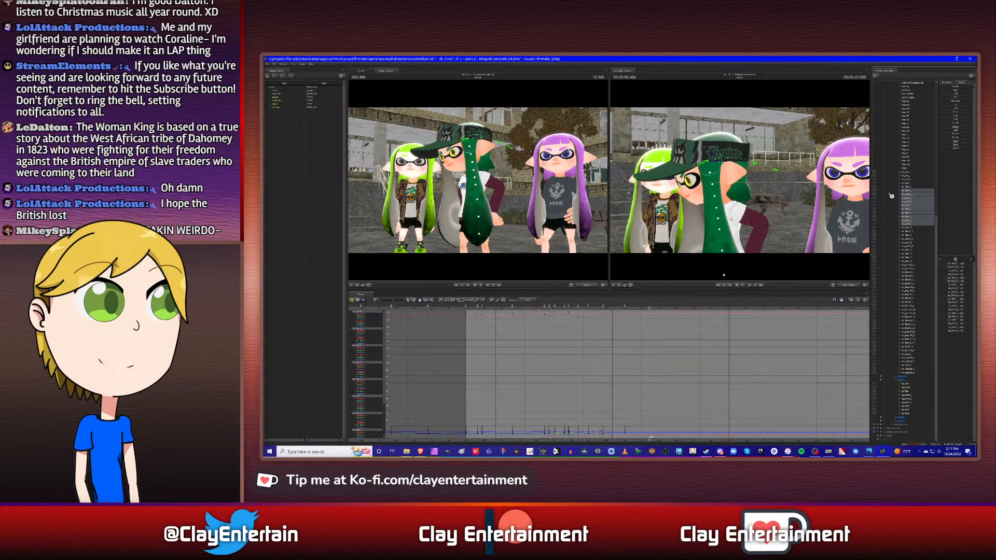
drag(606, 310, 635, 350)
click(412, 301)
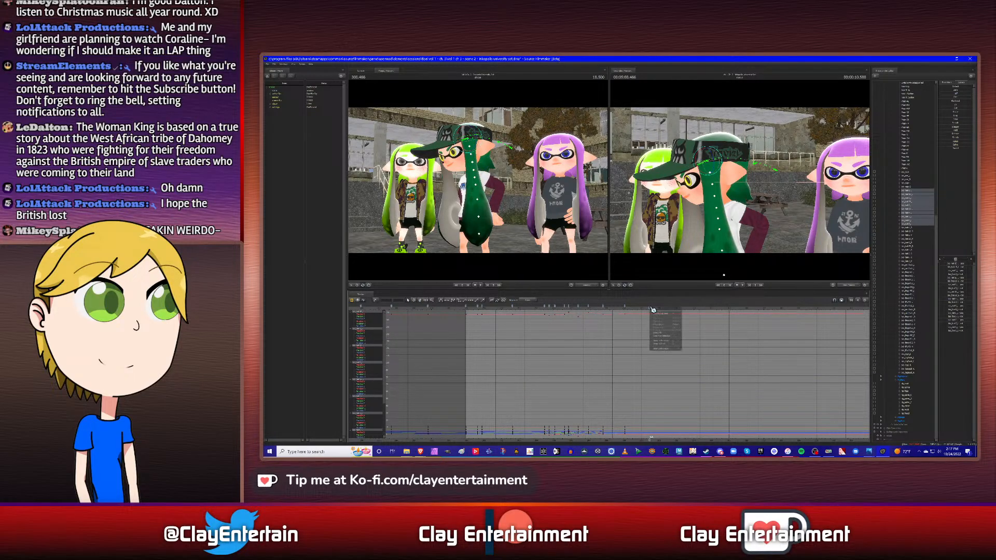
key(ctrl+v)
key(a)
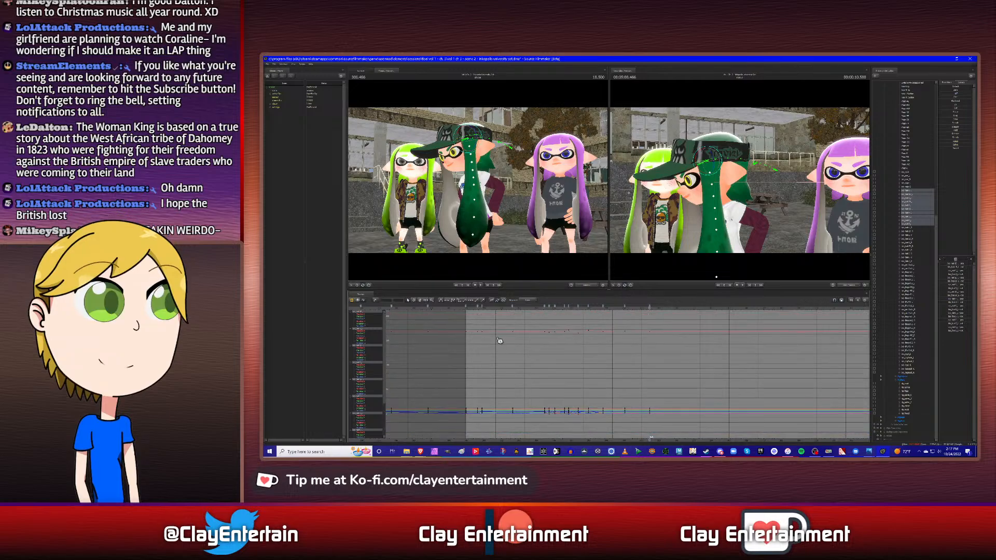
- Select all side hair keyframes in the graph from the start of the shot through 10.500 s
drag(460, 328, 667, 434)
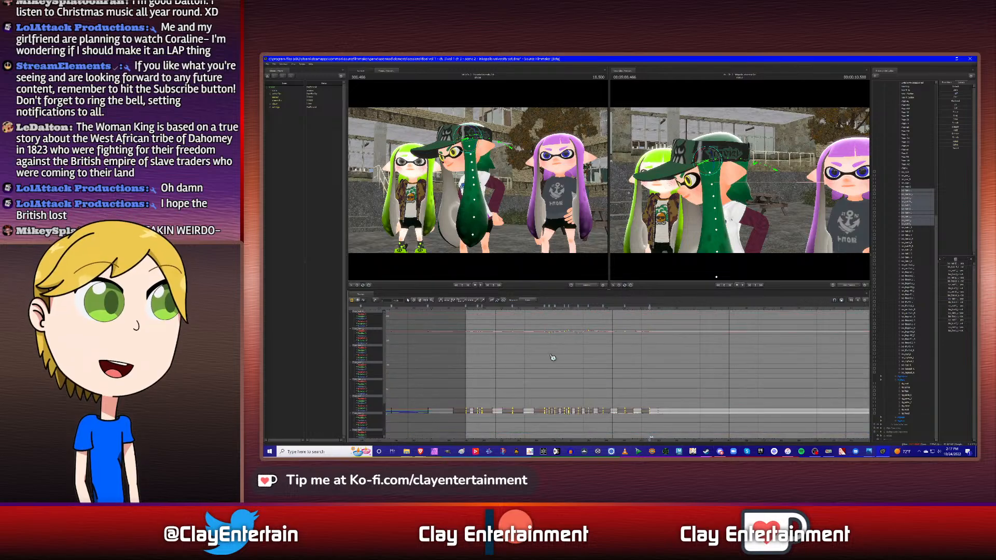
click(579, 349)
key(a)
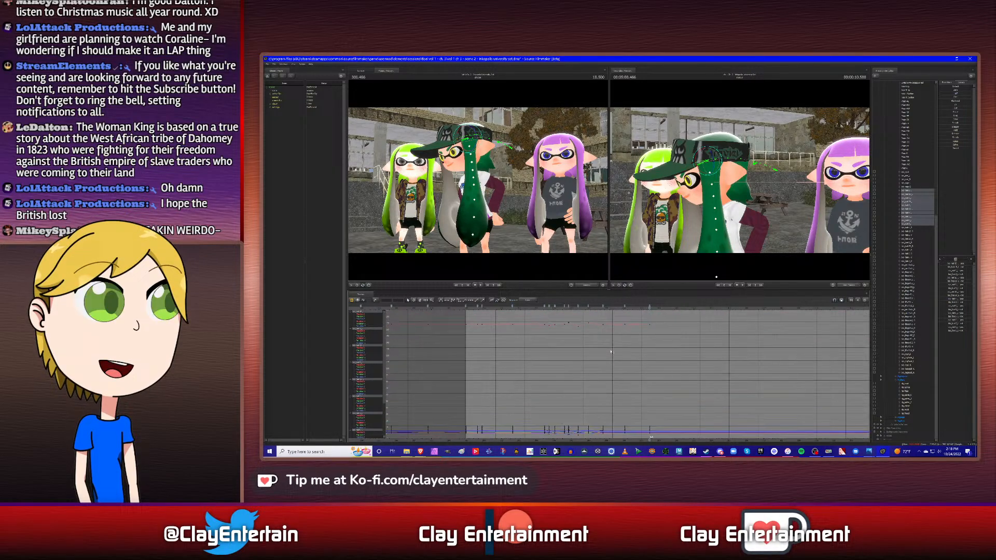
- Return to the start of the shot to play back the extended side hair sway
click(418, 303)
drag(624, 336, 653, 330)
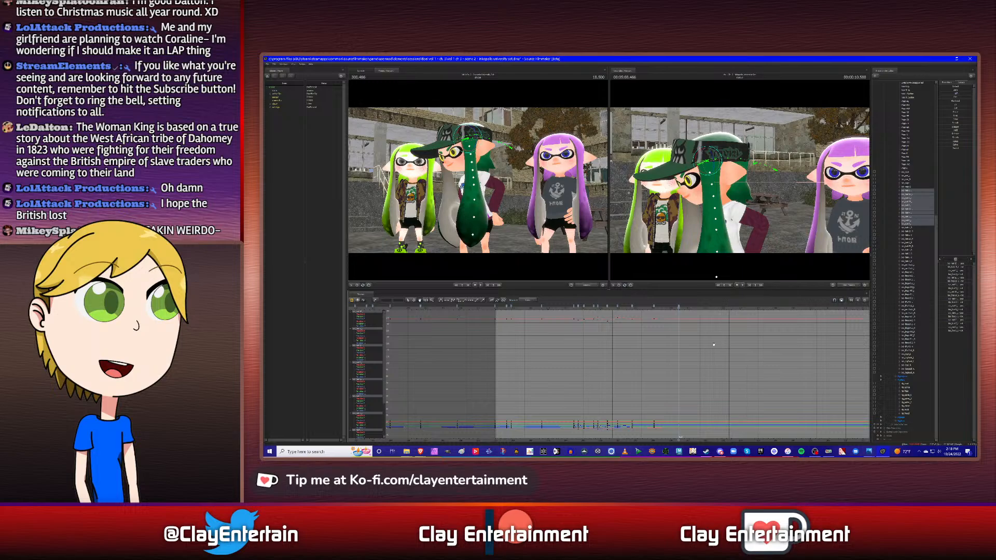
key(Up)
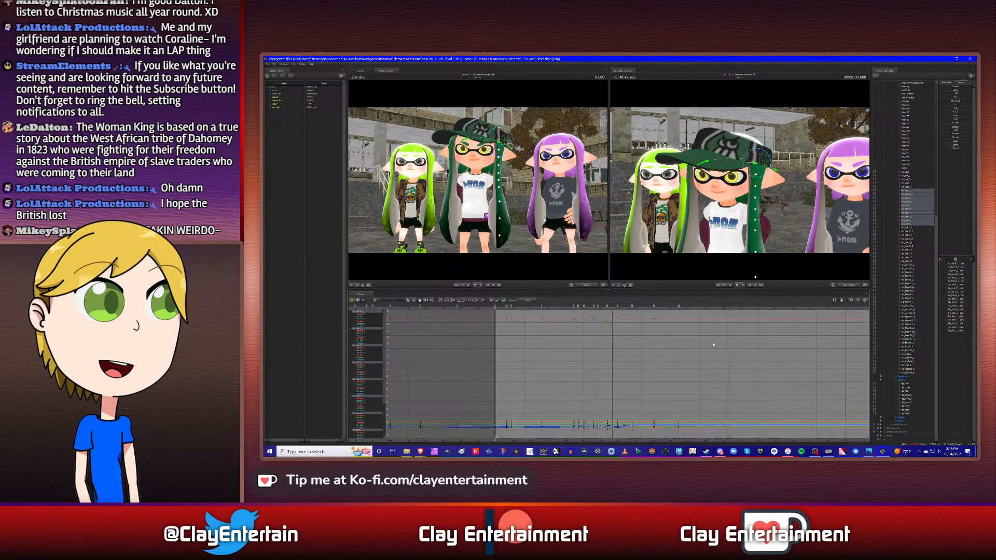
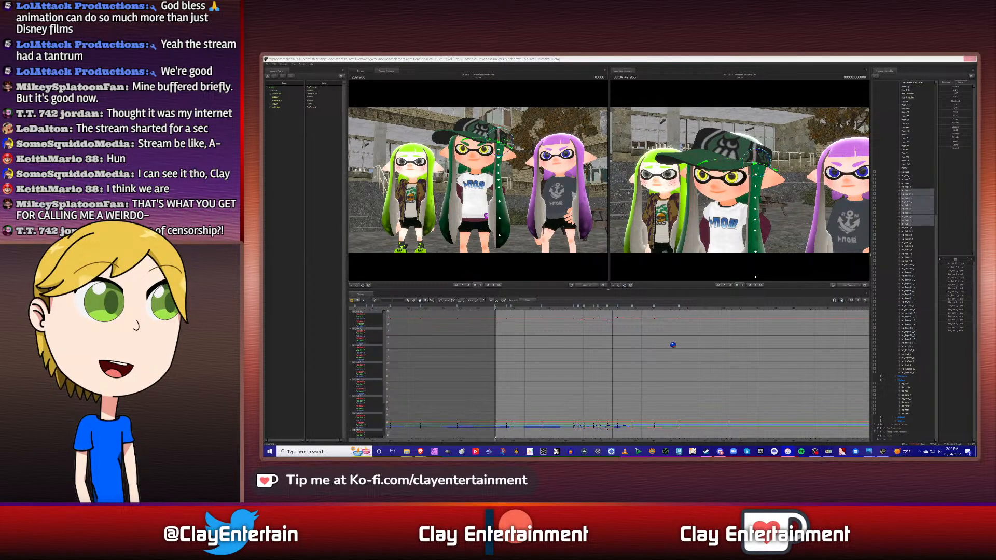
- Play the shot from its start to check the middle character's finished side hair sway
click(720, 369)
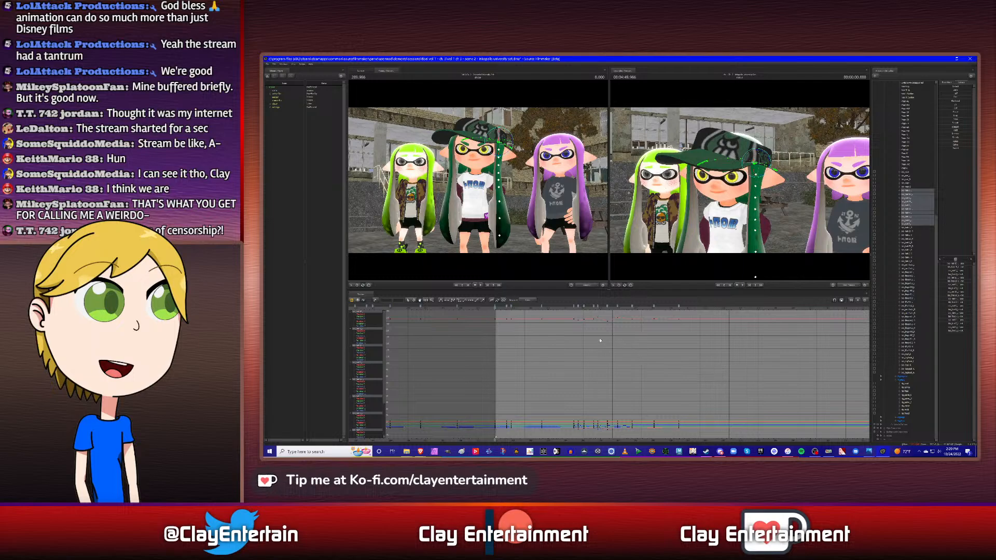
middle_drag(622, 344, 619, 343)
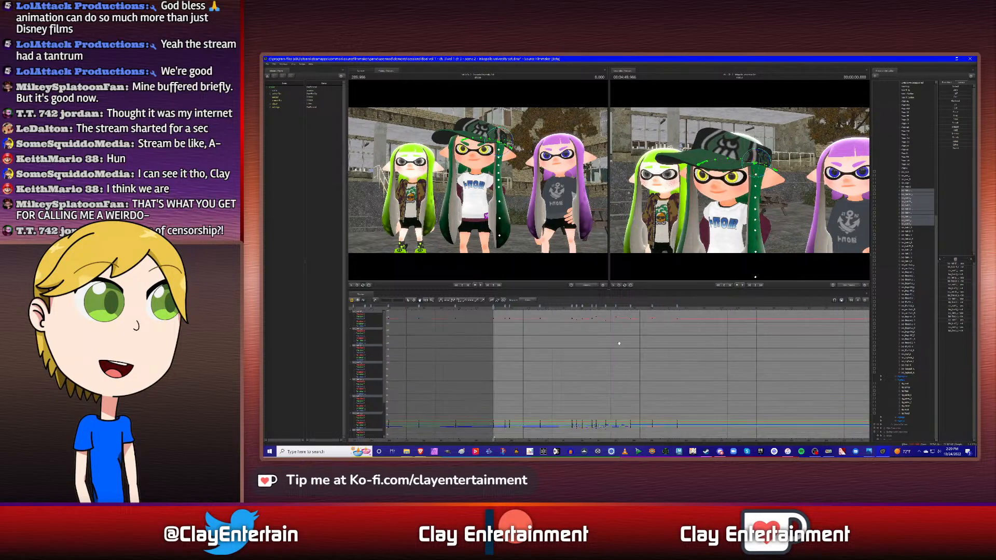
key(space)
- Select the middle character's hair bones on the other side of the face and move to 0.666 s
click(911, 228)
shift+click(912, 262)
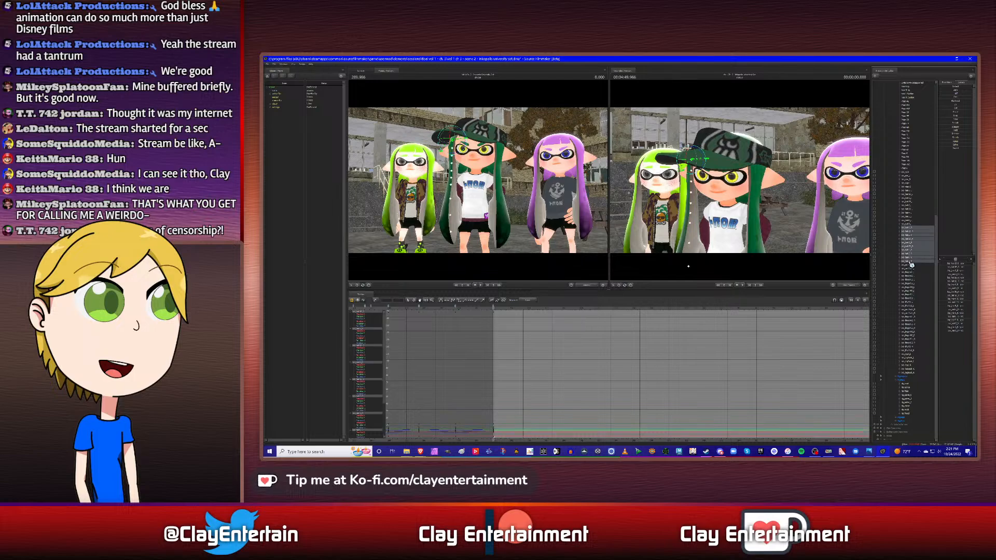
ctrl+click(912, 191)
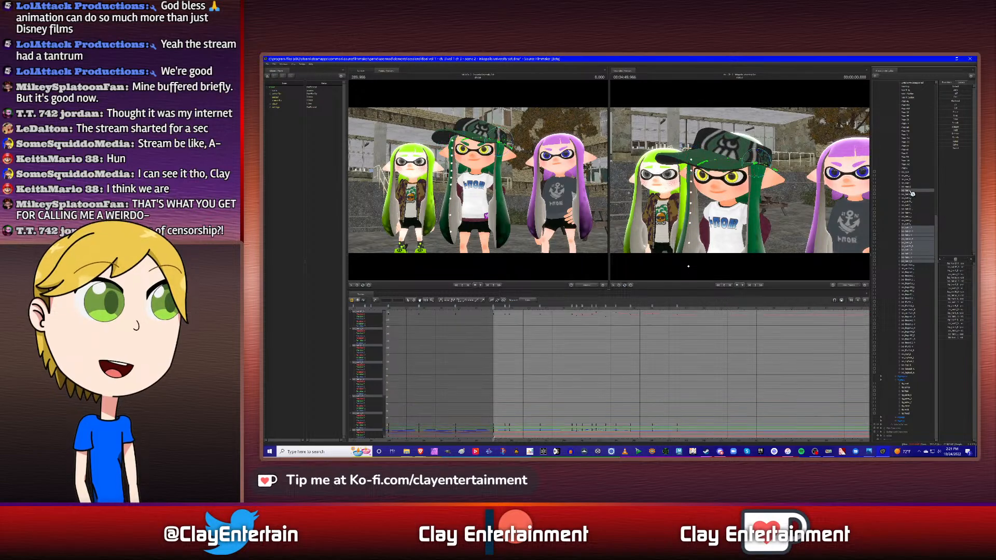
key(space)
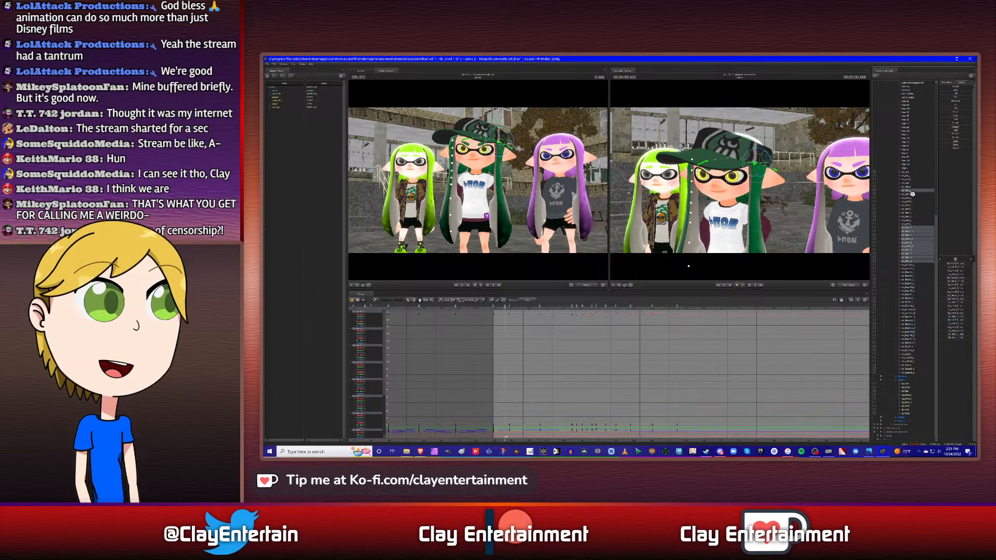
click(912, 194)
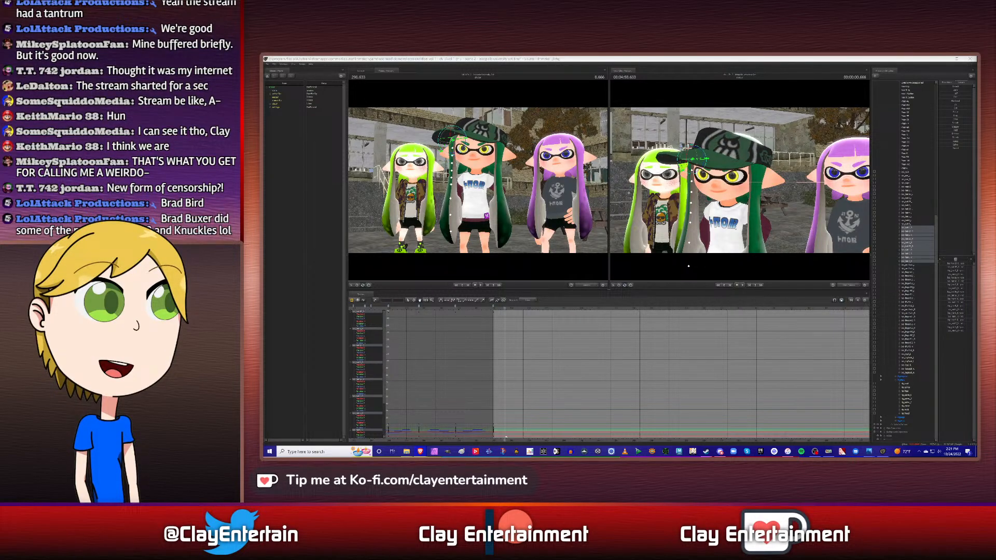
- At 0.666 s, rotate the newly selected side hair slightly outward to key its first swing
click(720, 59)
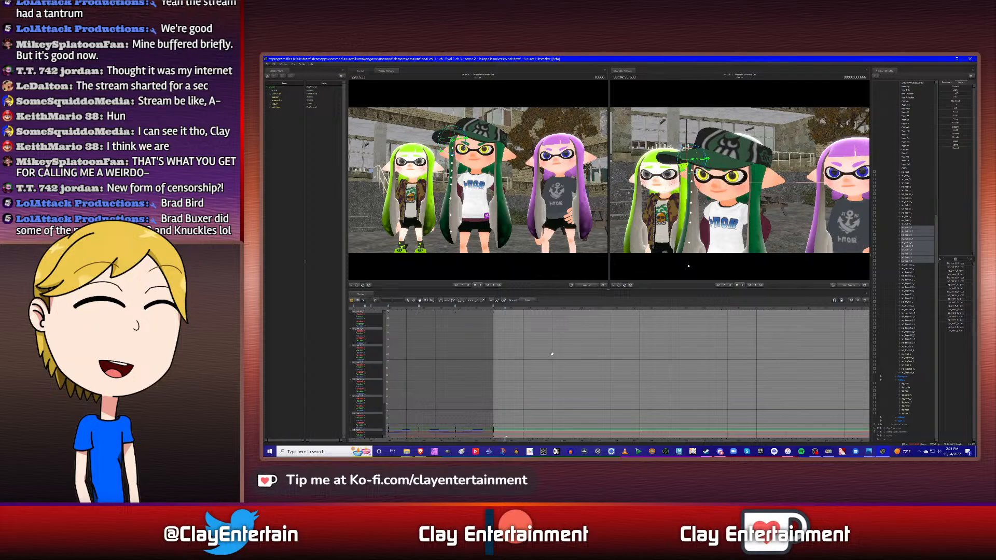
alt+right_drag(501, 345, 691, 349)
scroll(725, 342, down, 2)
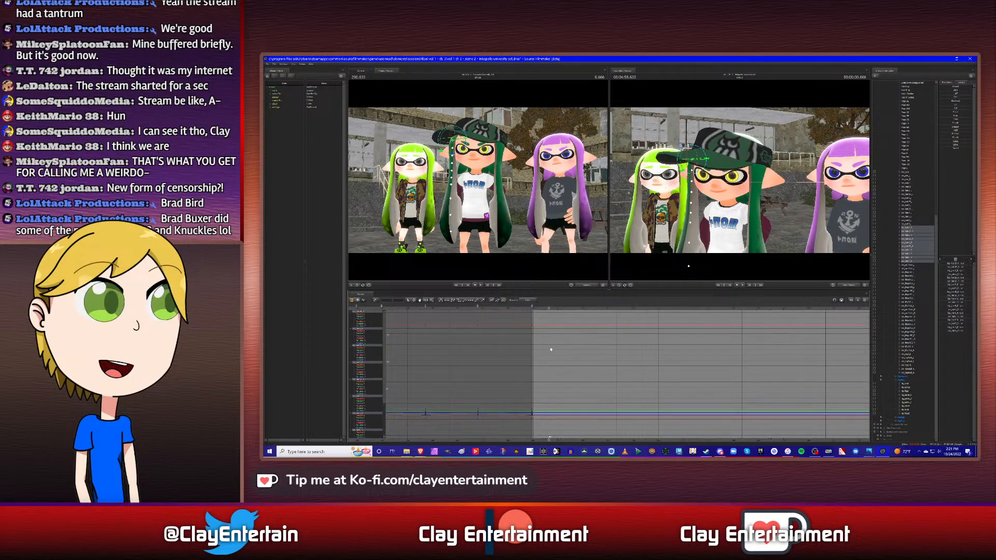
middle_drag(558, 345, 596, 350)
scroll(593, 351, up, 2)
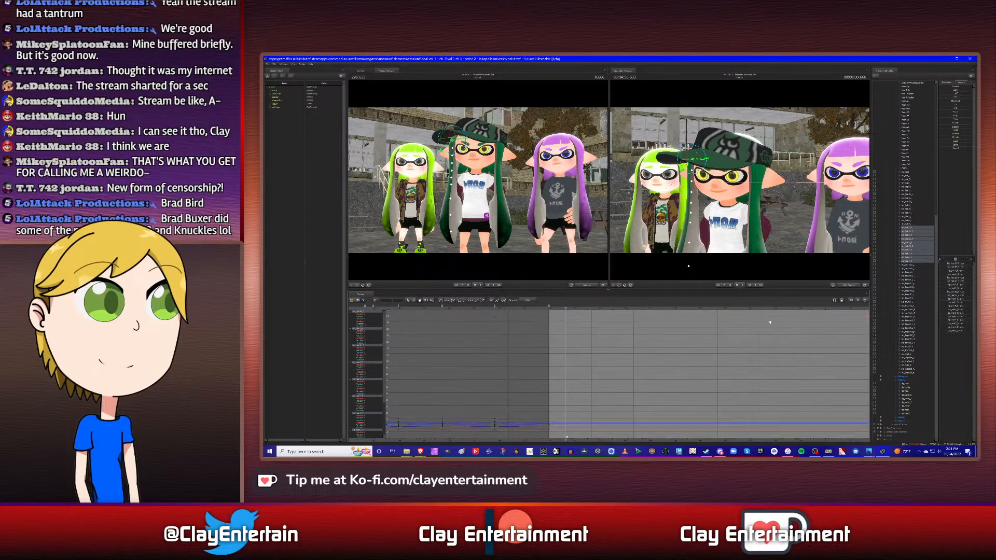
click(912, 193)
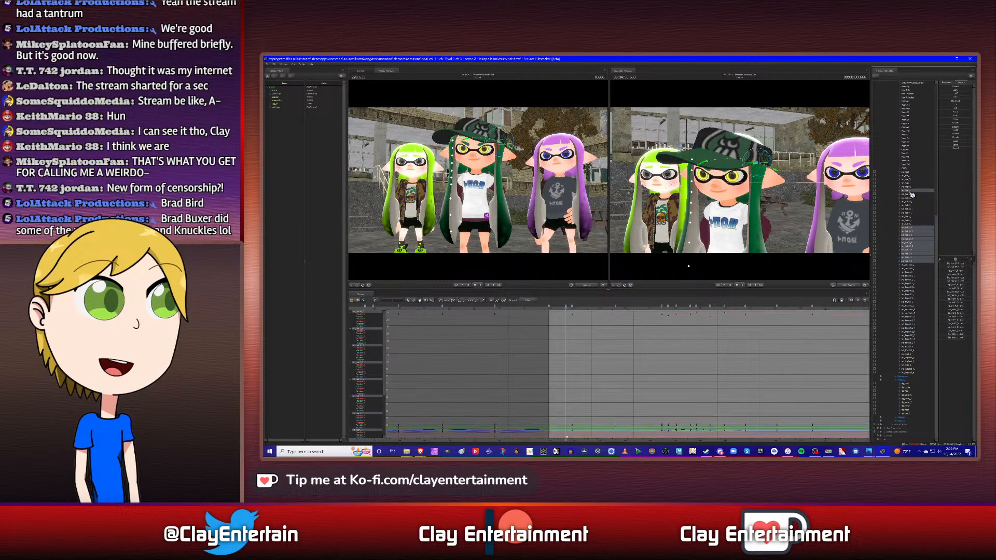
ctrl+click(911, 192)
mouse_move(752, 177)
mouse_down()
mouse_move(741, 182)
mouse_move(767, 182)
mouse_move(743, 183)
mouse_up()
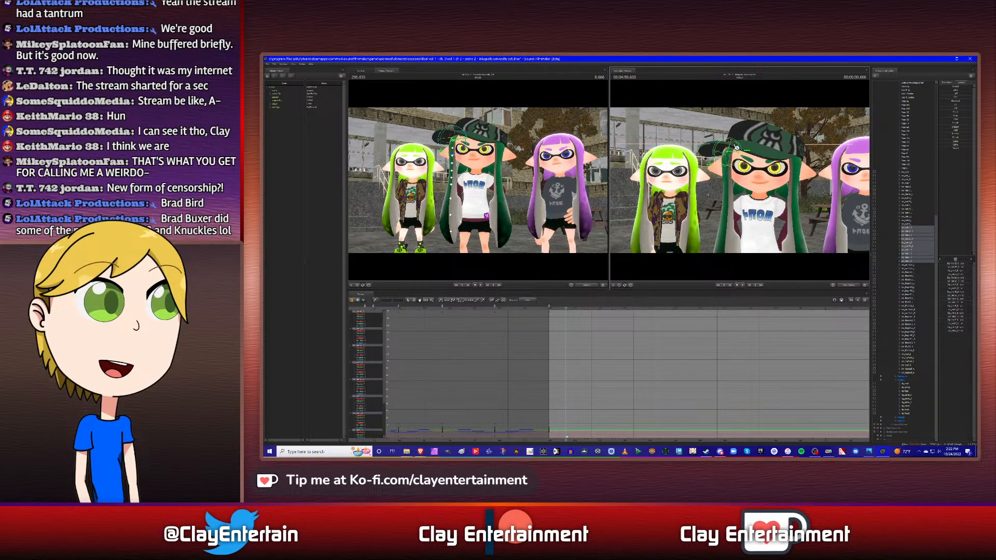
drag(733, 142, 734, 143)
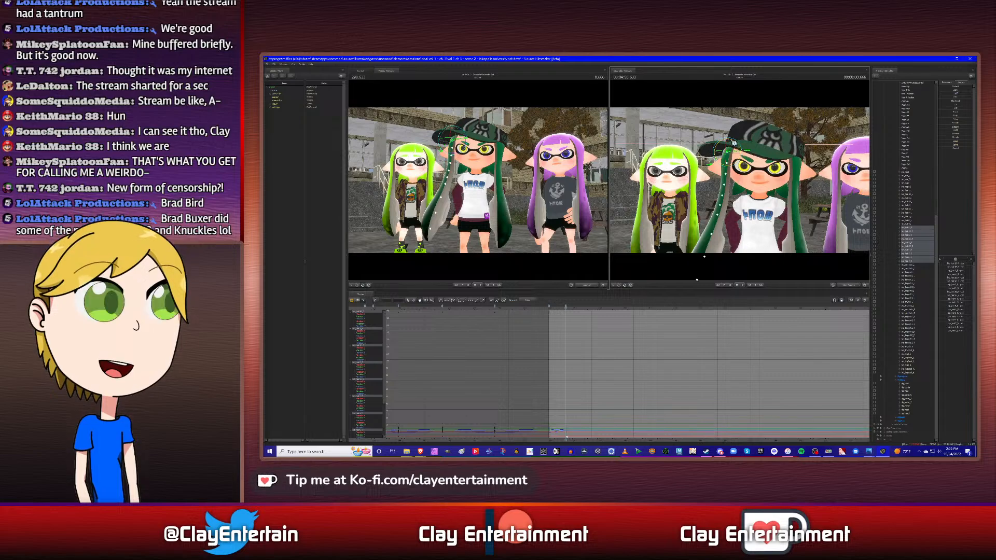
drag(737, 145, 740, 148)
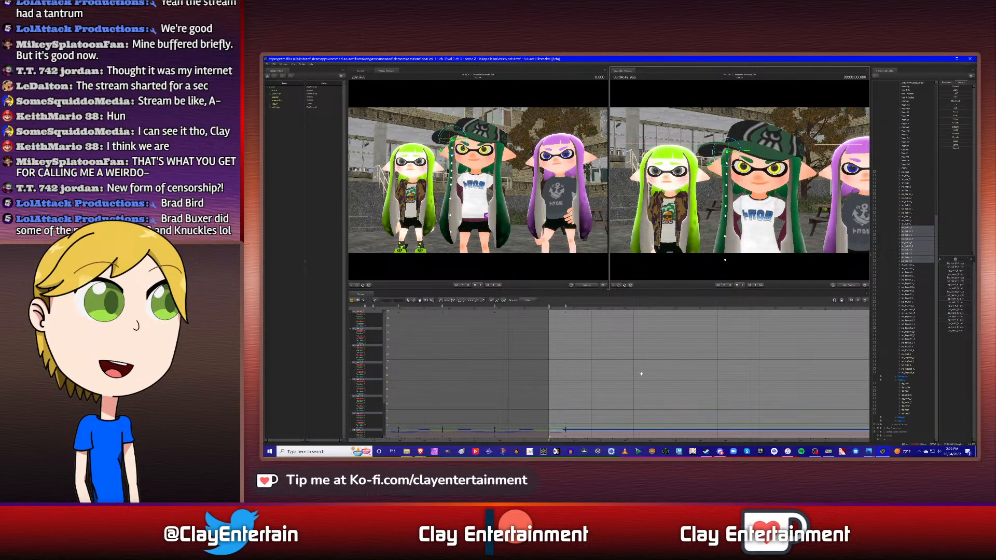
- Copy this side hair's keyframe at the start of the shot and paste it at 0.916 s
click(912, 191)
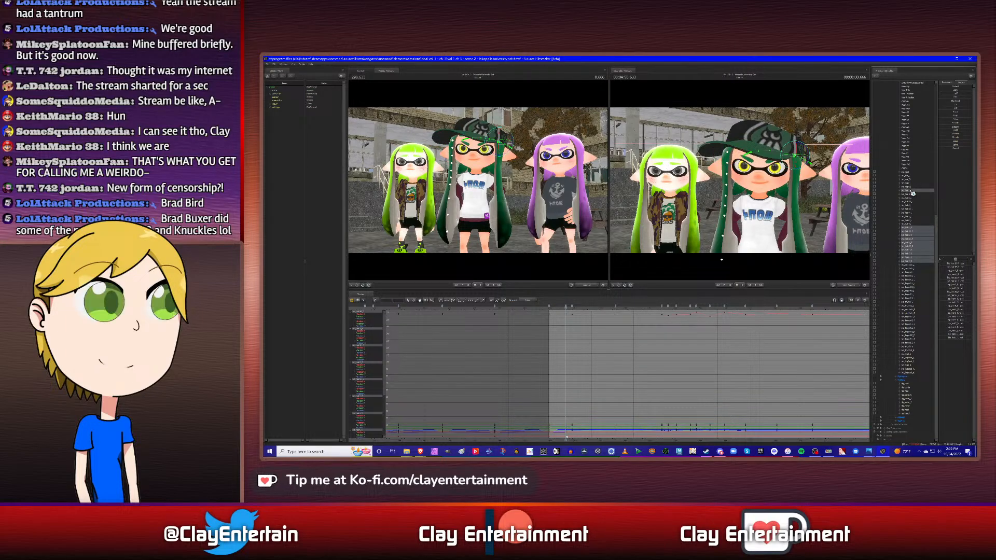
key(Down)
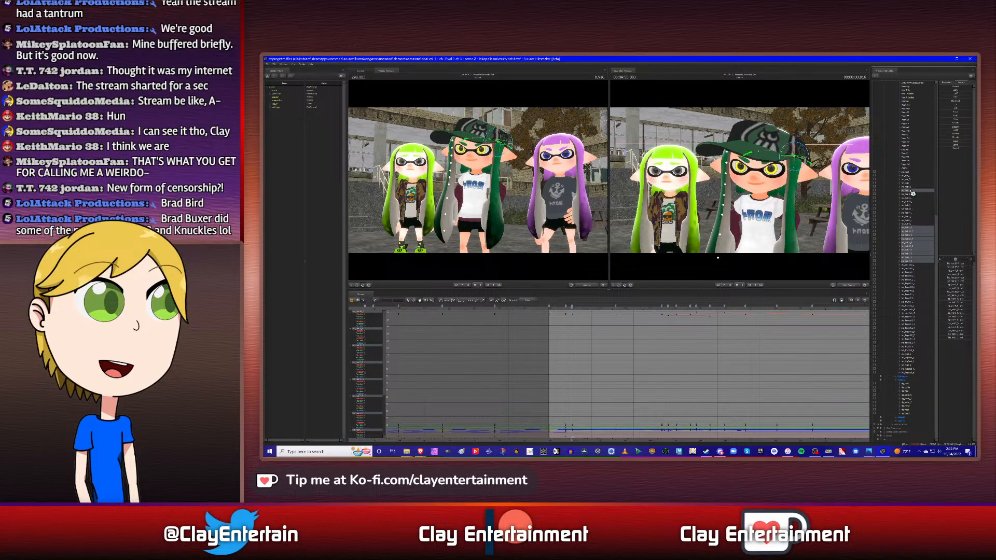
right_click(552, 310)
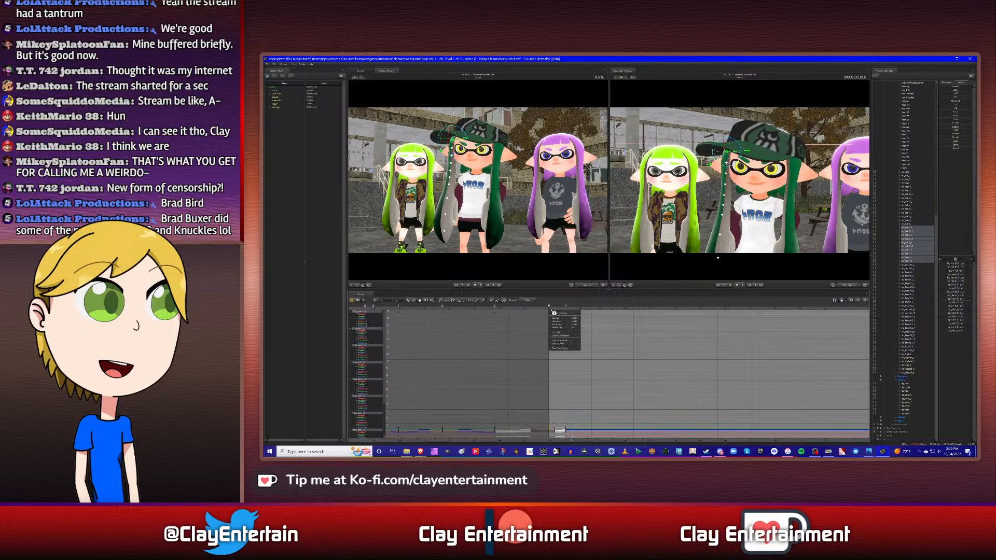
click(556, 321)
click(408, 300)
click(573, 329)
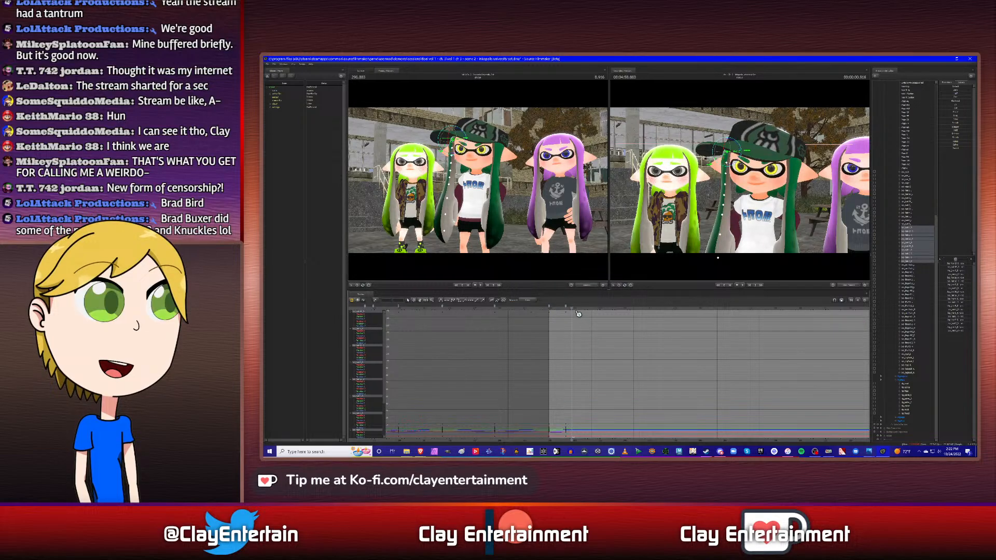
right_click(574, 308)
click(587, 327)
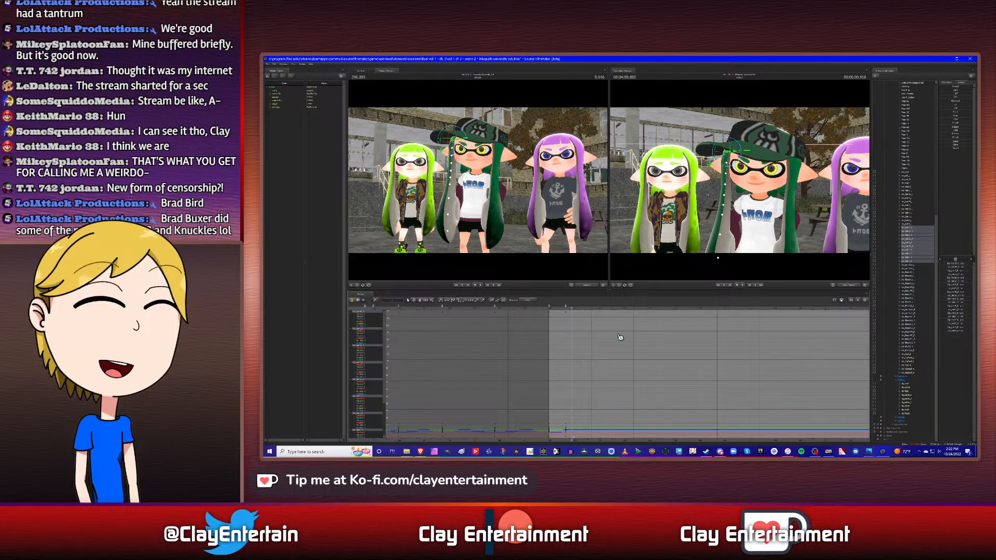
key(ctrl+v)
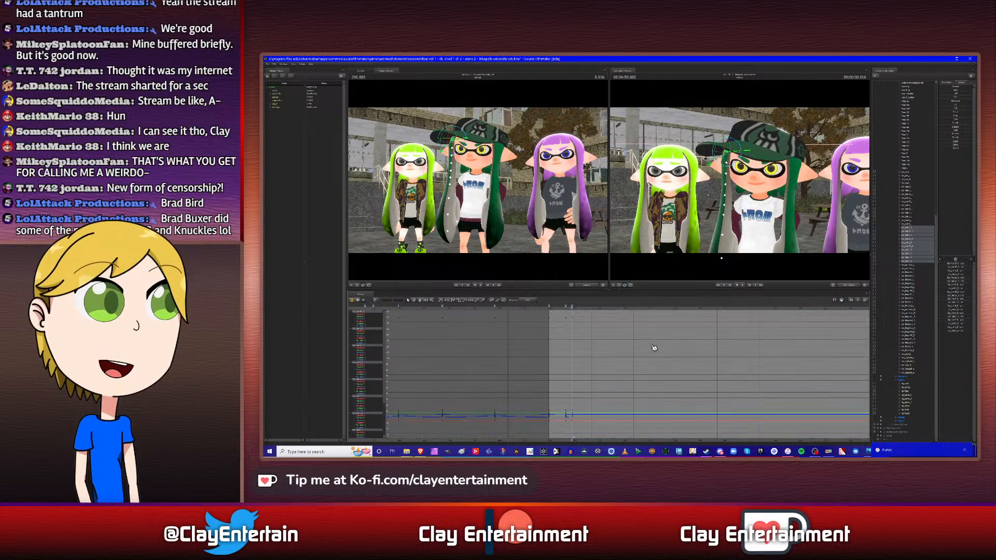
- Select this side hair's keyframes in the graph from the start of the shot through 0.916 s
drag(612, 429, 612, 429)
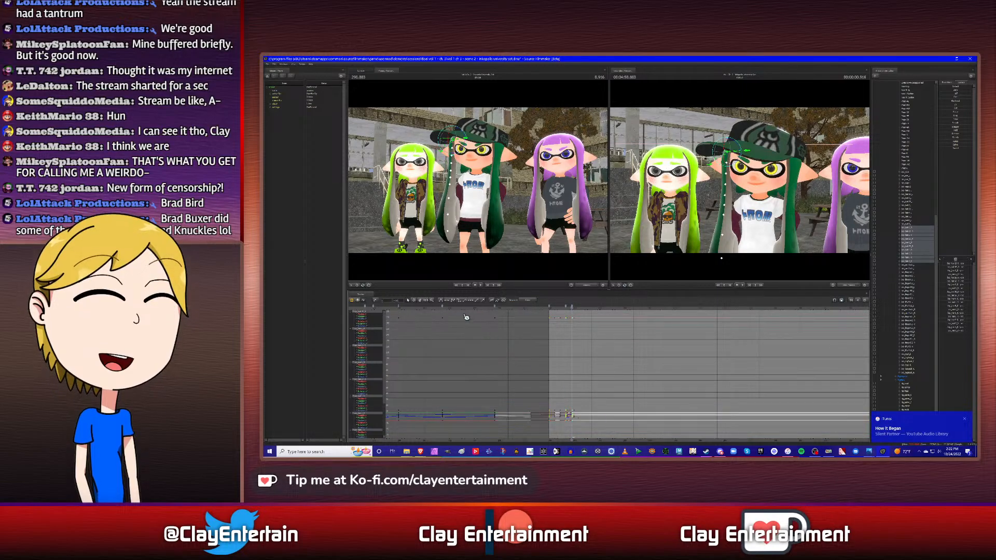
click(624, 357)
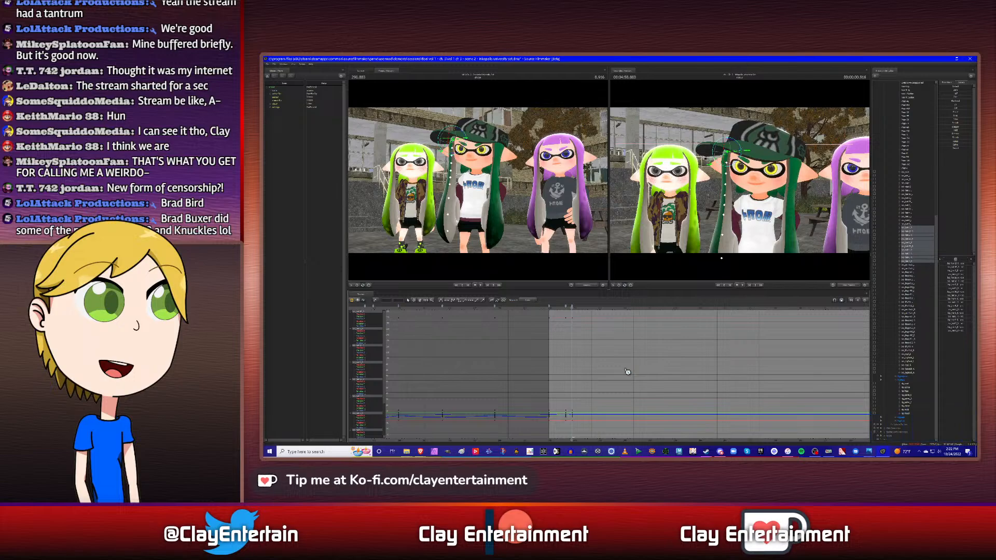
click(421, 302)
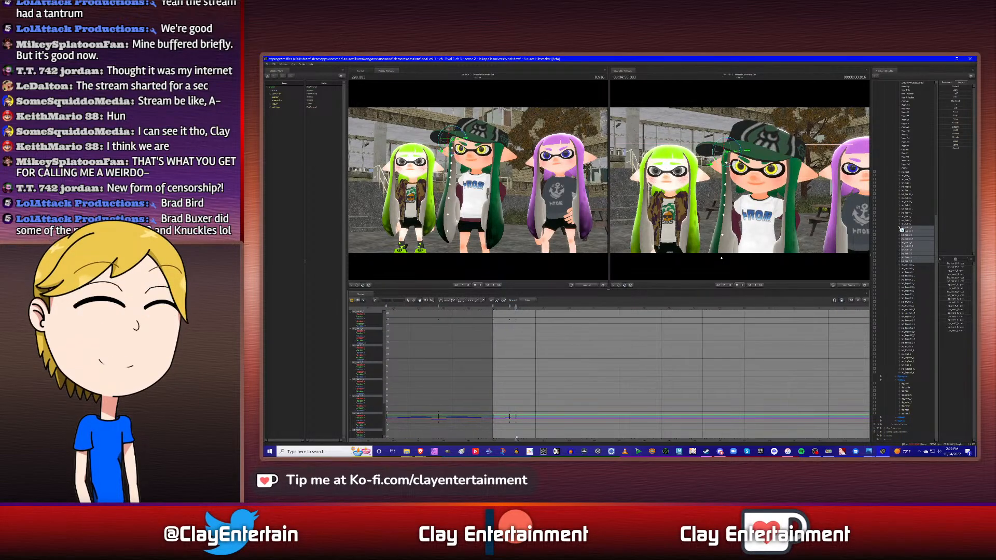
- Copy this side hair's keyframe at 0.666 s and paste it at 2.666 s
click(912, 184)
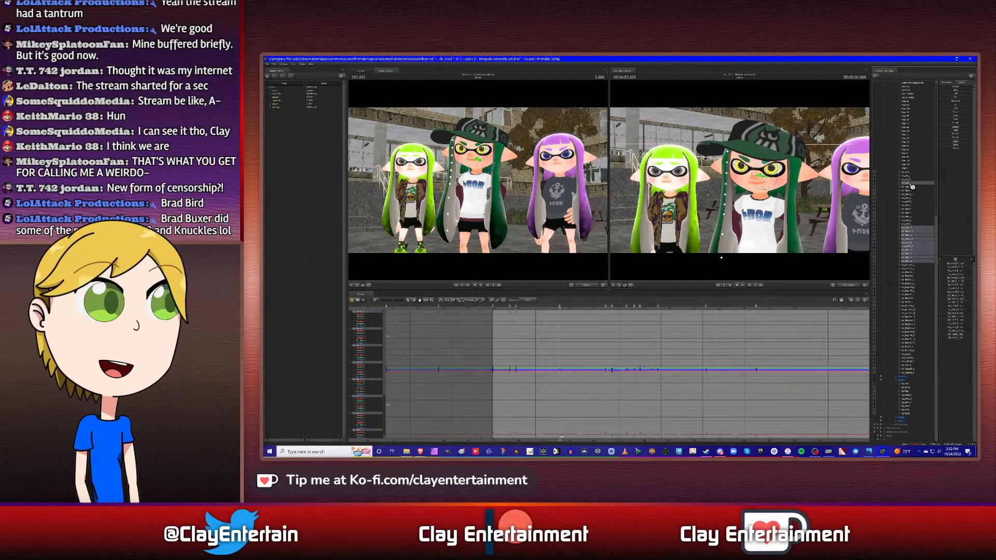
ctrl+click(910, 185)
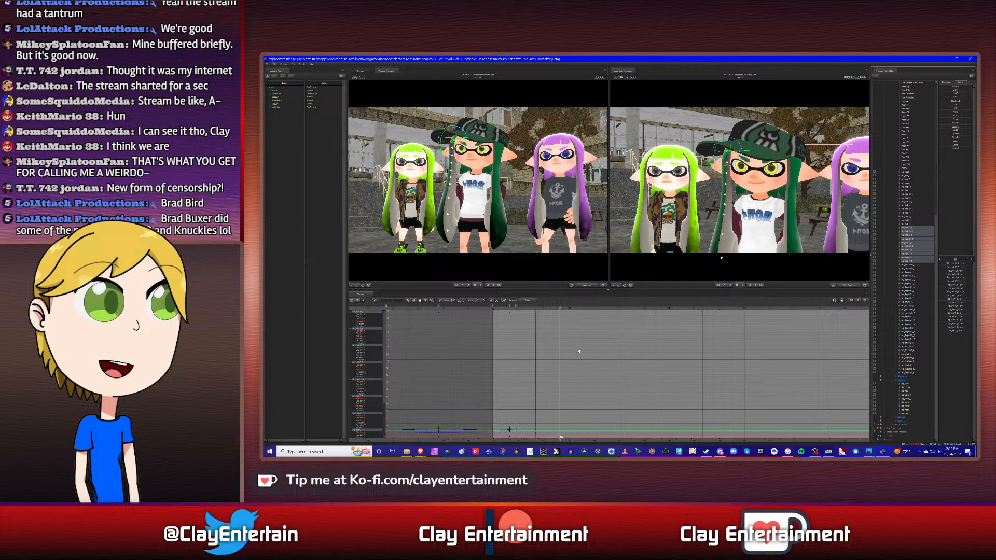
right_click(511, 307)
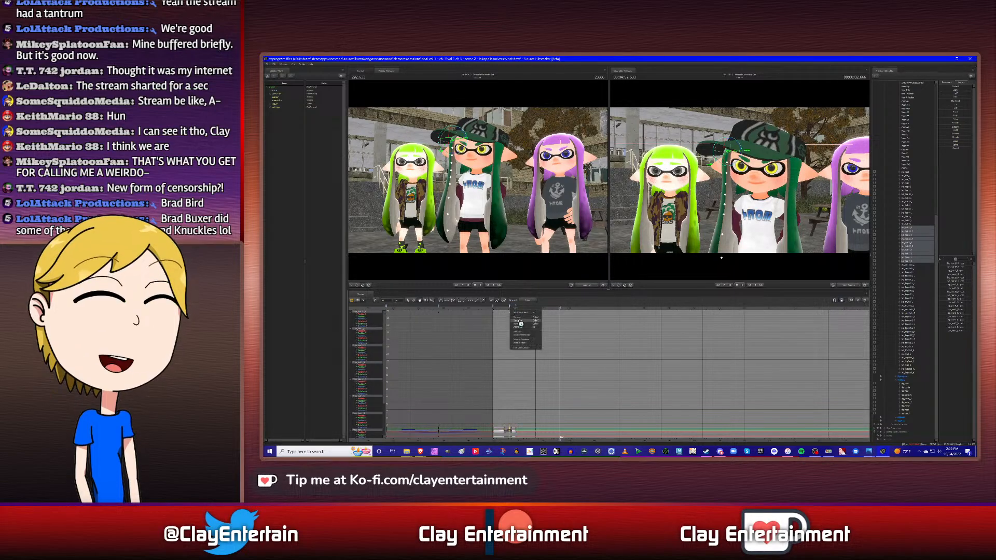
click(521, 323)
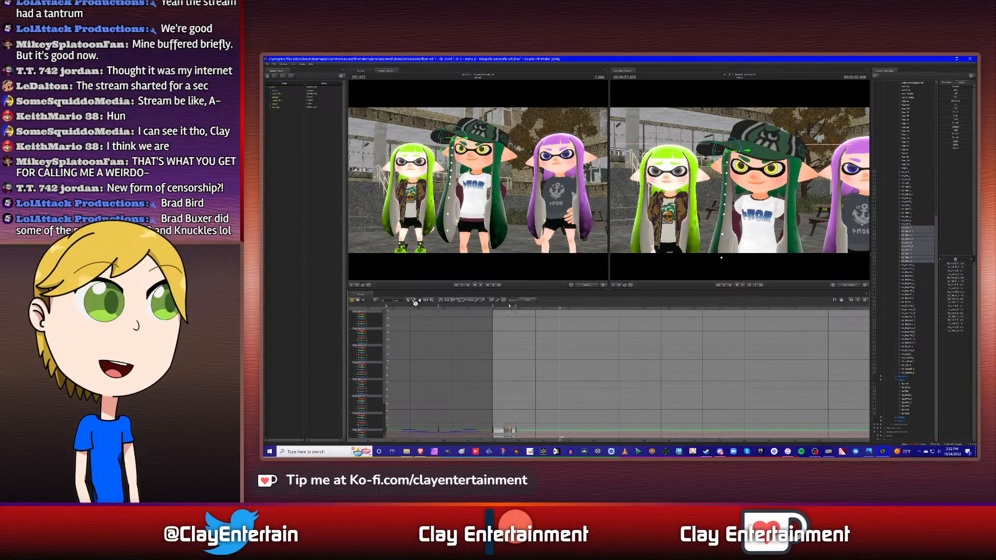
right_click(560, 309)
click(569, 326)
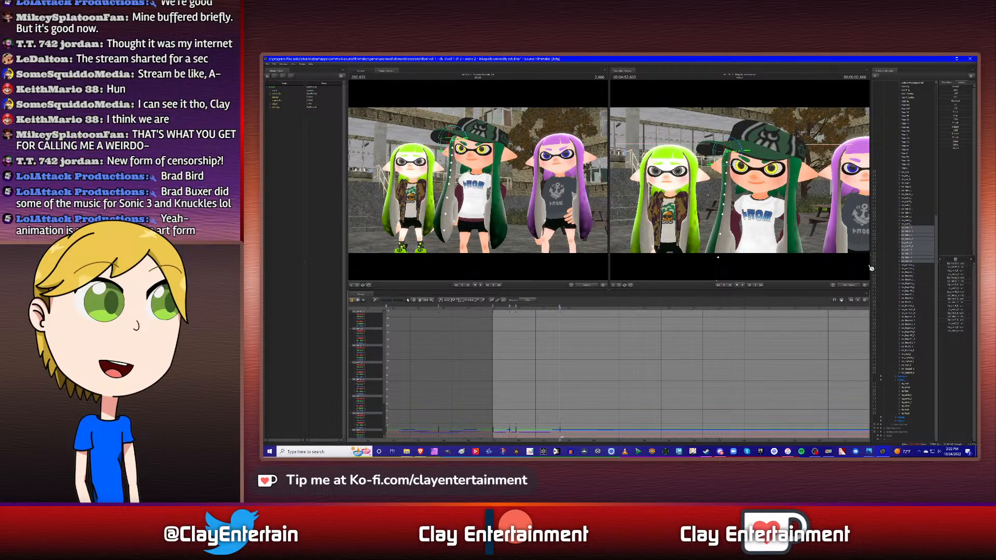
- Copy this side hair's keyframe at 0.916 s and paste it at 4.500 s
click(913, 193)
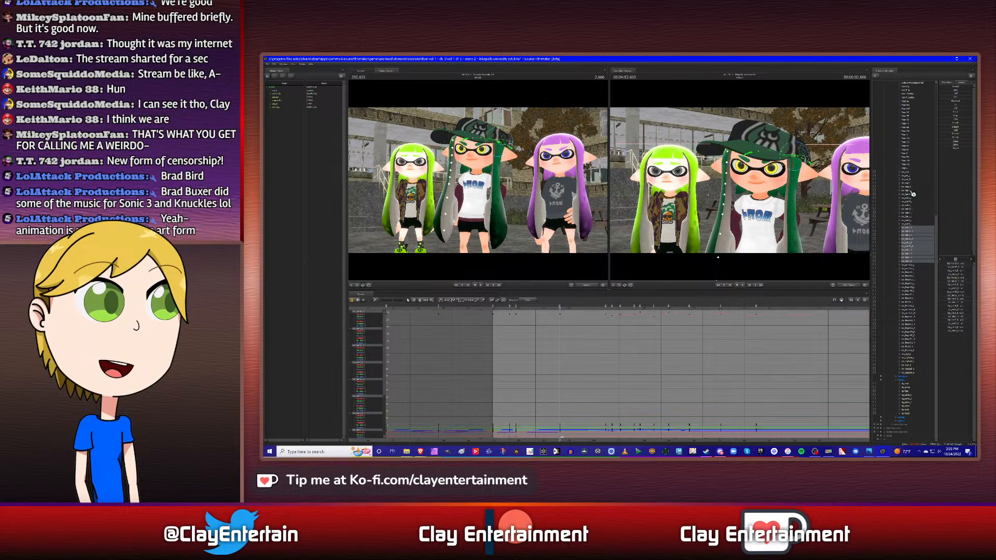
key(Down)
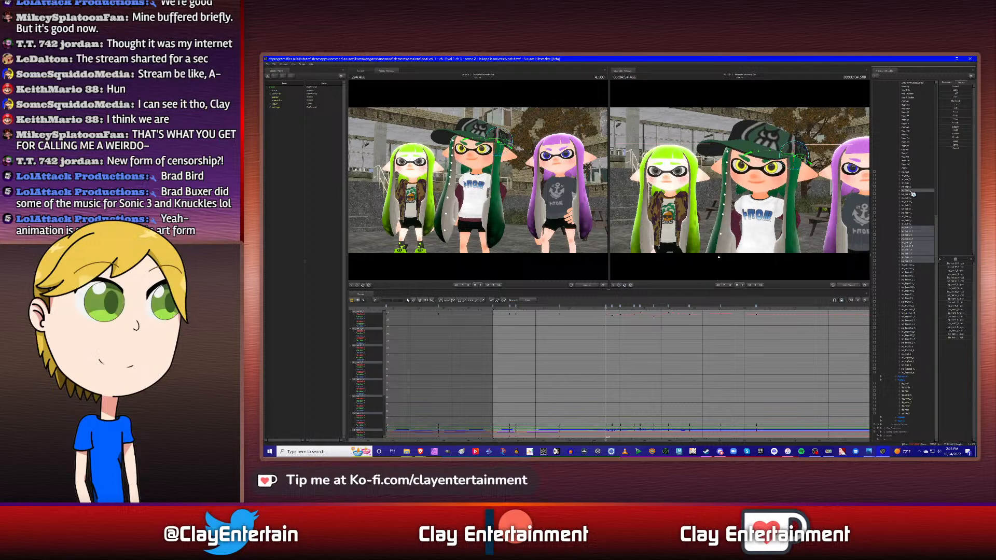
ctrl+click(913, 192)
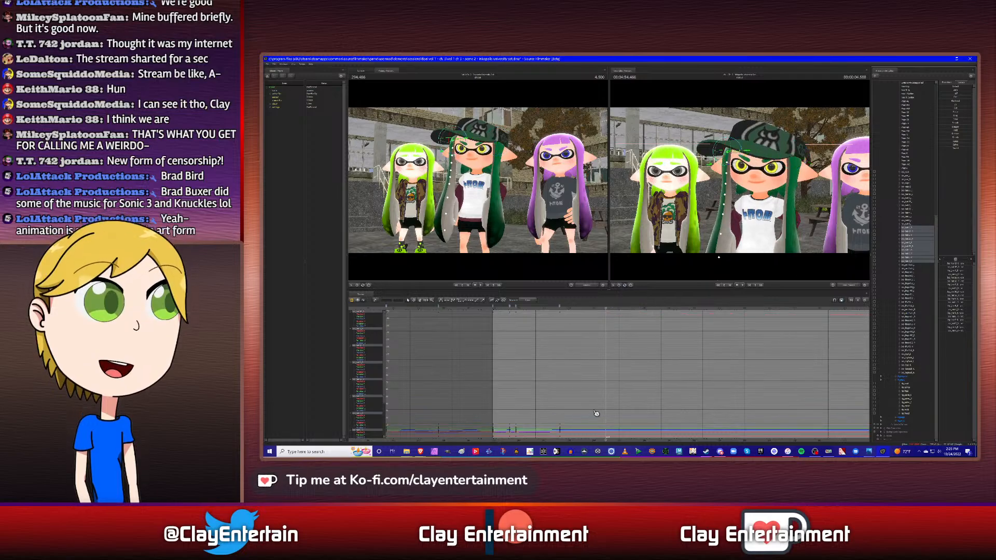
right_click(519, 310)
click(525, 321)
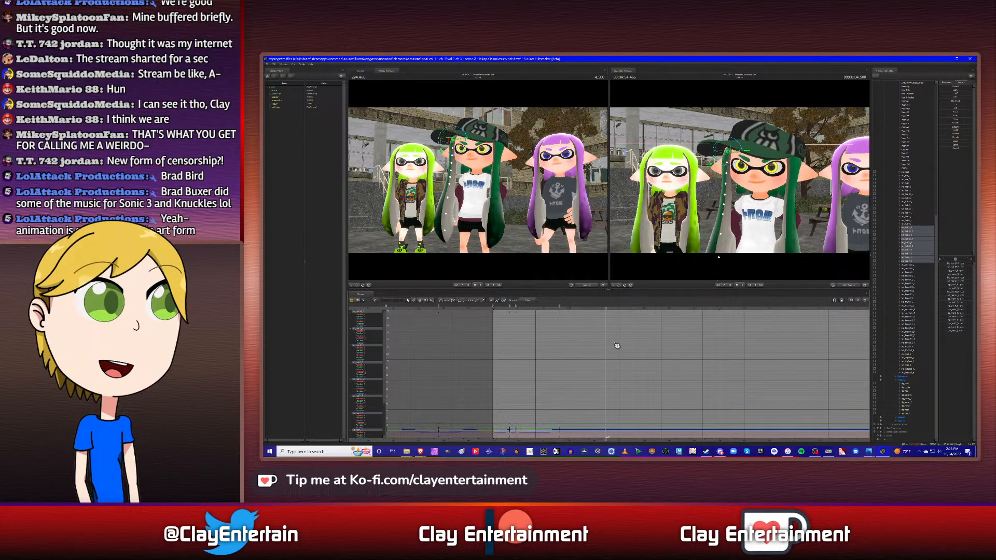
right_click(607, 307)
click(615, 324)
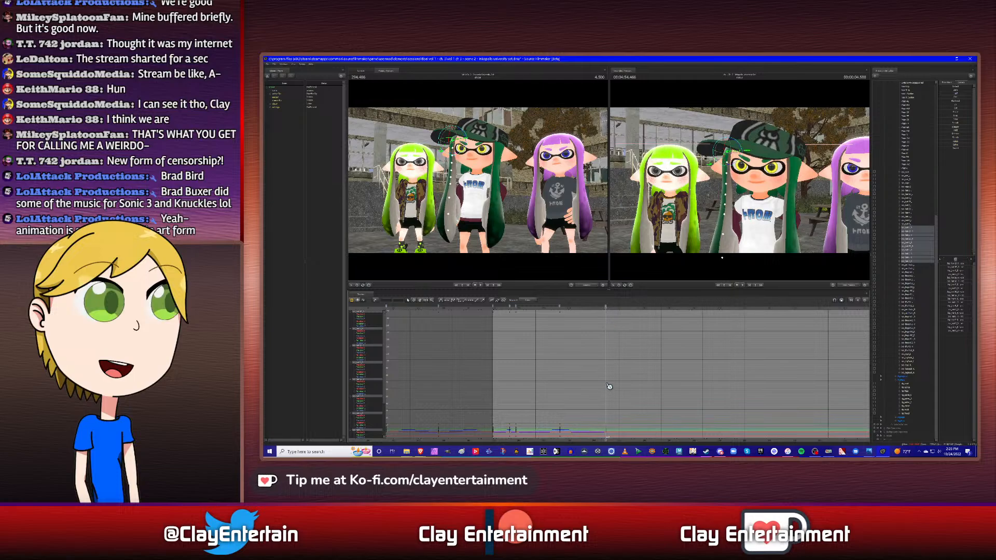
- Fit the graph and select this side hair's keyframes from the start of the shot through 4.500 s
key(a)
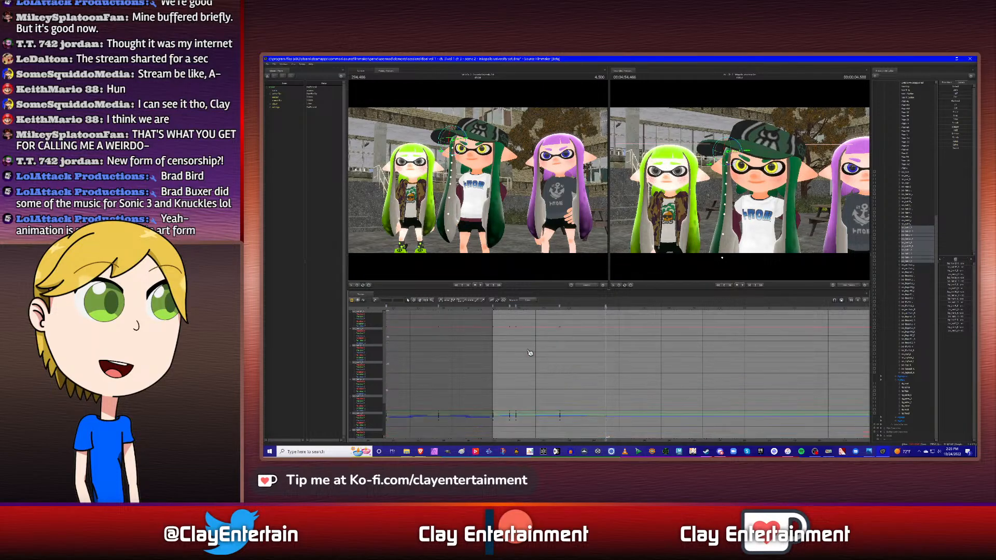
key(ctrl+a)
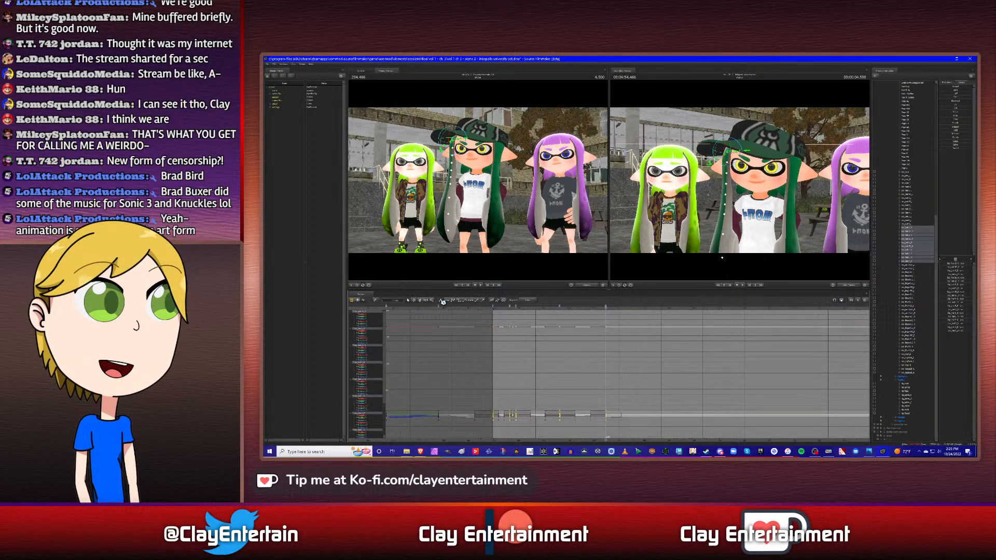
click(656, 363)
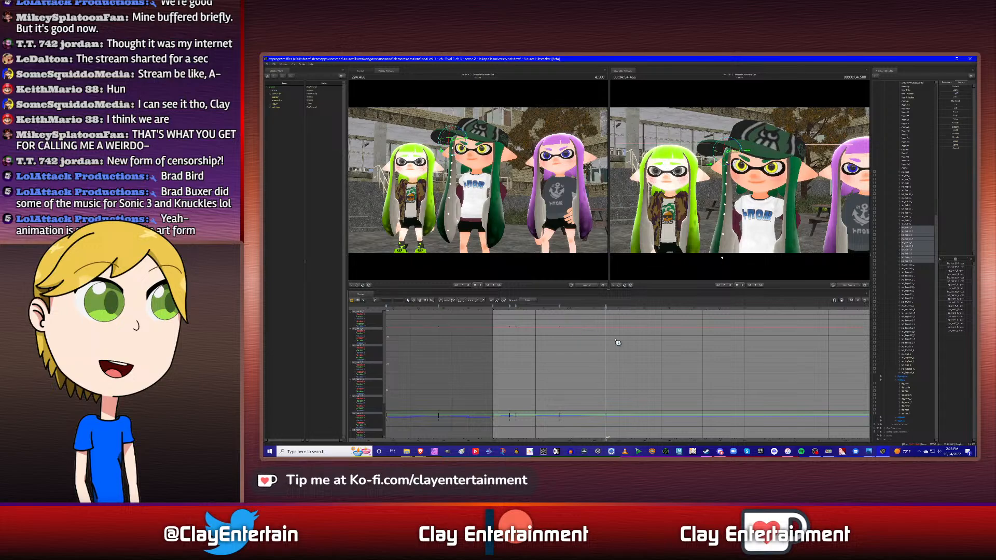
- Move to 4.750 s, following the other control's keyframes, and rotate the middle character's hair on this side outward
key(space)
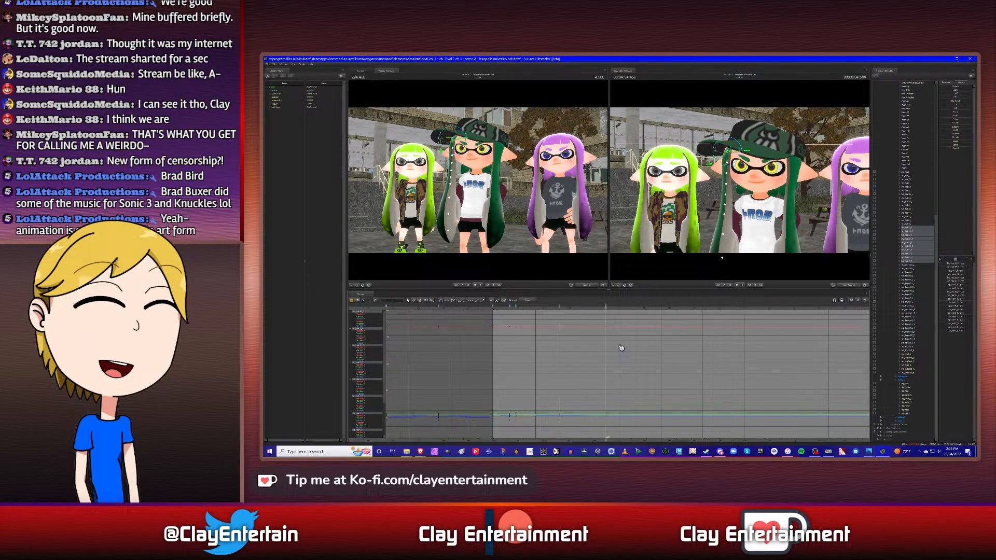
ctrl+click(912, 192)
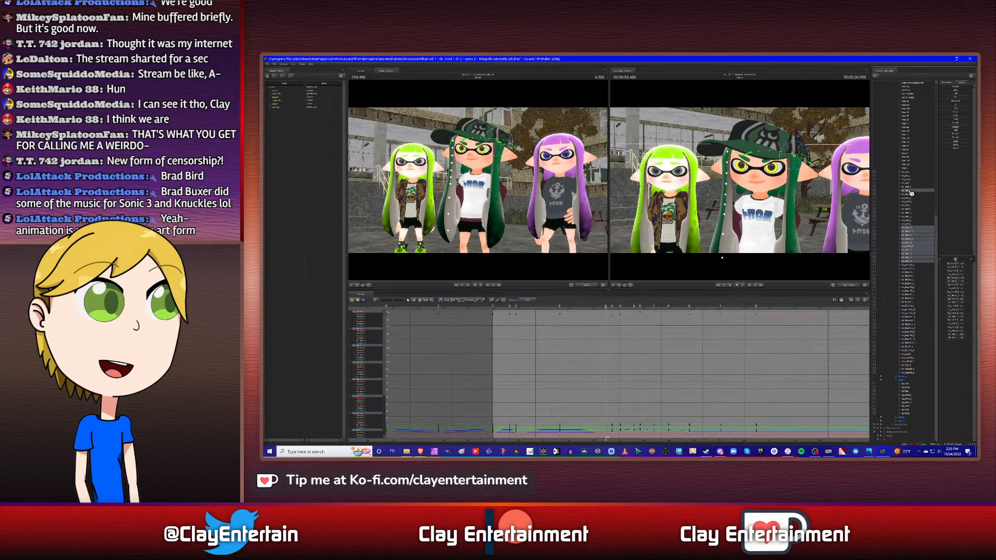
key(Down)
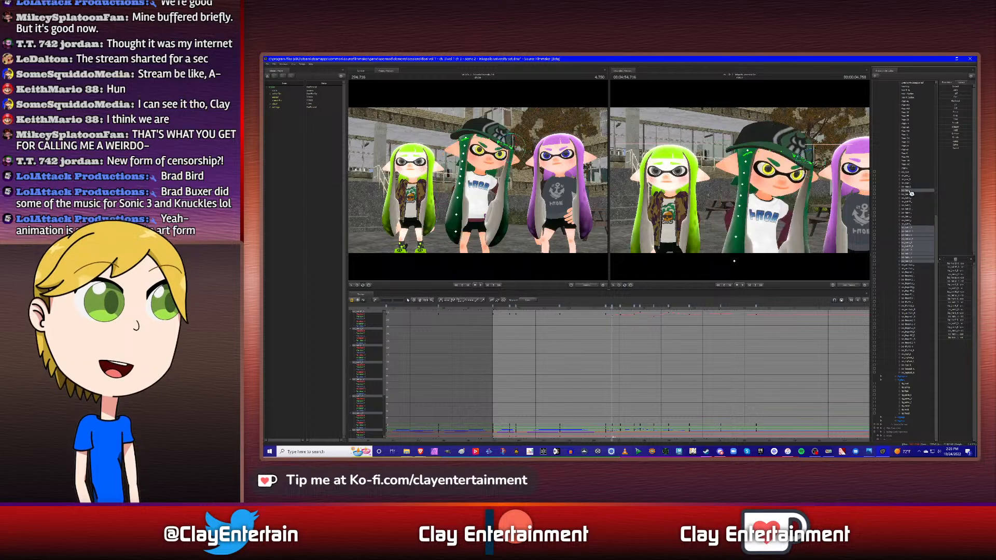
ctrl+click(910, 192)
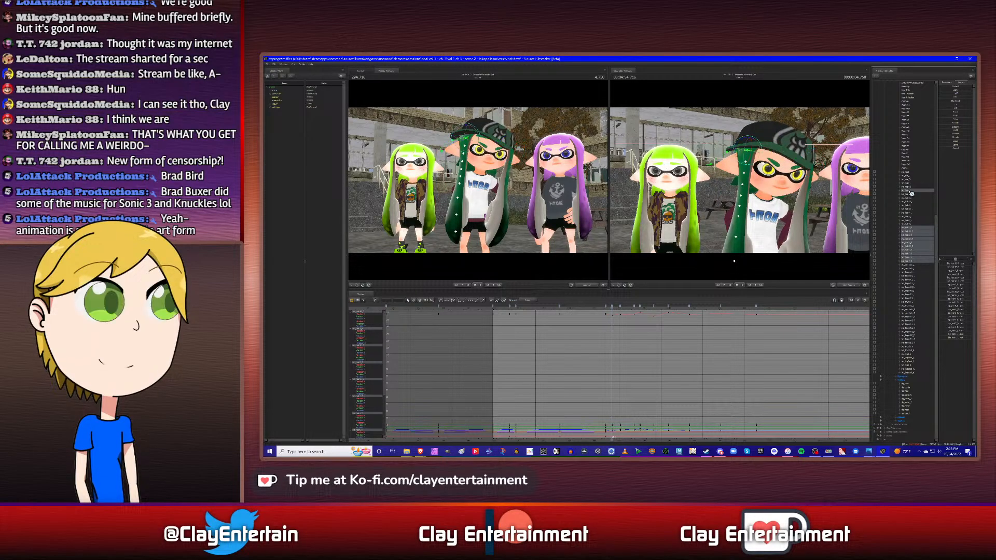
drag(761, 200, 744, 184)
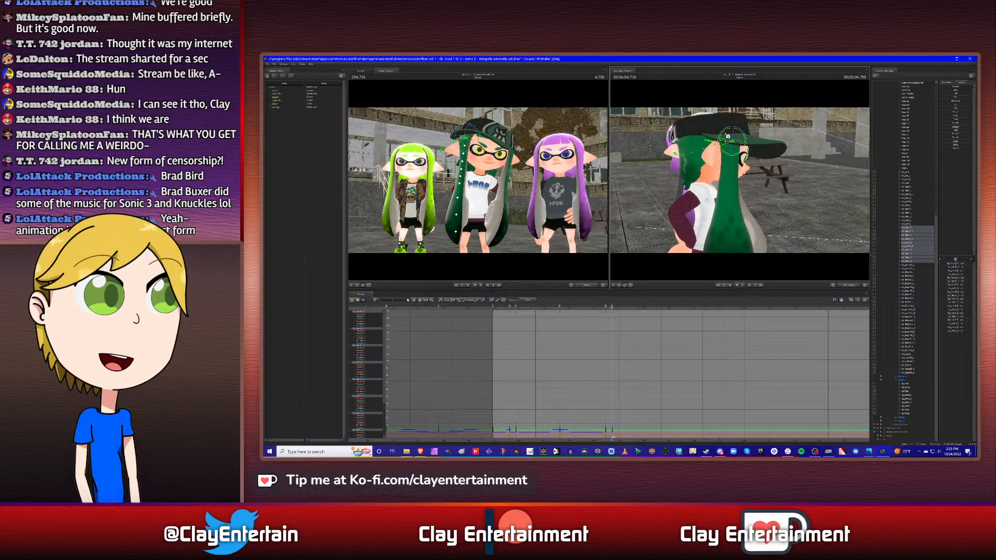
drag(730, 128, 730, 135)
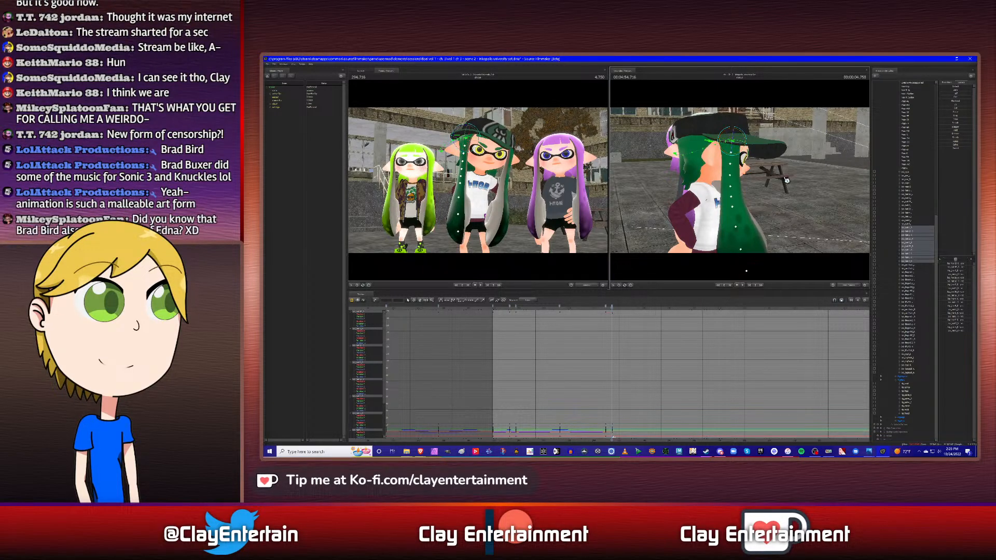
alt+drag(787, 181, 750, 170)
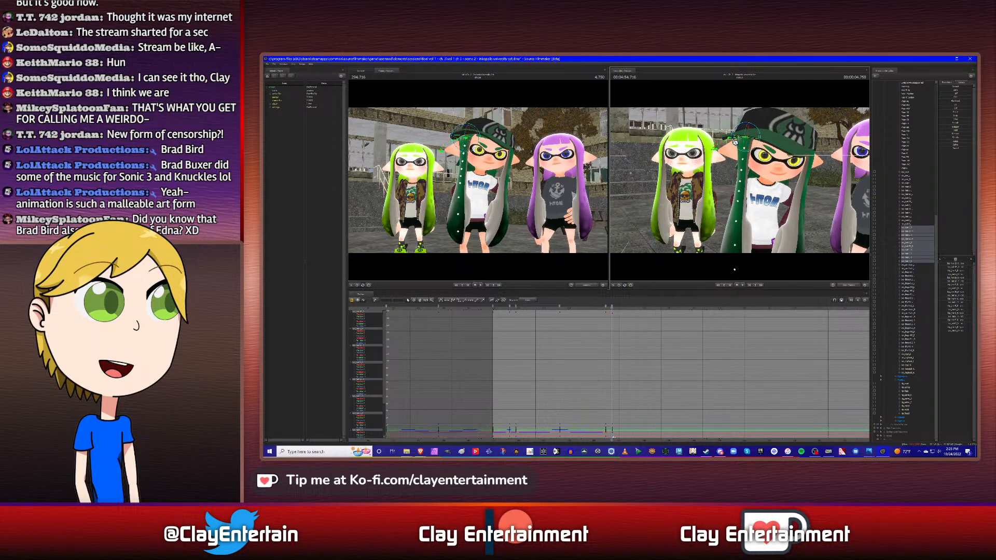
drag(742, 128, 744, 128)
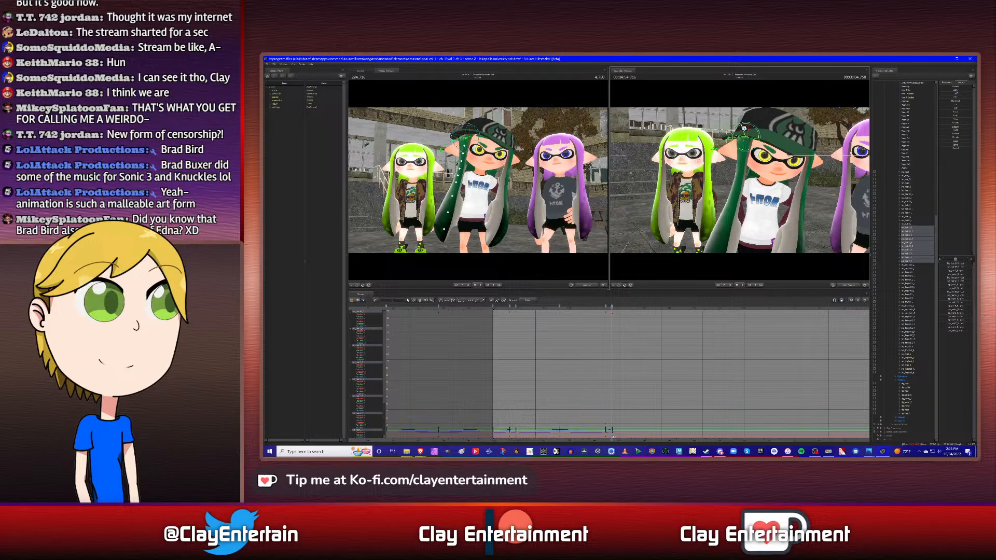
- Refine the forward and backward tilt of this side hair at 4.750 s, checking it from the side
alt+drag(704, 173, 757, 173)
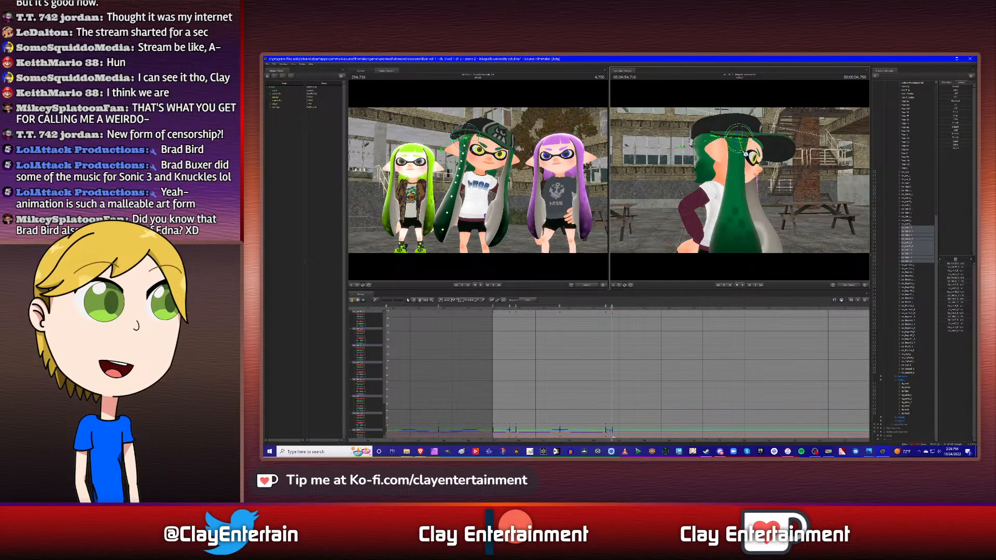
alt+drag(753, 190, 740, 184)
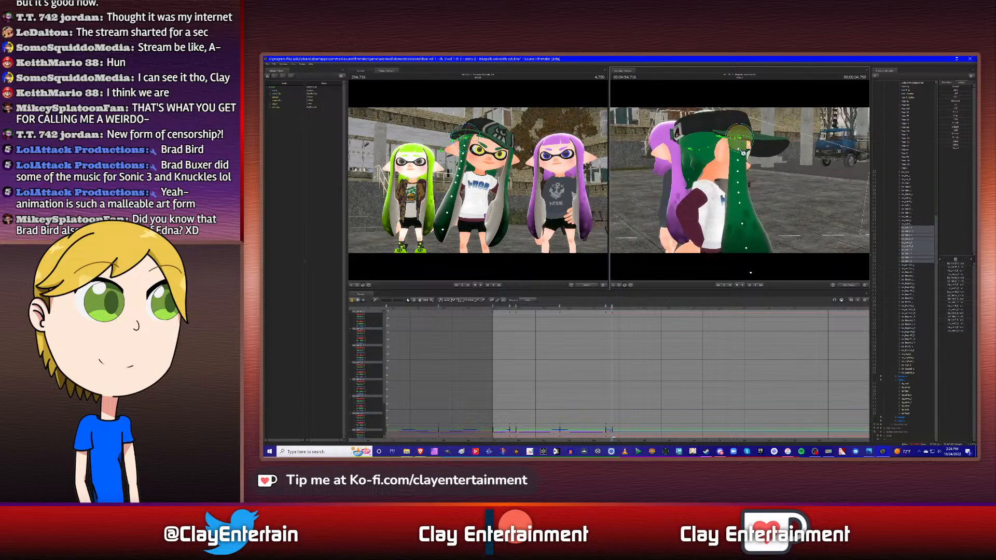
drag(732, 149, 731, 148)
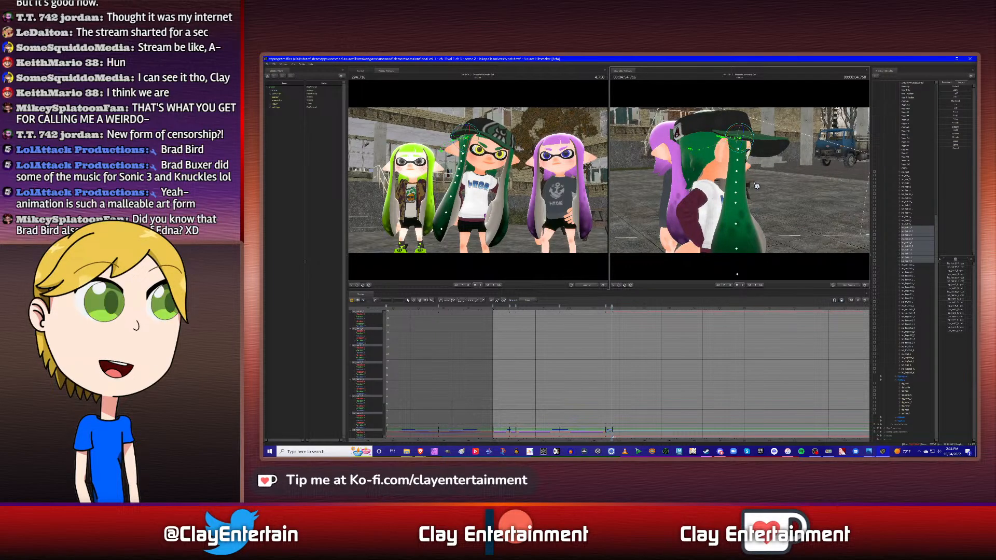
alt+drag(736, 273, 669, 270)
alt+drag(739, 180, 744, 179)
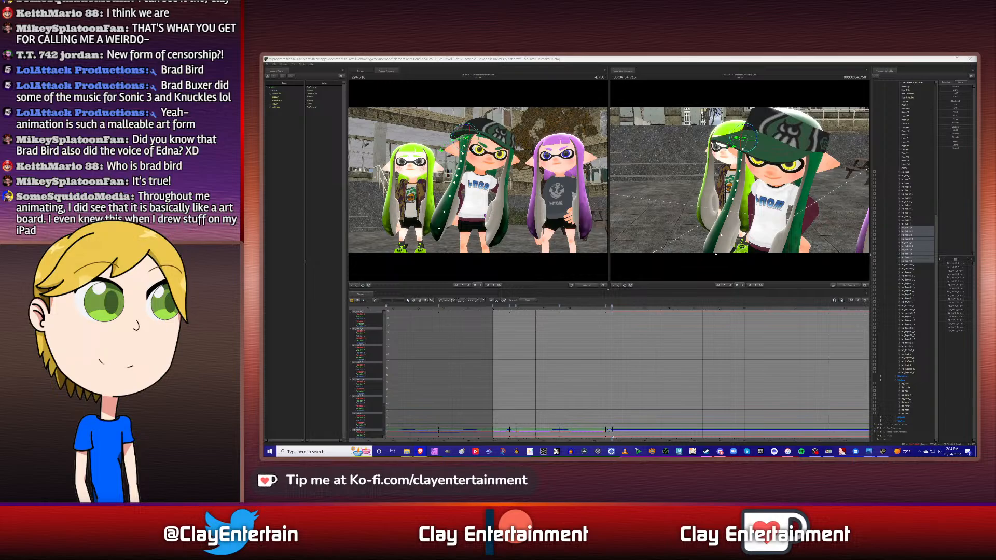
- Copy this side hair's keyframe at 4.500 s and paste it at 5.083 s
click(770, 59)
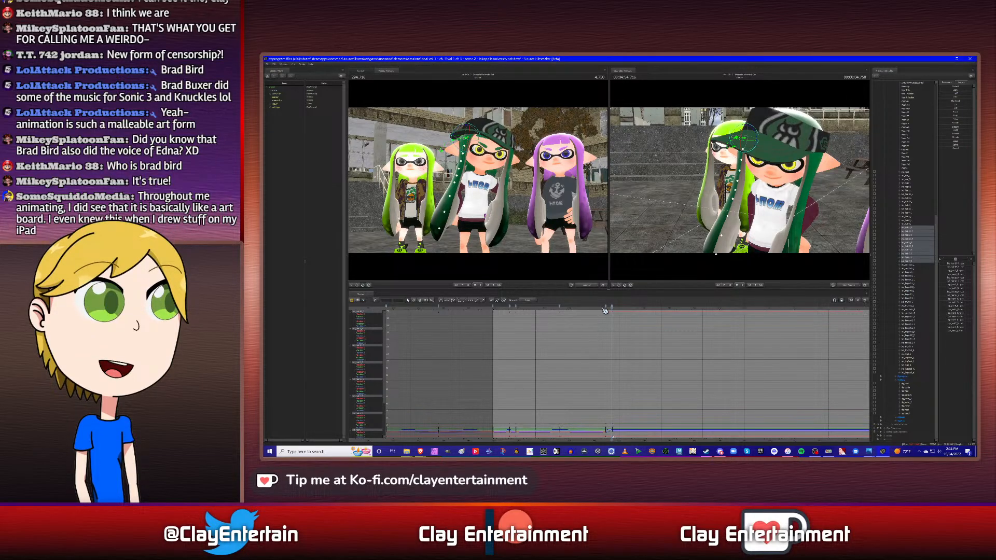
drag(605, 310, 614, 311)
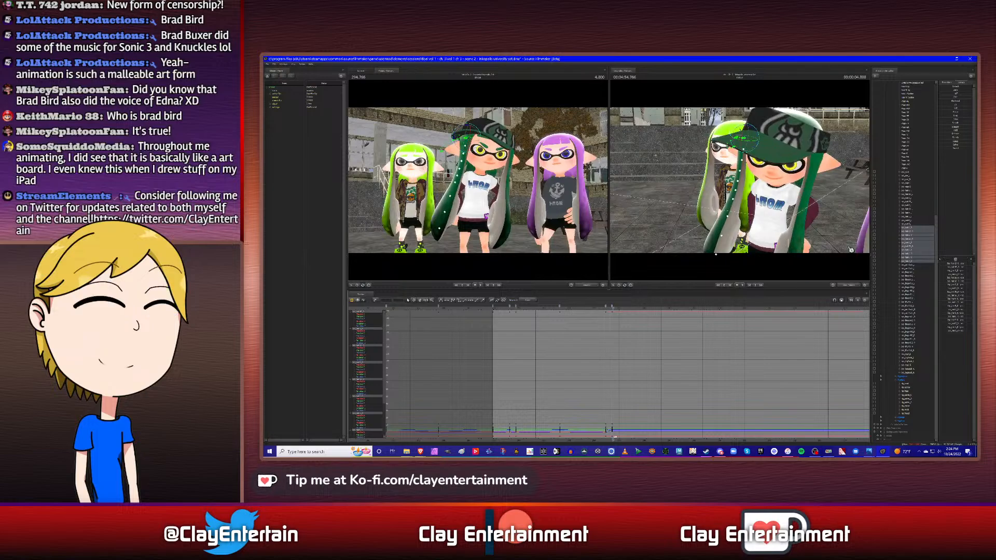
ctrl+click(911, 192)
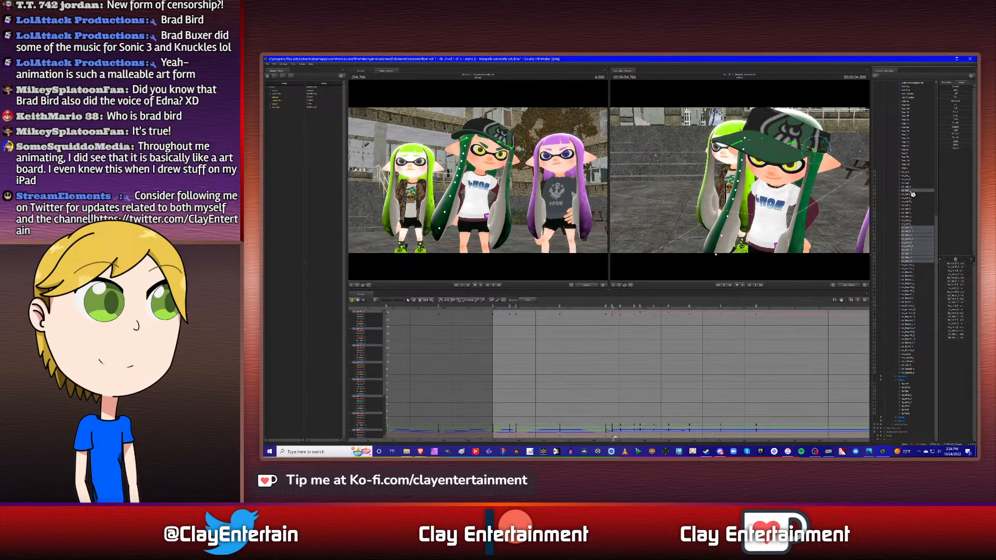
key(space)
ctrl+click(910, 192)
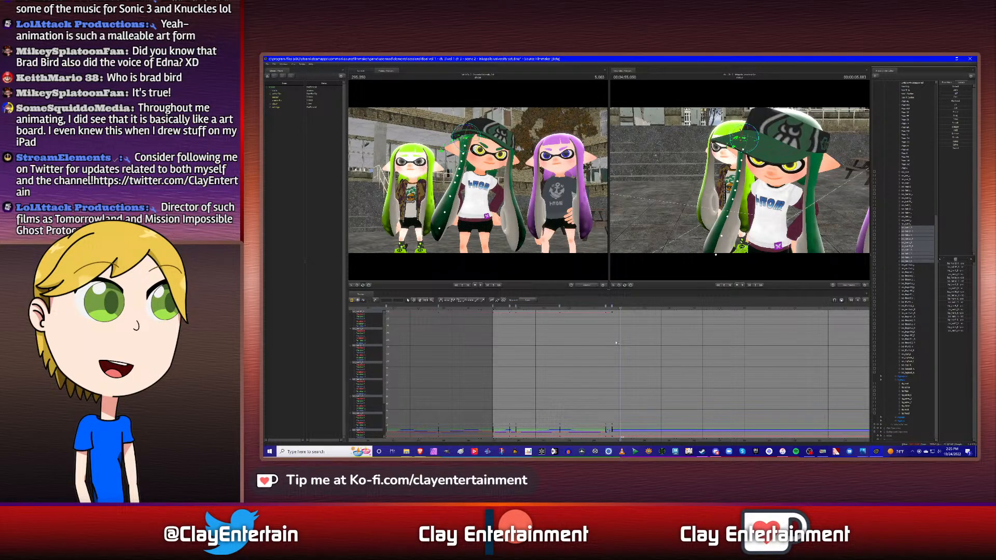
right_click(607, 311)
click(614, 323)
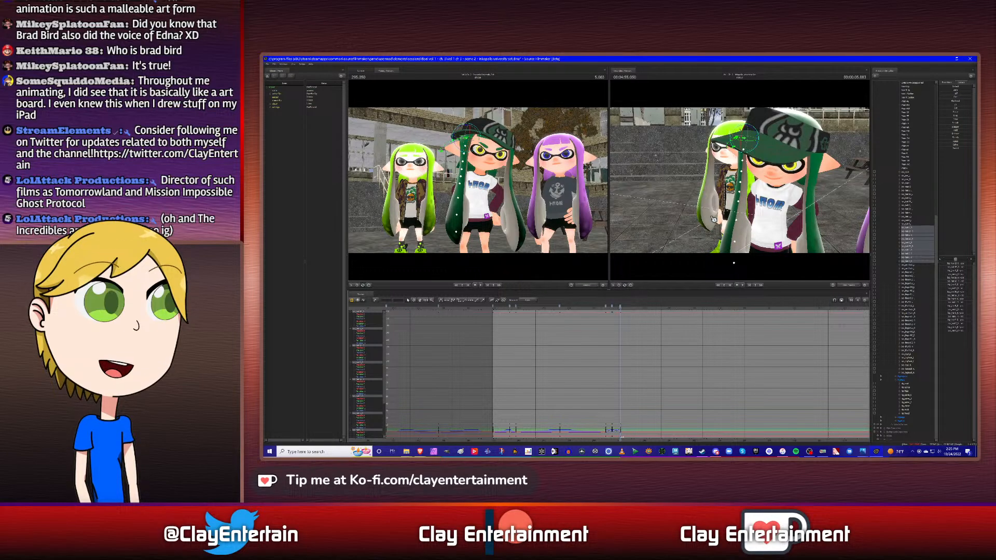
- Rotate this side hair at 5.083 s so it tilts and swings slightly inward toward the body
drag(728, 219, 741, 183)
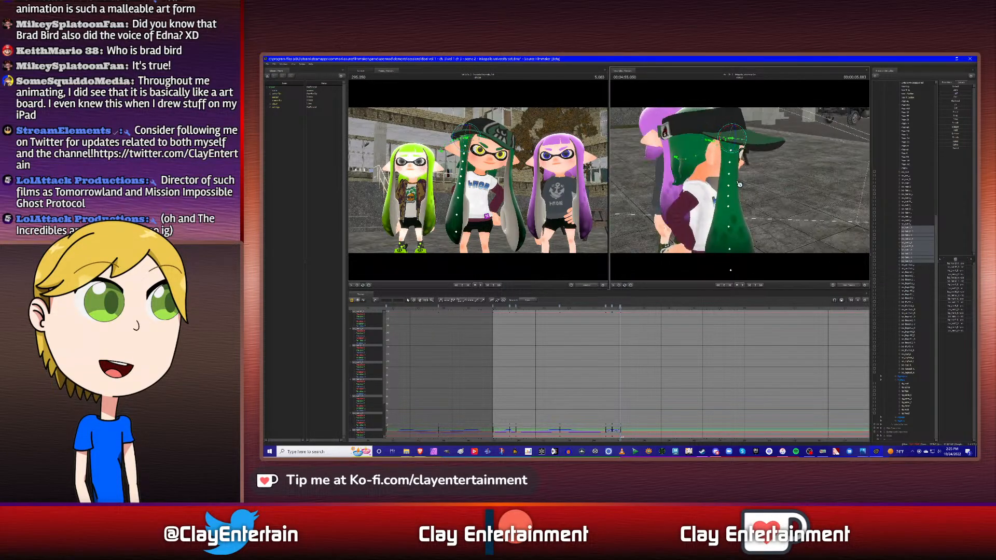
drag(728, 129, 730, 130)
drag(742, 184, 740, 182)
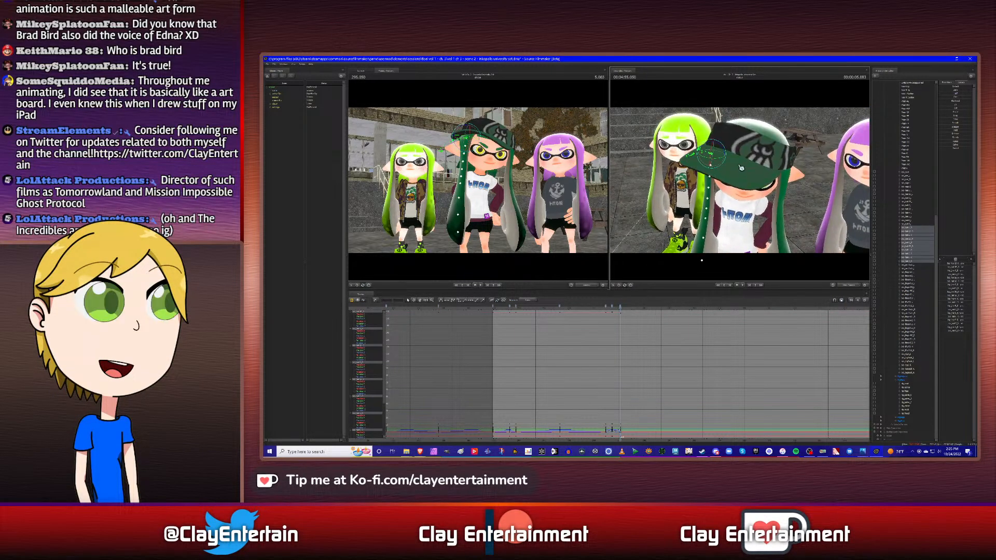
drag(721, 147, 720, 146)
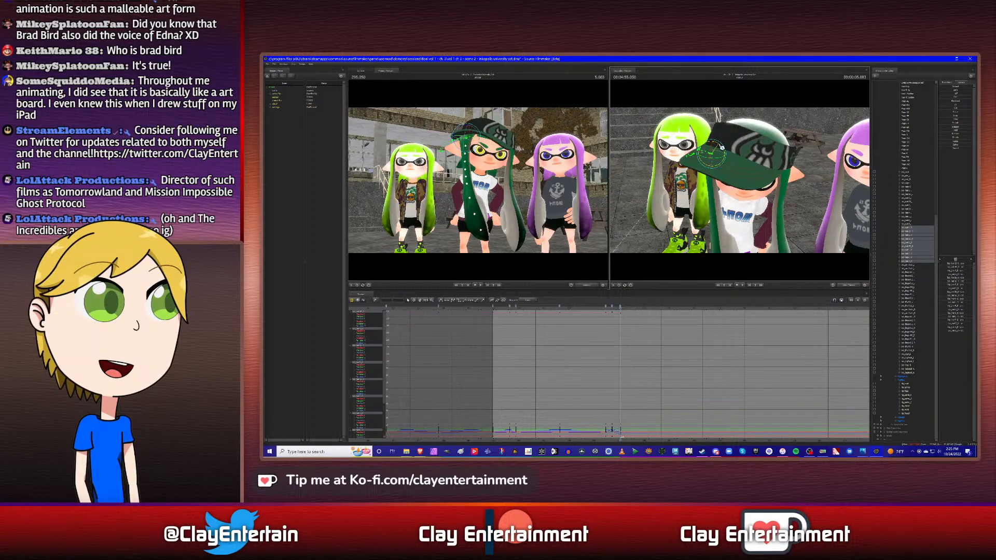
drag(721, 147, 714, 193)
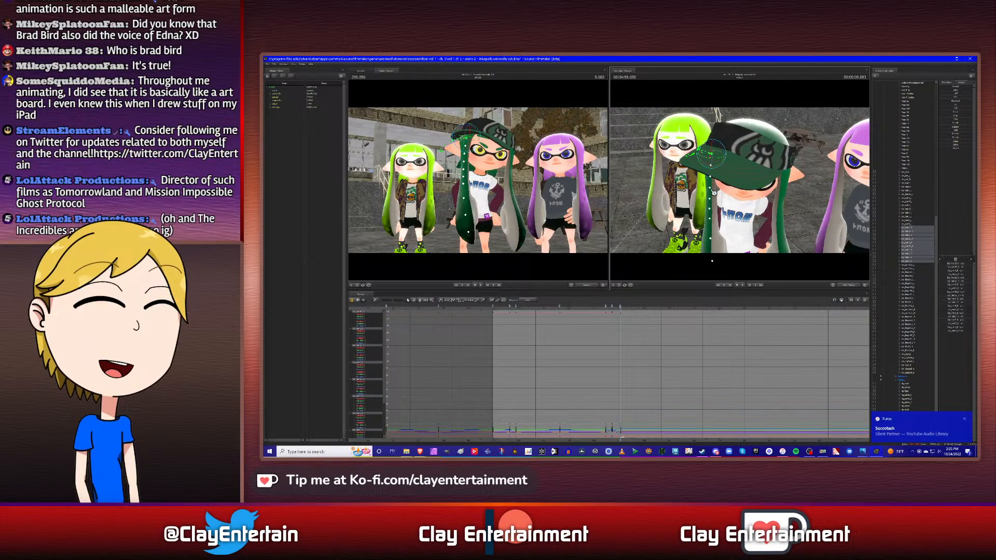
drag(748, 160, 741, 180)
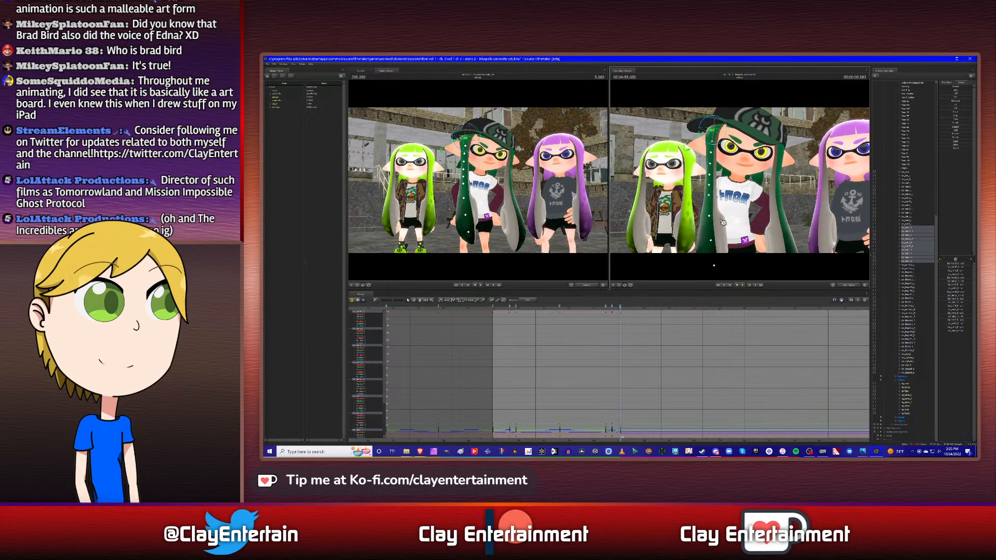
- Move to 5.633 s, rotate this side hair slightly outward, and play back the sway
click(911, 193)
key(Down)
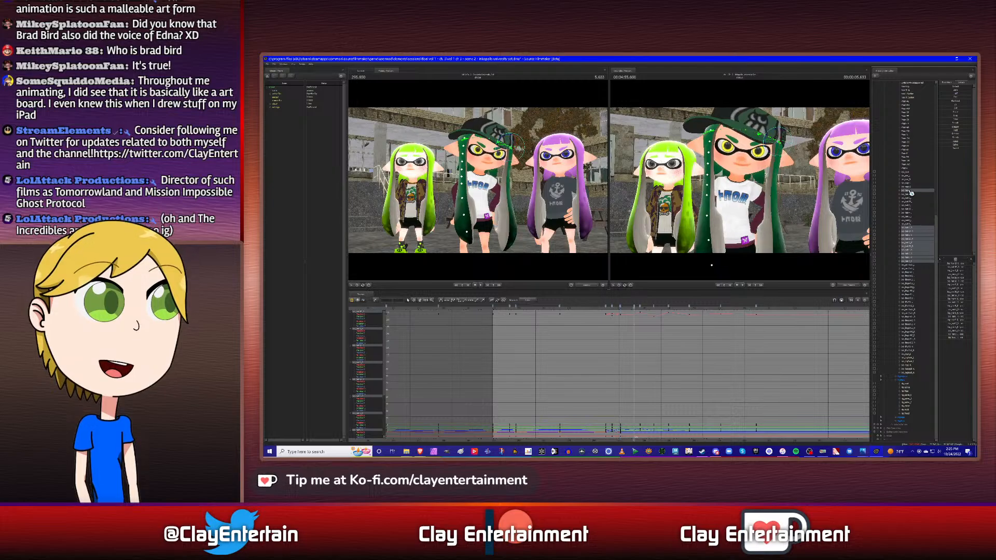
ctrl+click(911, 192)
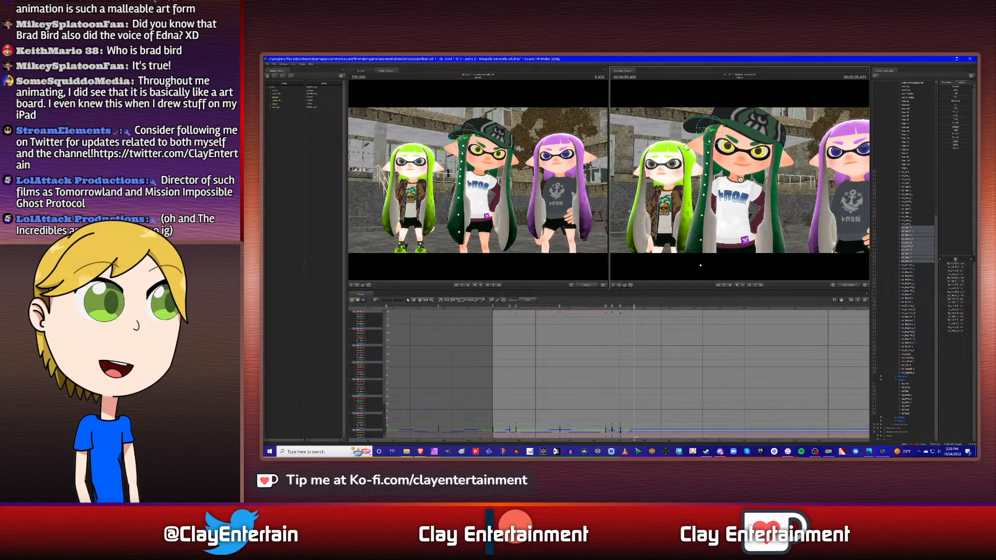
mouse_move(739, 179)
mouse_down()
mouse_move(744, 193)
mouse_move(802, 192)
mouse_move(744, 183)
mouse_move(778, 176)
mouse_move(743, 183)
mouse_move(803, 196)
mouse_move(743, 183)
mouse_up()
click(599, 313)
key(space)
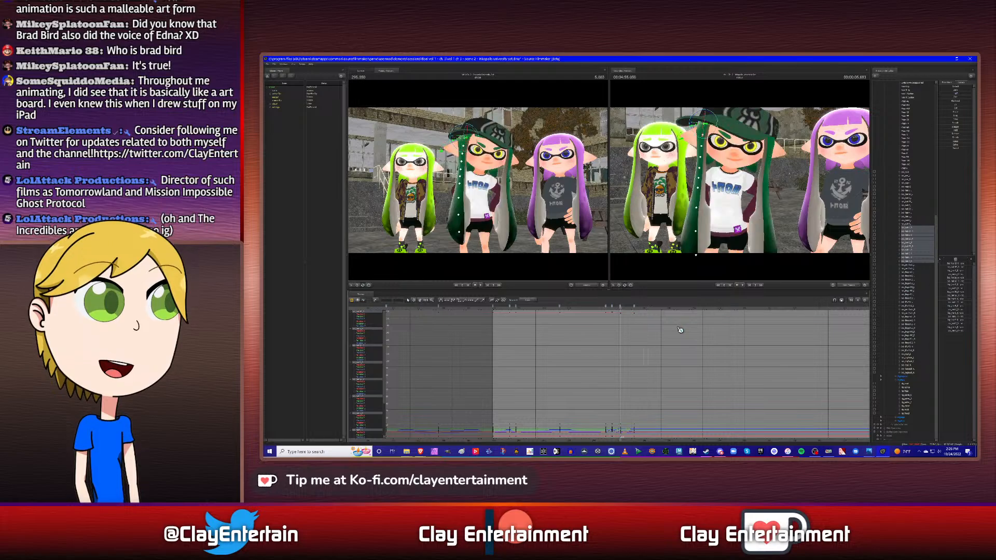
- Move to 5.866 s, following the other control's keyframes, and key a new rotation of this side hair for the head turn
click(912, 192)
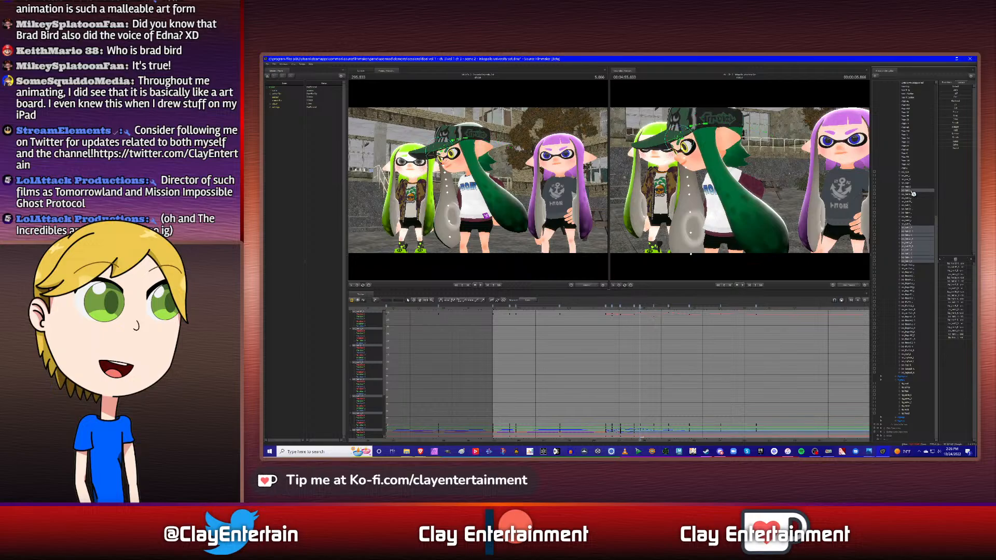
ctrl+click(912, 191)
alt+drag(752, 203, 824, 205)
alt+drag(741, 181, 762, 202)
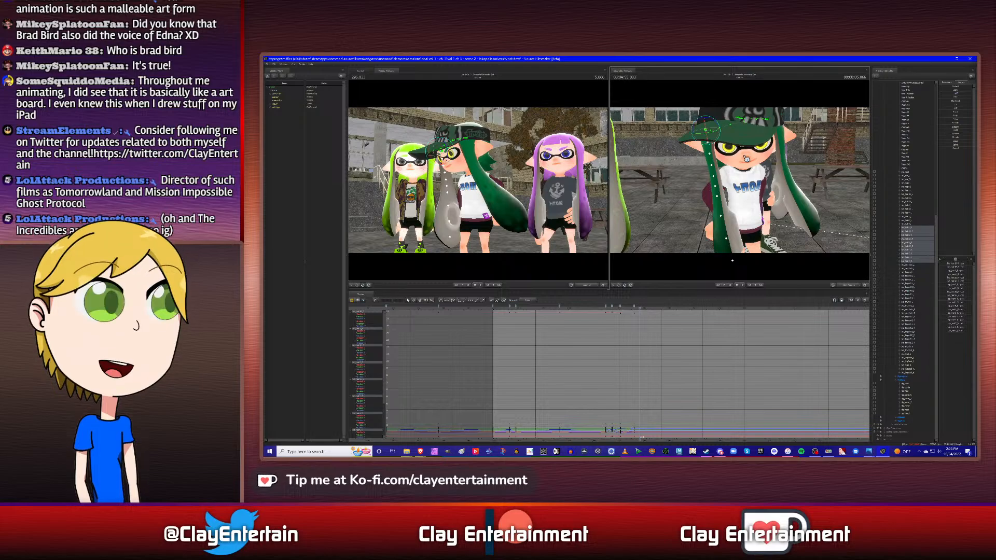
drag(784, 169, 700, 137)
alt+drag(726, 269, 649, 262)
alt+drag(759, 269, 749, 269)
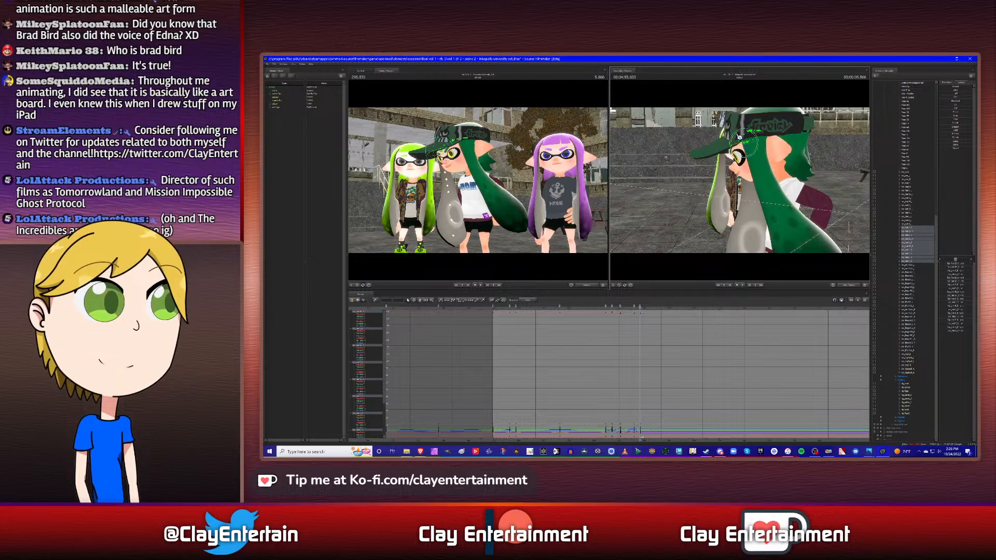
drag(735, 140, 739, 136)
- Swing this side hair inward across the chest at 5.866 s and fit the graph to its curves
alt+drag(703, 197, 680, 184)
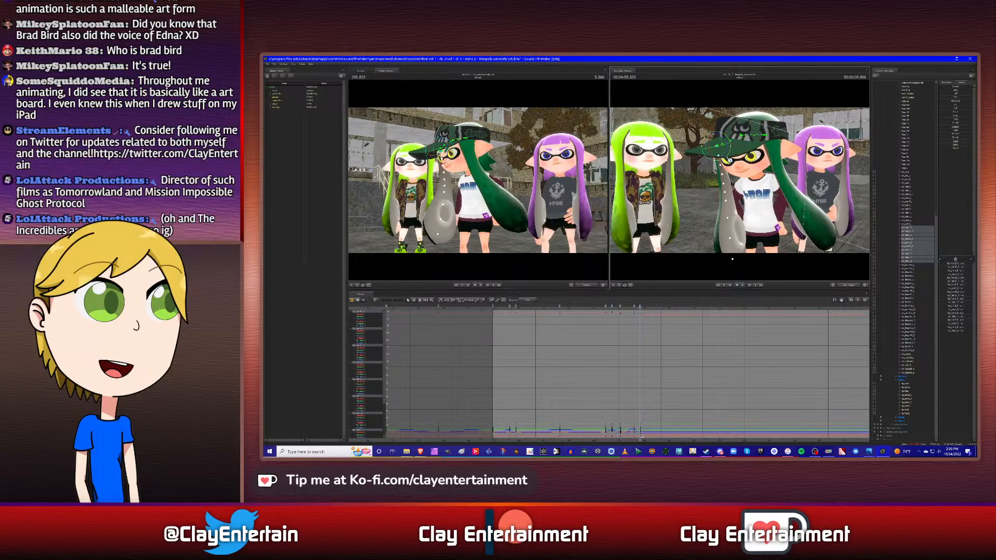
alt+drag(732, 258, 748, 258)
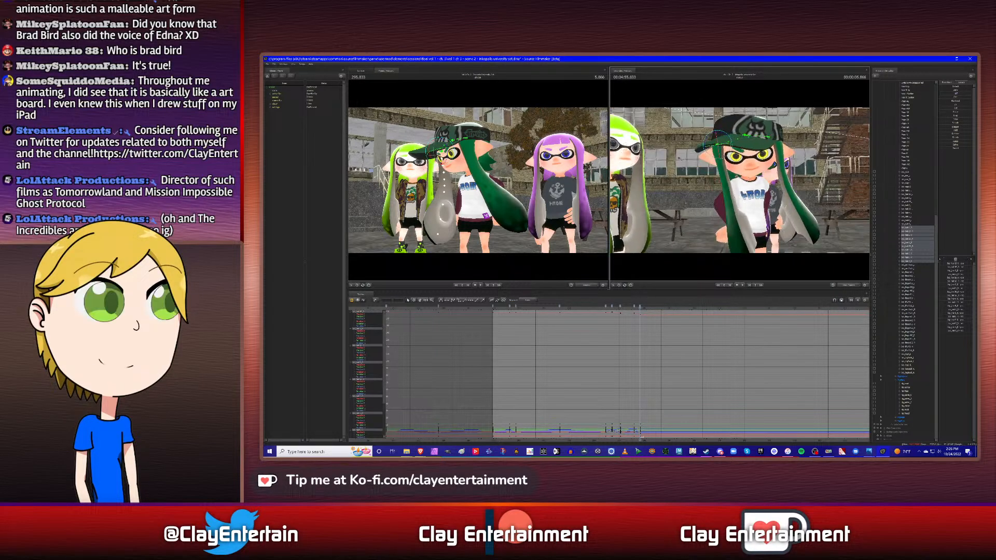
drag(729, 138, 728, 137)
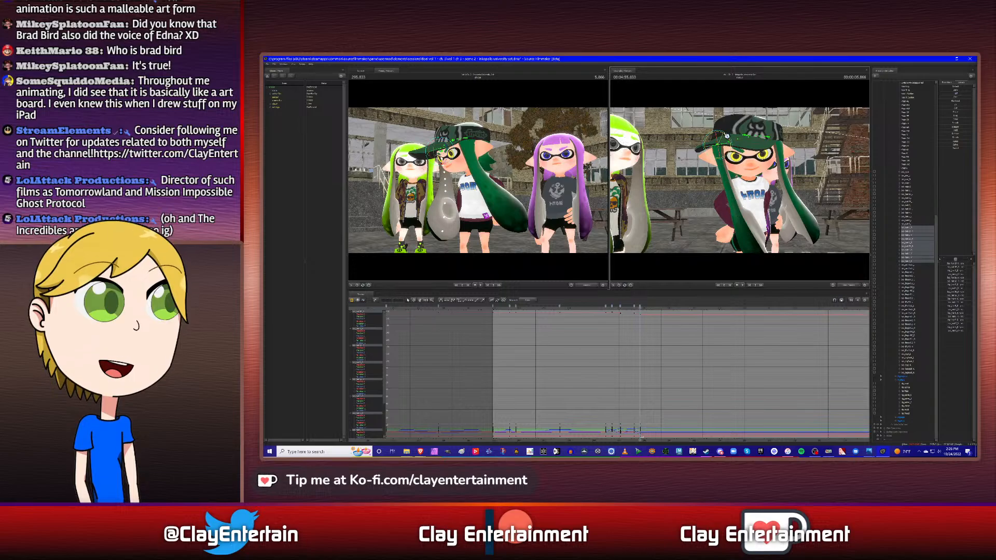
drag(727, 137, 729, 138)
key(a)
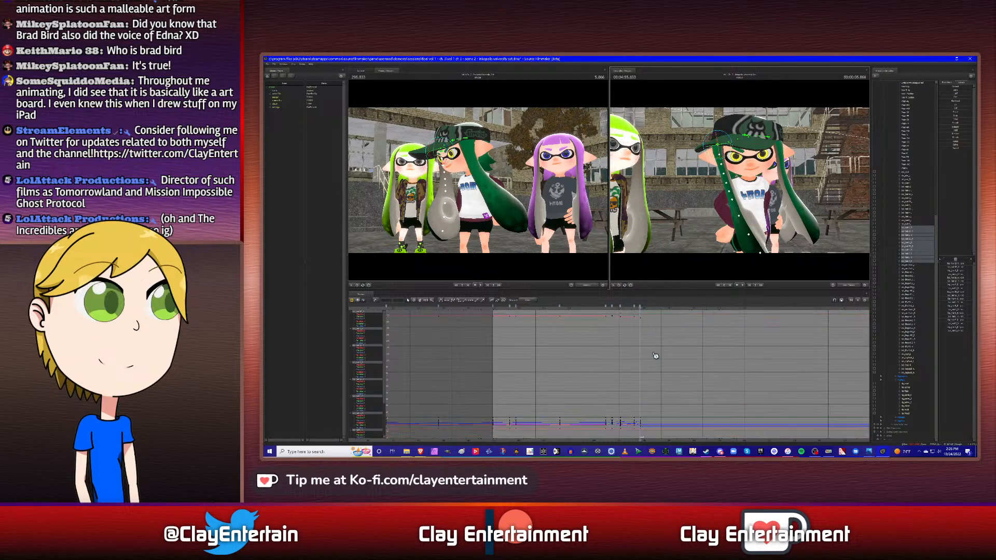
- Check the other control's keyframes and move to 6.416 s with only this side hair selected
click(911, 192)
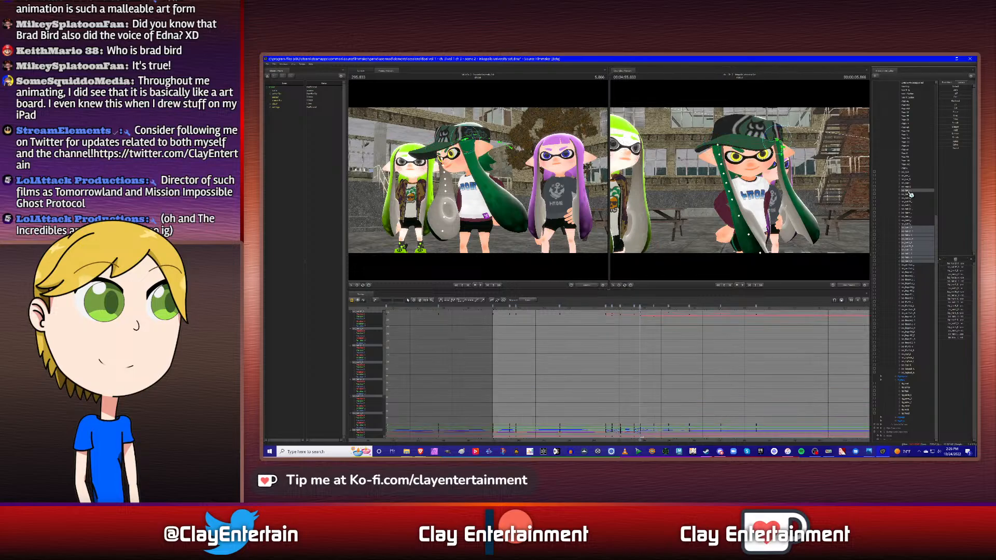
key(ctrl+z)
ctrl+click(910, 192)
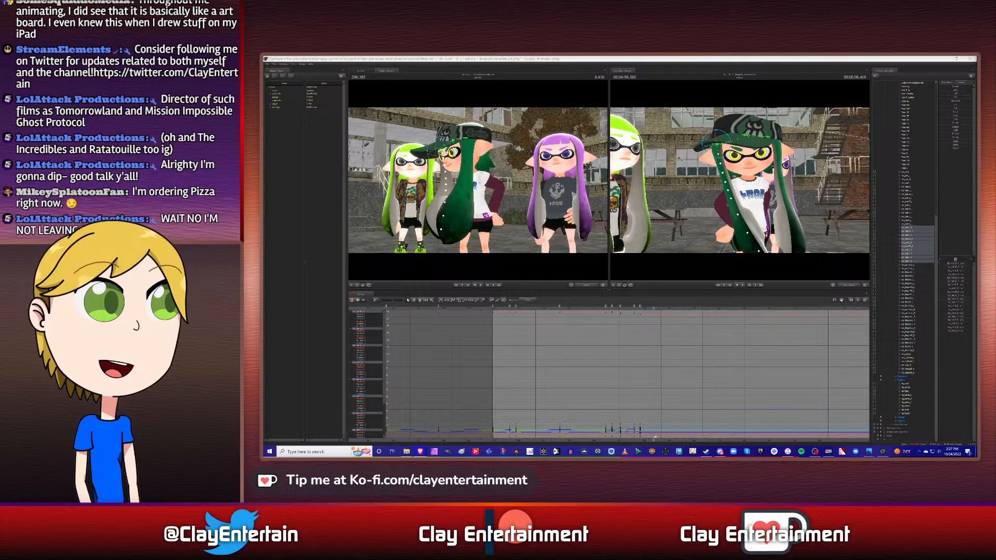
- Switch to the browser showing the YouTube video "'Animation' Nicely Summed Up by Brad Bird"
drag(975, 60, 820, 56)
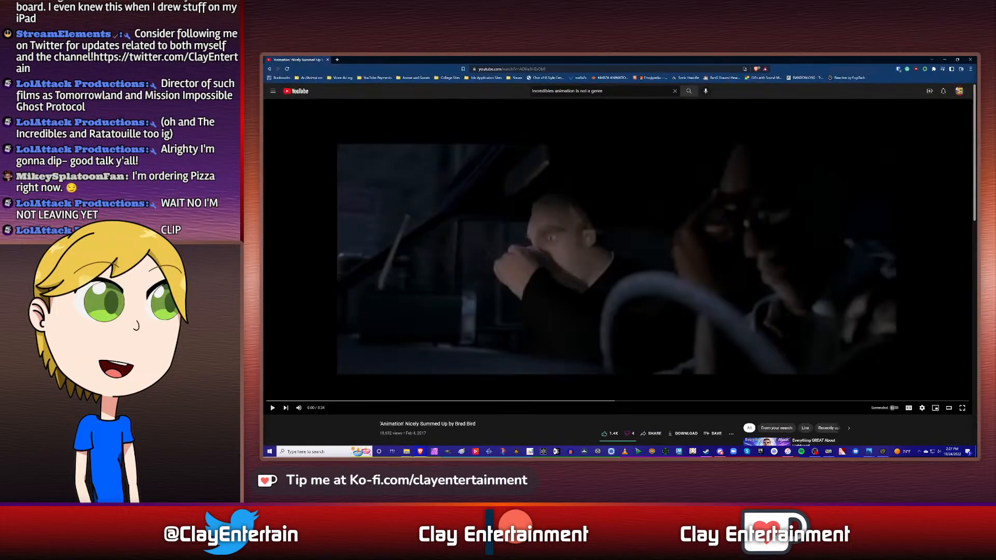
- Play the Brad Bird video to its end, close it and return to the Source Filmmaker session
click(275, 409)
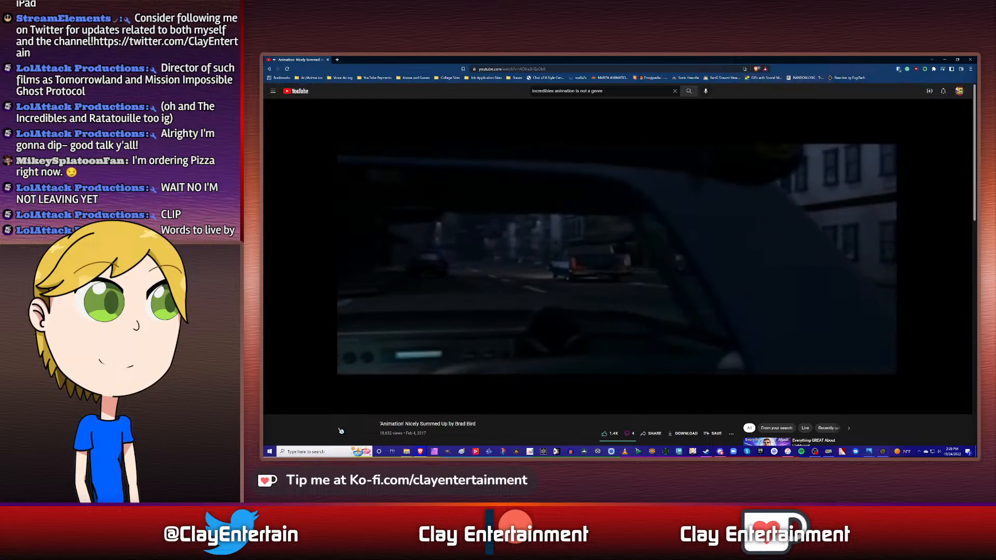
mouse_move(283, 410)
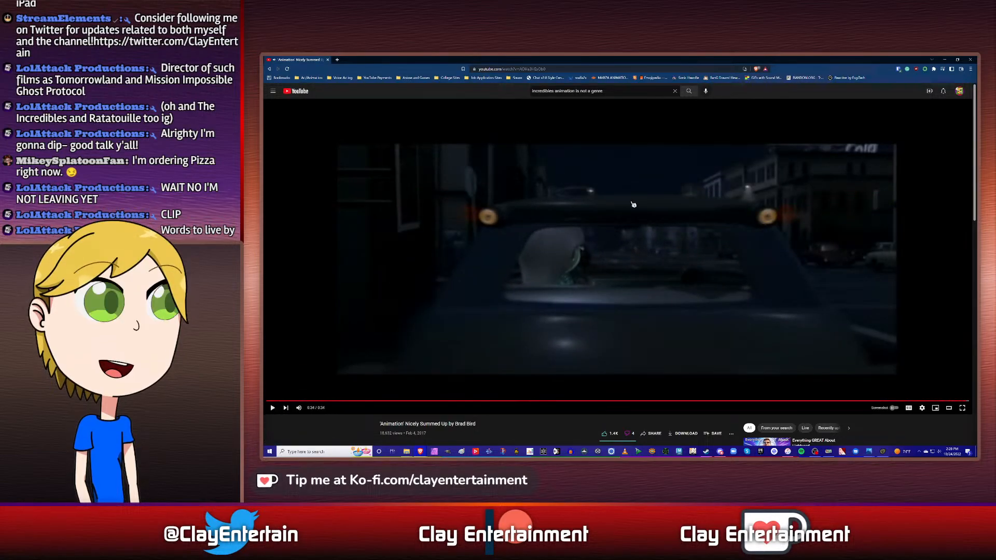
click(328, 60)
click(707, 59)
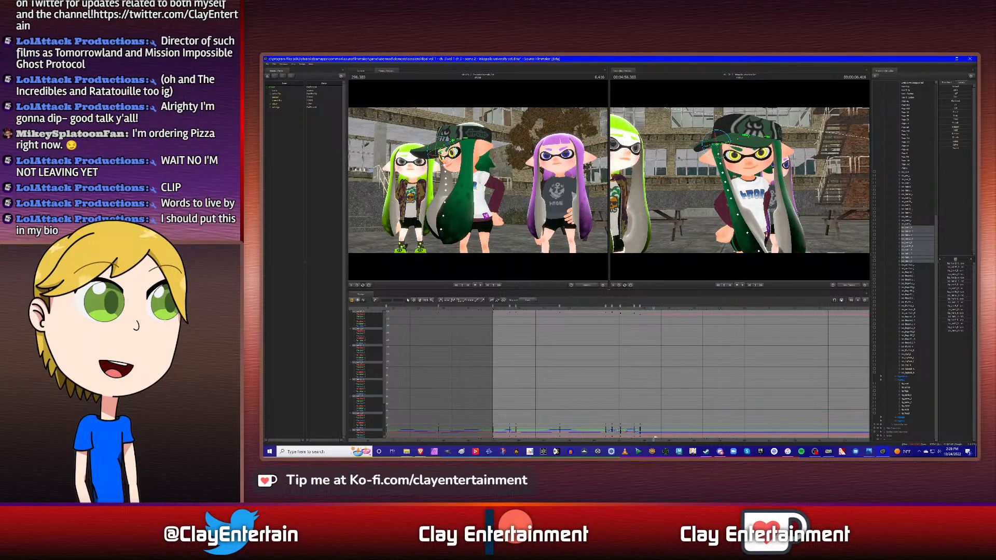
- Check the other control's keyframes, reselect only this side hair and key its swing back outward from the chest at 6.416 s
click(912, 191)
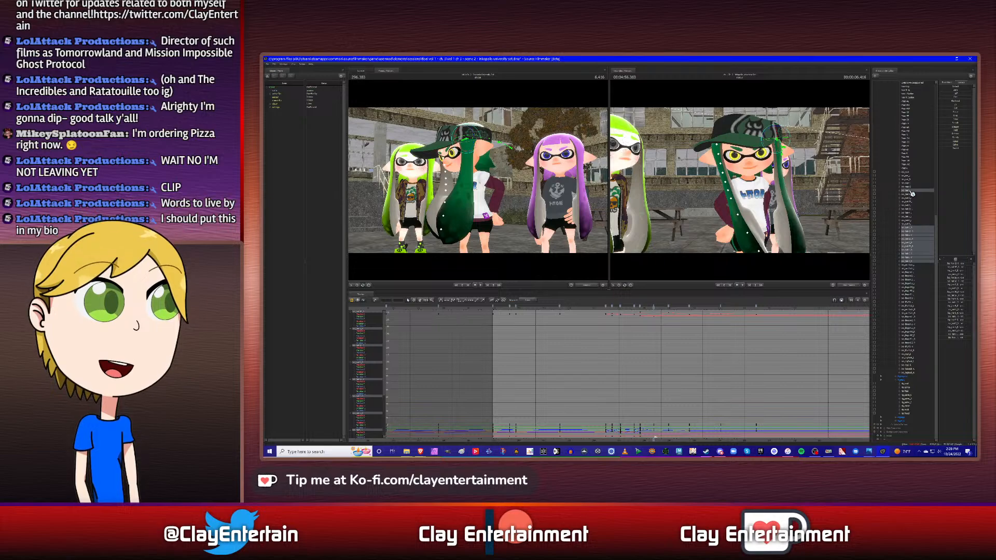
key(Up)
key(Down)
ctrl+click(911, 192)
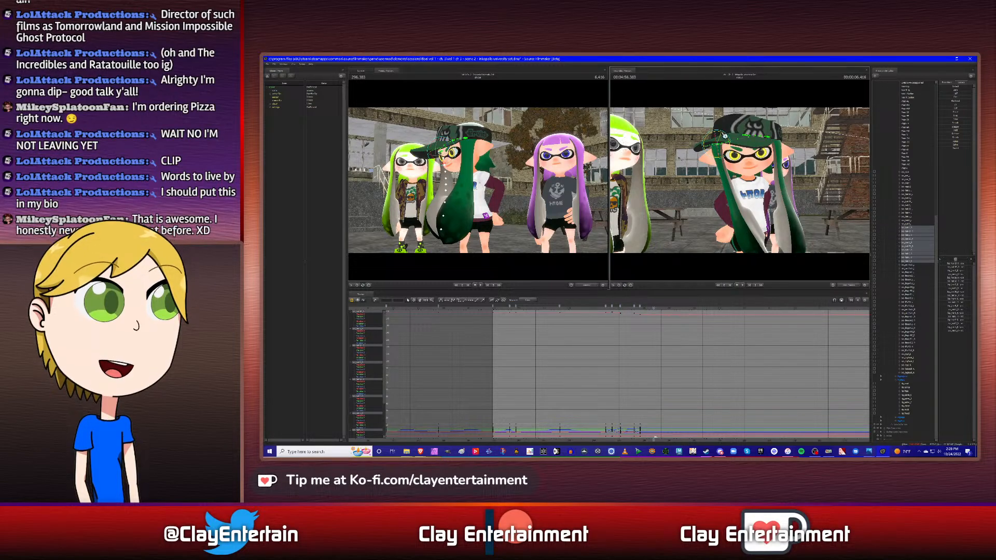
drag(721, 135, 726, 136)
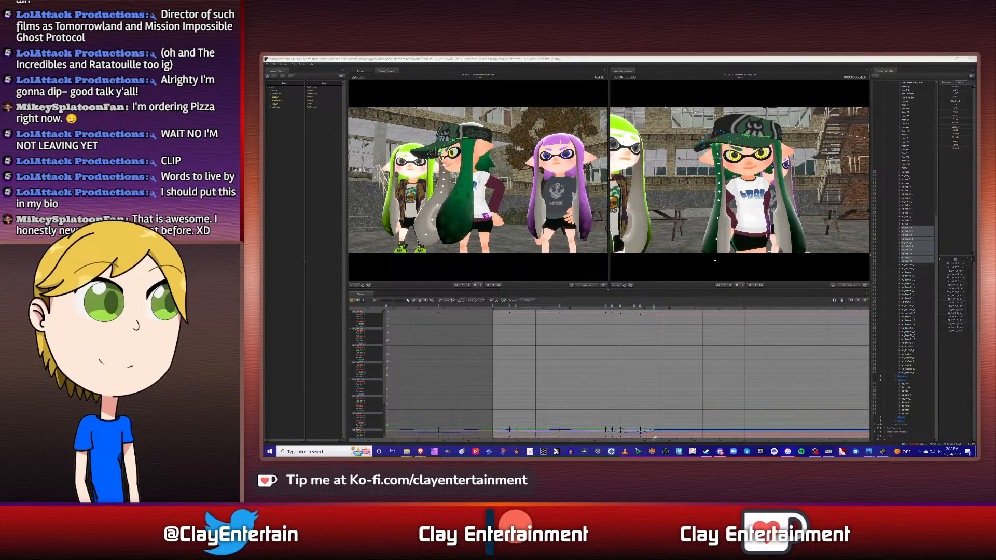
click(806, 59)
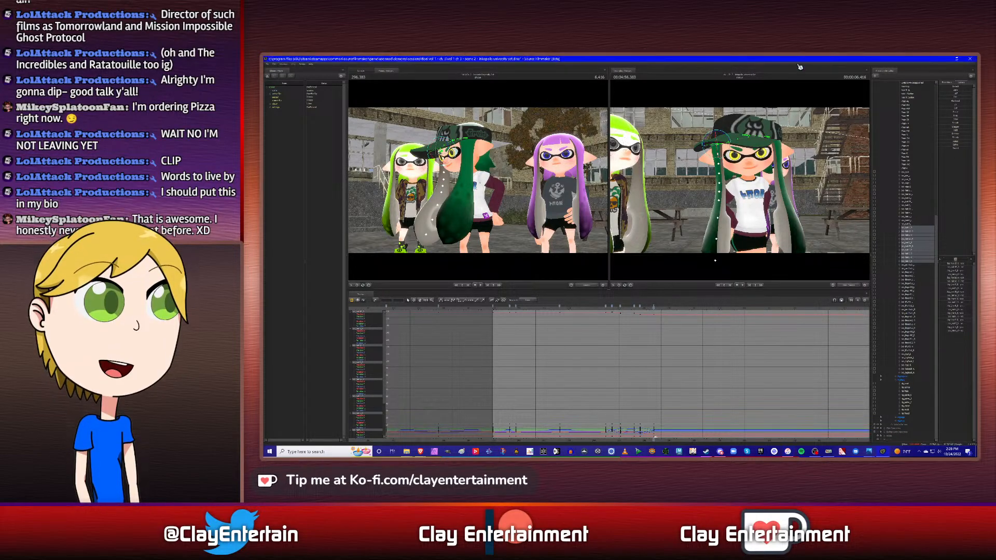
- Play back the head turn, move to 7.000 s and key a new rotation of this side hair
click(600, 307)
key(space)
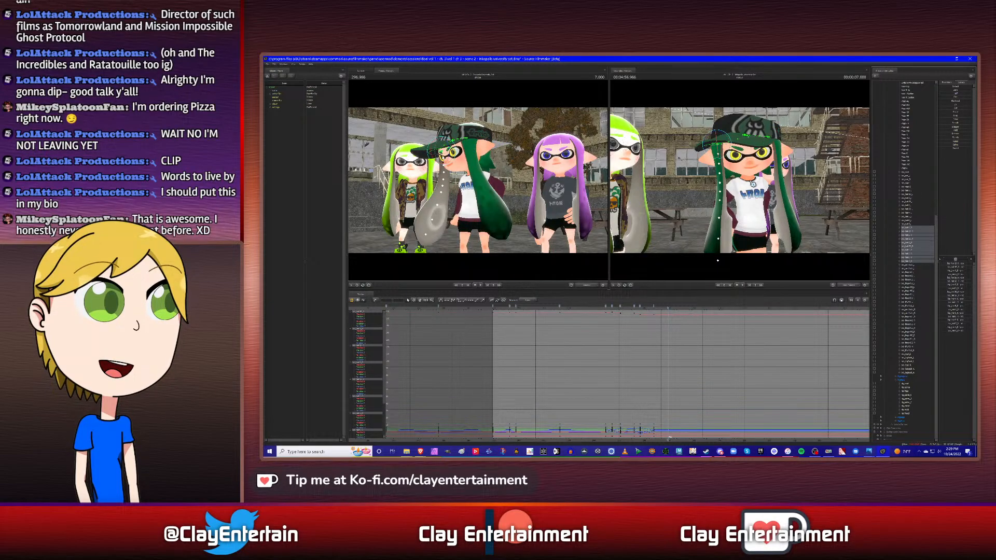
drag(726, 139, 722, 135)
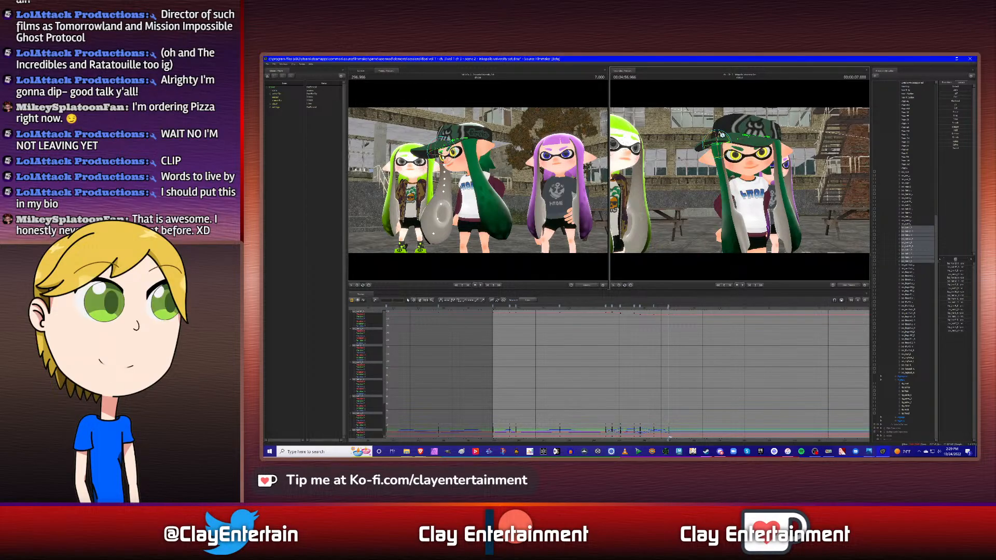
drag(722, 134, 739, 146)
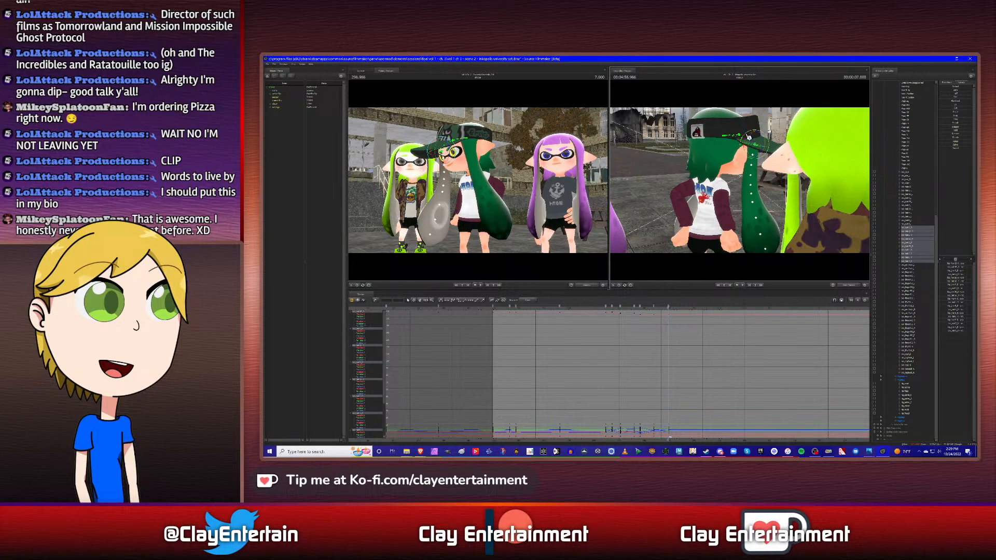
drag(749, 136, 754, 135)
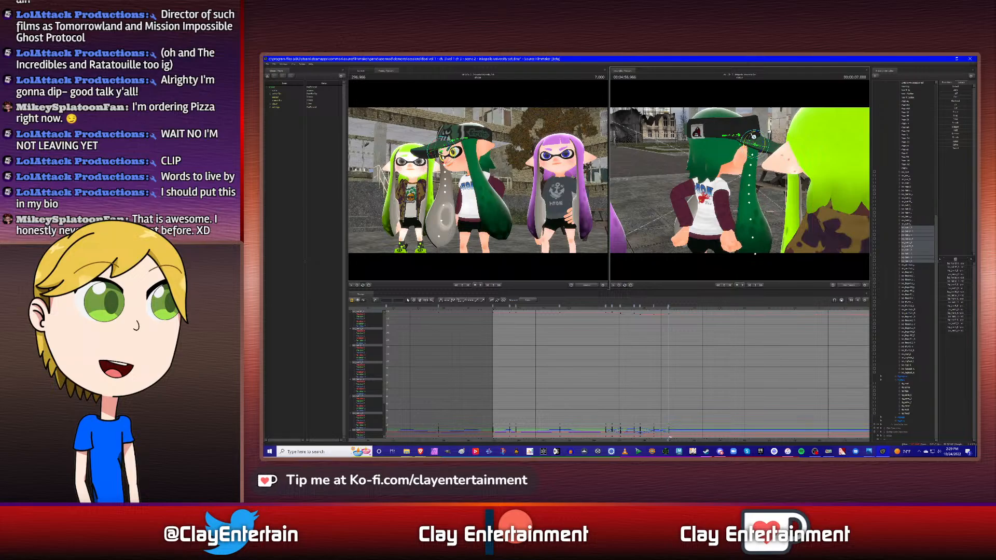
- Refine this side hair's hanging angle at 7.000 s, checking it from the side and front of the character
alt+drag(760, 198, 742, 182)
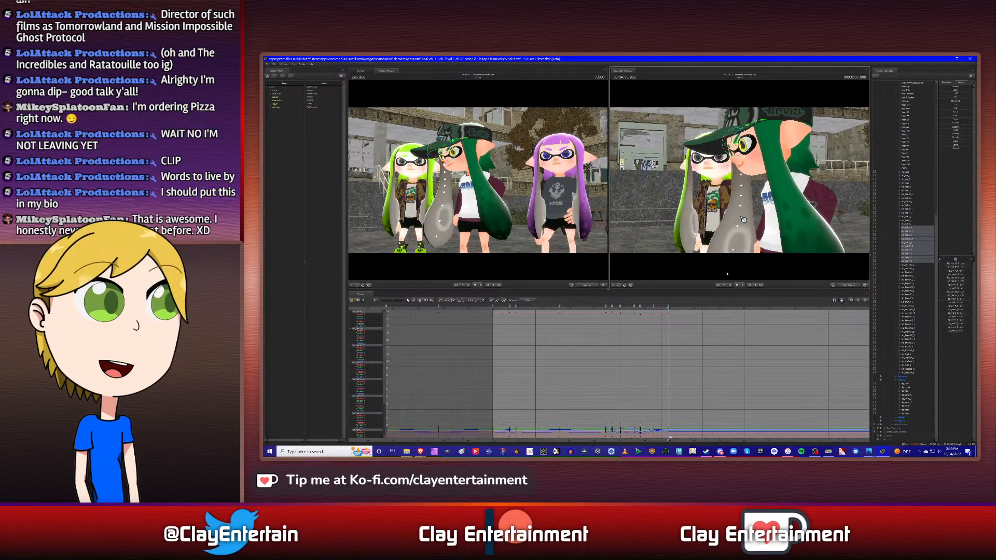
alt+drag(743, 219, 742, 184)
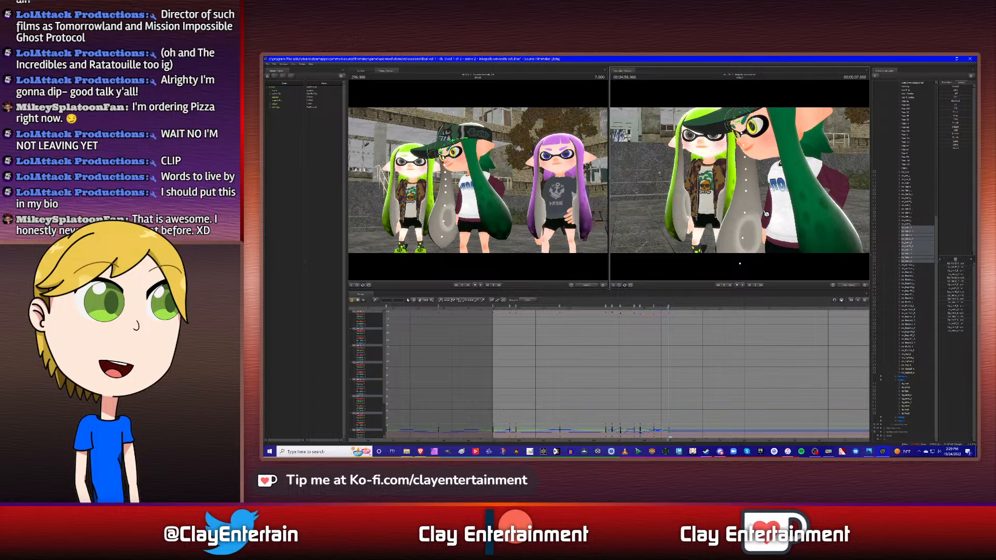
drag(766, 213, 772, 214)
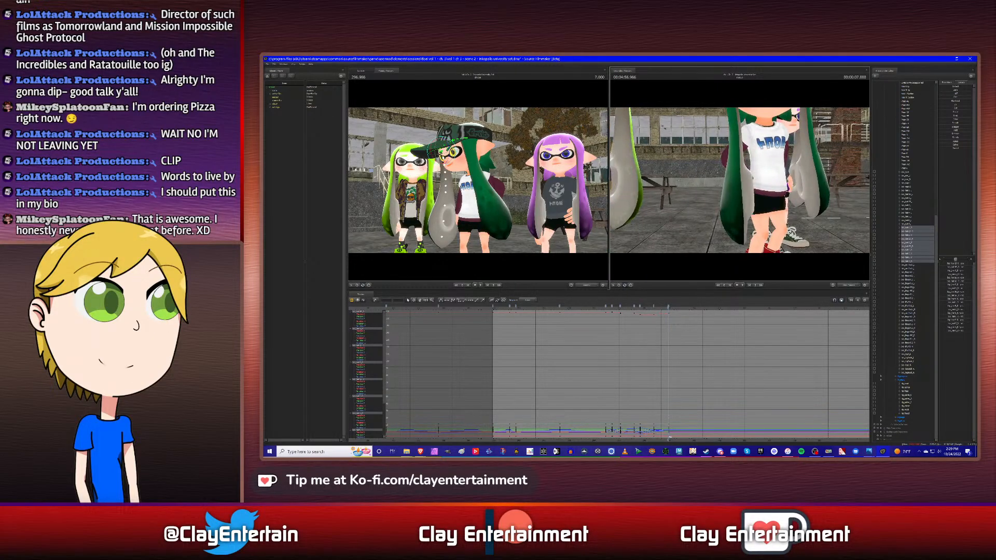
drag(766, 181, 746, 183)
- Inspect all of this side hair's keyframes in the graph and play back the swing from the head turn
scroll(637, 340, down, 2)
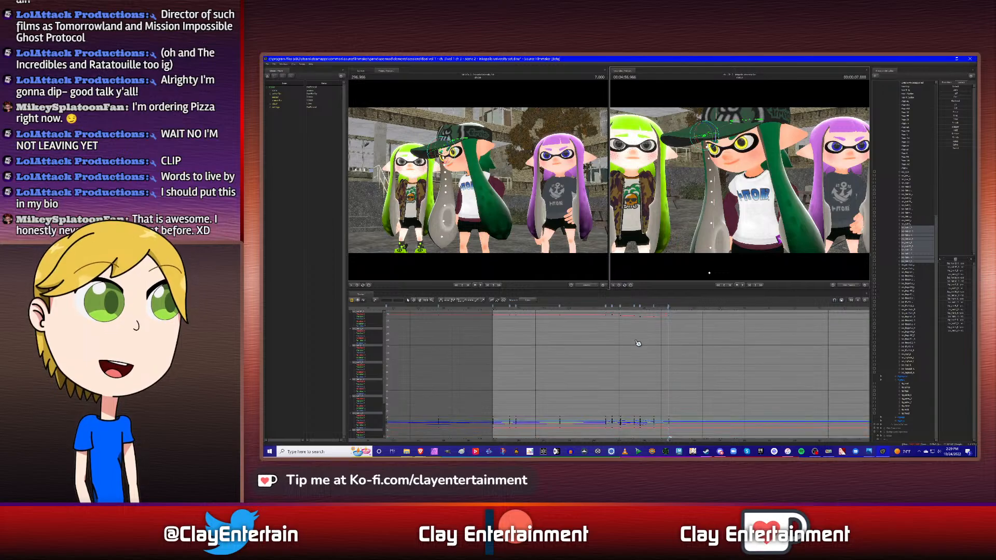
click(420, 300)
drag(633, 332, 572, 335)
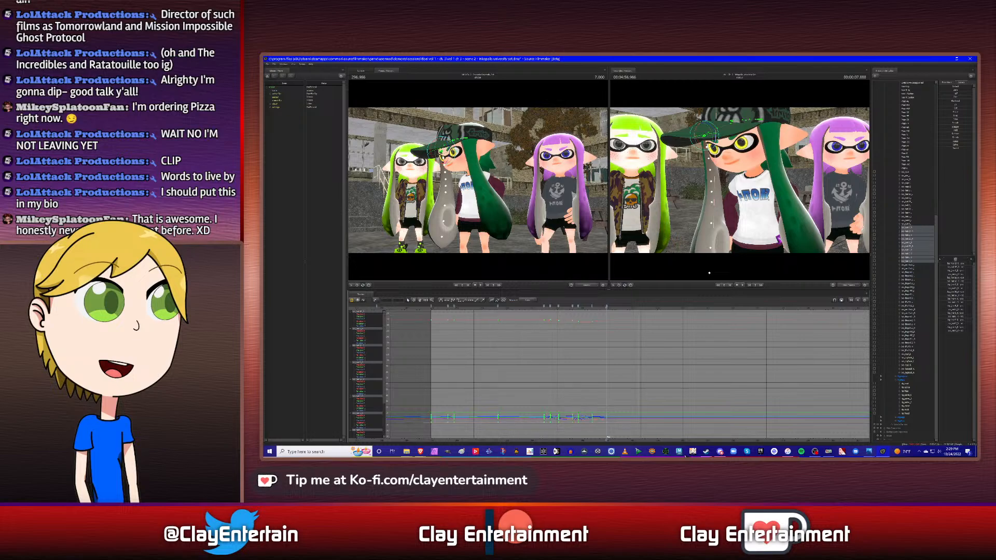
key(ctrl+a)
click(613, 363)
click(540, 309)
key(space)
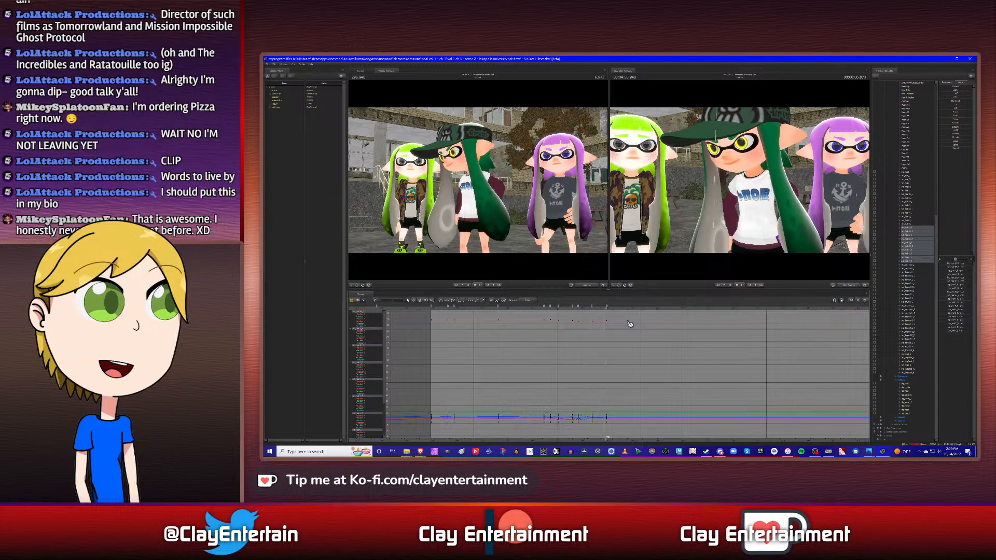
key(space)
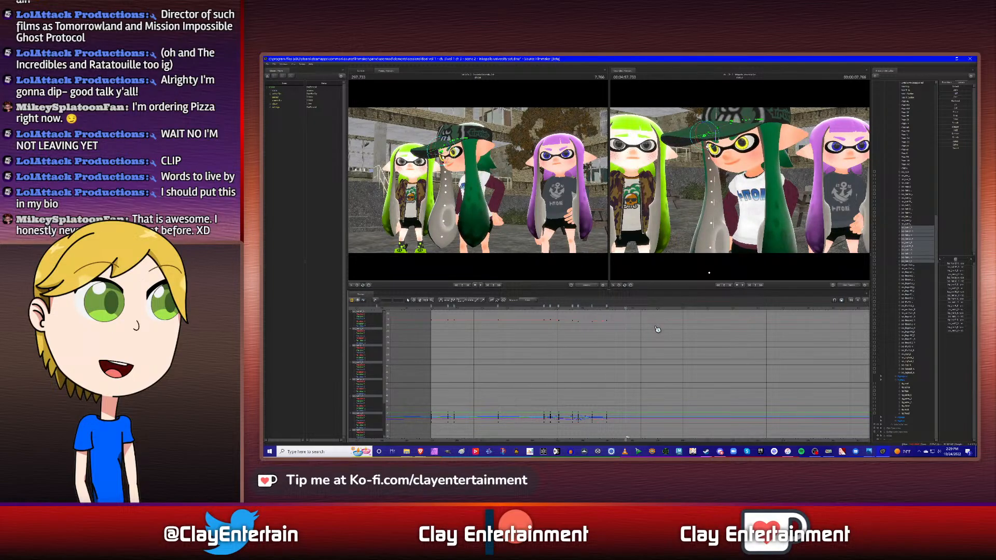
- Move to 7.833 s, following the other control's keyframes, and key a new rotation of this side hair
key(Up)
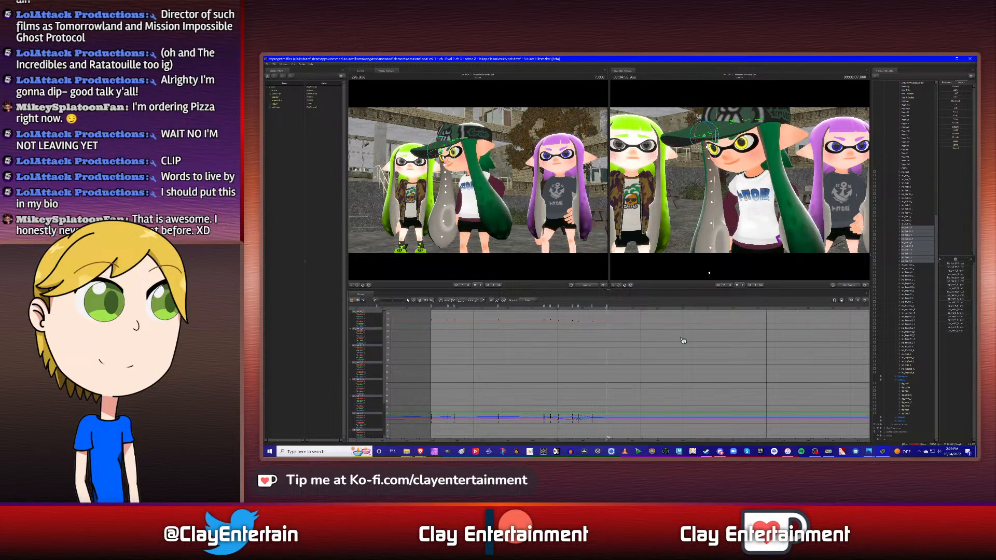
click(912, 192)
key(Down)
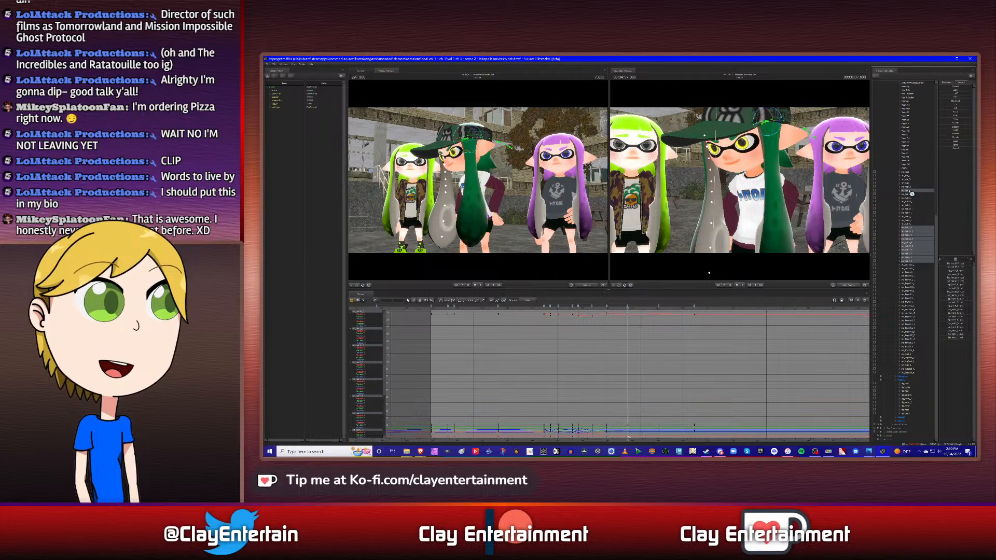
ctrl+click(911, 192)
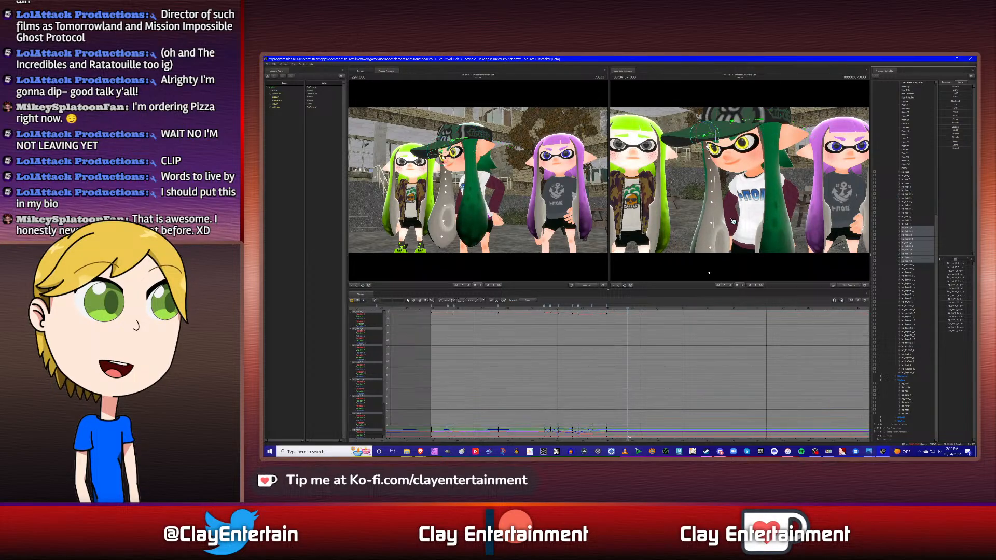
mouse_move(733, 222)
mouse_down()
mouse_move(799, 221)
mouse_move(726, 221)
mouse_move(747, 222)
mouse_up()
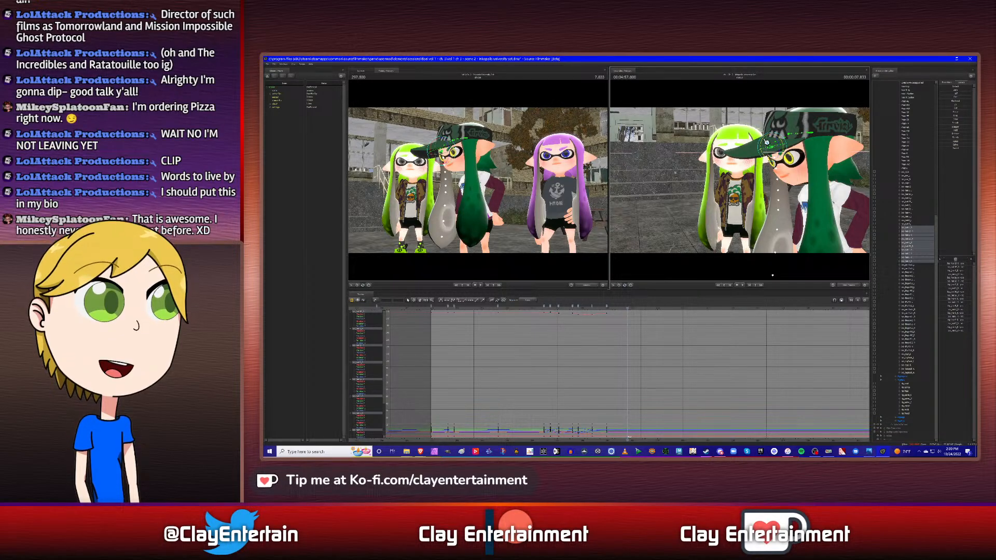
drag(745, 217, 778, 207)
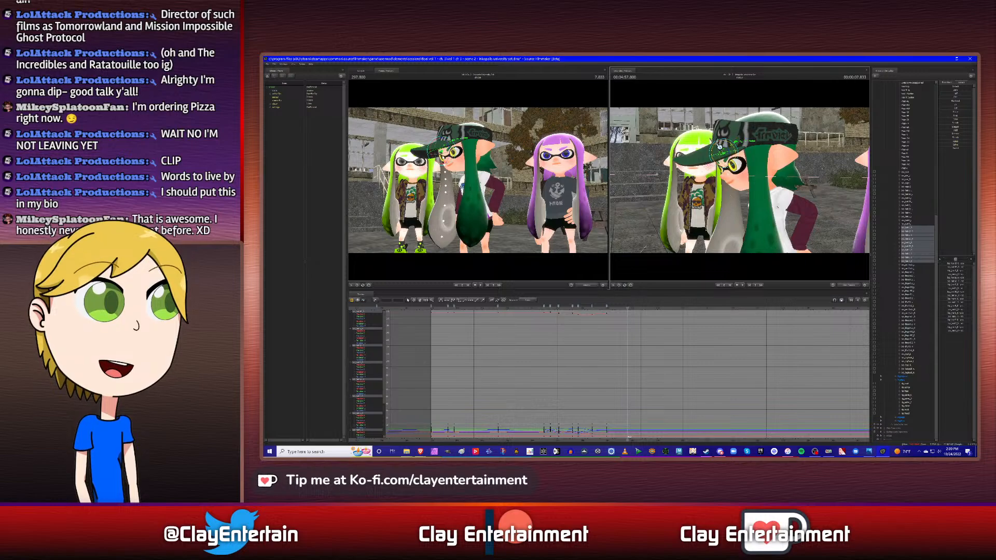
drag(716, 149, 719, 148)
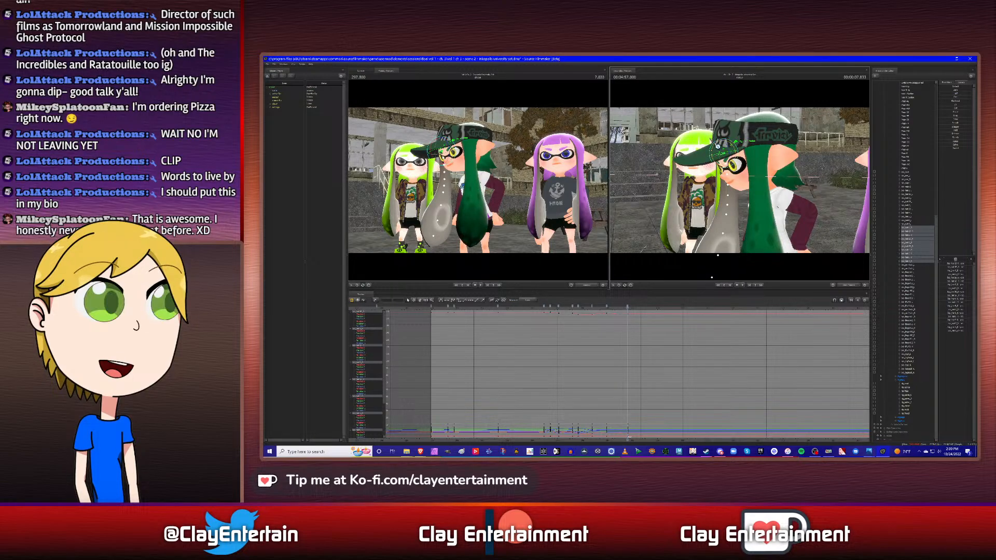
drag(718, 146, 721, 150)
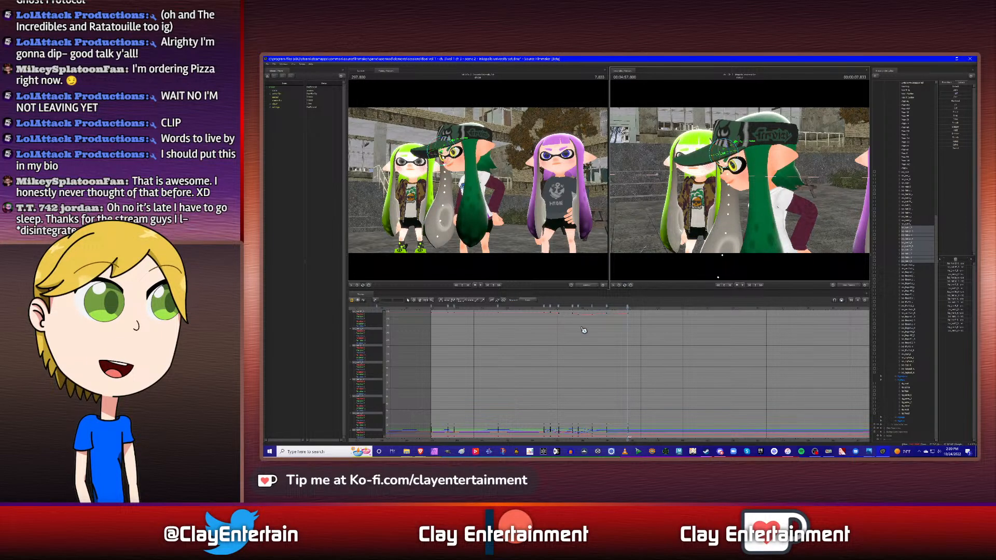
- Play back the hair swing from the head turn and inspect the 7.833 s pose from the character's front
click(540, 310)
key(space)
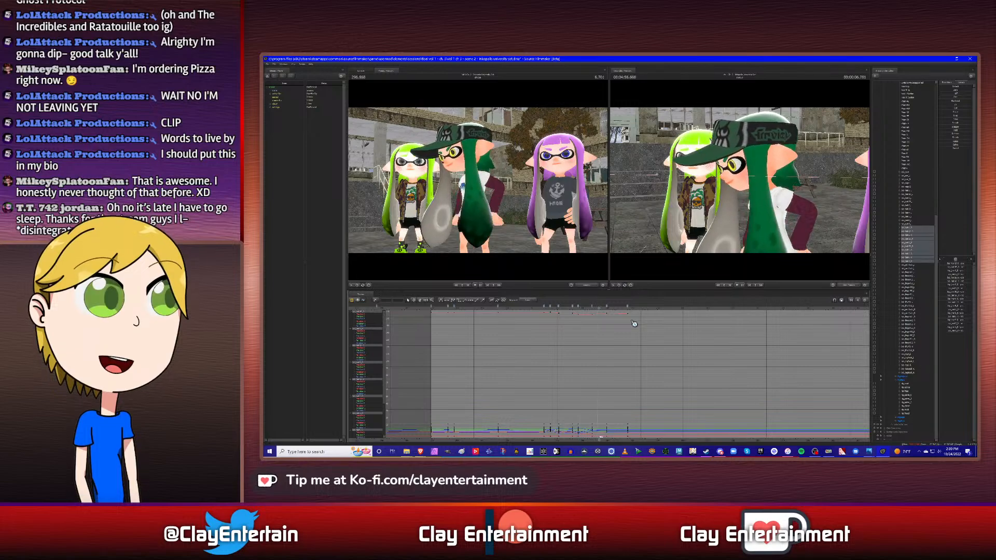
key(space)
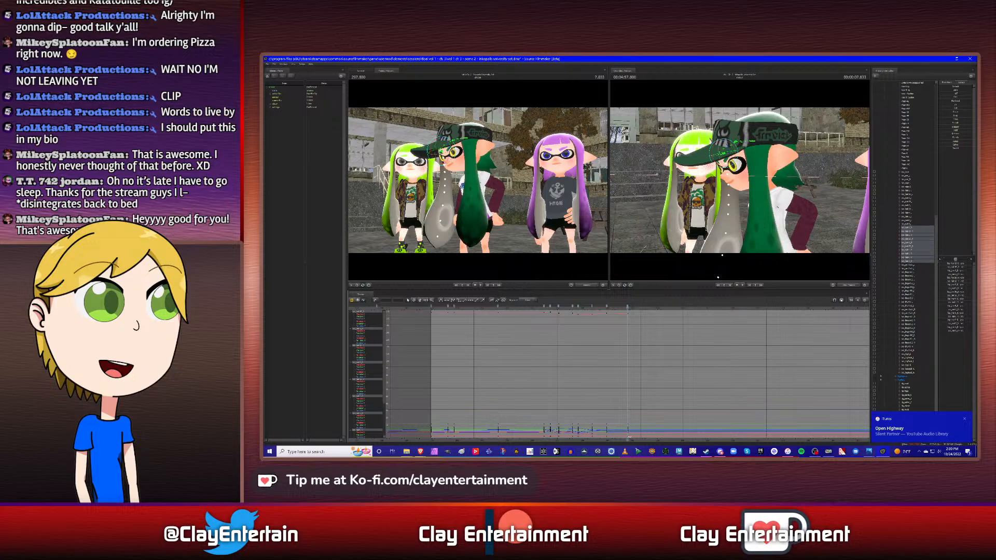
alt+drag(701, 222, 638, 222)
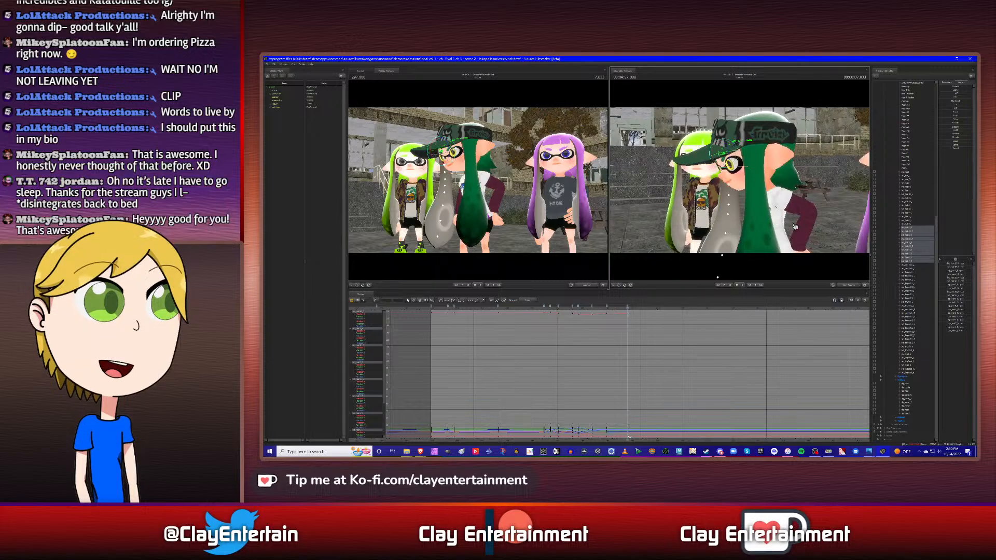
alt+drag(770, 208, 692, 254)
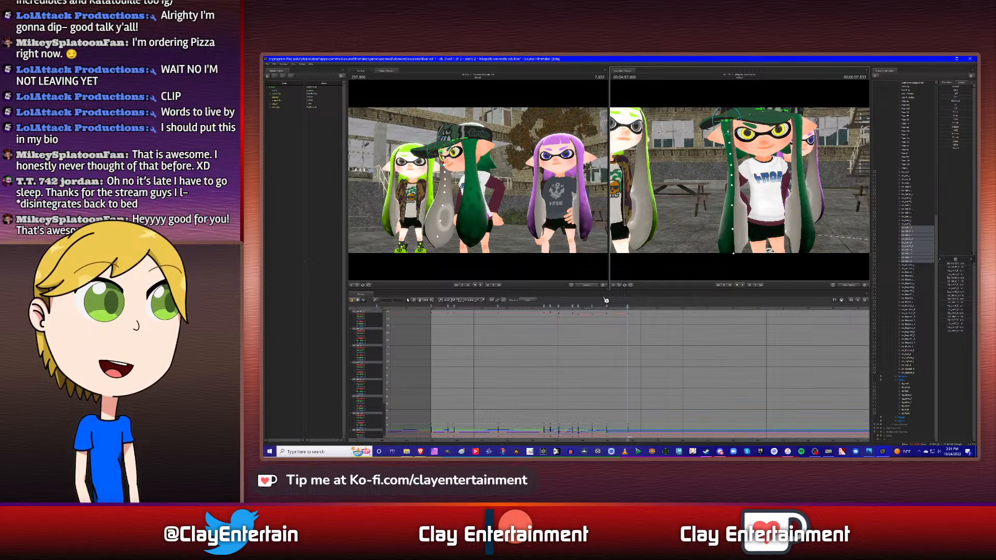
- Examine this side hair's keyframes from the head turn through 7.833 s in the graph and replay the full swing
scroll(567, 341, down, 1)
drag(538, 314, 704, 452)
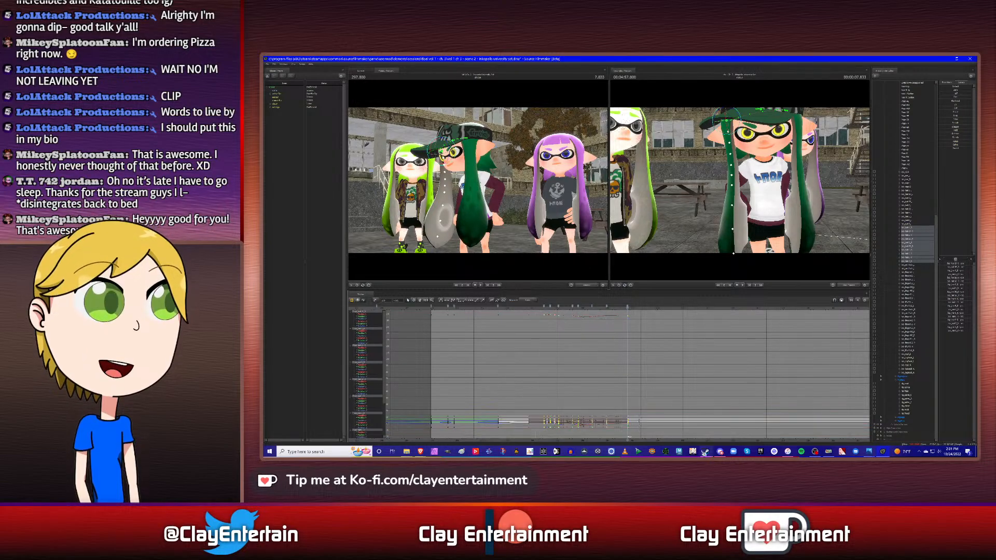
click(640, 357)
click(423, 303)
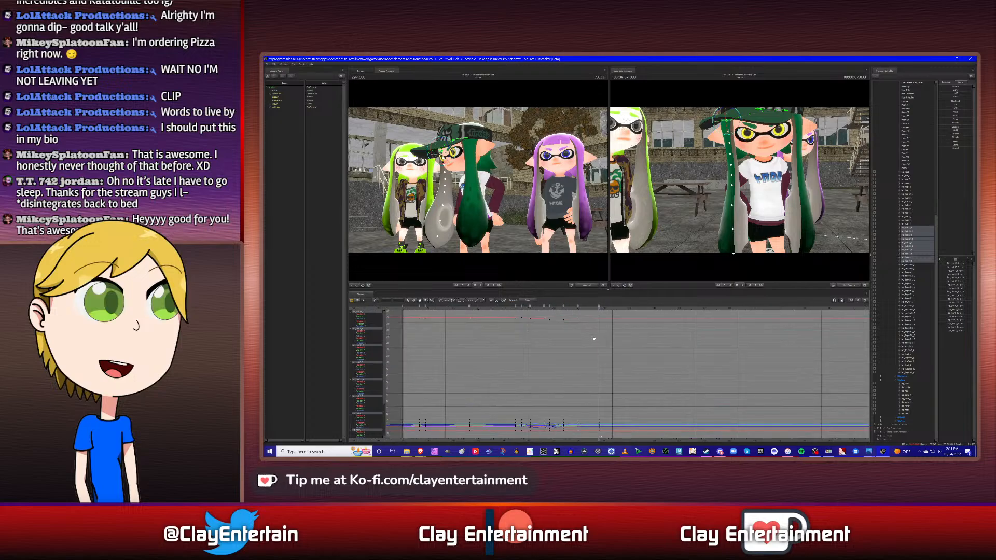
click(515, 309)
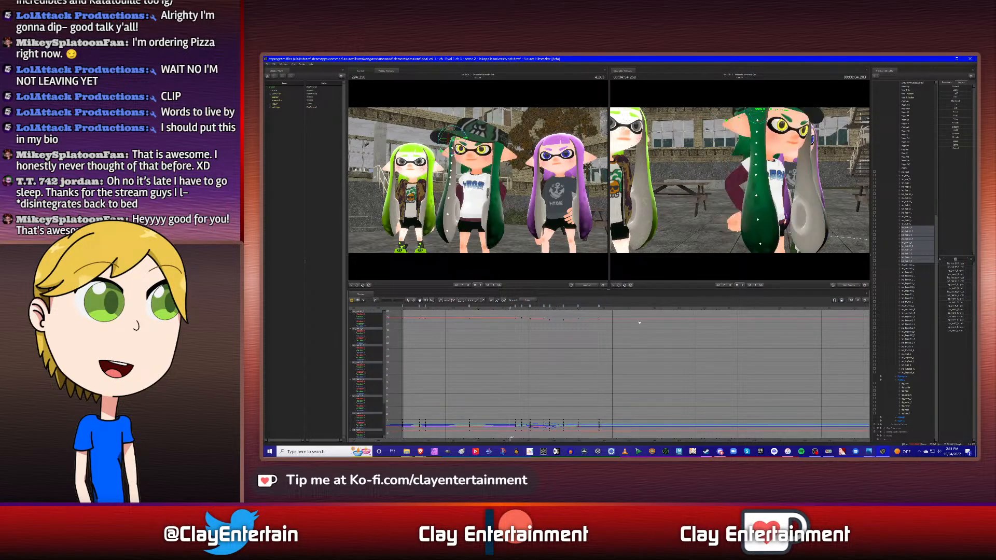
key(space)
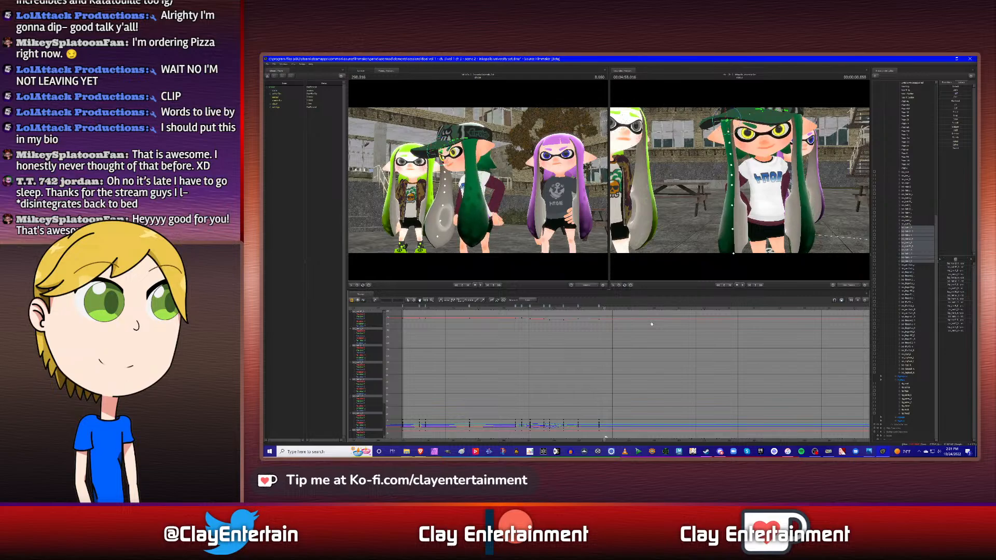
key(space)
- Step back and forth between the keyframes at 7.000 s and 7.833 s to compare this side hair's poses
key(Up)
key(Up)
key(Down)
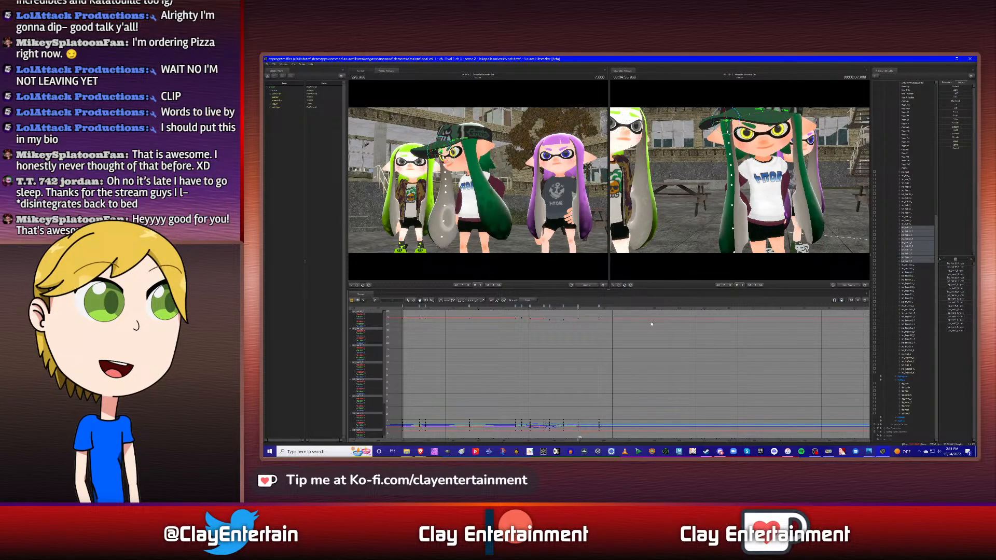
key(Delete)
key(Up)
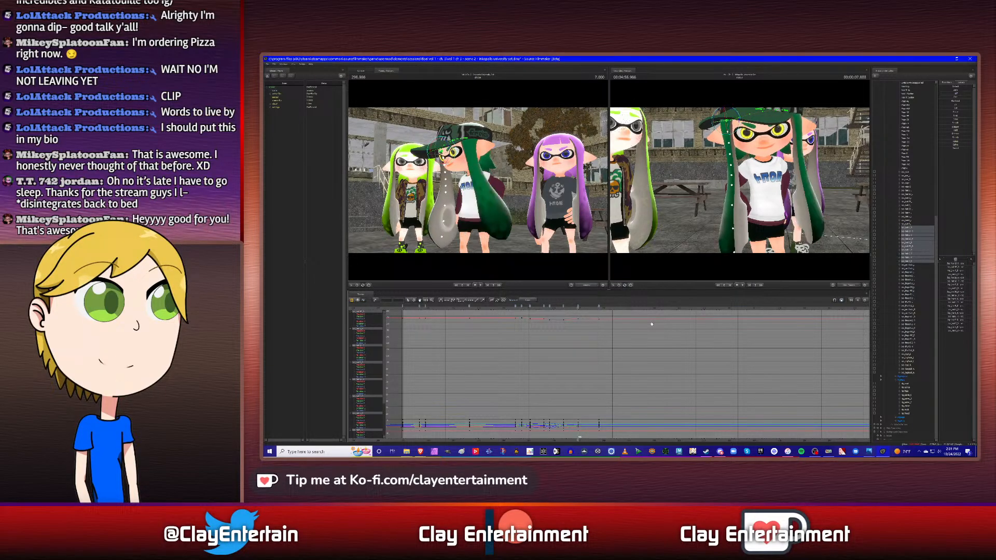
key(Down)
key(Down)
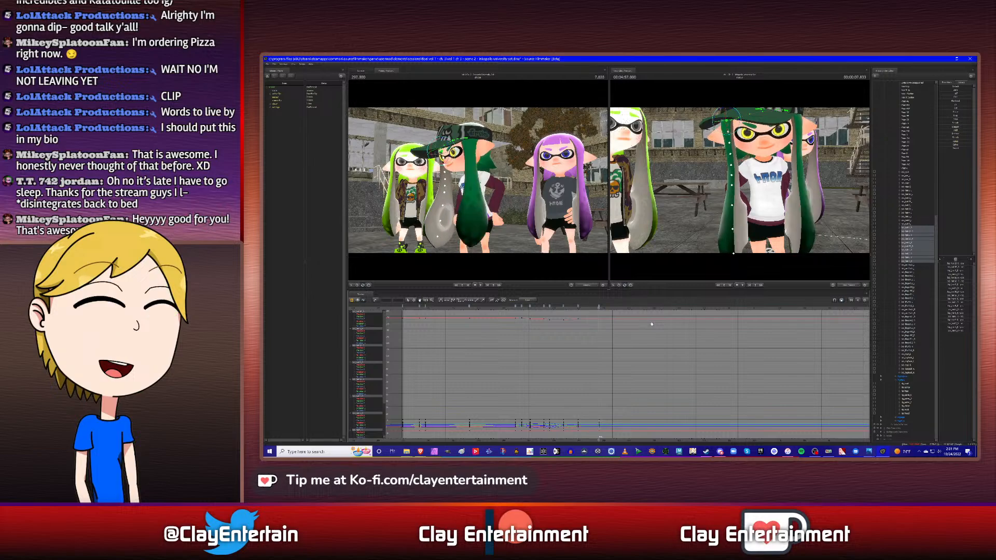
key(Up)
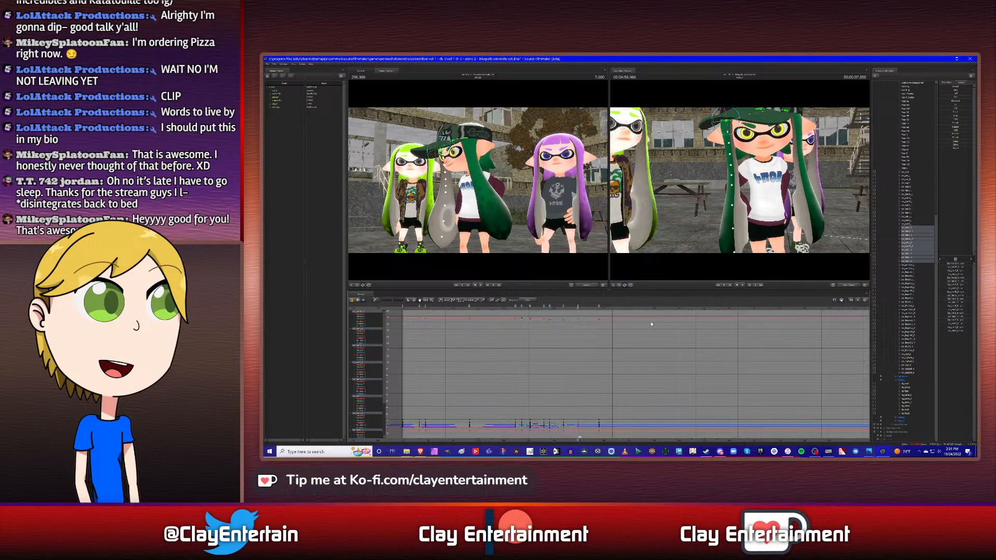
key(Down)
key(Up)
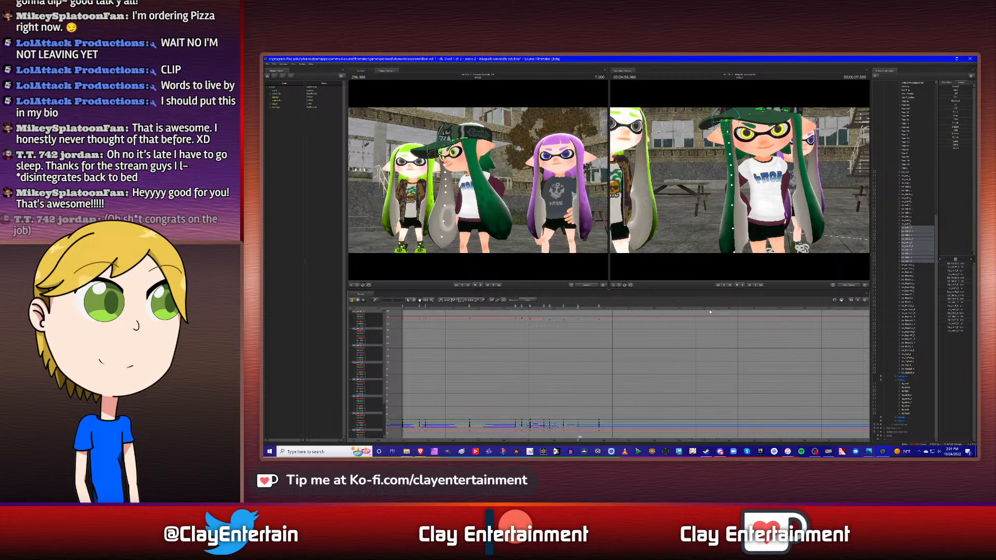
- Rotate this side hair's controls at the 7.000 s keyframe, checking the swing from the character's front and side
drag(749, 187, 745, 183)
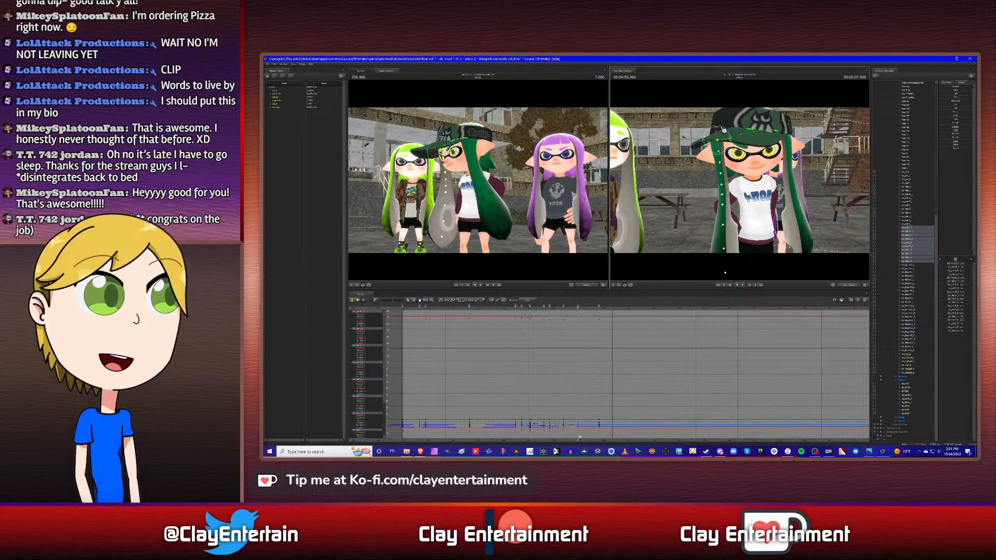
drag(728, 133, 724, 131)
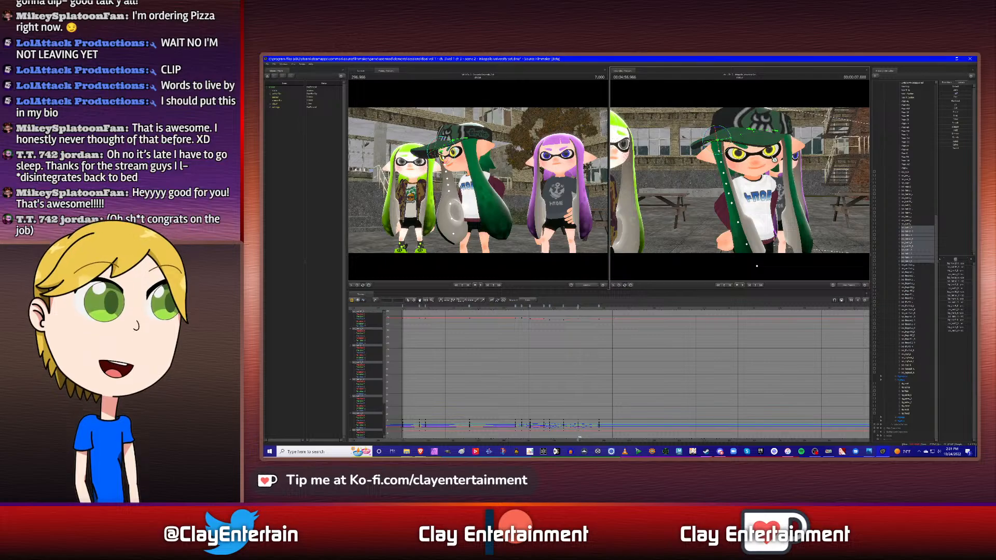
alt+drag(786, 164, 770, 183)
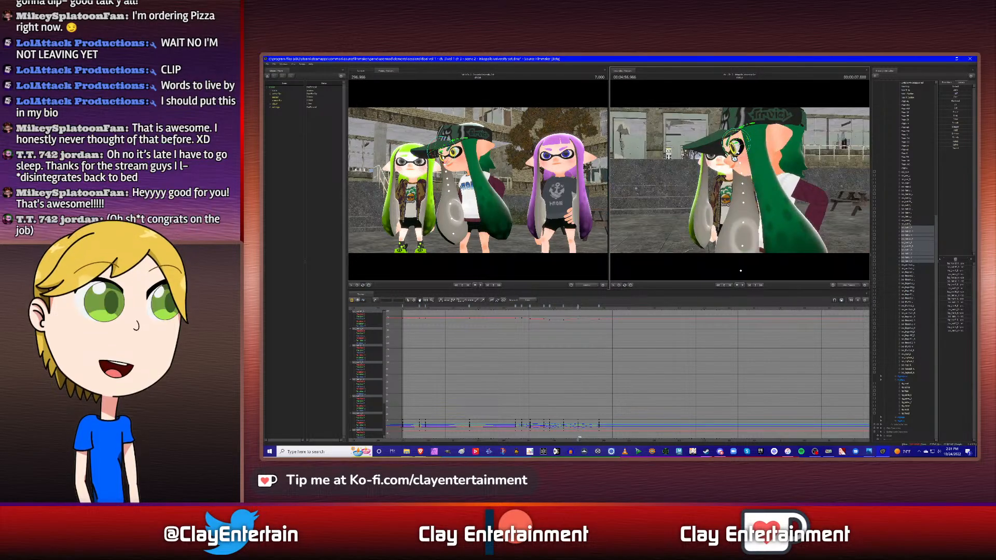
drag(732, 154, 735, 159)
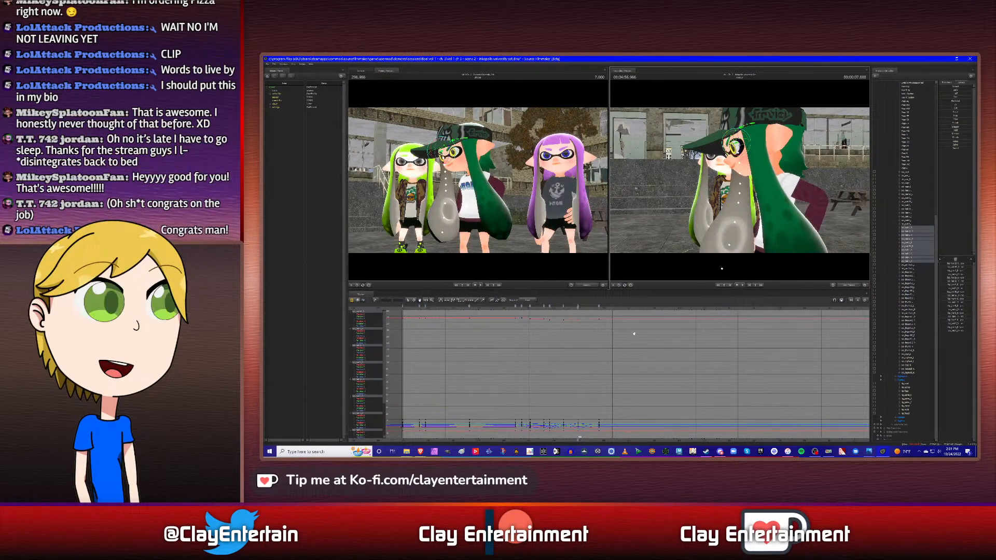
- Compare with the neighbouring keyframes and adjust this side hair's rotation at 7.833 s, checking it from several angles
key(Up)
key(Down)
key(Down)
mouse_move(772, 198)
alt+mouse_down()
mouse_move(741, 180)
mouse_move(772, 198)
alt+mouse_up()
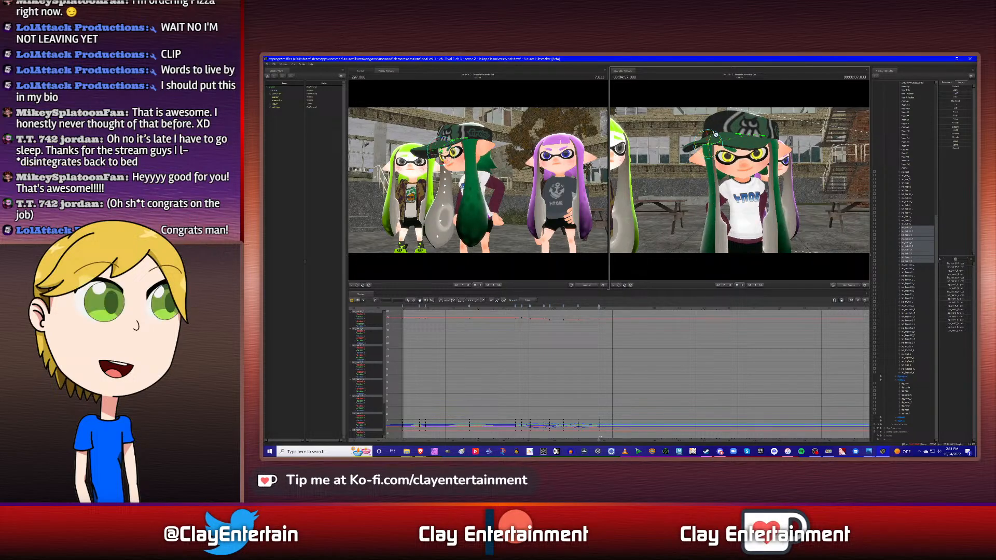
drag(715, 134, 715, 137)
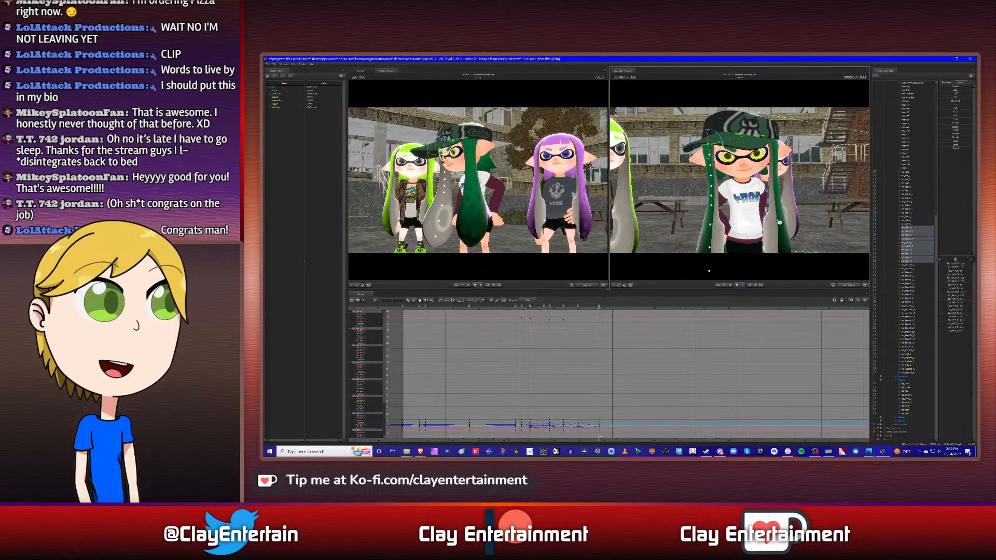
alt+drag(779, 222, 776, 195)
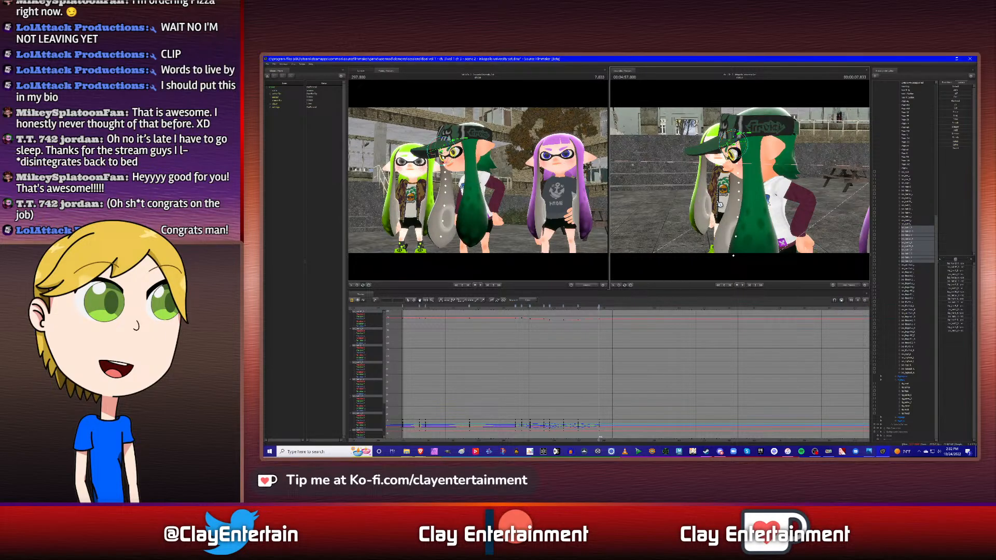
drag(720, 204, 794, 208)
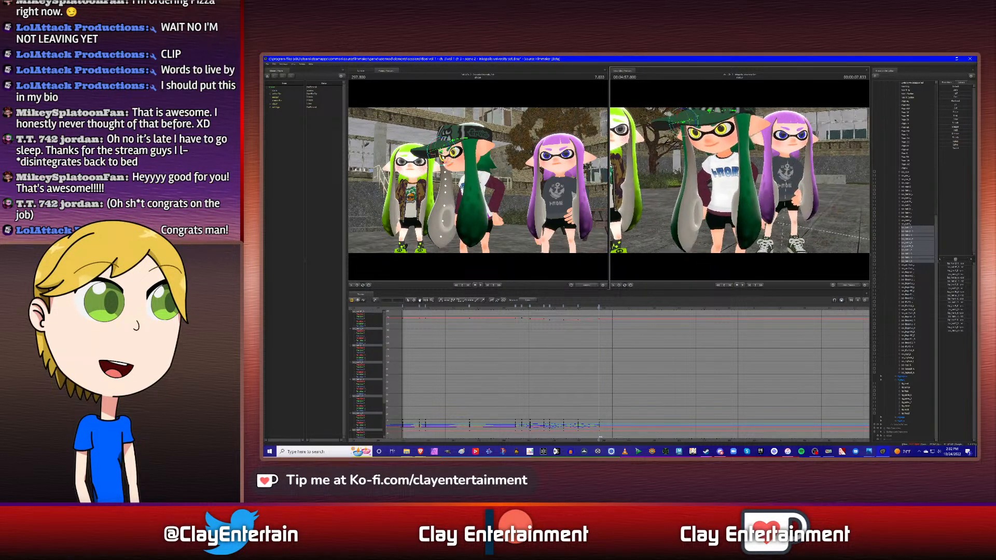
mouse_move(743, 183)
mouse_down()
mouse_move(771, 183)
mouse_move(731, 179)
mouse_up()
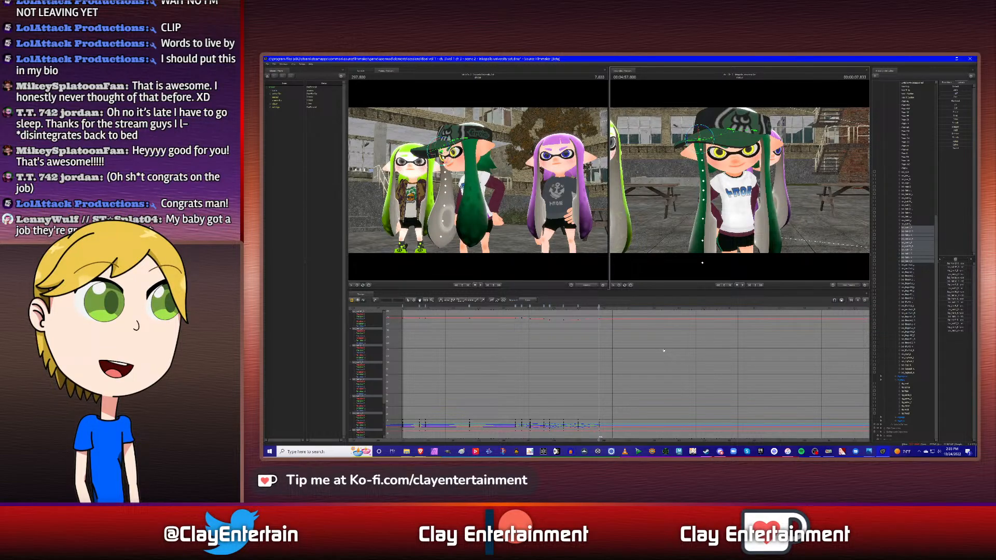
- Play back the hair swing from the head turn and step through its last keyframes to 7.833 s
click(536, 307)
click(506, 308)
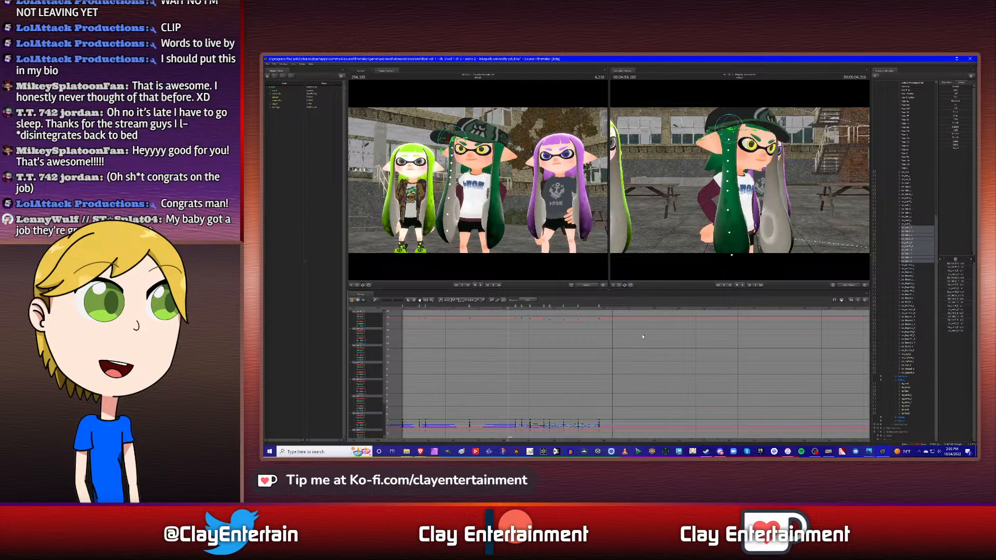
key(space)
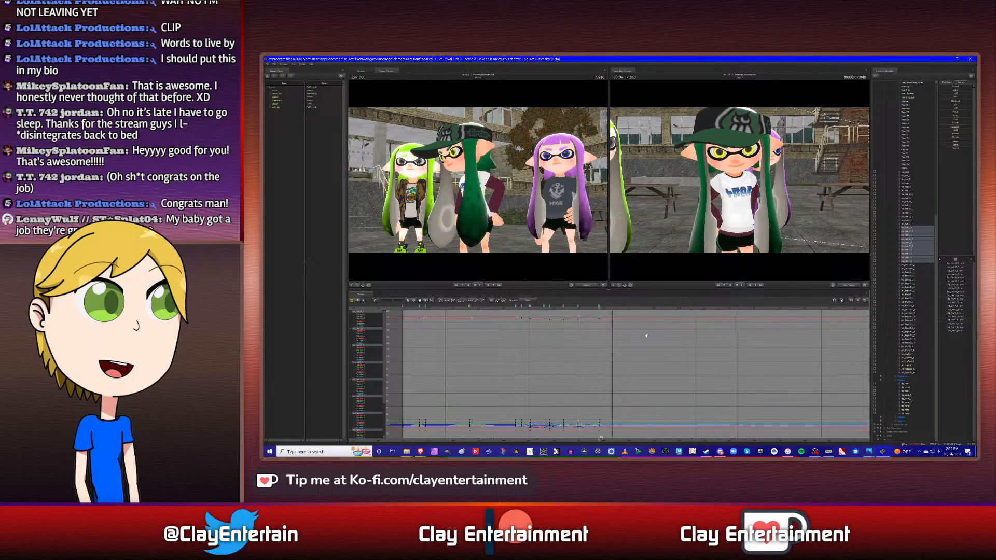
key(space)
key(Up)
key(Up)
key(Up)
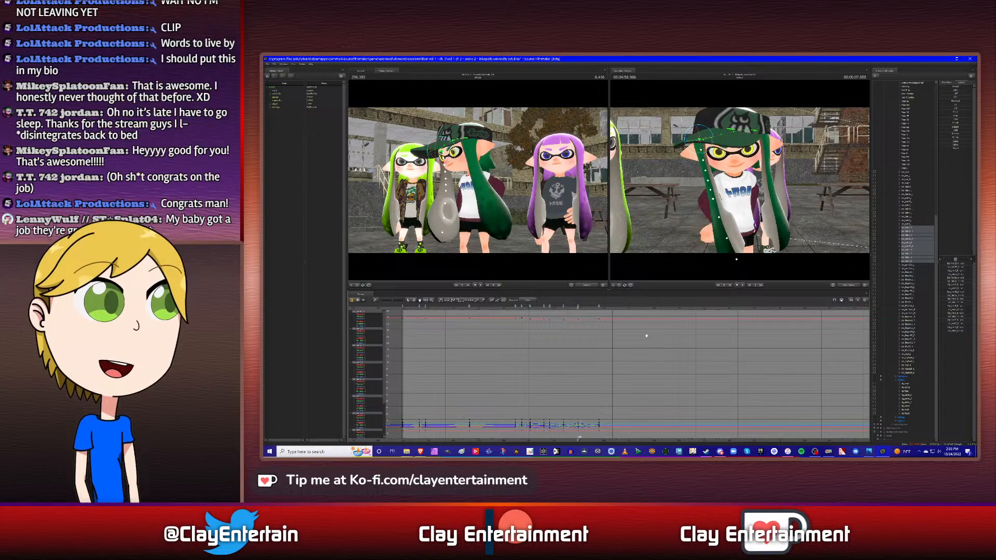
key(Down)
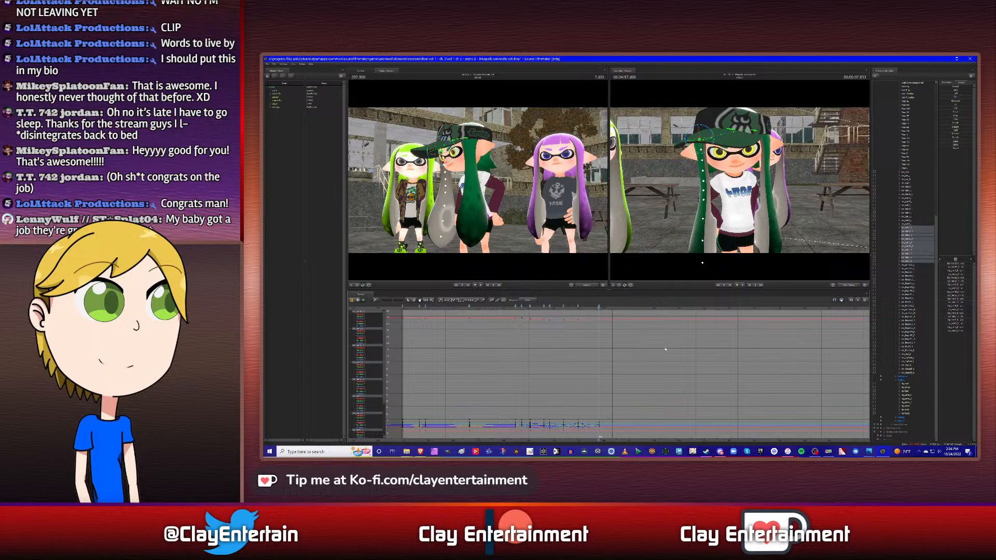
- Replay the swing and refine this side hair's rotation at 7.833 s from the character's side
click(512, 312)
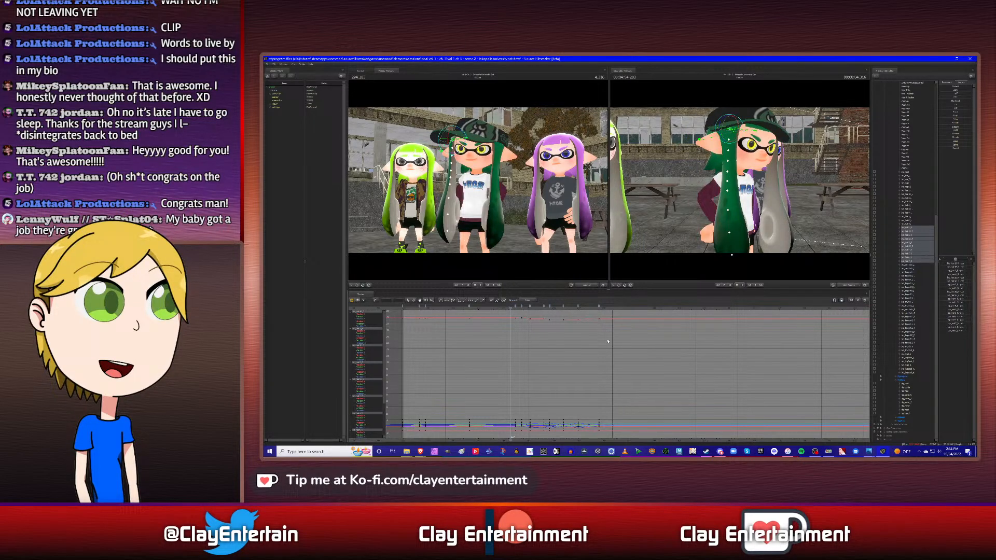
key(space)
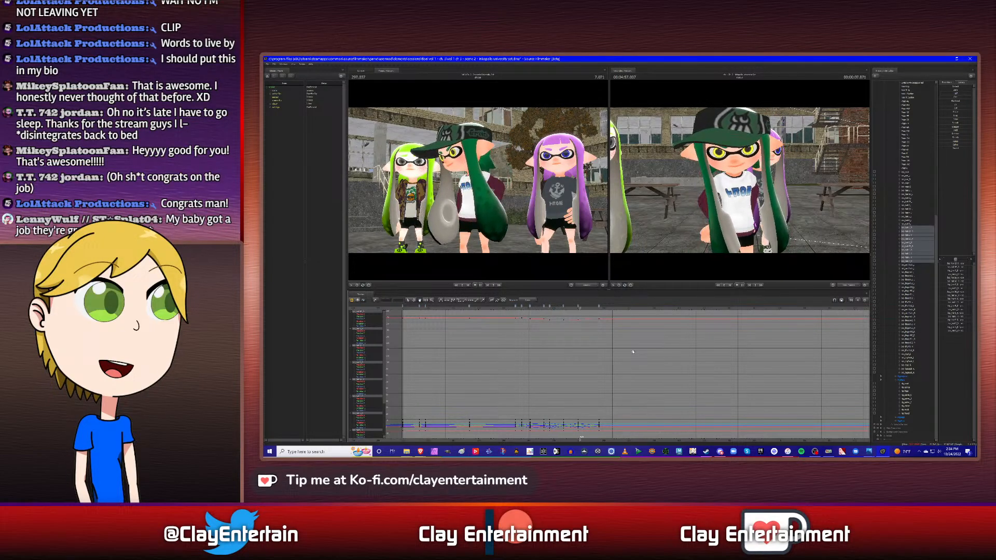
key(space)
key(Right)
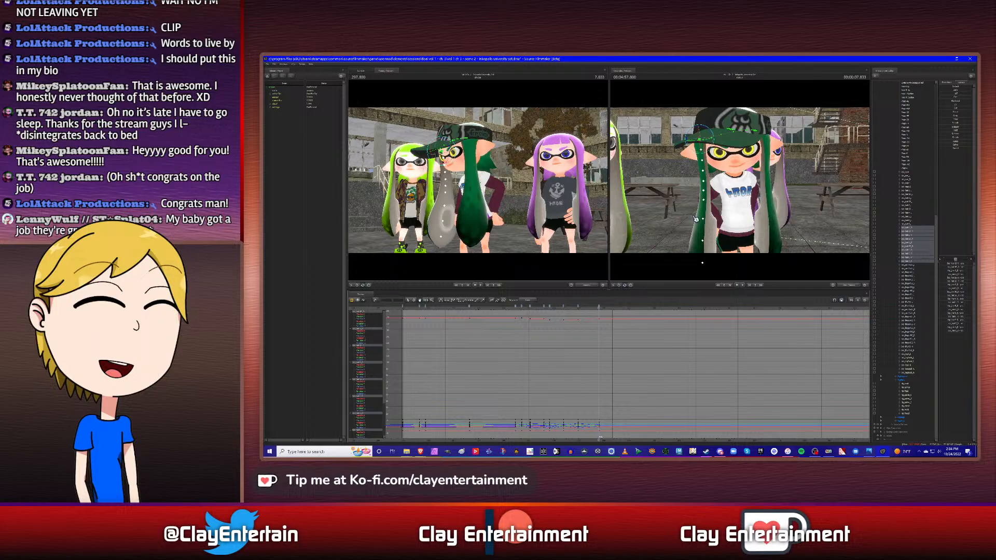
alt+drag(697, 206, 724, 136)
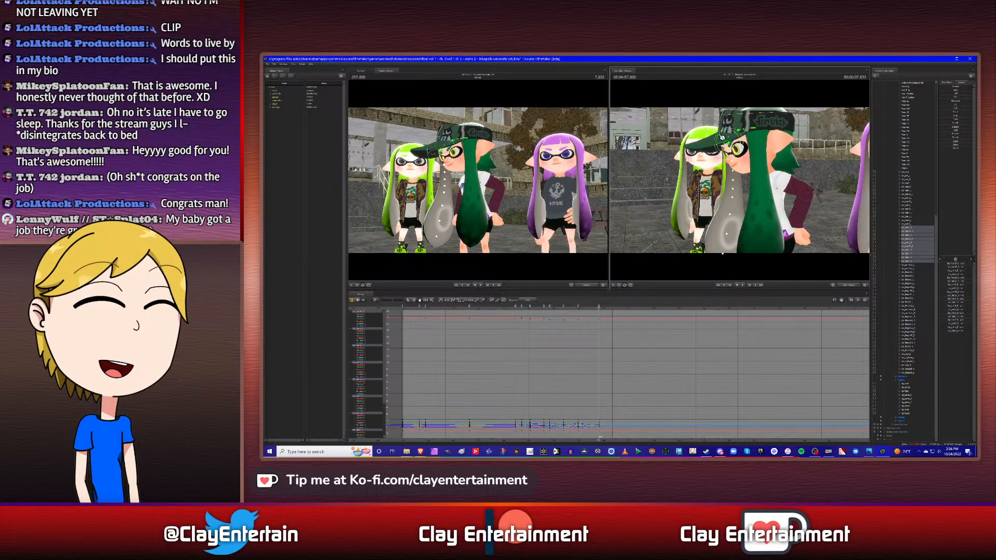
- Play back the refined swing from a side view and compare the poses at the keyframes before 7.833 s
click(517, 310)
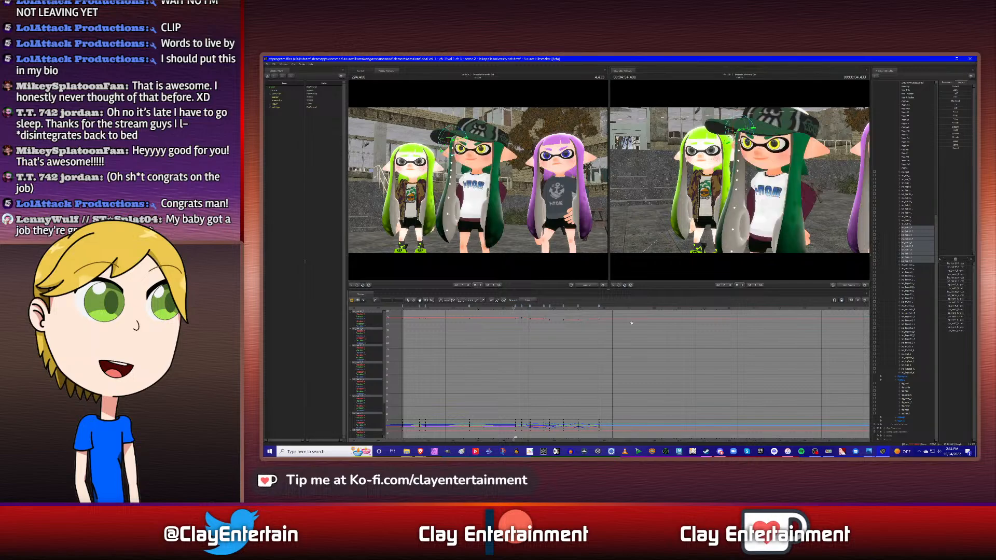
key(space)
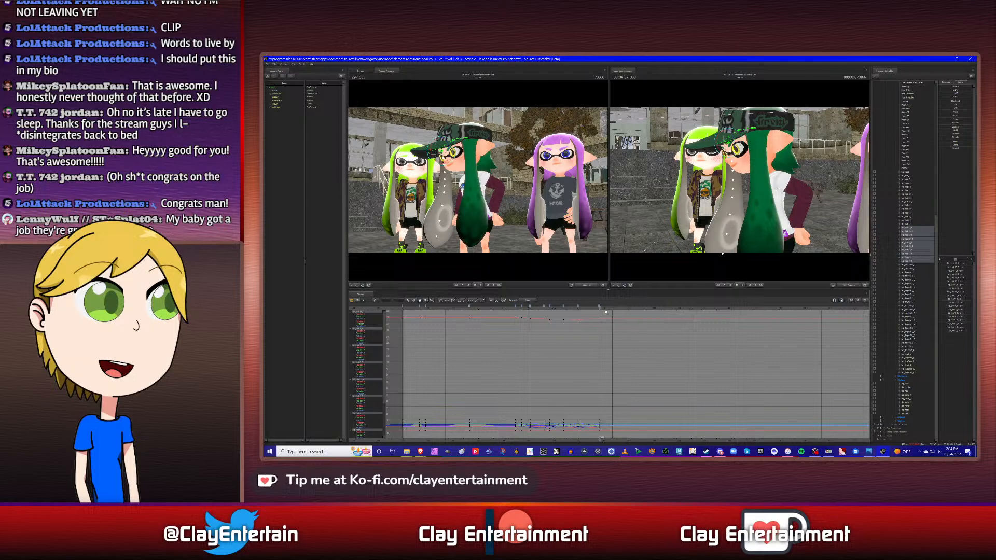
drag(599, 308, 599, 308)
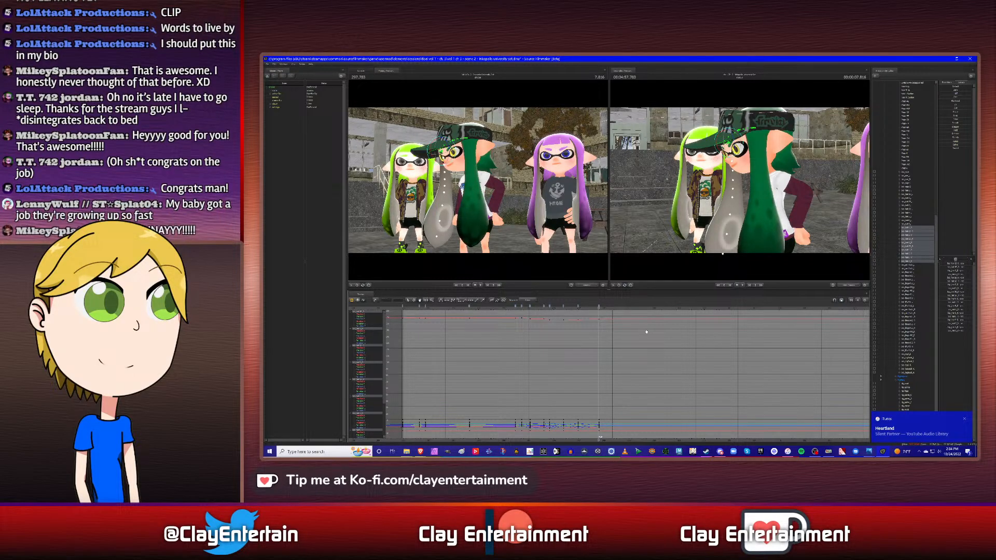
key(Up)
key(Down)
key(Up)
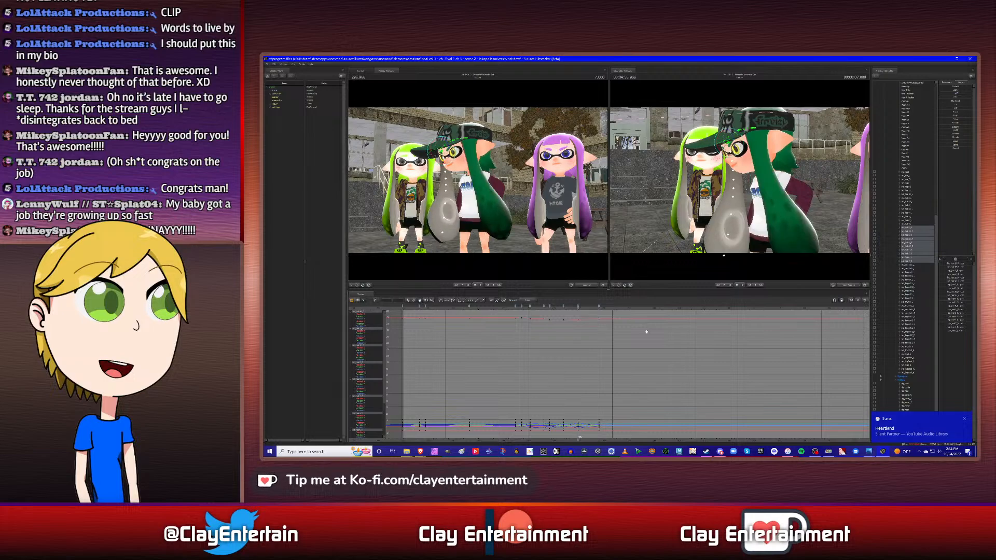
key(Up)
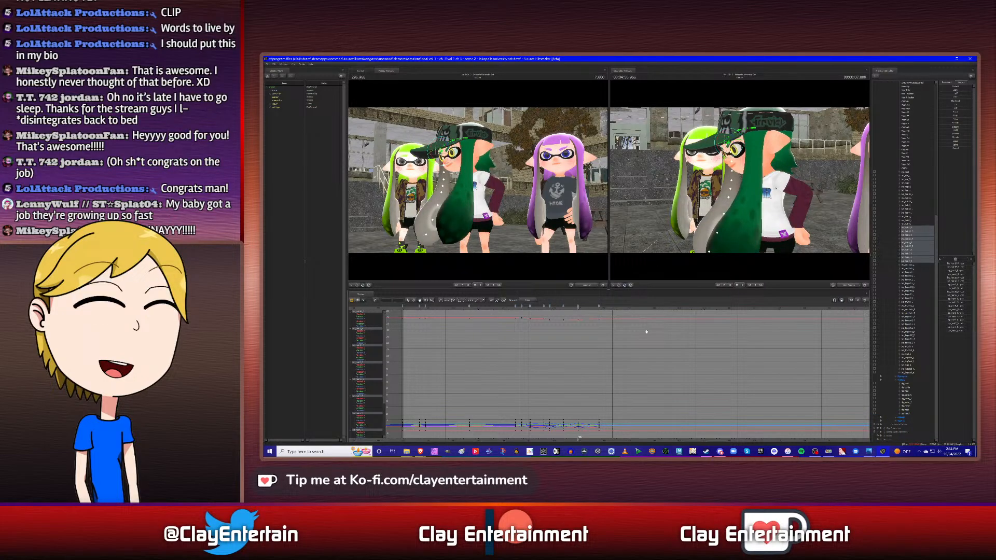
key(Down)
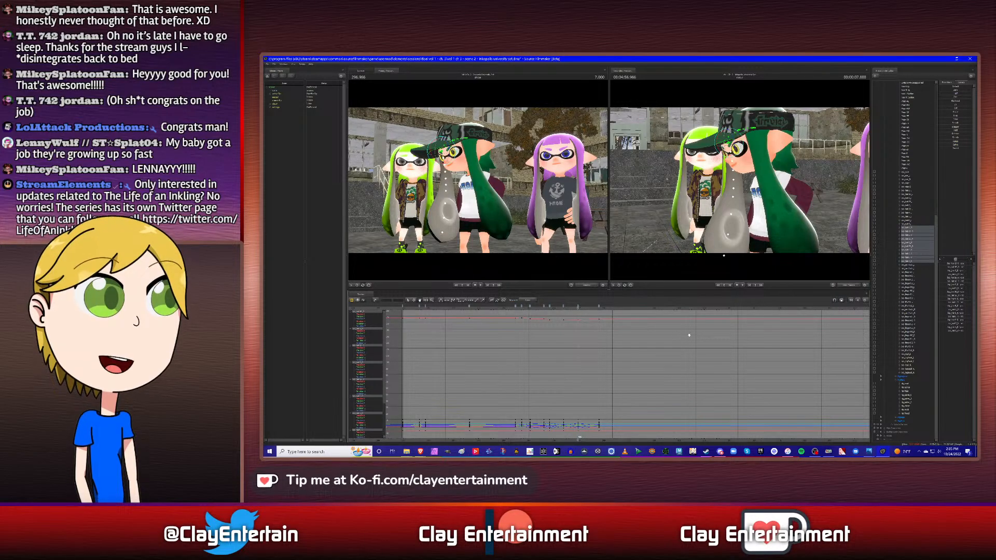
- Replay the hair swing from the head turn past 7.833 s and return to the 7.833 s keyframe
click(512, 308)
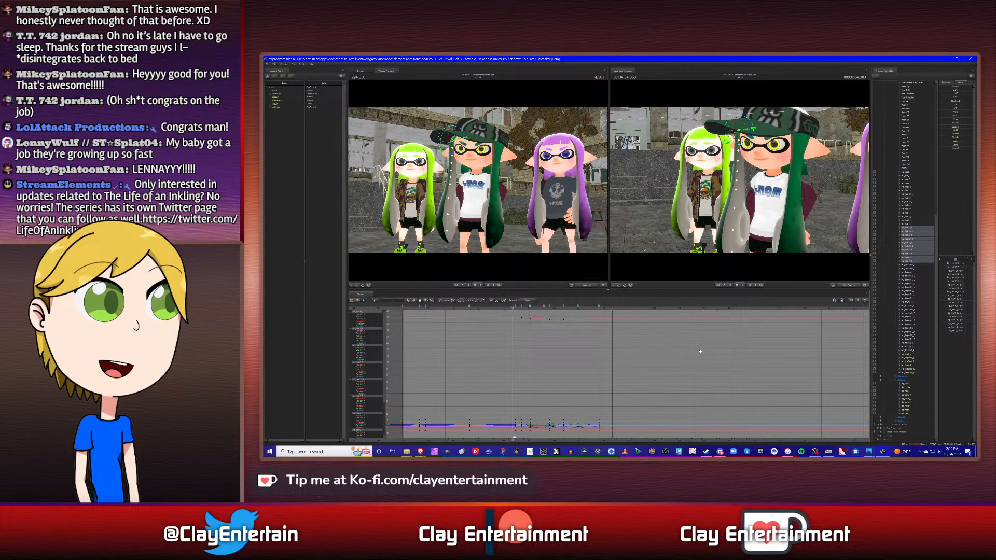
key(space)
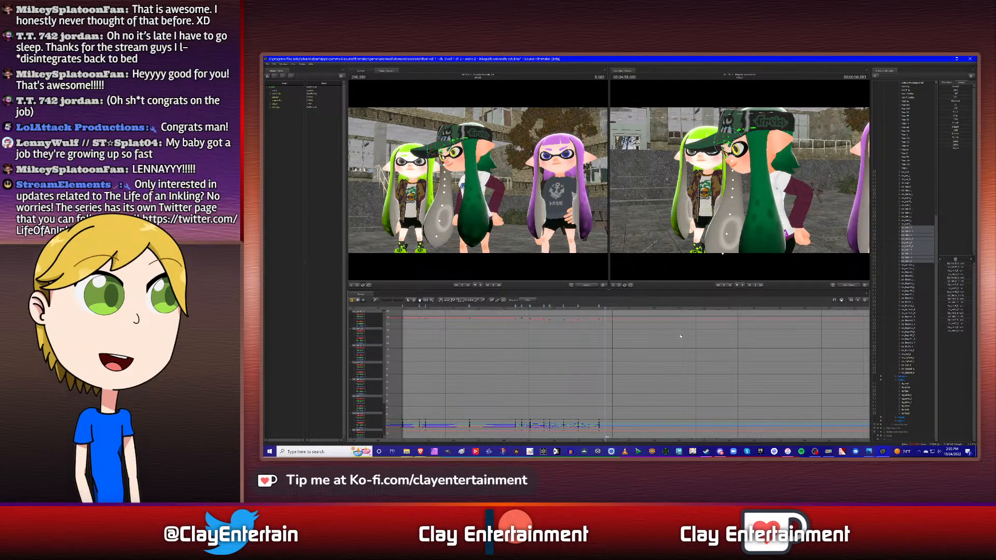
key(Up)
key(Up)
key(Down)
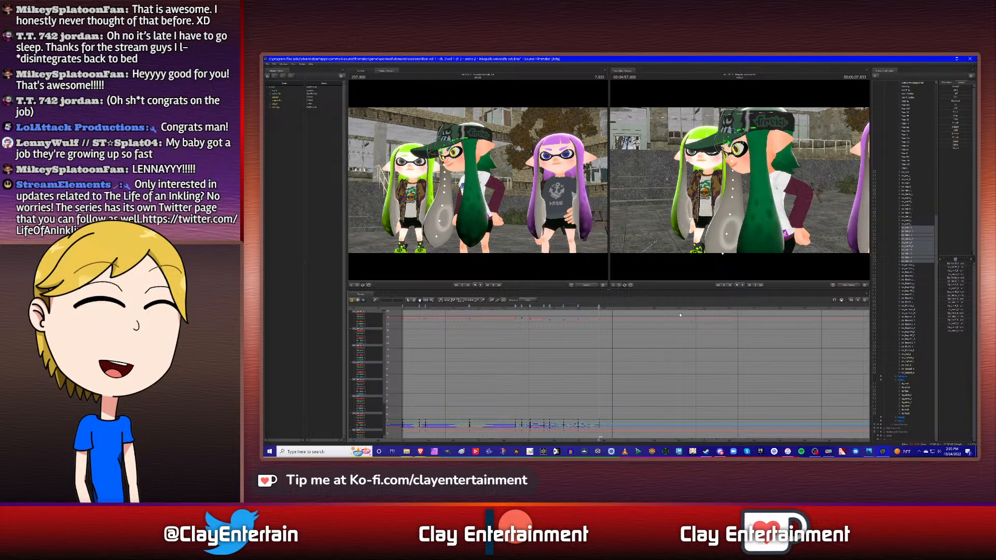
- Try rotating all of this side hair's controls at 7.833 s after inspecting the pose from around the character
drag(717, 213, 784, 212)
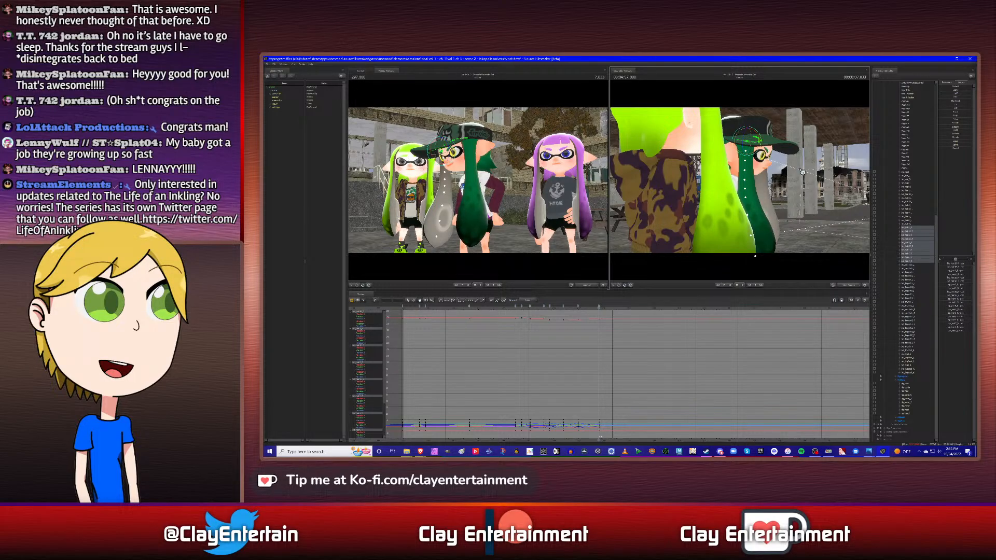
drag(801, 172, 728, 154)
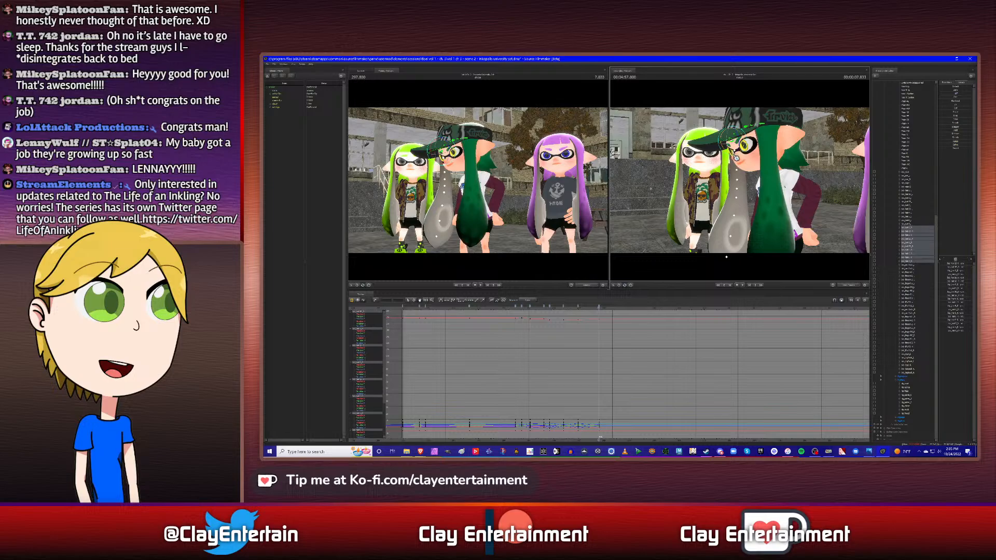
drag(732, 156, 740, 159)
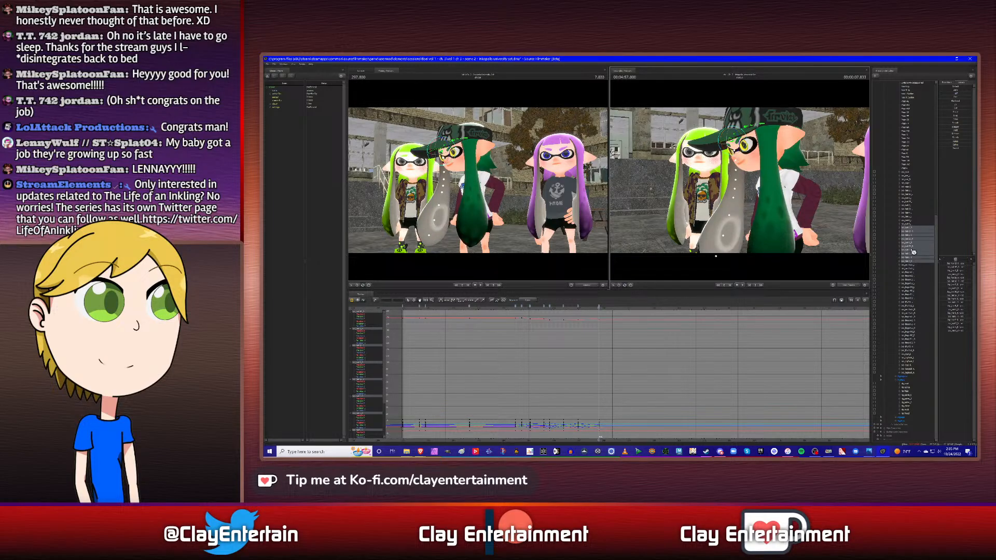
- Replay the side hair's swing and step back through its earlier keyframes to the head turn, comparing the poses
click(912, 232)
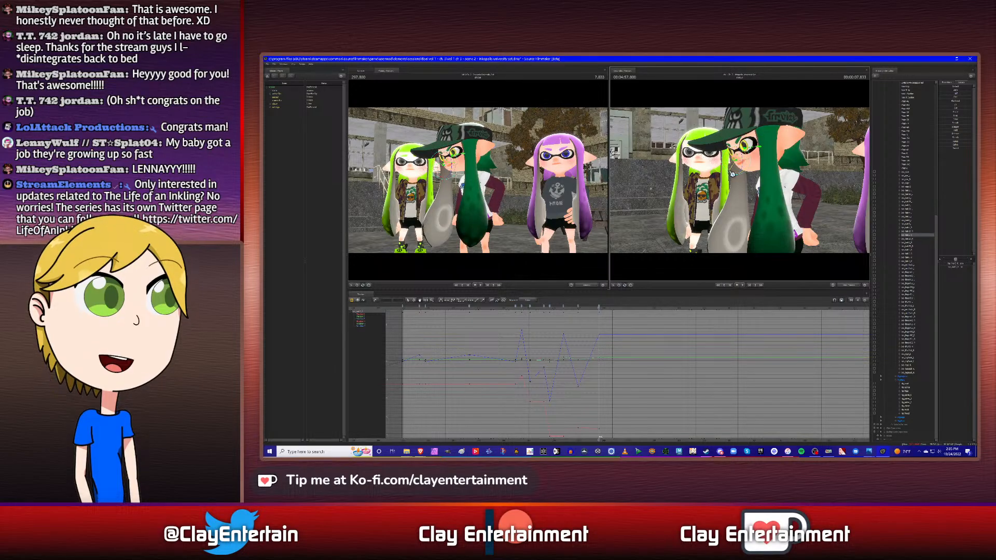
click(515, 312)
key(space)
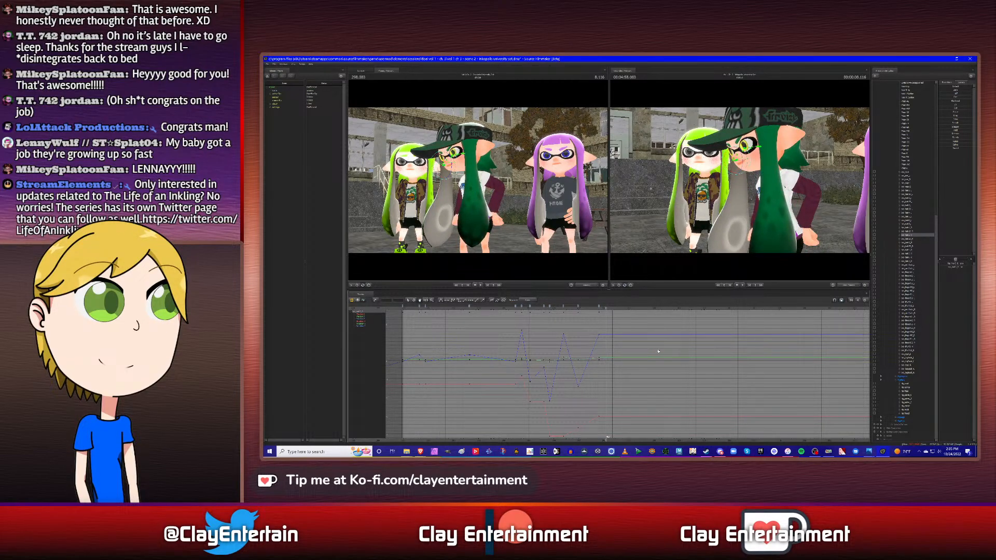
key(Up)
key(Up)
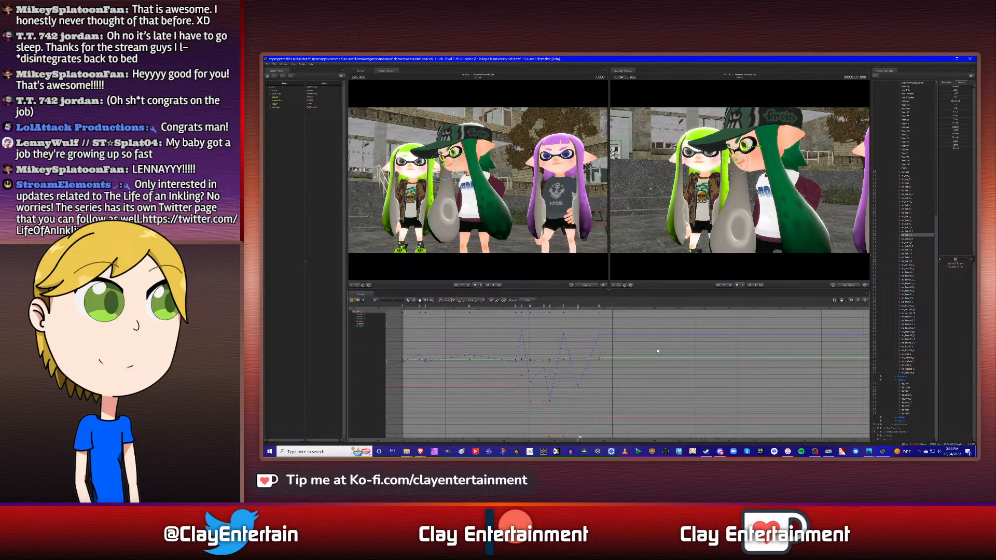
key(Up)
key(Up)
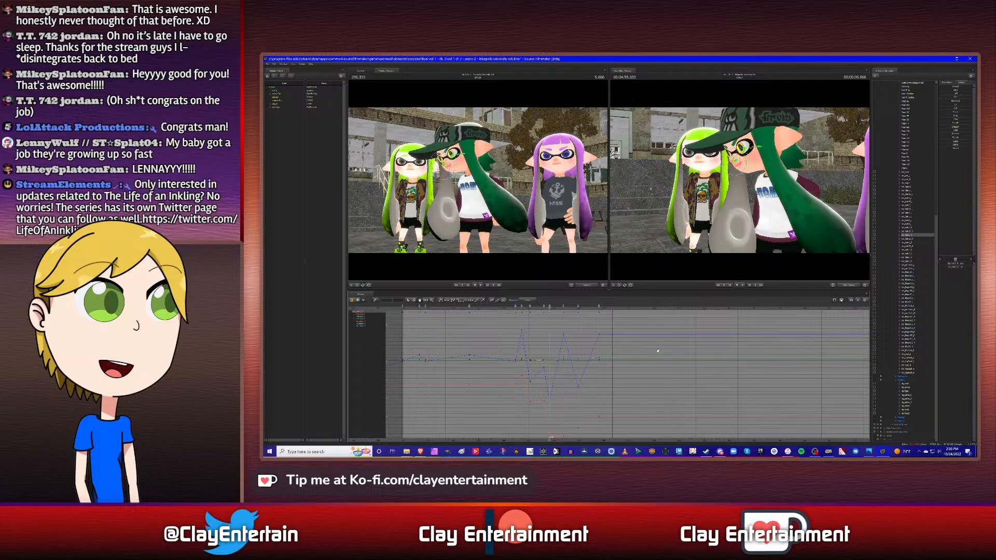
key(Up)
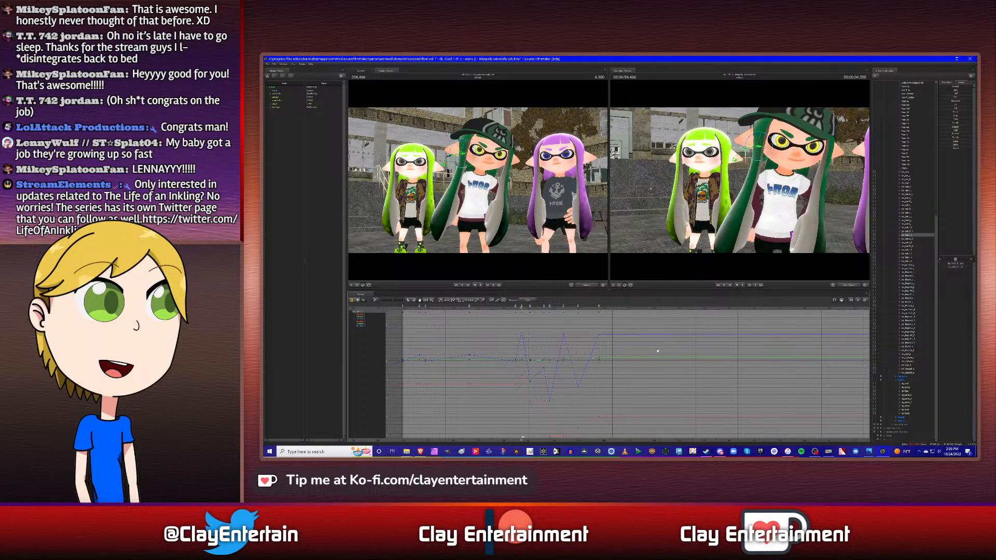
key(Up)
key(Down)
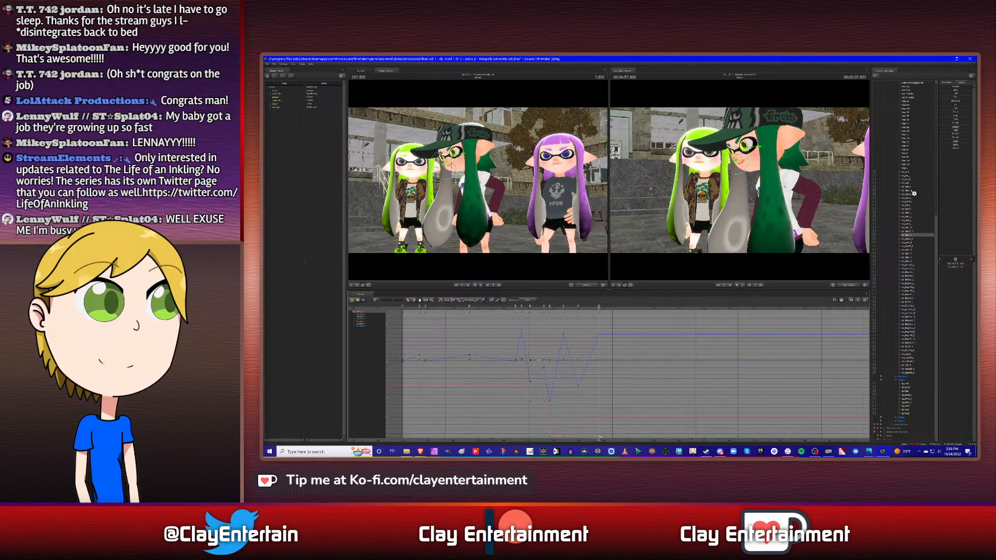
- Use the opposite side hair's next keyframe after 7.833 s as the timing and key all of this side hair's controls there
ctrl+click(914, 191)
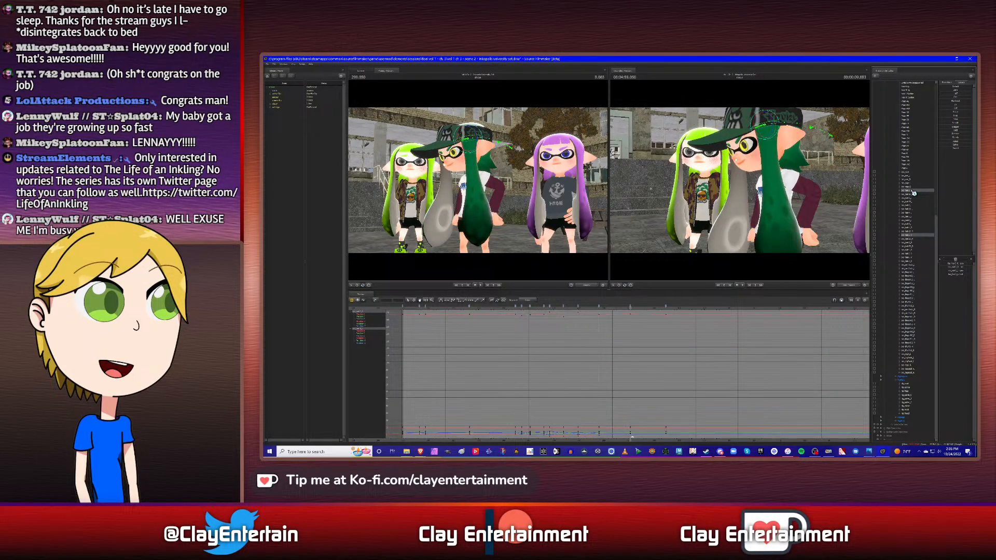
click(909, 231)
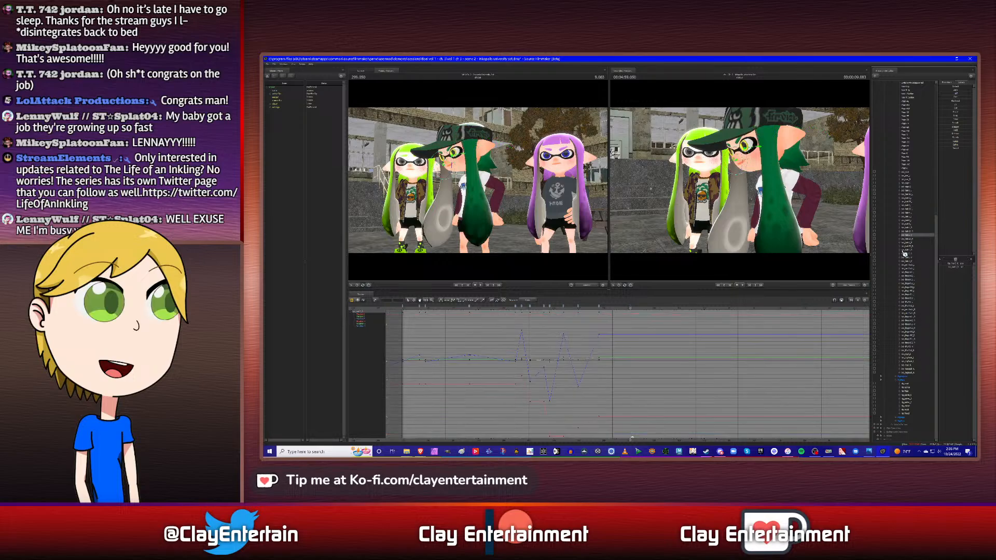
click(911, 228)
shift+click(913, 263)
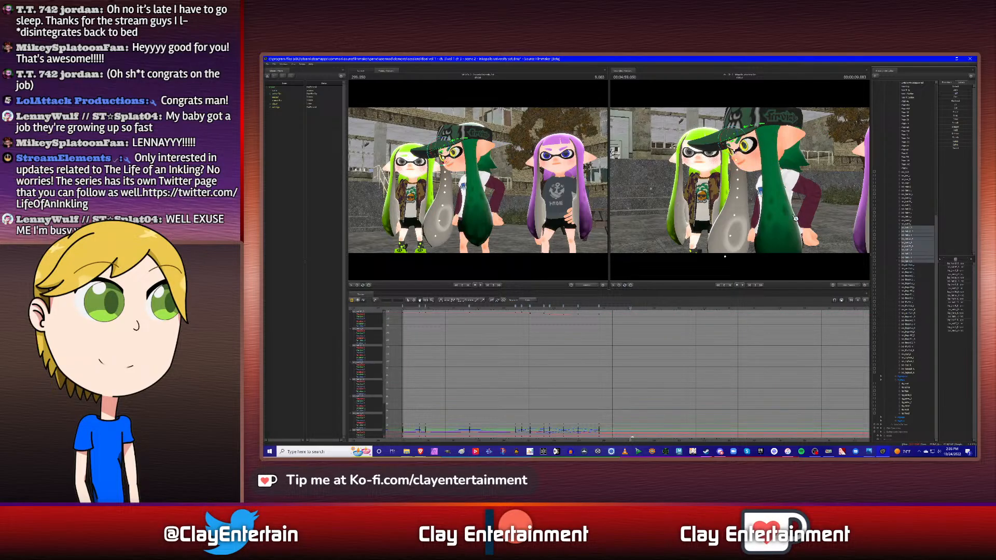
drag(739, 180, 724, 139)
key(m)
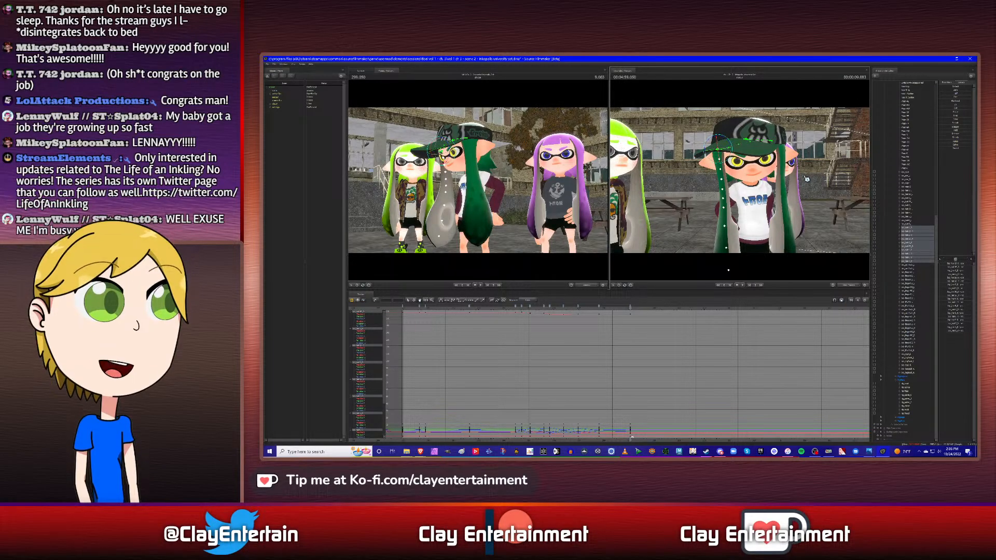
- Refine this side hair's sway from the character's front by comparing its 7.833 s pose with the following keyframe
key(Up)
drag(721, 138, 723, 140)
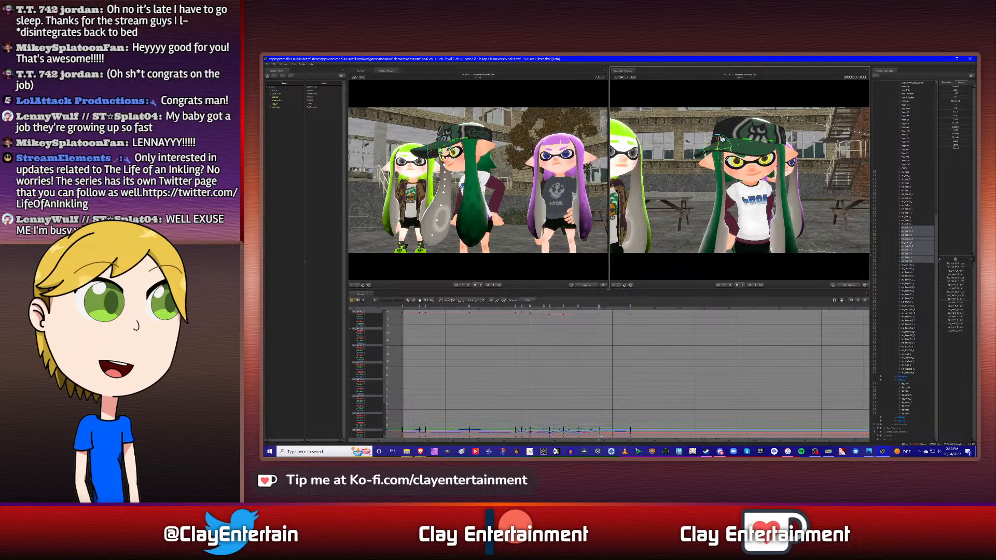
key(Down)
key(Up)
key(Down)
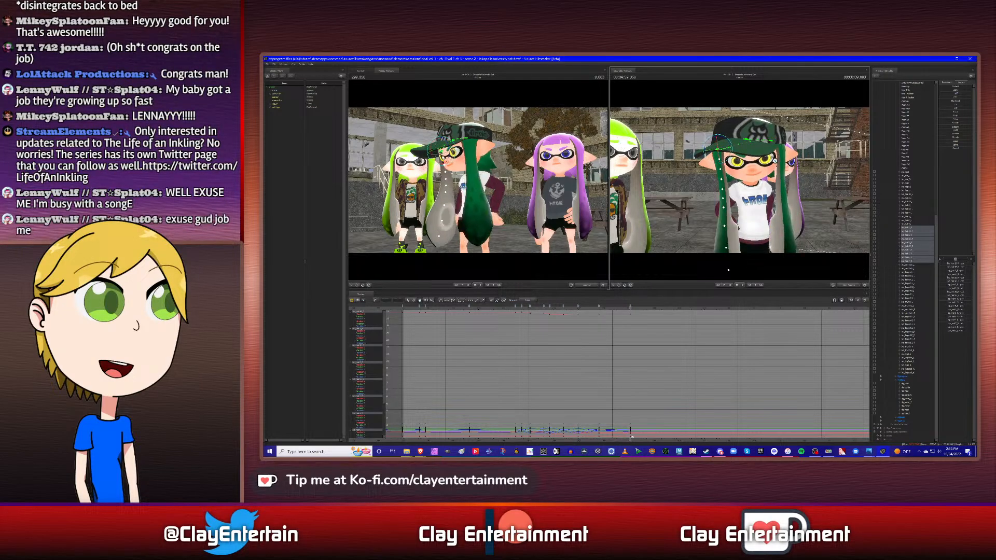
key(Up)
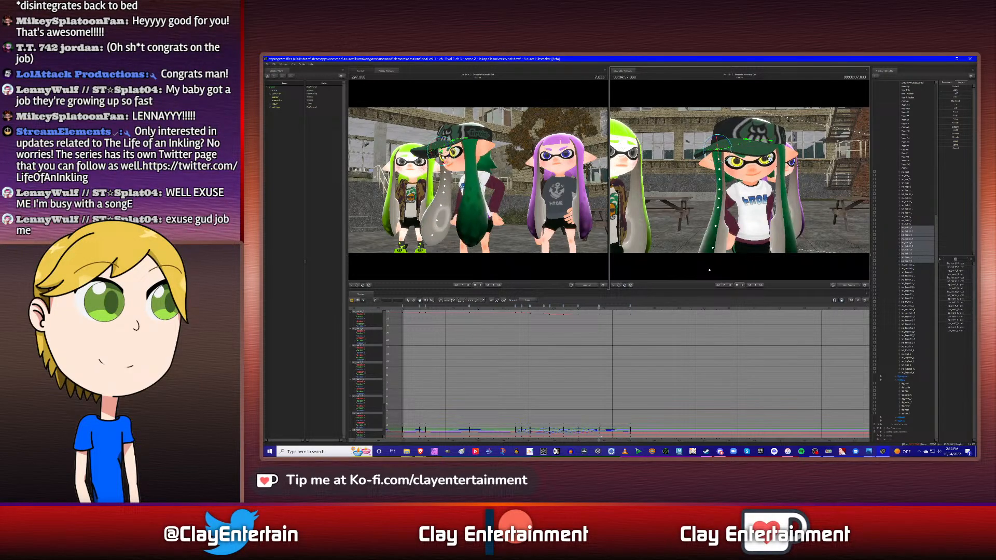
key(Down)
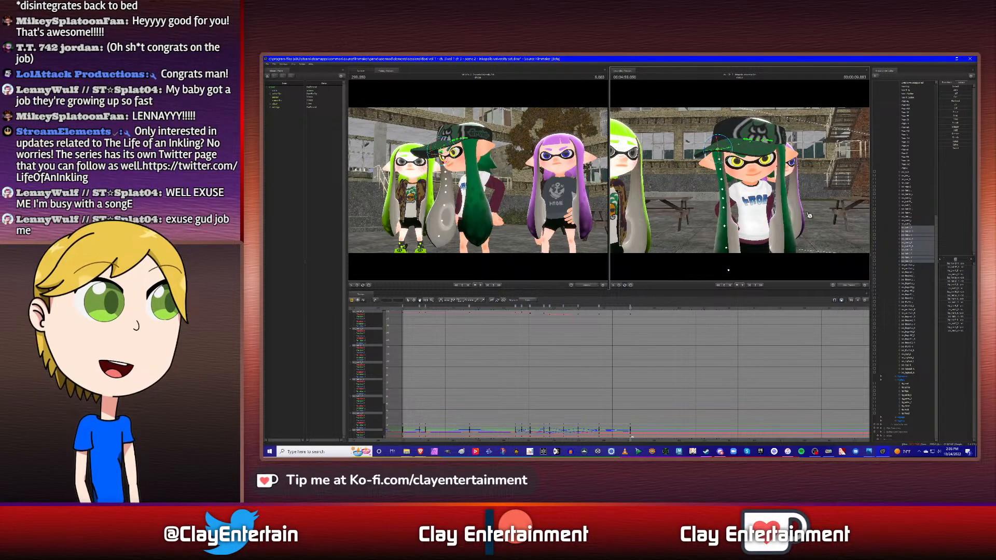
- Rotate all of this side hair's controls slightly outward at 10.500 s, matching the opposite side hair's last keyframe time
click(911, 191)
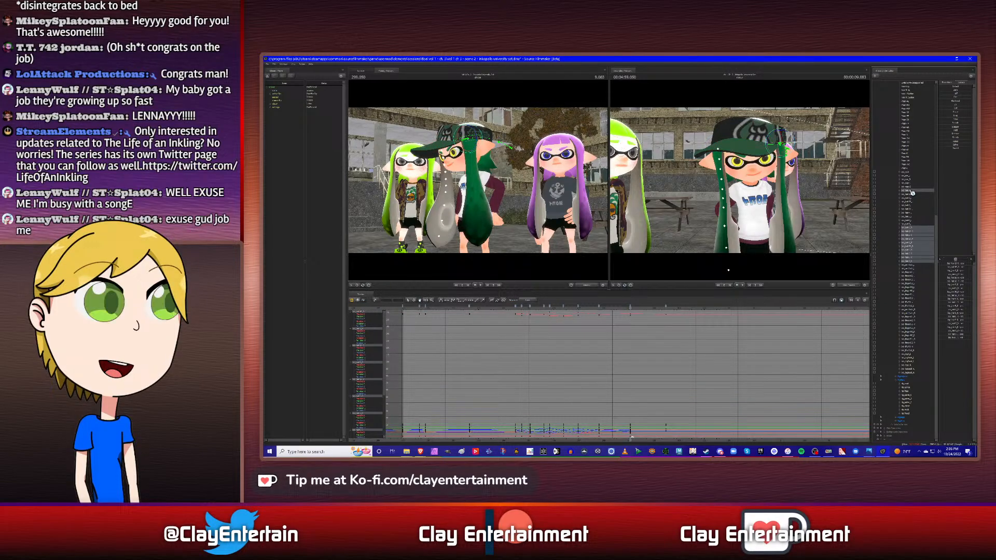
key(Down)
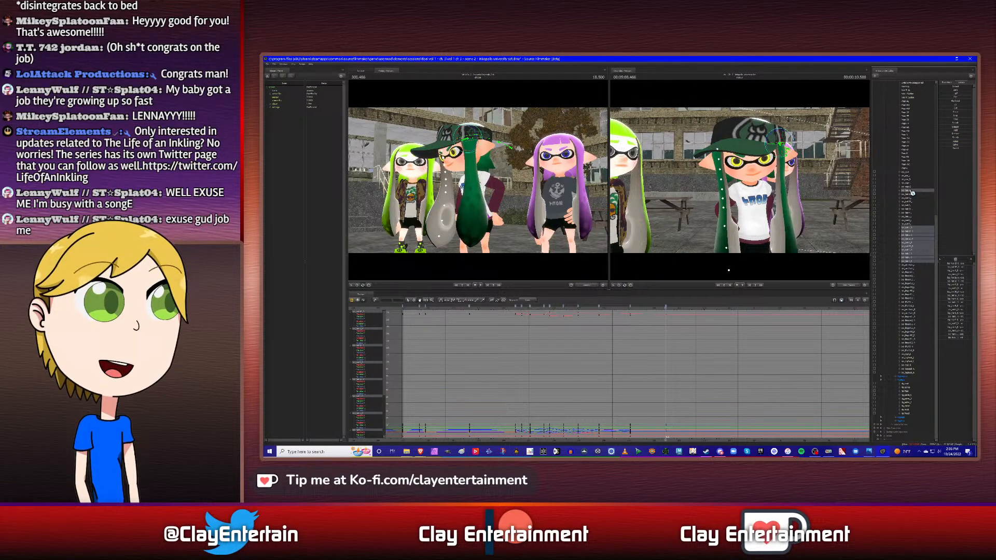
ctrl+click(911, 191)
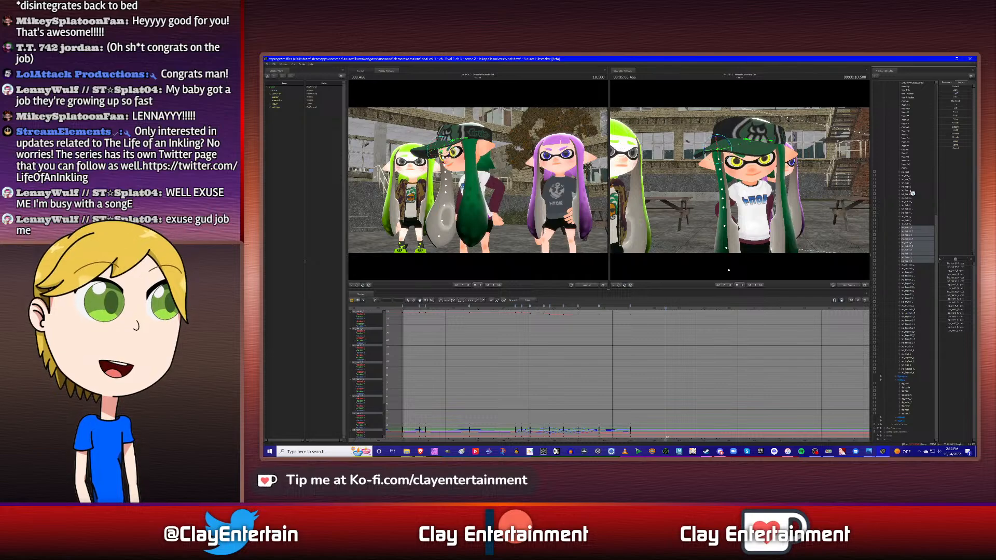
click(723, 139)
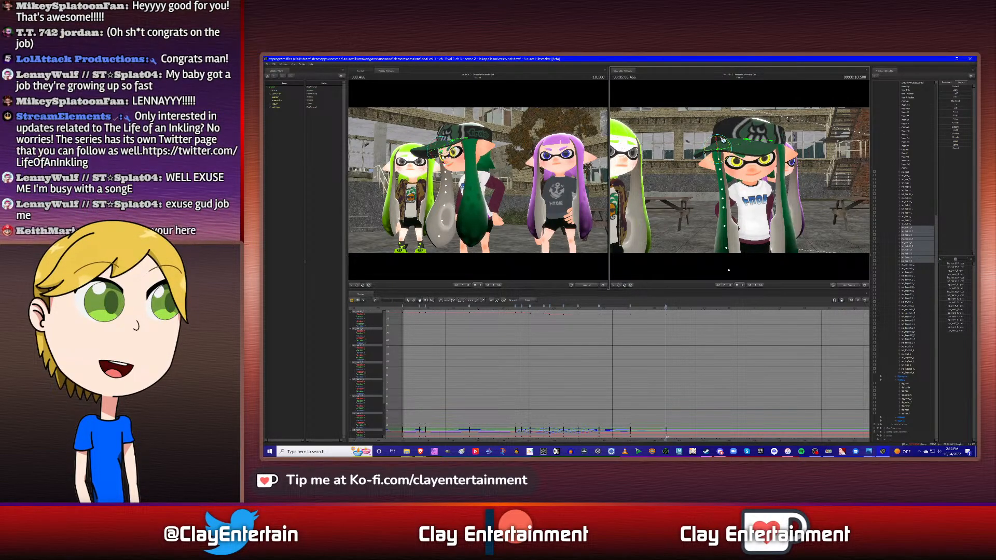
drag(724, 139, 719, 141)
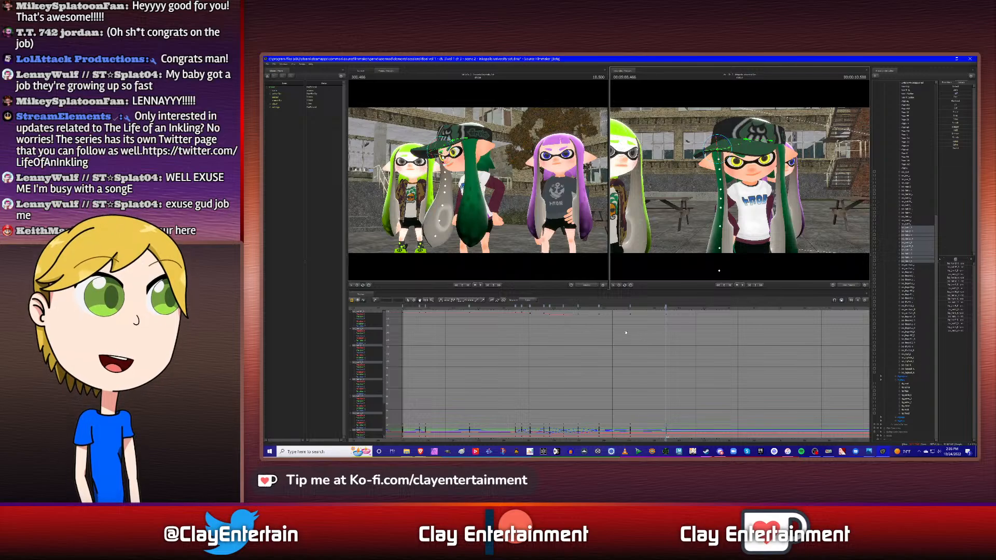
- Select all of this side hair's keyframes up to 10.500 s in the graph and adjust their curve tangents
scroll(684, 355, down, 2)
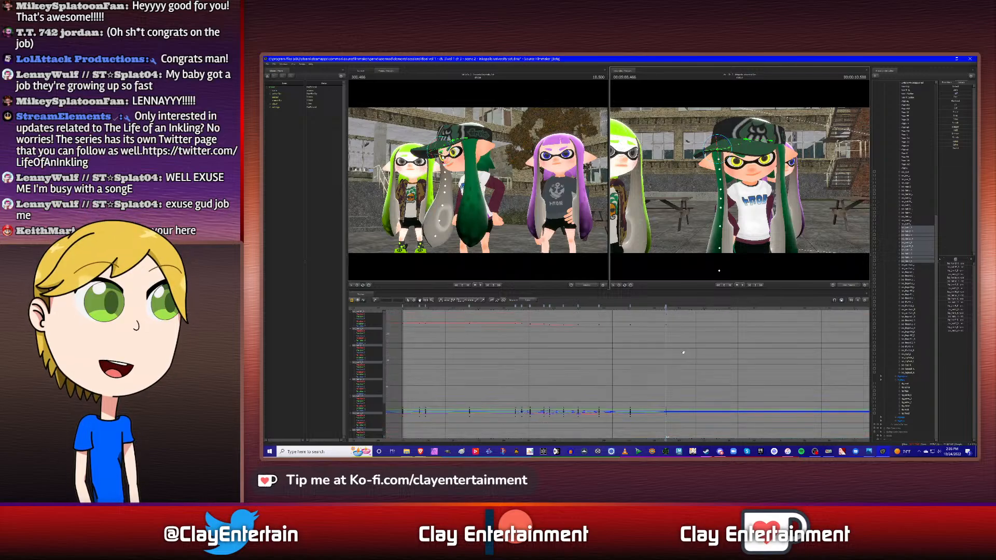
click(409, 300)
drag(456, 318, 677, 431)
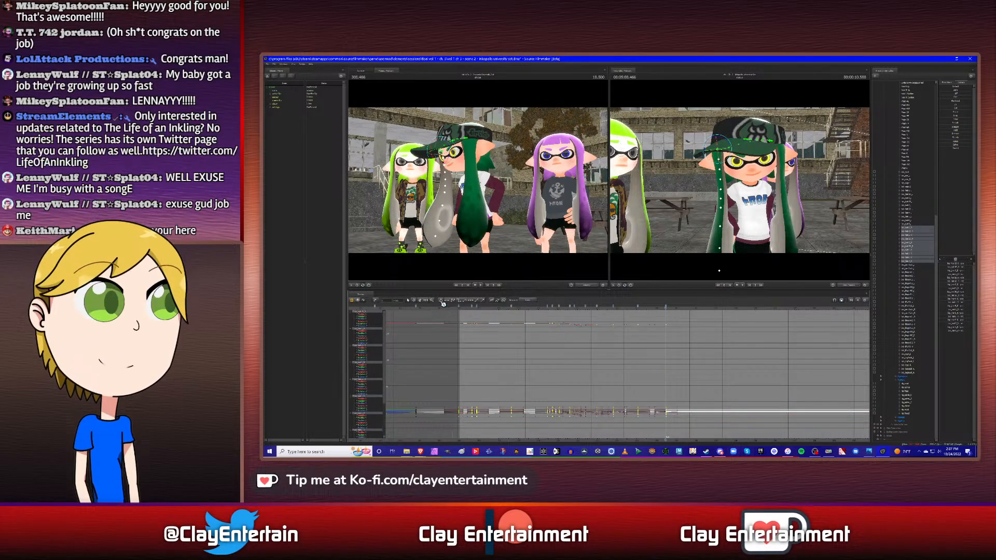
click(540, 315)
- Replay the hair swing from just before the head turn to 10.500 s and check the final frames
click(538, 308)
key(space)
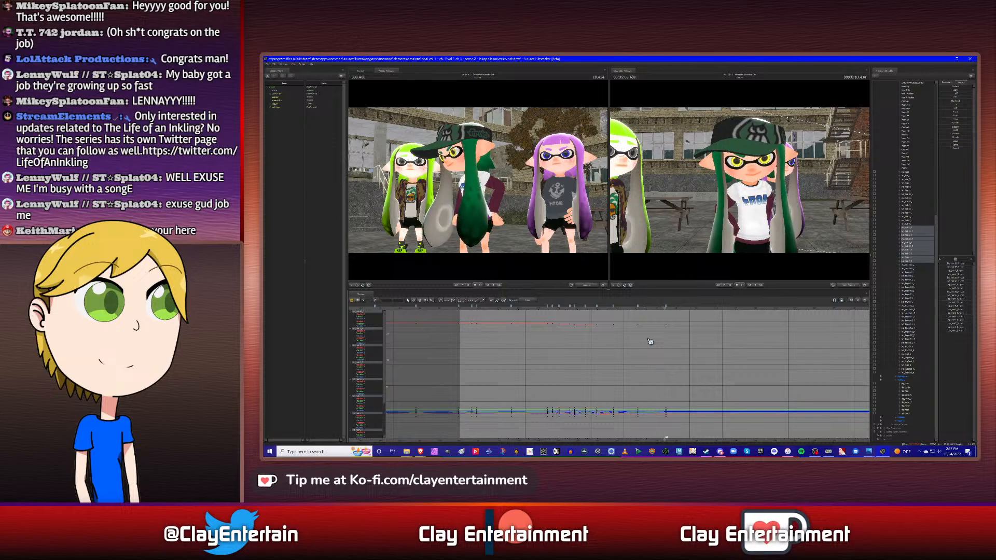
key(Left)
key(Left)
key(Left)
key(Left)
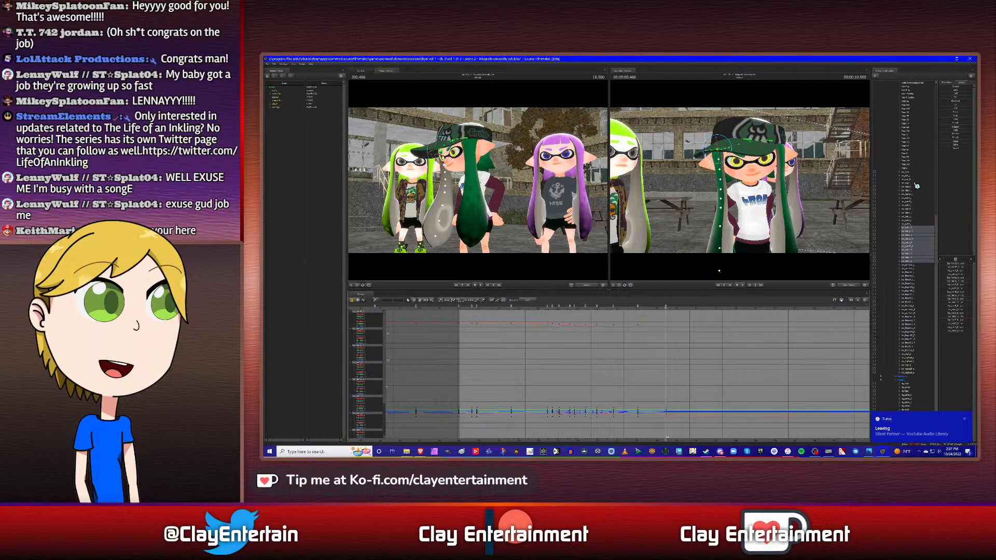
- Rotate the top controls of both side hairs slightly at 10.500 s, viewing the character from each side
click(907, 228)
alt+drag(740, 180, 830, 182)
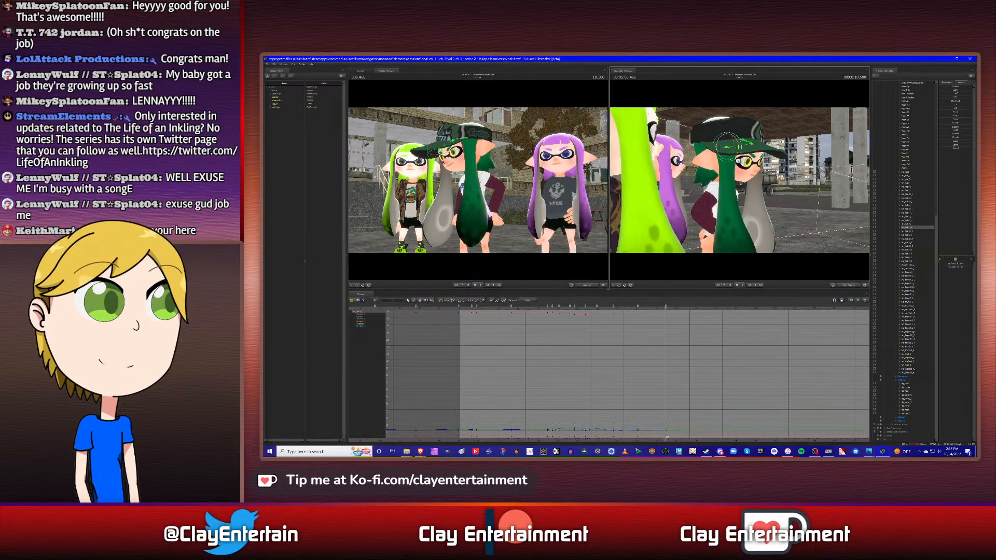
drag(739, 160, 738, 161)
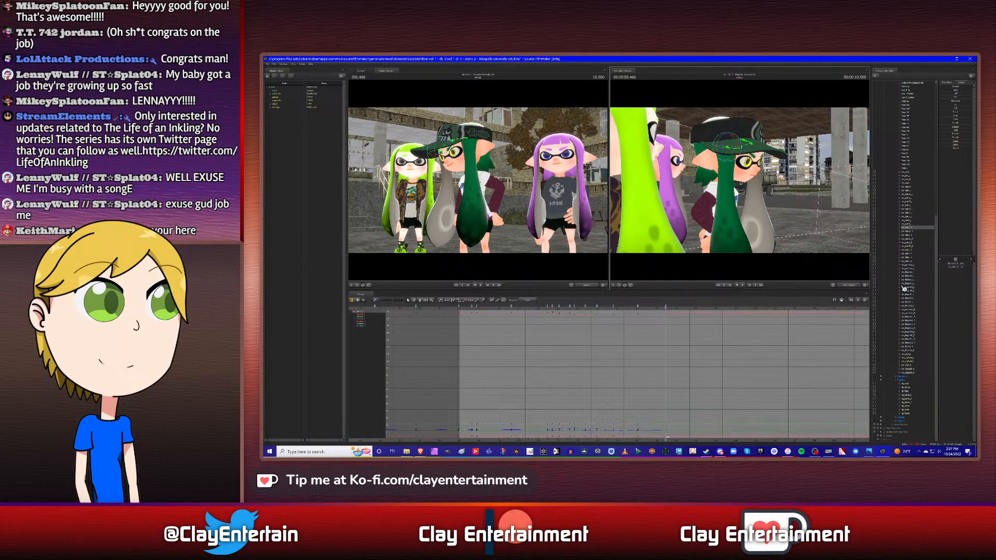
click(908, 191)
alt+drag(799, 219, 643, 180)
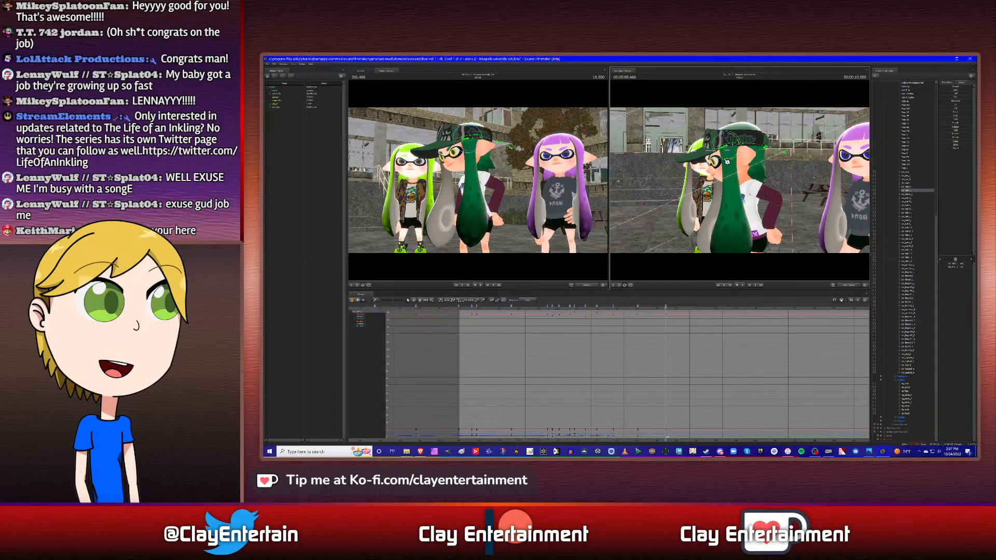
drag(726, 161, 722, 160)
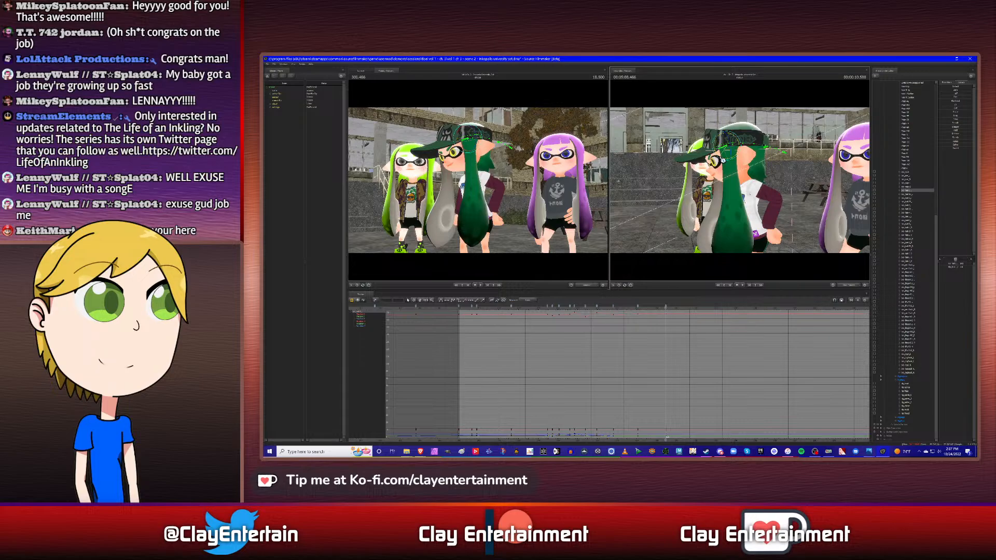
- Replay the settled swing and inspect the curves of individual side hair controls through 10.500 s
click(545, 309)
key(space)
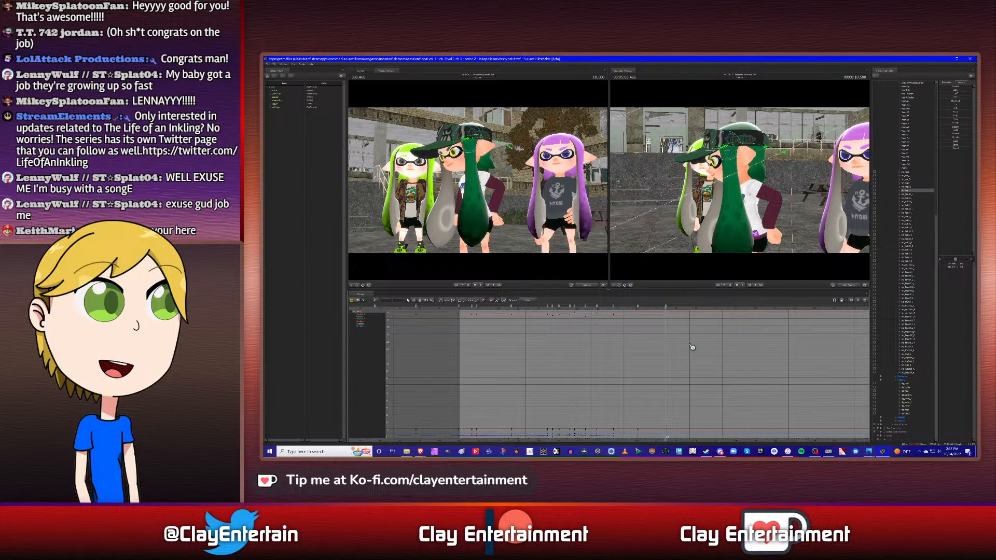
click(909, 231)
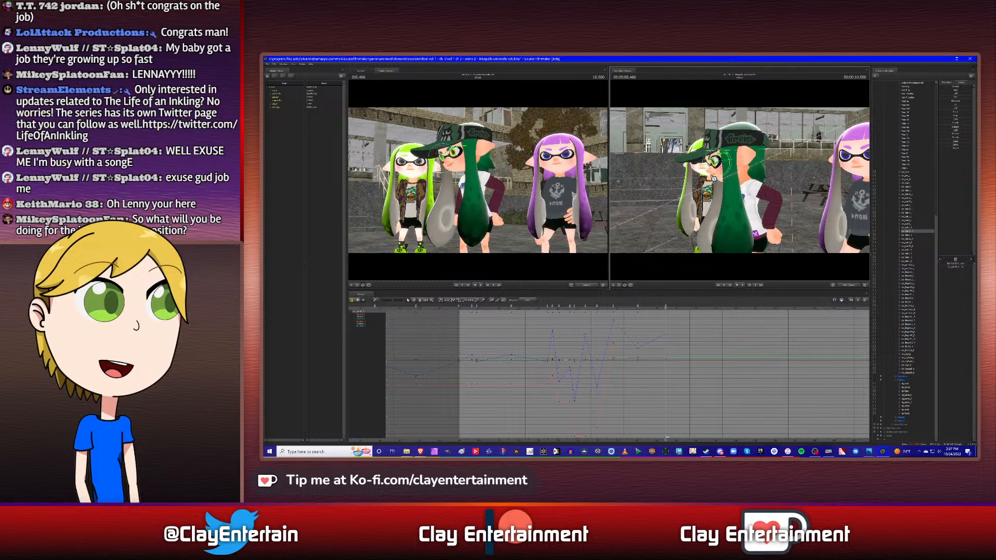
click(914, 239)
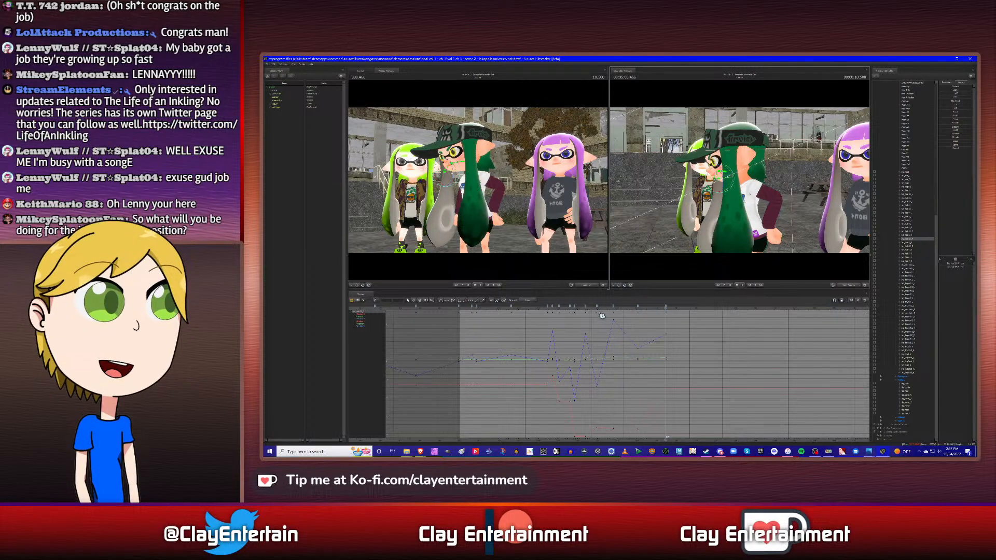
click(544, 307)
key(space)
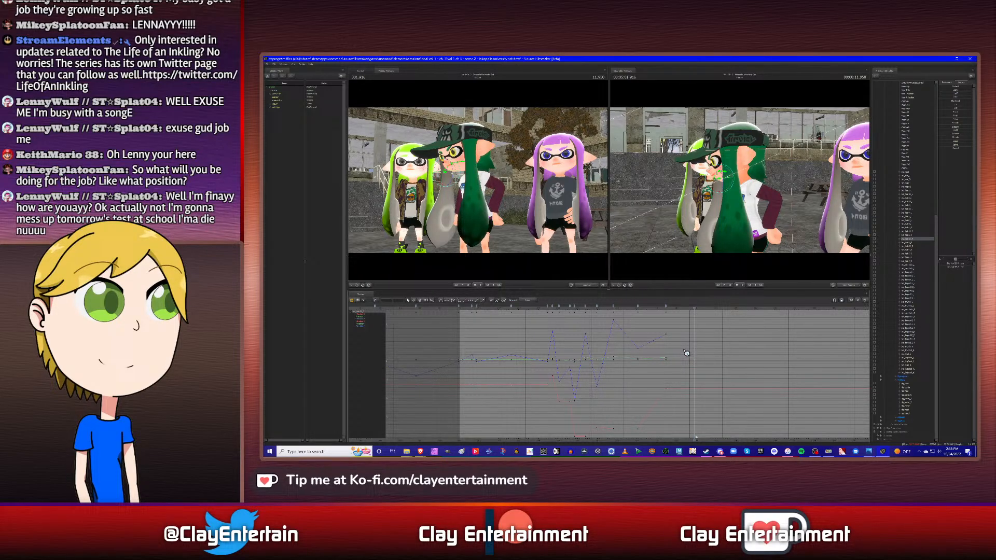
- Key both of the middle character's hand controls at 4.500 s and at the shot's start, selecting all their keyframes in the graph
key(Home)
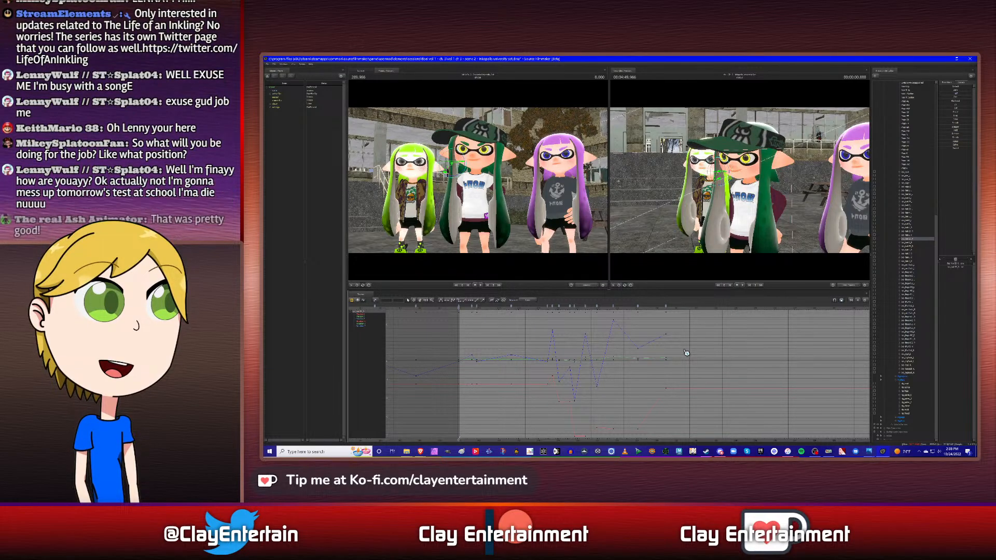
key(space)
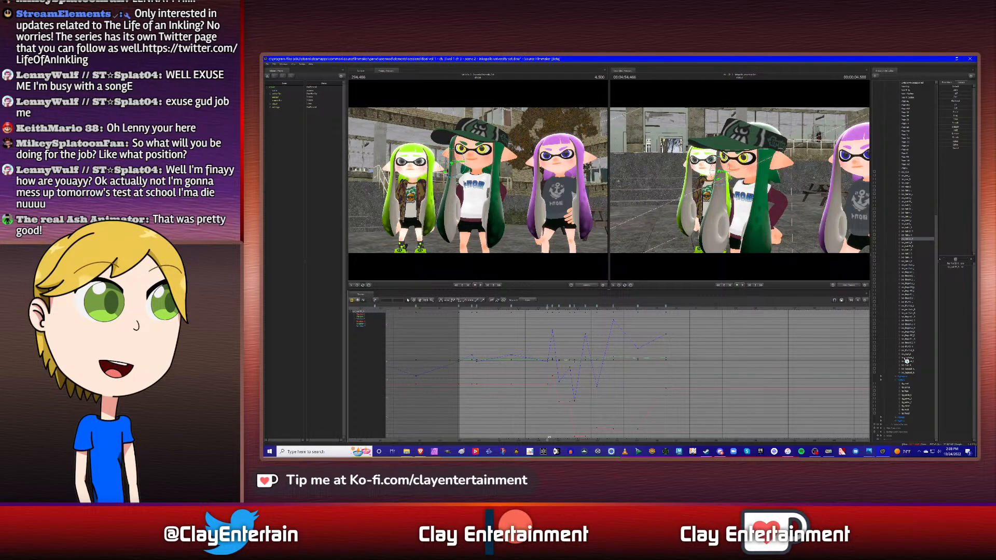
drag(937, 325, 926, 157)
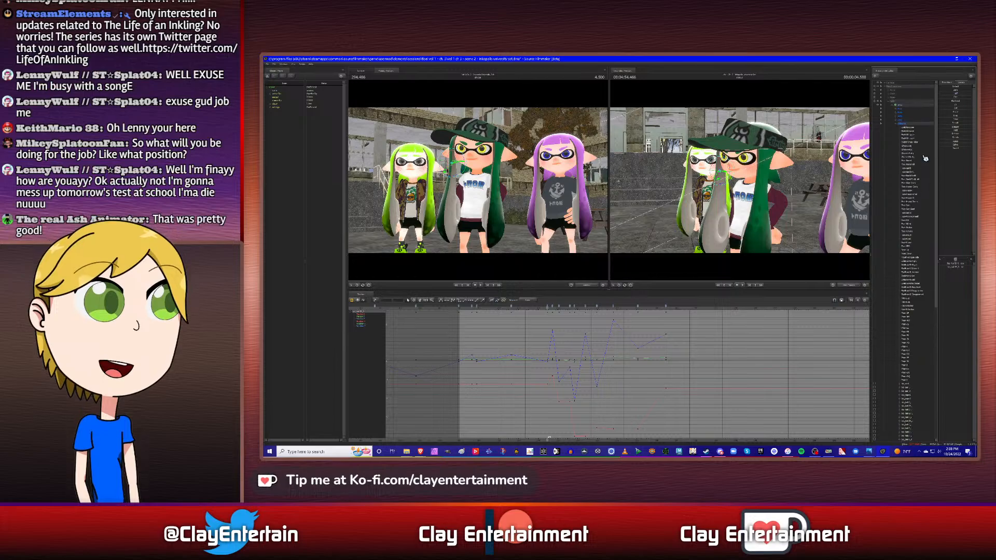
click(899, 128)
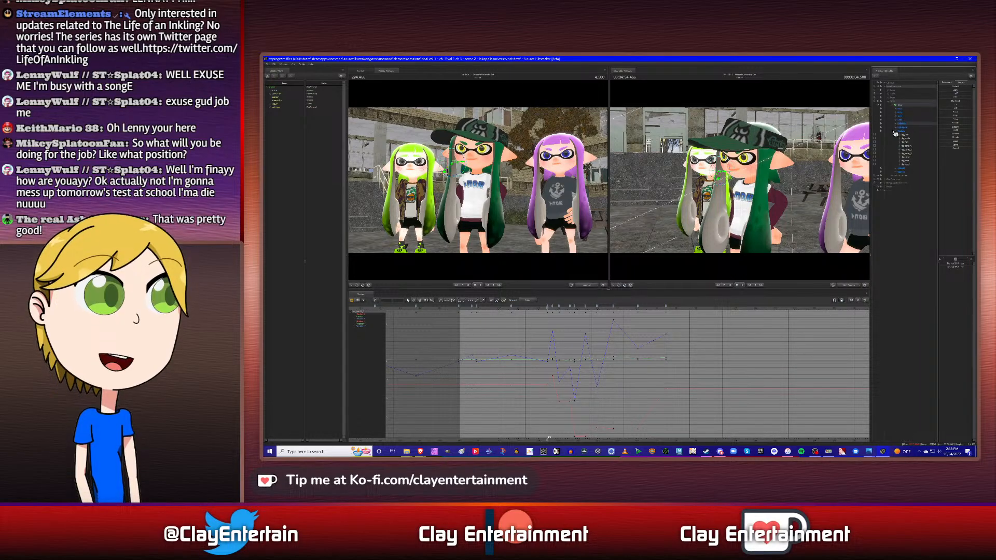
click(898, 140)
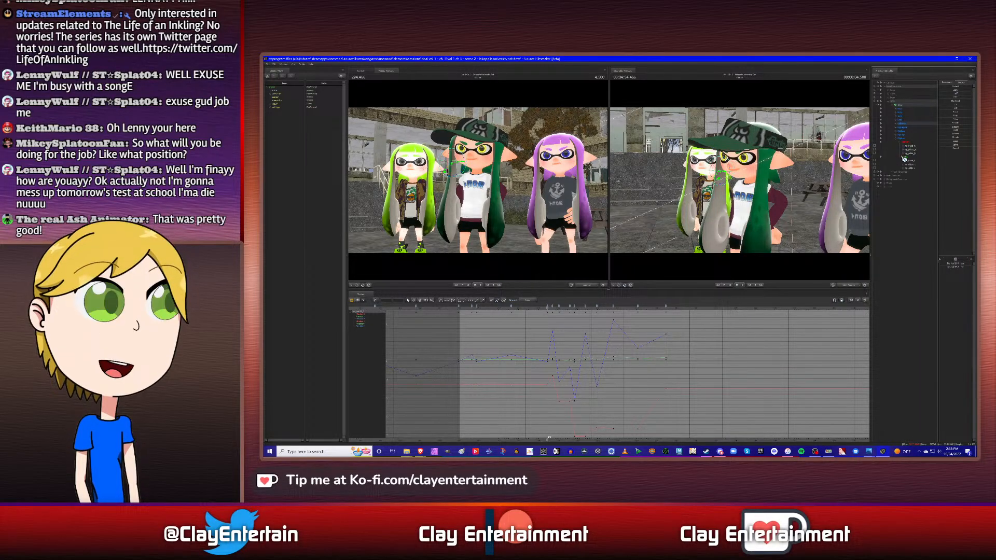
click(912, 147)
ctrl+click(915, 162)
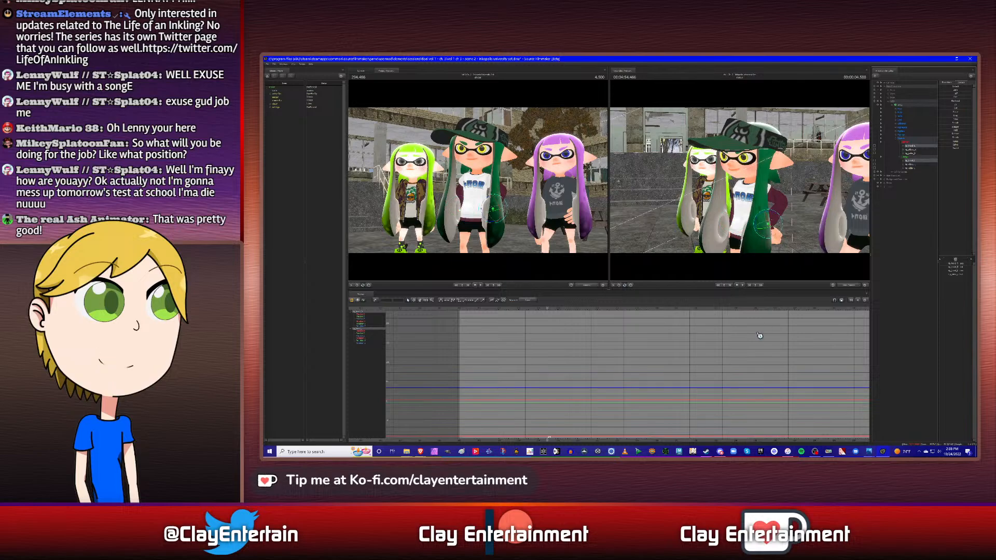
key(Up)
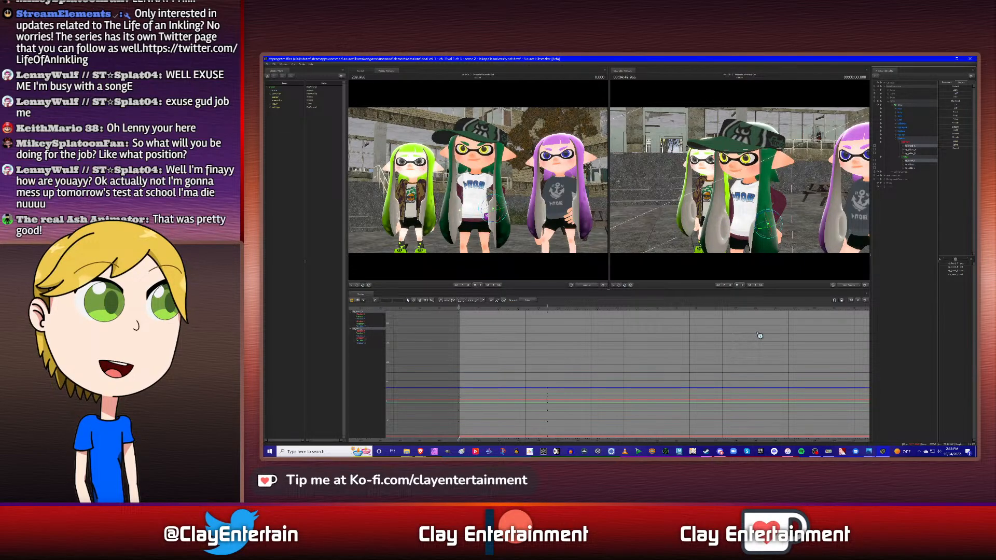
key(f)
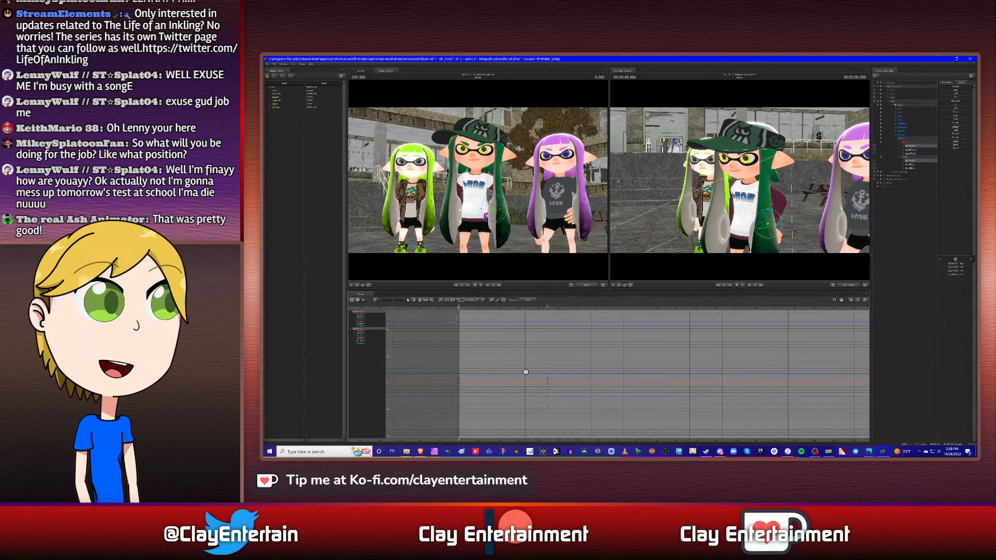
key(ctrl+a)
click(570, 337)
click(953, 451)
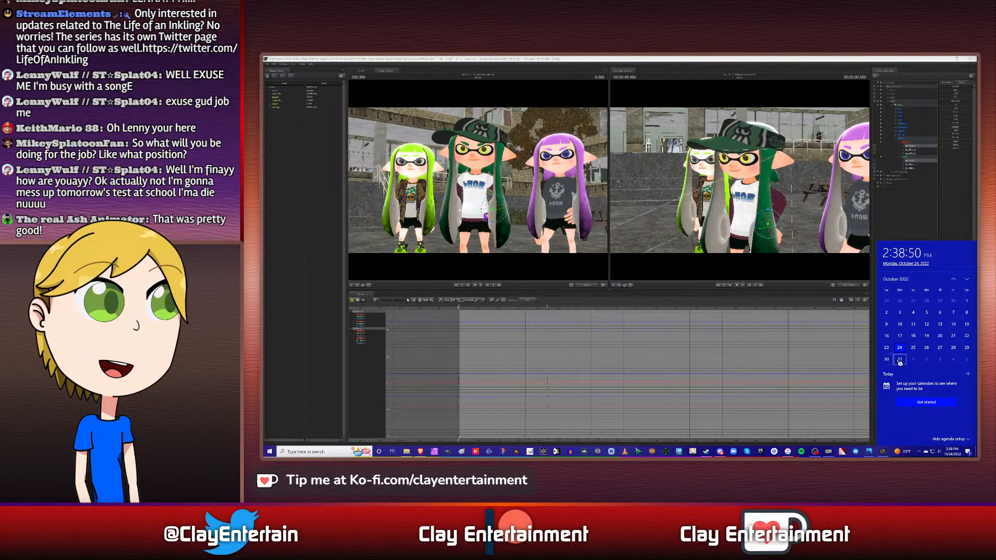
click(916, 225)
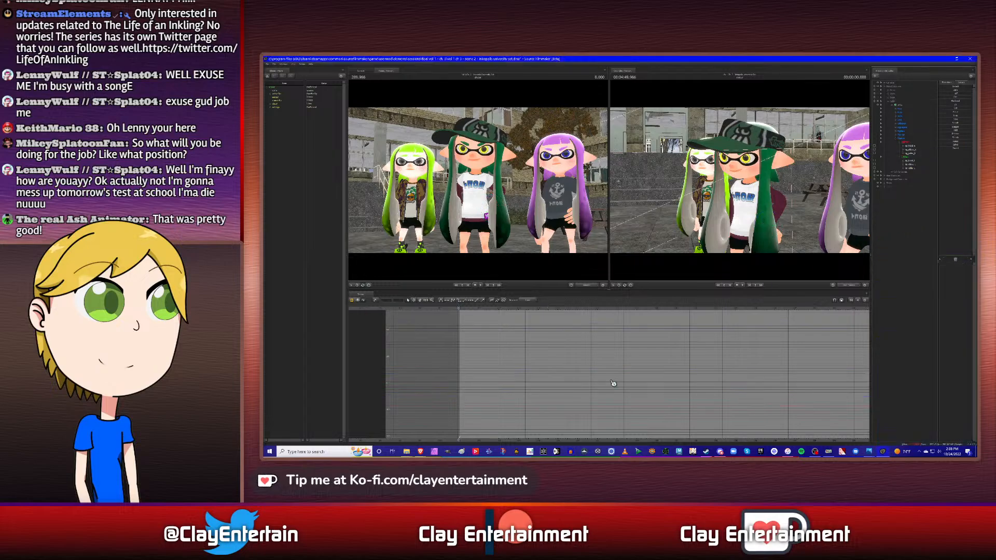
- Compare the keyframes of both hand controls with those of the waist control, stepping from the shot's start to 4.750 s
click(912, 148)
ctrl+click(912, 162)
click(896, 131)
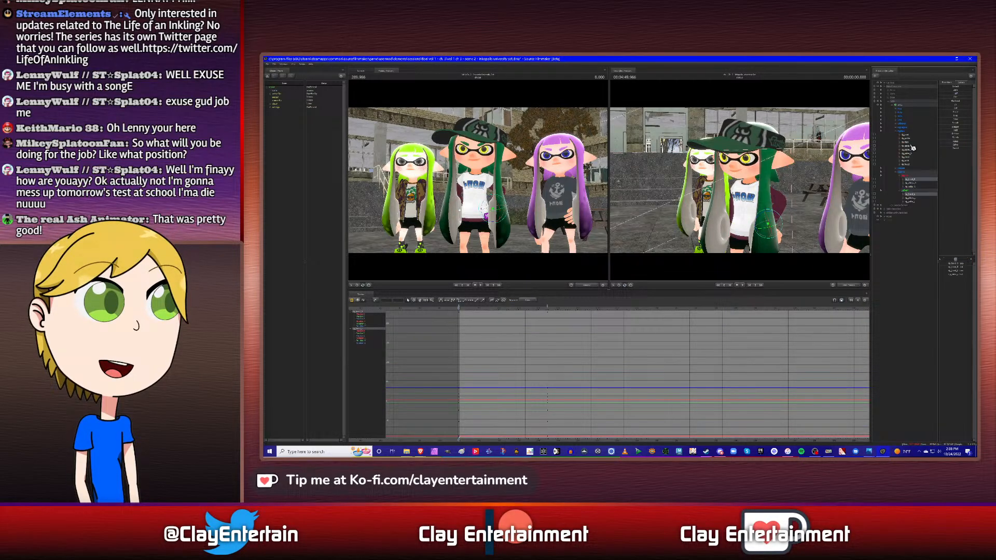
ctrl+click(910, 146)
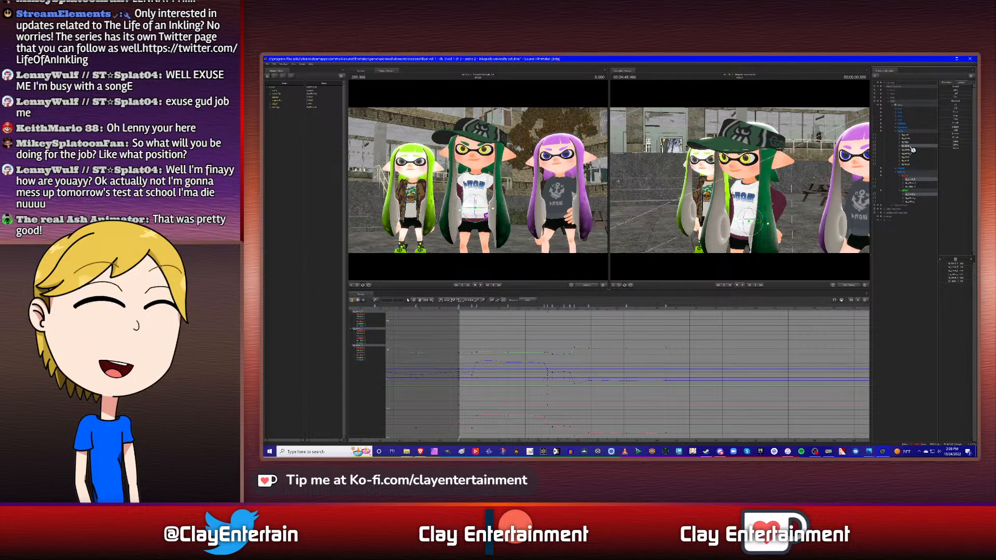
key(Down)
key(Down)
key(Down)
key(Down)
key(Down)
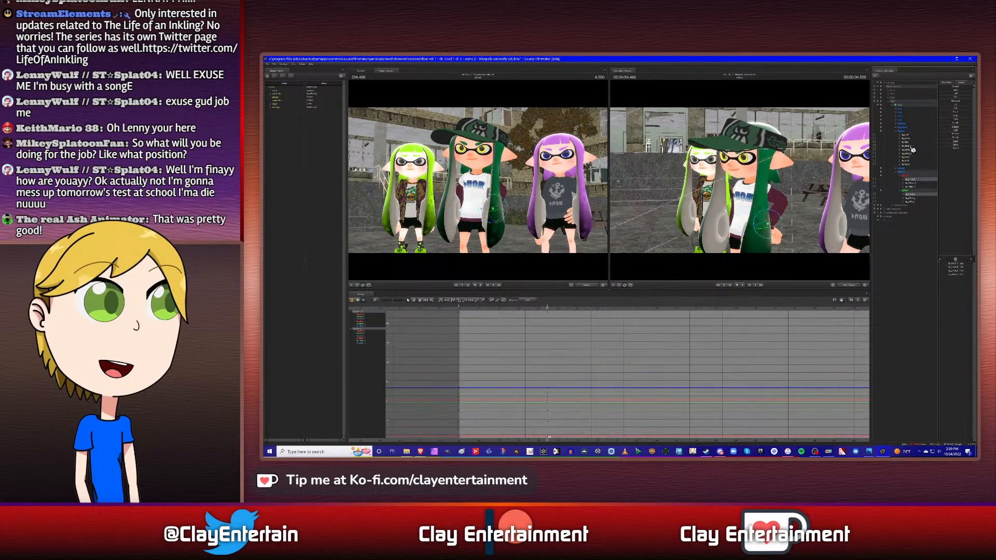
key(Down)
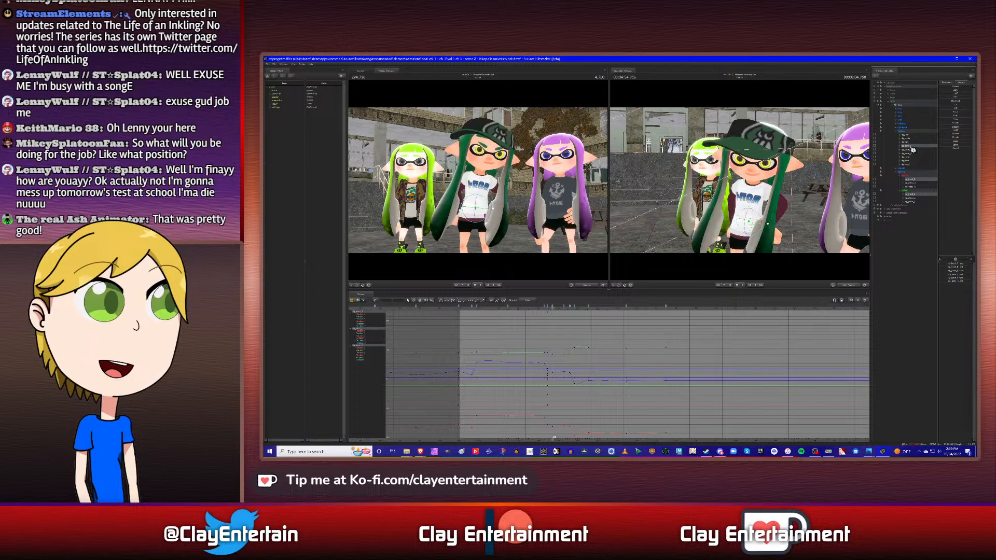
click(911, 148)
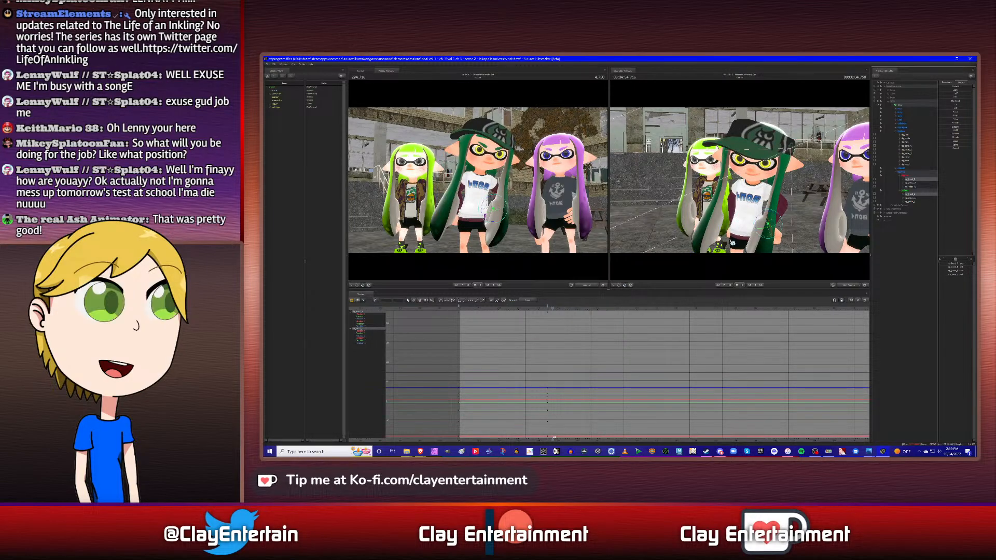
- Examine the curves of each hand and the waist control at 4.750 s, viewing the pose from the front and side
click(909, 177)
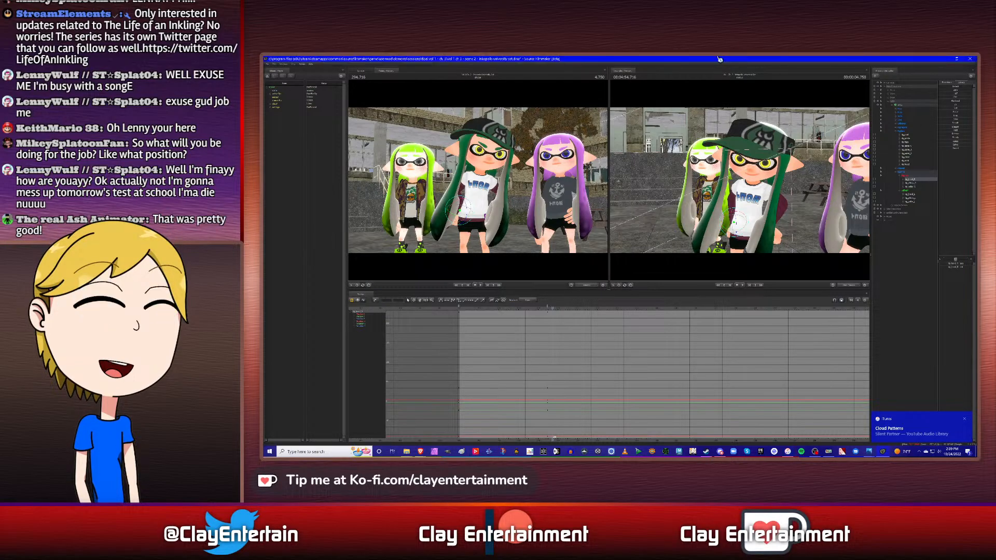
drag(704, 195, 741, 181)
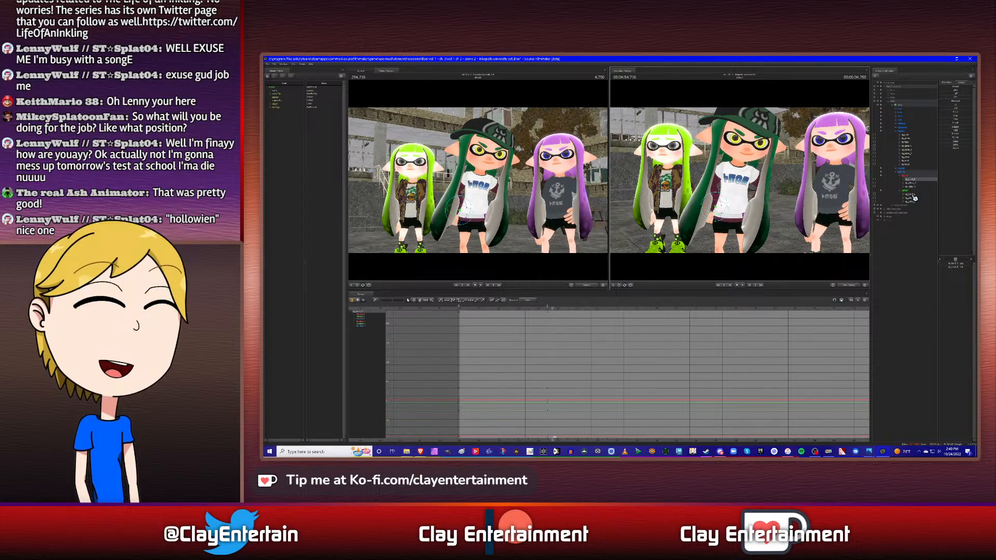
click(911, 148)
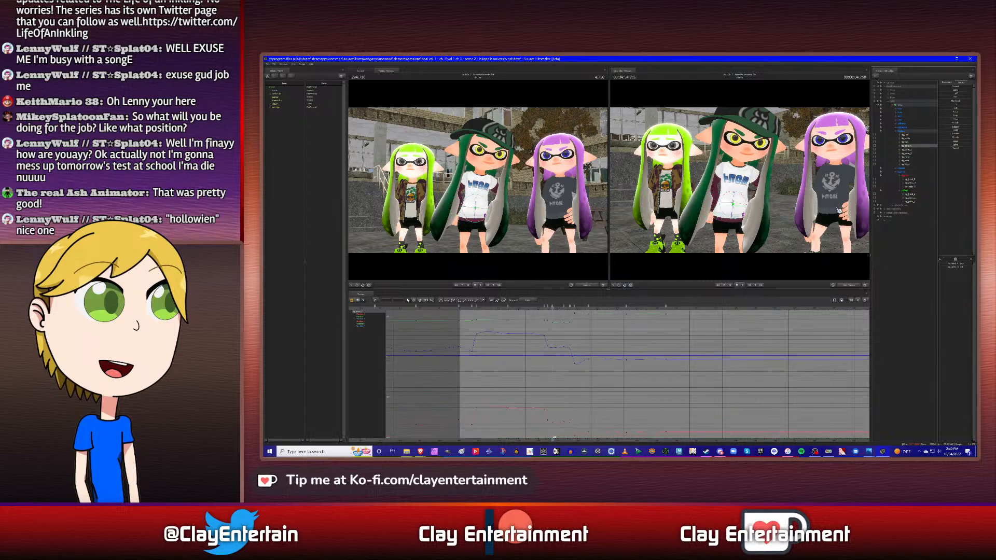
scroll(604, 360, down, 2)
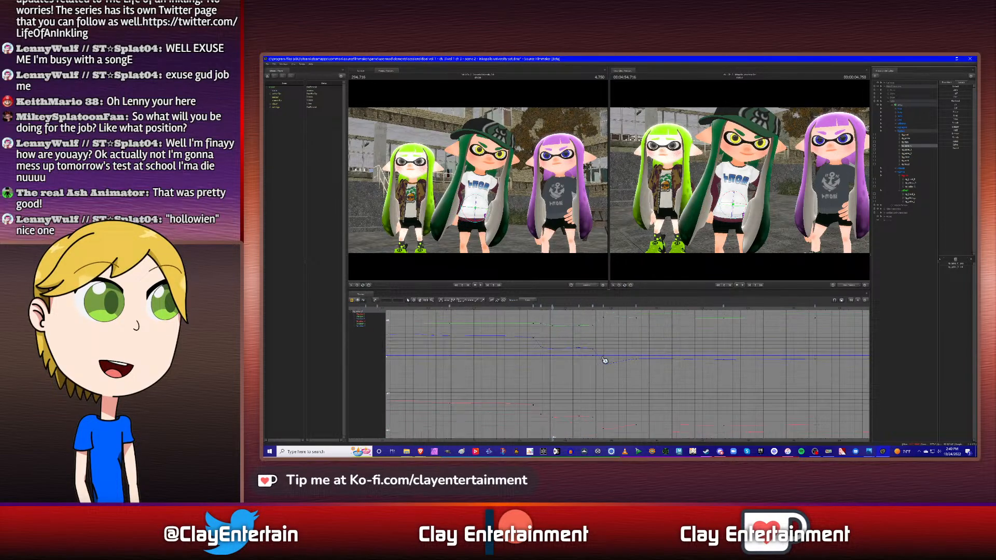
scroll(590, 358, up, 2)
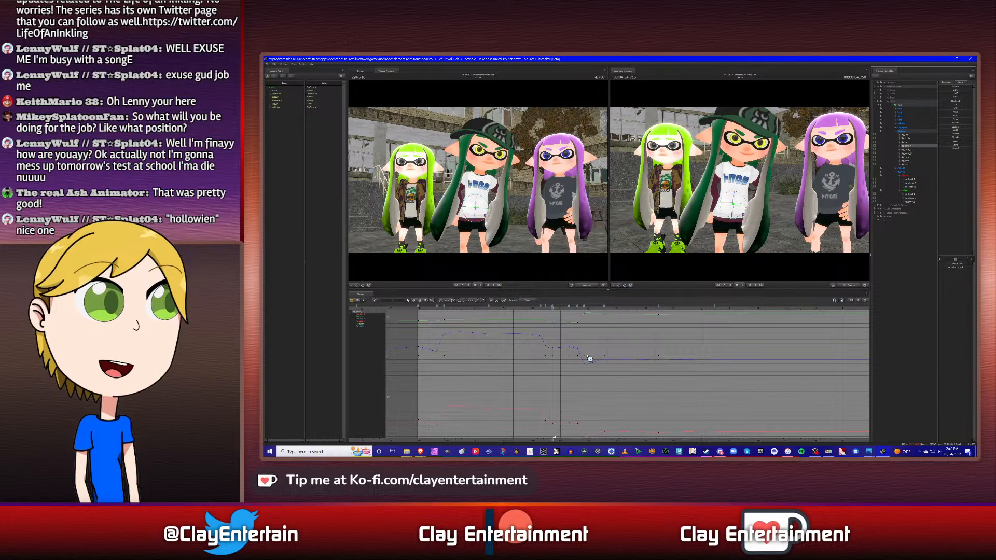
click(914, 182)
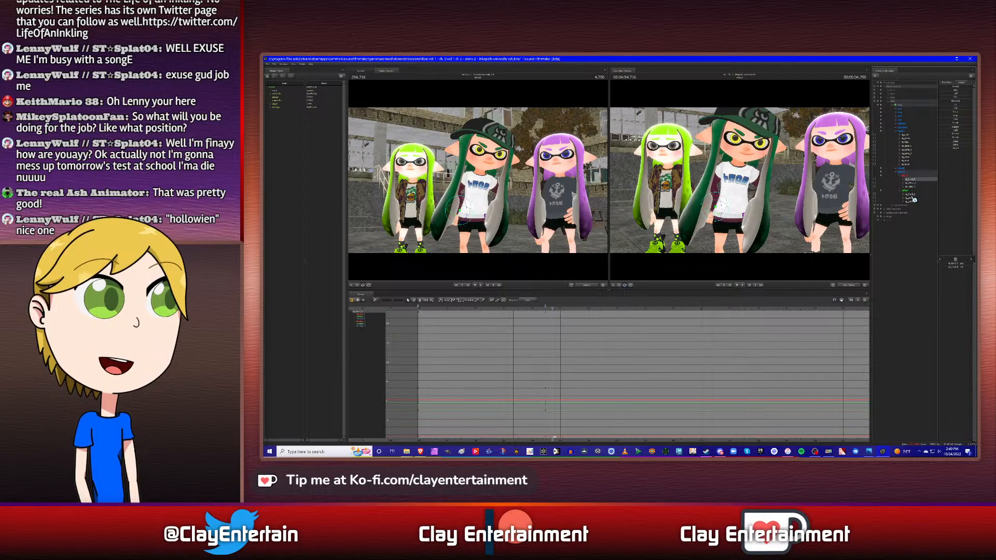
click(914, 197)
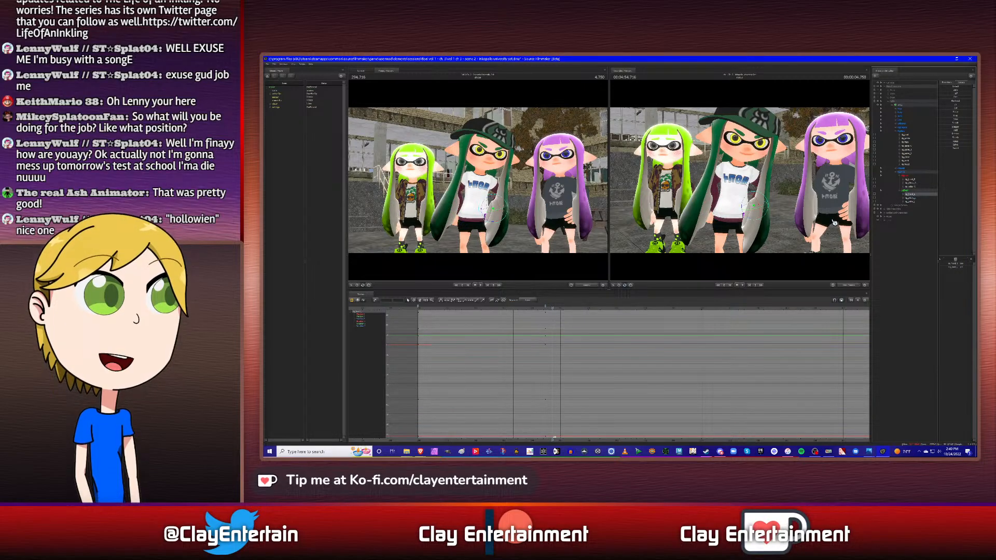
alt+drag(836, 235, 786, 210)
click(913, 180)
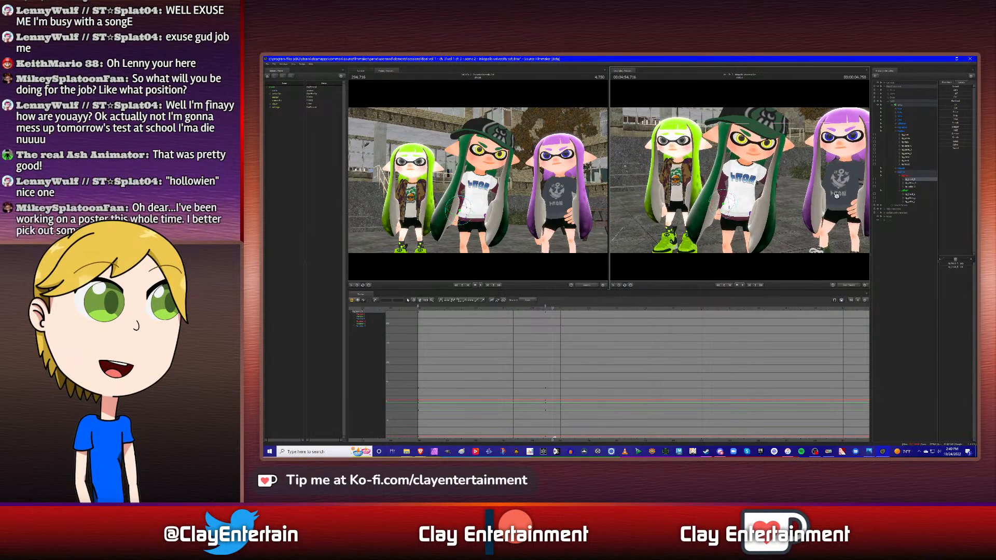
click(912, 195)
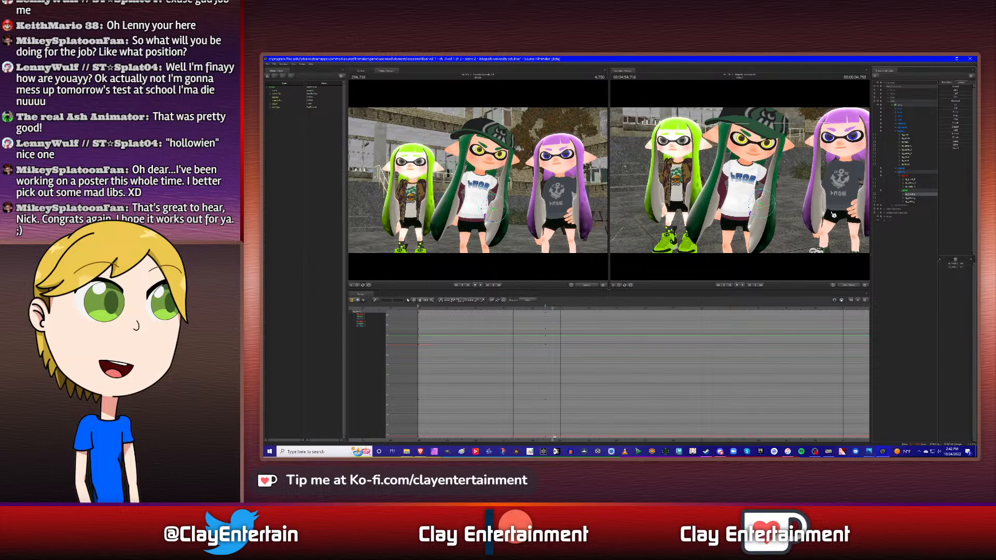
alt+drag(830, 214, 806, 211)
key(Up)
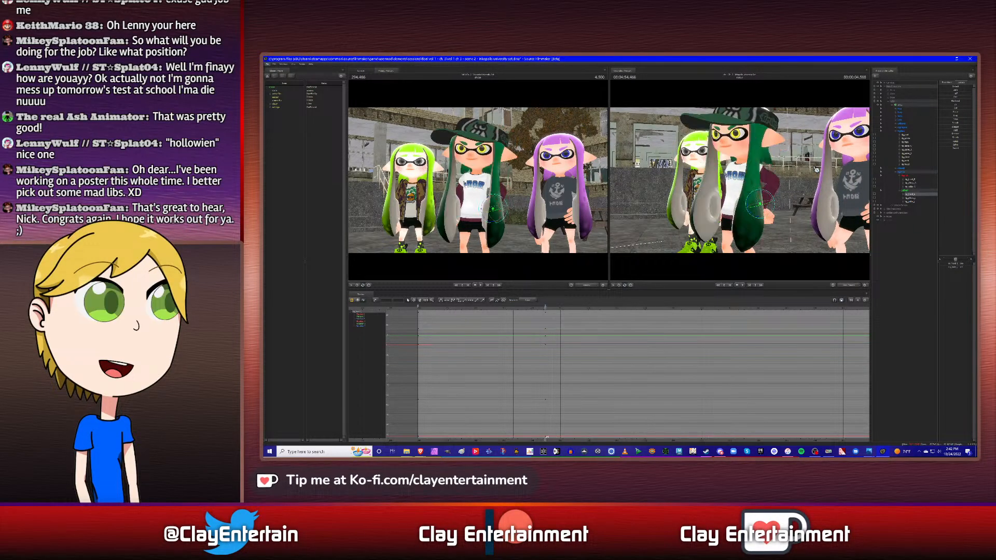
- Select all finger controls of both hands and key them at 4.500 s and at the shot's start
click(896, 127)
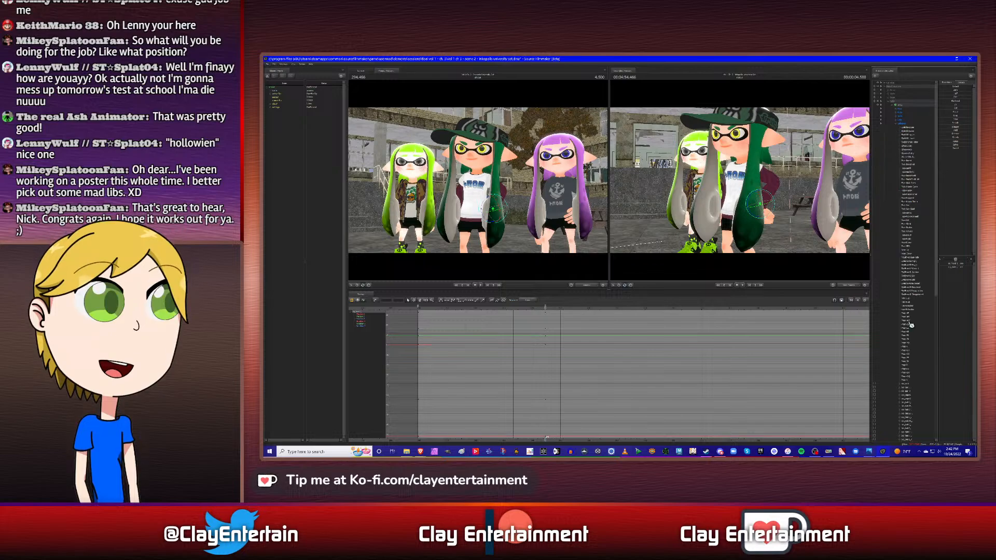
scroll(910, 324, down, 12)
scroll(911, 324, down, 5)
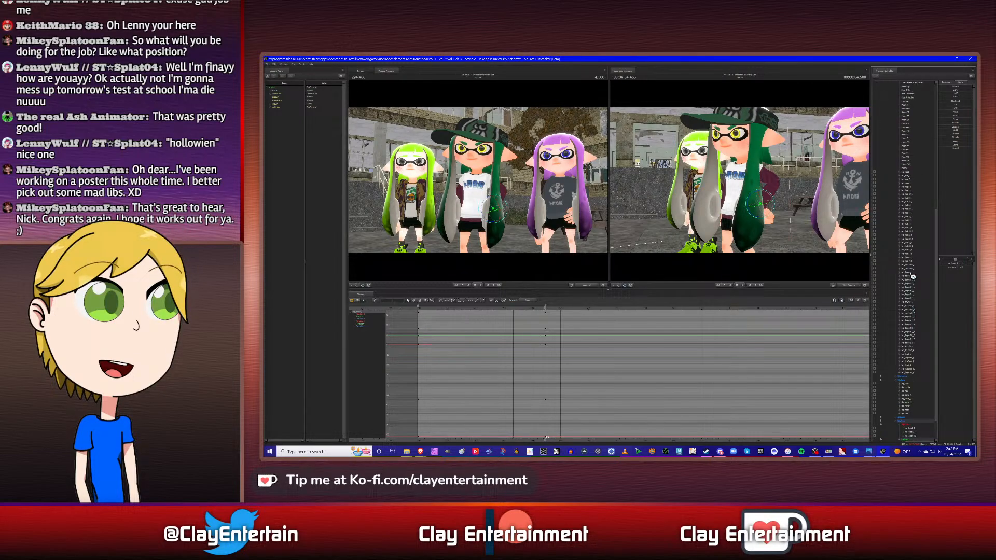
click(911, 273)
shift+click(913, 354)
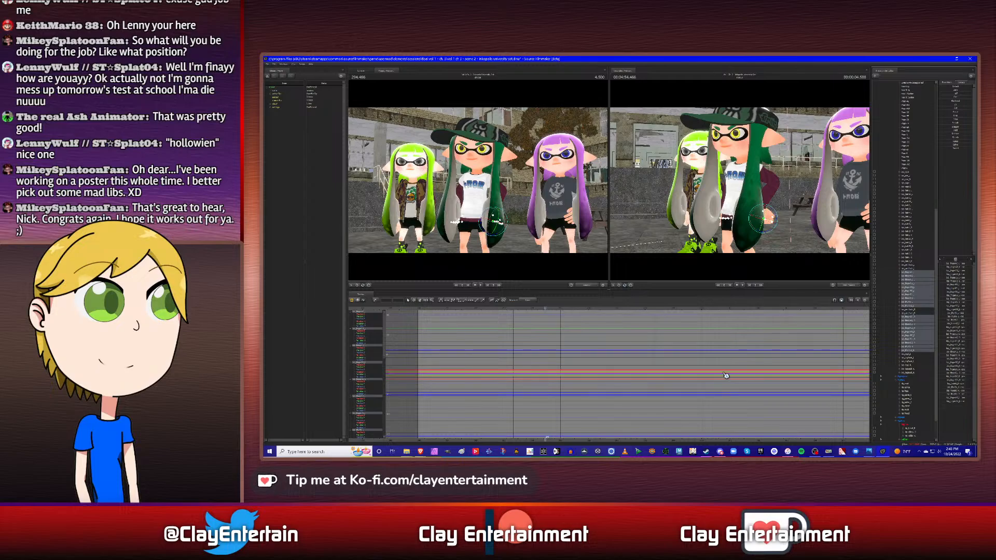
key(m)
key(Up)
key(m)
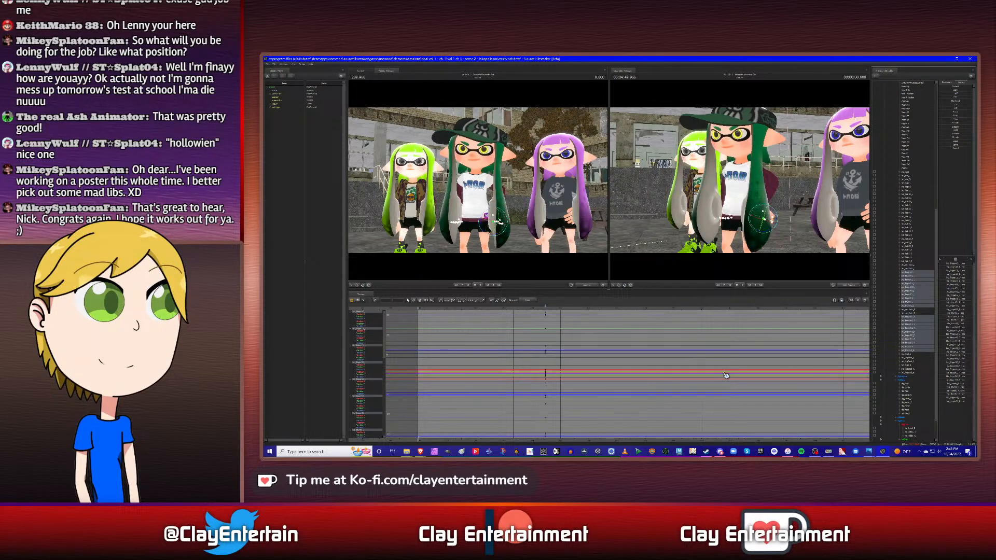
scroll(473, 349, down, 3)
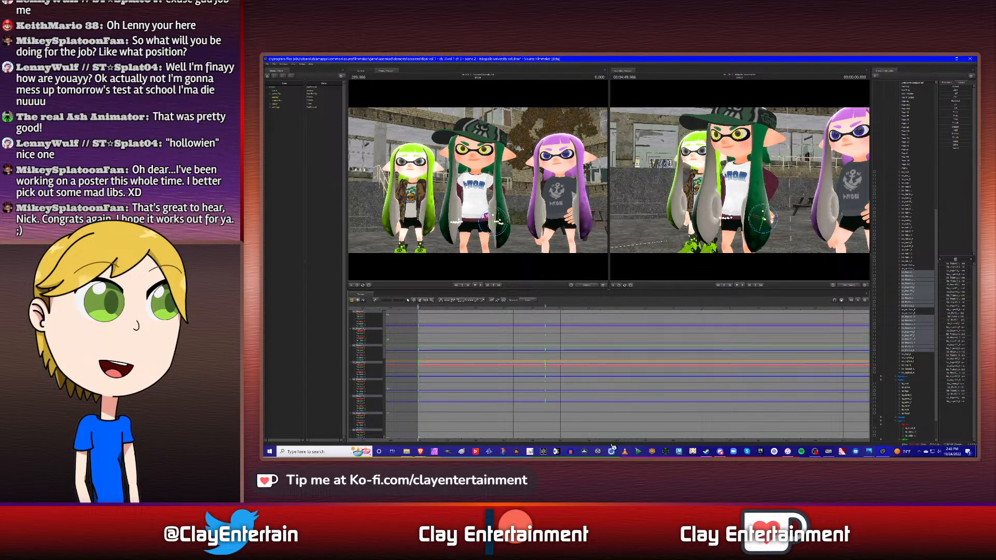
key(ctrl+a)
click(549, 313)
click(538, 308)
key(Down)
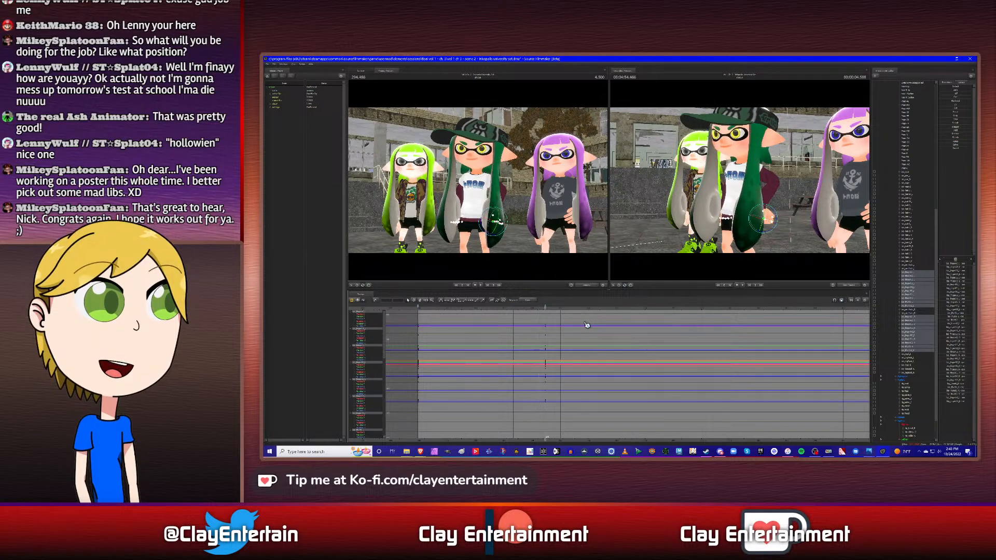
- Check the waist control's curves and the middle character's turn between 4.500 s and 8.366 s, viewing the trio from the front
click(907, 394)
click(560, 309)
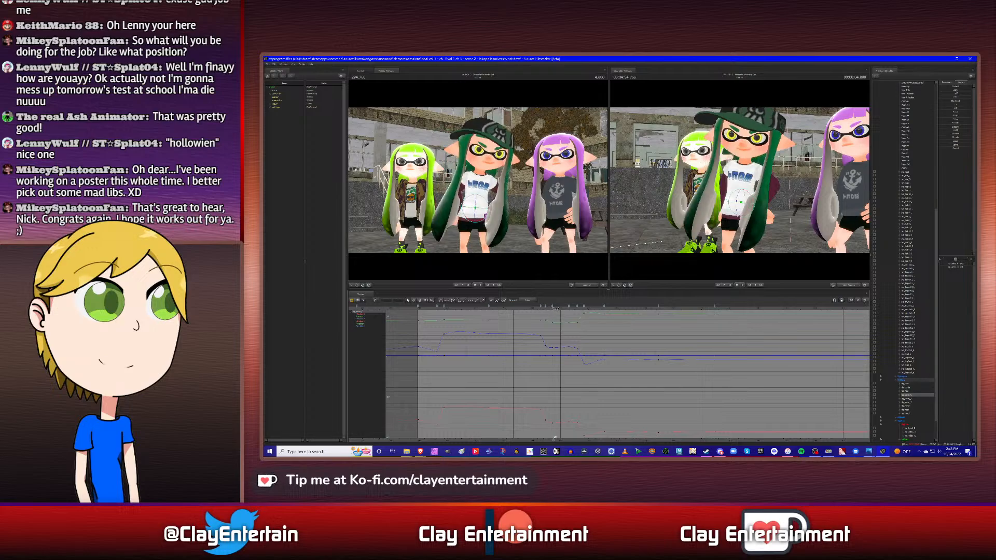
key(Up)
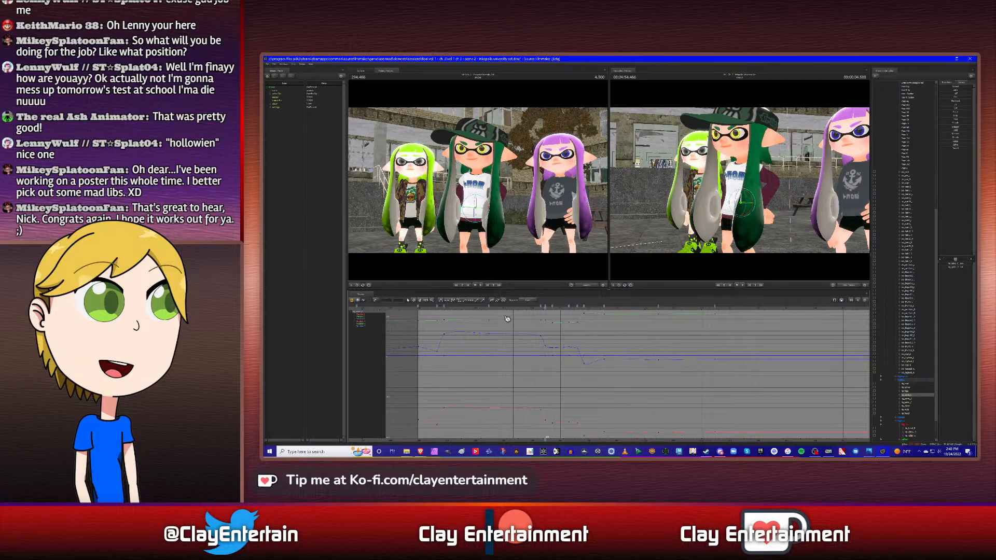
drag(545, 309, 655, 312)
drag(726, 189, 799, 174)
key(w)
key(a)
key(w)
key(s)
key(s)
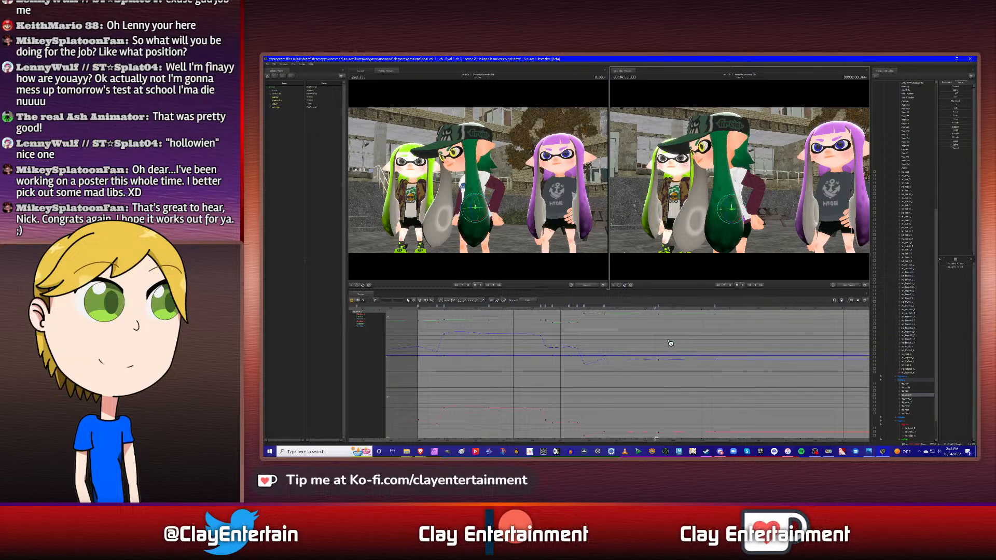
- Return to the shot's start, switch to the clip editor and save the session
scroll(668, 342, down, 2)
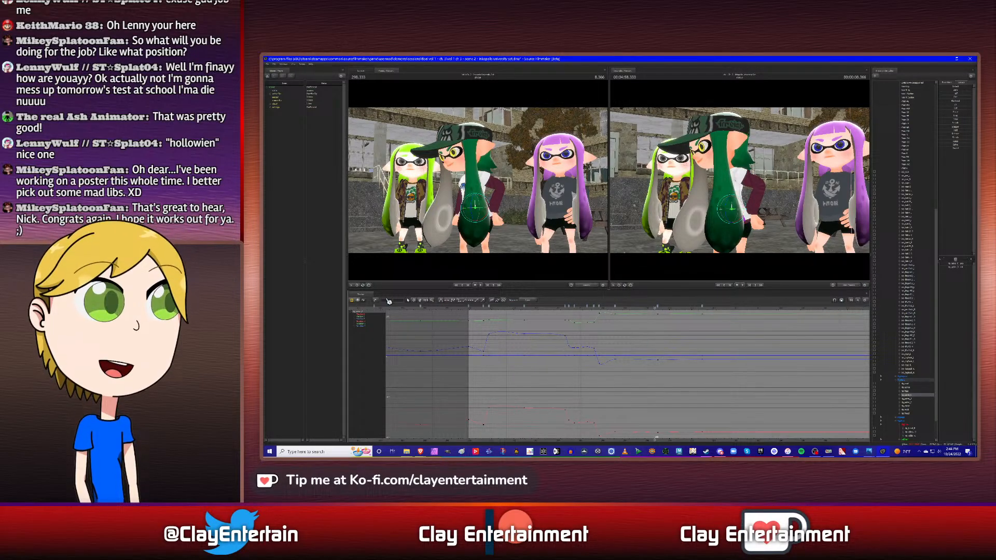
click(510, 310)
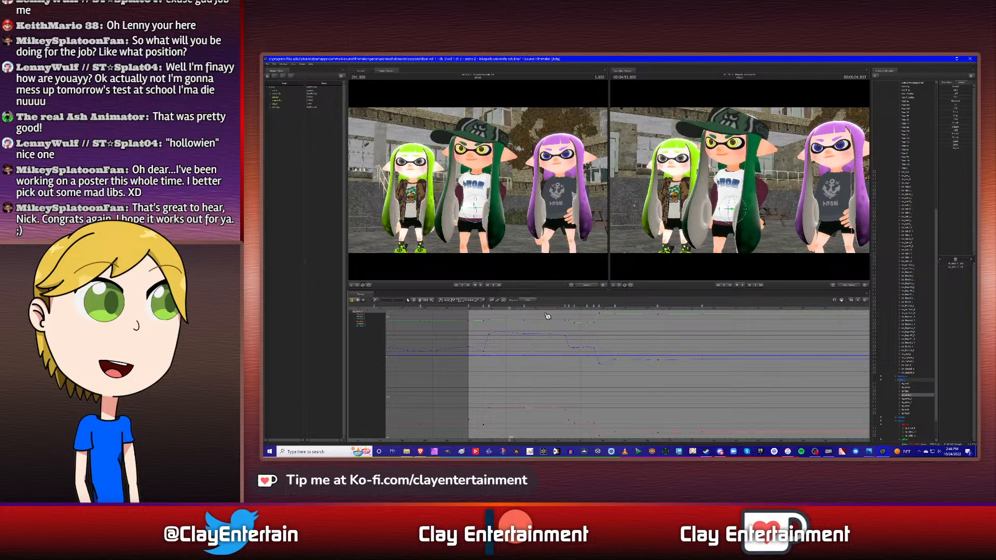
key(Up)
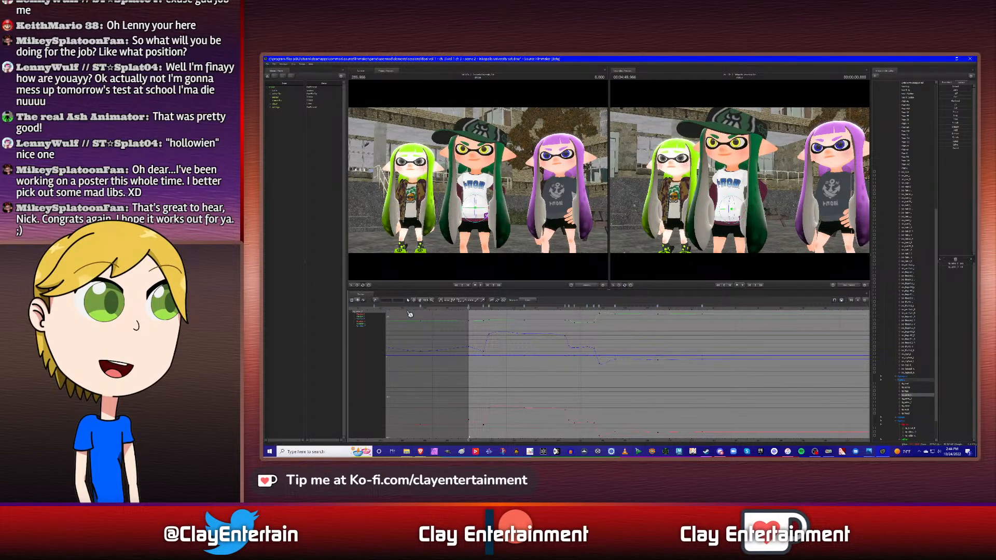
key(F1)
click(268, 65)
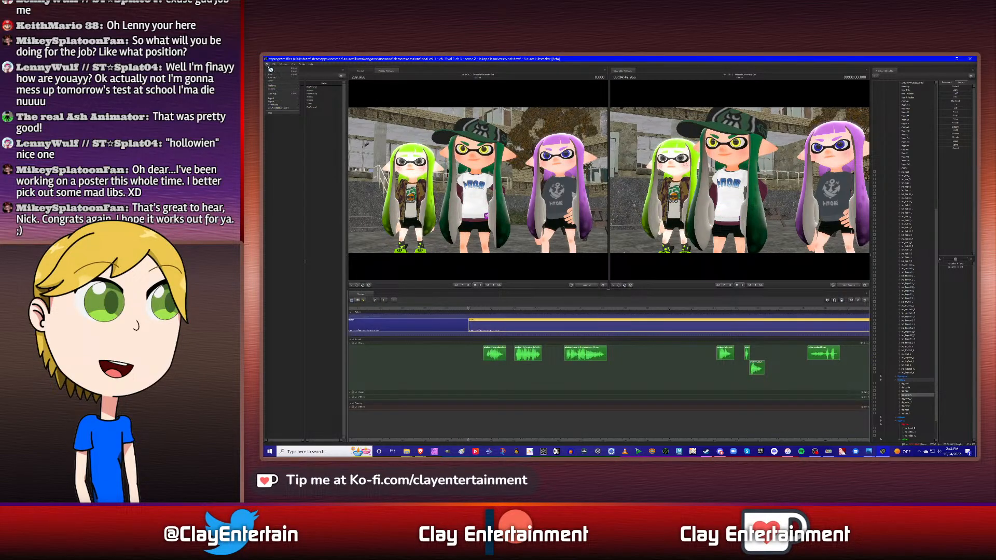
click(271, 79)
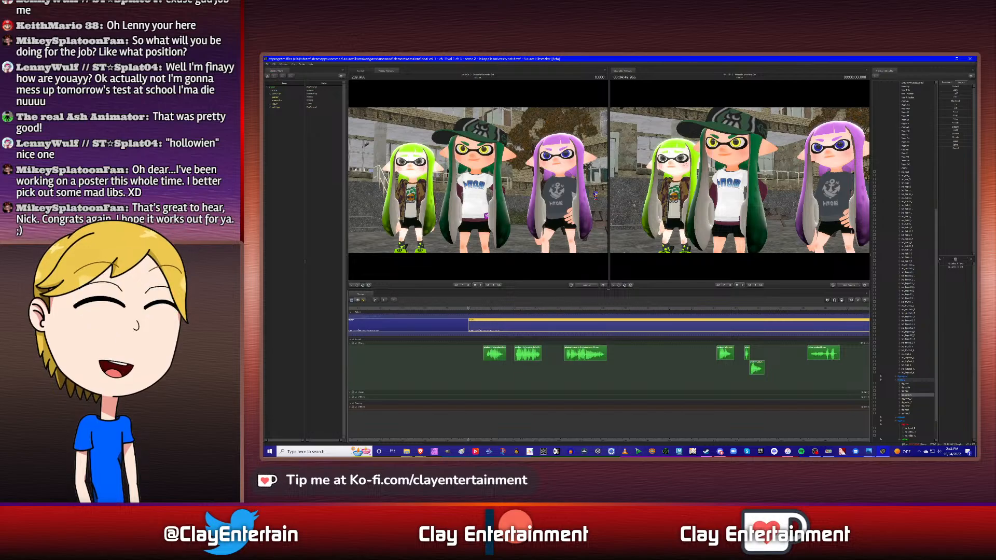